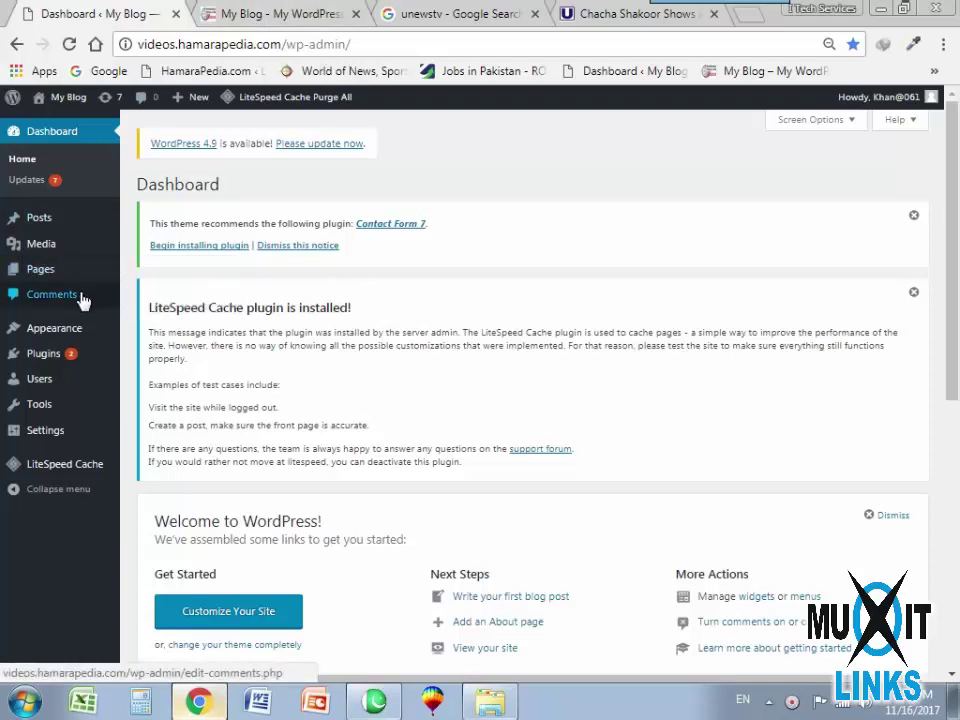
Open the site's General Settings page and select the existing Site Title text.
{"action": "mouse_move", "coordinate": [50, 445]}
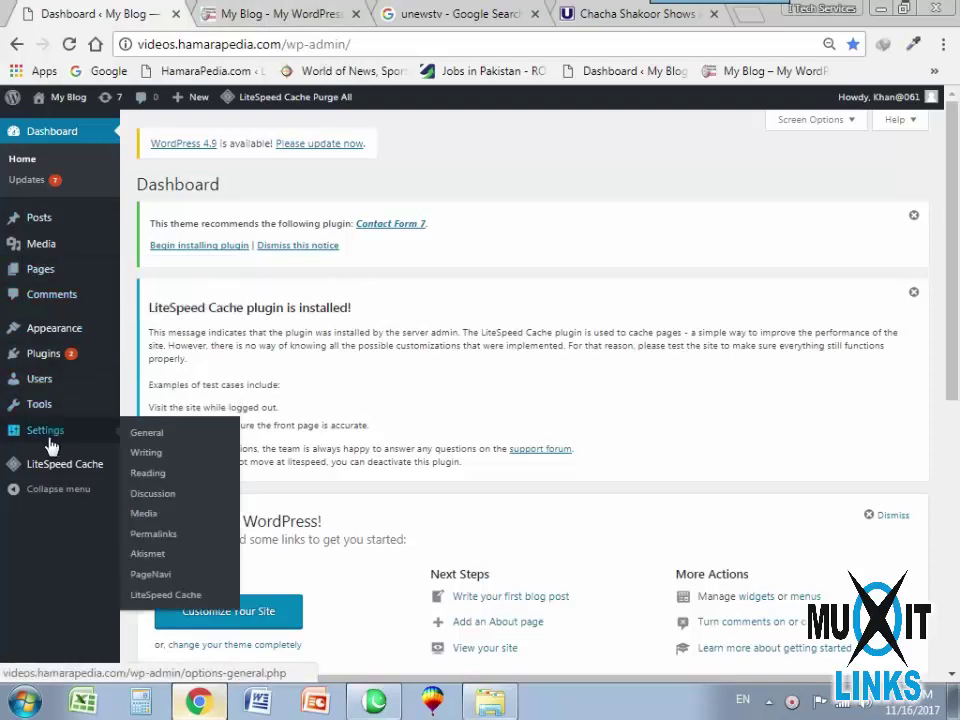
{"action": "left_click", "coordinate": [150, 434]}
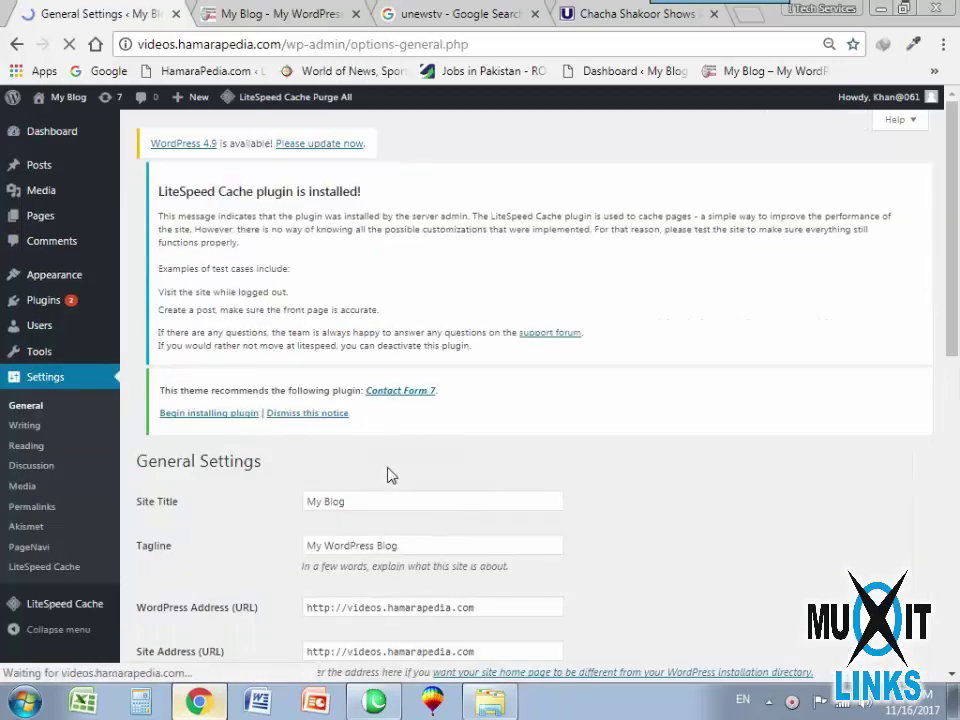
{"action": "scroll", "coordinate": [420, 400], "scroll_direction": "down", "scroll_amount": 3}
{"action": "left_click_drag", "start_coordinate": [372, 314], "coordinate": [284, 311]}
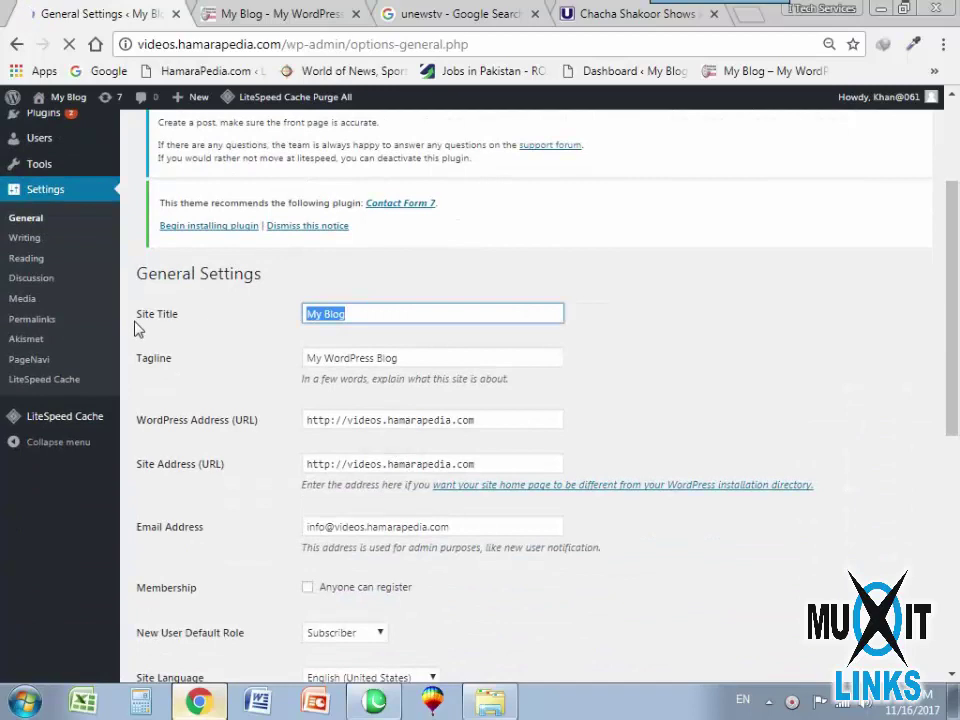
Reopen the recently closed website worth page for unewstv.com and examine the site's title and keywords under Website Info.
{"action": "left_click", "coordinate": [610, 14]}
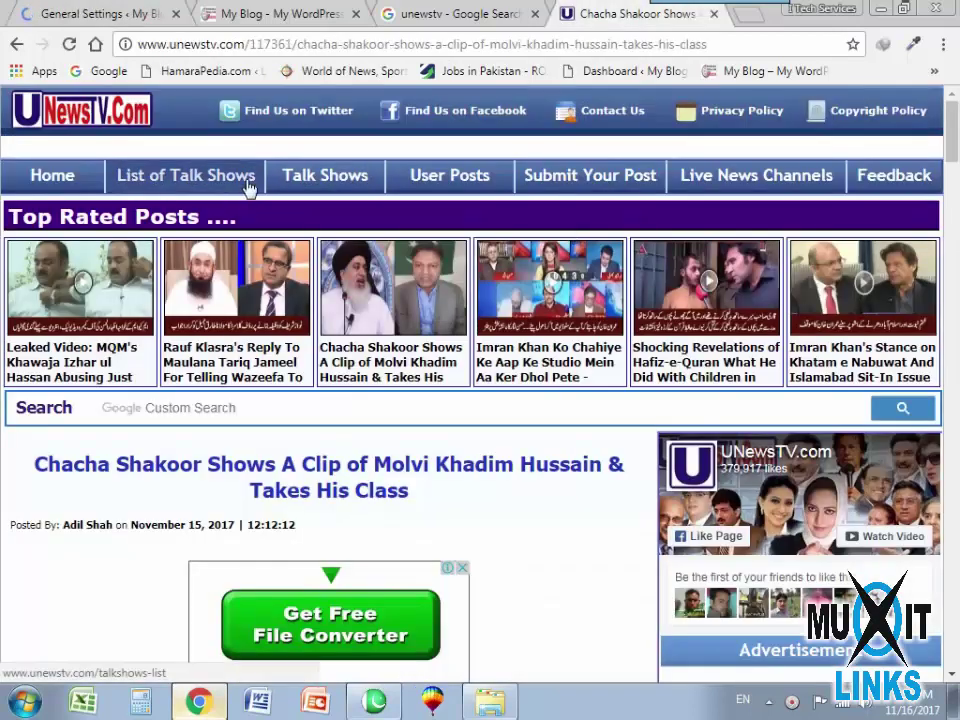
{"action": "left_click", "coordinate": [758, 17]}
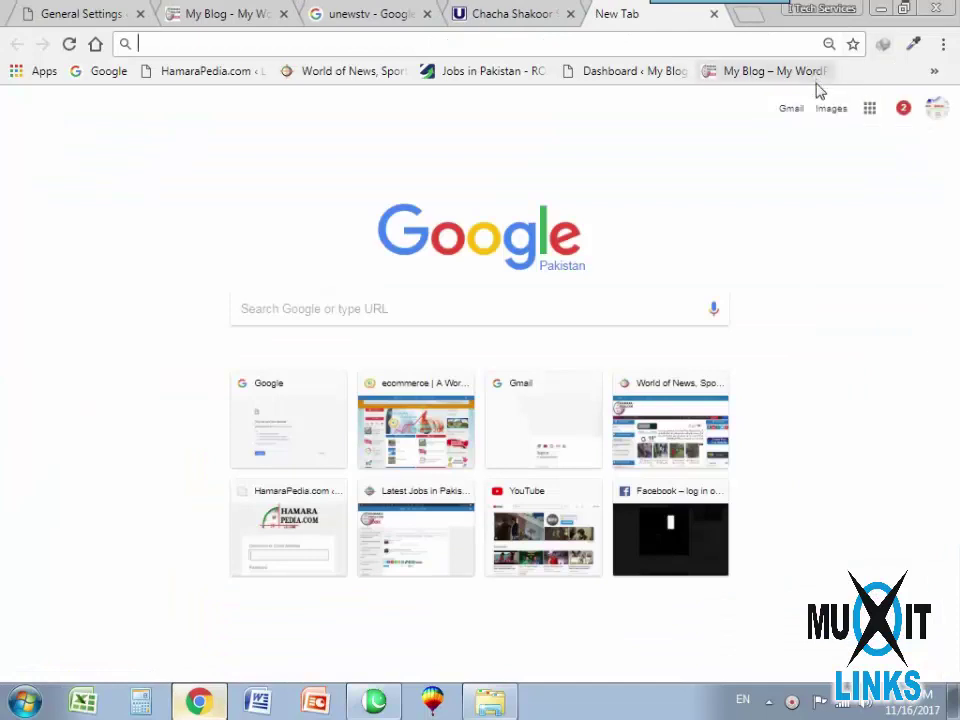
{"action": "left_click", "coordinate": [934, 71]}
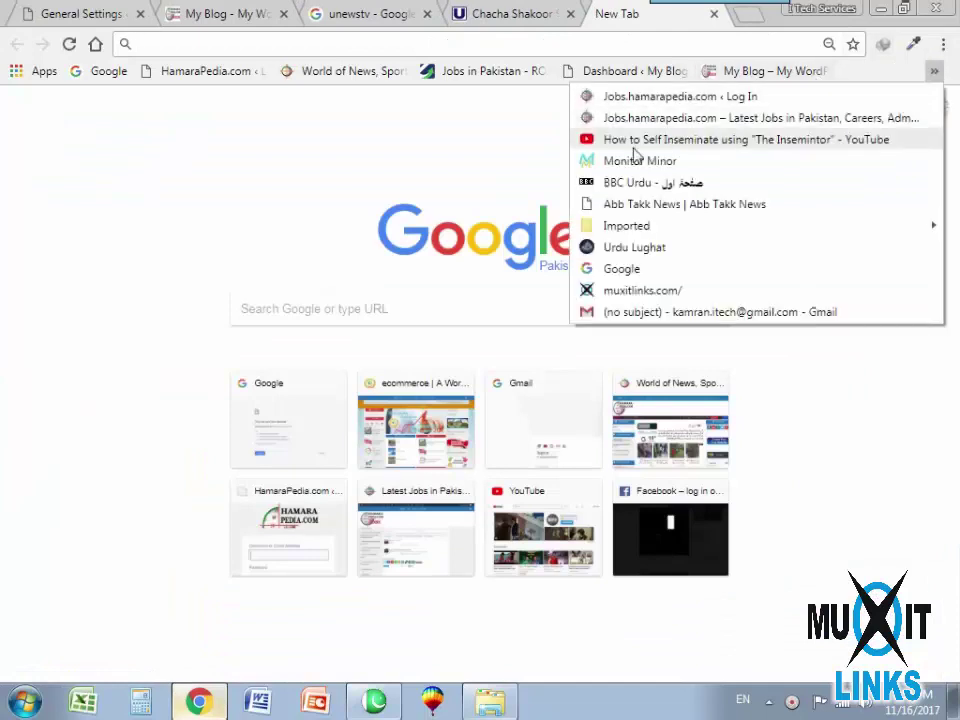
{"action": "left_click", "coordinate": [943, 44]}
{"action": "mouse_move", "coordinate": [788, 146]}
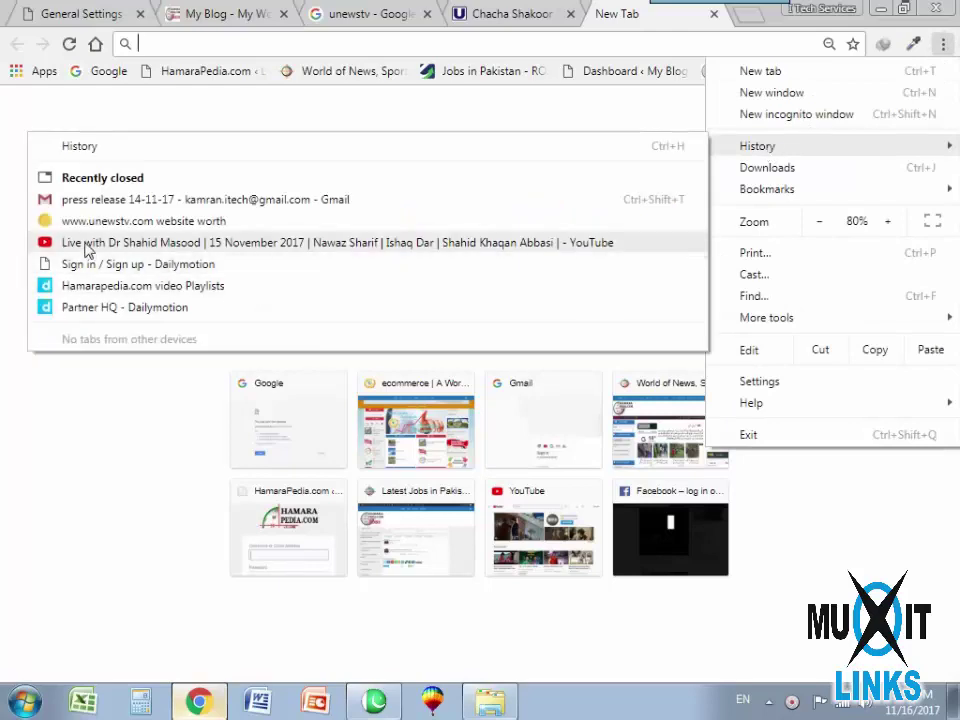
{"action": "left_click", "coordinate": [110, 221]}
{"action": "scroll", "coordinate": [364, 381], "scroll_direction": "down", "scroll_amount": 3}
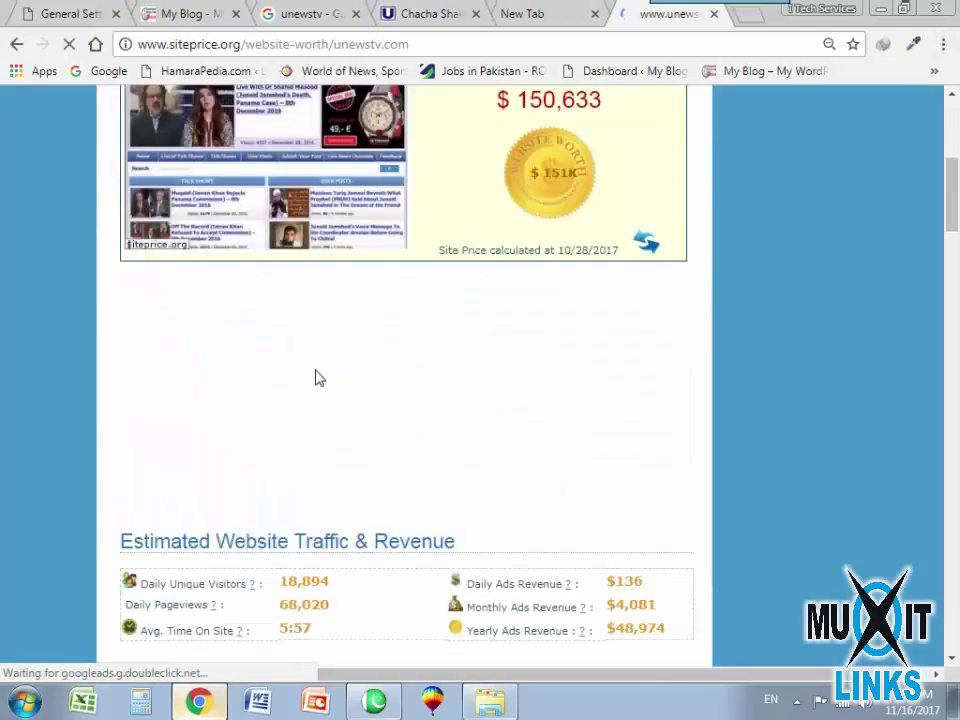
{"action": "scroll", "coordinate": [318, 378], "scroll_direction": "down", "scroll_amount": 7}
{"action": "scroll", "coordinate": [283, 305], "scroll_direction": "up", "scroll_amount": 1}
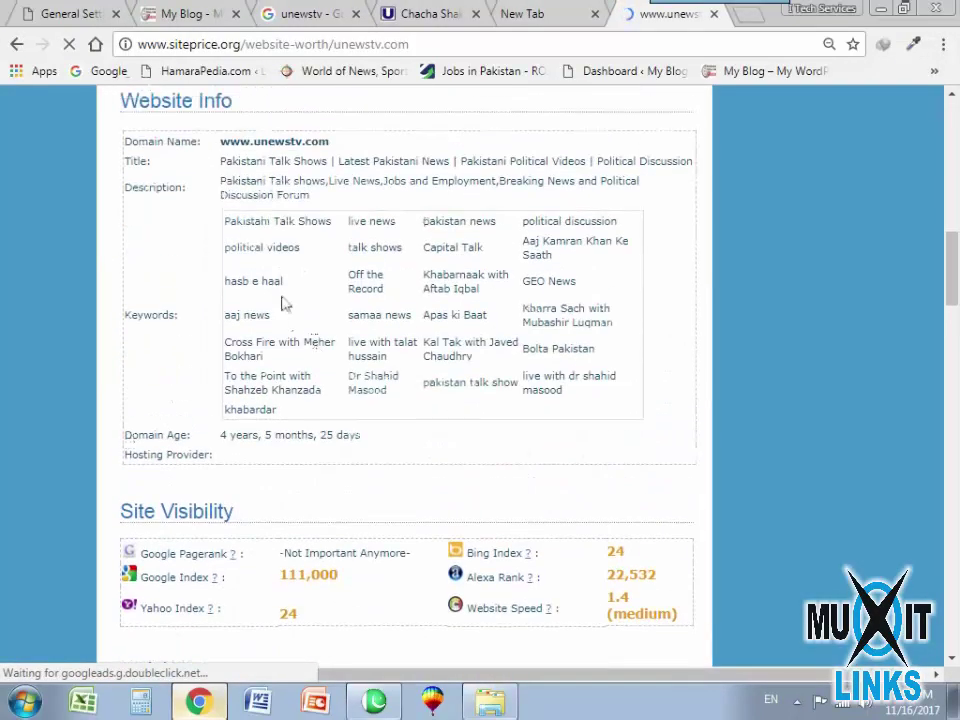
{"action": "left_click_drag", "start_coordinate": [221, 161], "coordinate": [701, 166]}
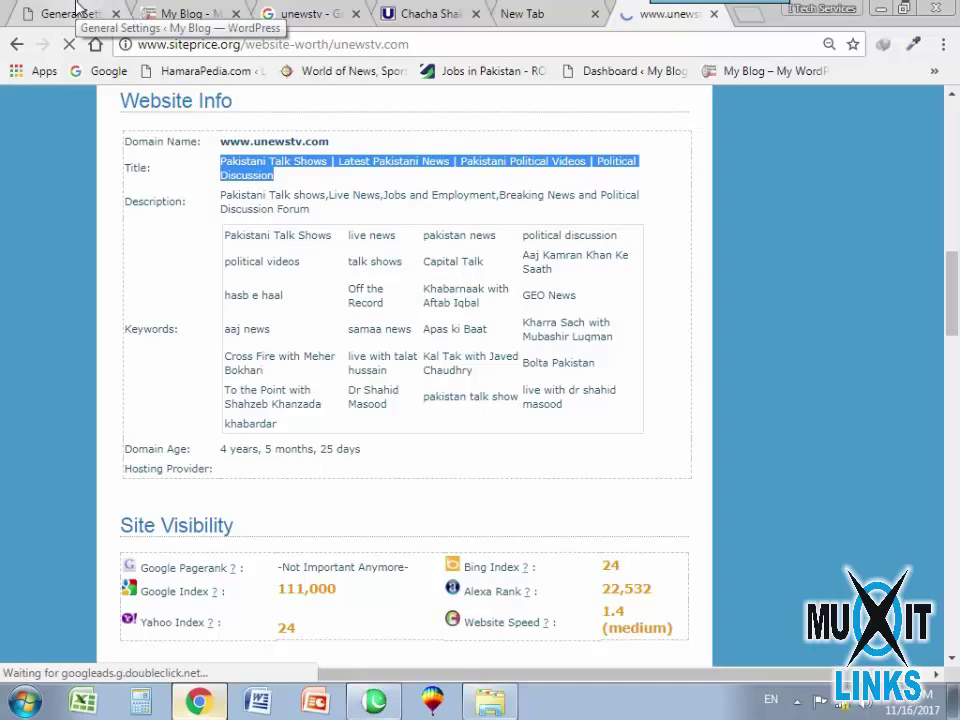
Open the recent file Top kewords.txt in Notepad and review its keyword lists.
{"action": "left_click", "coordinate": [25, 704]}
{"action": "mouse_move", "coordinate": [189, 270]}
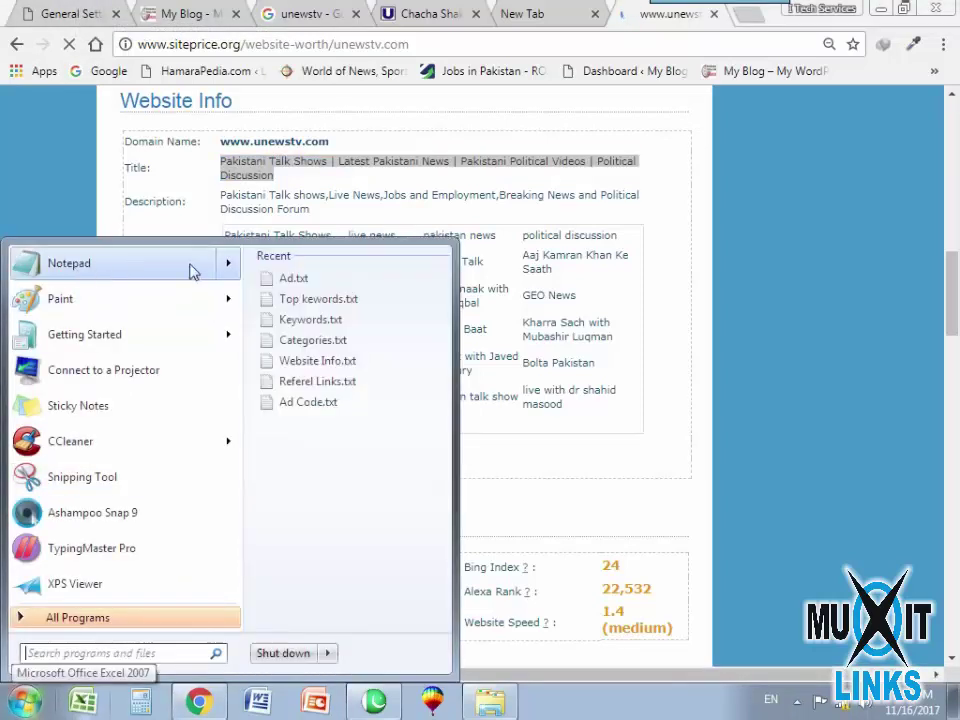
{"action": "left_click", "coordinate": [331, 306]}
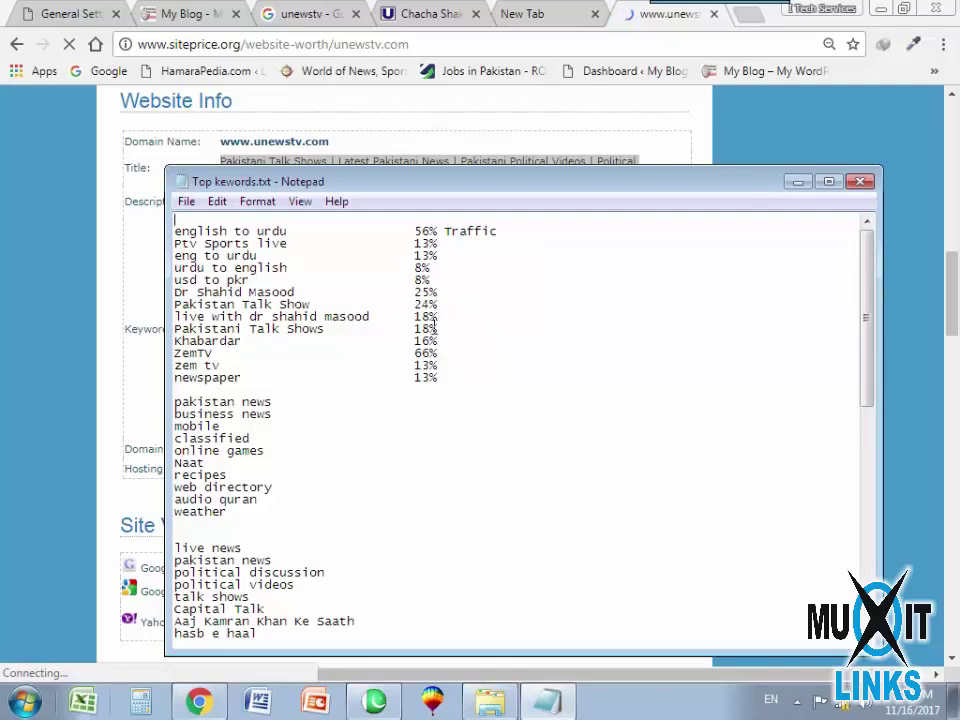
{"action": "left_click_drag", "start_coordinate": [175, 231], "coordinate": [462, 387]}
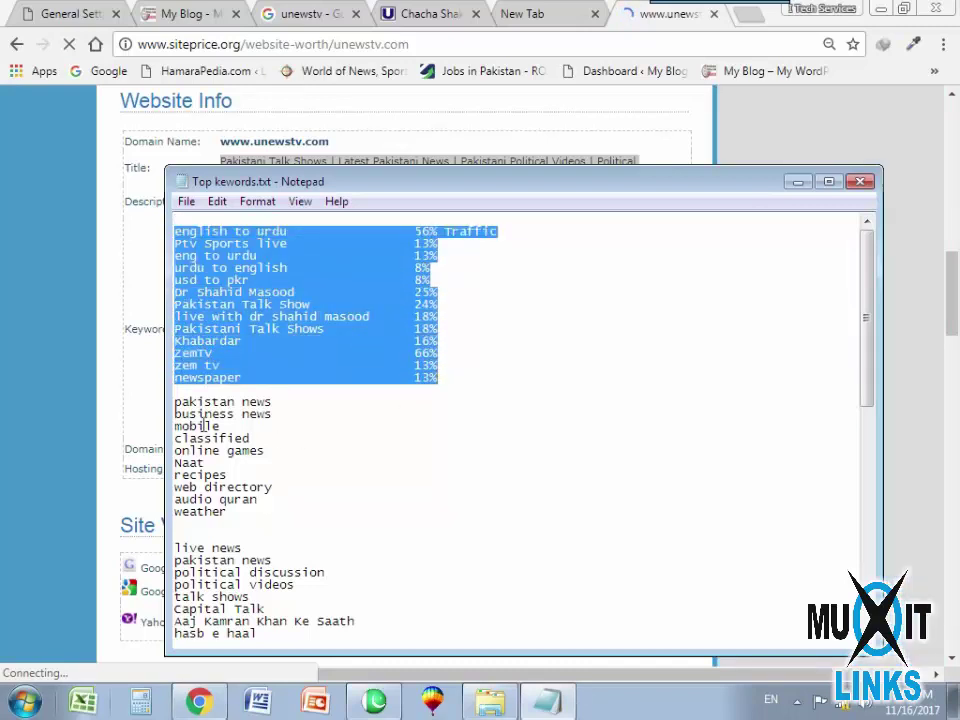
{"action": "left_click_drag", "start_coordinate": [176, 402], "coordinate": [373, 377]}
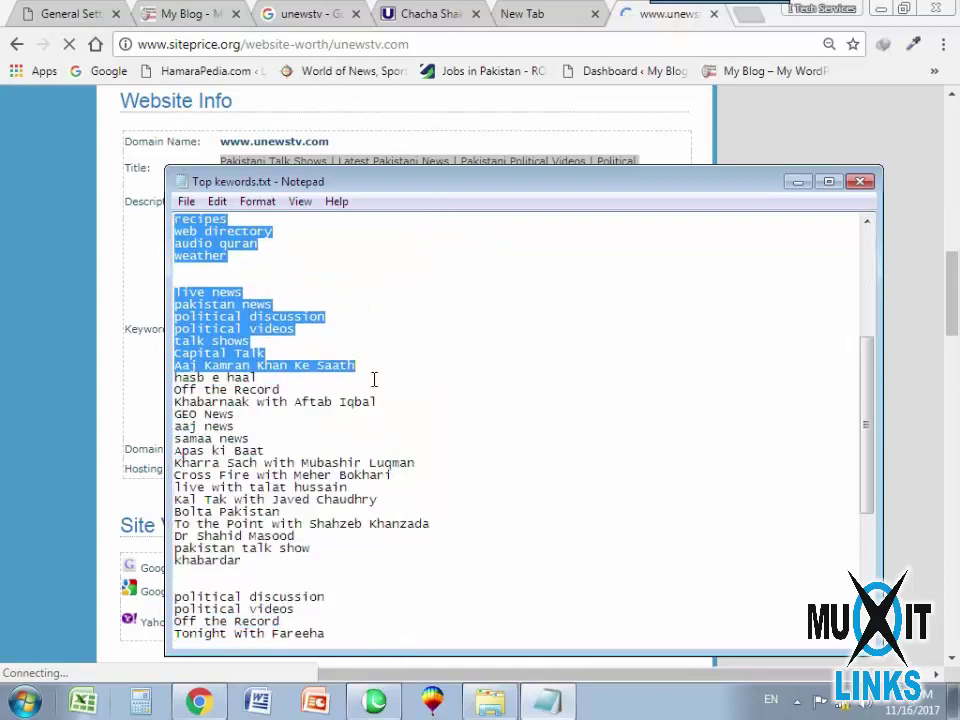
{"action": "scroll", "coordinate": [313, 389], "scroll_direction": "up", "scroll_amount": 6}
{"action": "scroll", "coordinate": [313, 389], "scroll_direction": "up", "scroll_amount": 1}
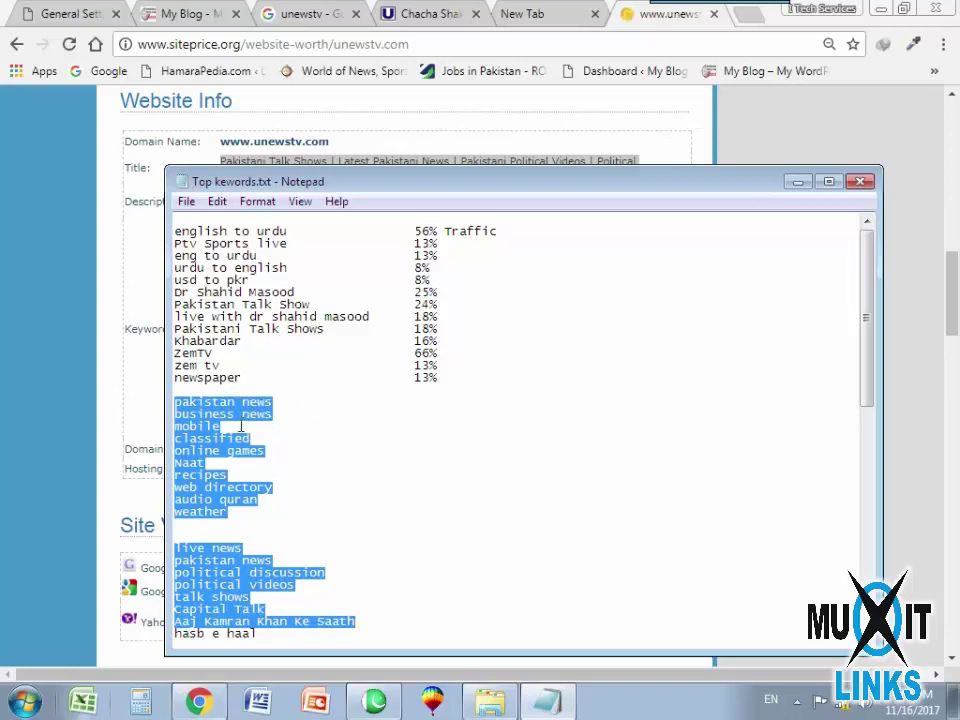
{"action": "left_click", "coordinate": [216, 354]}
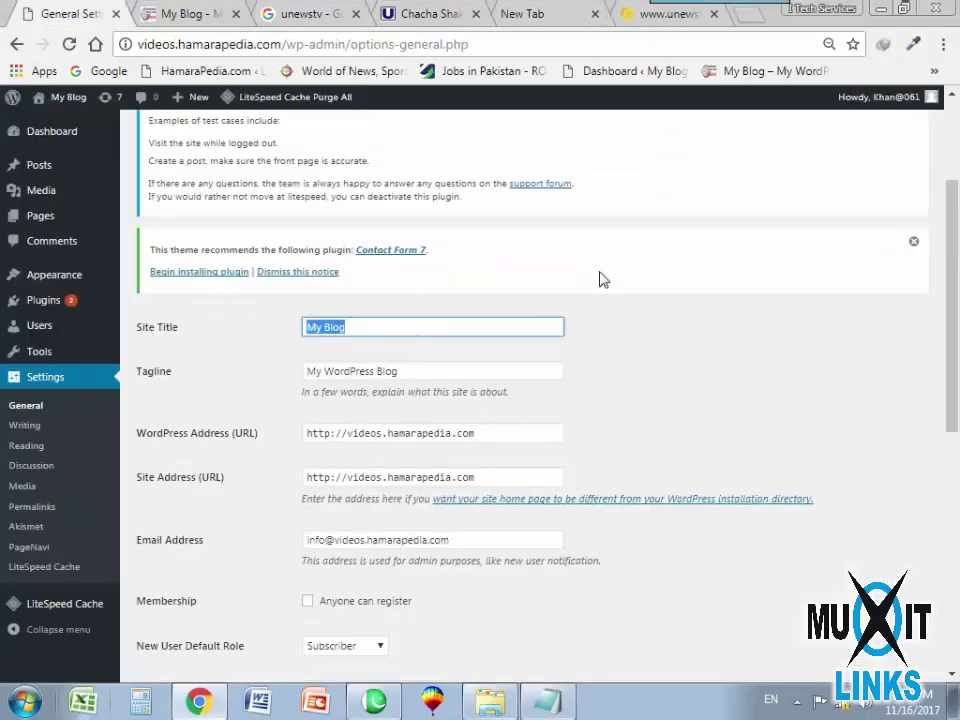
Replace the Site Title in General Settings with "Watch Pakistan Talk Shows,".
{"action": "type", "text": "Watch "}
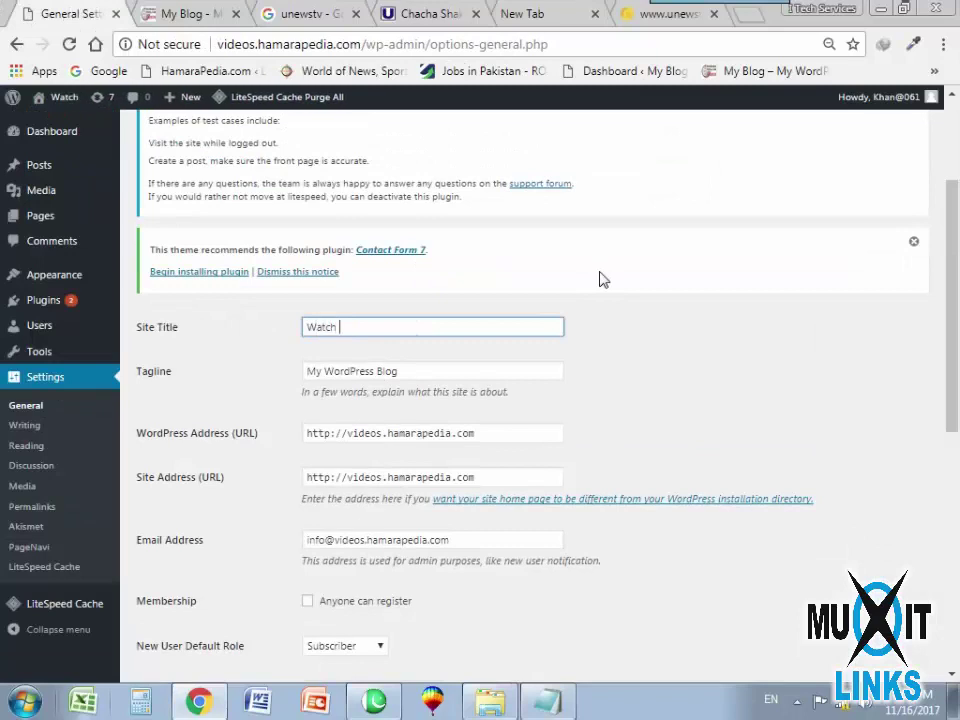
{"action": "type", "text": "Pakistan Talk Show"}
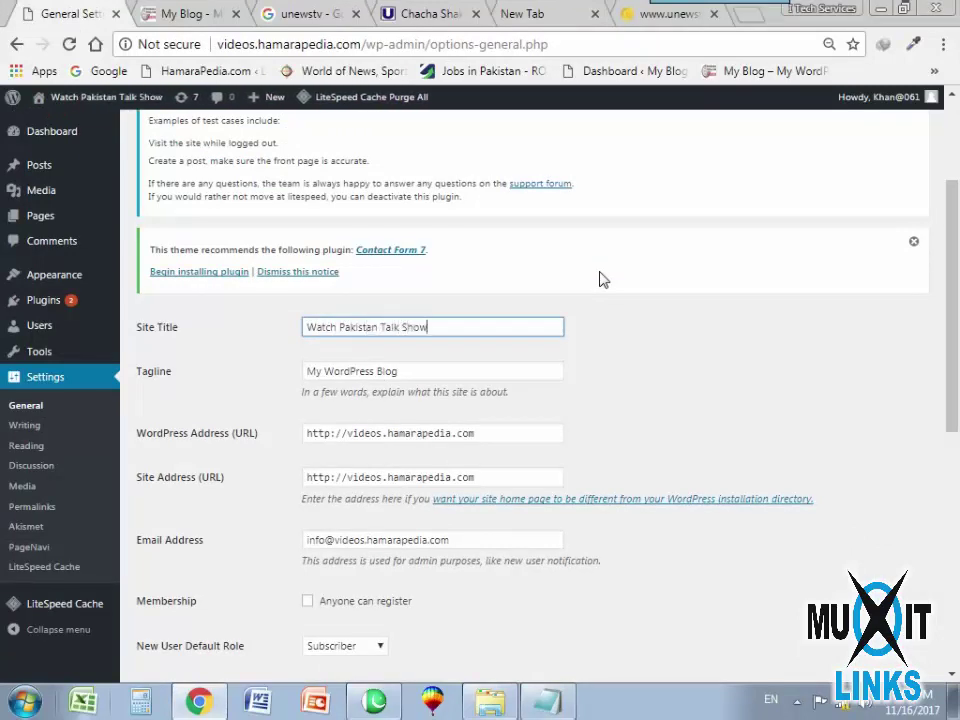
{"action": "type", "text": "s"}
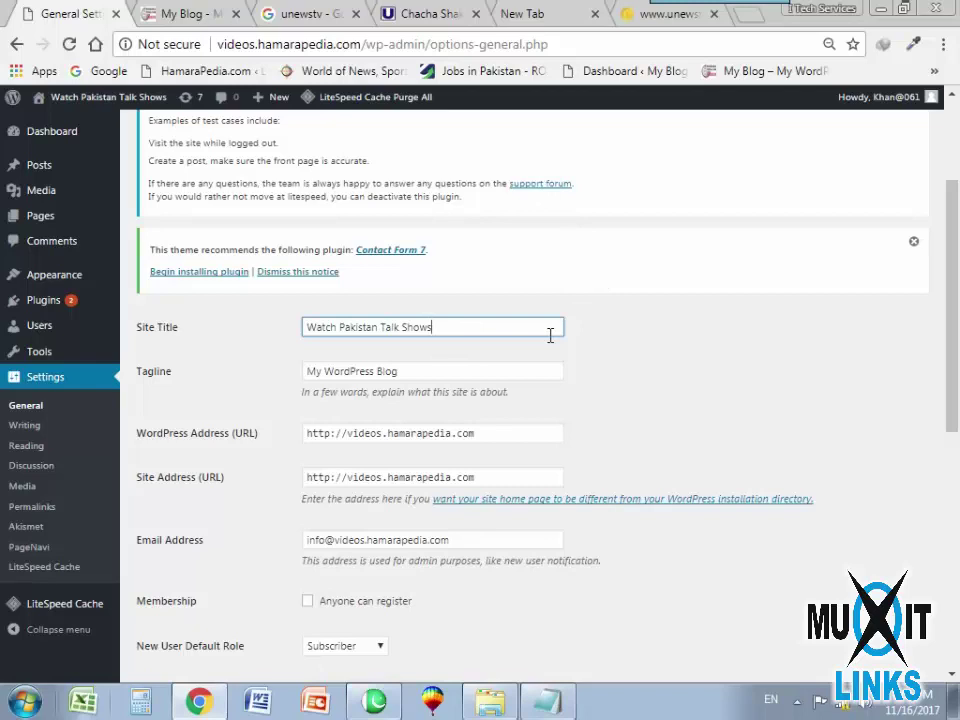
{"action": "type", "text": ","}
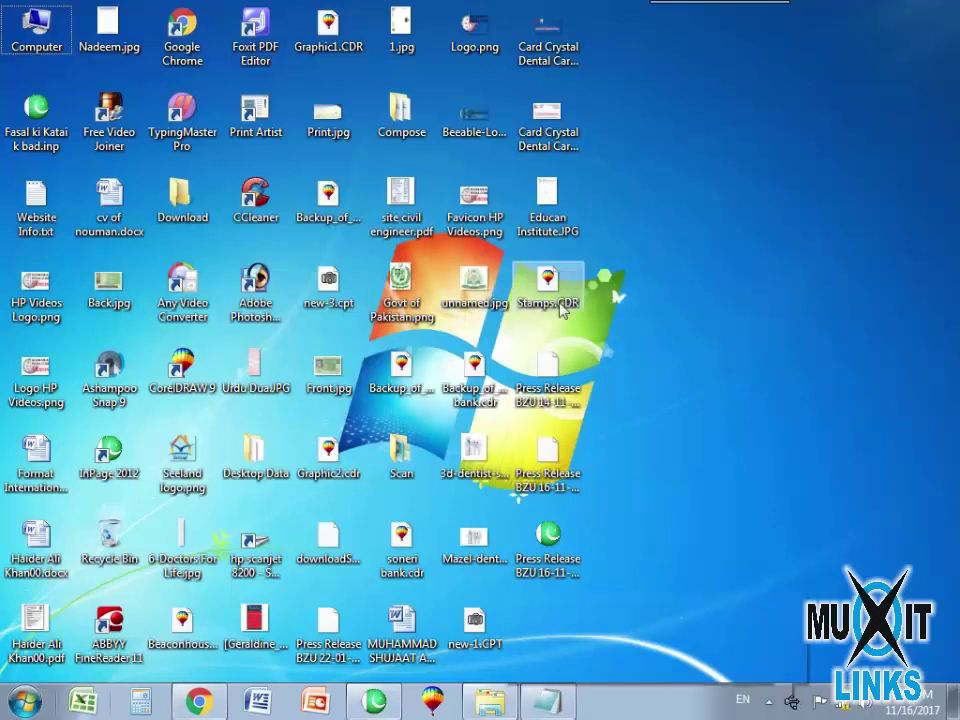
{"action": "right_click", "coordinate": [665, 190]}
{"action": "left_click", "coordinate": [704, 222]}
{"action": "right_click", "coordinate": [685, 299]}
{"action": "left_click", "coordinate": [733, 350]}
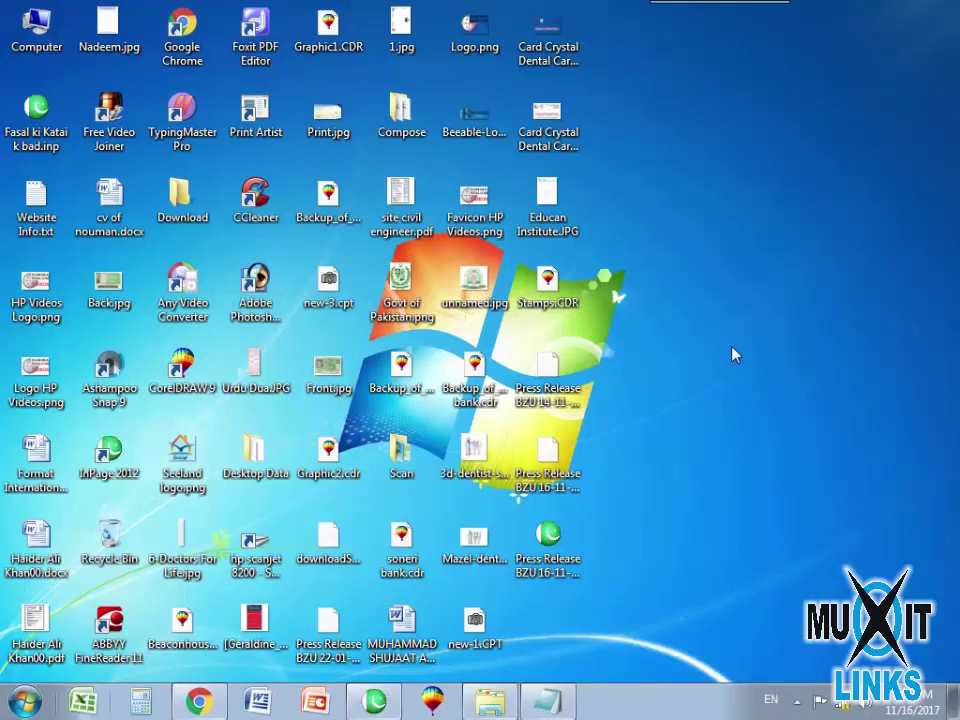
{"action": "right_click", "coordinate": [711, 336]}
{"action": "left_click", "coordinate": [722, 384]}
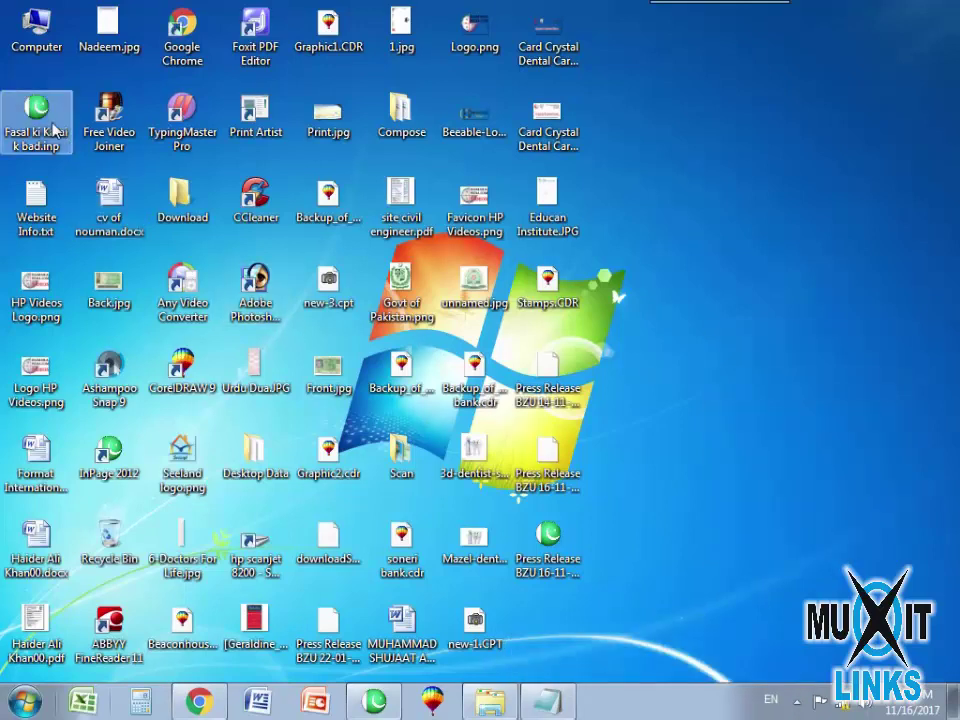
Copy the desktop file Press Release BZU 16-11-17.inp to the clipboard.
{"action": "right_click", "coordinate": [549, 537]}
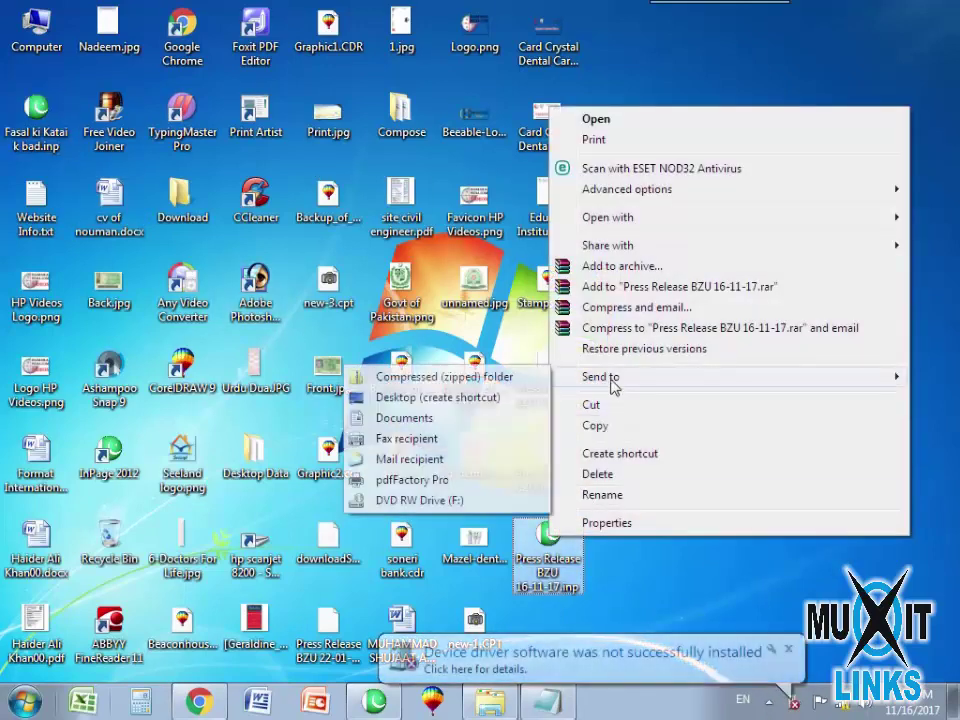
{"action": "left_click", "coordinate": [597, 426]}
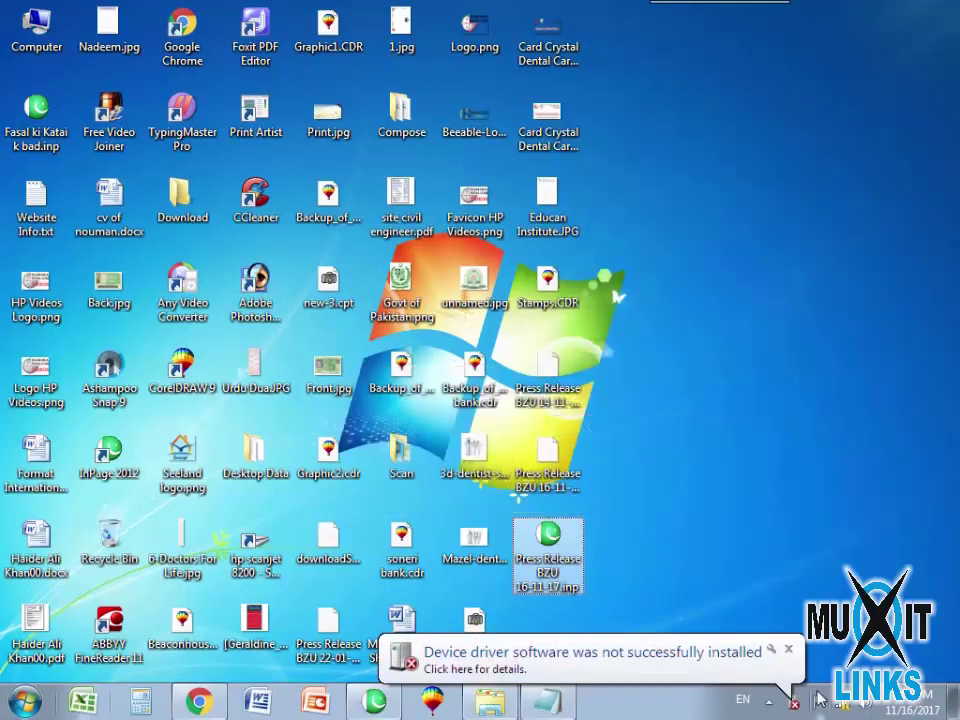
{"action": "left_click", "coordinate": [765, 621]}
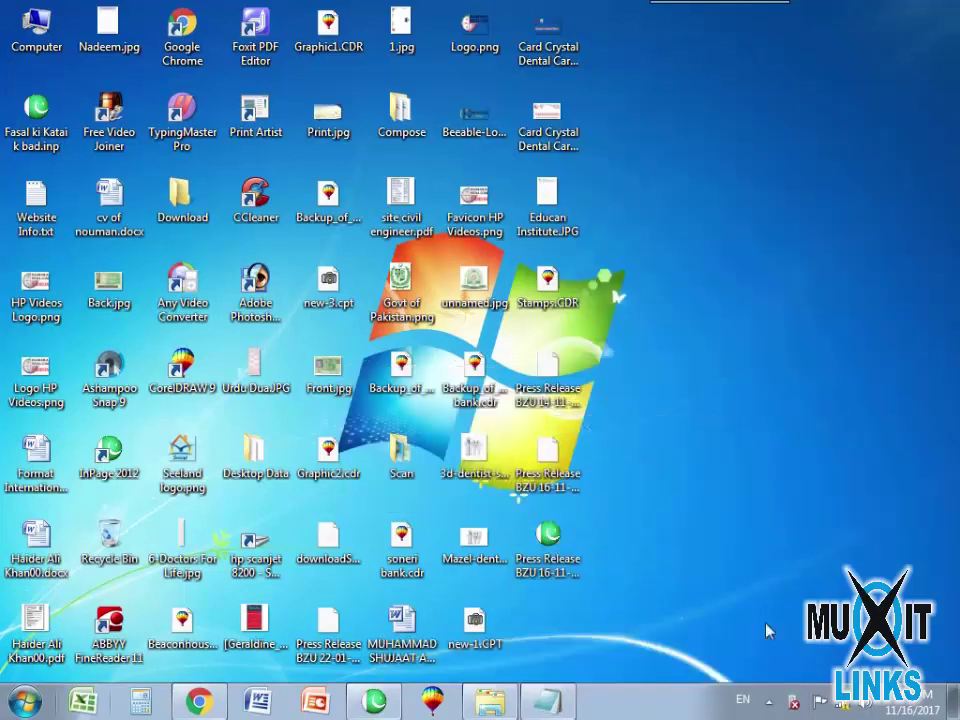
Open Computer, refresh the drive list and open Removable Disk (G:).
{"action": "double_click", "coordinate": [40, 30]}
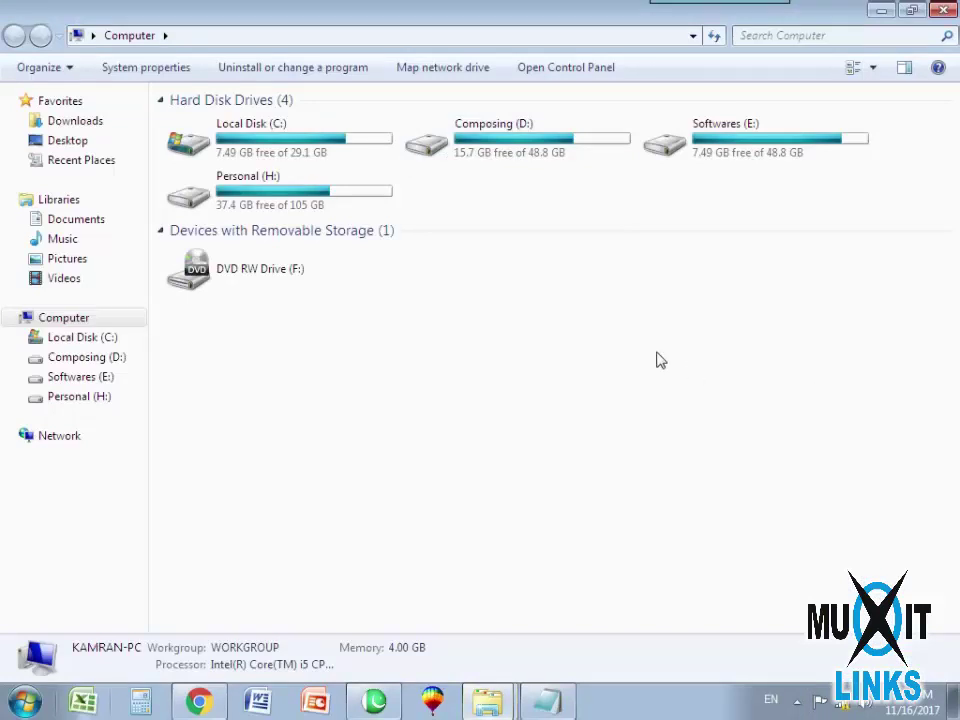
{"action": "right_click", "coordinate": [463, 336]}
{"action": "left_click", "coordinate": [524, 402]}
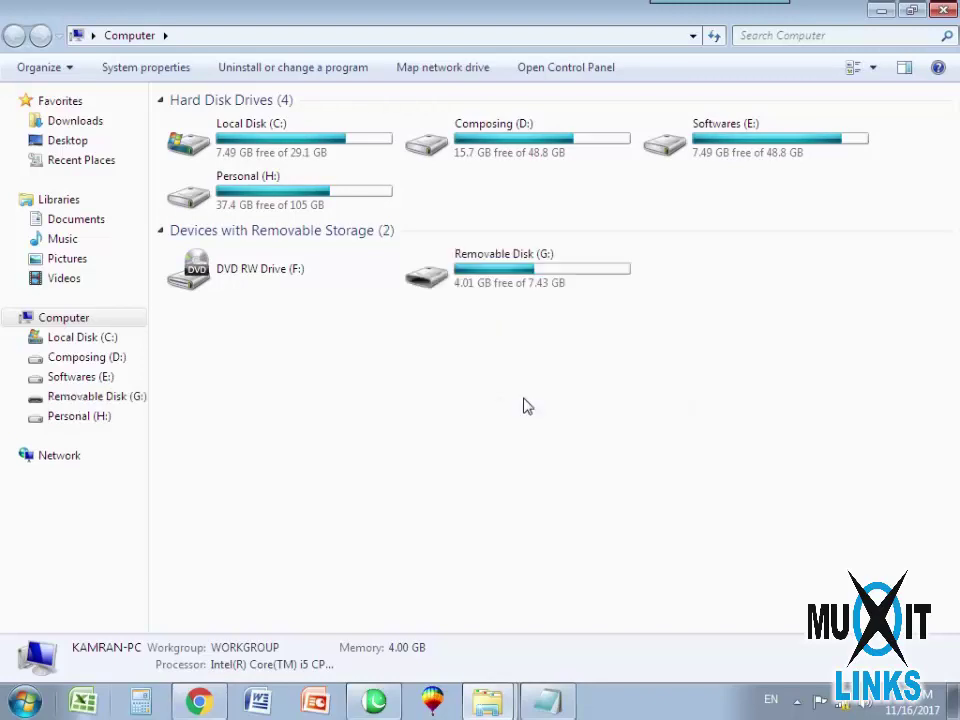
{"action": "double_click", "coordinate": [490, 278]}
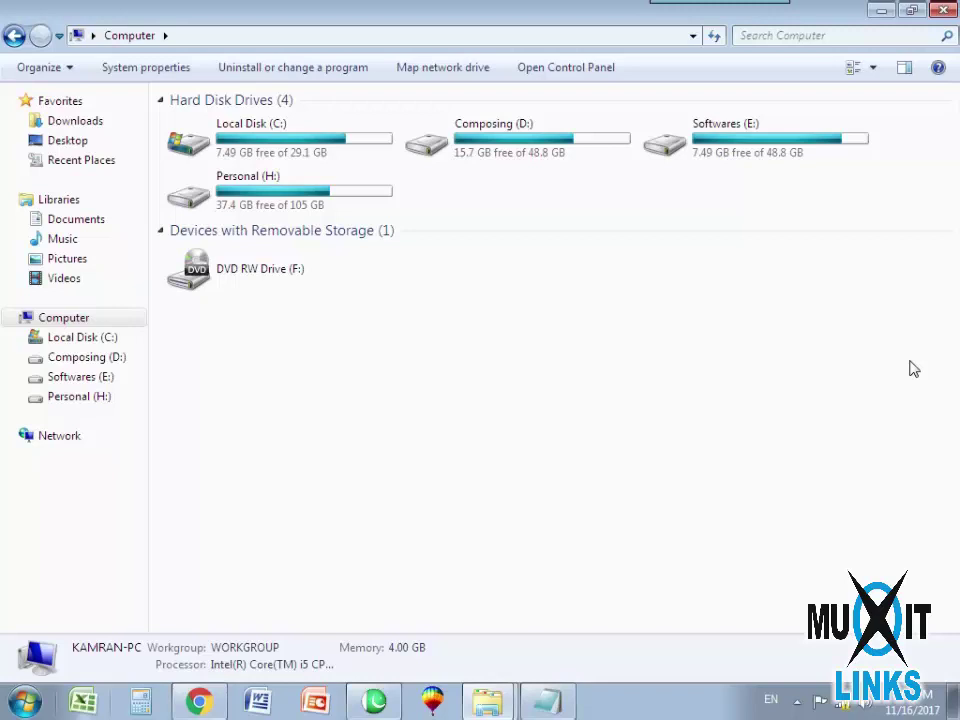
Add the keyword "pakistan news" from Top kewords.txt after "Watch Pakistan Talk Shows," in the Site Title.
{"action": "left_click", "coordinate": [200, 703]}
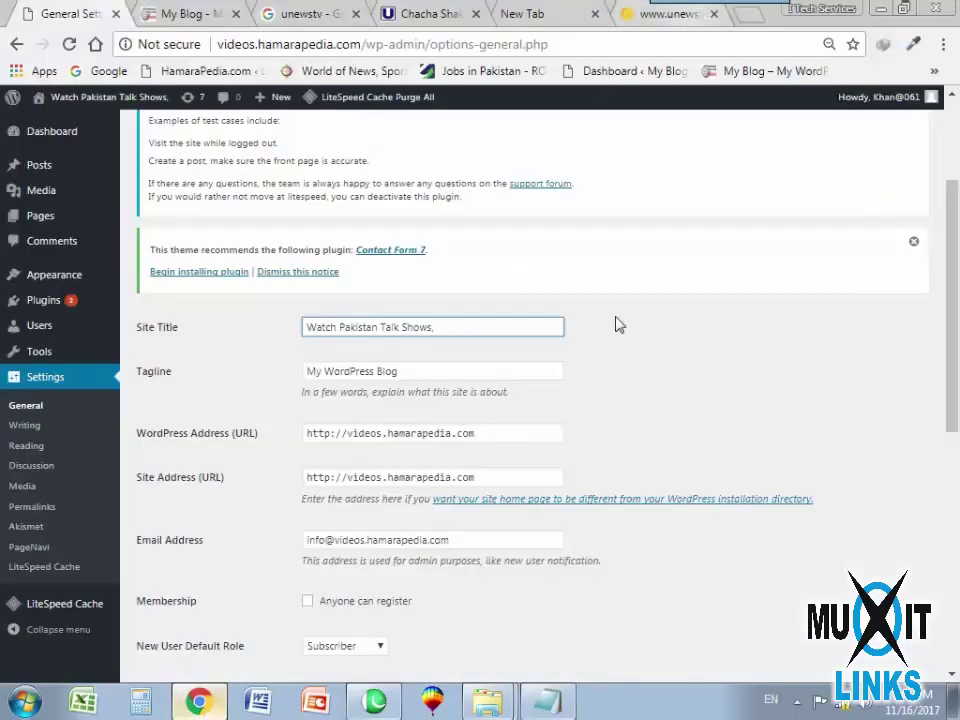
{"action": "left_click", "coordinate": [545, 701]}
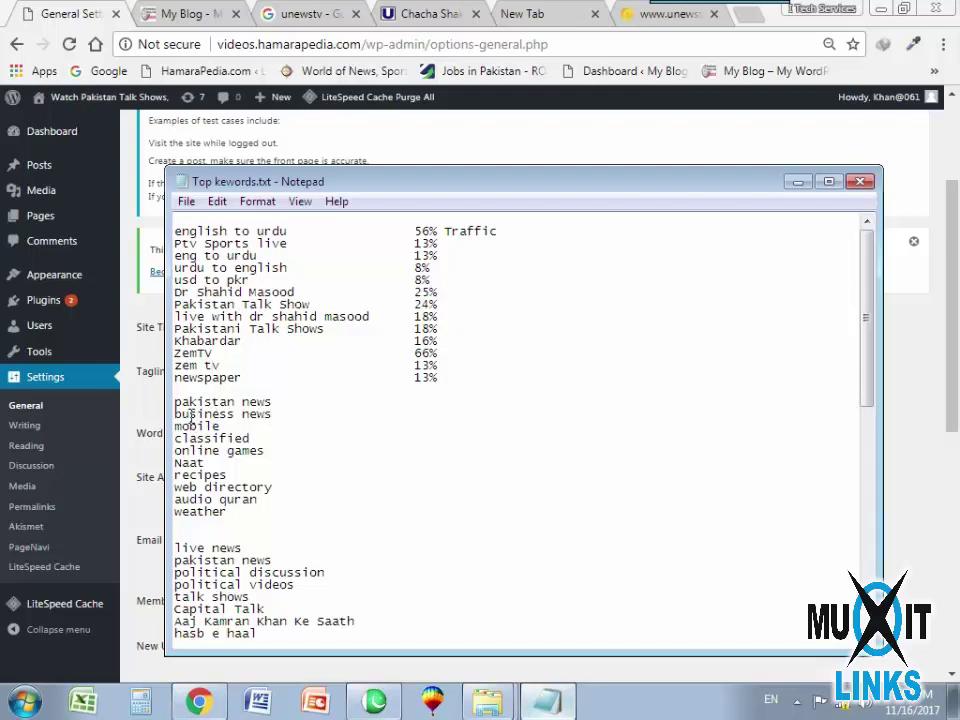
{"action": "left_click_drag", "start_coordinate": [174, 402], "coordinate": [294, 410]}
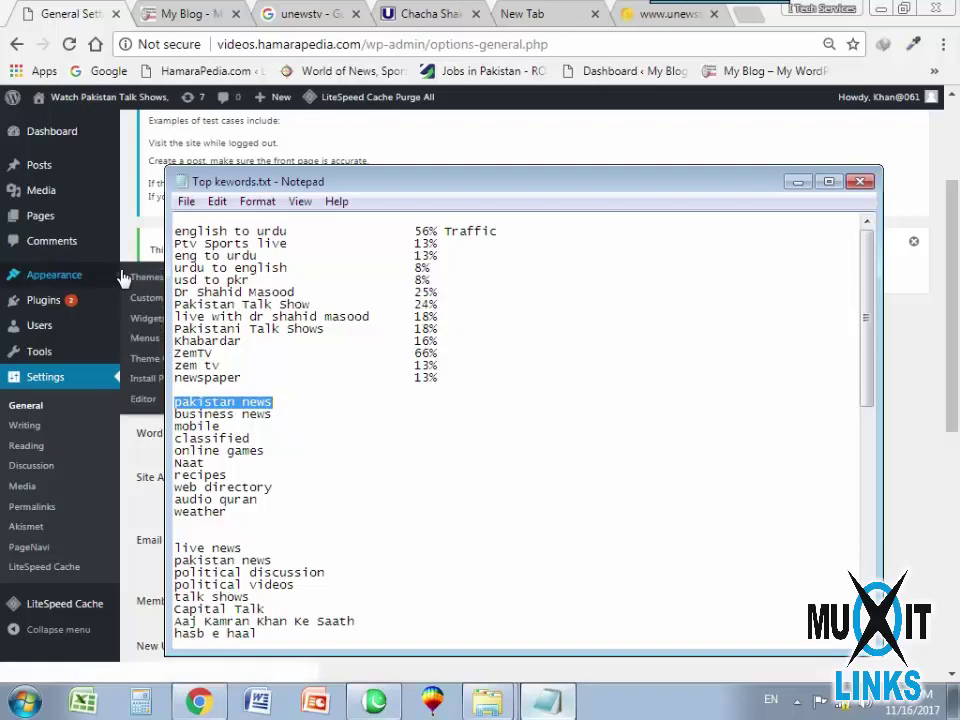
{"action": "left_click", "coordinate": [135, 155]}
{"action": "left_click", "coordinate": [454, 334]}
{"action": "type", "text": "pakistan news"}
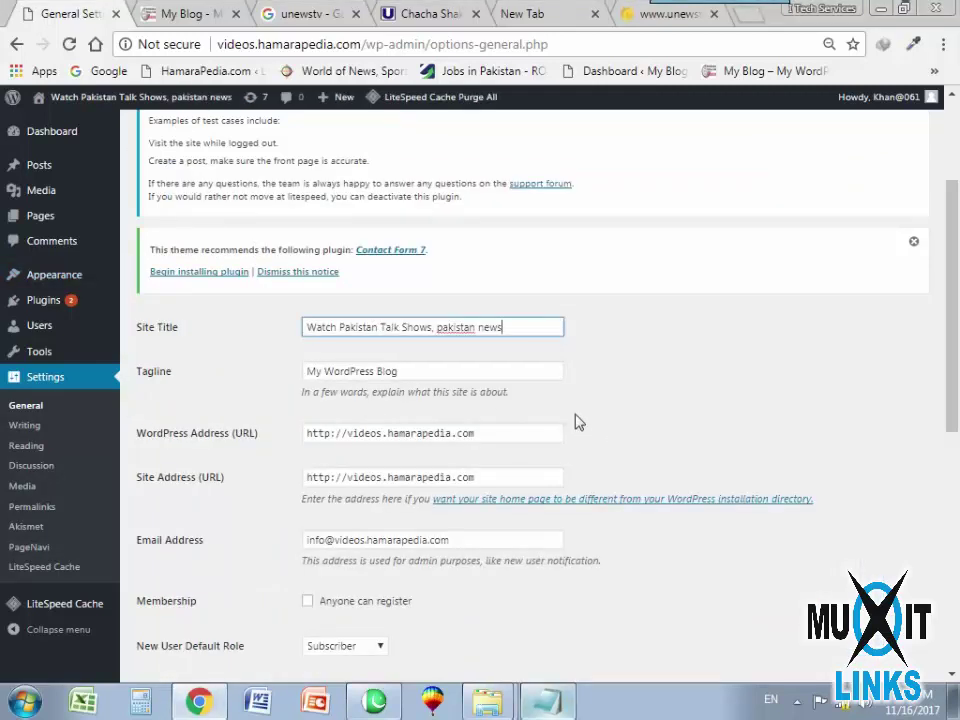
Capitalize the added Site Title keyword as "Pakistan News" and put a comma after it.
{"action": "type", "text": "P"}
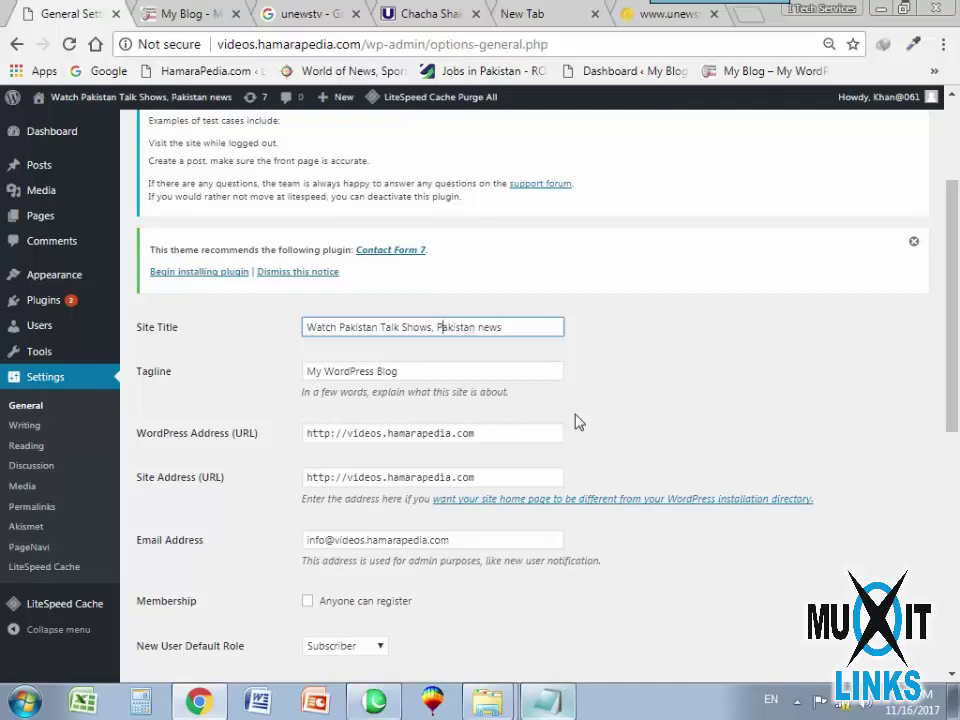
{"action": "type", "text": "S"}
{"action": "key", "text": "BackSpace"}
{"action": "type", "text": "N"}
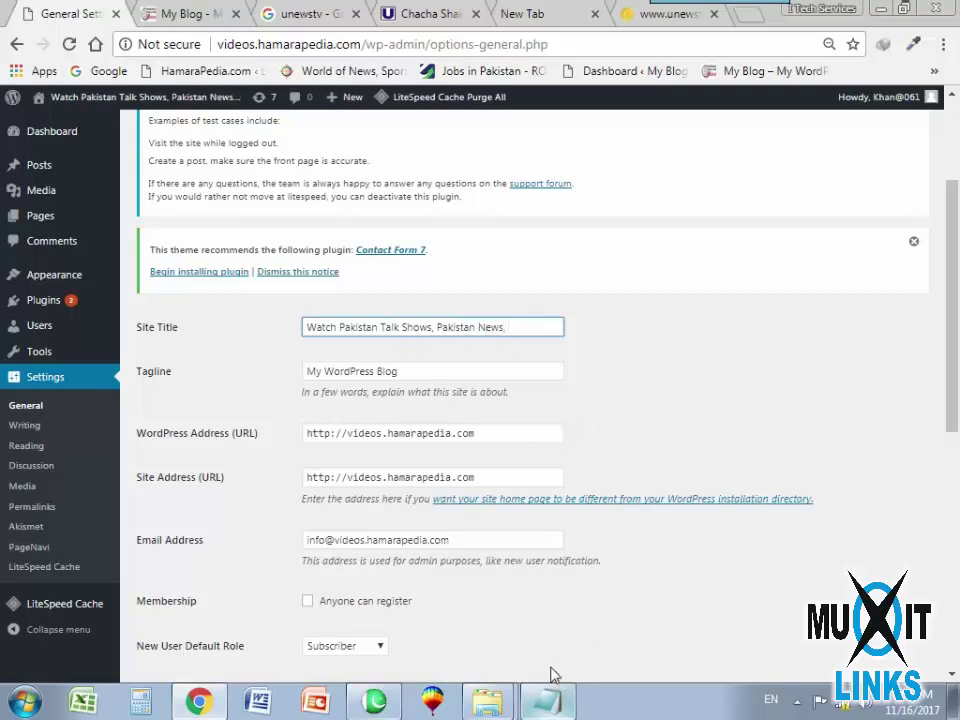
Add the keyword "business news" from Top kewords.txt to the end of the Site Title, capitalized as "Business News" and followed by a comma.
{"action": "left_click", "coordinate": [545, 701]}
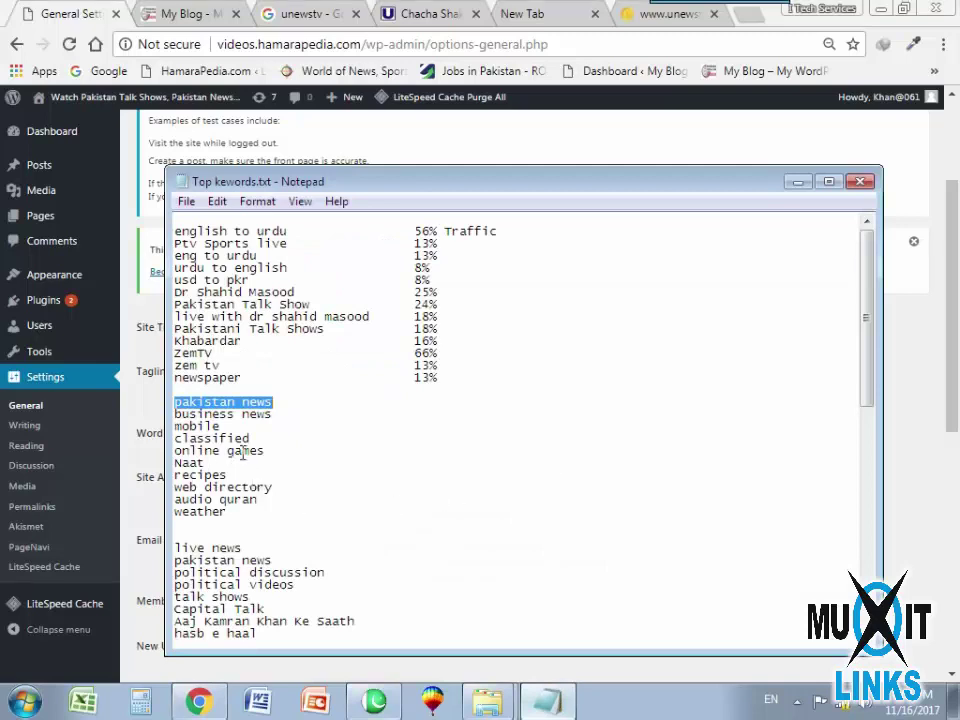
{"action": "left_click_drag", "start_coordinate": [274, 414], "coordinate": [172, 414]}
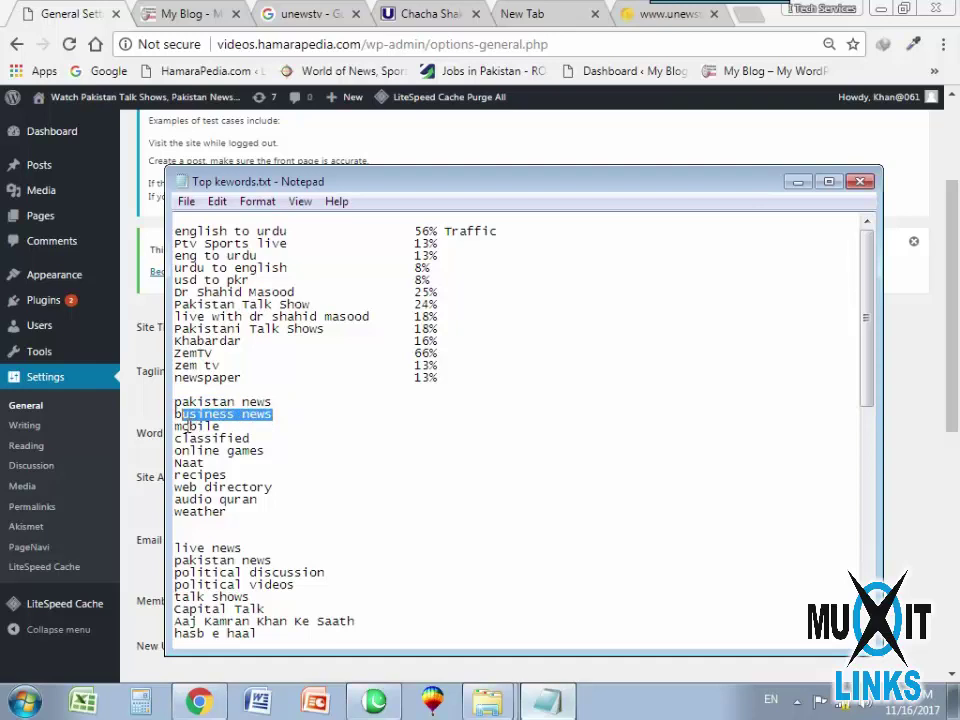
{"action": "left_click", "coordinate": [140, 455]}
{"action": "left_click", "coordinate": [555, 330]}
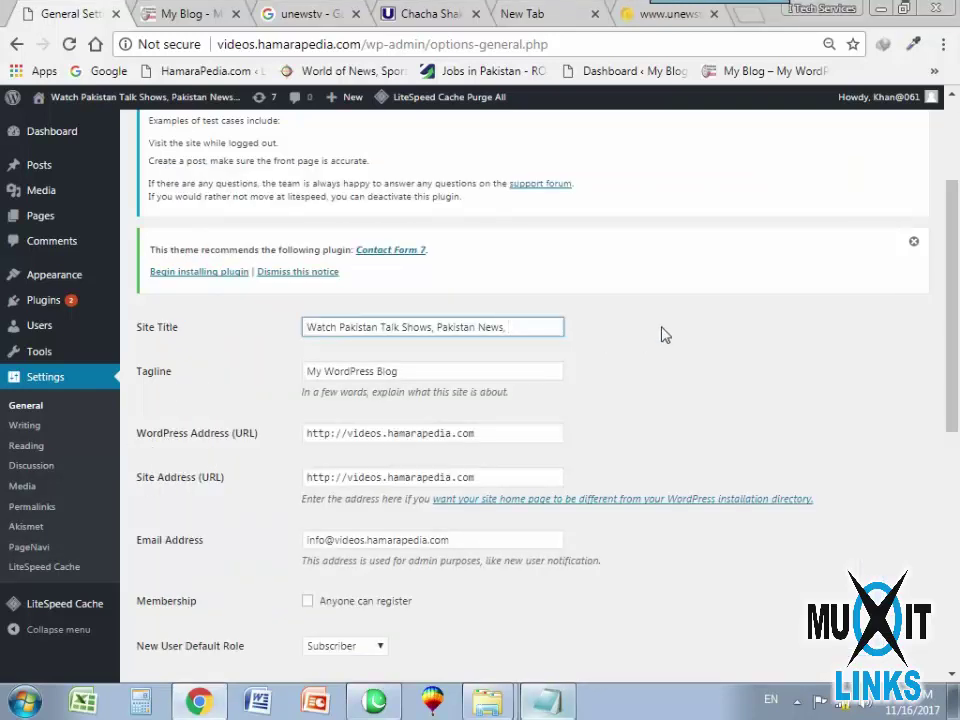
{"action": "key", "text": "ctrl+v"}
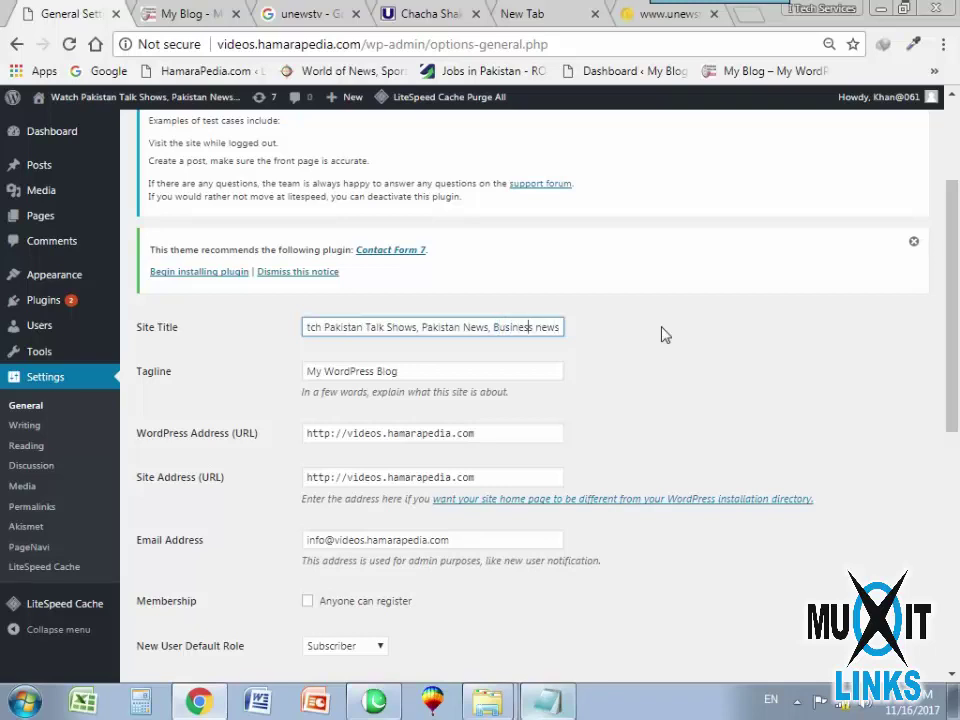
{"action": "type", "text": "N"}
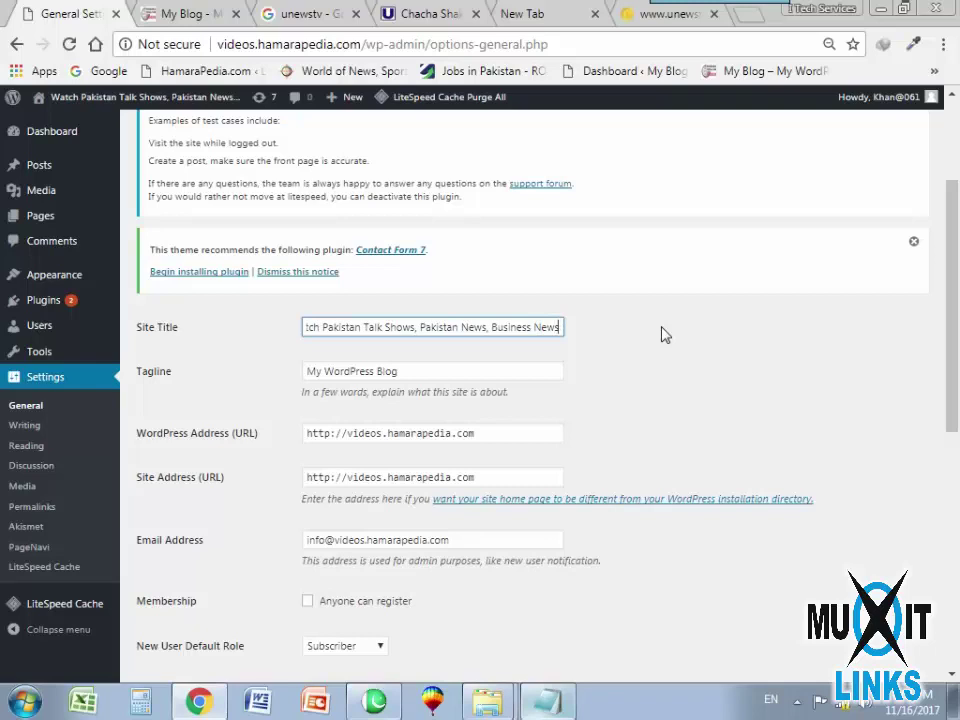
{"action": "type", "text": ","}
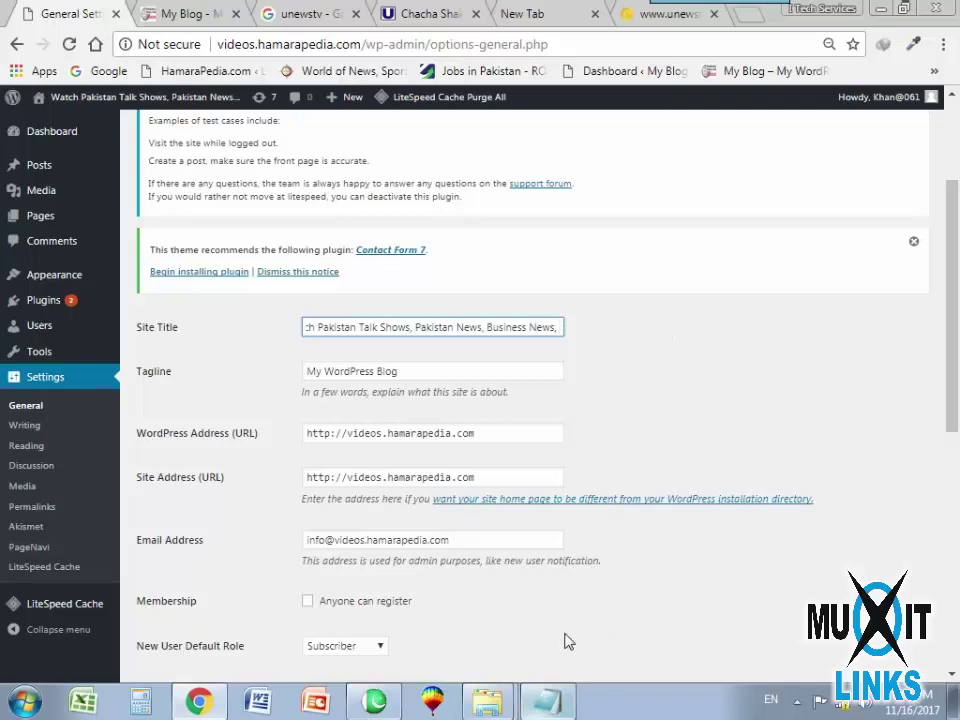
Append the keyword "political discussion" from Top kewords.txt to the Site Title, capitalized as "Political Discussion".
{"action": "left_click", "coordinate": [545, 700]}
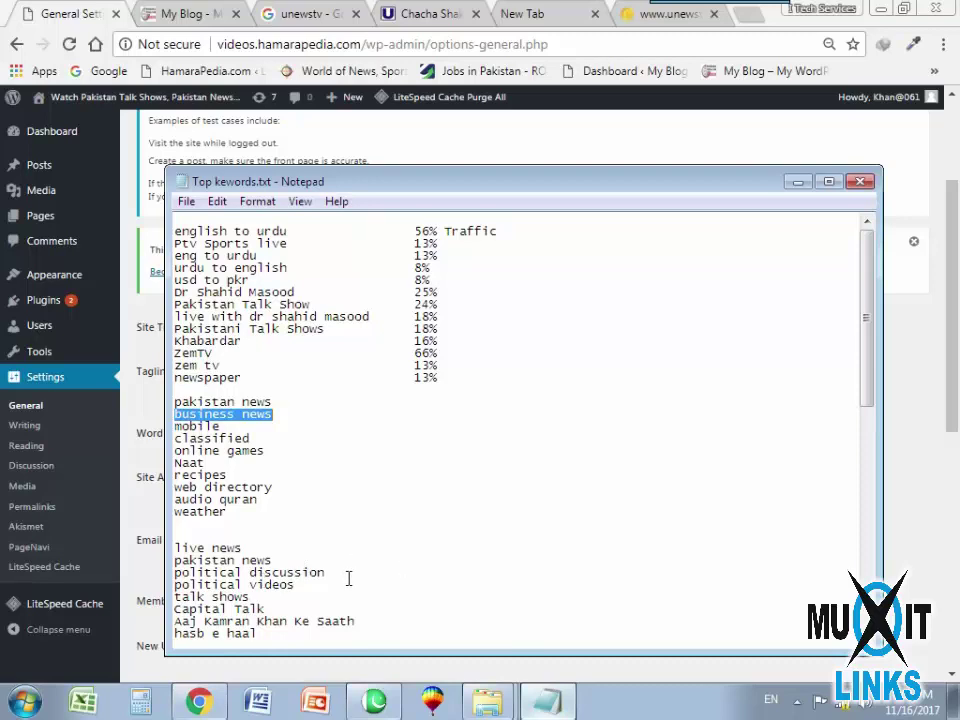
{"action": "scroll", "coordinate": [426, 572], "scroll_direction": "down", "scroll_amount": 1}
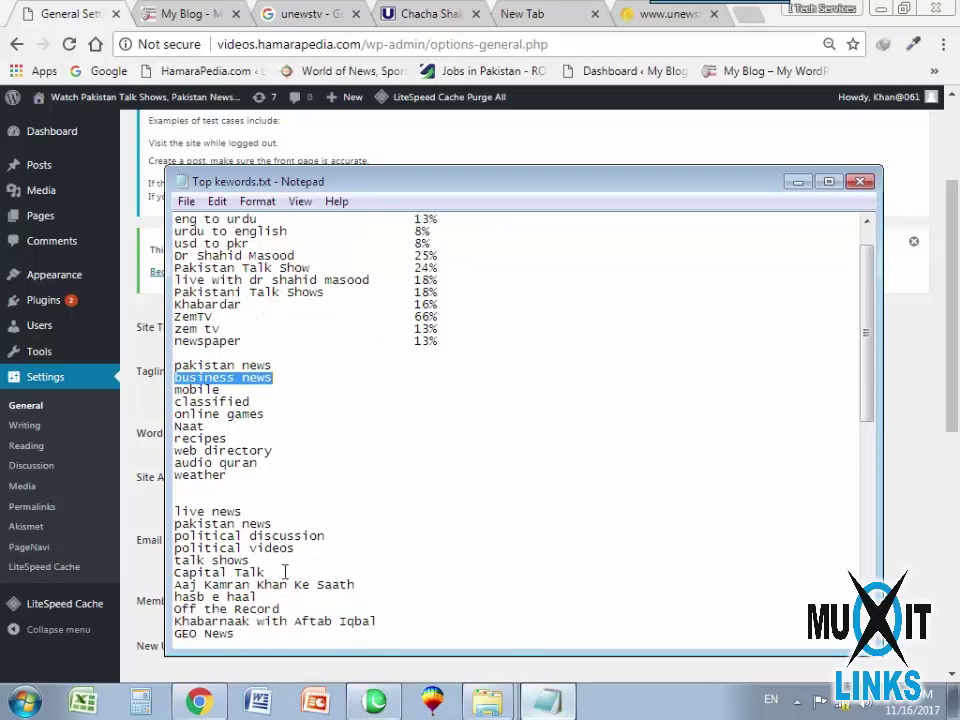
{"action": "left_click_drag", "start_coordinate": [175, 541], "coordinate": [334, 545]}
{"action": "key", "text": "ctrl+c"}
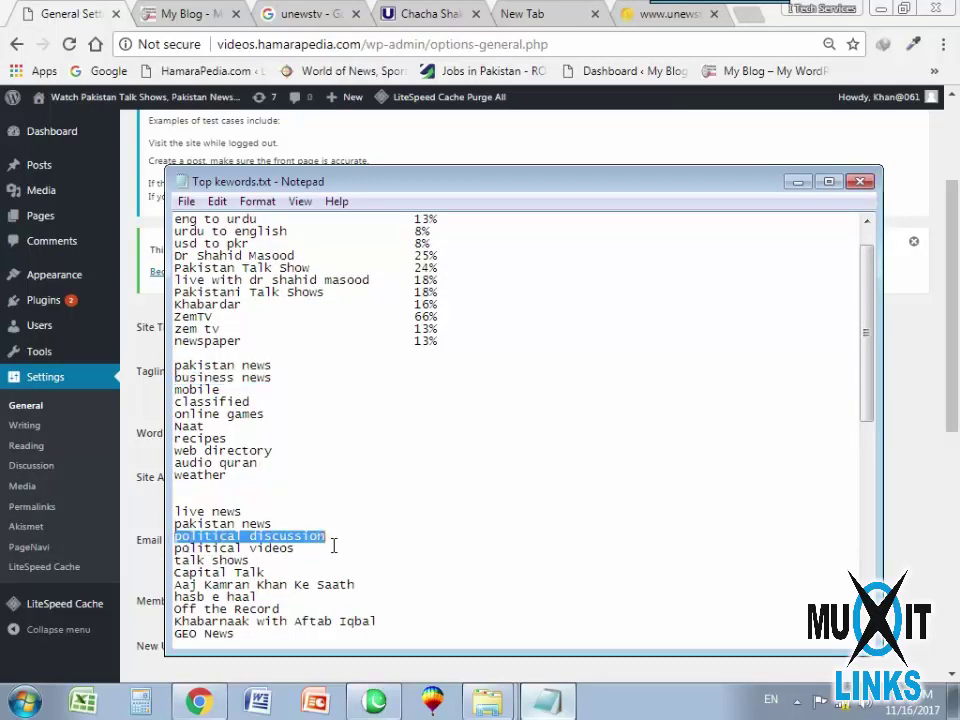
{"action": "left_click", "coordinate": [140, 300]}
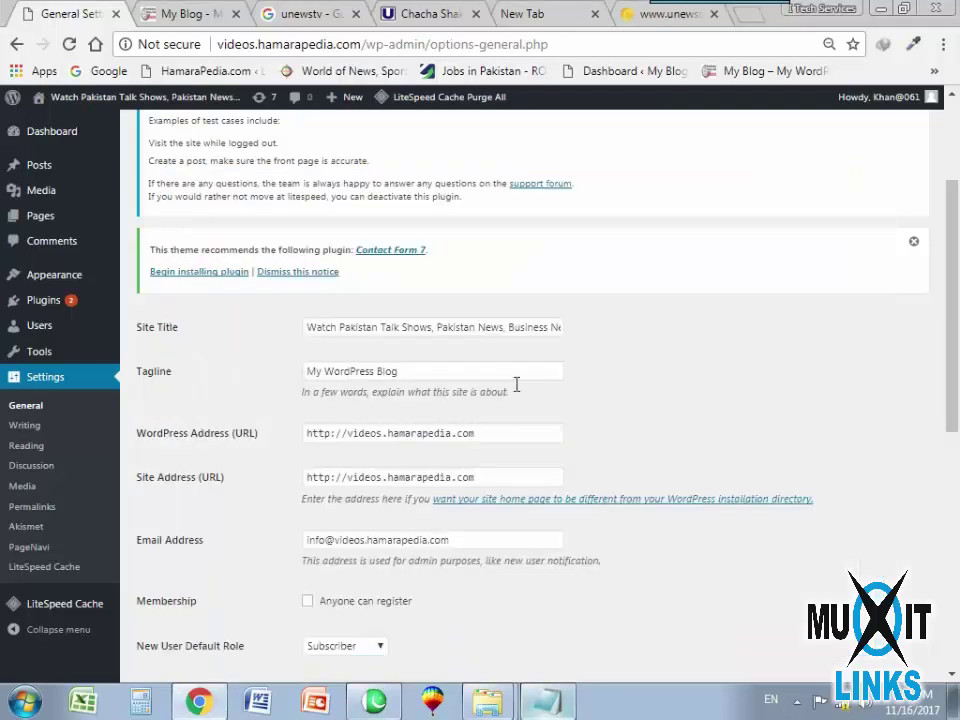
{"action": "left_click", "coordinate": [518, 331]}
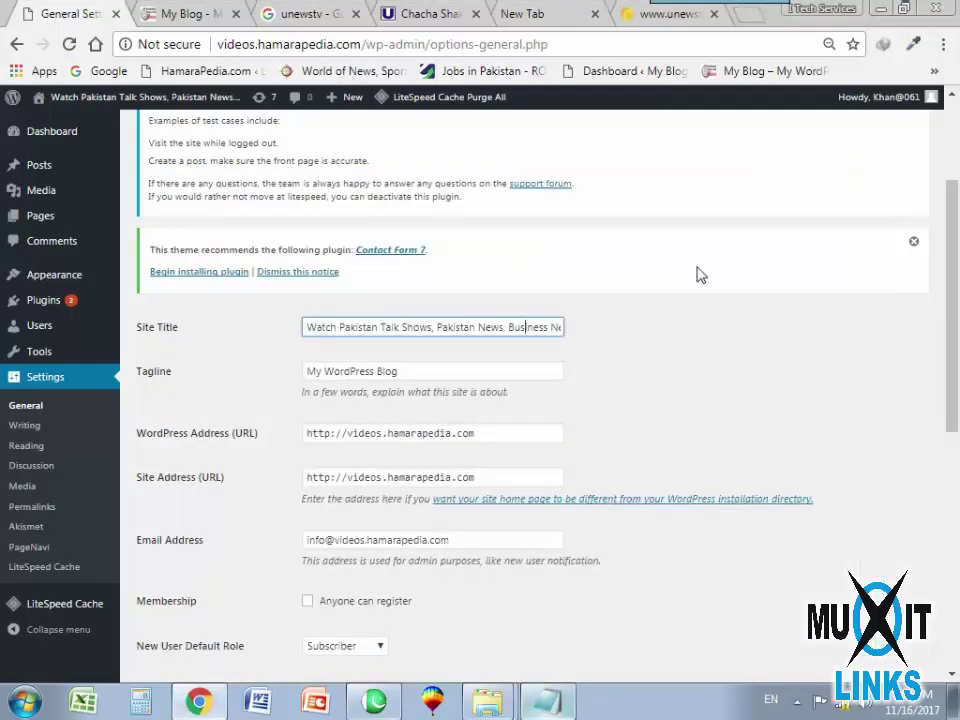
{"action": "key", "text": "End"}
{"action": "key", "text": "ctrl+v"}
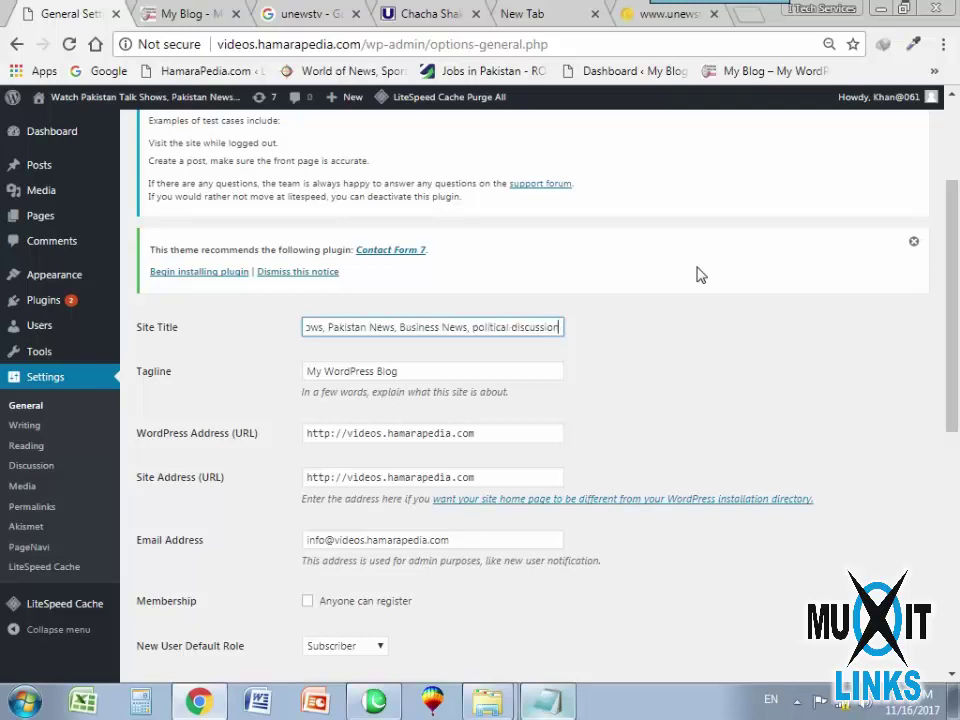
{"action": "key", "text": "Delete"}
{"action": "type", "text": "D"}
{"action": "type", "text": "P"}
Read through the complete Site Title from its beginning to its end.
{"action": "key", "text": "Home"}
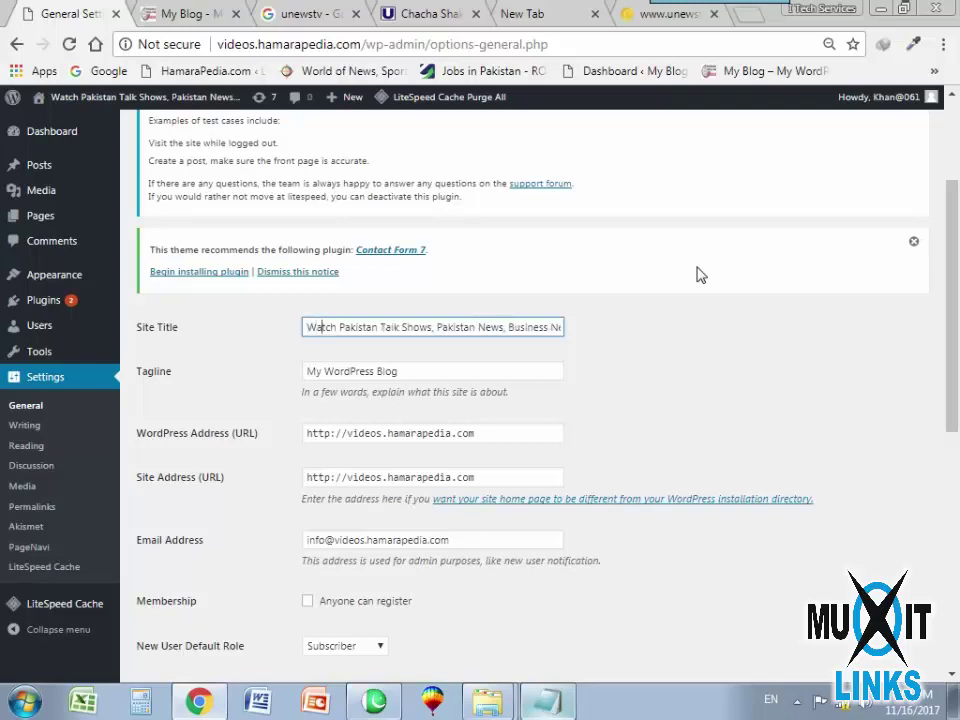
{"action": "key", "text": "Right"}
{"action": "key", "text": "Right"}
{"action": "key", "text": "Right"}
{"action": "key", "text": "Right"}
{"action": "key", "text": "Right"}
{"action": "key", "text": "Right"}
{"action": "key", "text": "Right"}
{"action": "key", "text": "Right"}
{"action": "key", "text": "Right"}
{"action": "key", "text": "Right"}
{"action": "key", "text": "Right"}
{"action": "key", "text": "Right"}
{"action": "key", "text": "Right"}
{"action": "key", "text": "Right"}
{"action": "key", "text": "Right"}
{"action": "key", "text": "Right"}
{"action": "key", "text": "Right"}
{"action": "key", "text": "Right"}
{"action": "key", "text": "Right"}
{"action": "key", "text": "Right"}
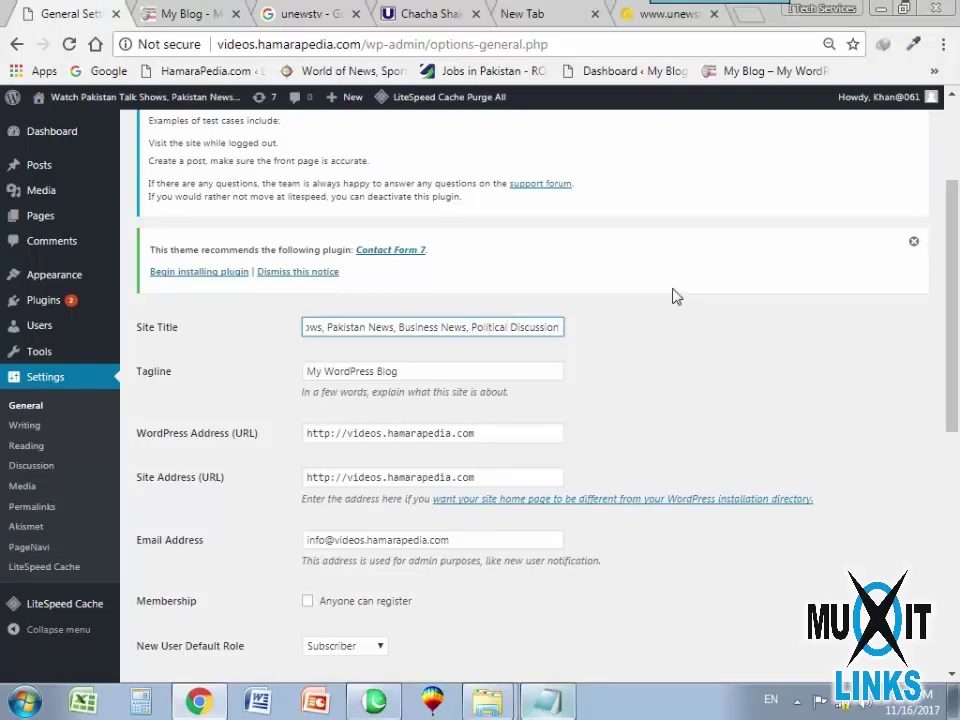
{"action": "key", "text": "Tab"}
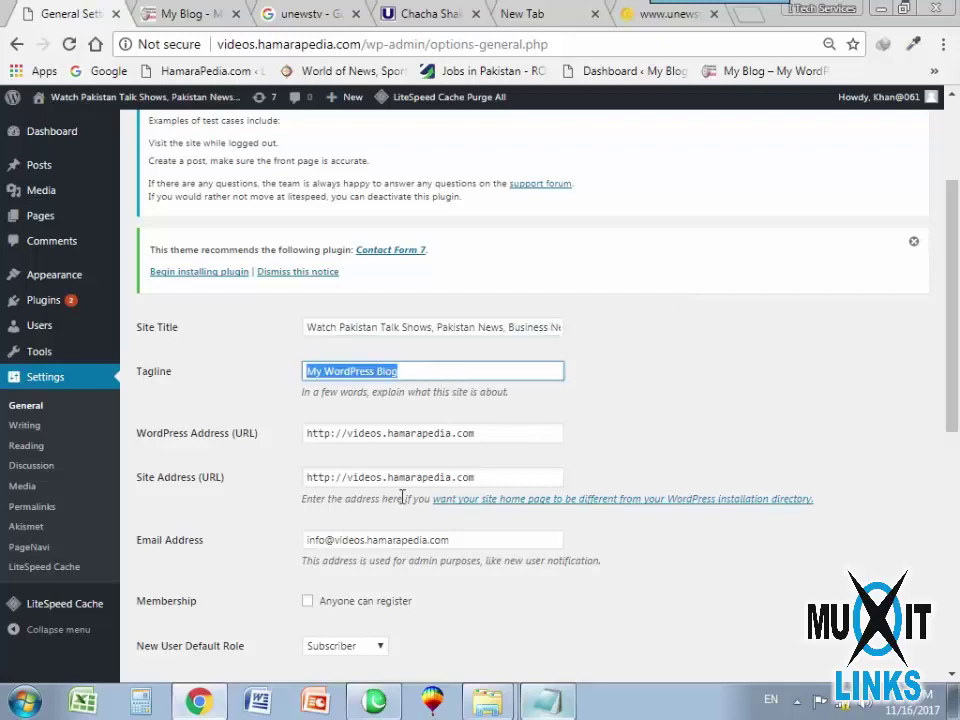
{"action": "left_click", "coordinate": [548, 704]}
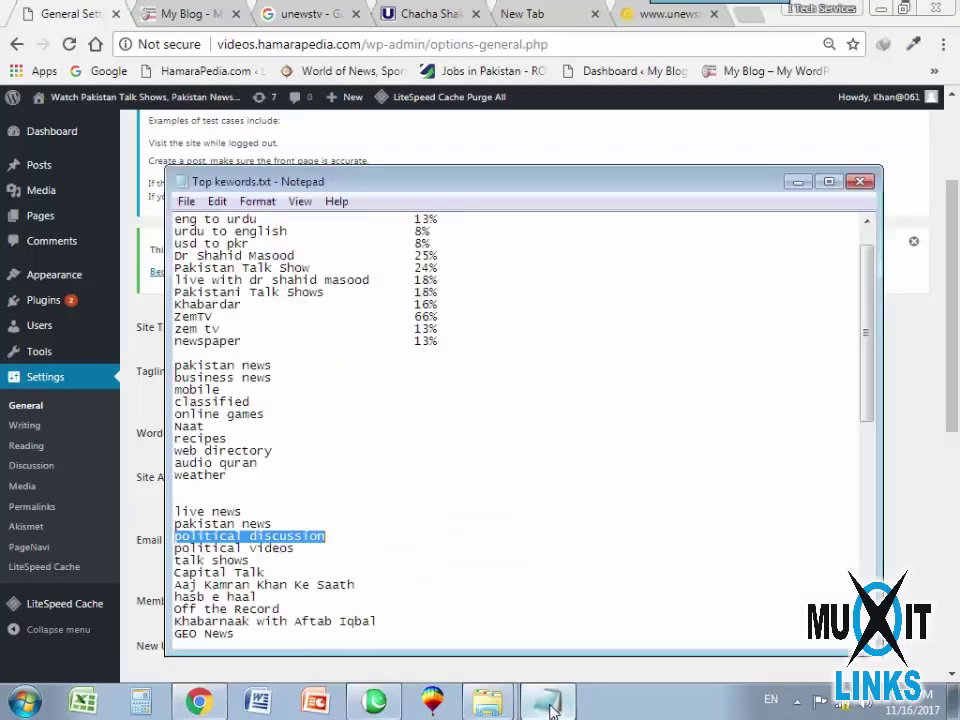
{"action": "scroll", "coordinate": [310, 525], "scroll_direction": "up", "scroll_amount": 1}
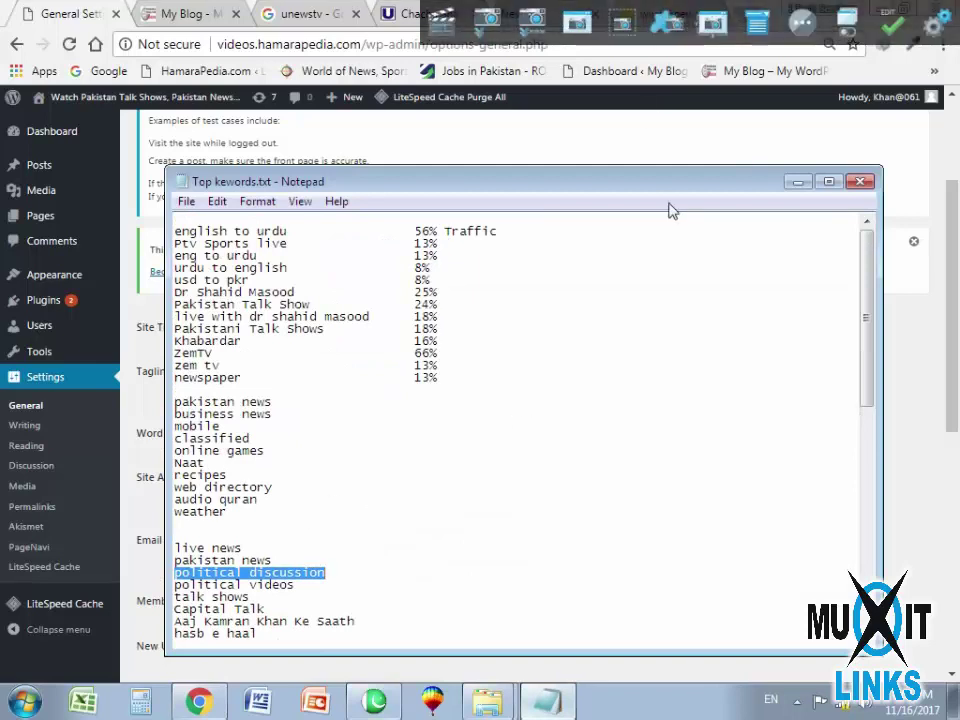
{"action": "left_click", "coordinate": [657, 27]}
{"action": "scroll", "coordinate": [267, 340], "scroll_direction": "up", "scroll_amount": 1}
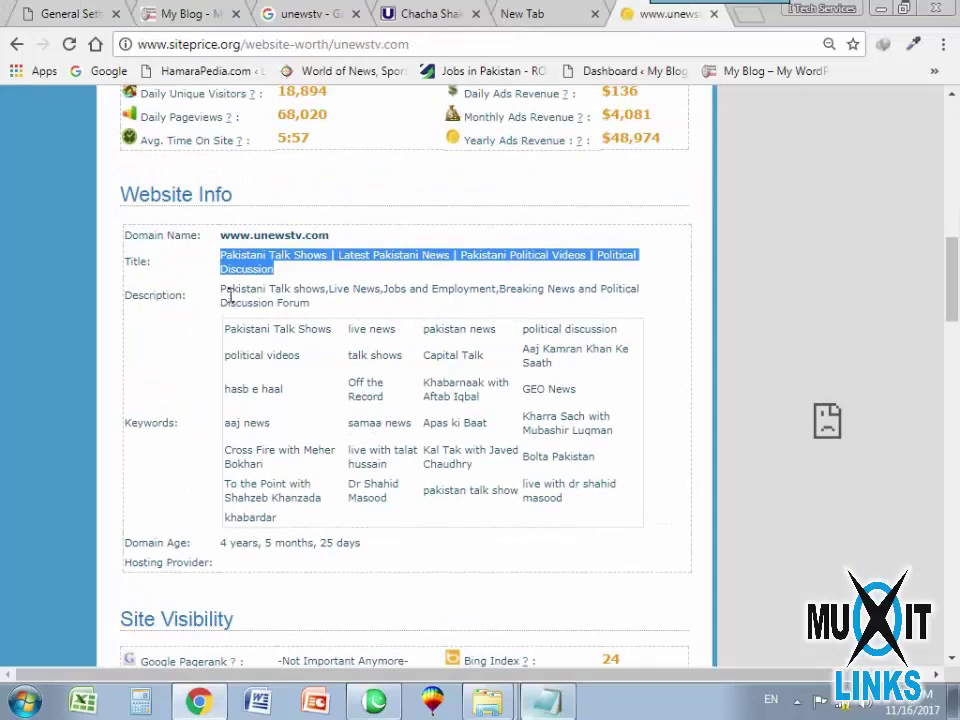
{"action": "left_click_drag", "start_coordinate": [228, 295], "coordinate": [326, 306]}
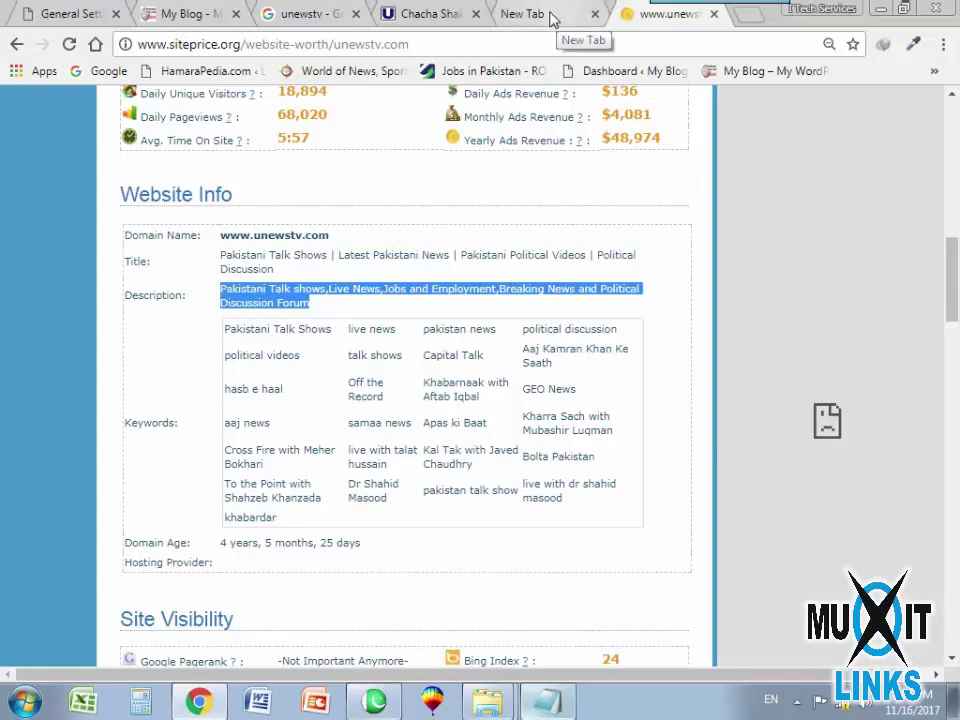
Replace the Tagline in General Settings with text containing the keyword "political videos" from Top kewords.txt.
{"action": "left_click", "coordinate": [52, 16]}
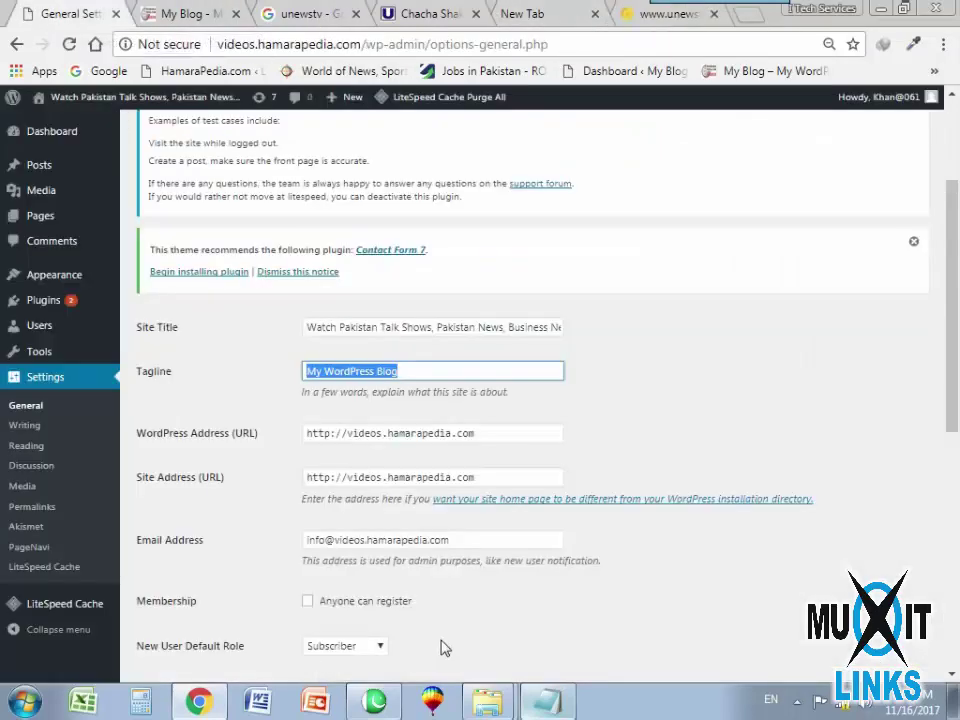
{"action": "left_click", "coordinate": [542, 705]}
{"action": "scroll", "coordinate": [233, 565], "scroll_direction": "down", "scroll_amount": 1}
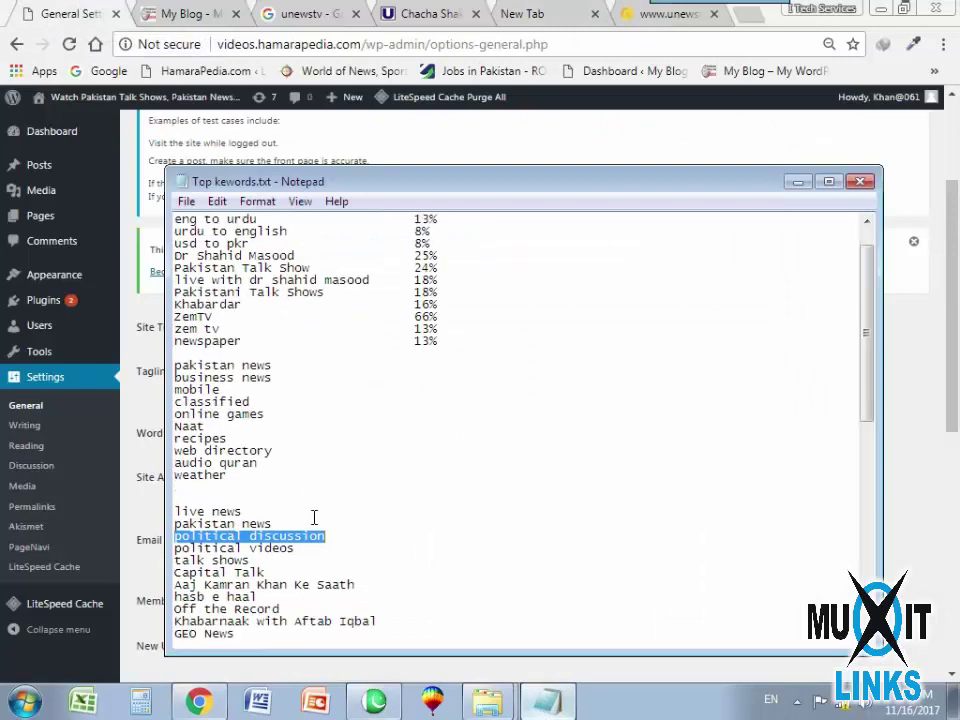
{"action": "left_click_drag", "start_coordinate": [175, 548], "coordinate": [296, 549]}
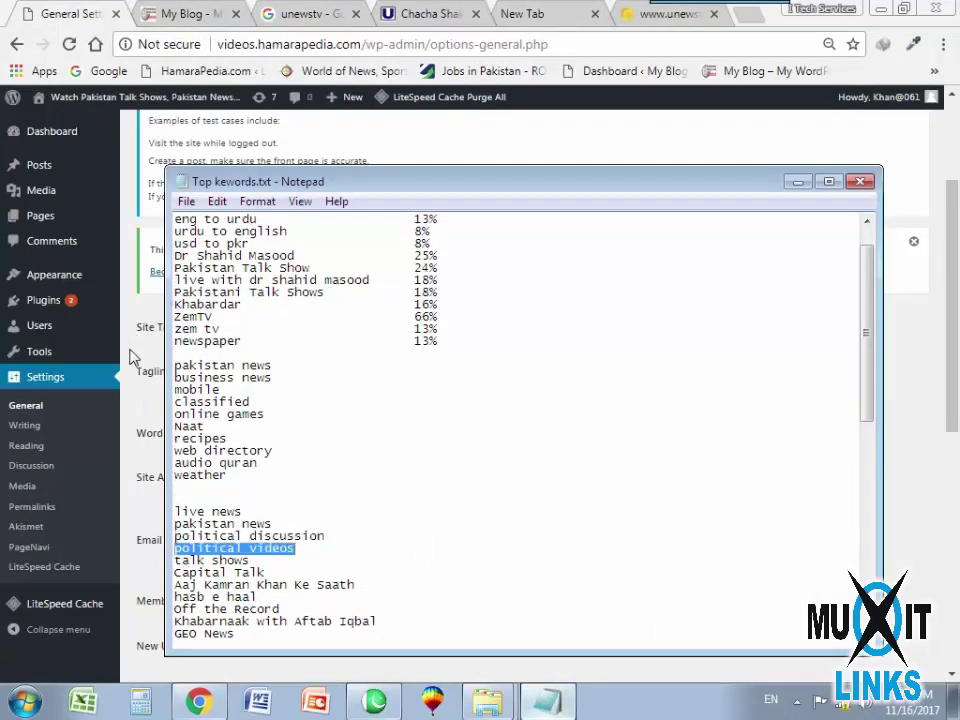
{"action": "left_click", "coordinate": [133, 362]}
{"action": "left_click", "coordinate": [437, 379]}
{"action": "key", "text": "ctrl+a"}
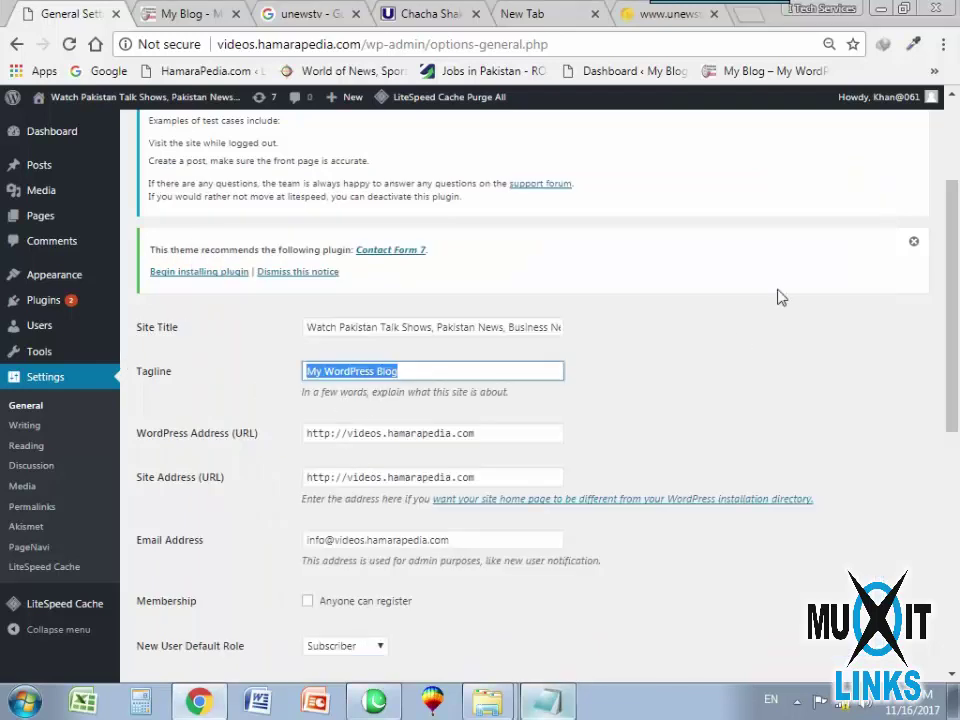
{"action": "type", "text": "On"}
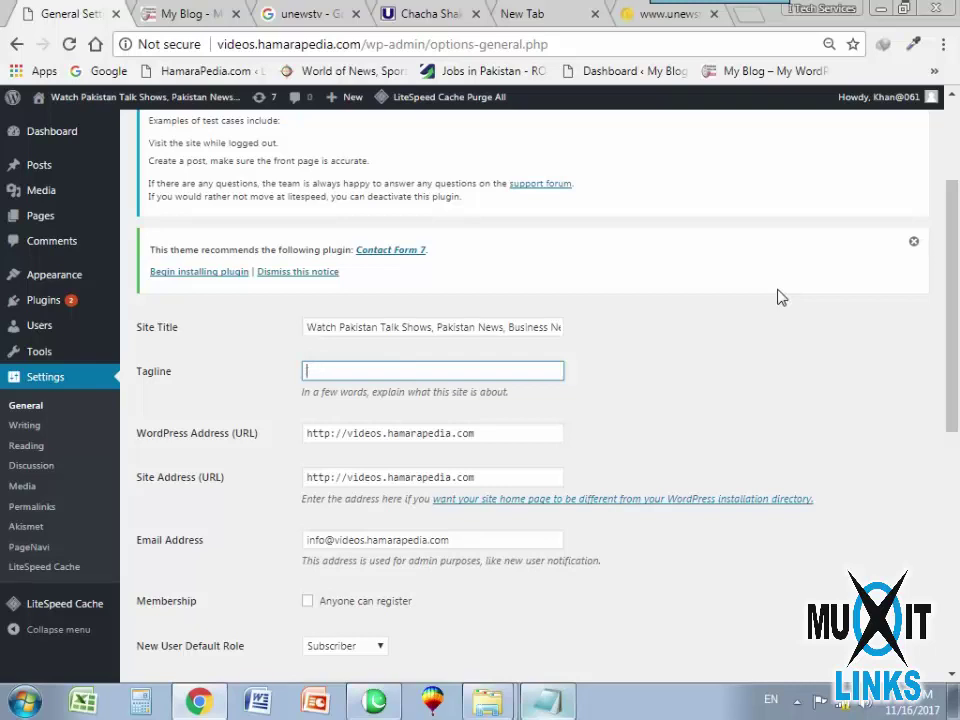
{"action": "type", "text": "ve political videos"}
Reword the Tagline to "World of Political Videos," with the keyword capitalized.
{"action": "key", "text": "Delete"}
{"action": "type", "text": "V"}
{"action": "type", "text": "P"}
{"action": "double_click", "coordinate": [315, 371]}
{"action": "type", "text": "World of"}
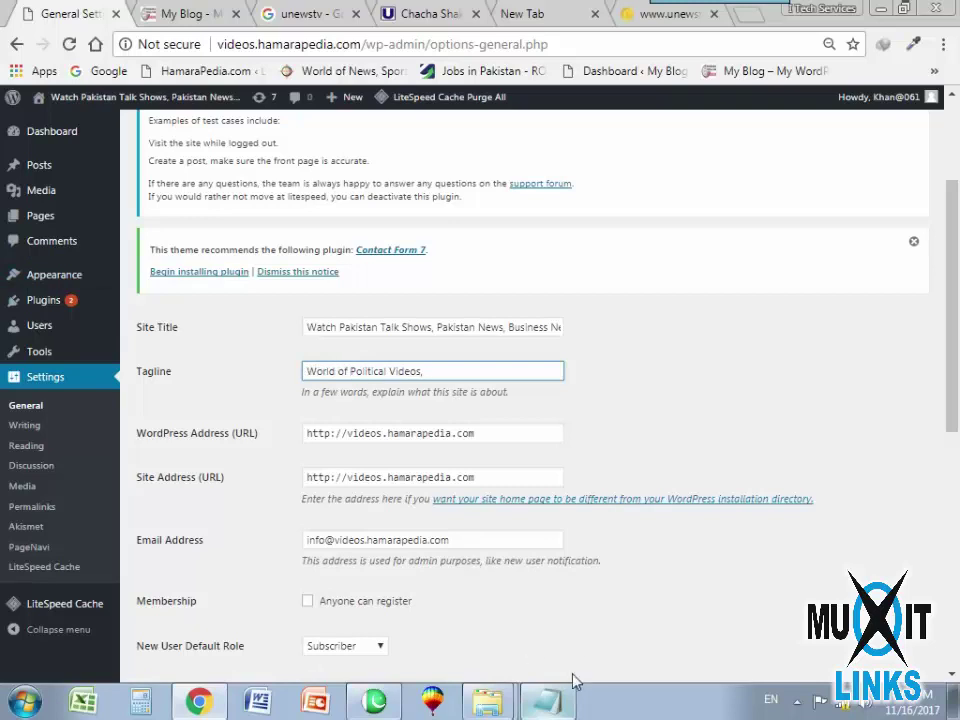
Add the keyword "talk shows" from Top kewords.txt to the Tagline, capitalized as "Talk Shows" and followed by a comma.
{"action": "left_click", "coordinate": [547, 701]}
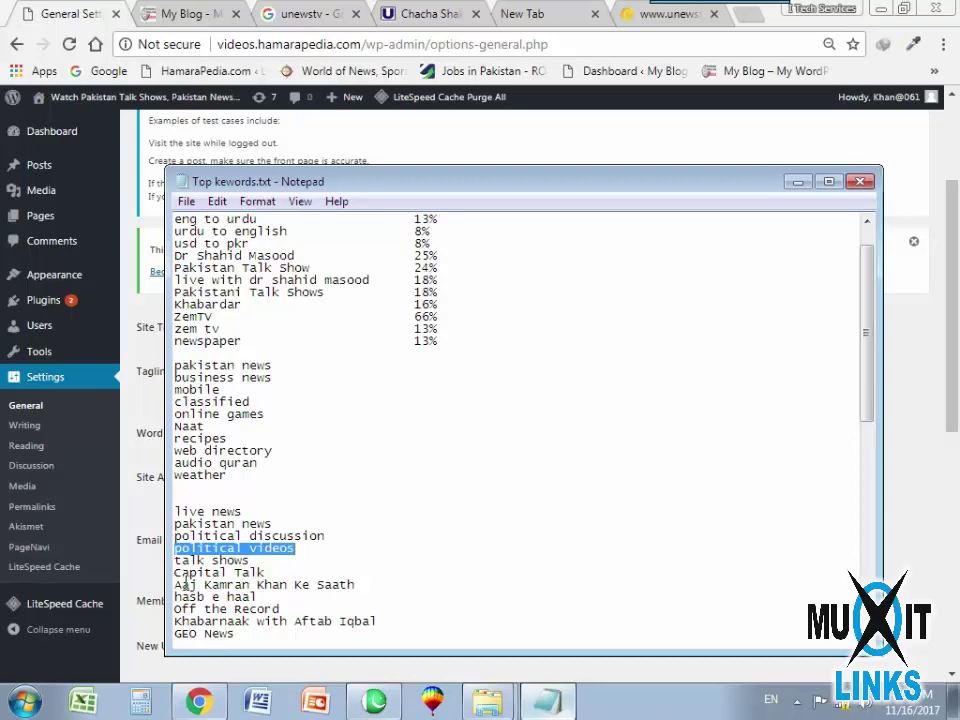
{"action": "left_click_drag", "start_coordinate": [176, 561], "coordinate": [260, 566]}
{"action": "key", "text": "ctrl+c"}
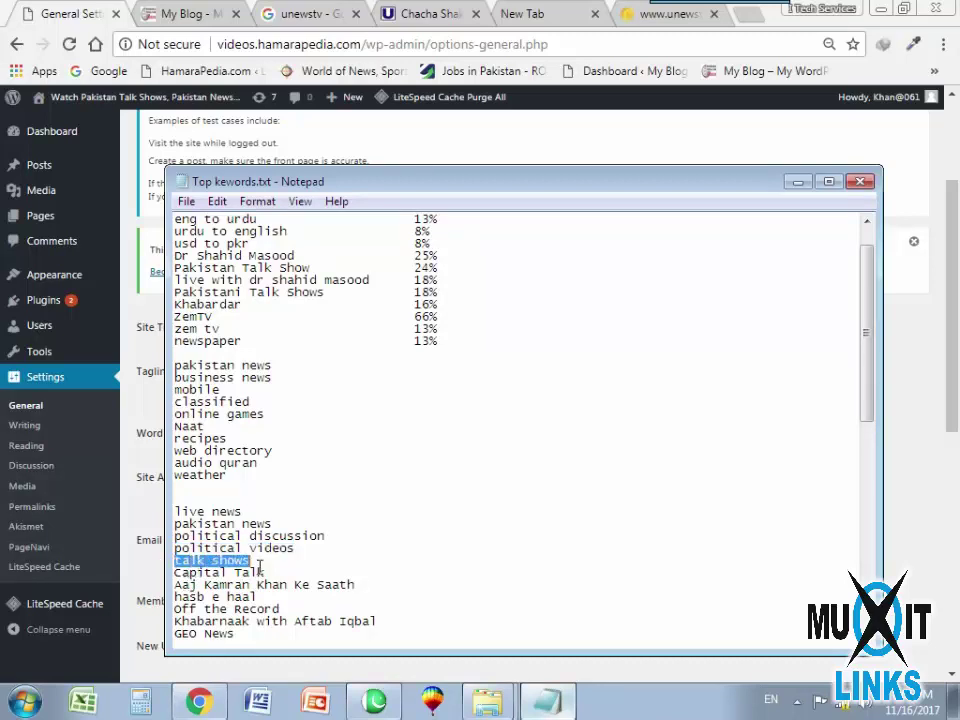
{"action": "left_click", "coordinate": [146, 521]}
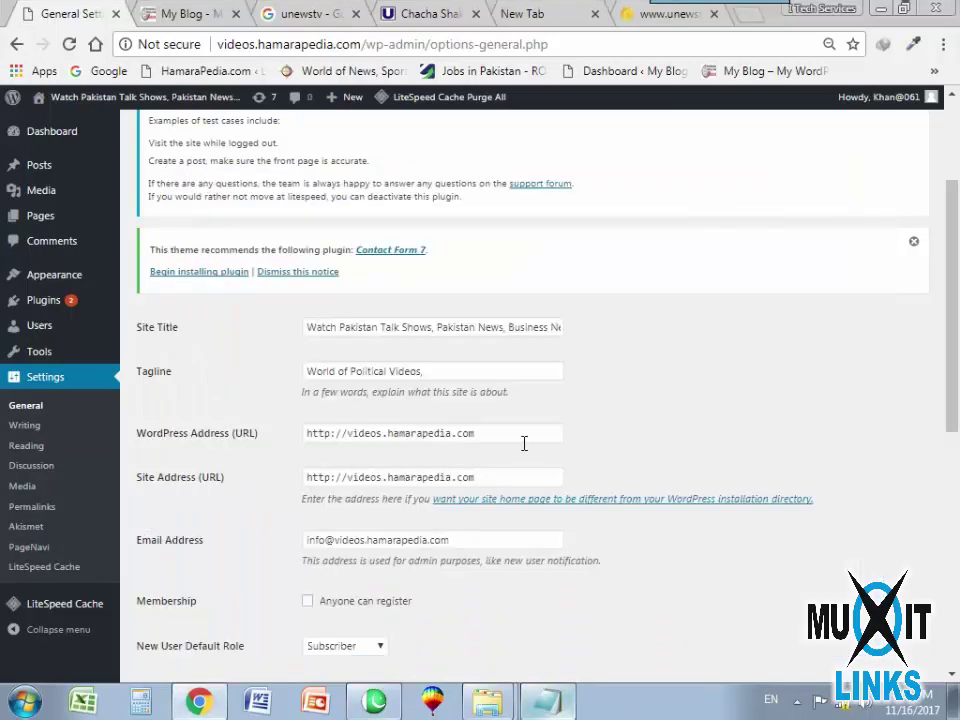
{"action": "left_click", "coordinate": [432, 376]}
{"action": "key", "text": "ctrl+v"}
{"action": "left_click", "coordinate": [431, 372]}
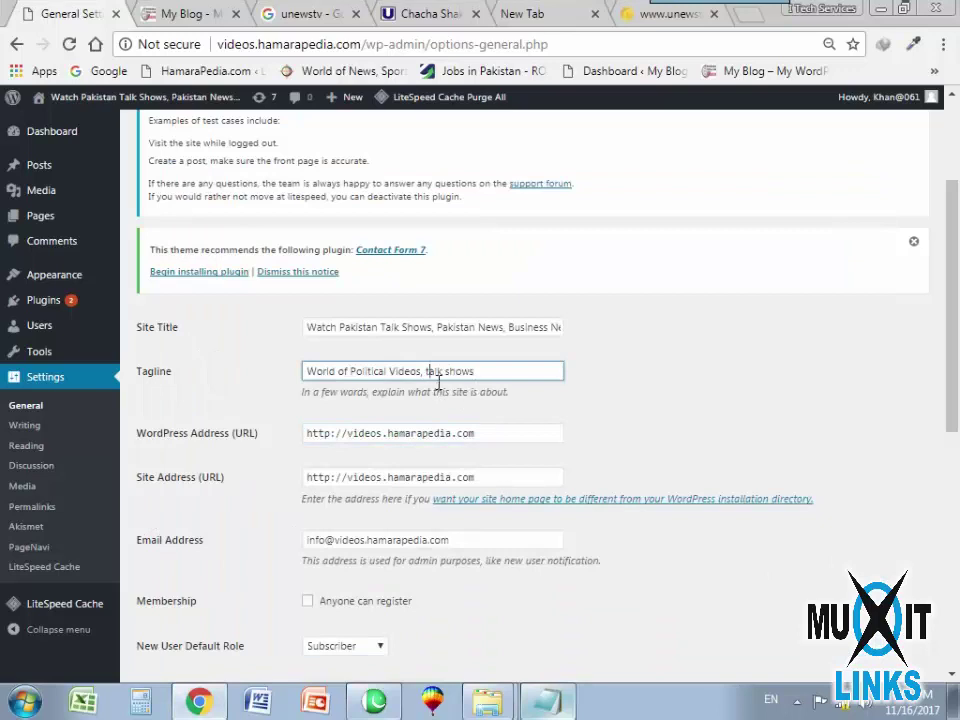
{"action": "key", "text": "BackSpace"}
{"action": "type", "text": "TS,"}
Find the keyword "live videos" further down in Top kewords.txt and add it to the end of the Tagline.
{"action": "left_click", "coordinate": [547, 701]}
{"action": "scroll", "coordinate": [252, 522], "scroll_direction": "down", "scroll_amount": 6}
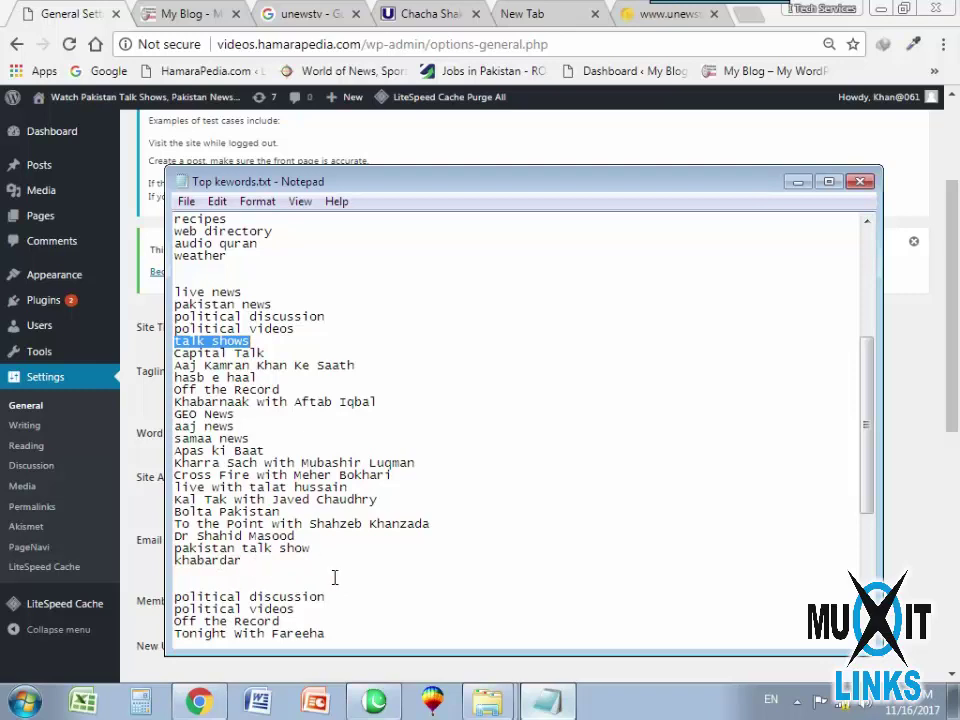
{"action": "scroll", "coordinate": [335, 577], "scroll_direction": "down", "scroll_amount": 4}
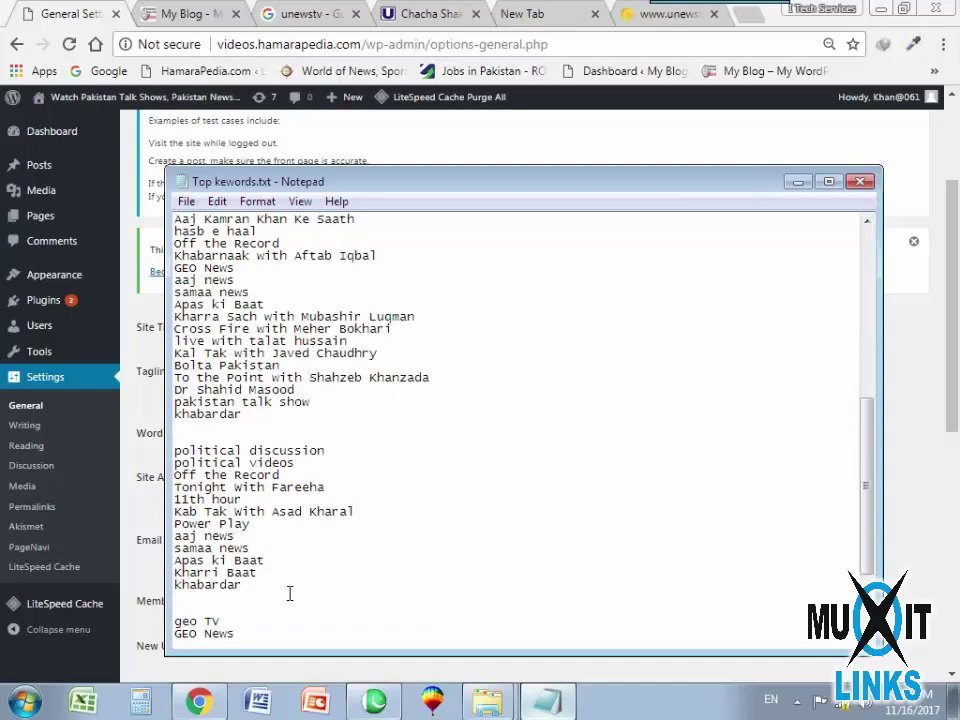
{"action": "scroll", "coordinate": [289, 594], "scroll_direction": "down", "scroll_amount": 4}
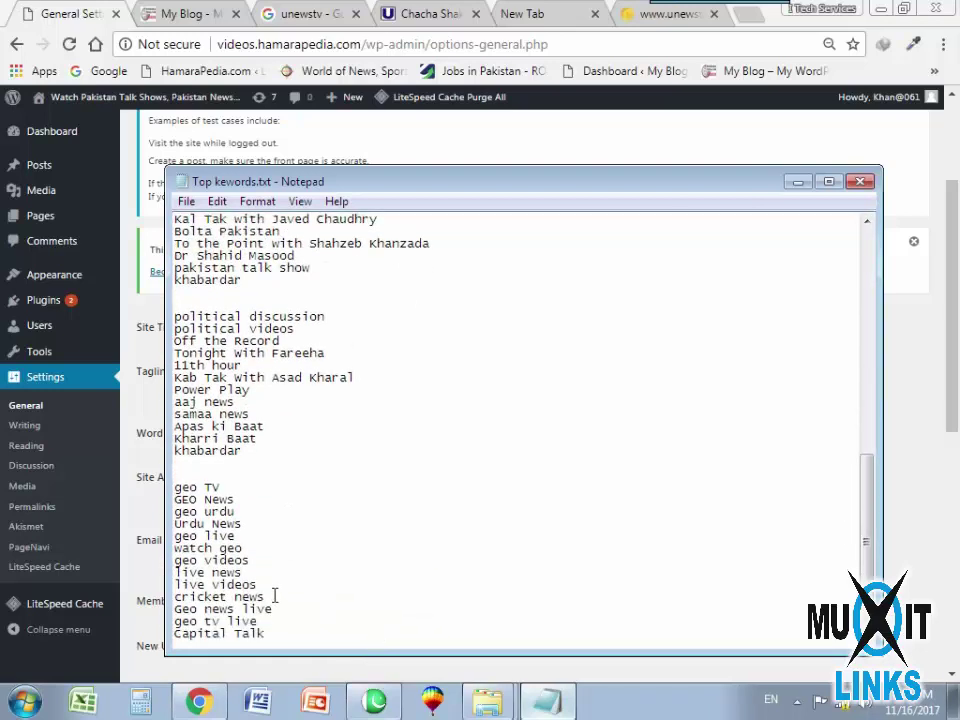
{"action": "left_click_drag", "start_coordinate": [262, 590], "coordinate": [184, 590]}
{"action": "key", "text": "ctrl+c"}
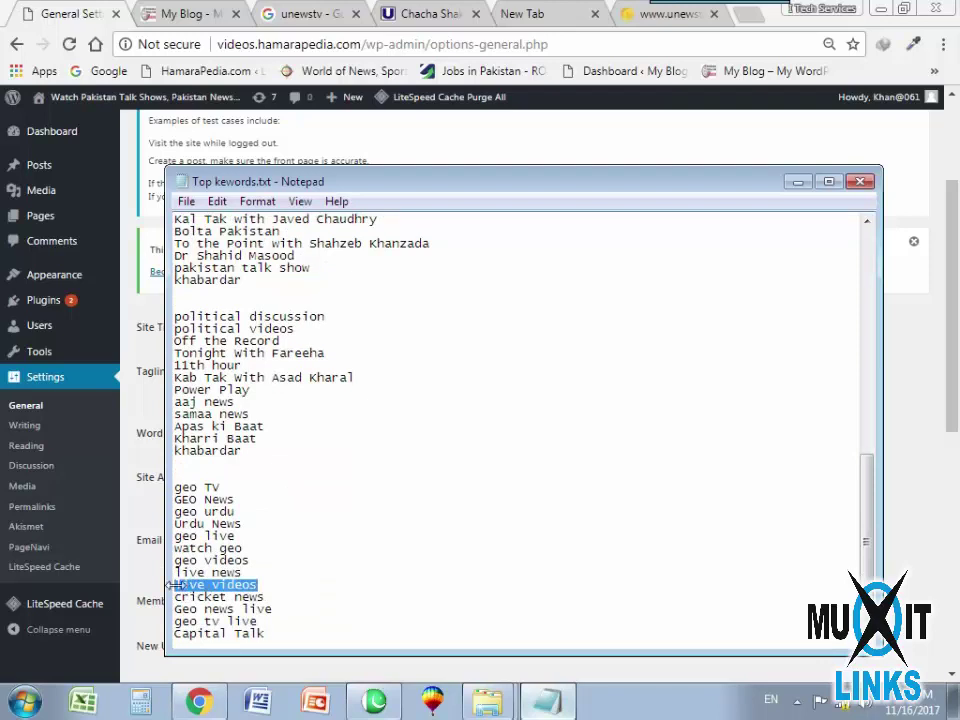
{"action": "left_click", "coordinate": [140, 430]}
{"action": "left_click", "coordinate": [516, 374]}
{"action": "key", "text": "ctrl+v"}
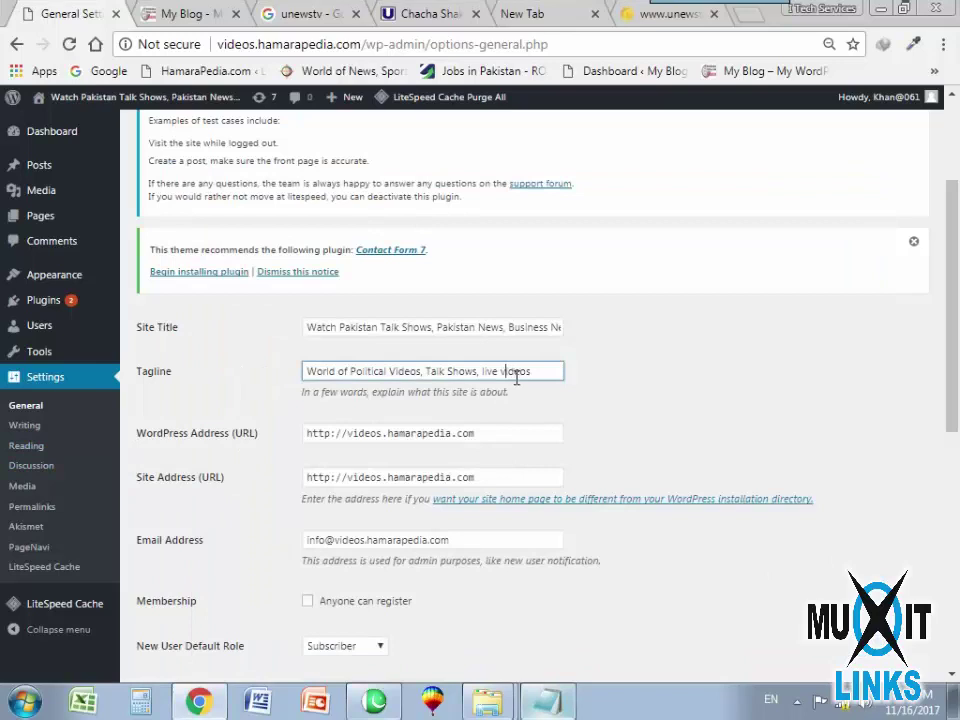
Capitalize the Tagline's last keyword as "Live Videos" and add "Breaking News" after a comma.
{"action": "type", "text": "V"}
{"action": "type", "text": "L"}
{"action": "type", "text": "aking new"}
{"action": "key", "text": "BackSpace"}
{"action": "key", "text": "BackSpace"}
{"action": "key", "text": "BackSpace"}
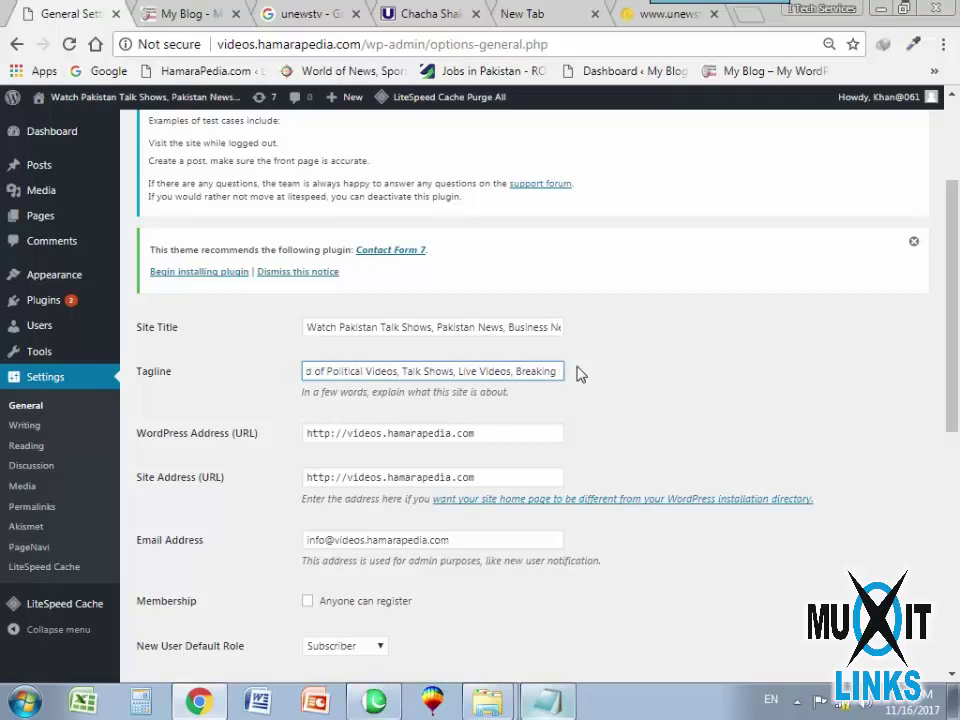
{"action": "type", "text": "News"}
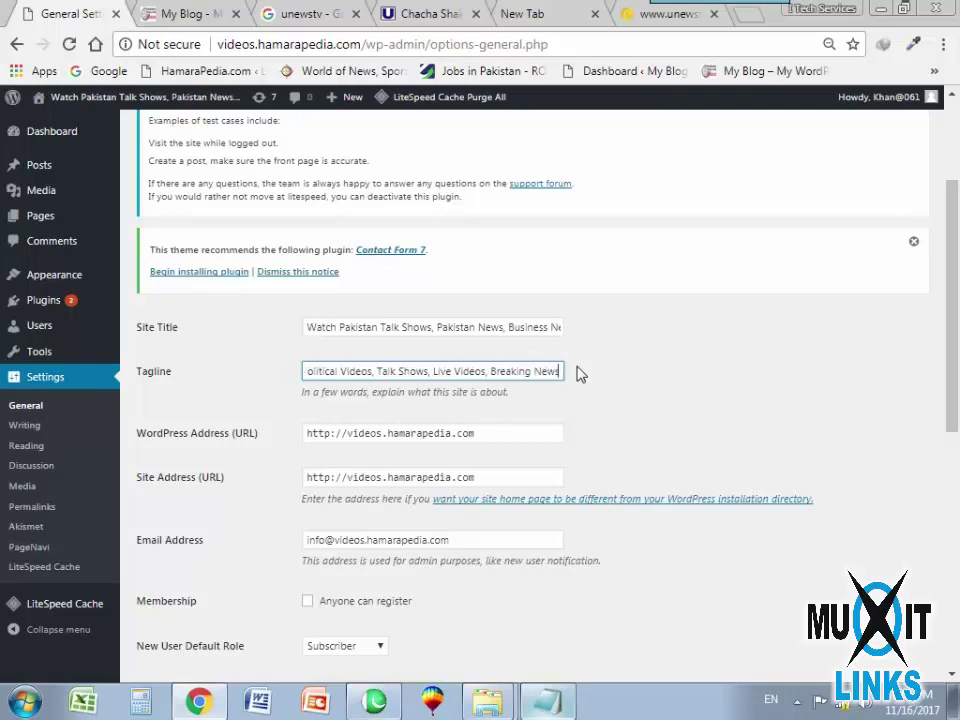
Review the remaining General Settings down to the end of the page and save the changes.
{"action": "left_click", "coordinate": [478, 436]}
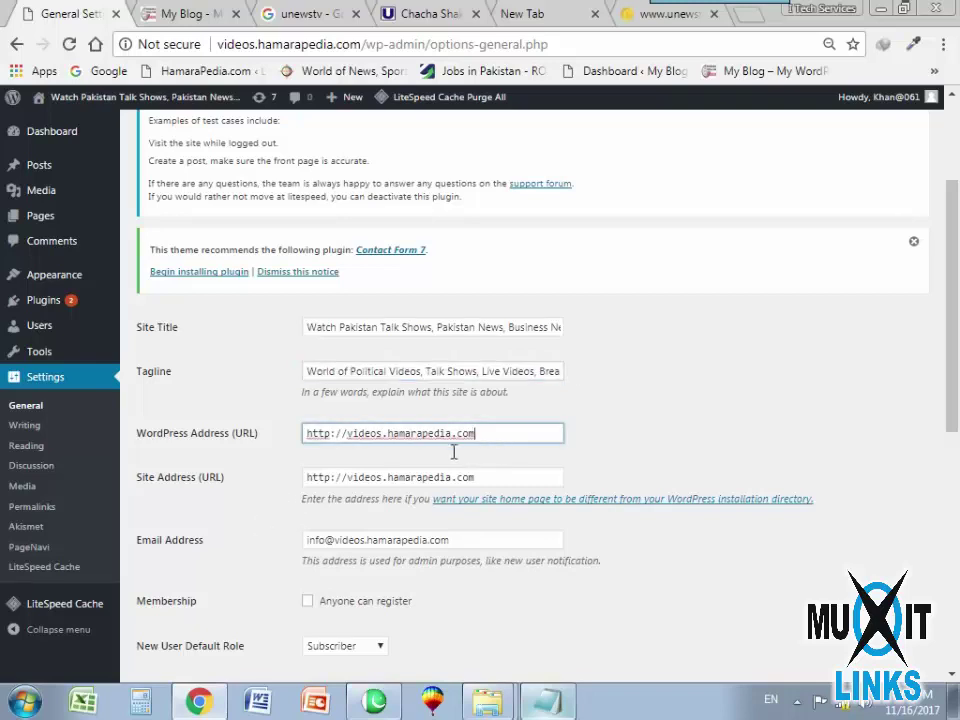
{"action": "left_click", "coordinate": [407, 481]}
{"action": "scroll", "coordinate": [570, 561], "scroll_direction": "down", "scroll_amount": 3}
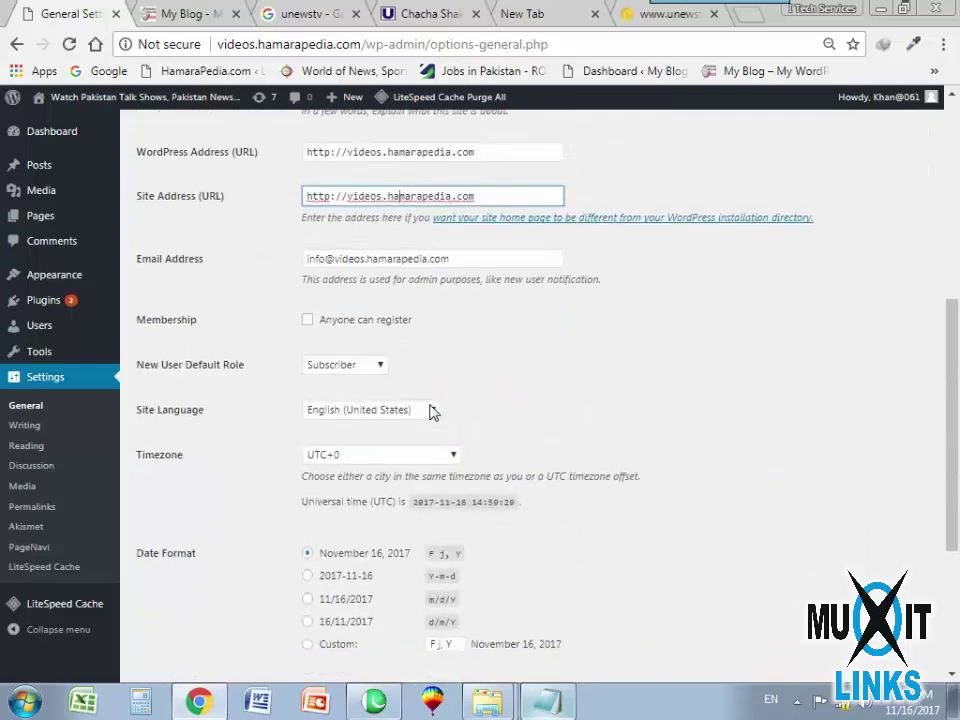
{"action": "left_click", "coordinate": [317, 258]}
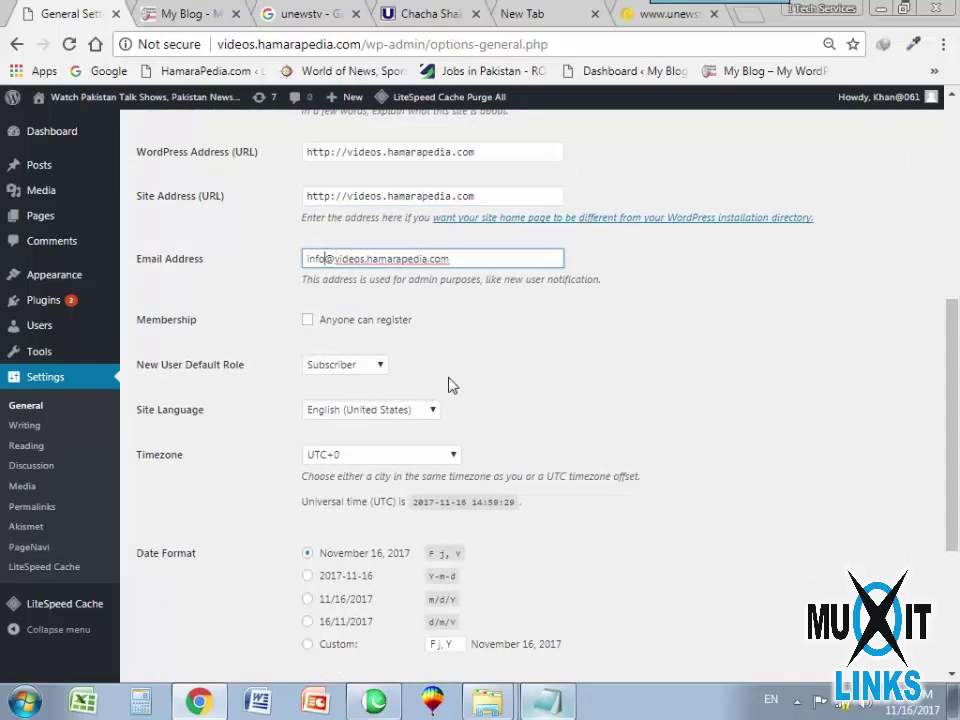
{"action": "scroll", "coordinate": [375, 452], "scroll_direction": "down", "scroll_amount": 3}
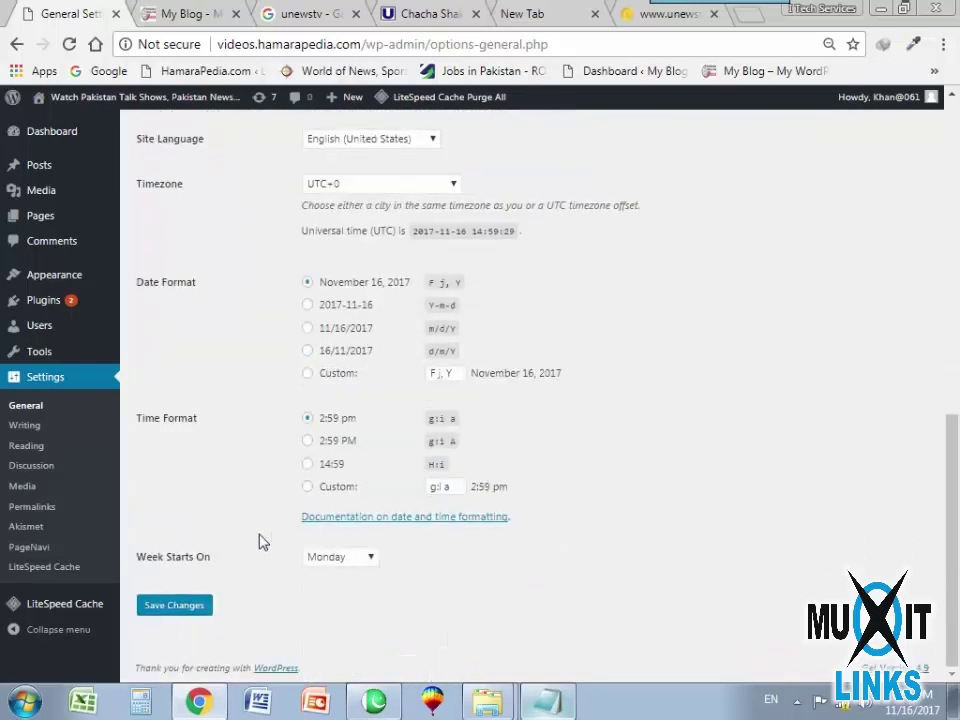
{"action": "scroll", "coordinate": [185, 610], "scroll_direction": "up", "scroll_amount": 2}
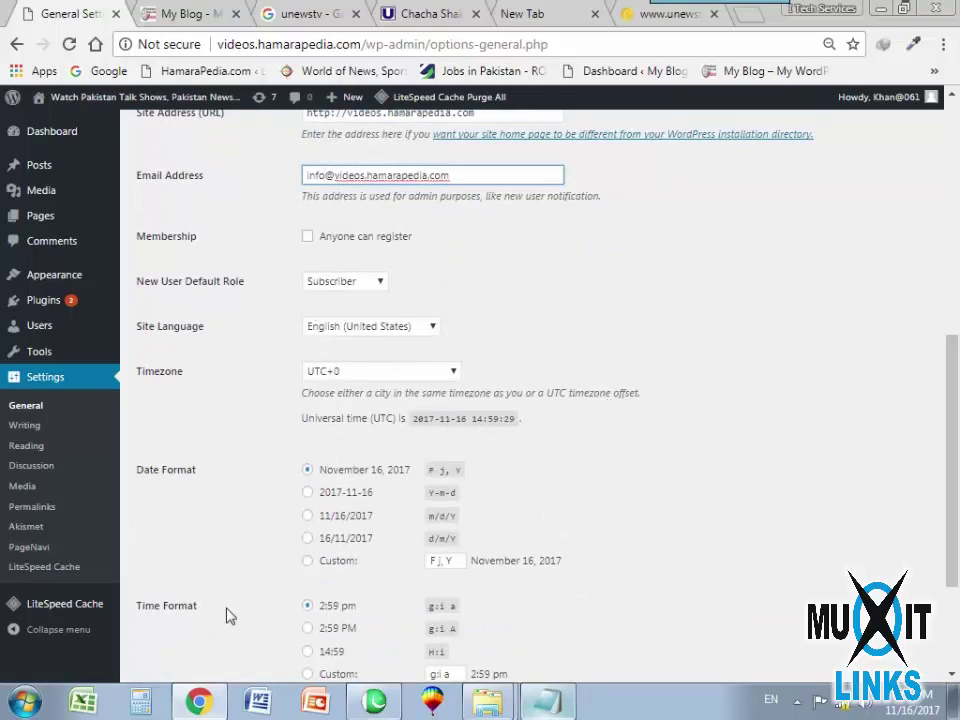
{"action": "scroll", "coordinate": [196, 500], "scroll_direction": "down", "scroll_amount": 2}
{"action": "left_click", "coordinate": [171, 607]}
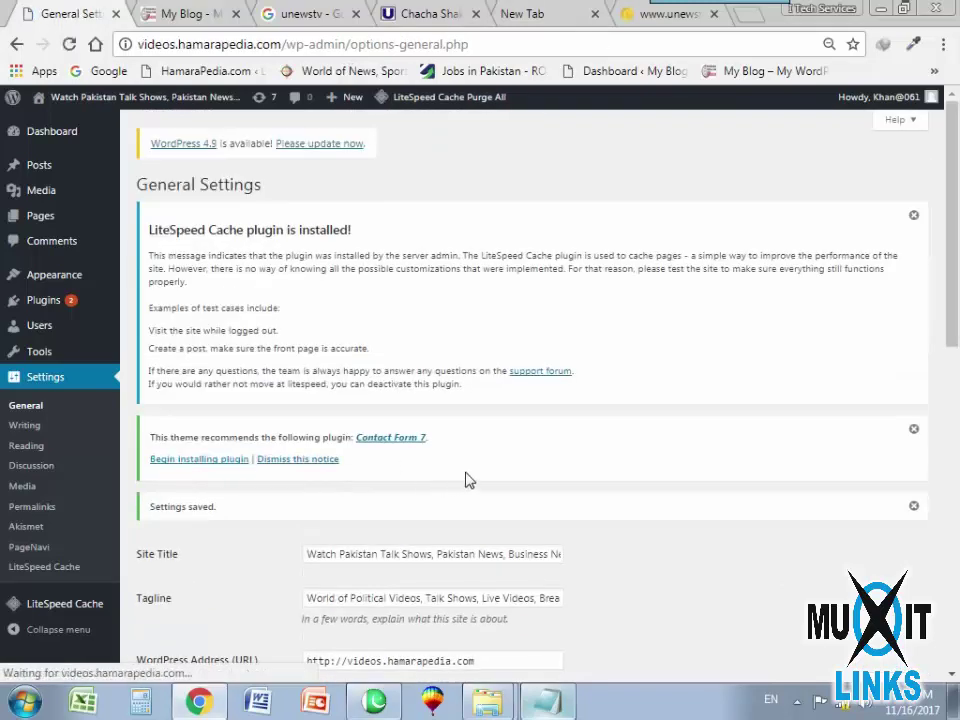
Open the Writing Settings and examine the ping URL in the Update Services box.
{"action": "scroll", "coordinate": [310, 525], "scroll_direction": "down", "scroll_amount": 8}
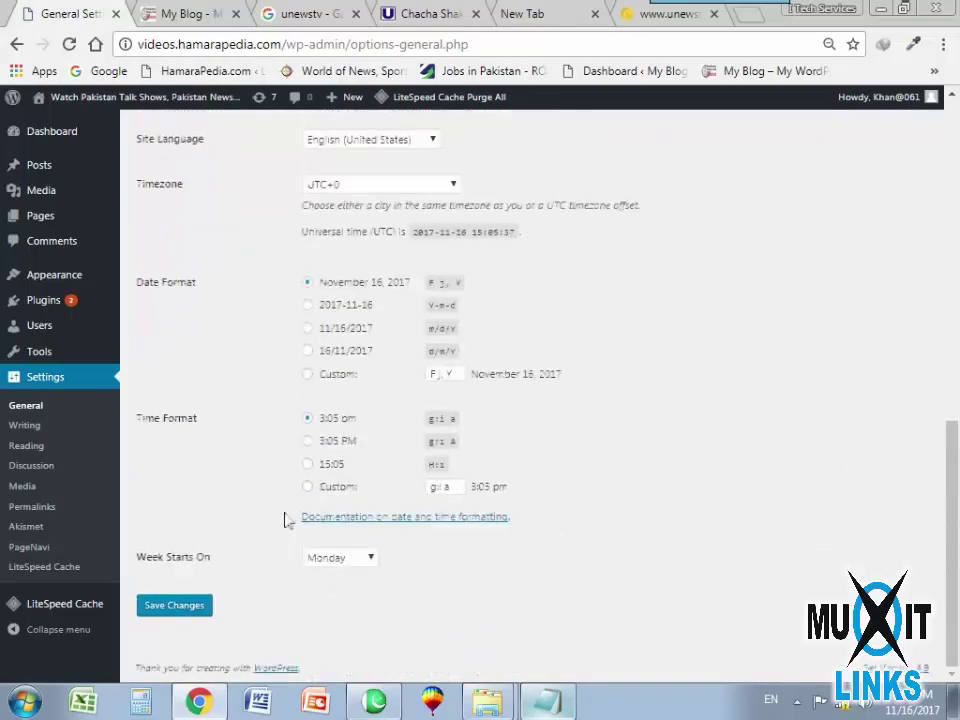
{"action": "scroll", "coordinate": [242, 540], "scroll_direction": "up", "scroll_amount": 10}
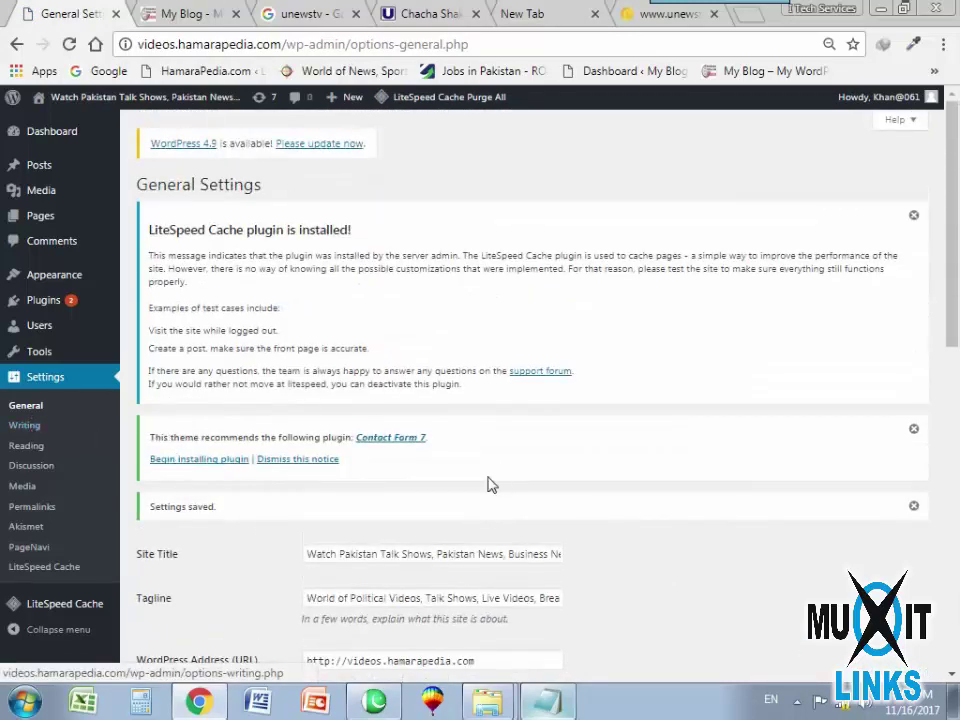
{"action": "scroll", "coordinate": [491, 484], "scroll_direction": "down", "scroll_amount": 3}
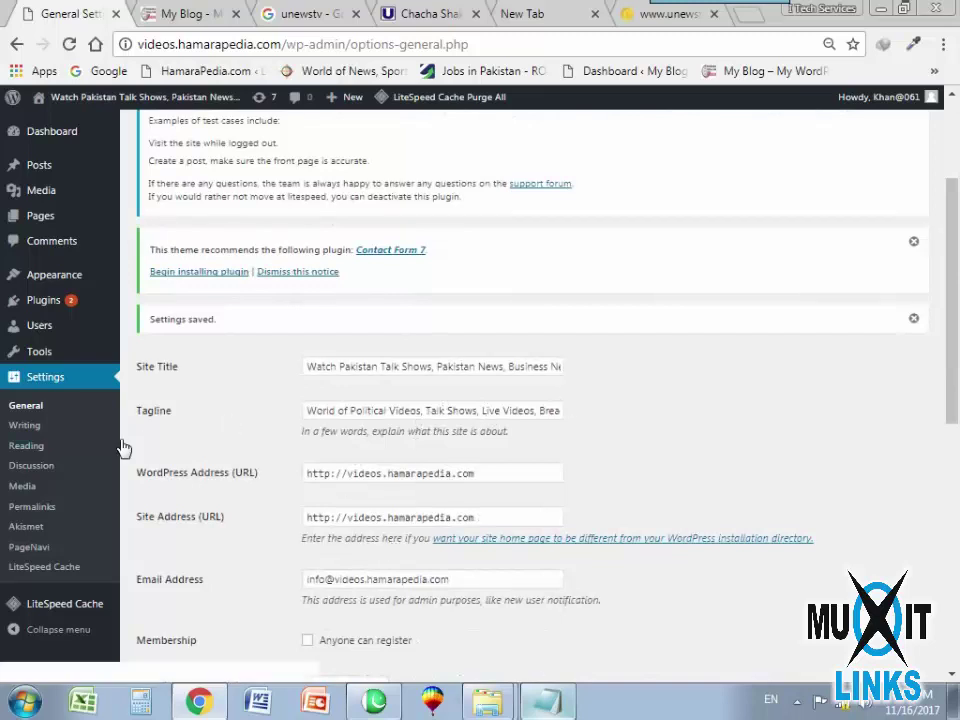
{"action": "left_click", "coordinate": [26, 425]}
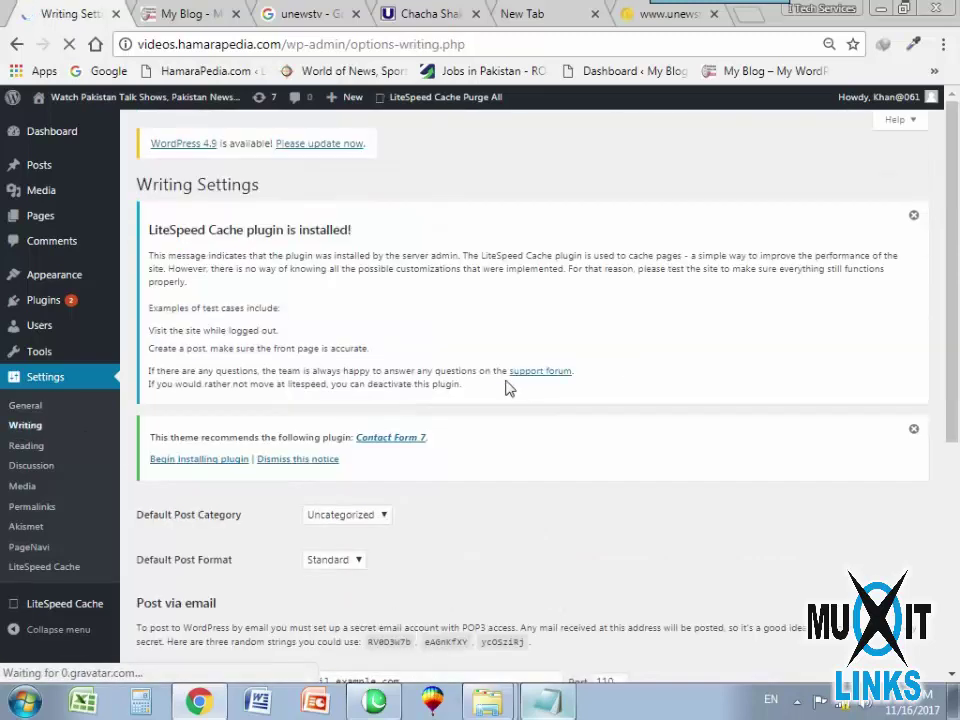
{"action": "scroll", "coordinate": [508, 388], "scroll_direction": "down", "scroll_amount": 4}
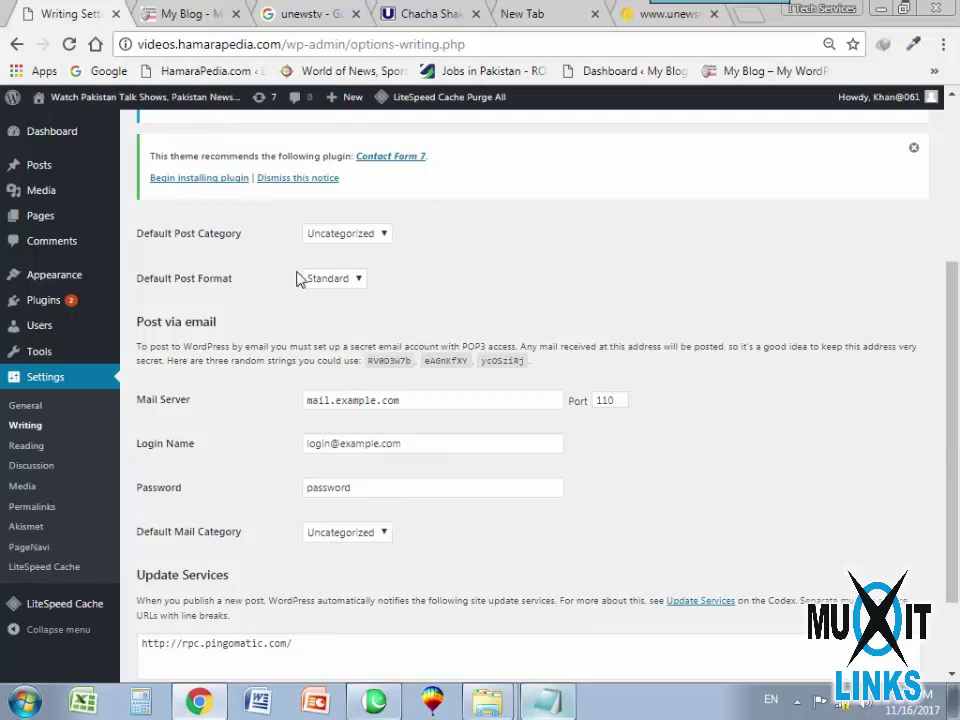
{"action": "scroll", "coordinate": [367, 421], "scroll_direction": "down", "scroll_amount": 1}
{"action": "scroll", "coordinate": [367, 421], "scroll_direction": "down", "scroll_amount": 1}
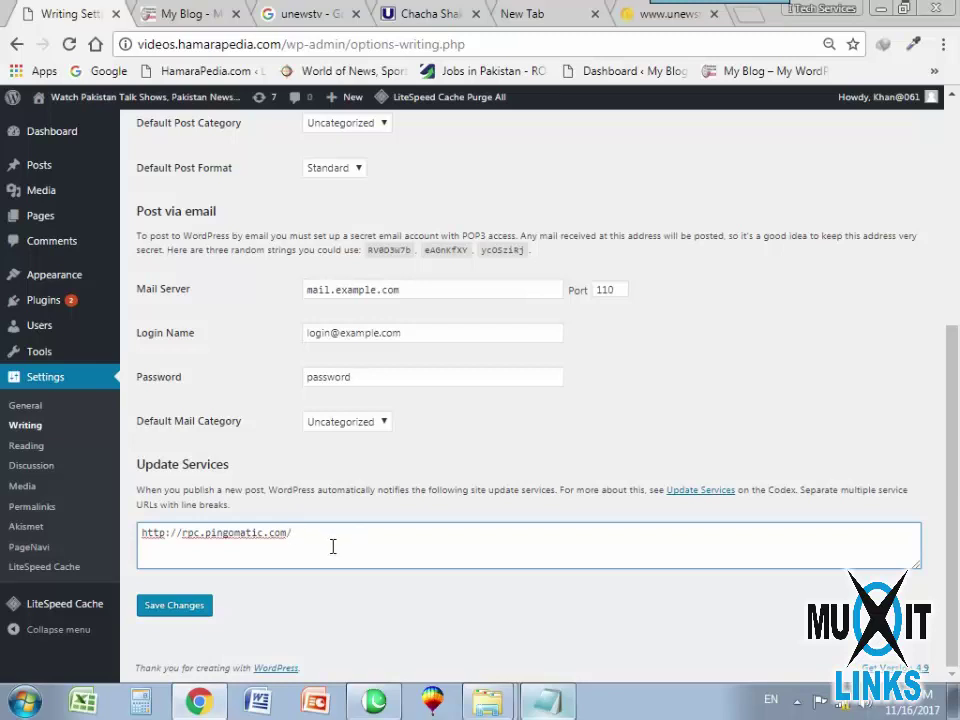
{"action": "left_click_drag", "start_coordinate": [142, 541], "coordinate": [312, 545]}
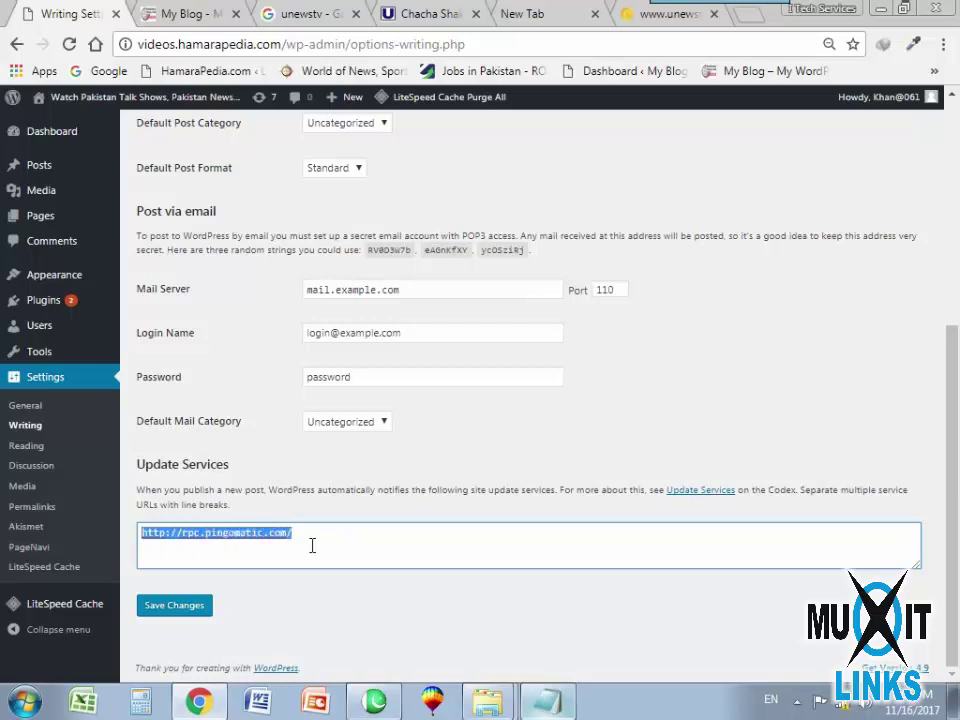
{"action": "left_click", "coordinate": [337, 547]}
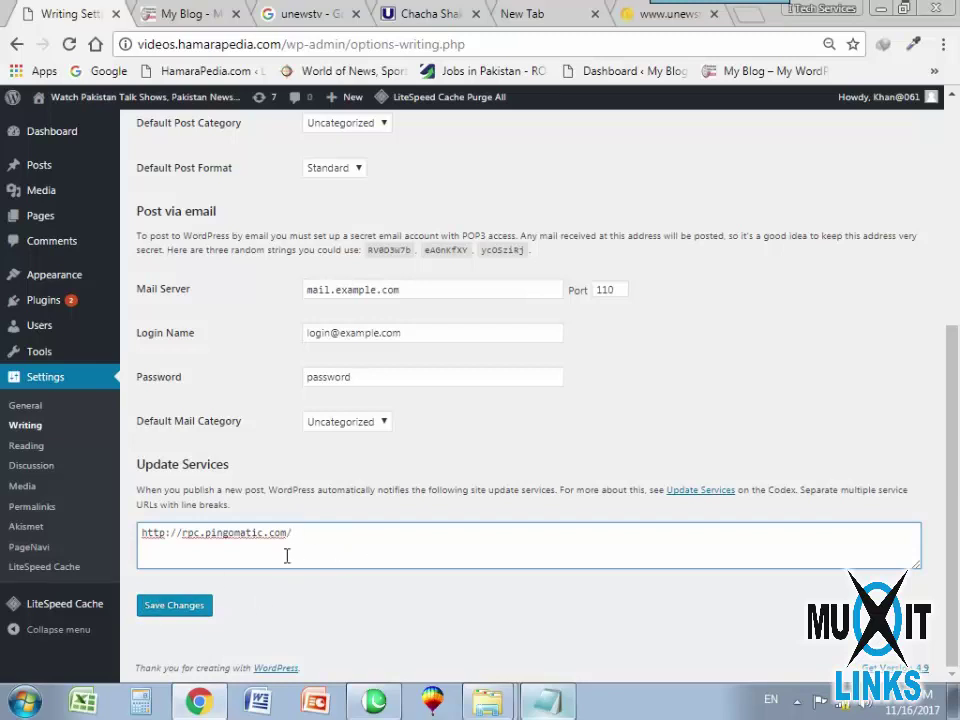
Switch to Windows Explorer and open the O E folder on the Personal (H:) drive.
{"action": "left_click", "coordinate": [487, 703]}
{"action": "left_click", "coordinate": [400, 658]}
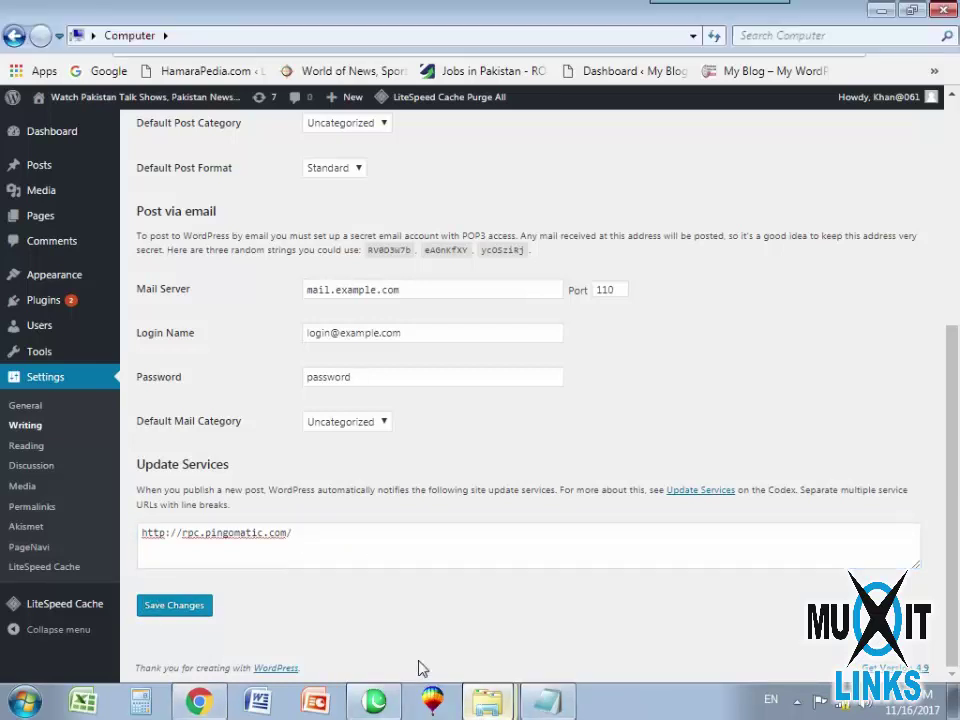
{"action": "left_click", "coordinate": [262, 203]}
{"action": "double_click", "coordinate": [262, 203]}
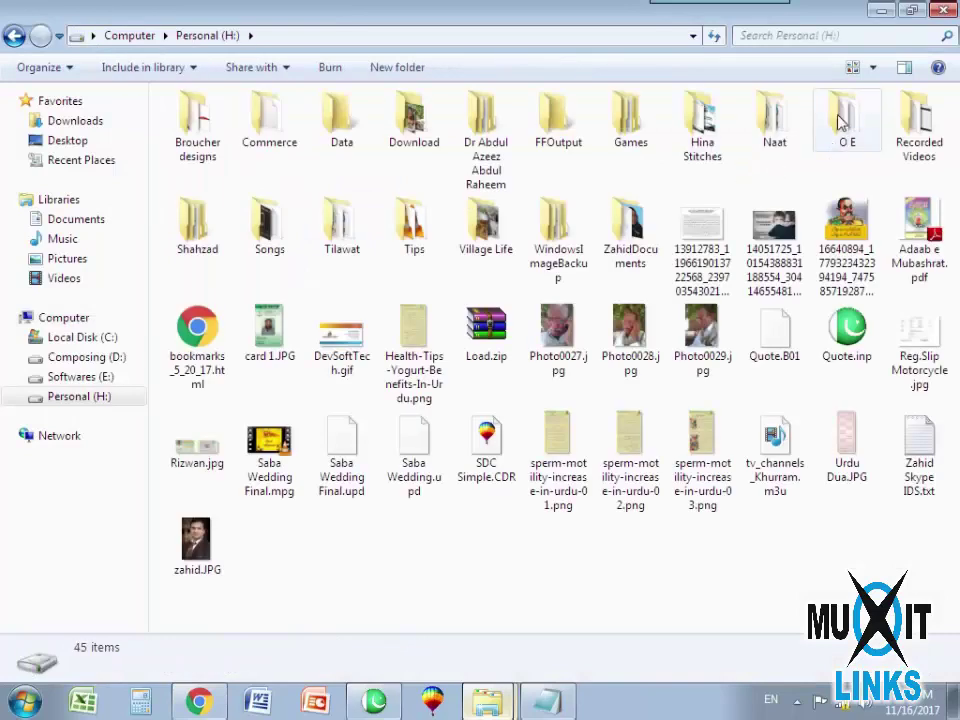
{"action": "left_click", "coordinate": [857, 124]}
{"action": "double_click", "coordinate": [857, 124]}
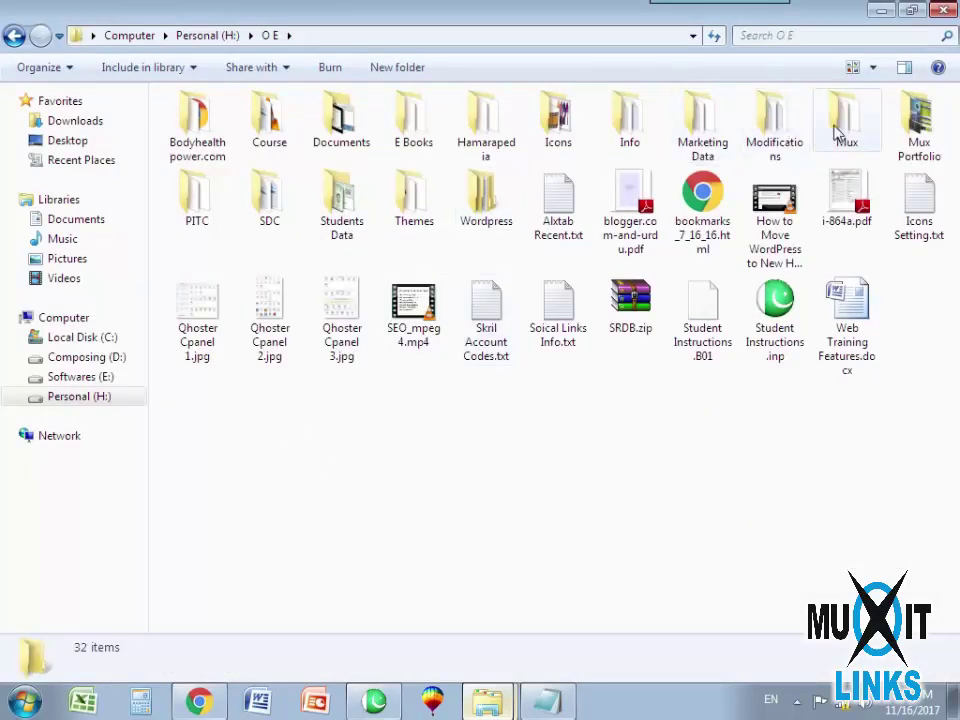
Check the contents of the Themes and Wordpress folders, then return to the O E folder.
{"action": "double_click", "coordinate": [420, 200]}
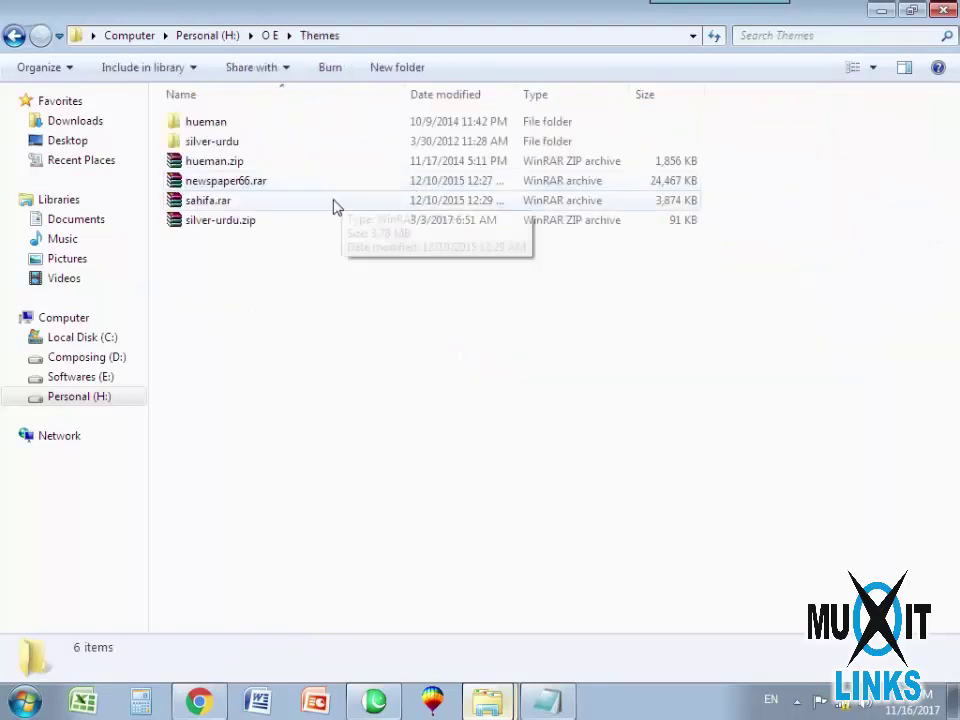
{"action": "left_click", "coordinate": [14, 35]}
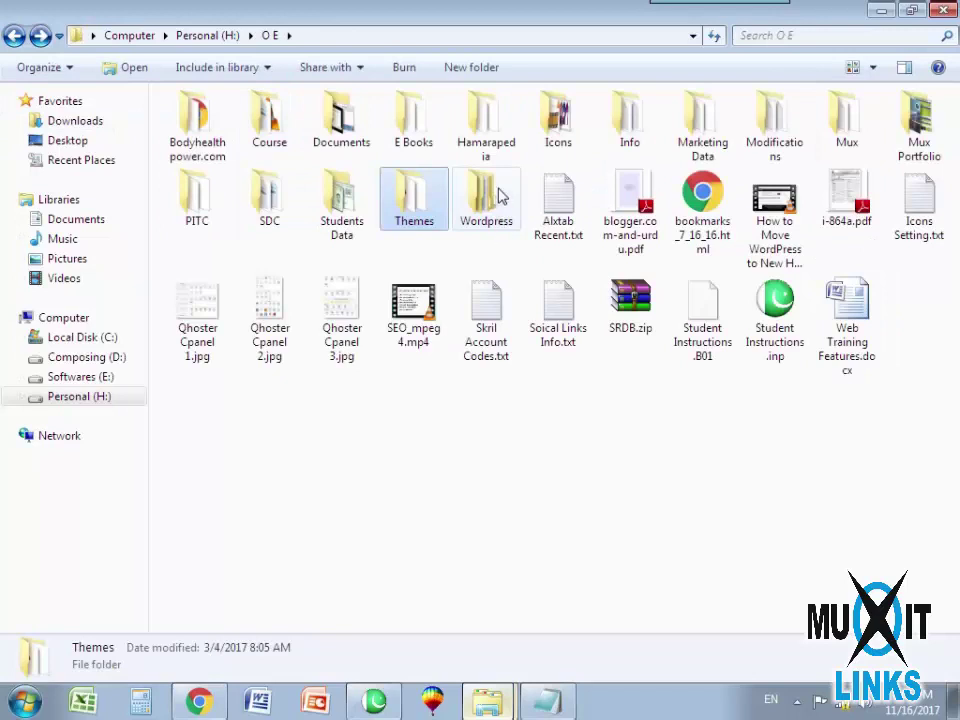
{"action": "double_click", "coordinate": [489, 196]}
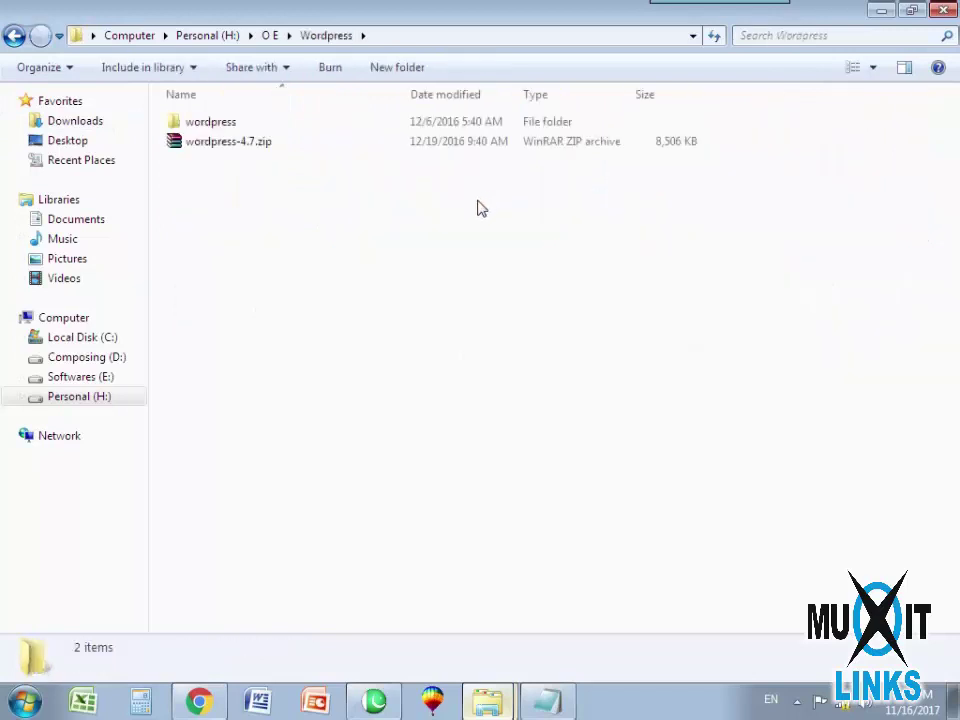
{"action": "left_click", "coordinate": [14, 35]}
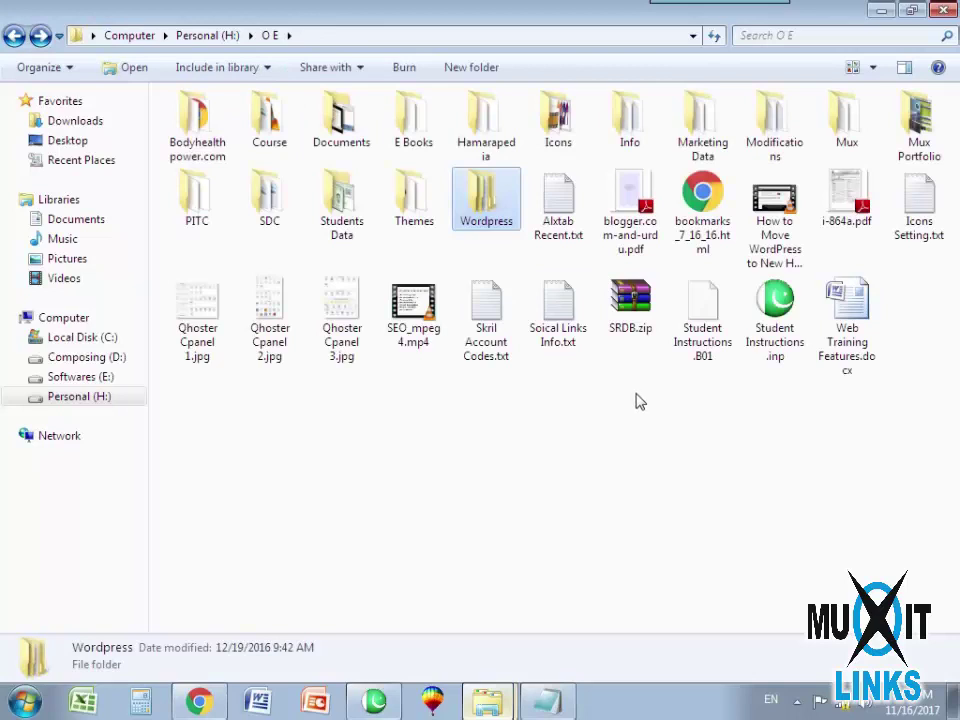
Open the Course folder and look through its Articles and Web Marketing subfolders.
{"action": "double_click", "coordinate": [281, 141]}
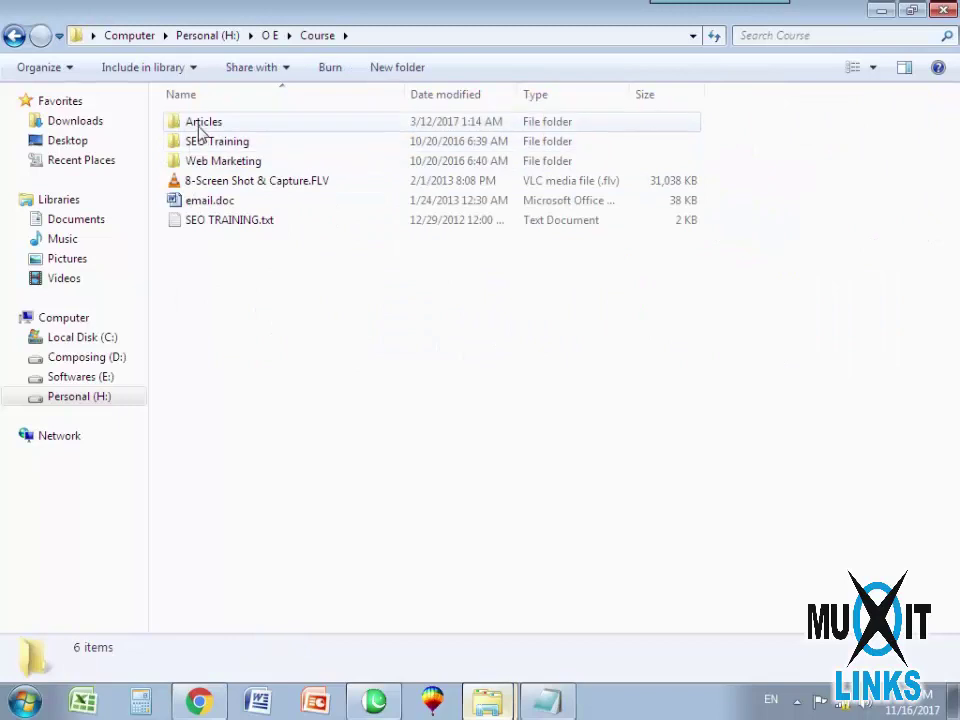
{"action": "double_click", "coordinate": [199, 124]}
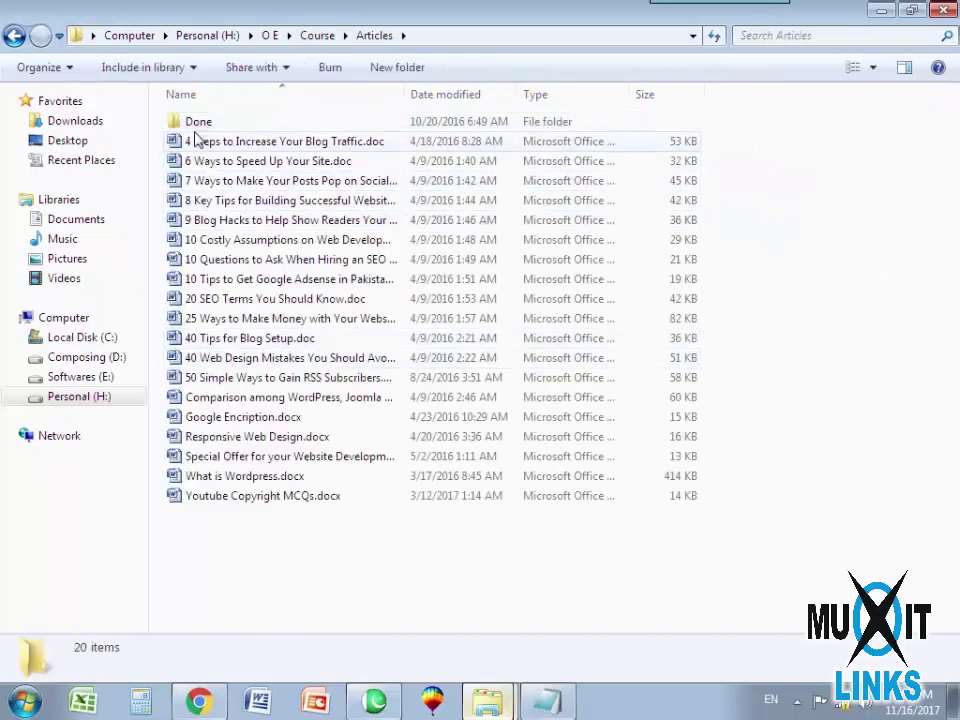
{"action": "double_click", "coordinate": [193, 124]}
{"action": "key", "text": "BackSpace"}
{"action": "key", "text": "BackSpace"}
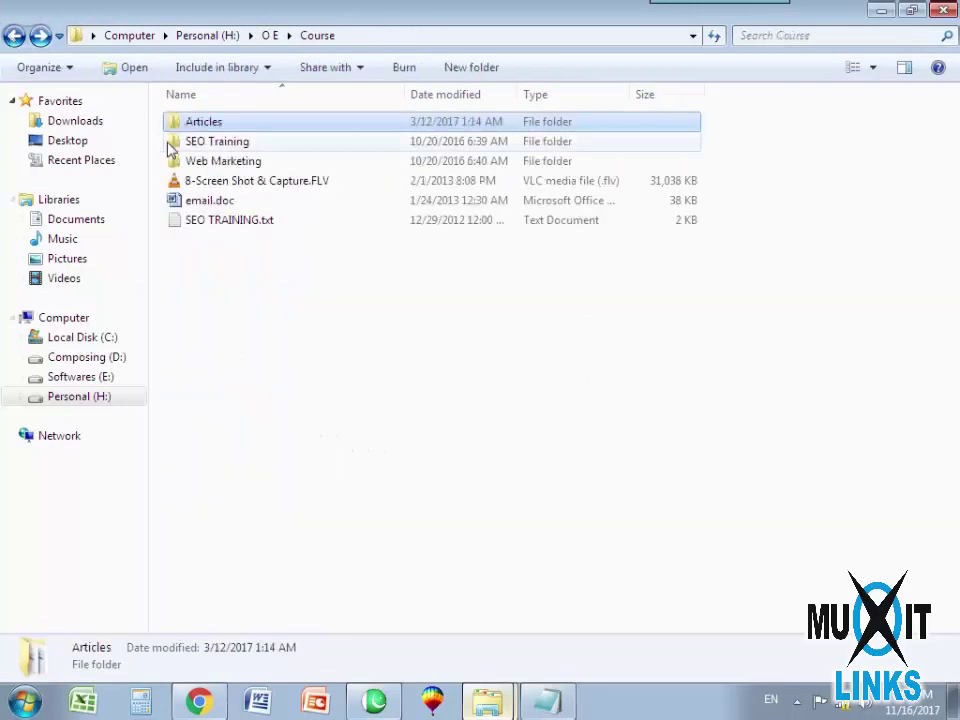
{"action": "double_click", "coordinate": [210, 161]}
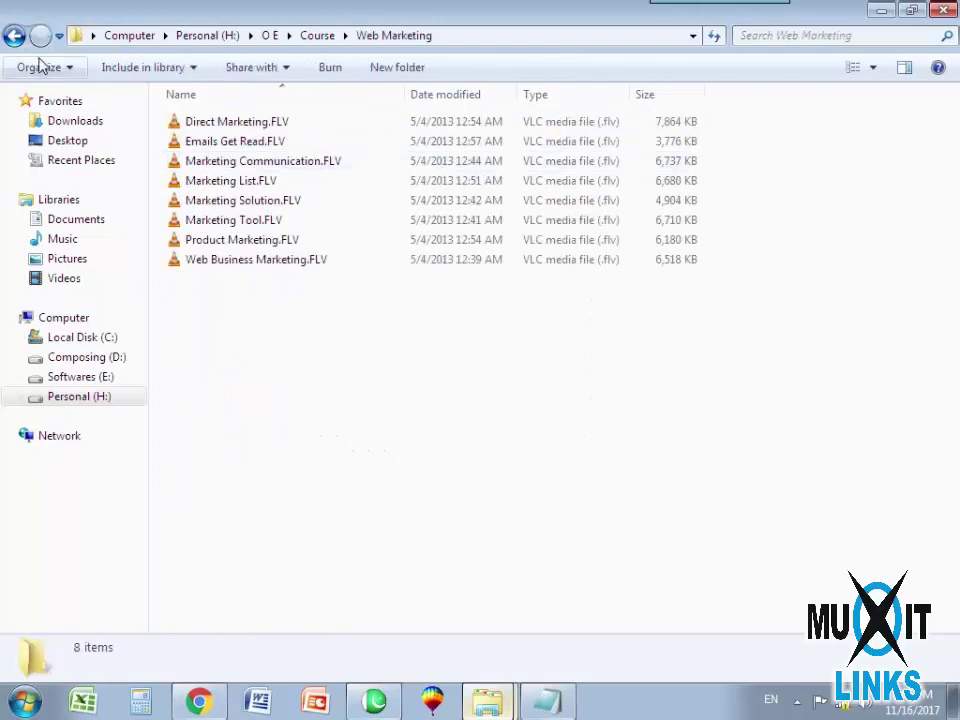
{"action": "left_click", "coordinate": [14, 35]}
Open the 1st Training Module-Website folder inside SEO Training.
{"action": "double_click", "coordinate": [190, 141]}
{"action": "left_click", "coordinate": [197, 139]}
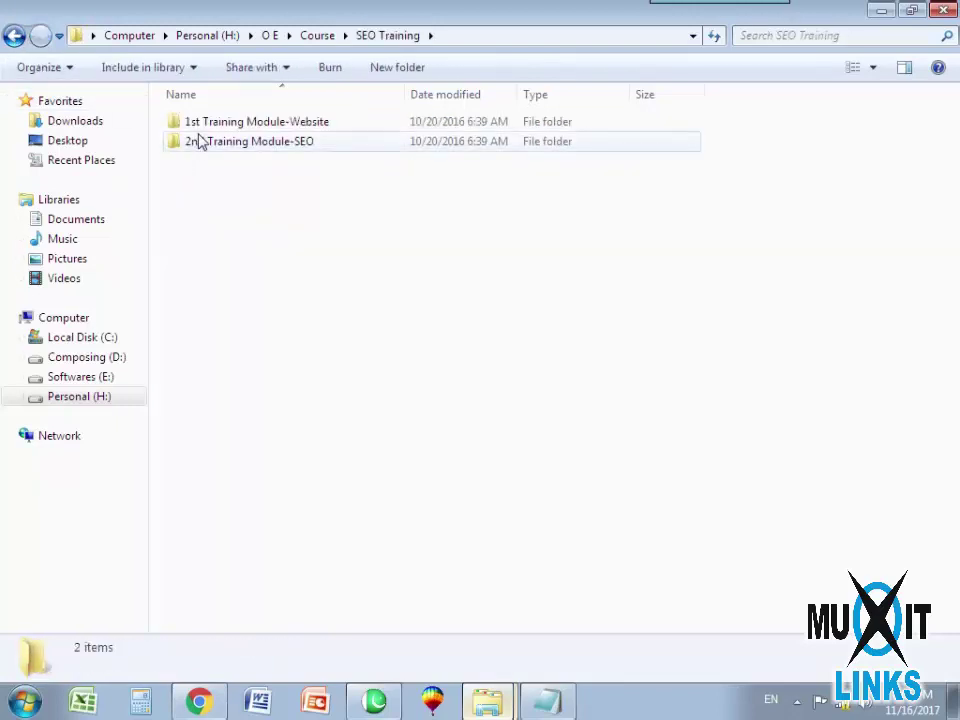
{"action": "double_click", "coordinate": [195, 124]}
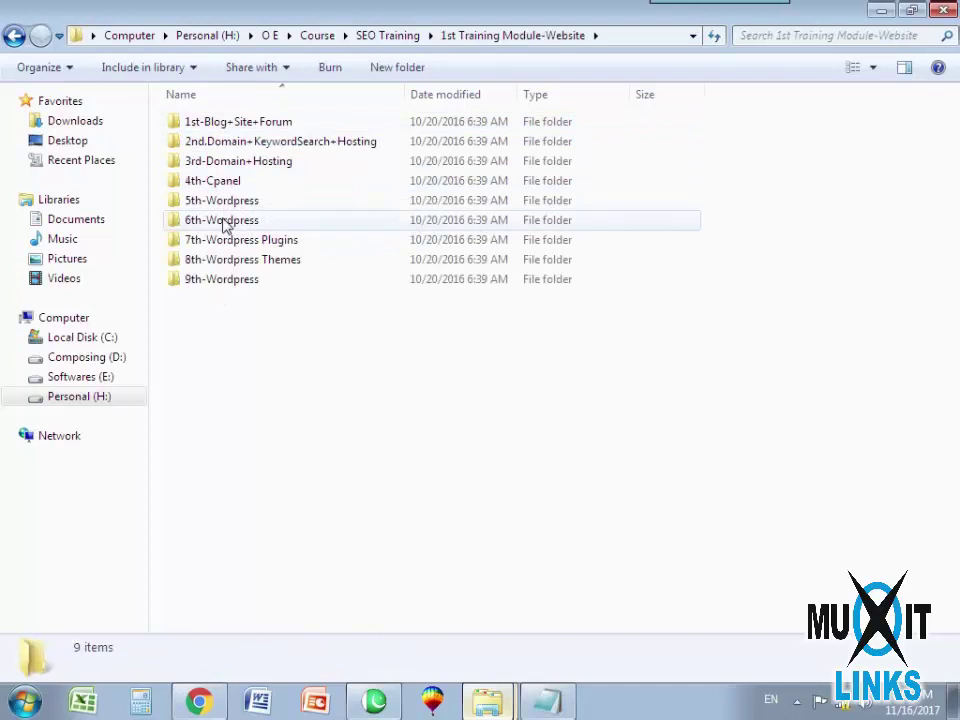
Look through the 9th-Wordpress, 8th-Wordpress Themes and 7th-Wordpress Plugins folders, returning to the module folder.
{"action": "double_click", "coordinate": [216, 285]}
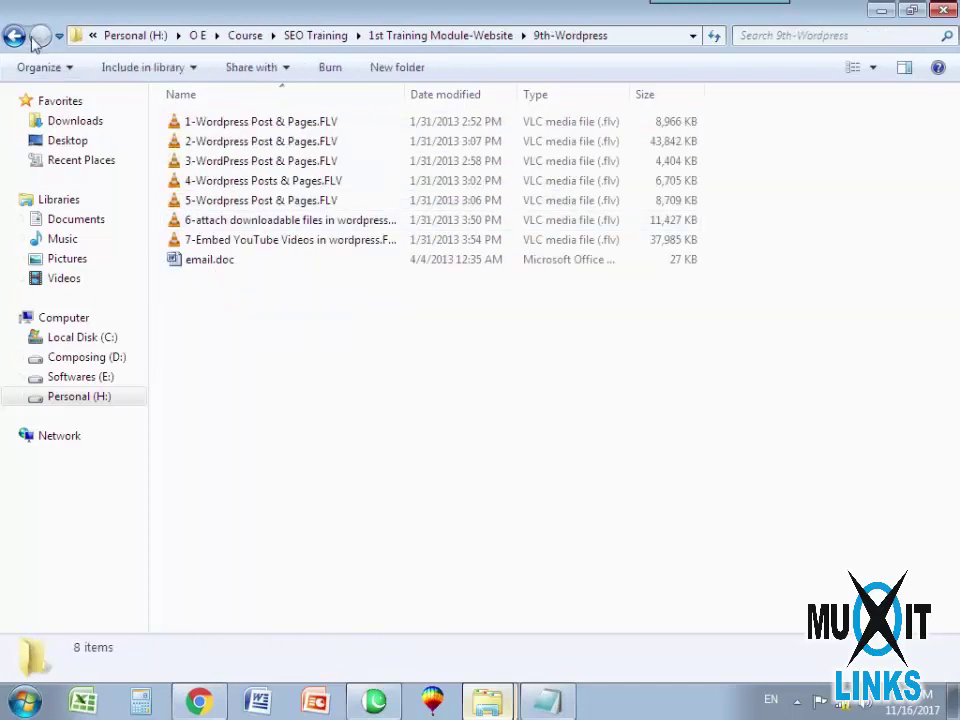
{"action": "key", "text": "BackSpace"}
{"action": "double_click", "coordinate": [212, 259]}
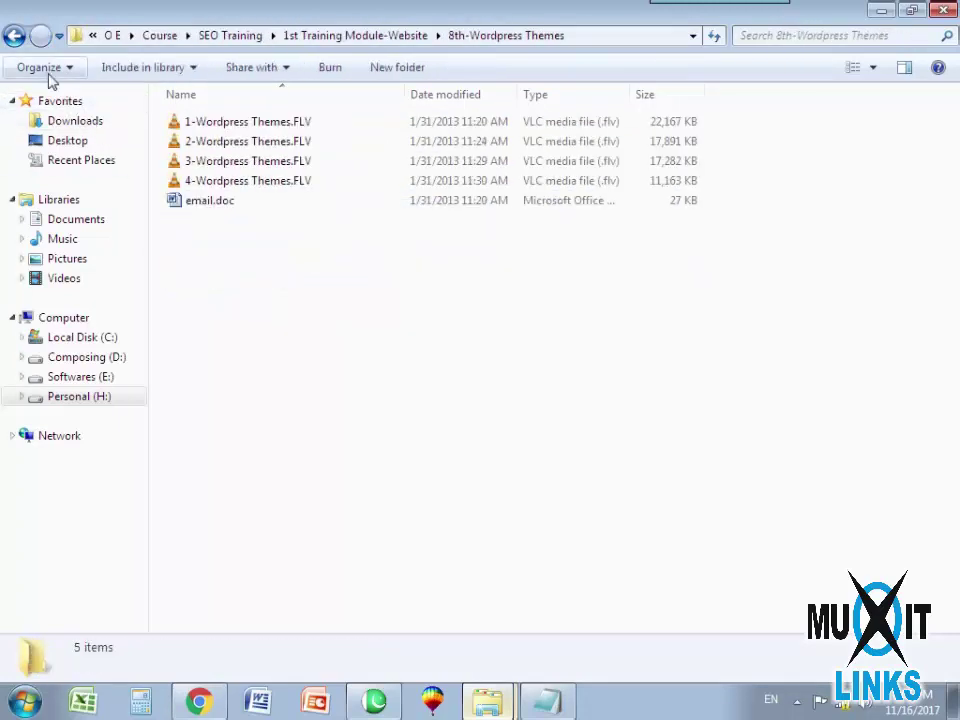
{"action": "left_click", "coordinate": [15, 36]}
{"action": "double_click", "coordinate": [228, 243]}
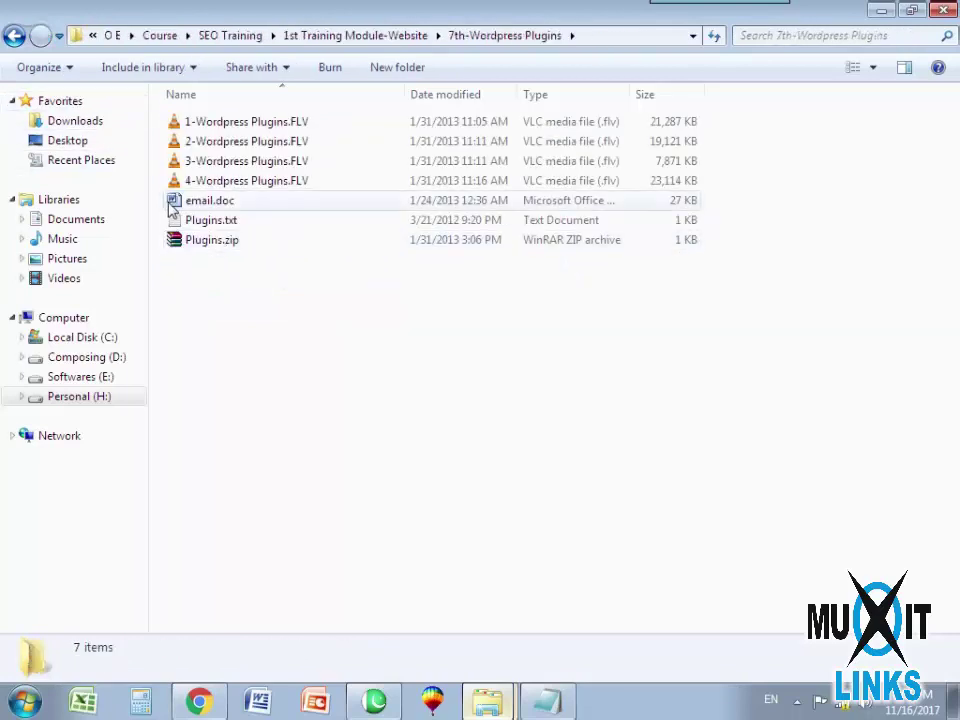
{"action": "left_click", "coordinate": [200, 223]}
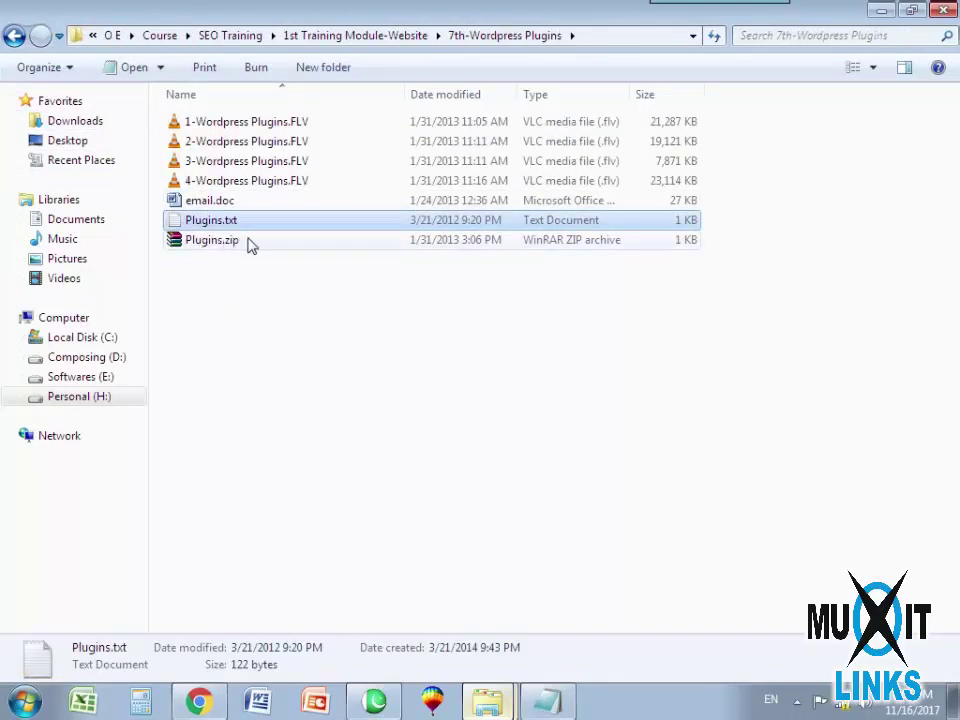
{"action": "left_click", "coordinate": [14, 36]}
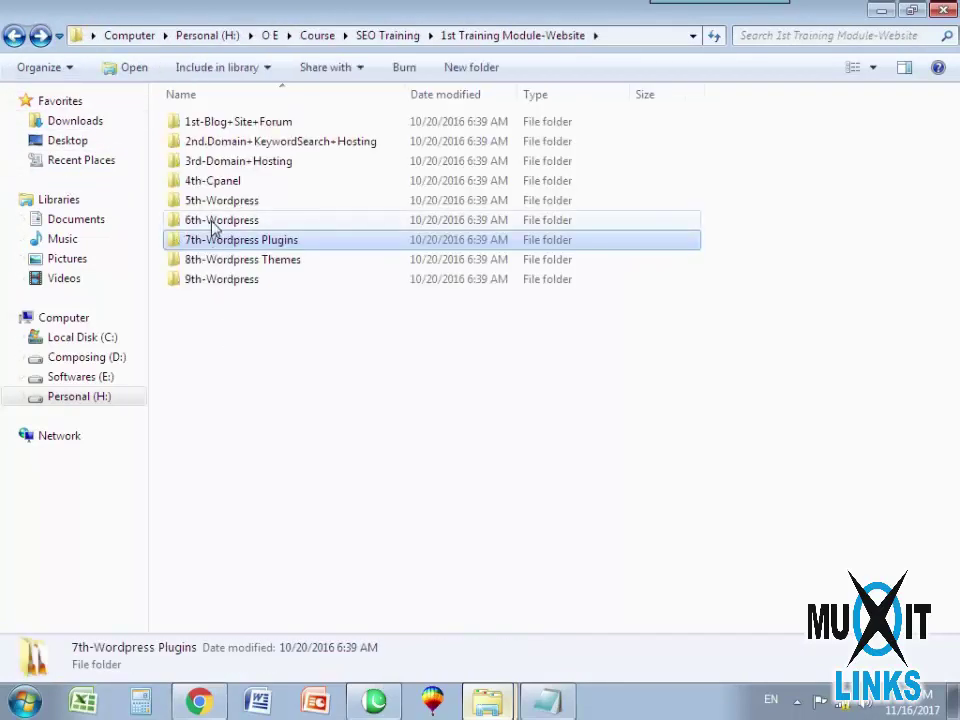
Copy PingList.txt from the 6th-Wordpress folder to the desktop.
{"action": "double_click", "coordinate": [212, 220]}
{"action": "left_click", "coordinate": [212, 220]}
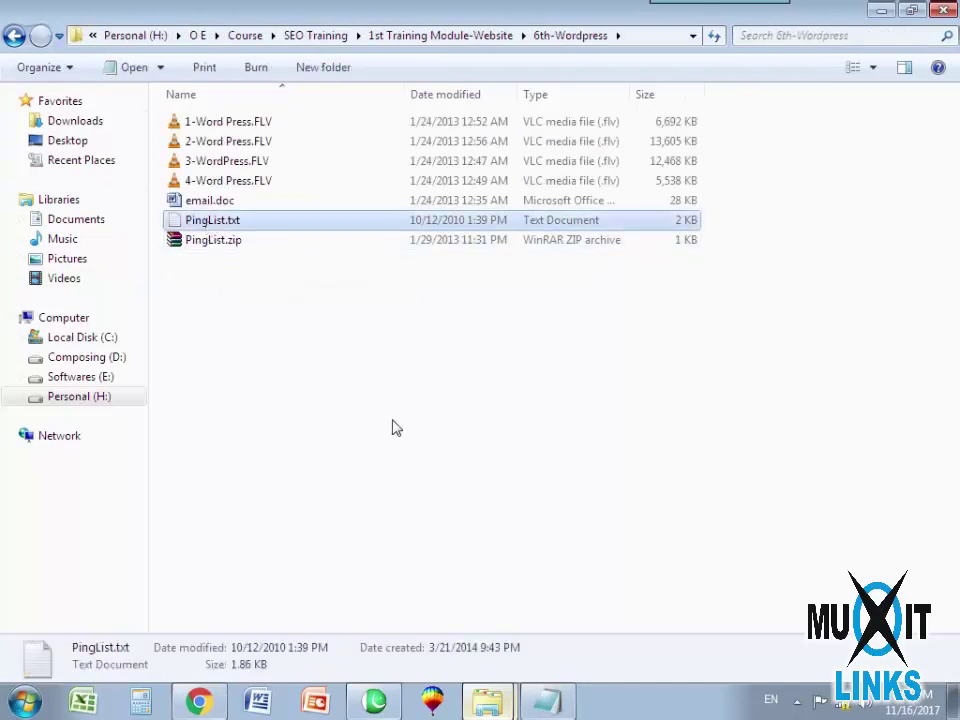
{"action": "key", "text": "super+d"}
{"action": "key", "text": "ctrl+v"}
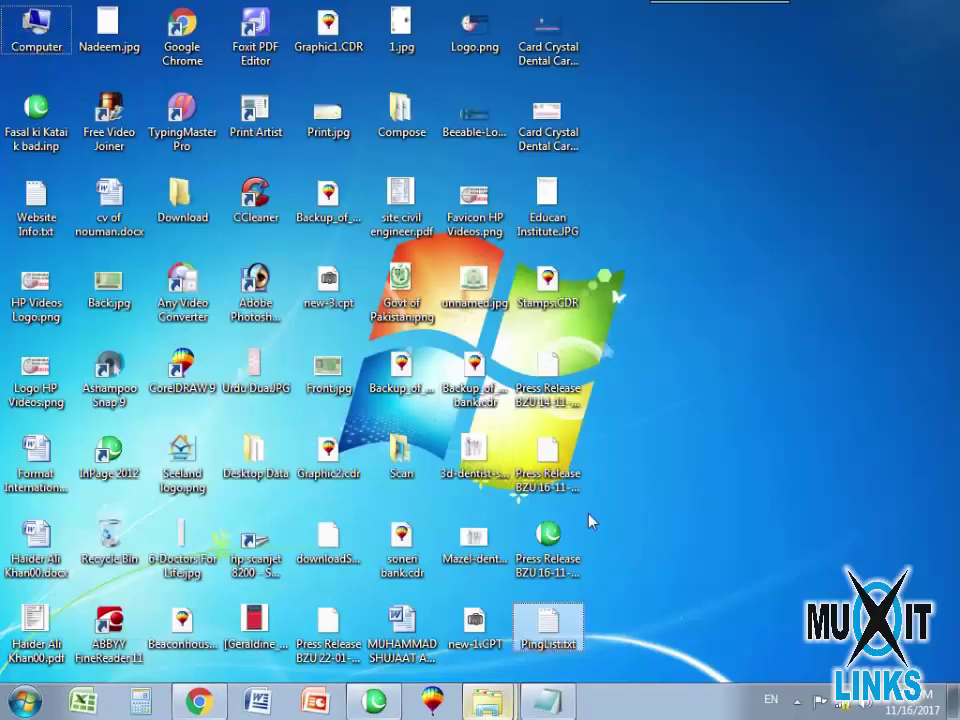
Open the desktop copy of PingList.txt and select its entire list of ping URLs for copying.
{"action": "double_click", "coordinate": [548, 628]}
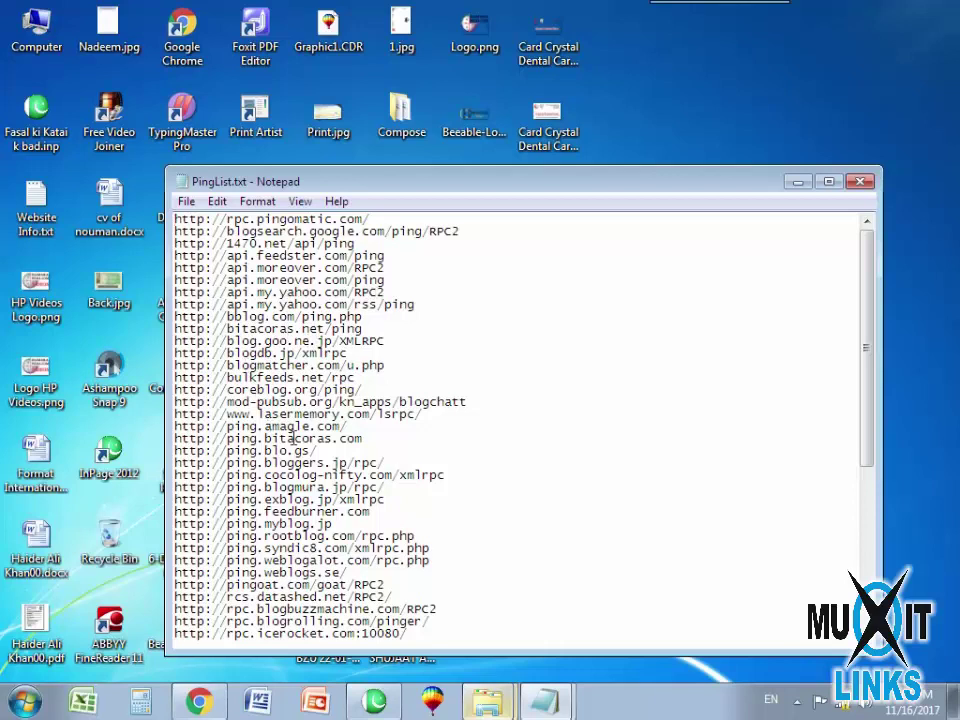
{"action": "scroll", "coordinate": [298, 450], "scroll_direction": "down", "scroll_amount": 8}
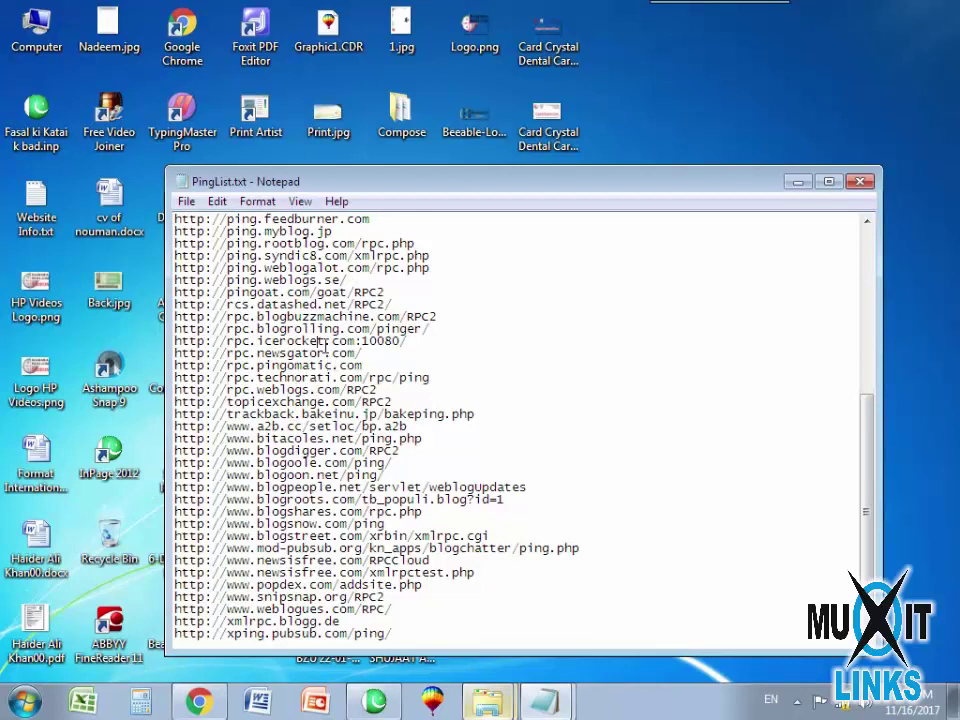
{"action": "key", "text": "ctrl+a"}
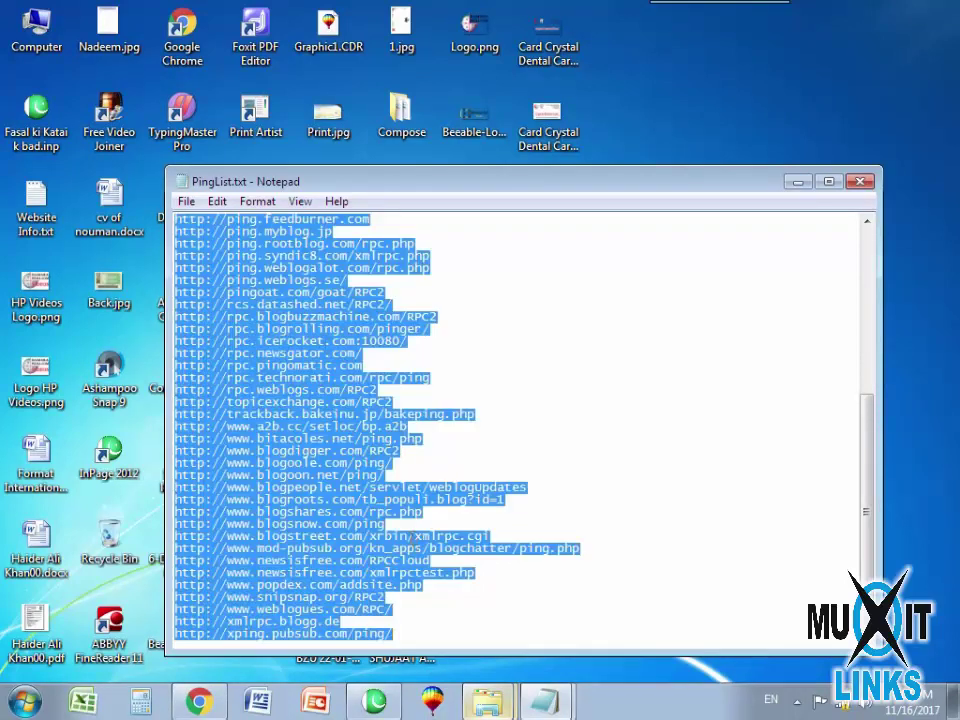
Switch to Chrome, paste the ping list into the Update Services field of Writing Settings, and save the changes.
{"action": "left_click", "coordinate": [199, 701]}
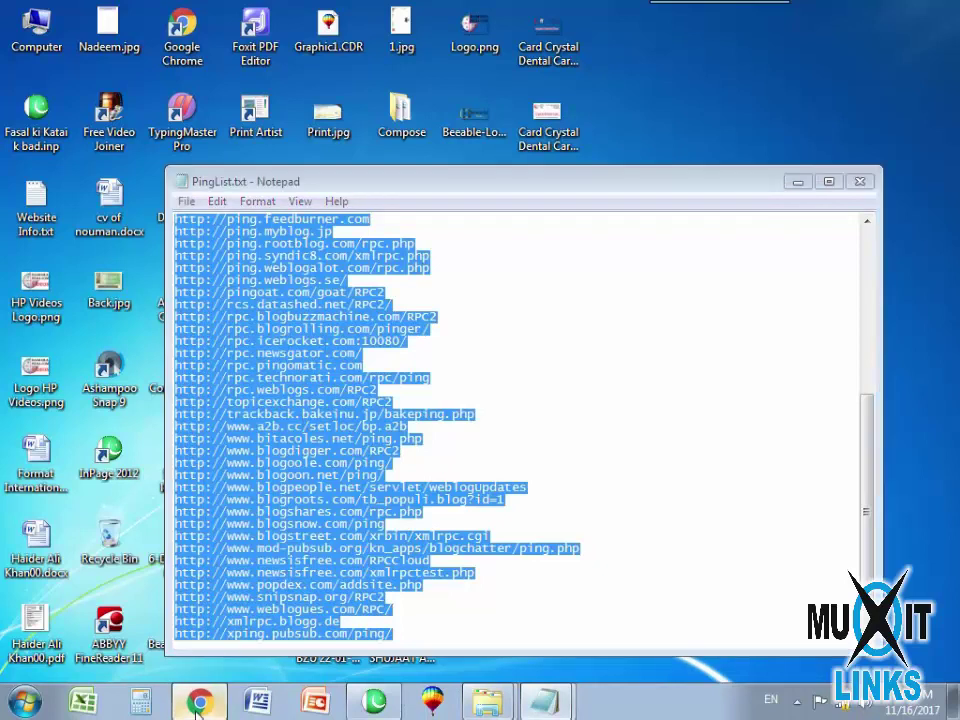
{"action": "left_click", "coordinate": [362, 565]}
{"action": "key", "text": "ctrl+v"}
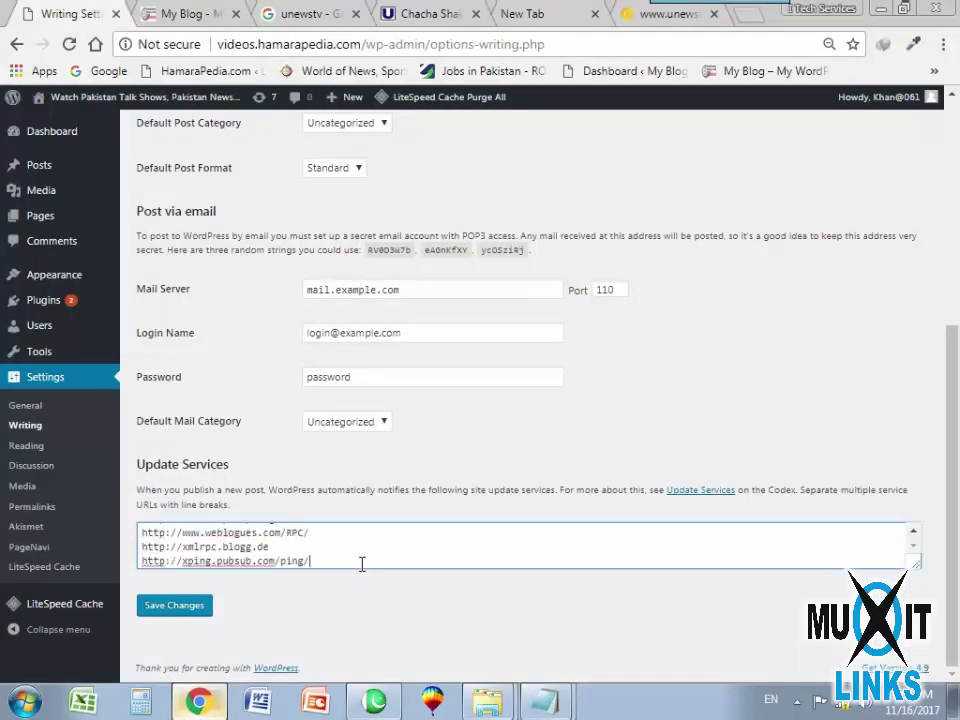
{"action": "left_click", "coordinate": [174, 606]}
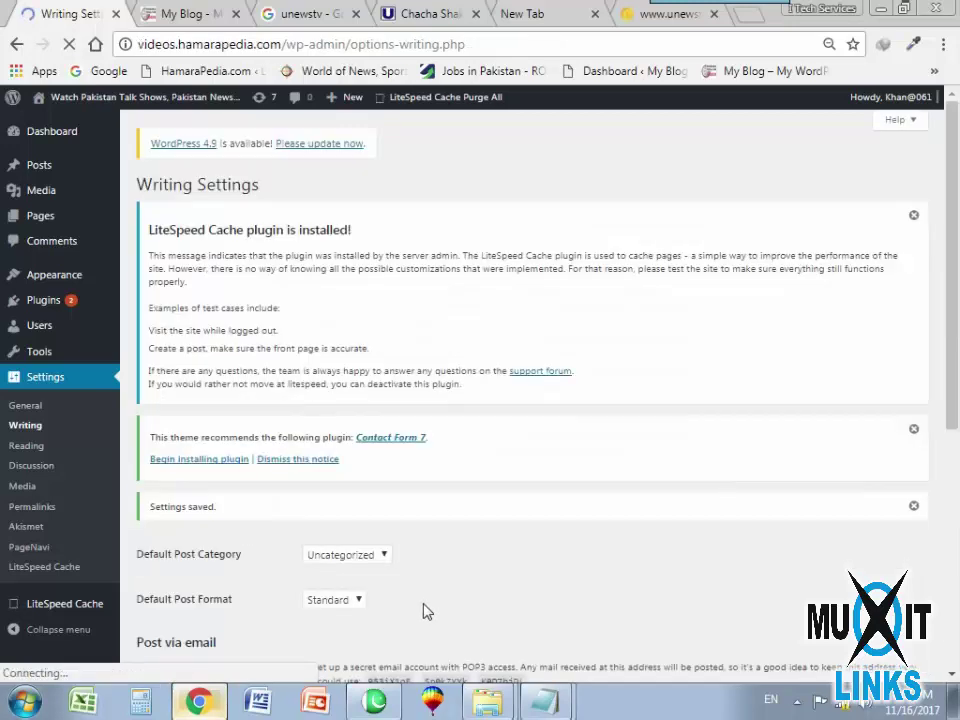
{"action": "scroll", "coordinate": [300, 530], "scroll_direction": "down", "scroll_amount": 4}
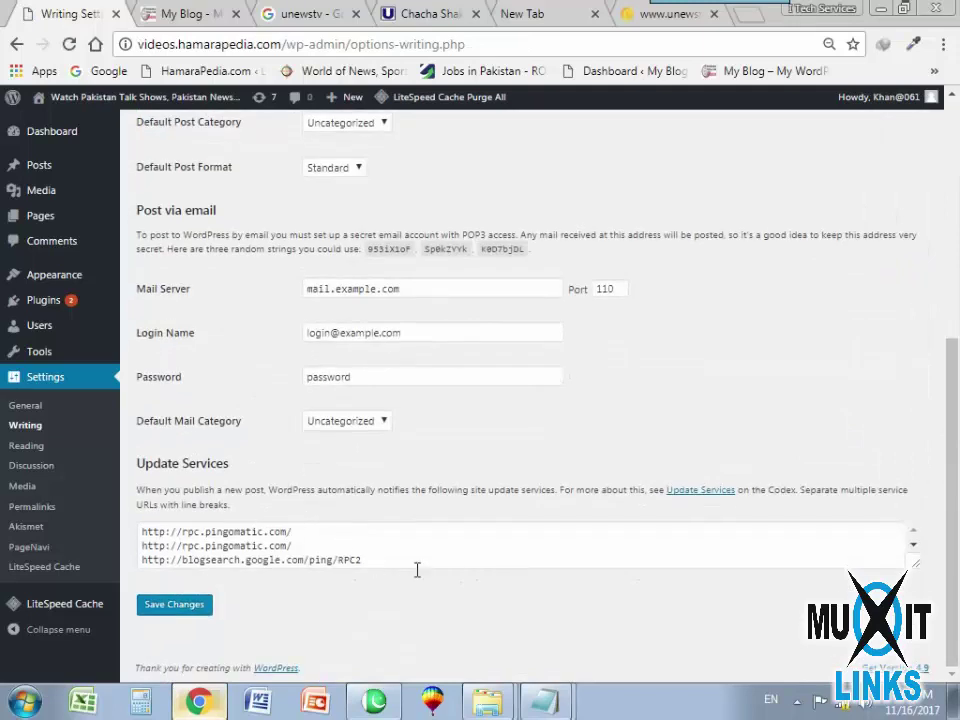
Open the Reading settings and compare the front page display options with the blog's current front page.
{"action": "left_click", "coordinate": [26, 443]}
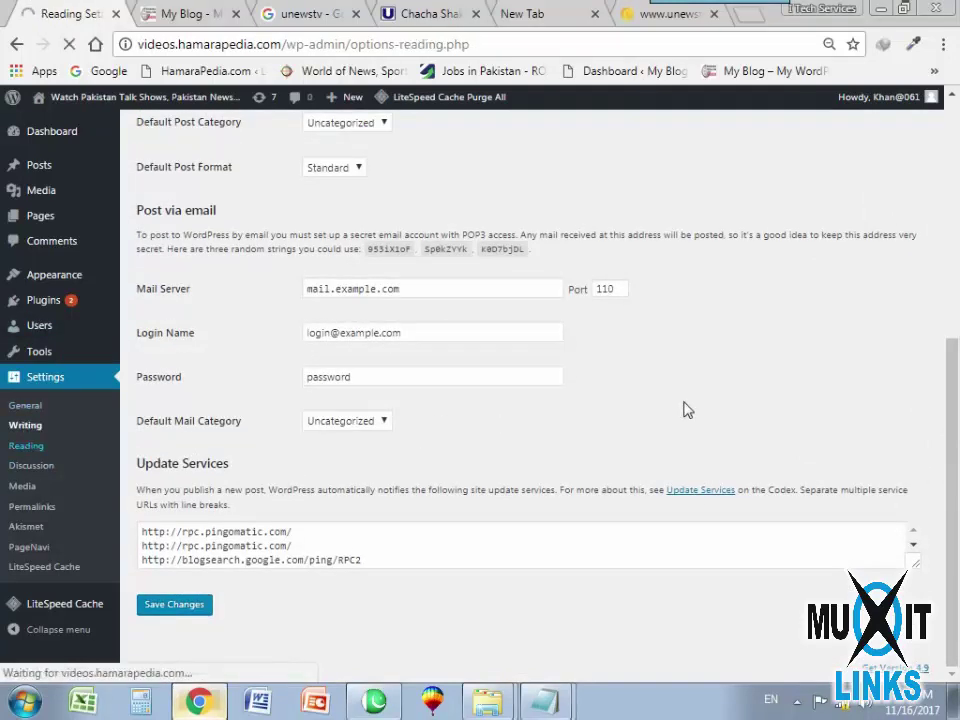
{"action": "scroll", "coordinate": [603, 437], "scroll_direction": "down", "scroll_amount": 2}
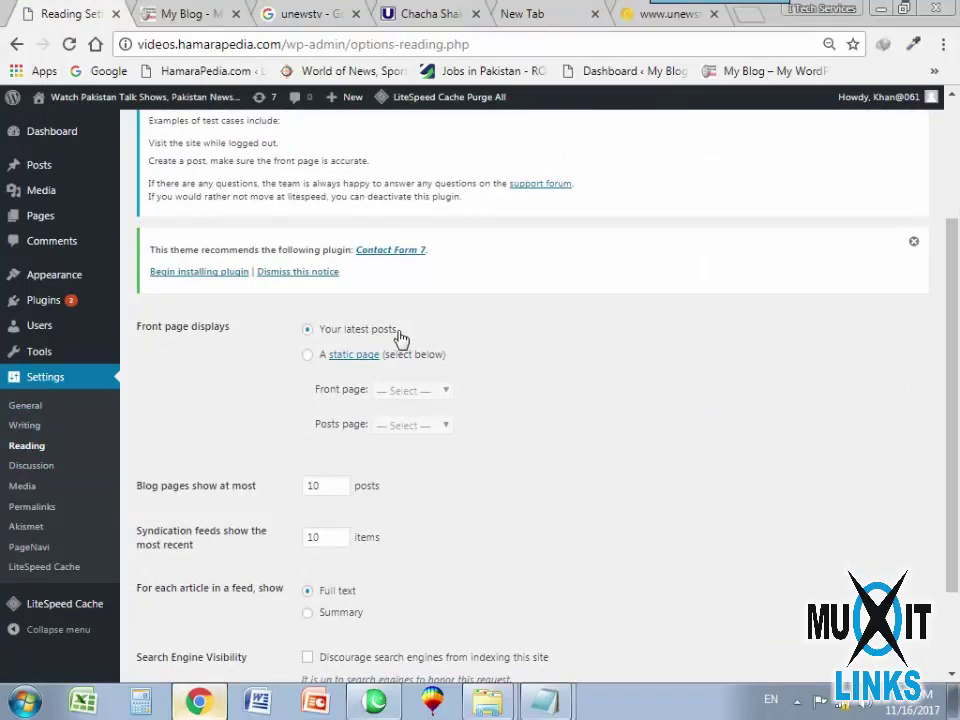
{"action": "left_click", "coordinate": [162, 13]}
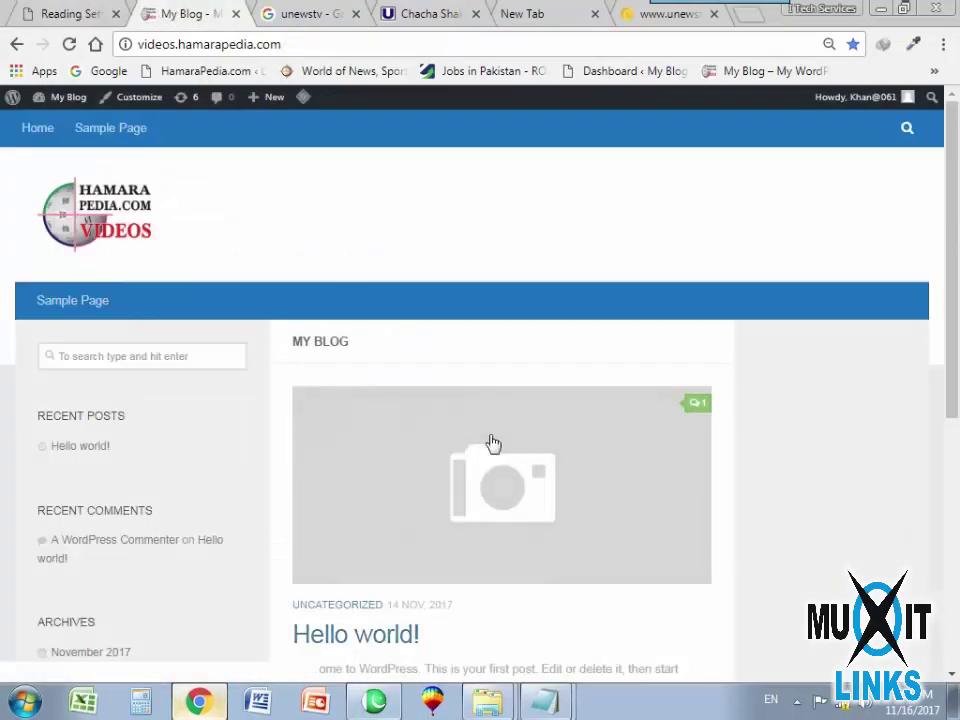
{"action": "scroll", "coordinate": [366, 431], "scroll_direction": "down", "scroll_amount": 3}
{"action": "left_click", "coordinate": [75, 12]}
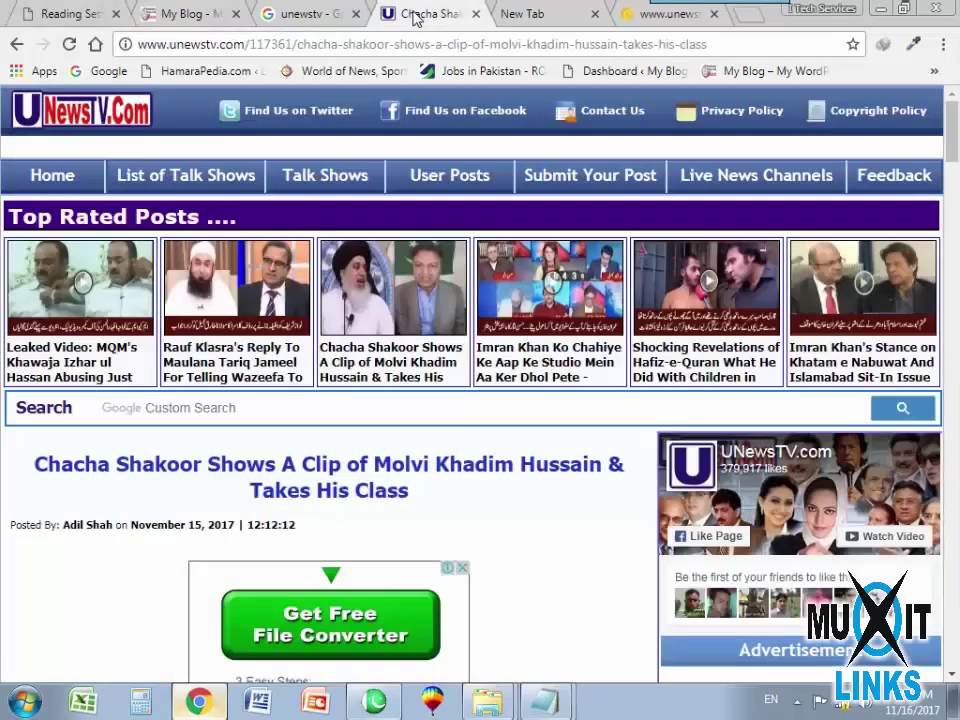
Look through the layout of the UNewsTV article page, then return to the Reading settings.
{"action": "left_click", "coordinate": [425, 14]}
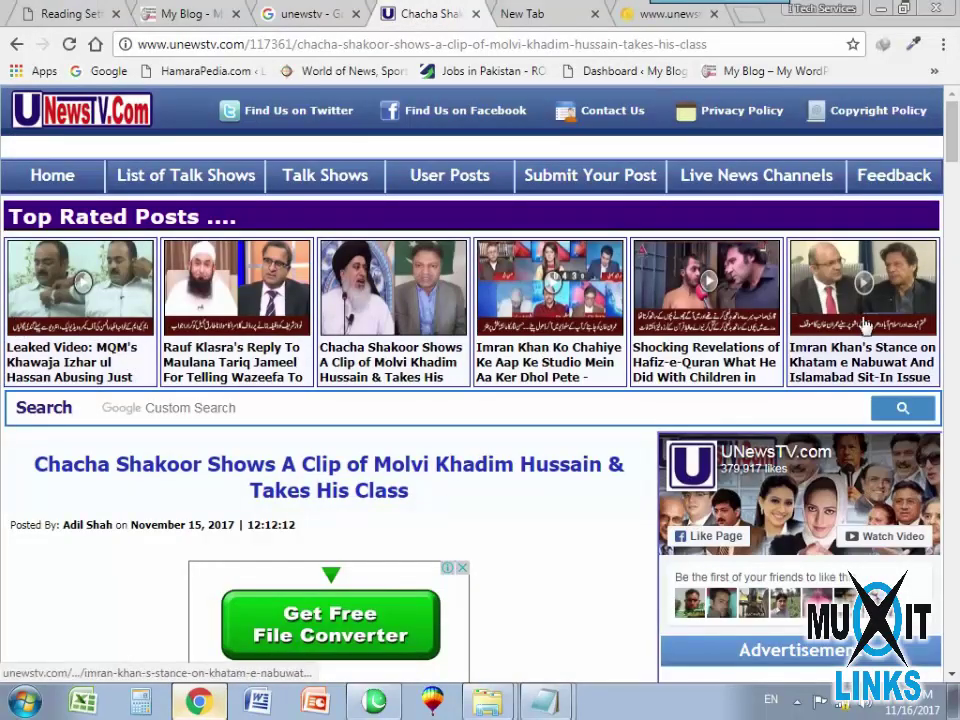
{"action": "scroll", "coordinate": [352, 368], "scroll_direction": "down", "scroll_amount": 1}
{"action": "scroll", "coordinate": [176, 504], "scroll_direction": "down", "scroll_amount": 8}
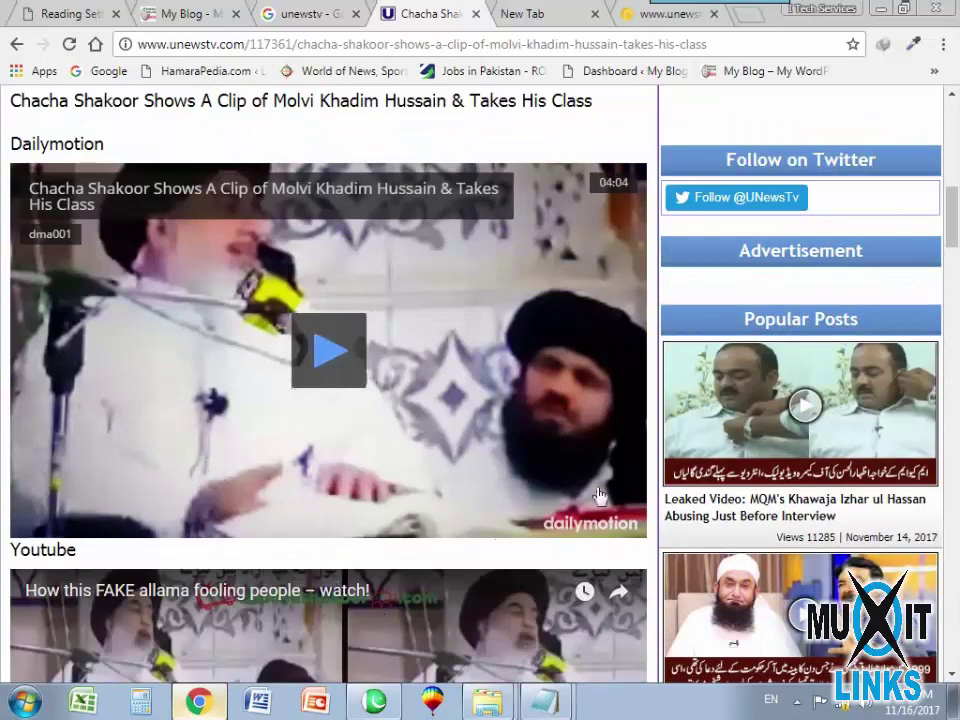
{"action": "scroll", "coordinate": [229, 463], "scroll_direction": "up", "scroll_amount": 10}
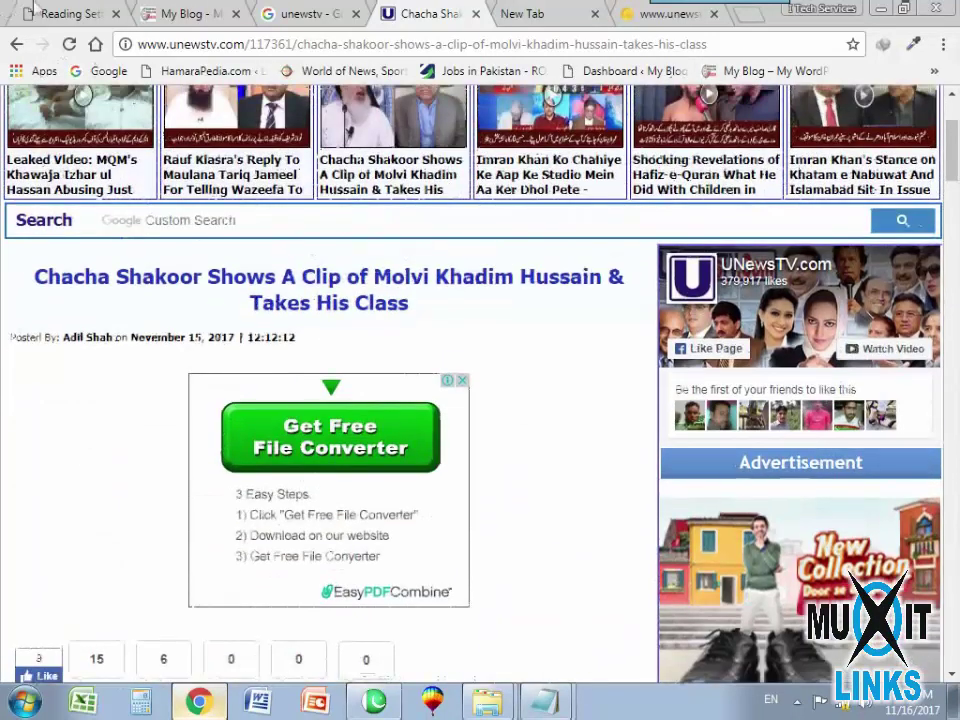
{"action": "left_click", "coordinate": [58, 13]}
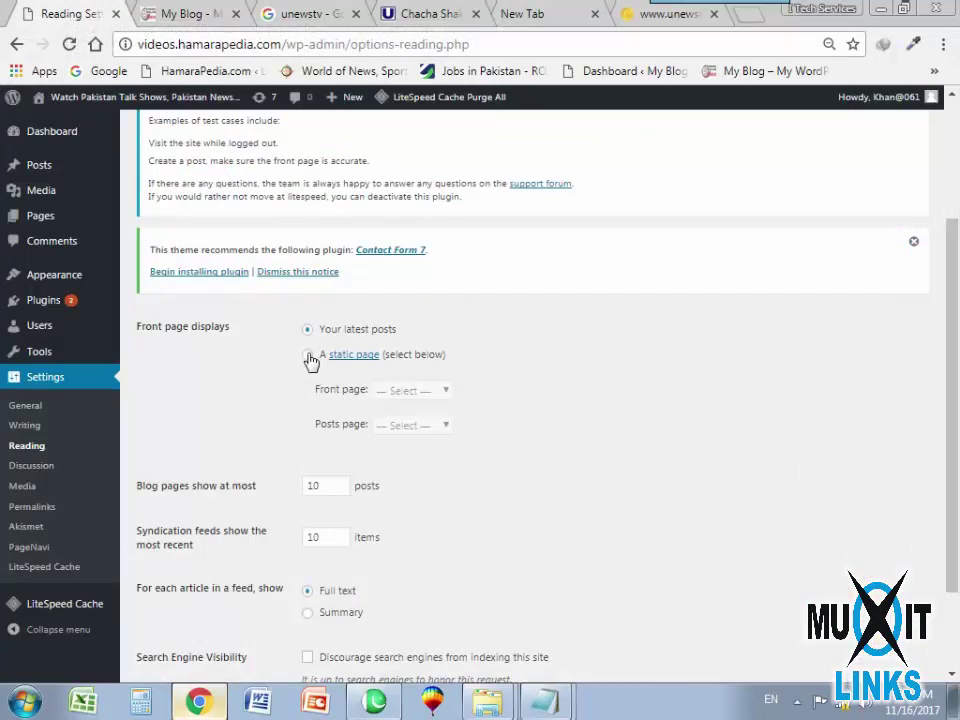
Open the new page editor in a separate browser tab, title the page Home, and publish it.
{"action": "mouse_move", "coordinate": [45, 220]}
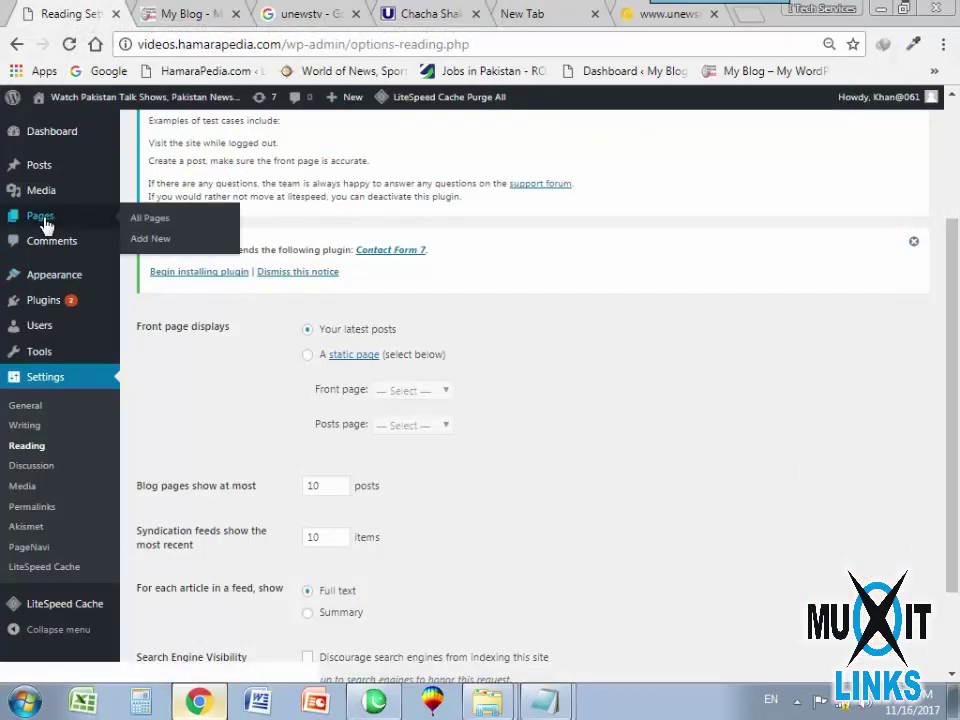
{"action": "right_click", "coordinate": [150, 243]}
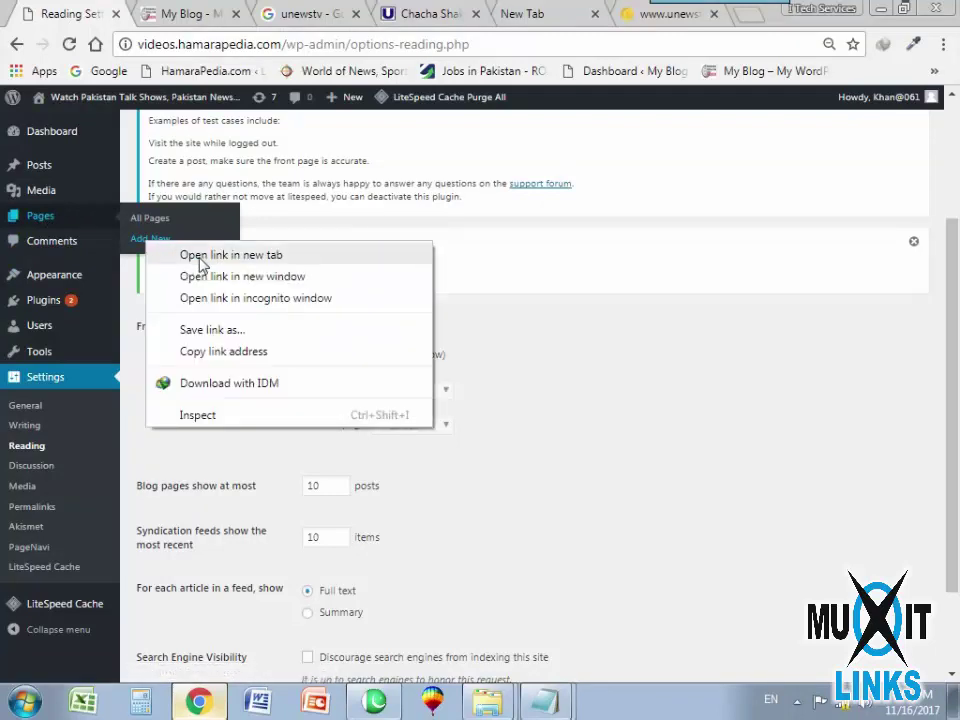
{"action": "left_click", "coordinate": [200, 256]}
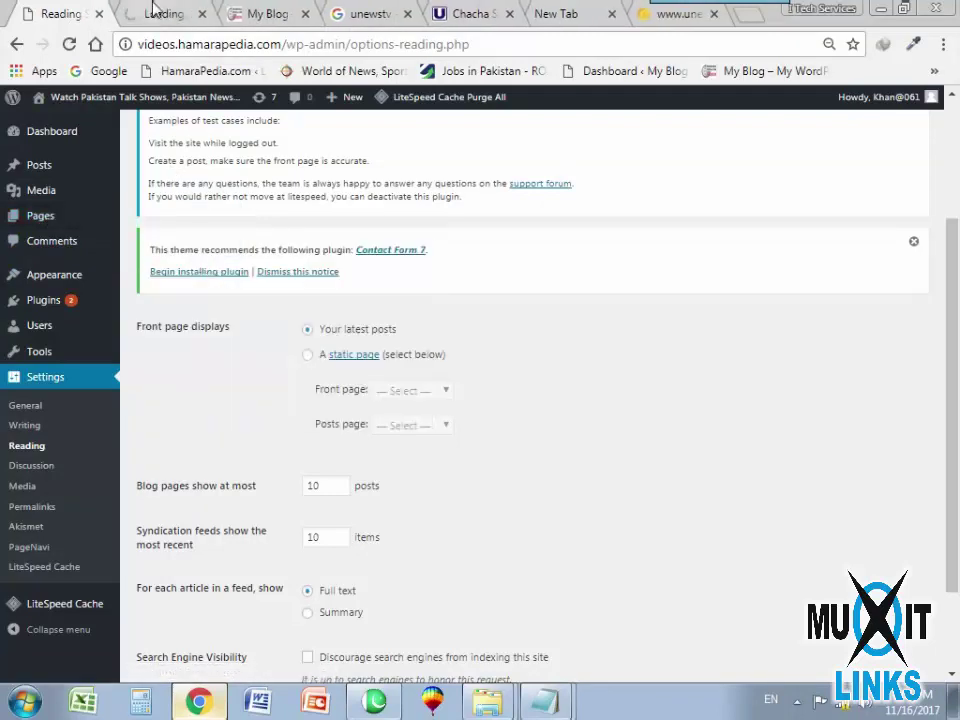
{"action": "key", "text": "ctrl+Tab"}
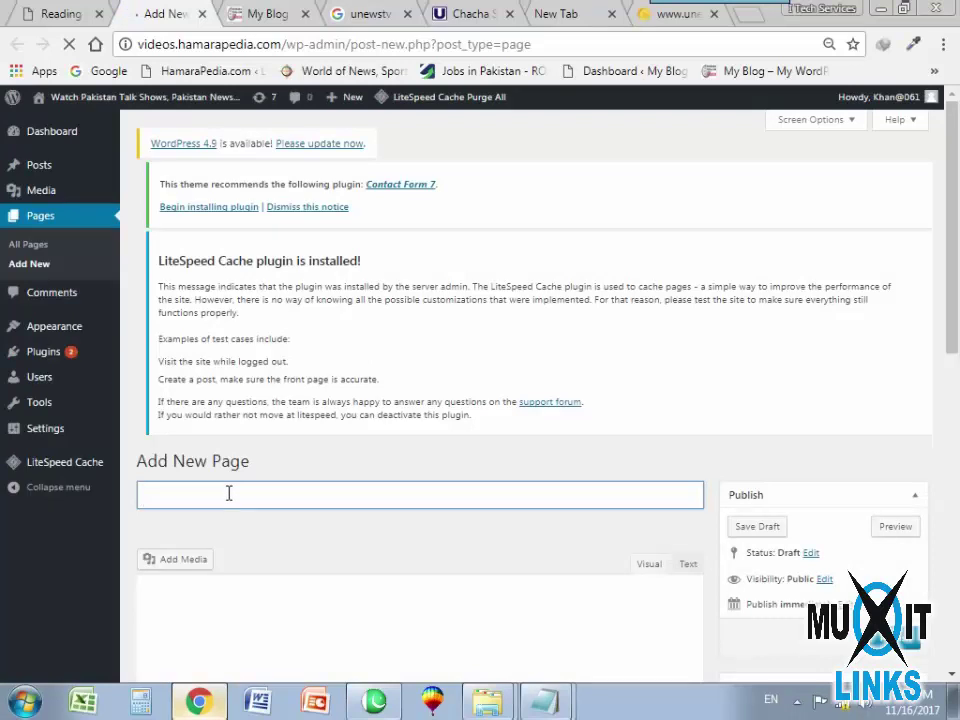
{"action": "type", "text": "Home"}
{"action": "left_click", "coordinate": [896, 640]}
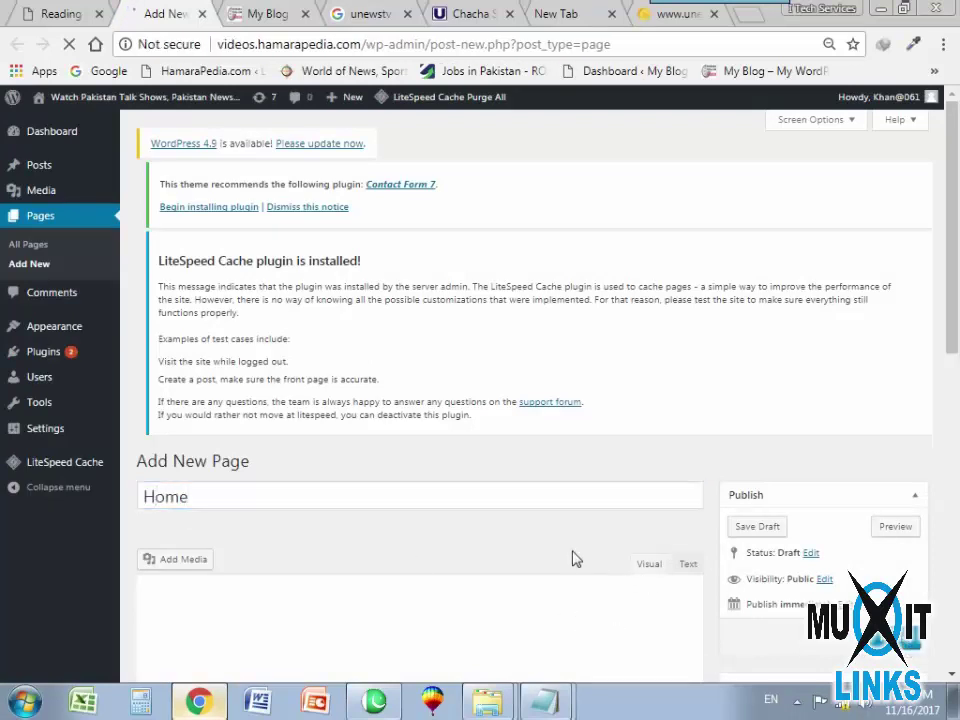
Review the newly published Home page with the home-2 permalink and move it to the Trash.
{"action": "scroll", "coordinate": [436, 523], "scroll_direction": "down", "scroll_amount": 2}
{"action": "scroll", "coordinate": [435, 518], "scroll_direction": "down", "scroll_amount": 3}
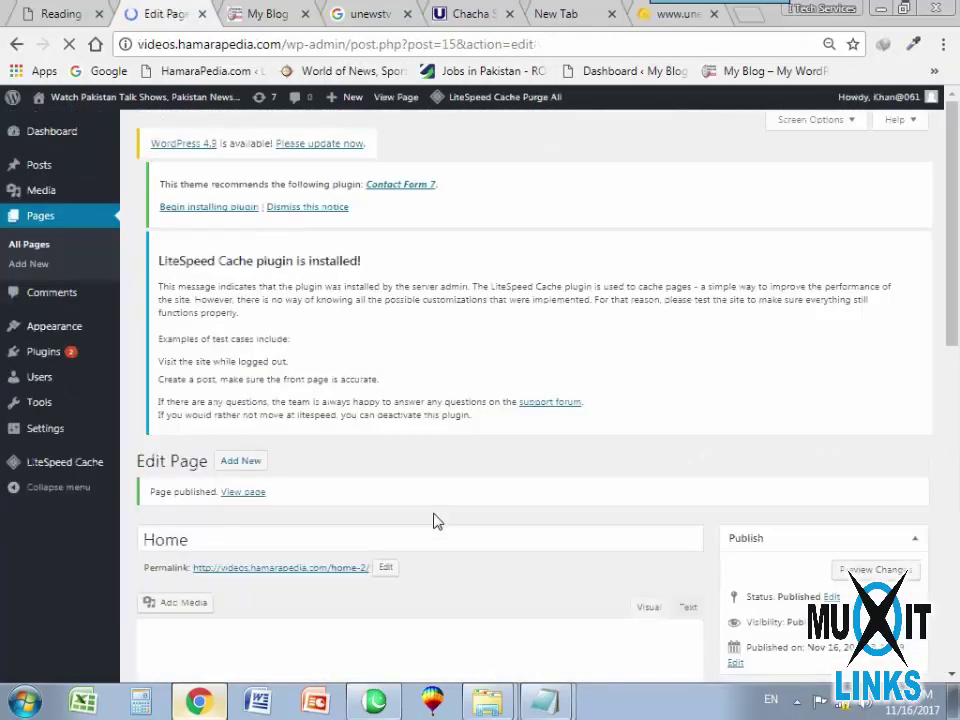
{"action": "scroll", "coordinate": [430, 505], "scroll_direction": "down", "scroll_amount": 5}
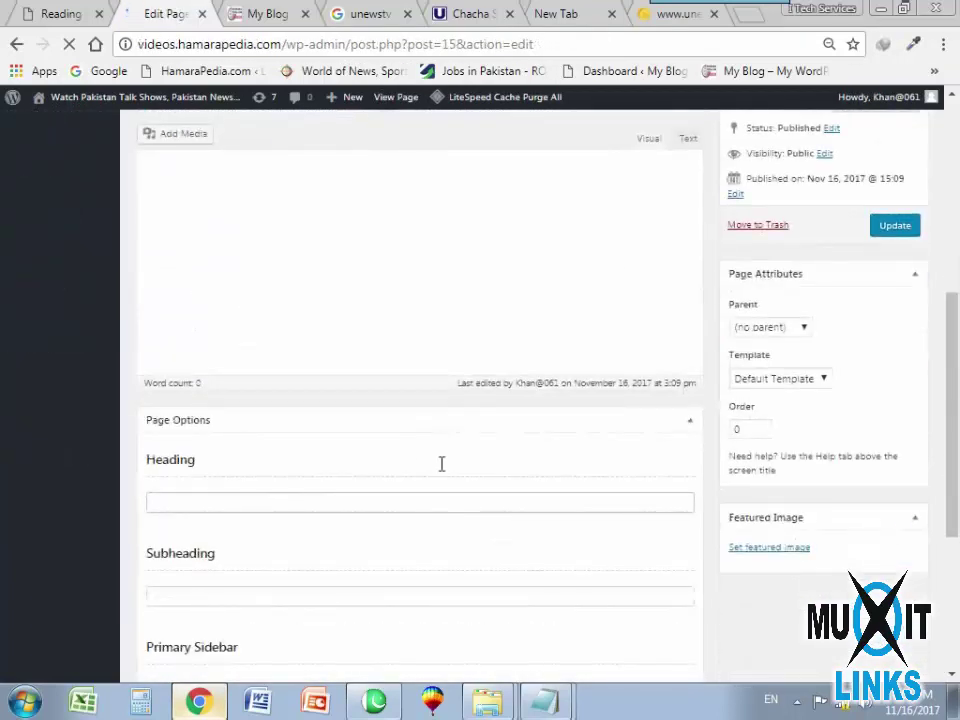
{"action": "scroll", "coordinate": [442, 464], "scroll_direction": "up", "scroll_amount": 5}
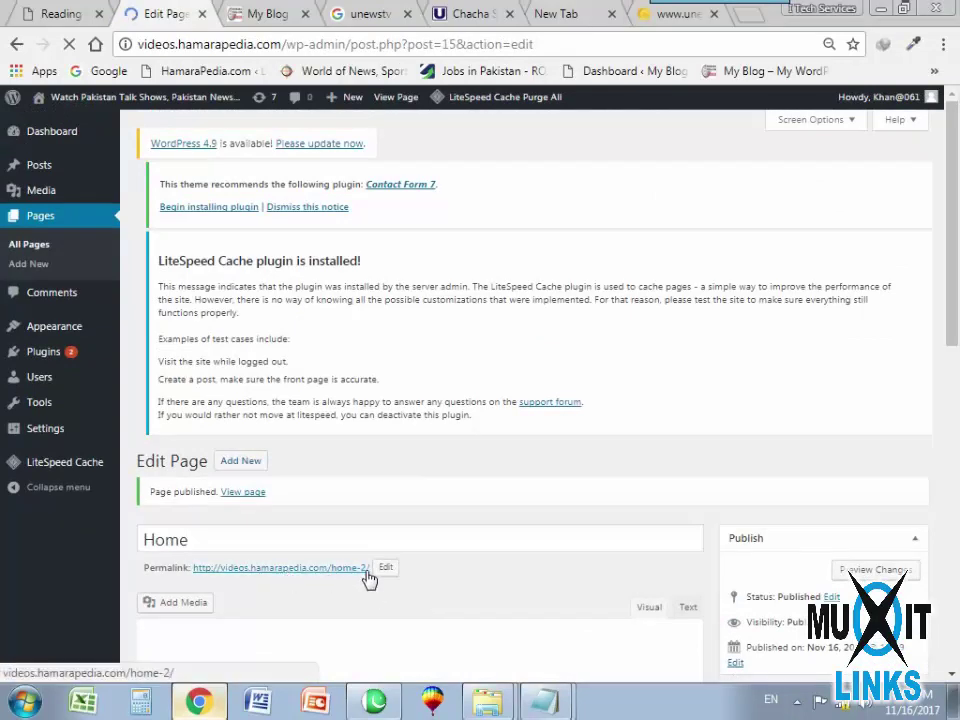
{"action": "scroll", "coordinate": [368, 580], "scroll_direction": "down", "scroll_amount": 2}
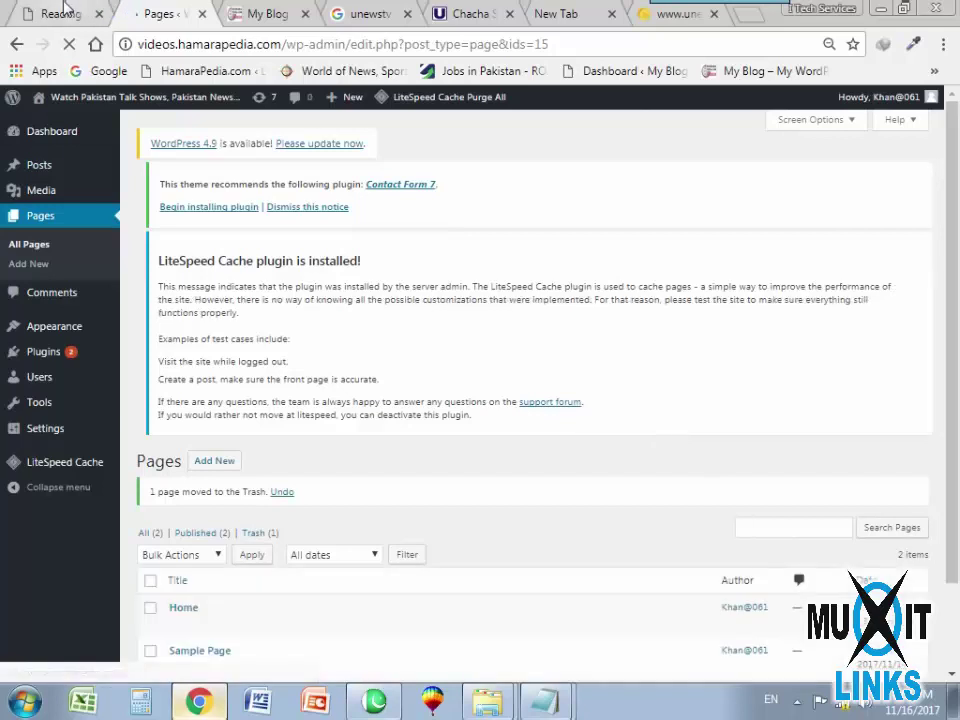
Set the front page display to a static page with Home as the front page, and save the Reading settings.
{"action": "left_click", "coordinate": [62, 13]}
{"action": "left_click", "coordinate": [308, 357]}
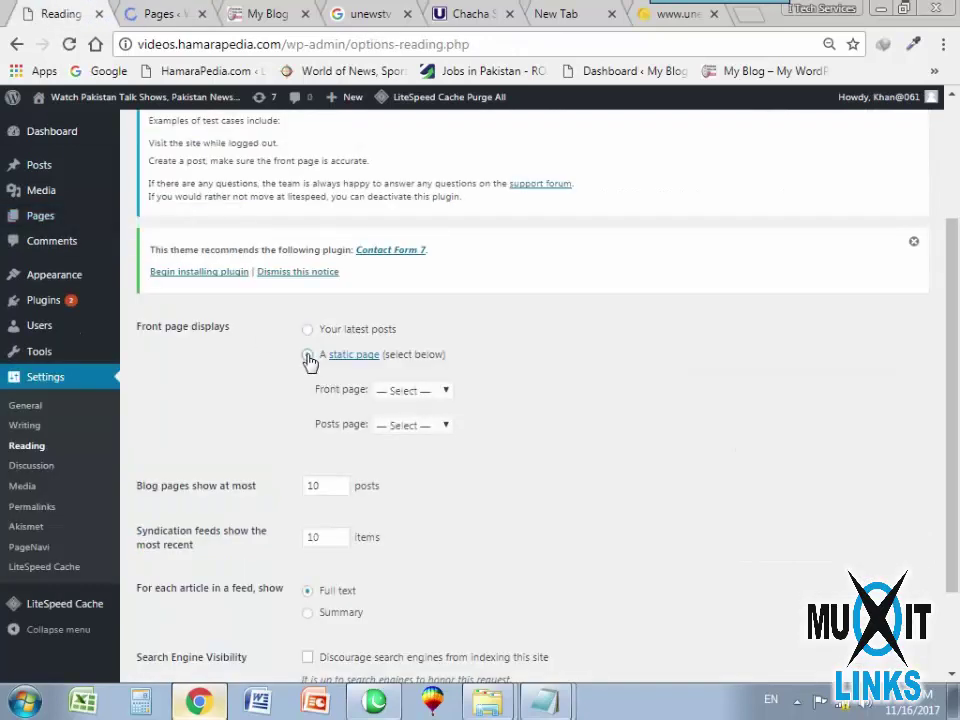
{"action": "left_click", "coordinate": [446, 391]}
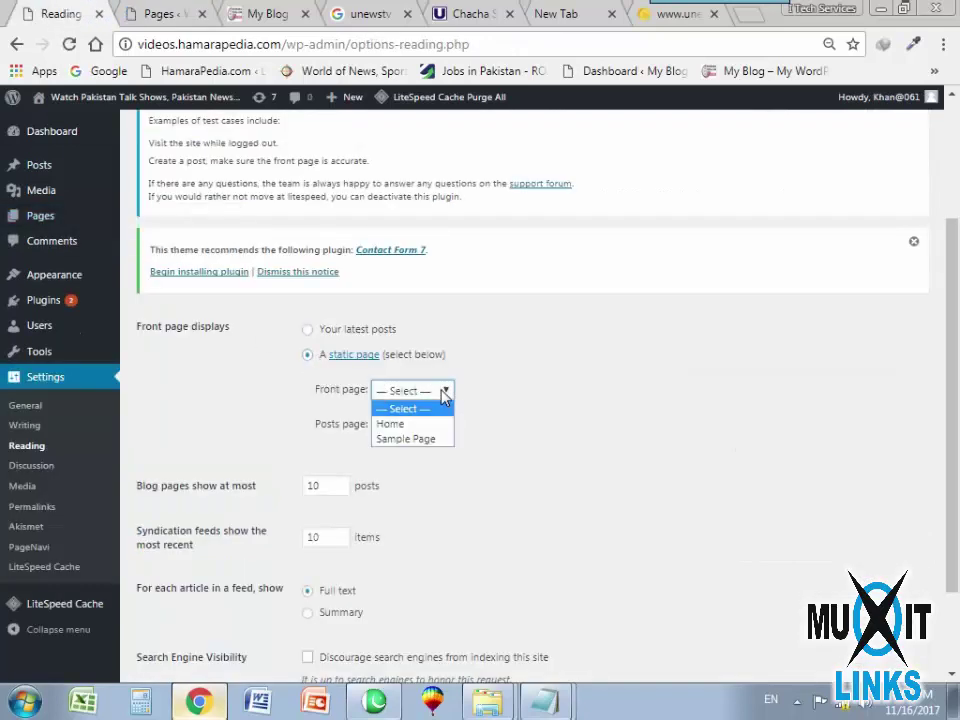
{"action": "left_click", "coordinate": [391, 427]}
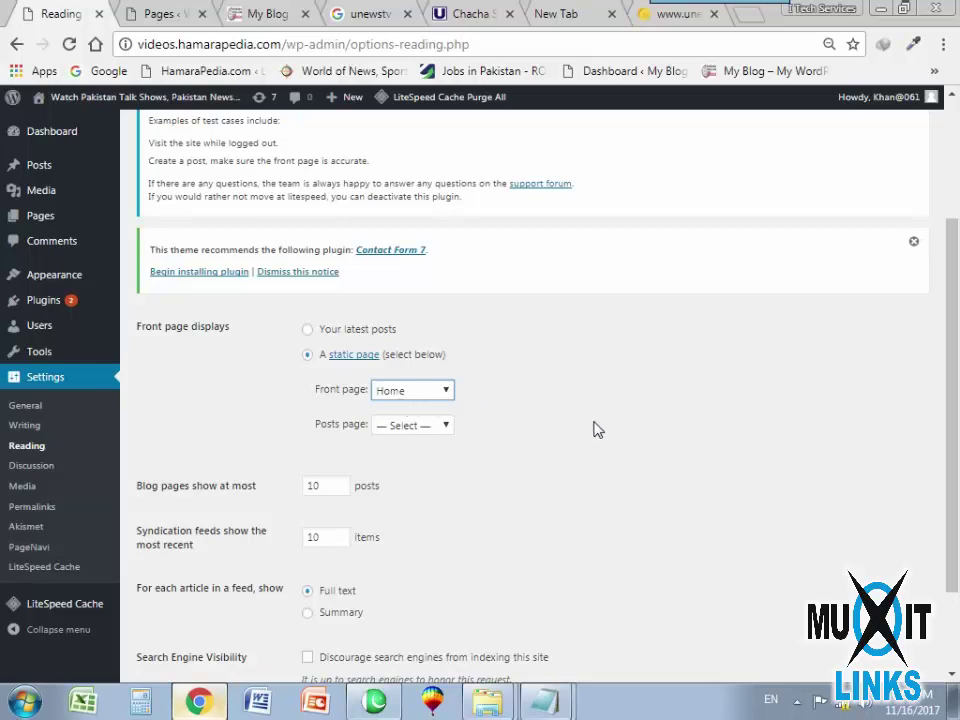
{"action": "scroll", "coordinate": [512, 290], "scroll_direction": "down", "scroll_amount": 3}
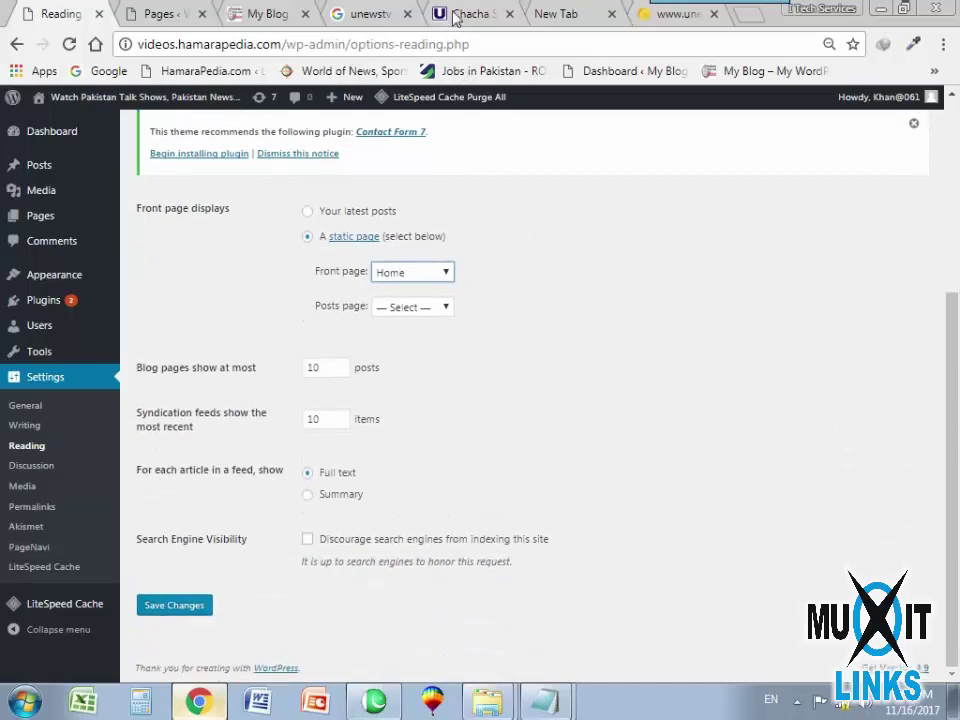
{"action": "left_click", "coordinate": [453, 12]}
{"action": "scroll", "coordinate": [544, 408], "scroll_direction": "up", "scroll_amount": 2}
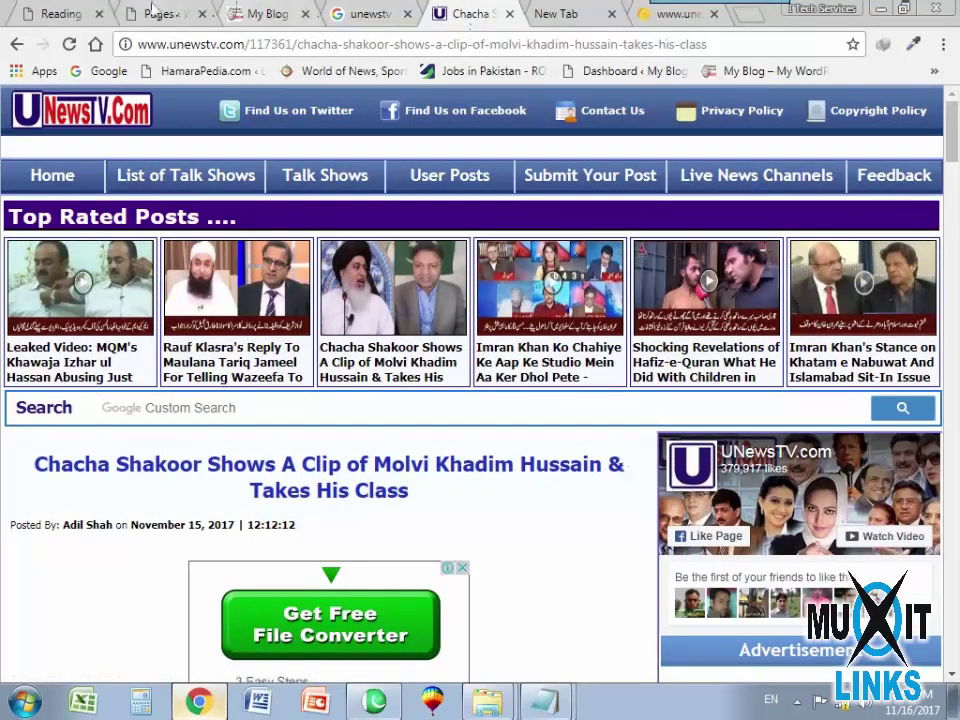
{"action": "left_click", "coordinate": [70, 13]}
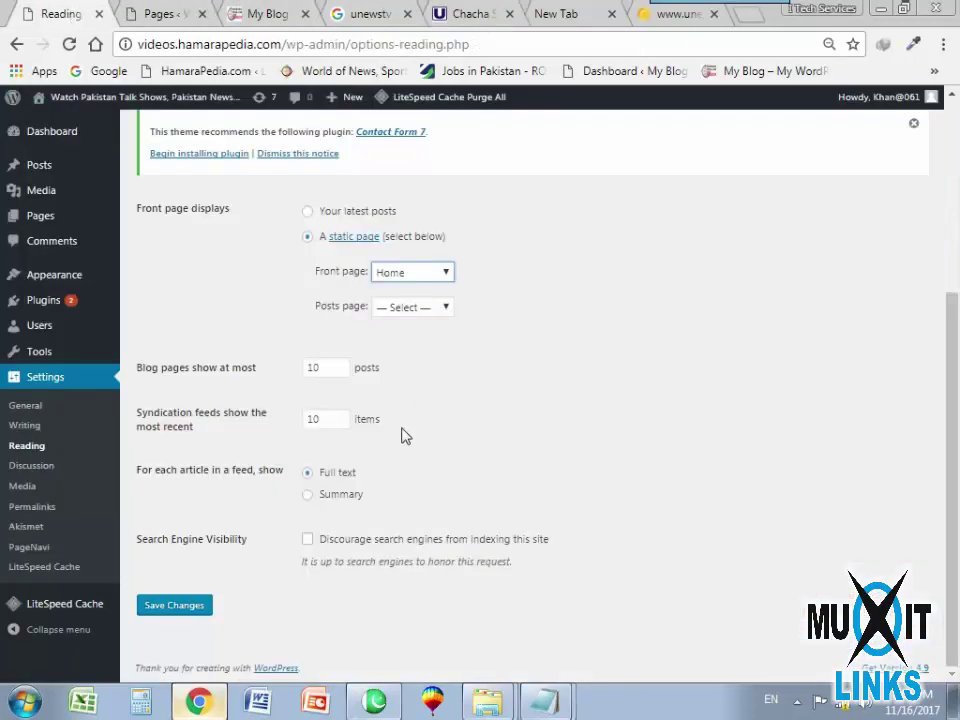
{"action": "left_click", "coordinate": [174, 605]}
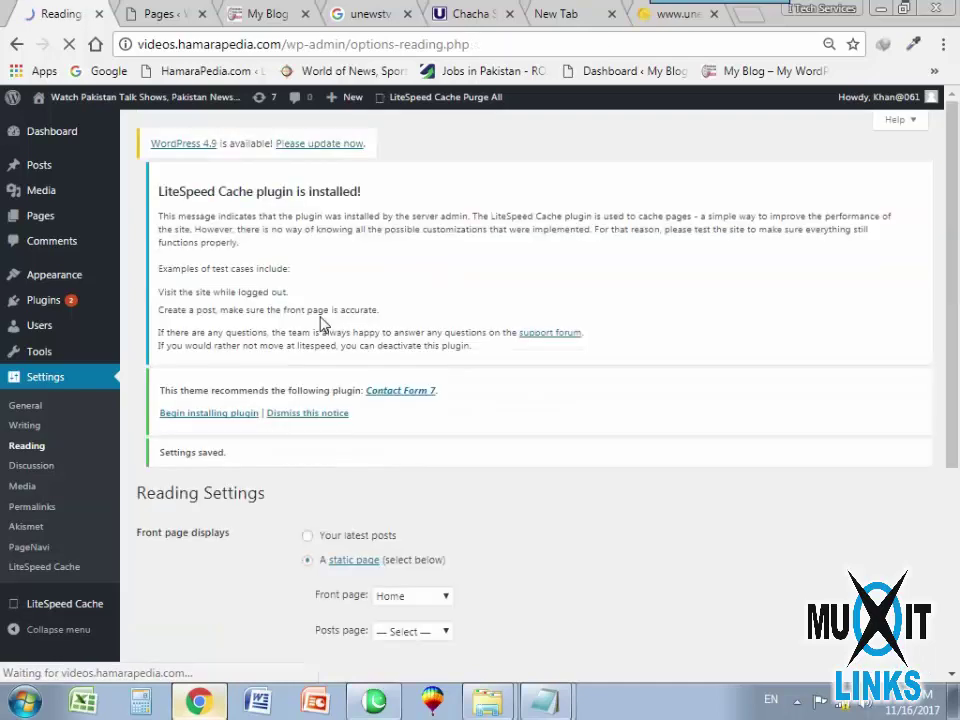
{"action": "scroll", "coordinate": [445, 432], "scroll_direction": "down", "scroll_amount": 3}
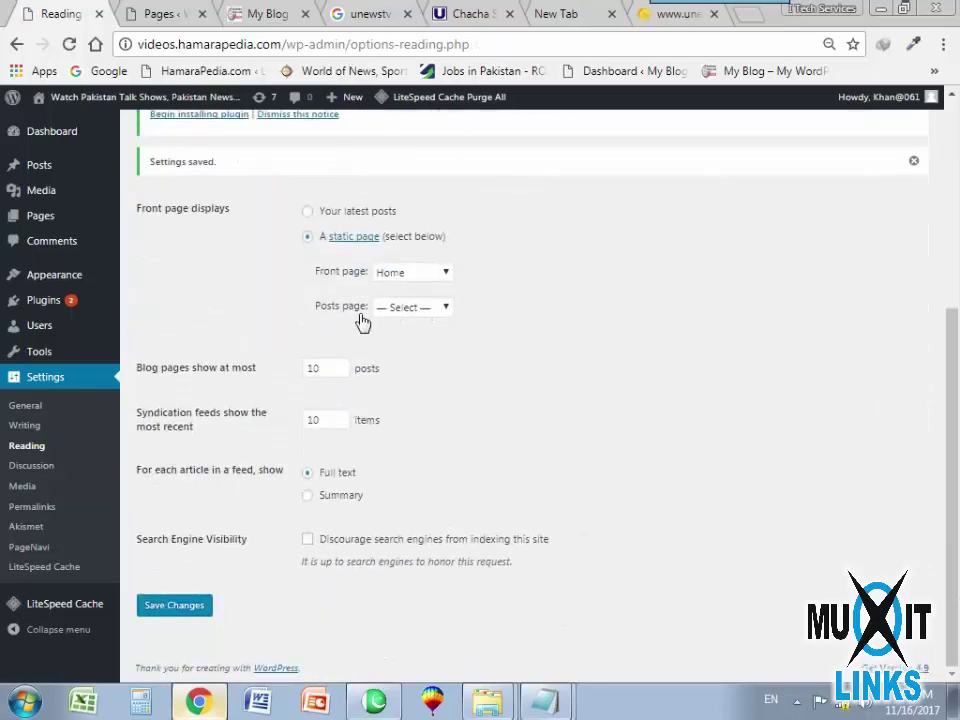
Create a new page in the other browser tab, title it Blog, and publish it.
{"action": "left_click", "coordinate": [157, 15]}
{"action": "left_click", "coordinate": [209, 190]}
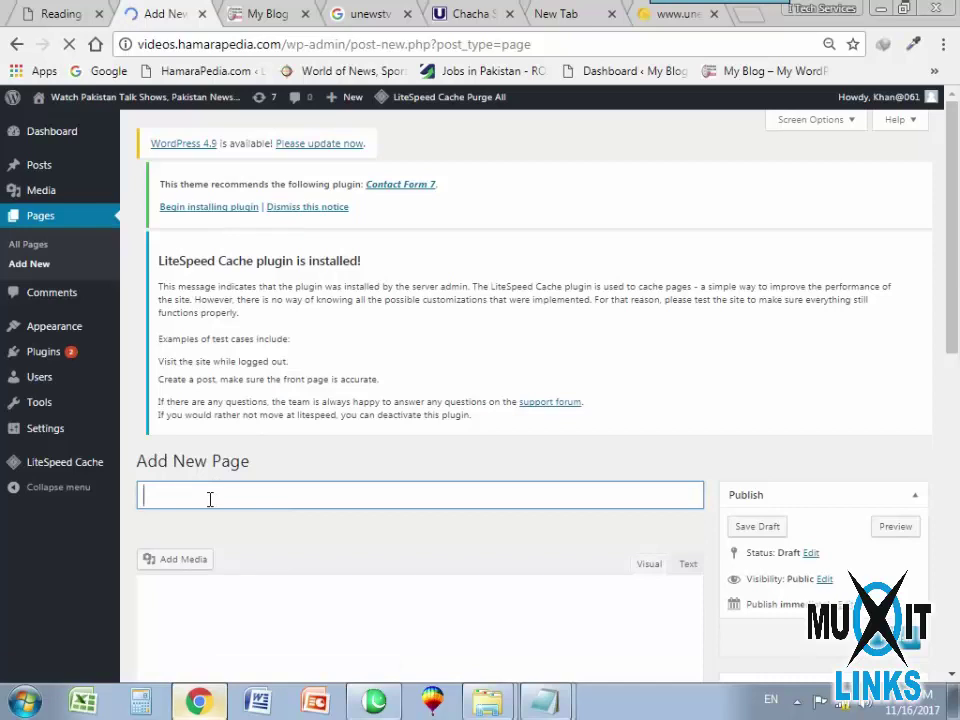
{"action": "type", "text": "Home"}
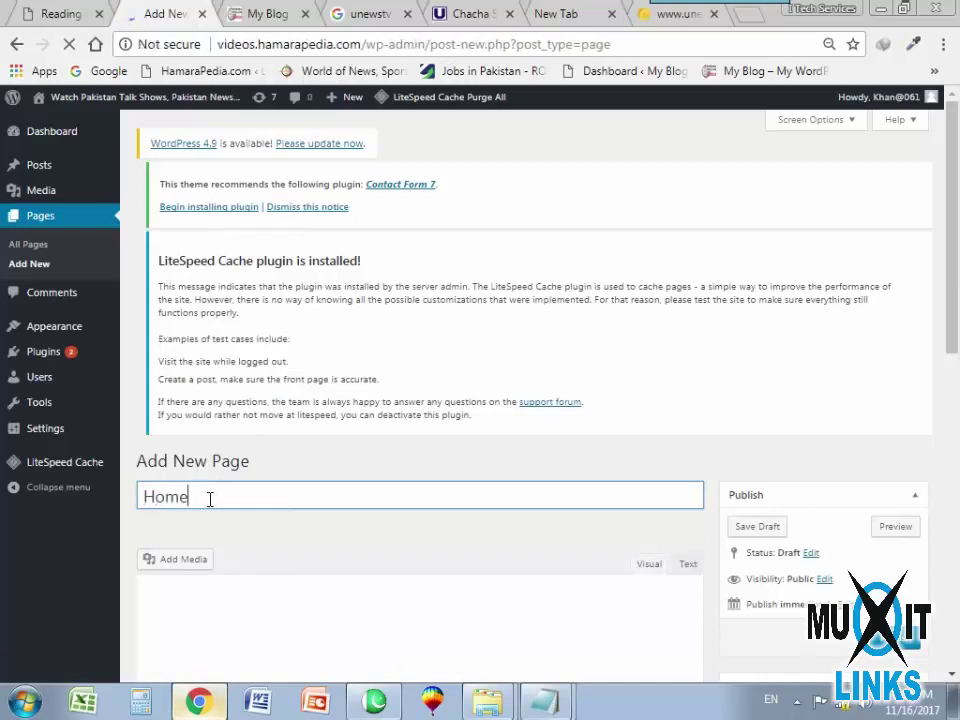
{"action": "key", "text": "BackSpace"}
{"action": "key", "text": "BackSpace"}
{"action": "type", "text": "Blog"}
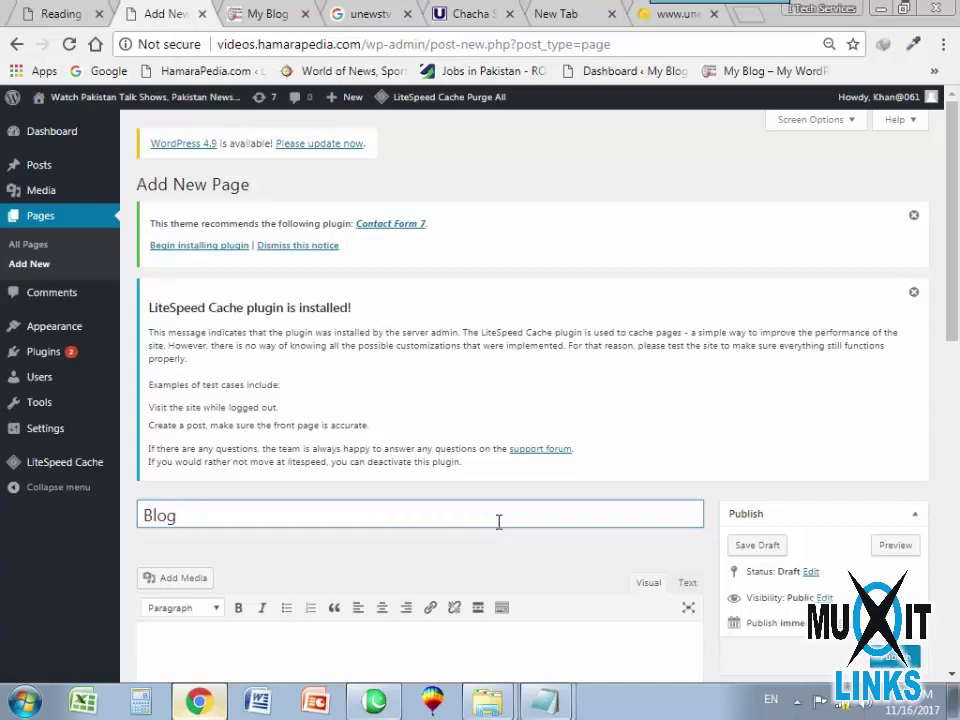
{"action": "scroll", "coordinate": [499, 495], "scroll_direction": "down", "scroll_amount": 2}
{"action": "left_click", "coordinate": [895, 470]}
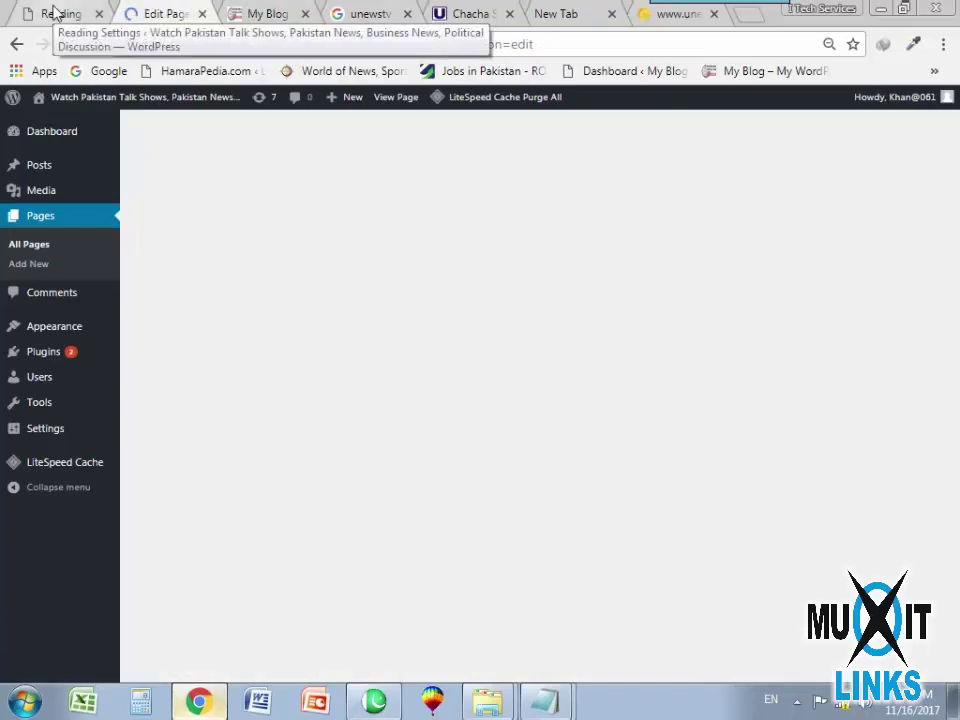
Reload the Reading settings, choose Blog as the posts page, and save the changes.
{"action": "left_click", "coordinate": [52, 13]}
{"action": "left_click", "coordinate": [67, 43]}
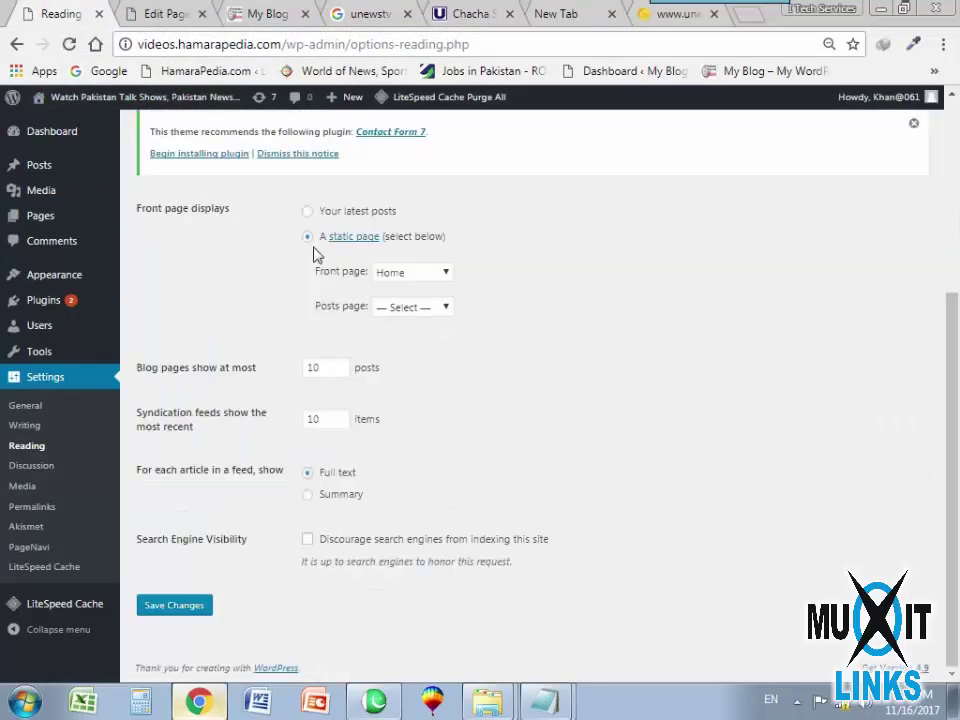
{"action": "left_click", "coordinate": [387, 316]}
{"action": "left_click", "coordinate": [388, 340]}
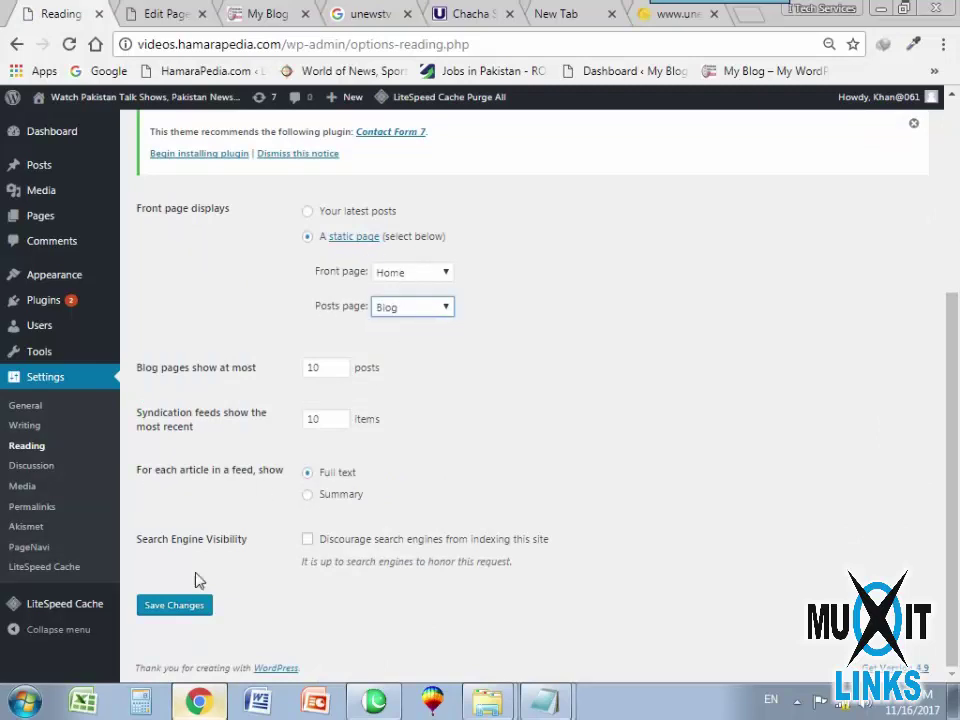
{"action": "left_click", "coordinate": [180, 613]}
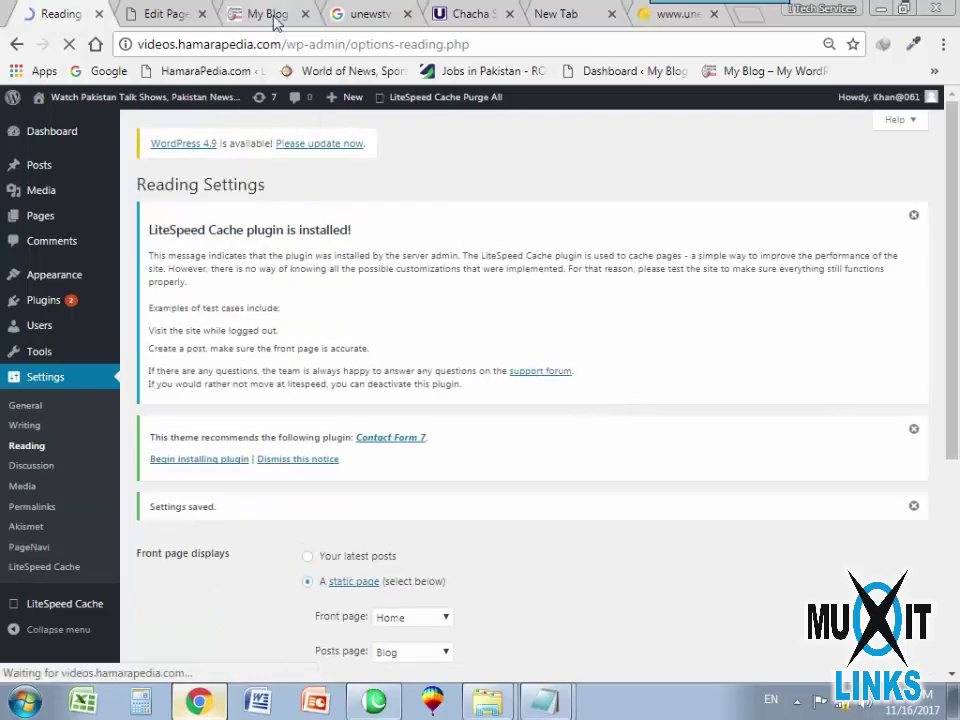
Reload the site's front page to check the static Home page, and return to the Reading settings.
{"action": "left_click", "coordinate": [255, 16]}
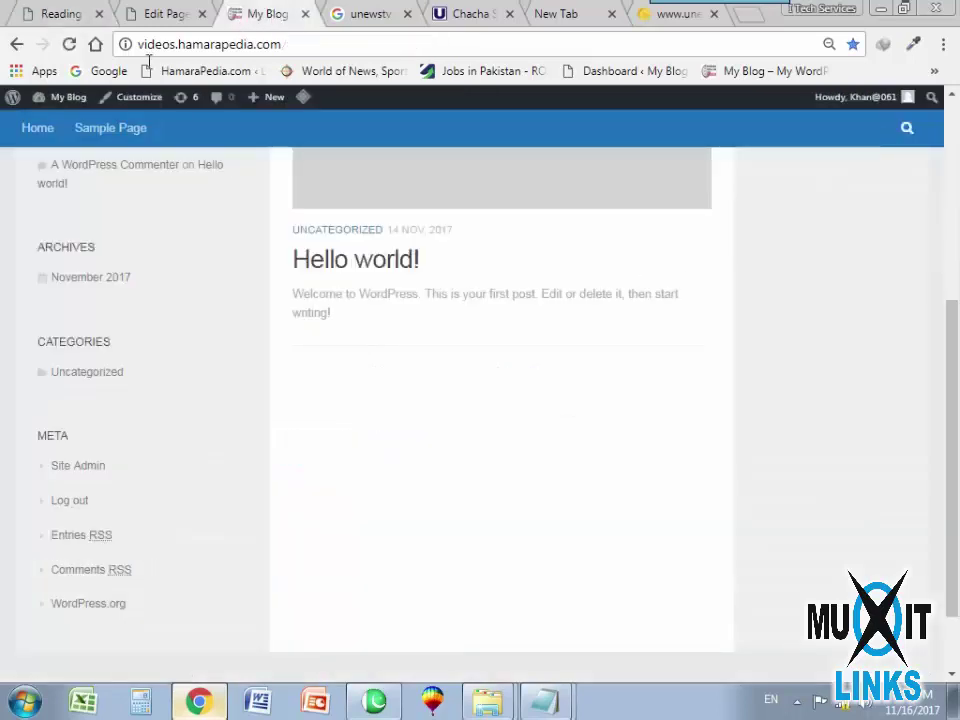
{"action": "left_click", "coordinate": [69, 44]}
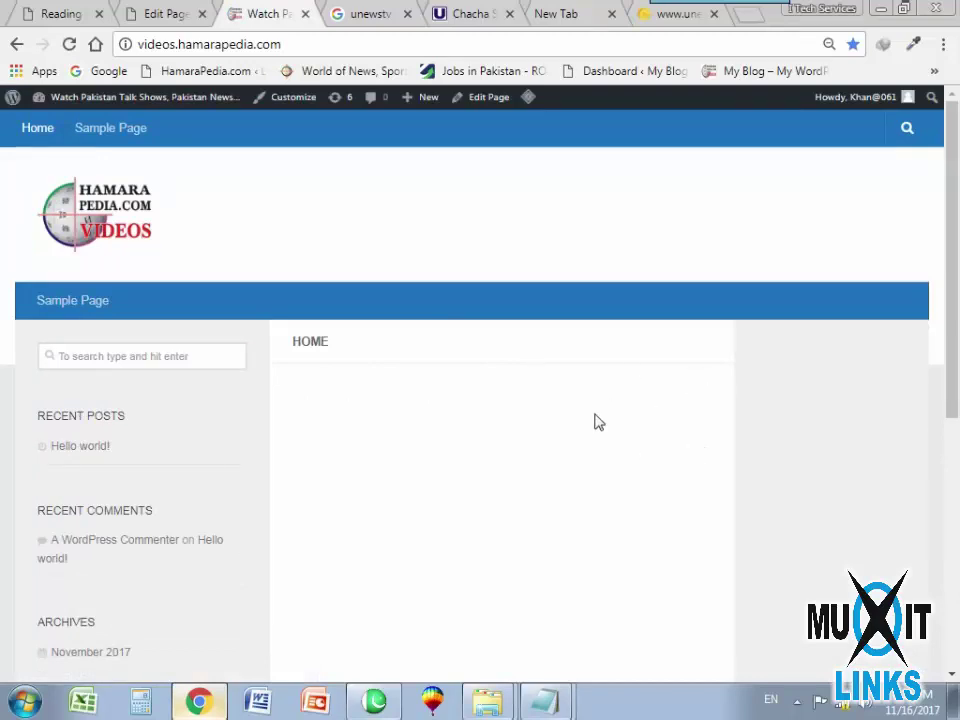
{"action": "left_click", "coordinate": [62, 13]}
{"action": "scroll", "coordinate": [366, 410], "scroll_direction": "down", "scroll_amount": 4}
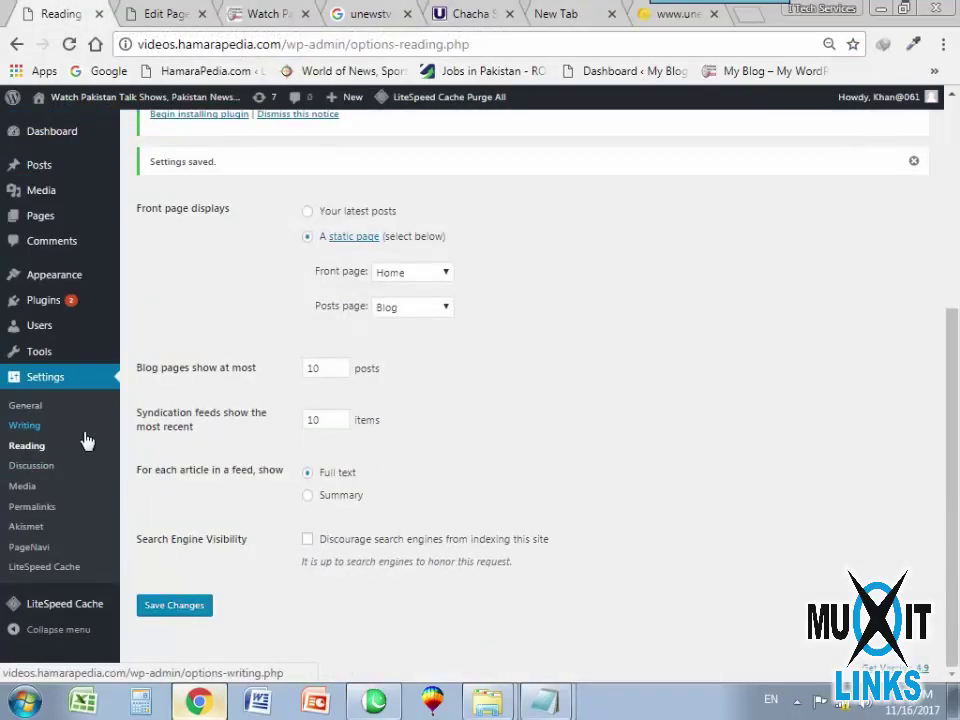
Look through the Discussion settings, from the default article and comment options to Comment Moderation, Comment Blacklist and Avatars.
{"action": "left_click", "coordinate": [30, 466]}
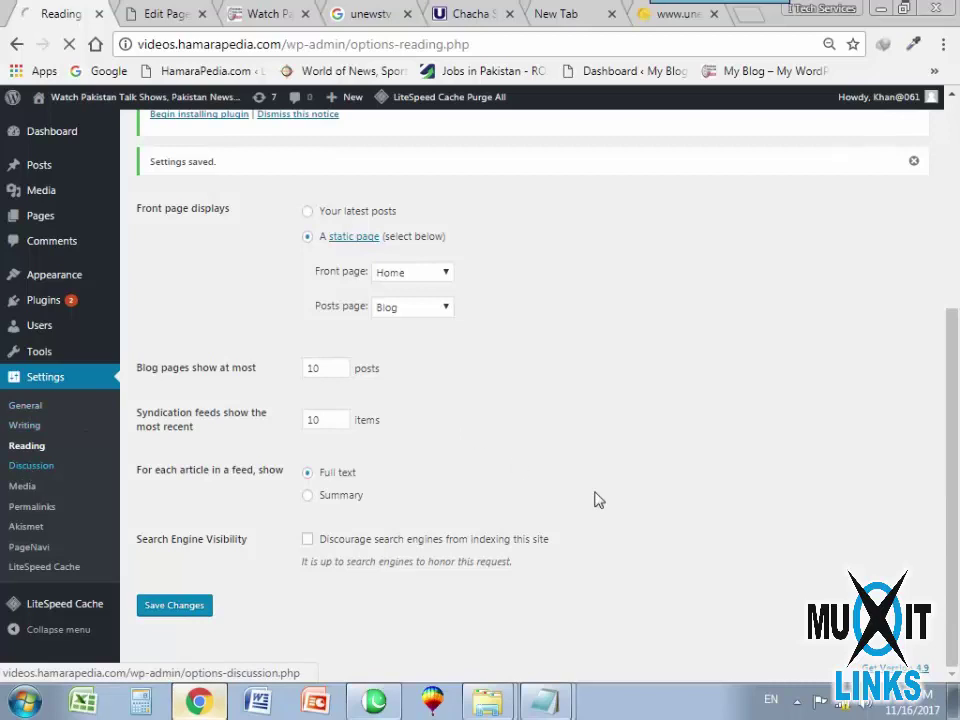
{"action": "scroll", "coordinate": [354, 497], "scroll_direction": "down", "scroll_amount": 4}
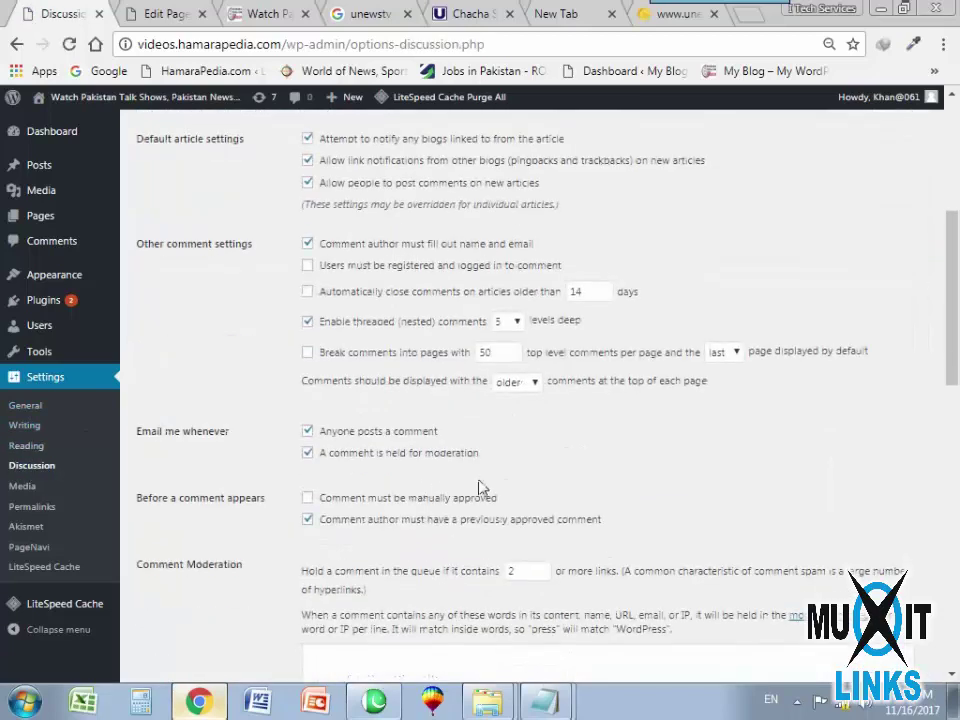
{"action": "scroll", "coordinate": [478, 488], "scroll_direction": "up", "scroll_amount": 1}
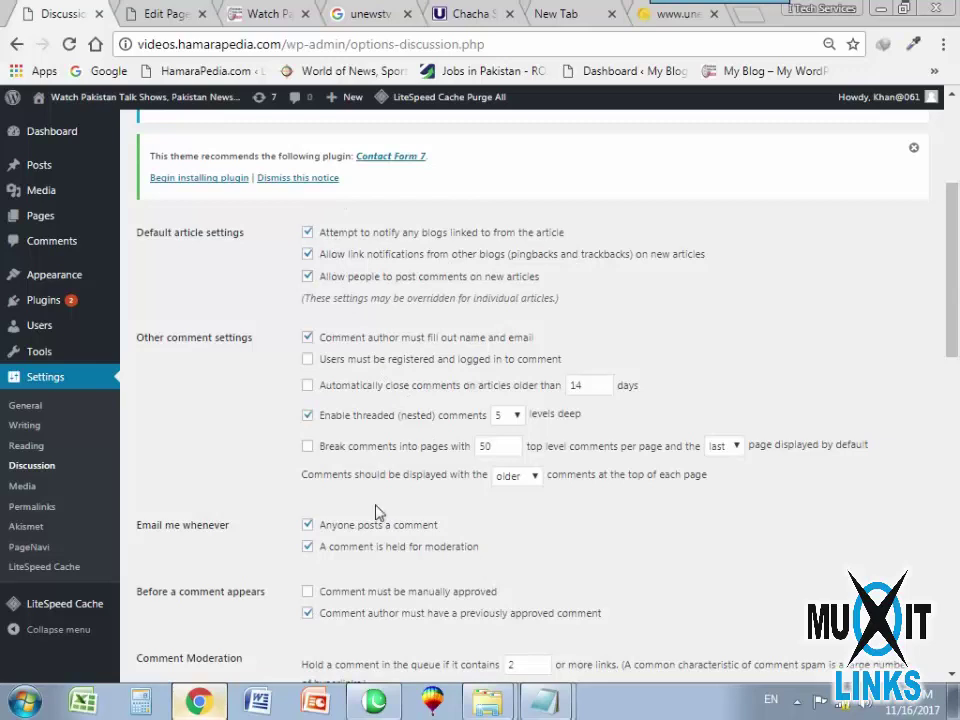
{"action": "scroll", "coordinate": [378, 512], "scroll_direction": "down", "scroll_amount": 3}
{"action": "scroll", "coordinate": [404, 494], "scroll_direction": "up", "scroll_amount": 4}
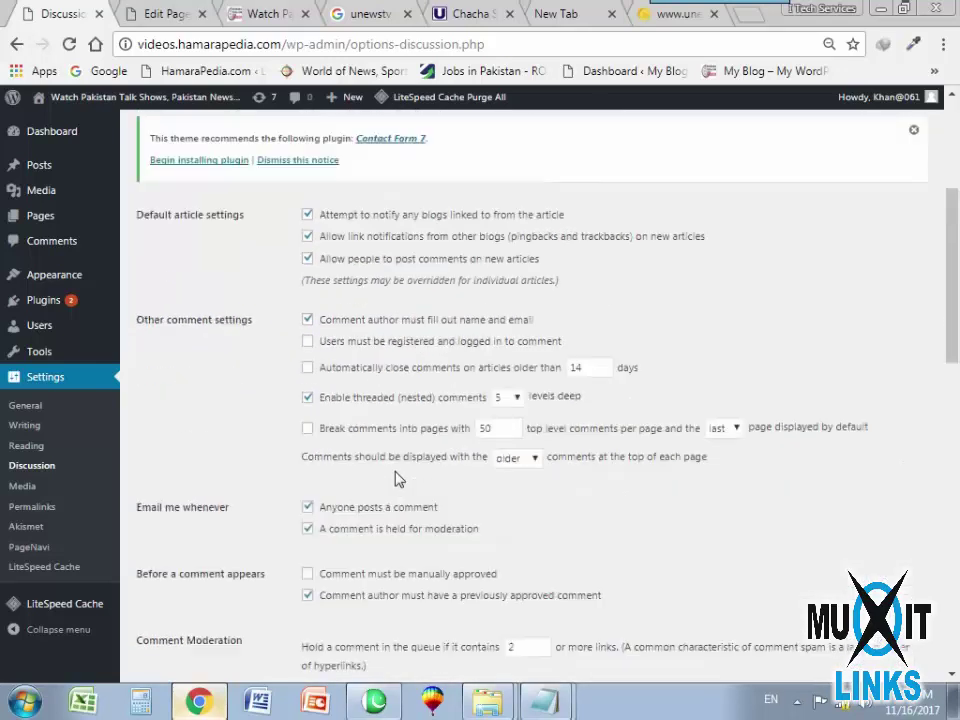
{"action": "scroll", "coordinate": [350, 466], "scroll_direction": "down", "scroll_amount": 4}
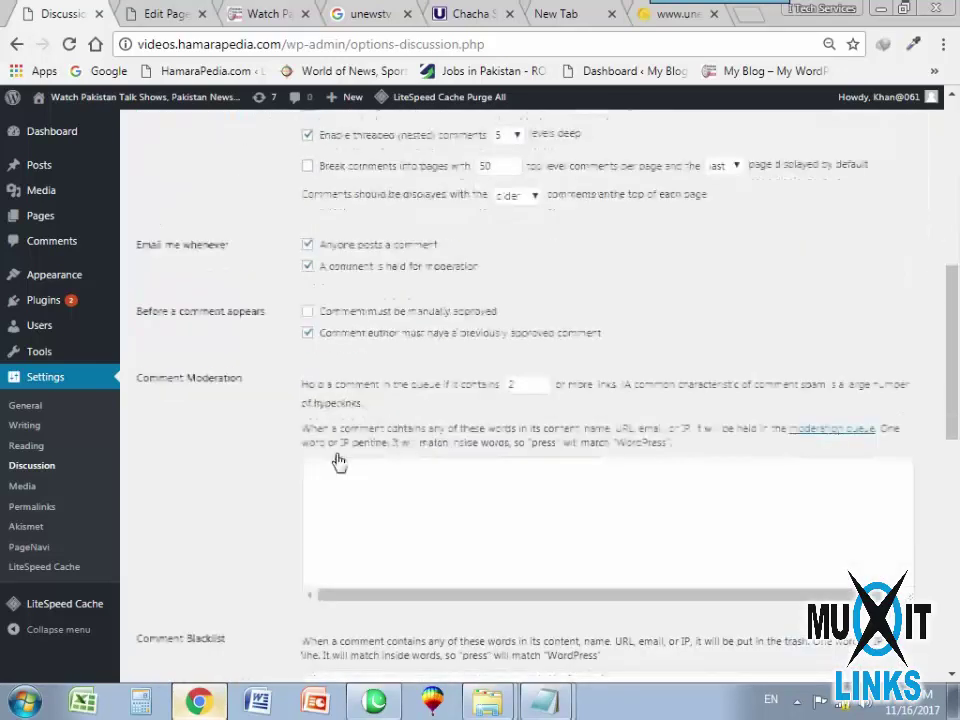
{"action": "scroll", "coordinate": [440, 500], "scroll_direction": "down", "scroll_amount": 2}
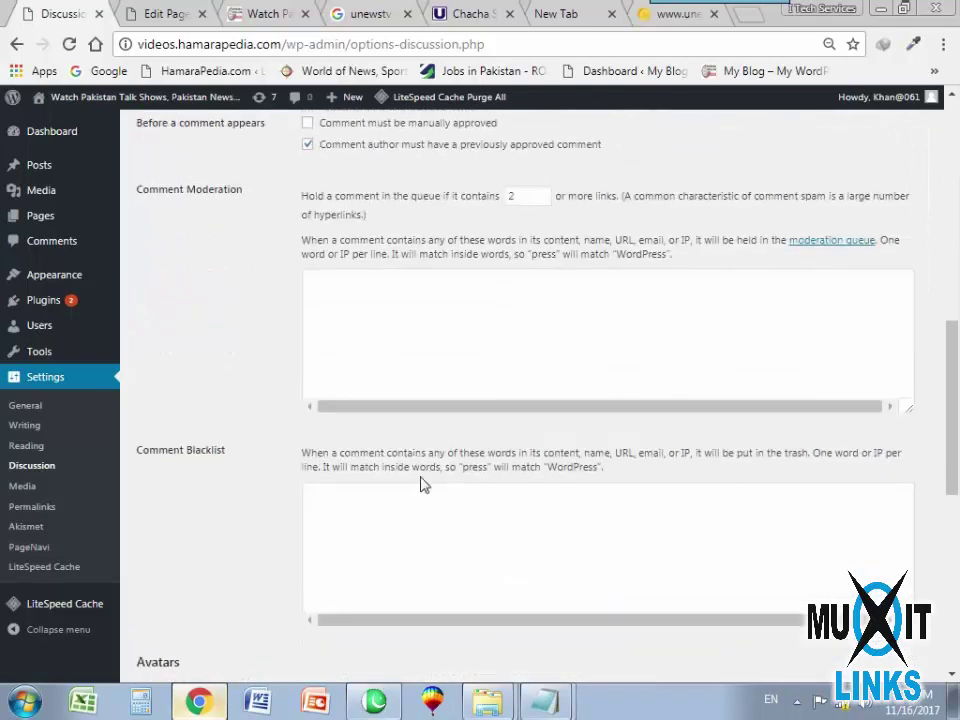
{"action": "scroll", "coordinate": [326, 506], "scroll_direction": "down", "scroll_amount": 2}
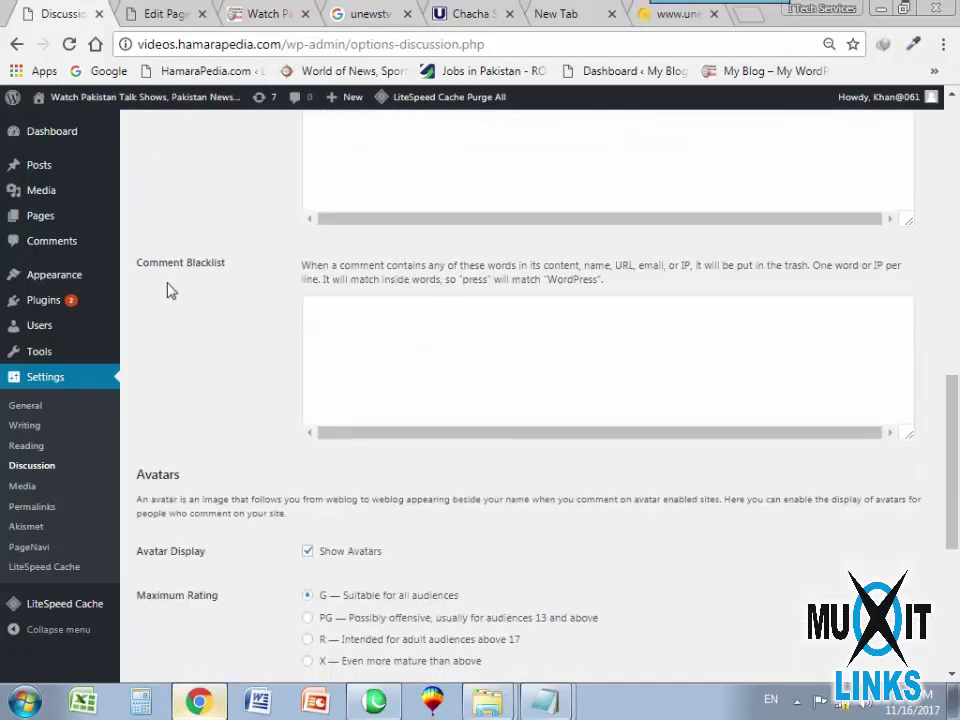
{"action": "scroll", "coordinate": [403, 463], "scroll_direction": "up", "scroll_amount": 8}
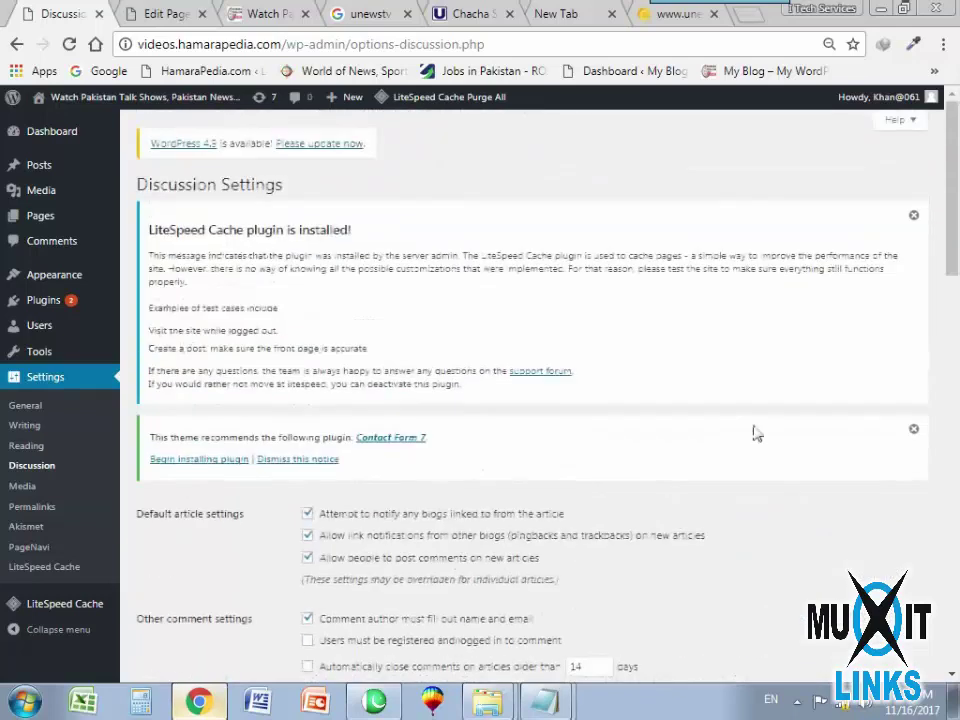
{"action": "scroll", "coordinate": [561, 489], "scroll_direction": "down", "scroll_amount": 3}
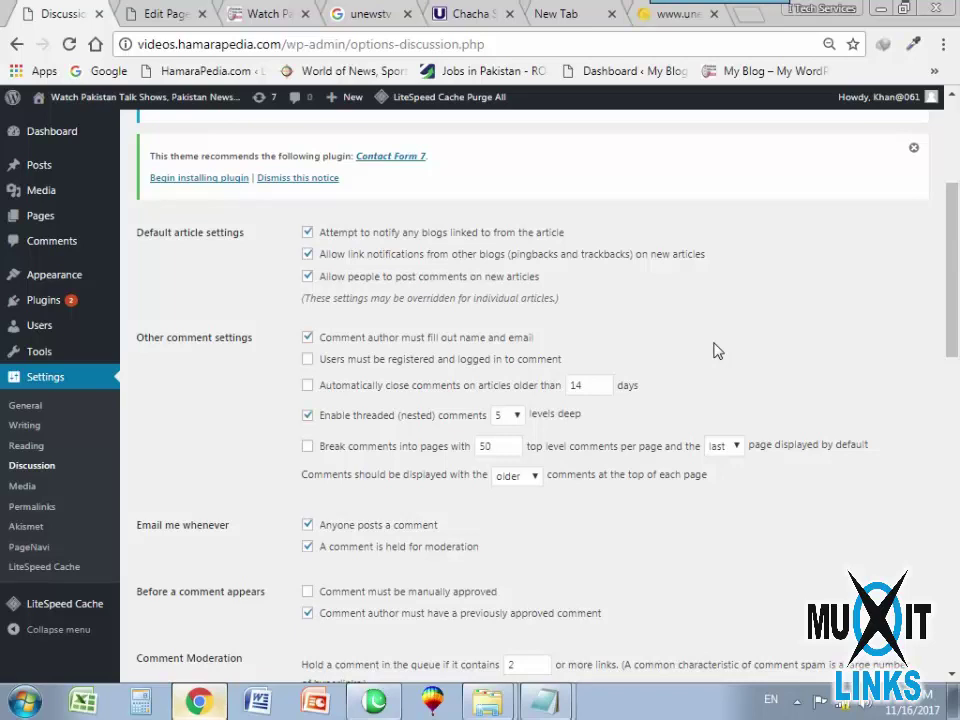
{"action": "scroll", "coordinate": [326, 484], "scroll_direction": "down", "scroll_amount": 3}
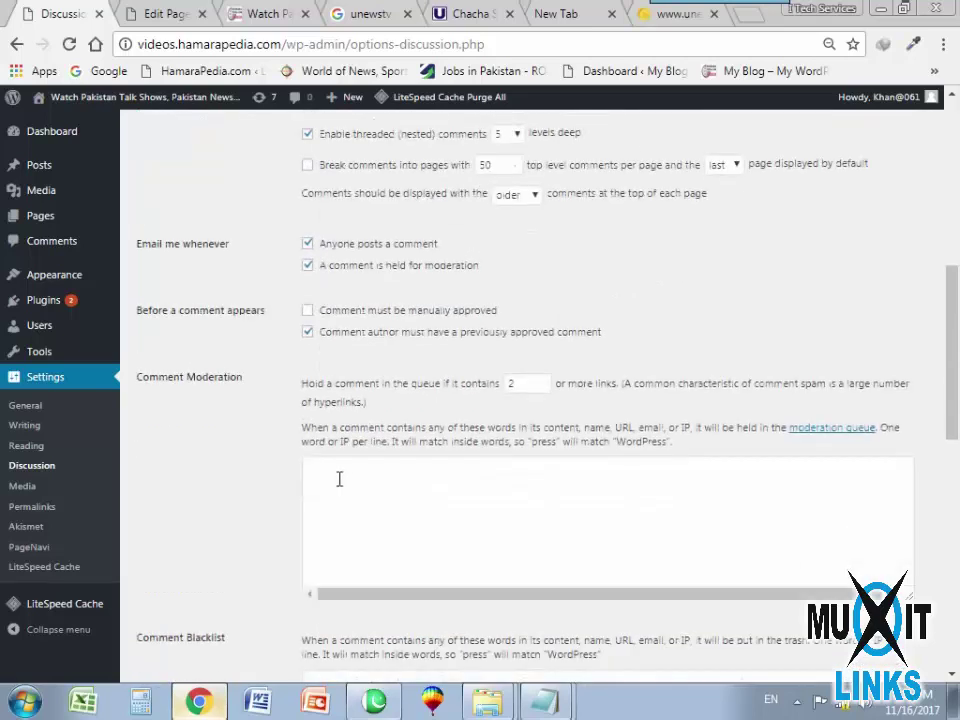
{"action": "scroll", "coordinate": [326, 476], "scroll_direction": "up", "scroll_amount": 2}
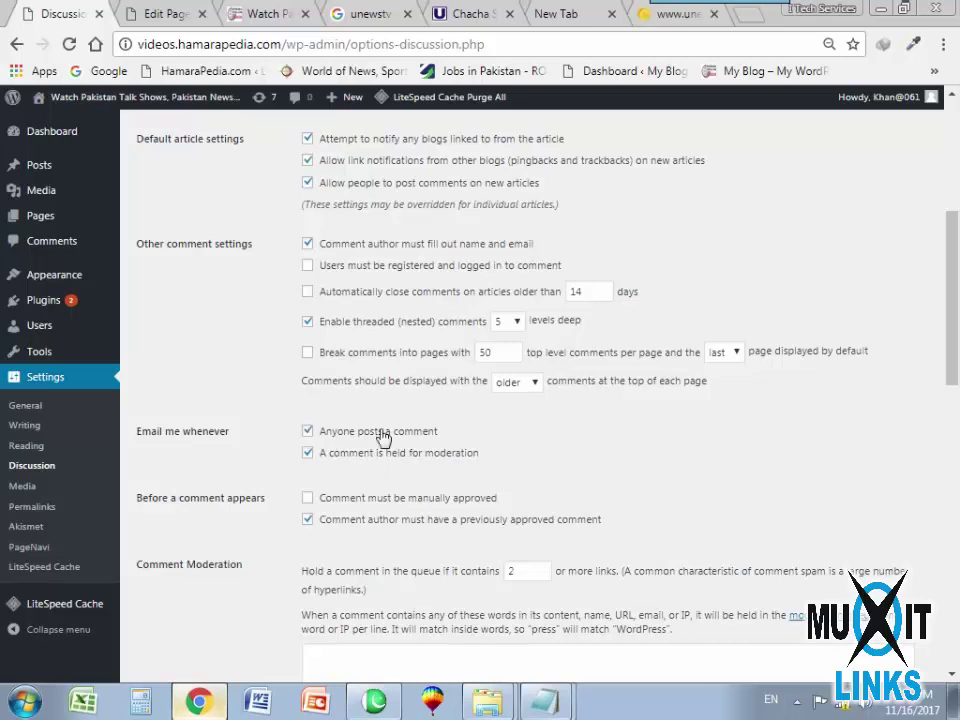
{"action": "scroll", "coordinate": [276, 521], "scroll_direction": "down", "scroll_amount": 3}
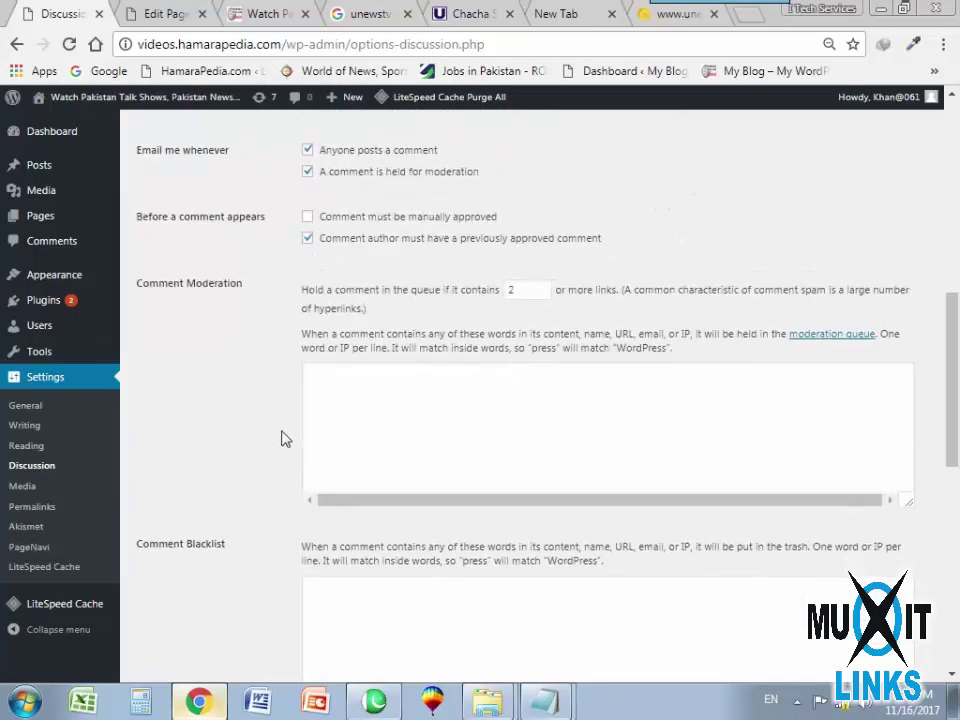
Require comments to be manually approved before they appear, and review the avatar rating and default avatar options.
{"action": "left_click", "coordinate": [308, 217]}
{"action": "scroll", "coordinate": [238, 390], "scroll_direction": "down", "scroll_amount": 5}
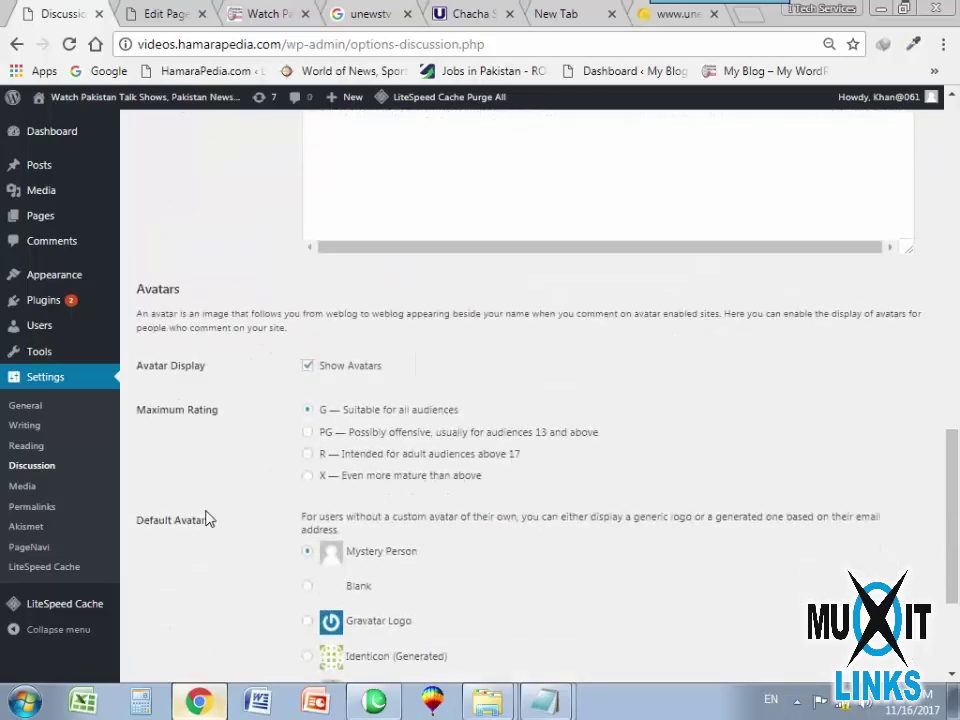
{"action": "scroll", "coordinate": [205, 514], "scroll_direction": "up", "scroll_amount": 2}
{"action": "scroll", "coordinate": [311, 568], "scroll_direction": "down", "scroll_amount": 1}
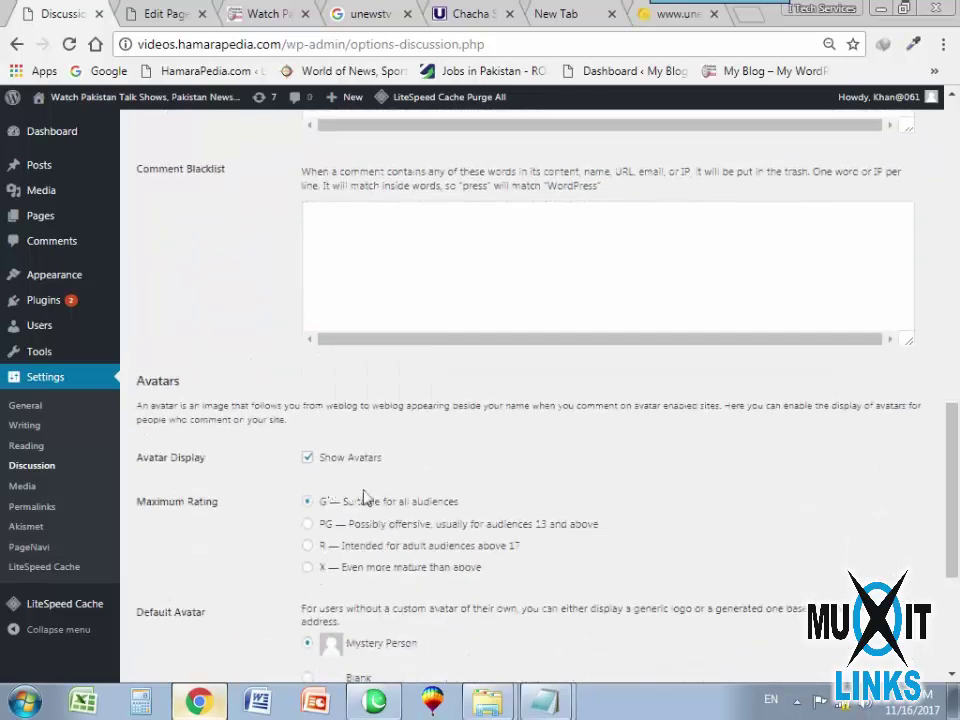
{"action": "scroll", "coordinate": [311, 500], "scroll_direction": "down", "scroll_amount": 2}
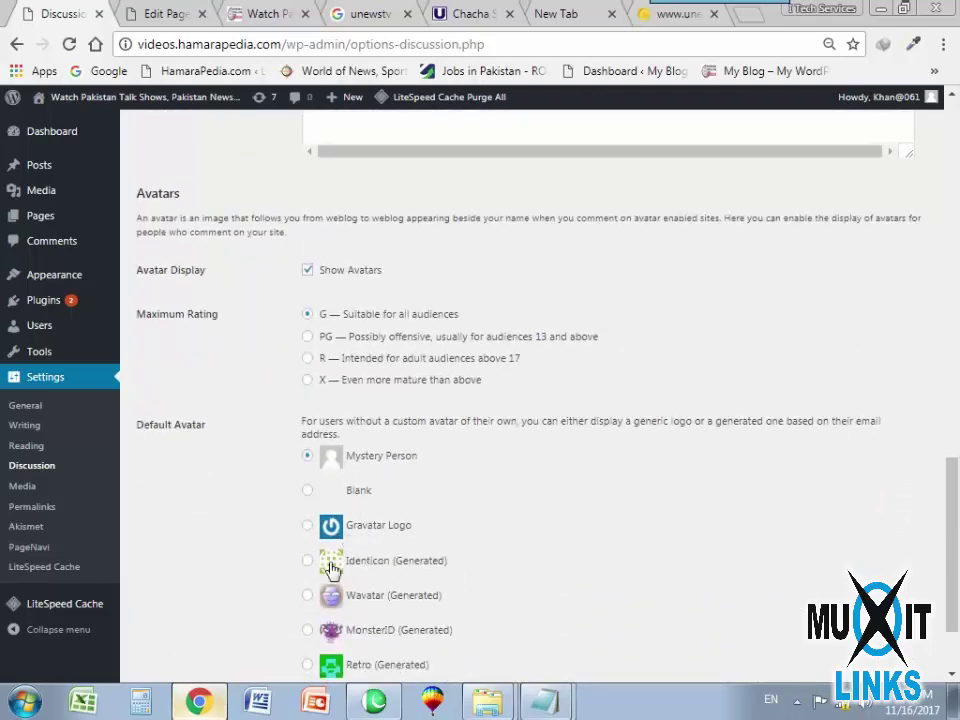
{"action": "scroll", "coordinate": [345, 610], "scroll_direction": "down", "scroll_amount": 2}
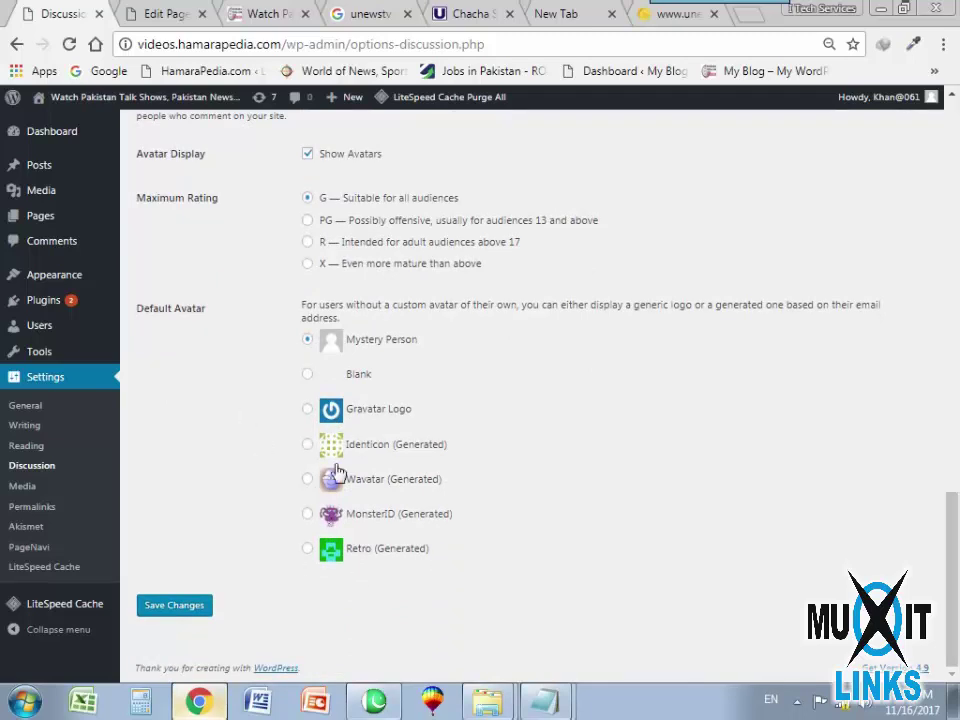
{"action": "scroll", "coordinate": [318, 336], "scroll_direction": "up", "scroll_amount": 1}
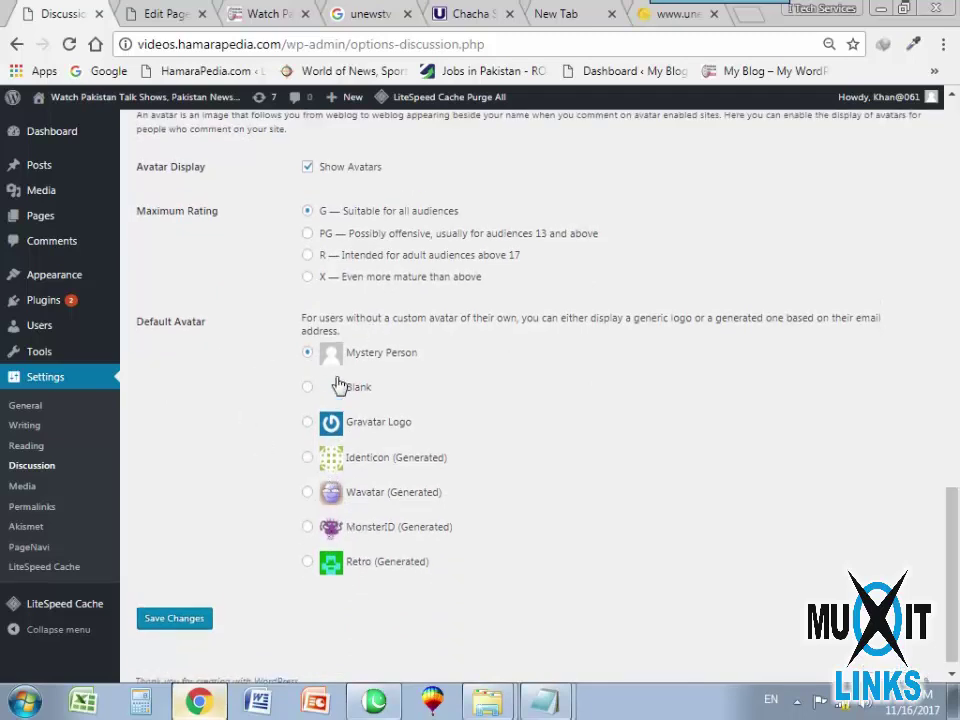
Switch Show Avatars off and back on, and save the Discussion settings.
{"action": "left_click", "coordinate": [308, 250]}
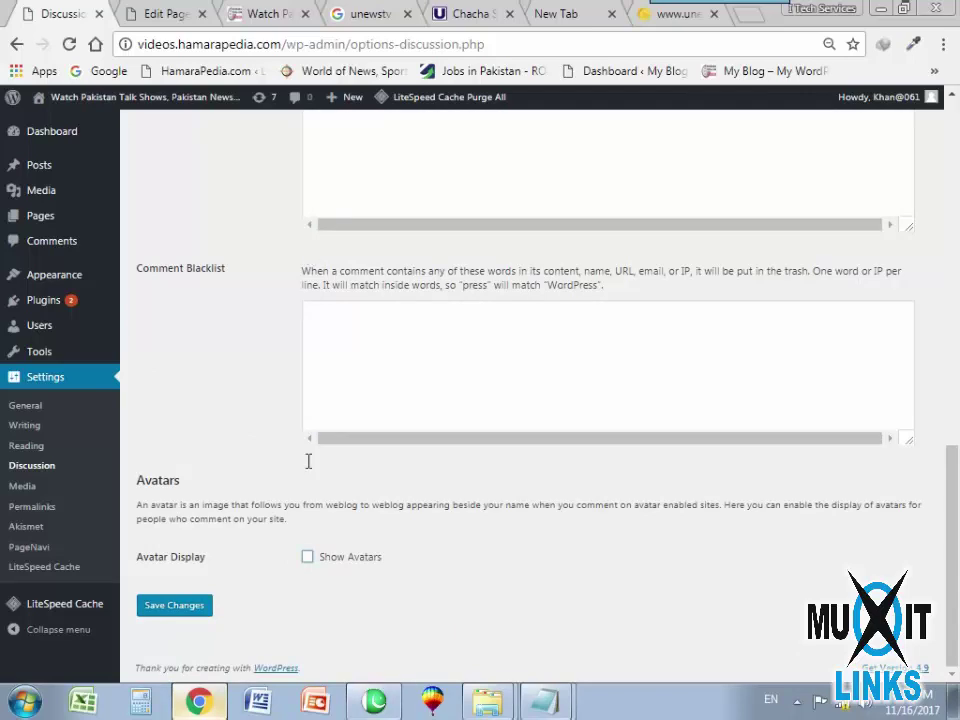
{"action": "left_click", "coordinate": [309, 559]}
{"action": "scroll", "coordinate": [330, 577], "scroll_direction": "down", "scroll_amount": 3}
{"action": "scroll", "coordinate": [214, 491], "scroll_direction": "down", "scroll_amount": 1}
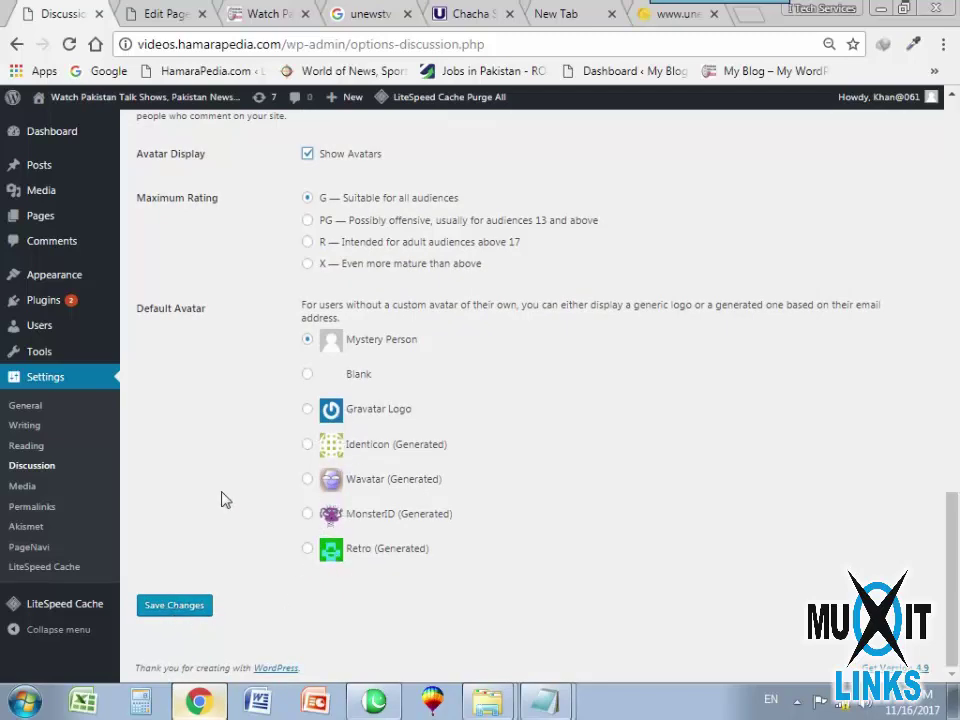
{"action": "left_click", "coordinate": [175, 614]}
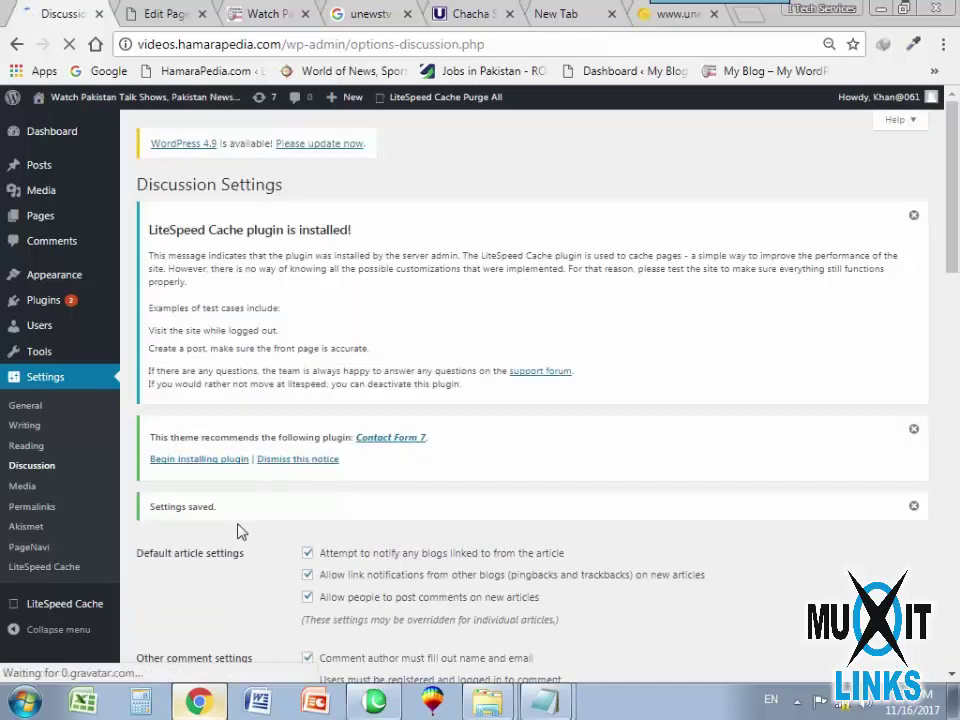
{"action": "scroll", "coordinate": [240, 540], "scroll_direction": "down", "scroll_amount": 5}
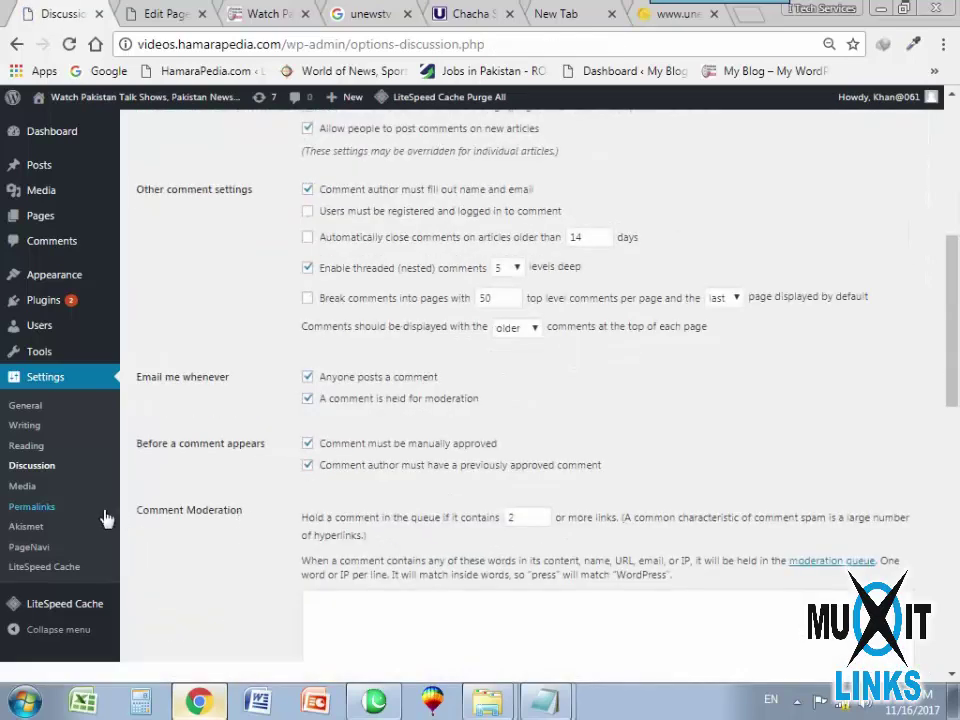
Open the Media settings, dismiss the antivirus notification, and review the large image dimensions and the thumbnail width.
{"action": "left_click", "coordinate": [20, 487]}
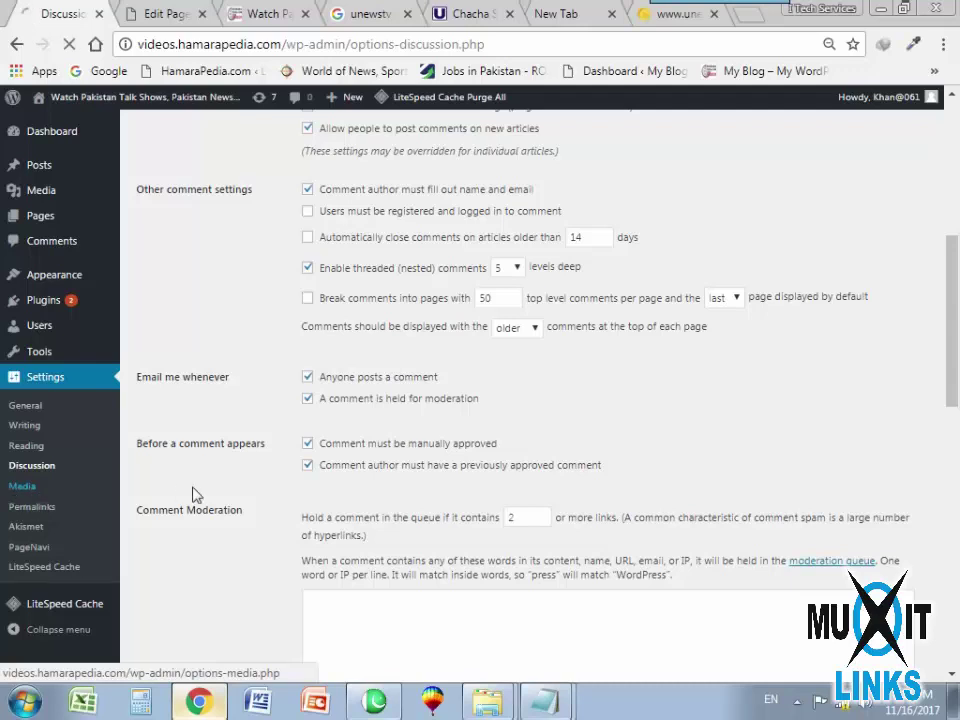
{"action": "scroll", "coordinate": [267, 517], "scroll_direction": "down", "scroll_amount": 3}
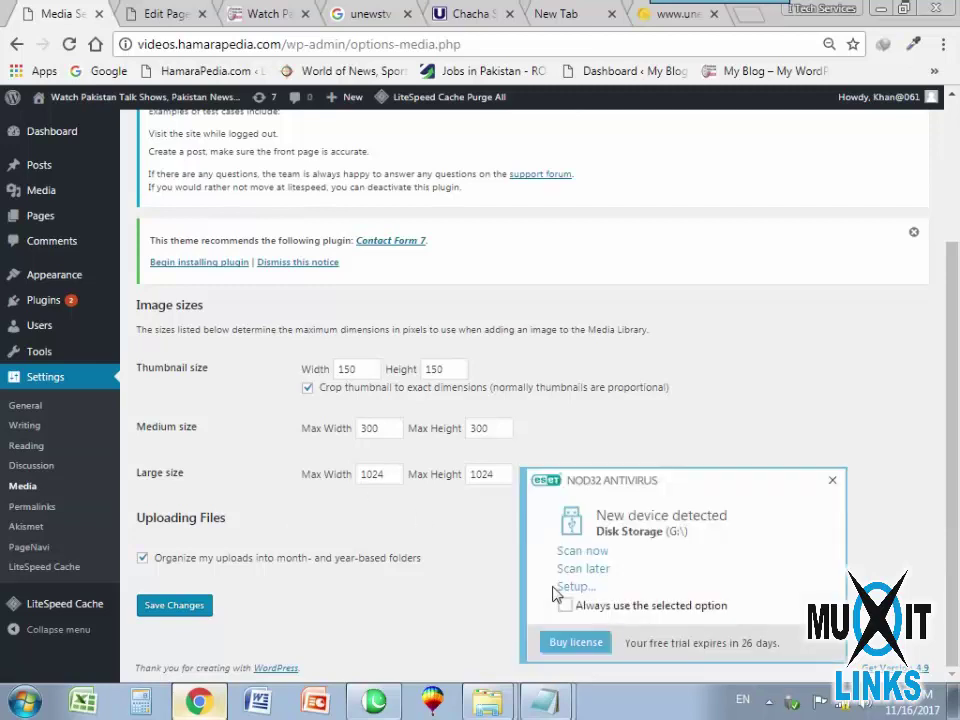
{"action": "left_click", "coordinate": [833, 481]}
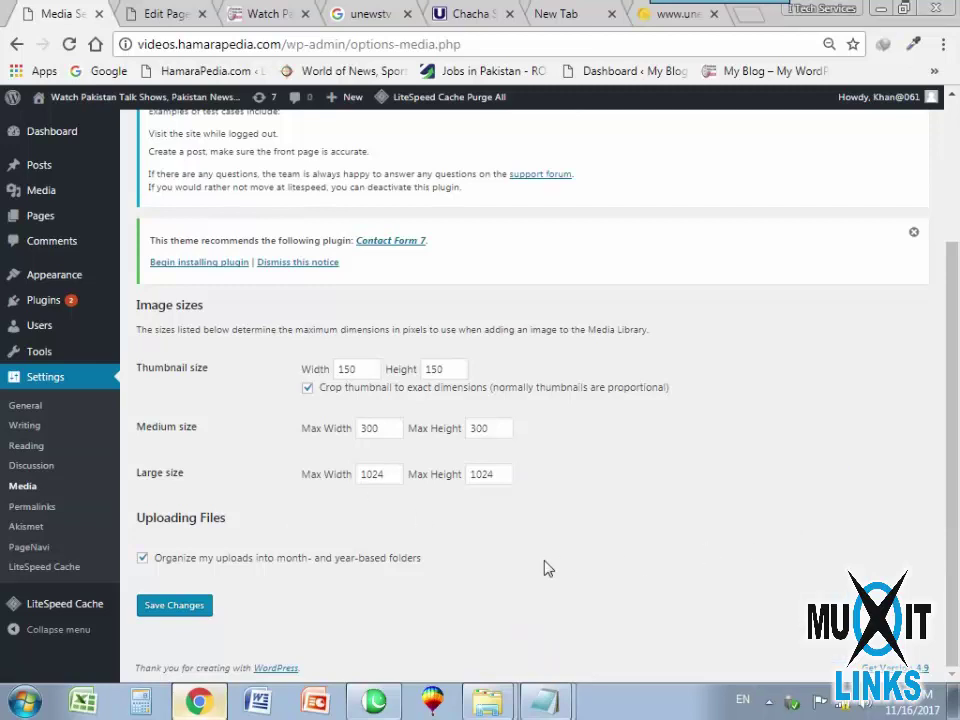
{"action": "left_click_drag", "start_coordinate": [387, 478], "coordinate": [356, 477]}
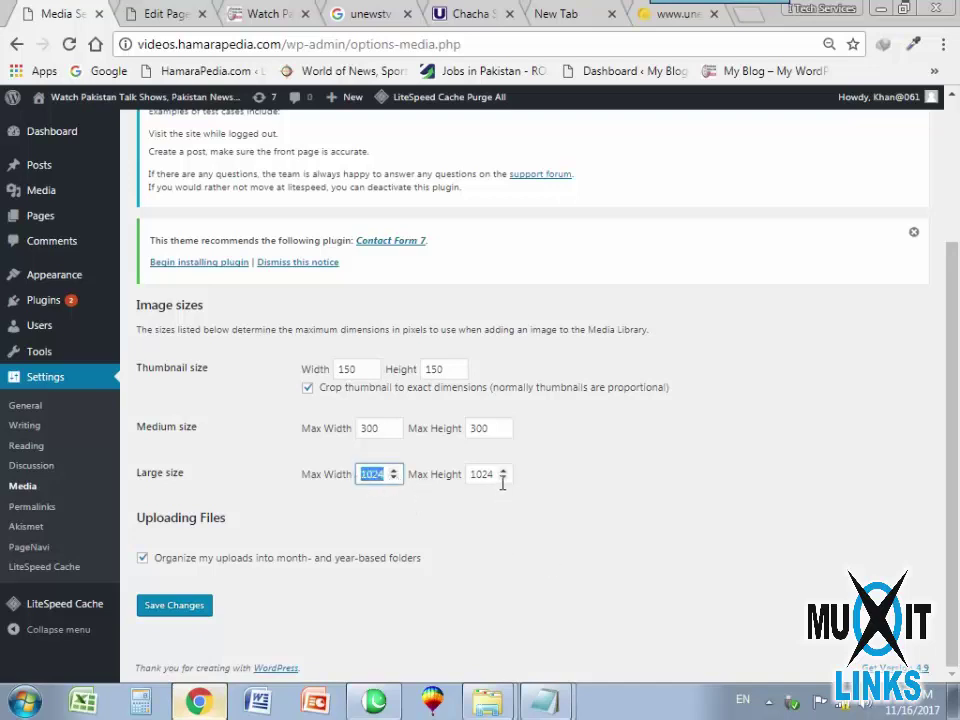
{"action": "left_click_drag", "start_coordinate": [502, 482], "coordinate": [467, 482]}
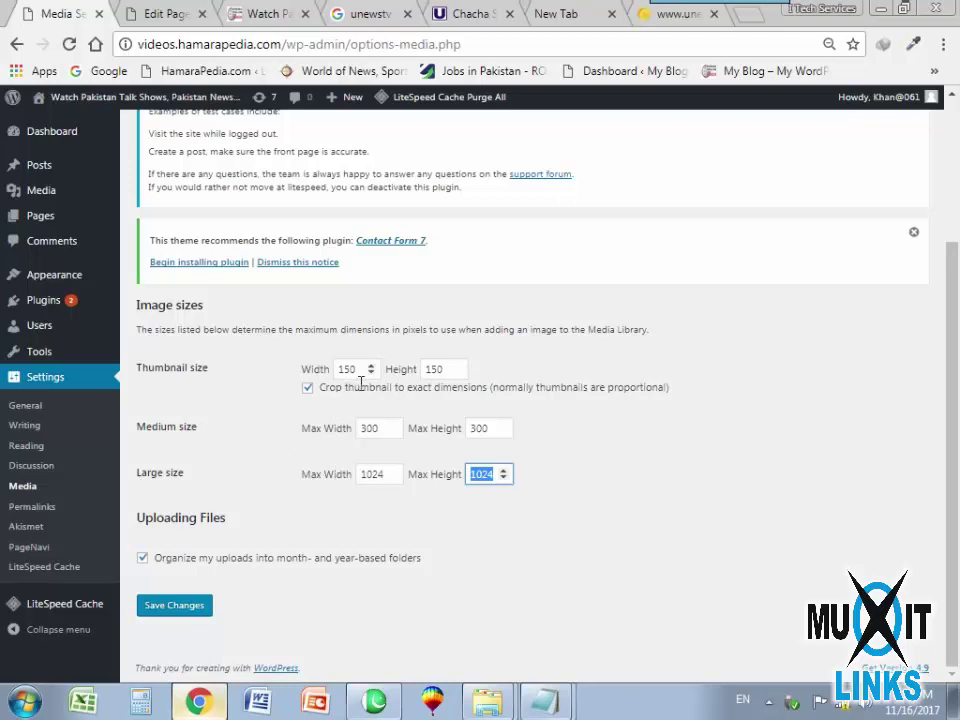
{"action": "left_click_drag", "start_coordinate": [367, 377], "coordinate": [343, 376]}
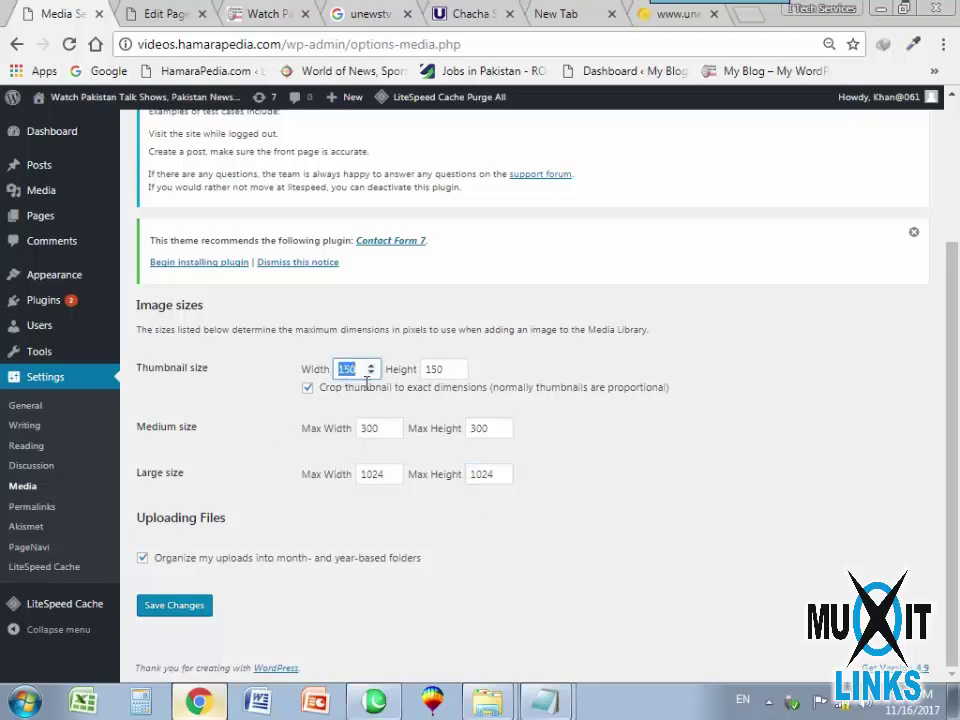
Examine the example UNewsTV article for its post thumbnails, embedded videos, related-post images and the avatars in its comment section.
{"action": "left_click", "coordinate": [249, 8]}
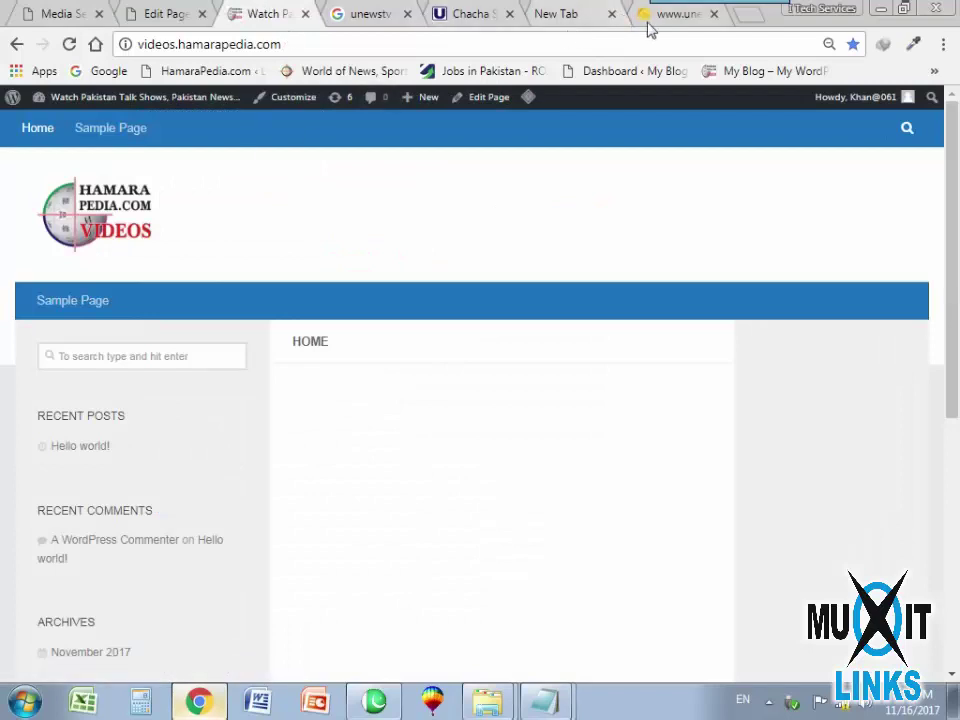
{"action": "left_click", "coordinate": [467, 15]}
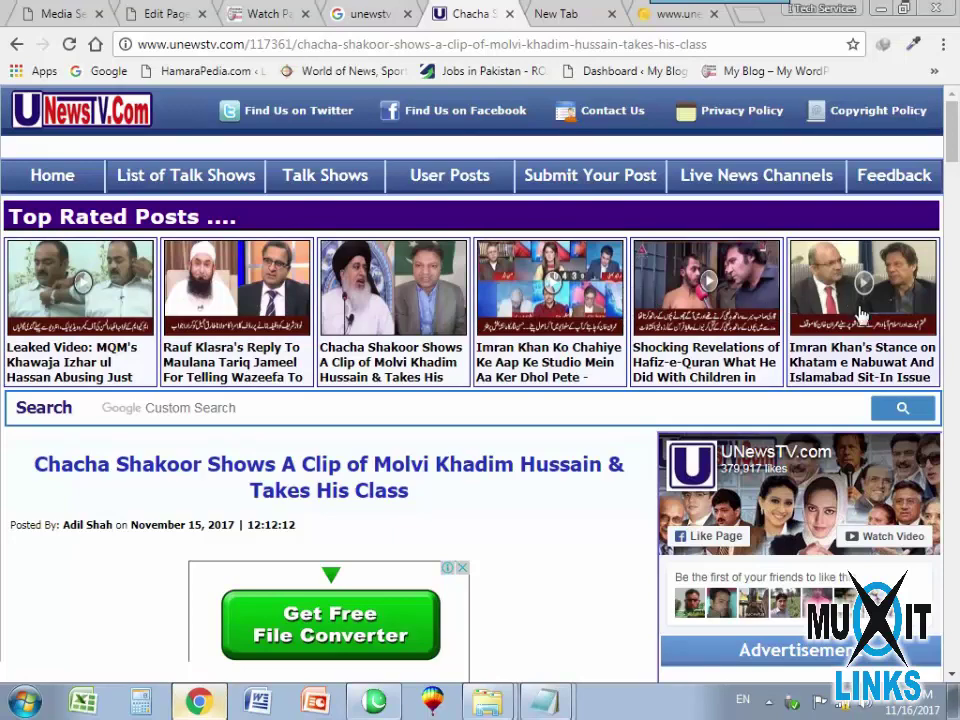
{"action": "scroll", "coordinate": [860, 315], "scroll_direction": "down", "scroll_amount": 2}
{"action": "scroll", "coordinate": [797, 137], "scroll_direction": "down", "scroll_amount": 4}
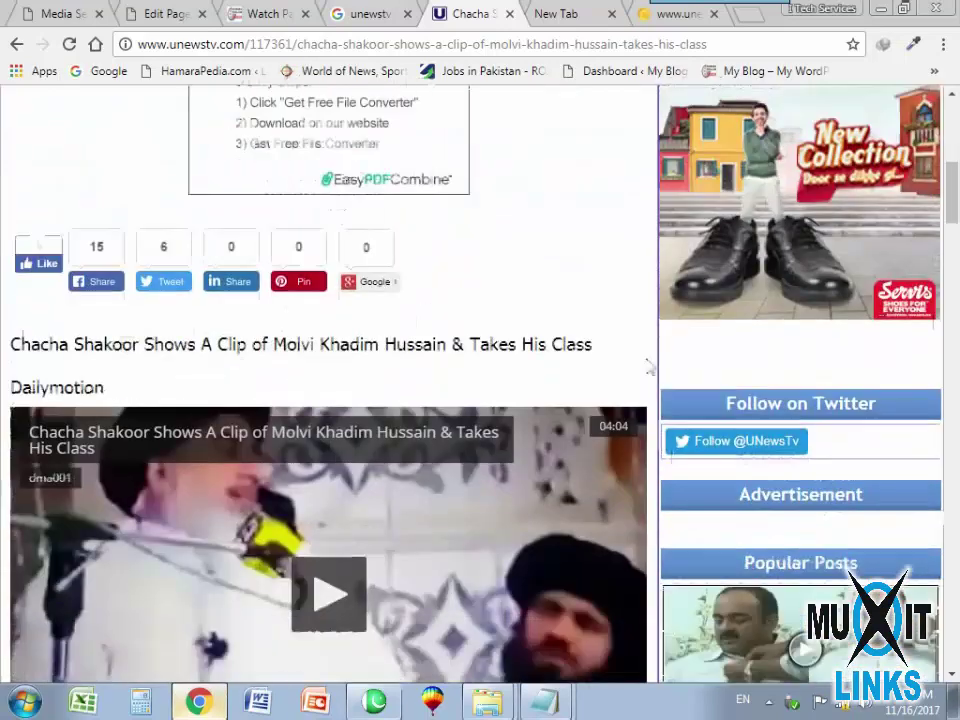
{"action": "scroll", "coordinate": [650, 368], "scroll_direction": "down", "scroll_amount": 3}
{"action": "scroll", "coordinate": [446, 364], "scroll_direction": "down", "scroll_amount": 1}
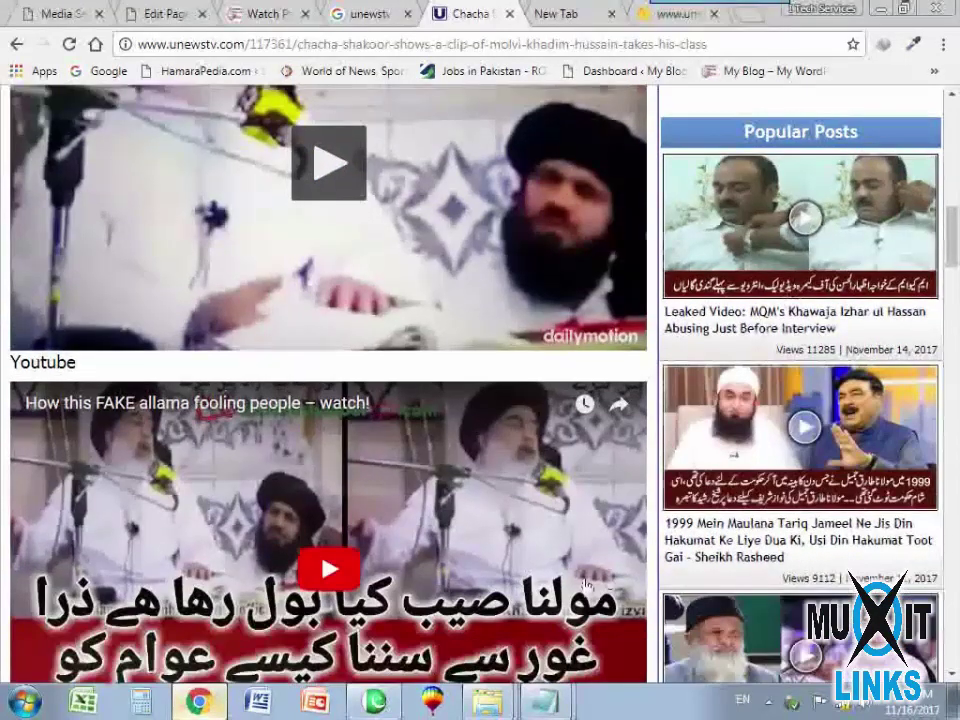
{"action": "scroll", "coordinate": [570, 578], "scroll_direction": "down", "scroll_amount": 15}
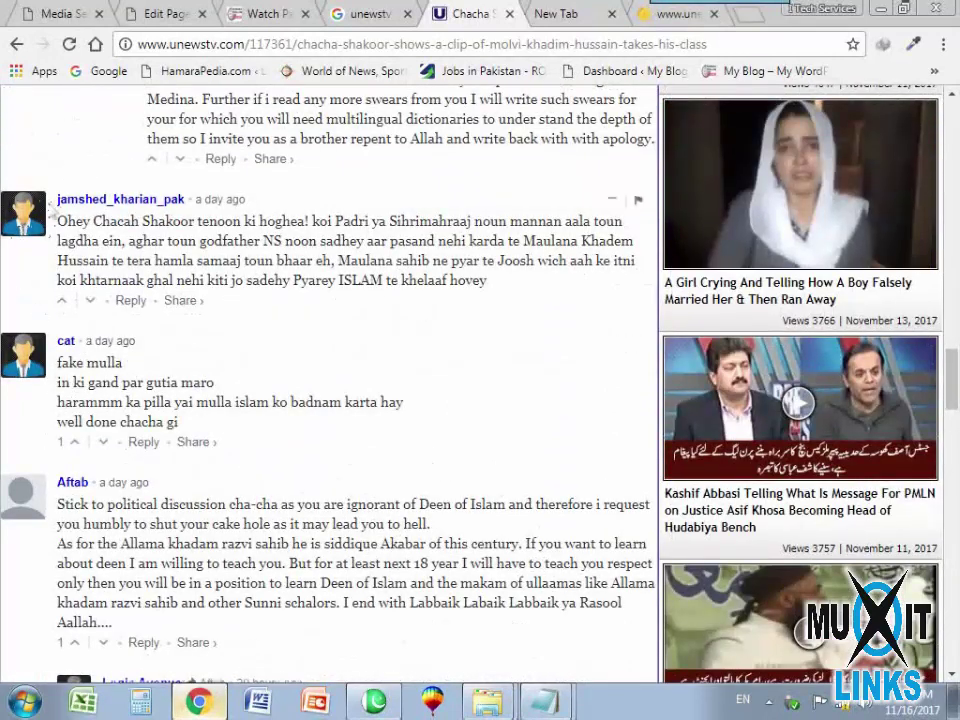
{"action": "mouse_move", "coordinate": [41, 205]}
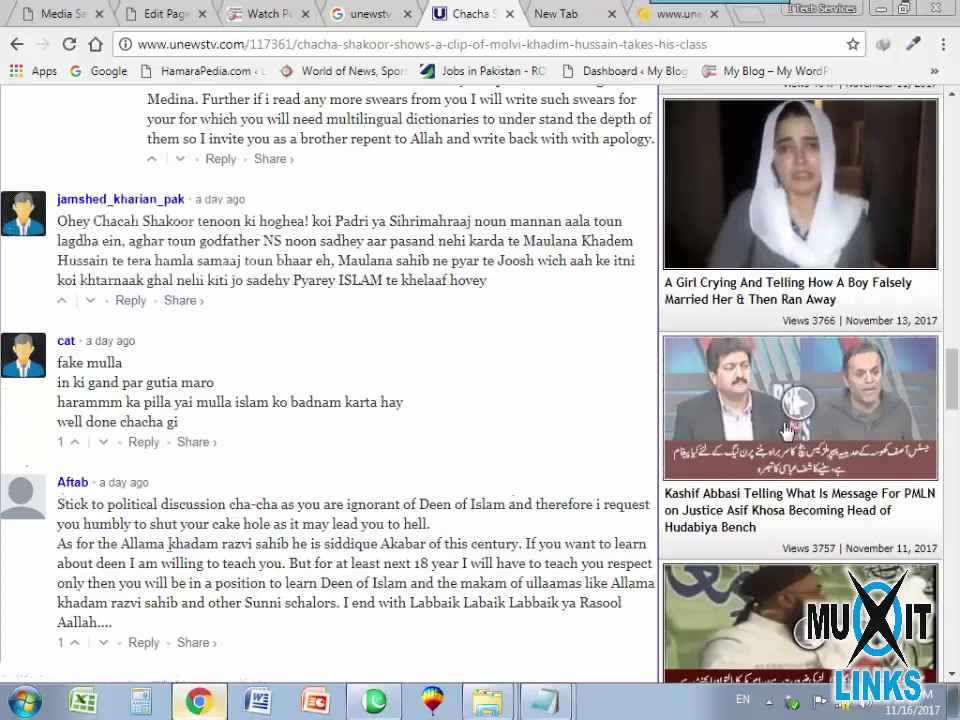
{"action": "scroll", "coordinate": [553, 424], "scroll_direction": "down", "scroll_amount": 10}
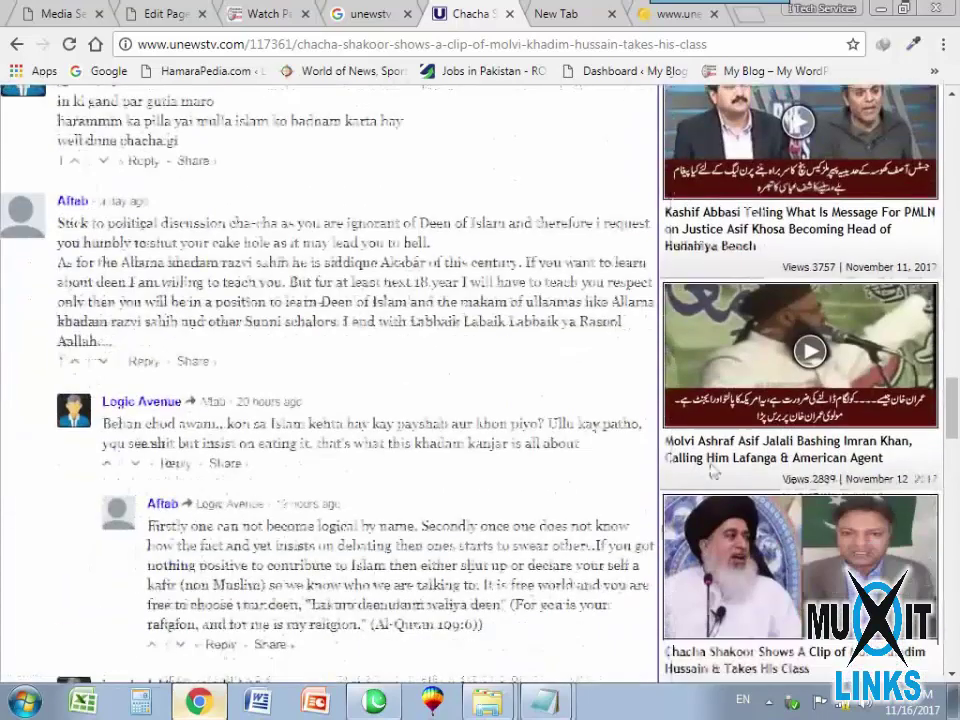
{"action": "scroll", "coordinate": [632, 471], "scroll_direction": "down", "scroll_amount": 5}
{"action": "scroll", "coordinate": [392, 500], "scroll_direction": "down", "scroll_amount": 10}
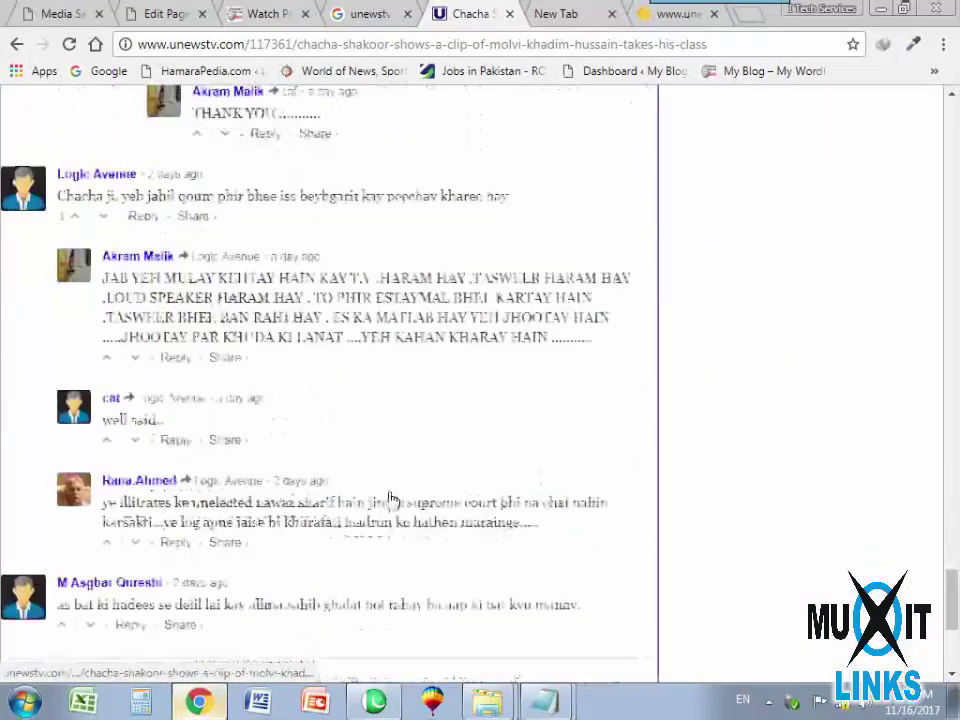
{"action": "scroll", "coordinate": [568, 317], "scroll_direction": "up", "scroll_amount": 10}
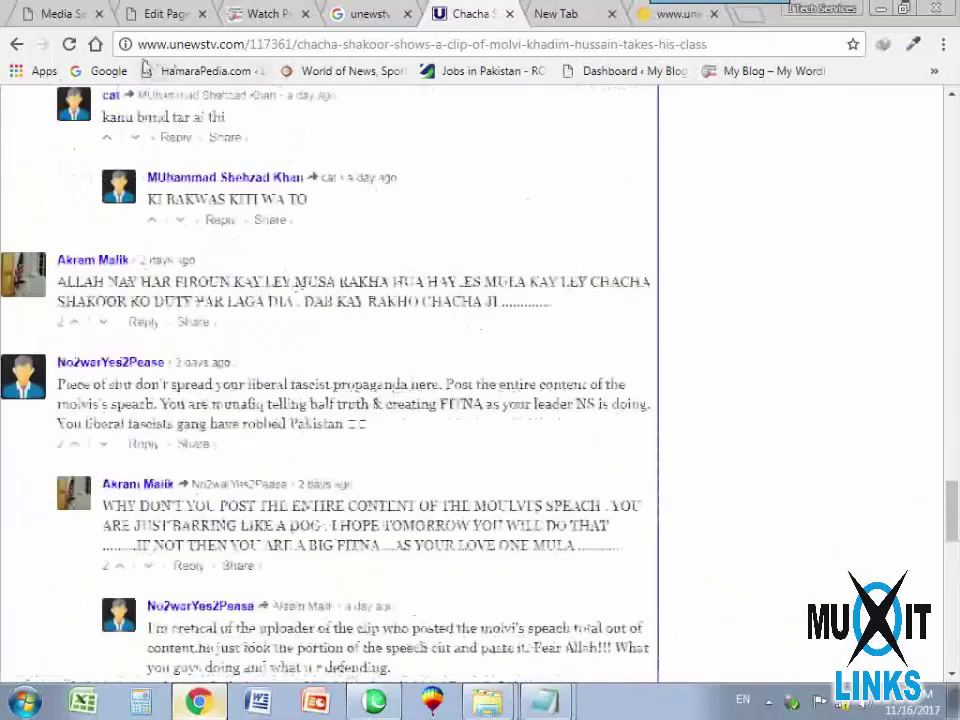
Return to the Media settings and save them, and open the common URL options in the Permalink settings.
{"action": "left_click", "coordinate": [55, 10]}
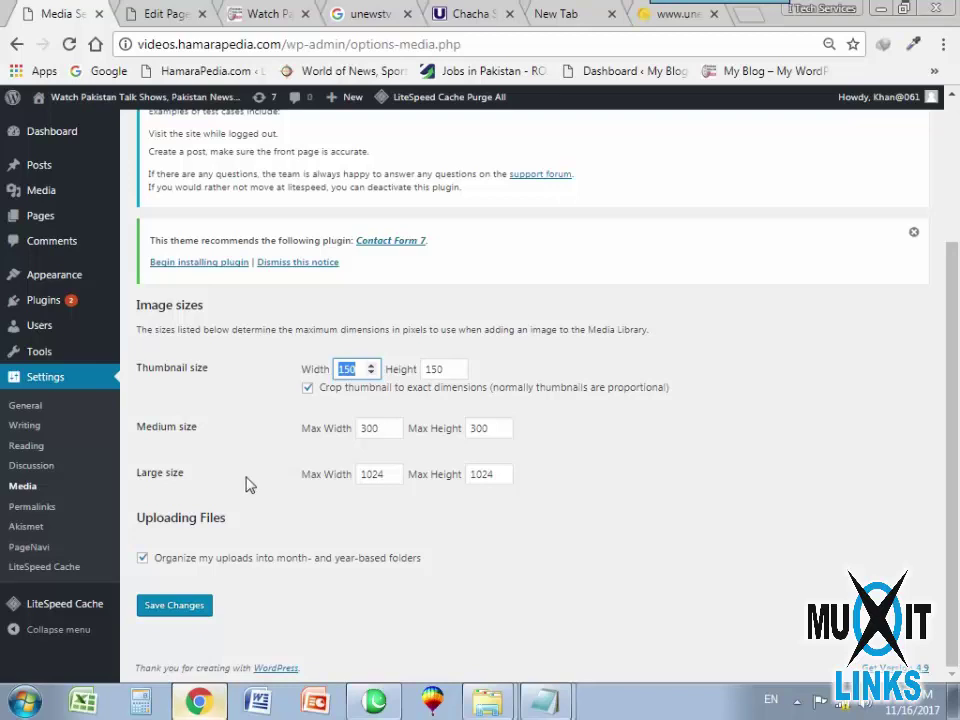
{"action": "left_click", "coordinate": [170, 607]}
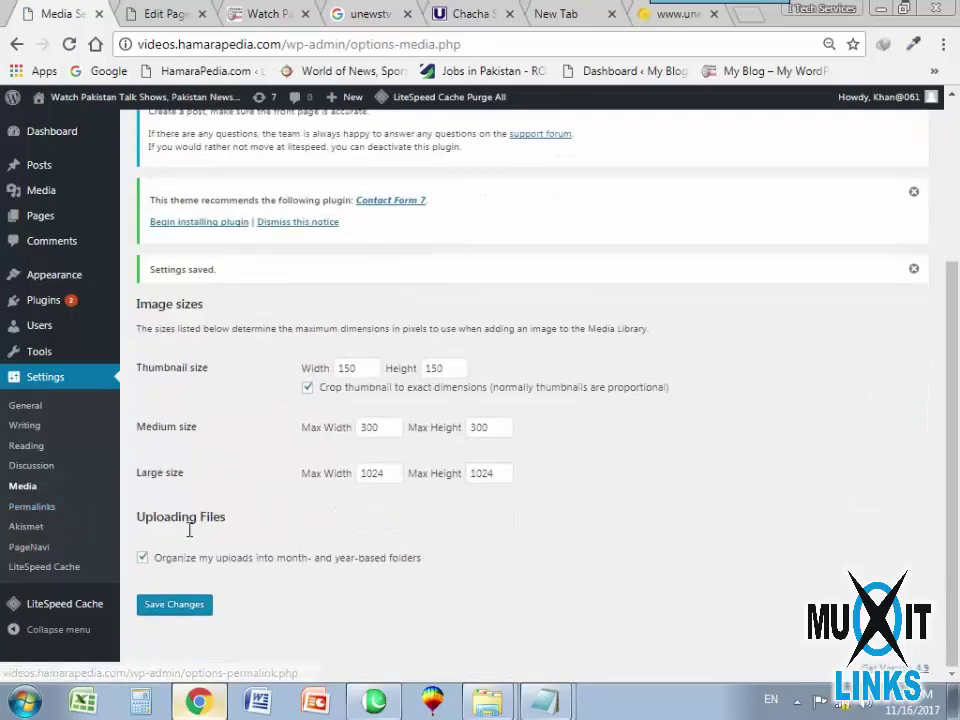
{"action": "left_click", "coordinate": [38, 510]}
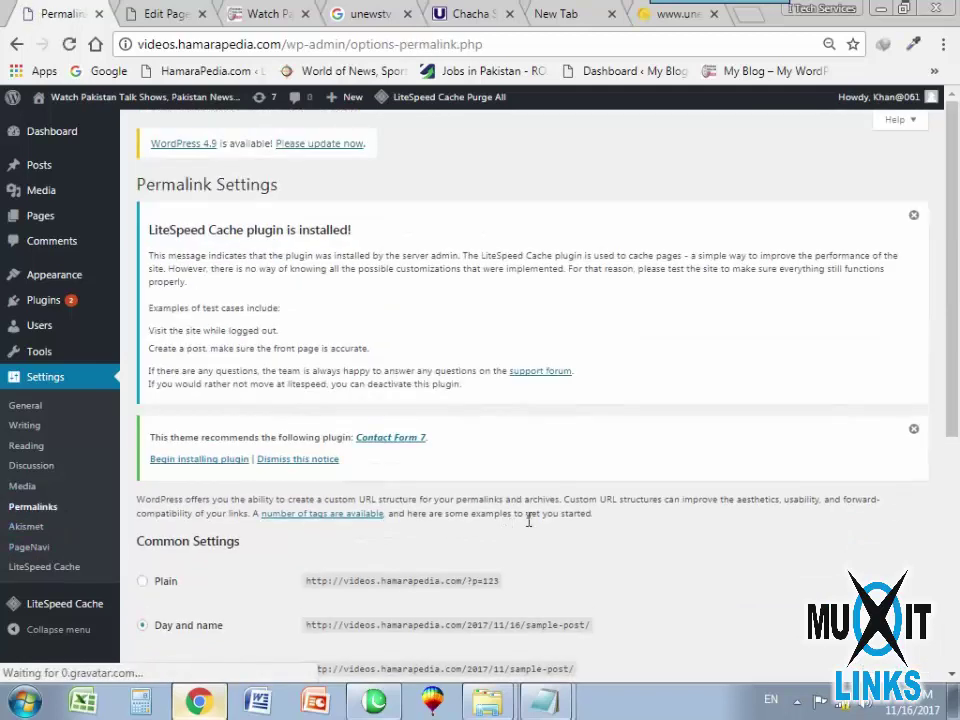
{"action": "scroll", "coordinate": [410, 425], "scroll_direction": "down", "scroll_amount": 3}
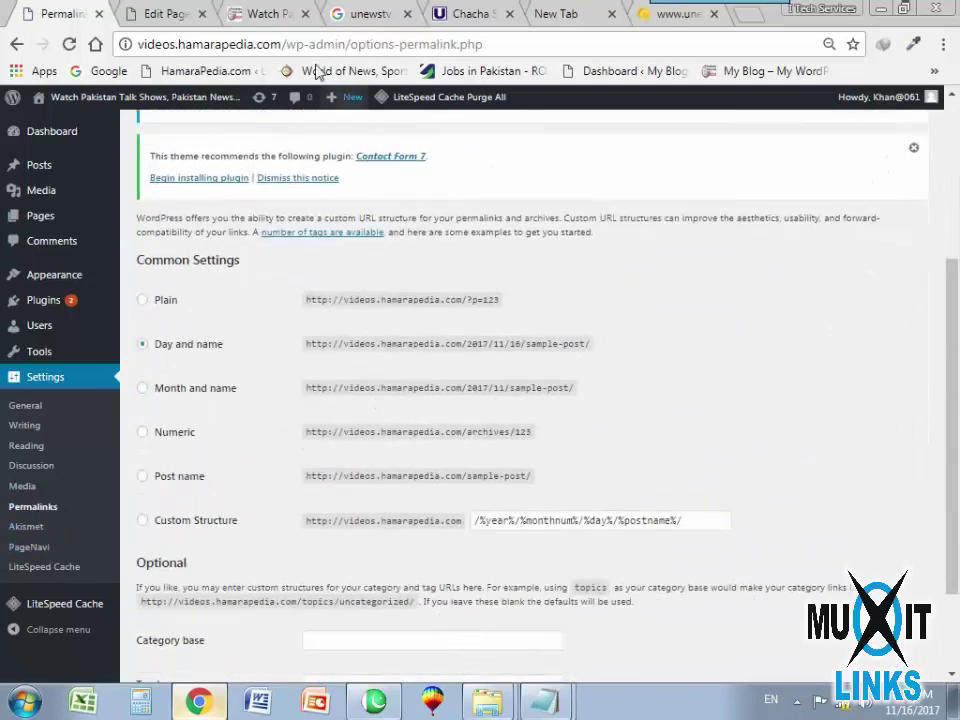
Check the blog's front page address, and examine the numeric part and the title part of the UNewsTV article's URL.
{"action": "left_click", "coordinate": [268, 14]}
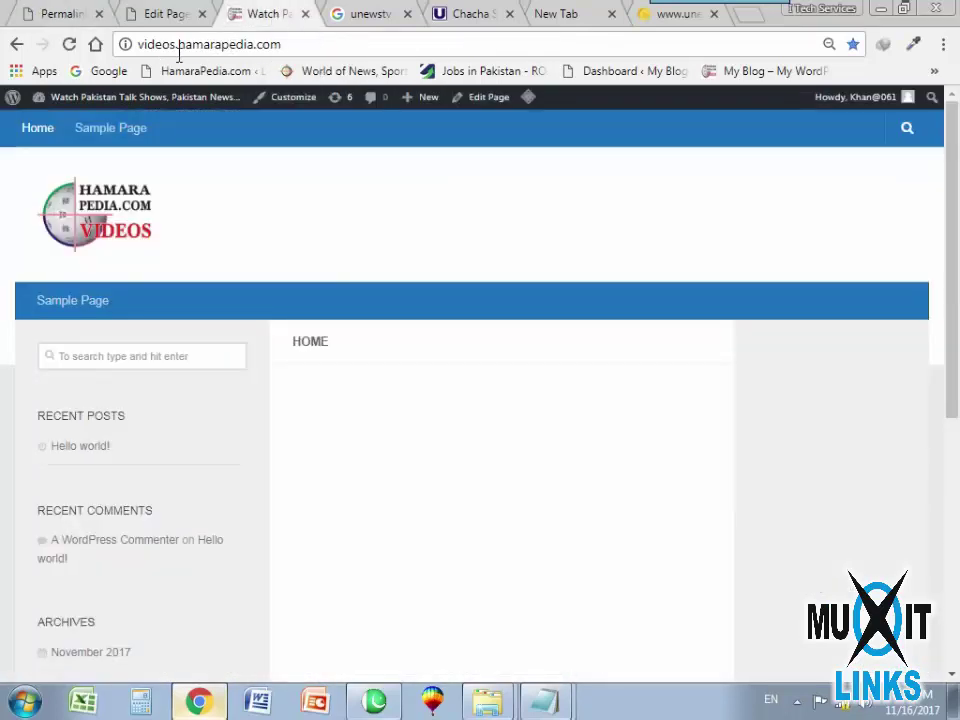
{"action": "left_click", "coordinate": [371, 18]}
{"action": "left_click", "coordinate": [470, 17]}
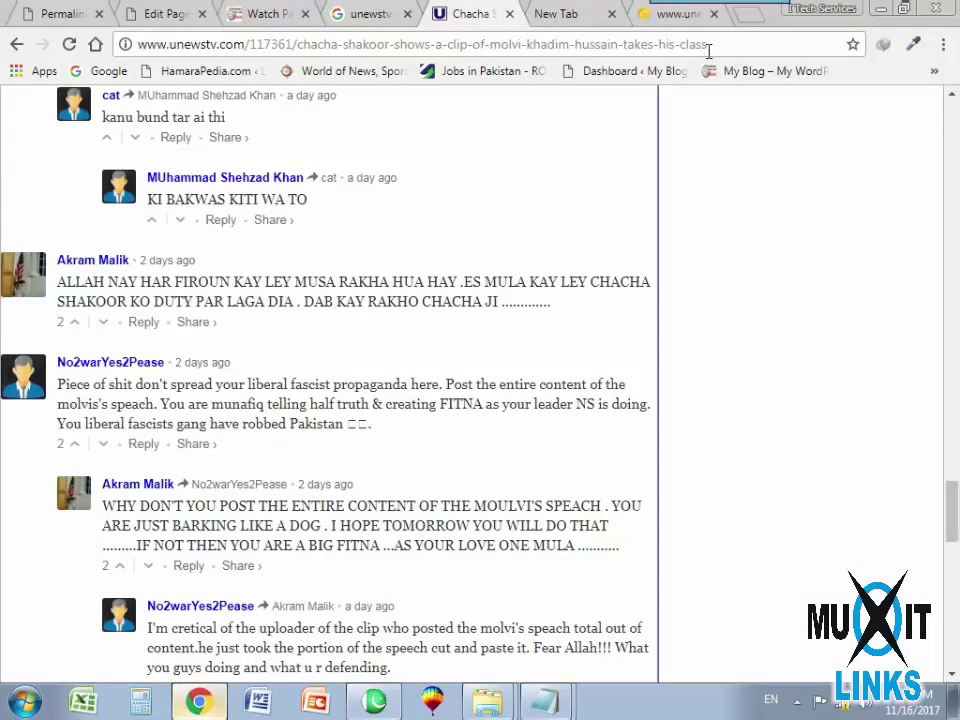
{"action": "double_click", "coordinate": [260, 44]}
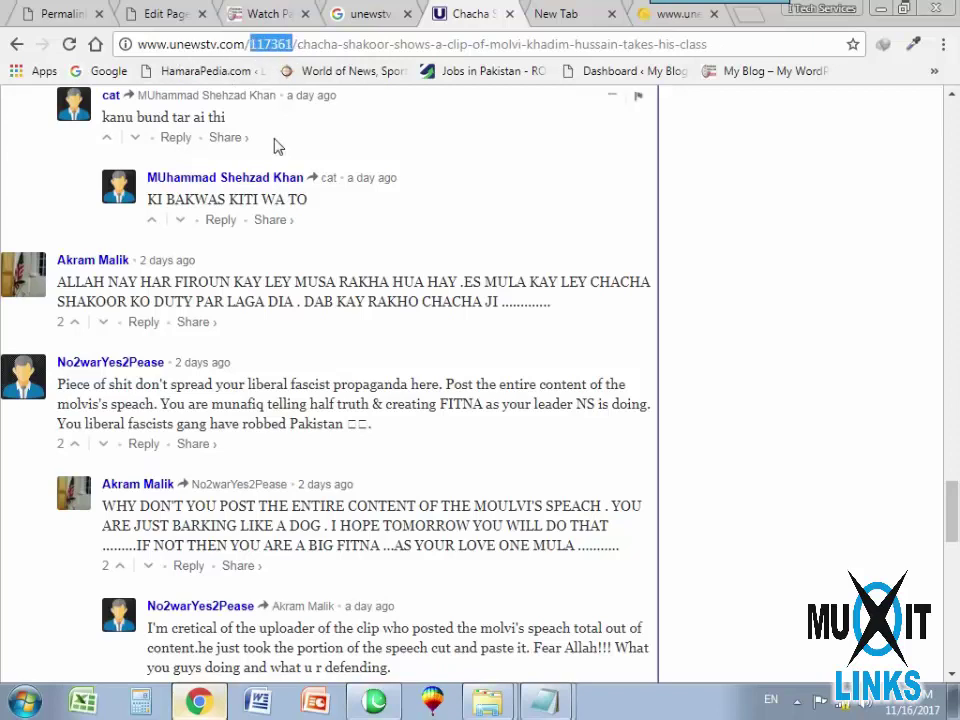
{"action": "left_click_drag", "start_coordinate": [298, 44], "coordinate": [726, 49]}
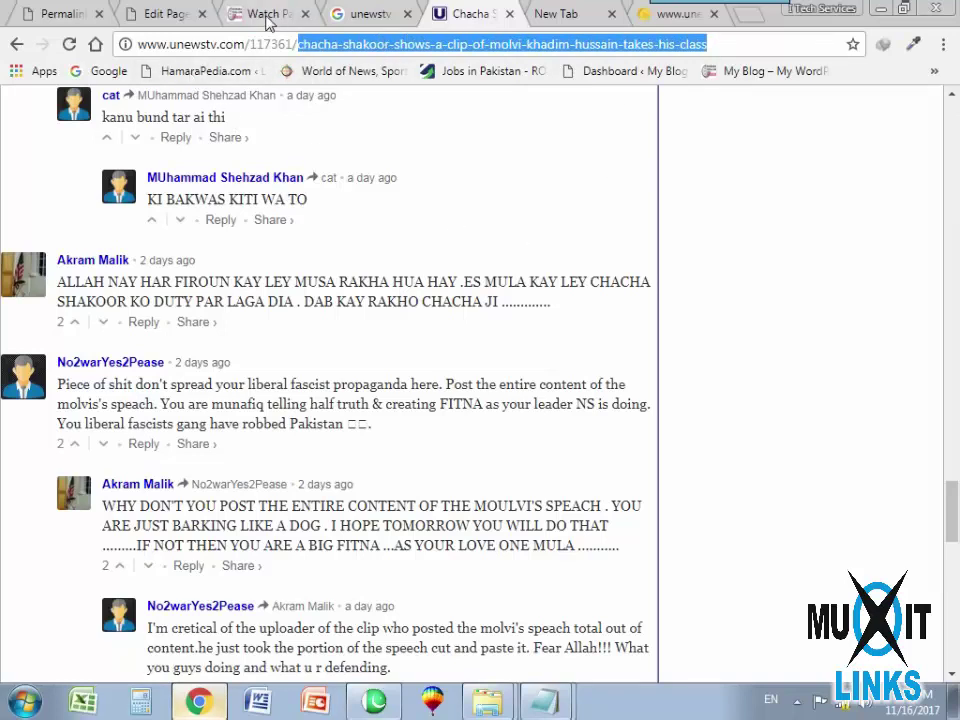
Set the blog's permalink structure to Post name, review its sample-post URL, and save the Permalink settings.
{"action": "left_click", "coordinate": [64, 15]}
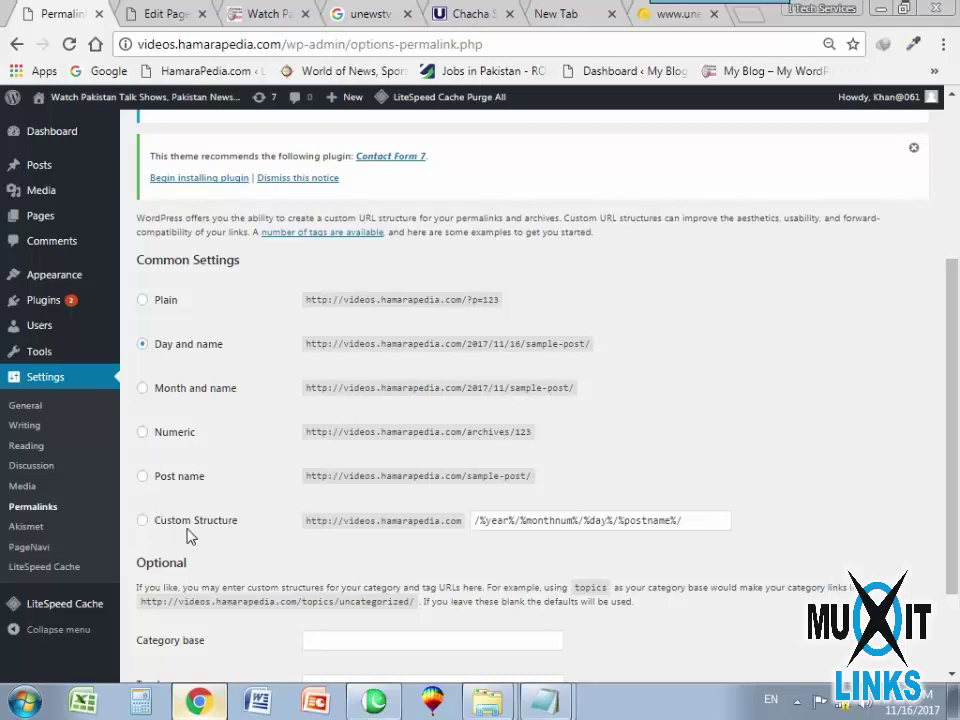
{"action": "left_click", "coordinate": [143, 477]}
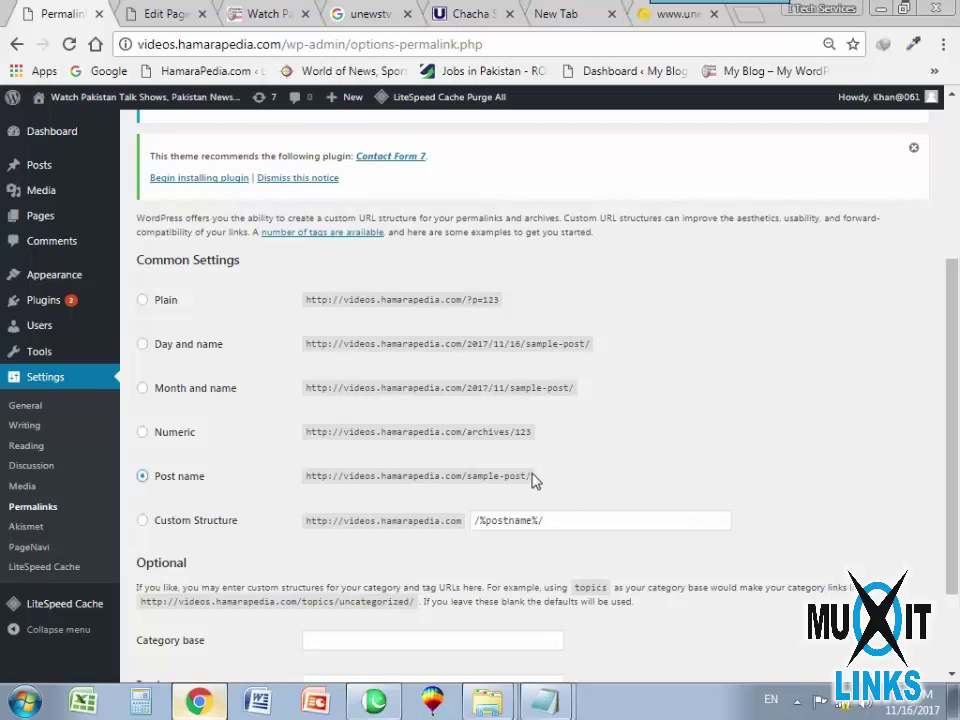
{"action": "left_click_drag", "start_coordinate": [535, 481], "coordinate": [312, 489]}
{"action": "left_click", "coordinate": [464, 489]}
{"action": "left_click_drag", "start_coordinate": [462, 482], "coordinate": [548, 482]}
{"action": "left_click", "coordinate": [485, 491]}
{"action": "left_click_drag", "start_coordinate": [467, 479], "coordinate": [531, 486]}
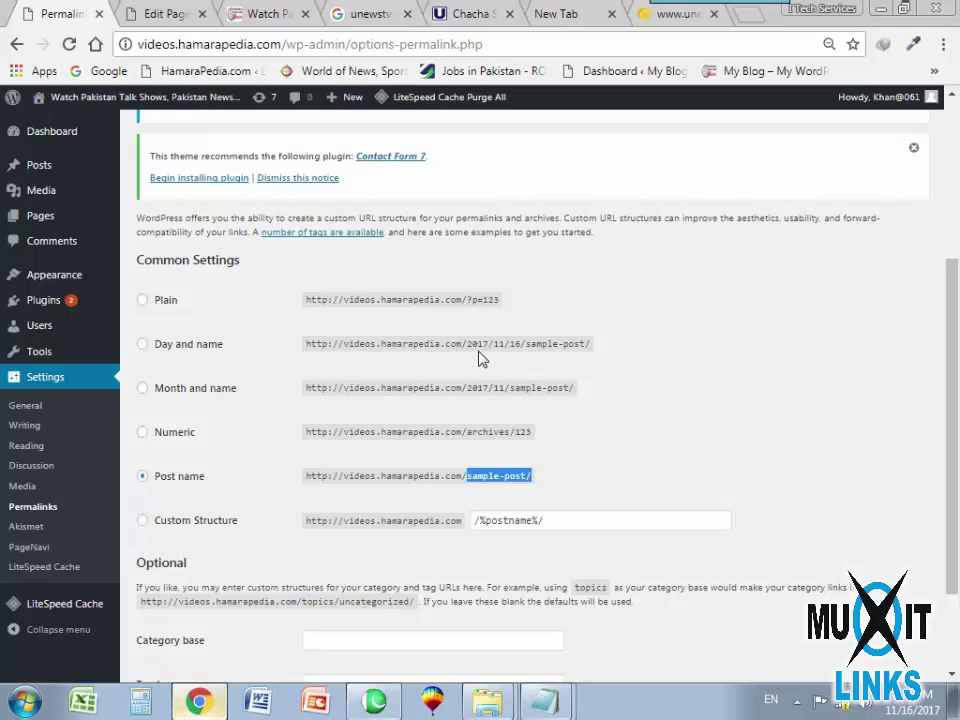
{"action": "scroll", "coordinate": [423, 447], "scroll_direction": "down", "scroll_amount": 2}
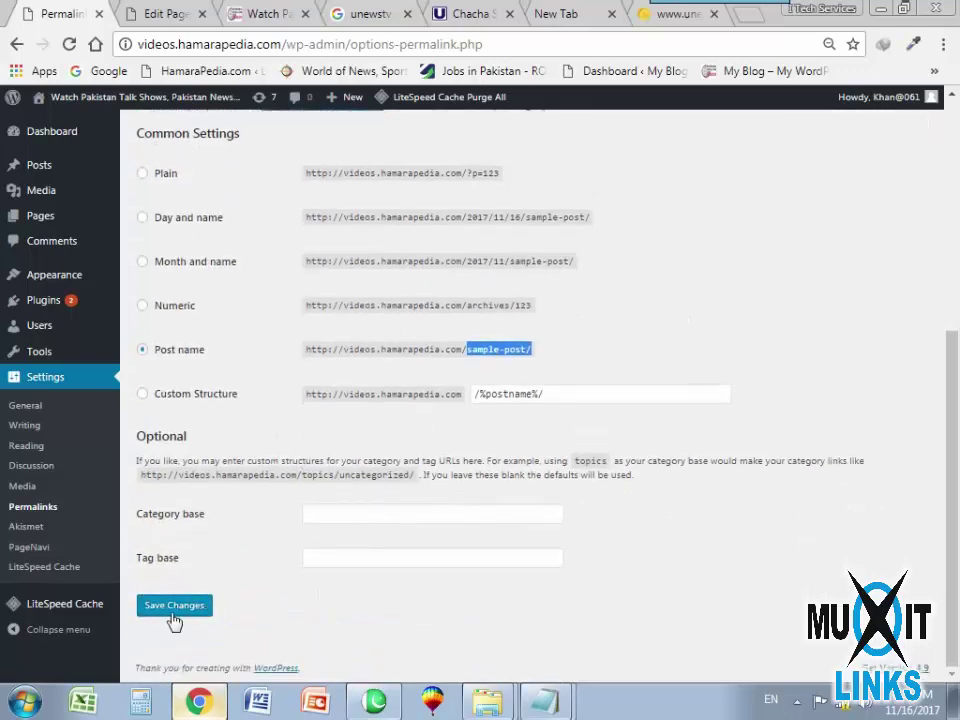
{"action": "left_click", "coordinate": [188, 609]}
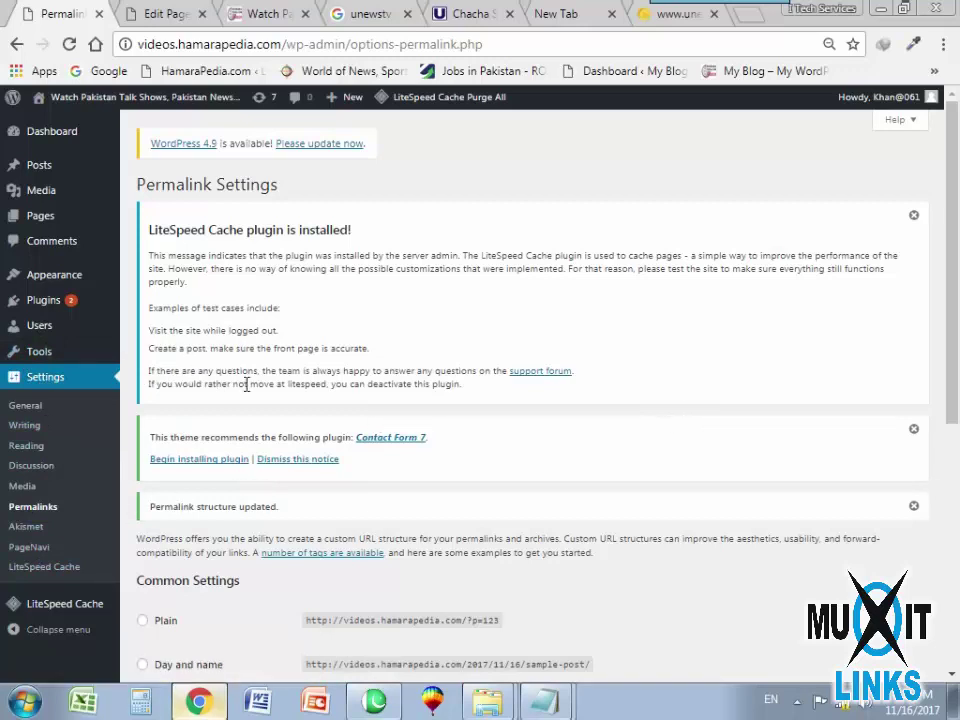
{"action": "mouse_move", "coordinate": [78, 272]}
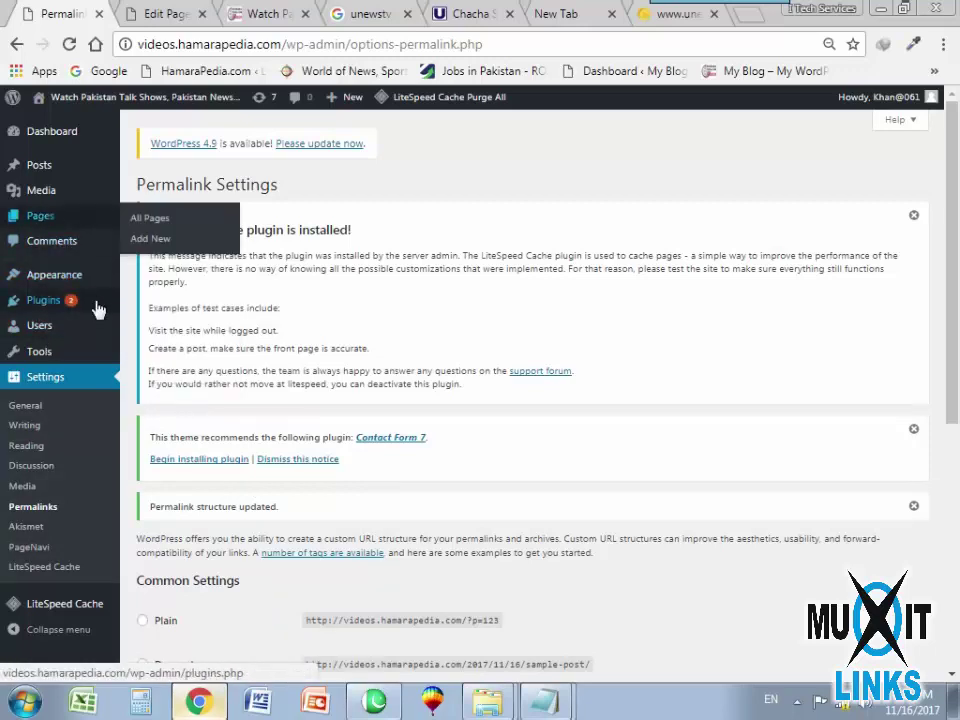
{"action": "mouse_move", "coordinate": [38, 355]}
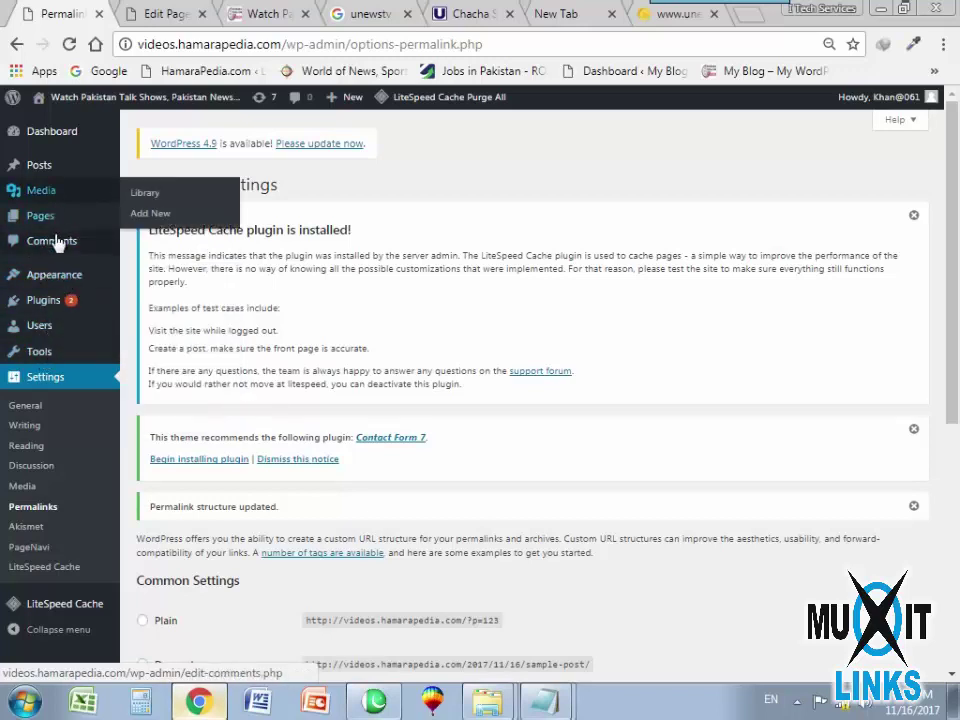
{"action": "mouse_move", "coordinate": [55, 336]}
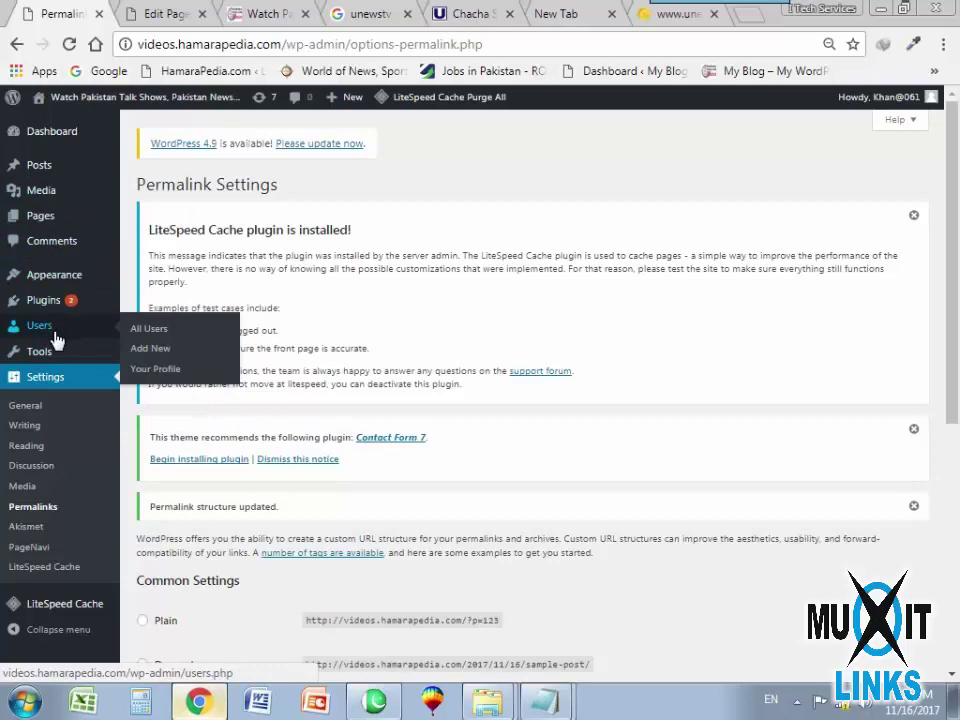
Go back to the UNewsTV article and look over its page layout up to the site navigation and Top Rated Posts.
{"action": "left_click", "coordinate": [470, 14]}
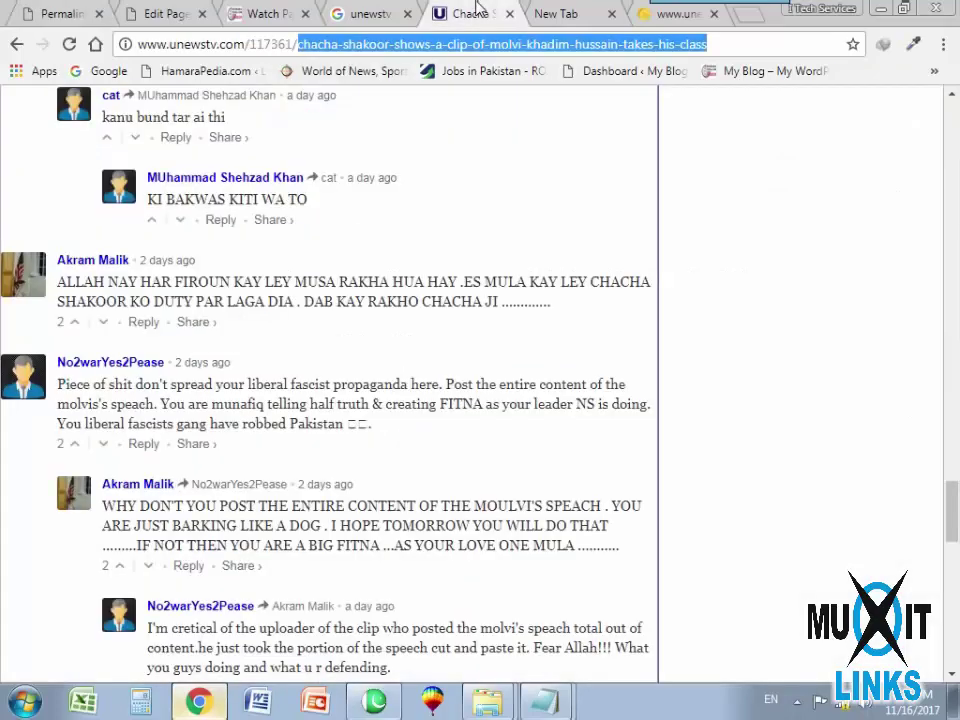
{"action": "scroll", "coordinate": [444, 359], "scroll_direction": "up", "scroll_amount": 20}
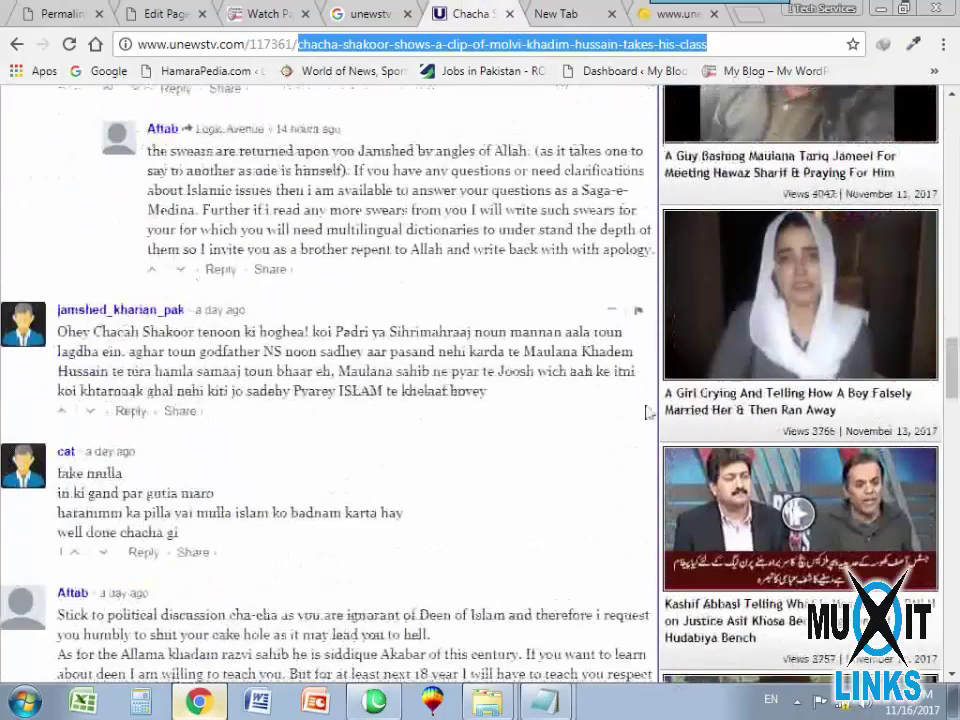
{"action": "scroll", "coordinate": [607, 378], "scroll_direction": "up", "scroll_amount": 10}
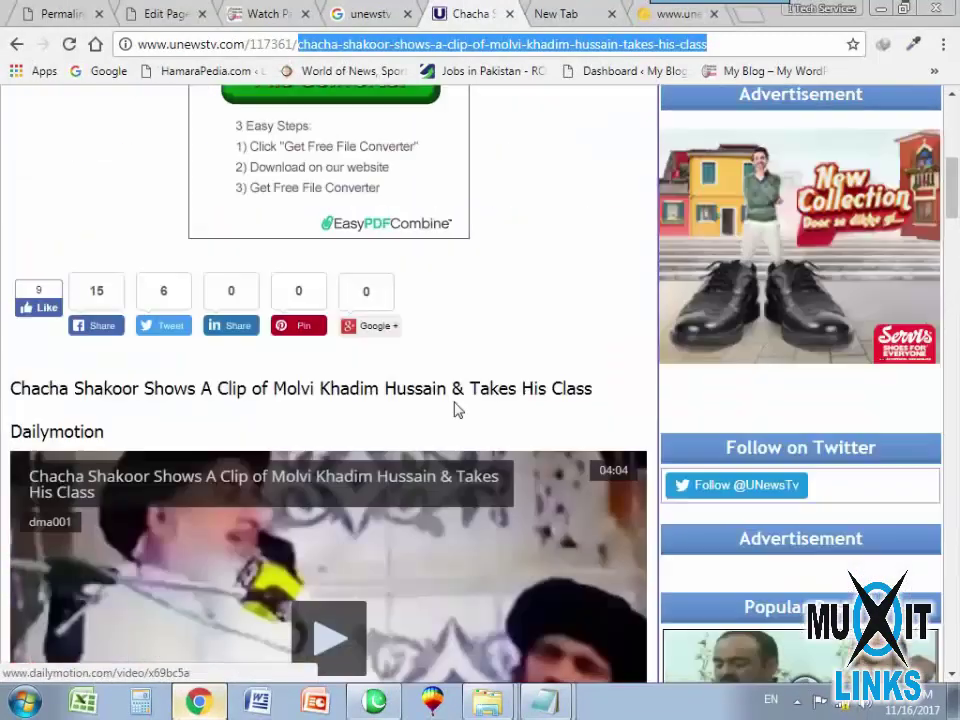
{"action": "scroll", "coordinate": [283, 452], "scroll_direction": "up", "scroll_amount": 5}
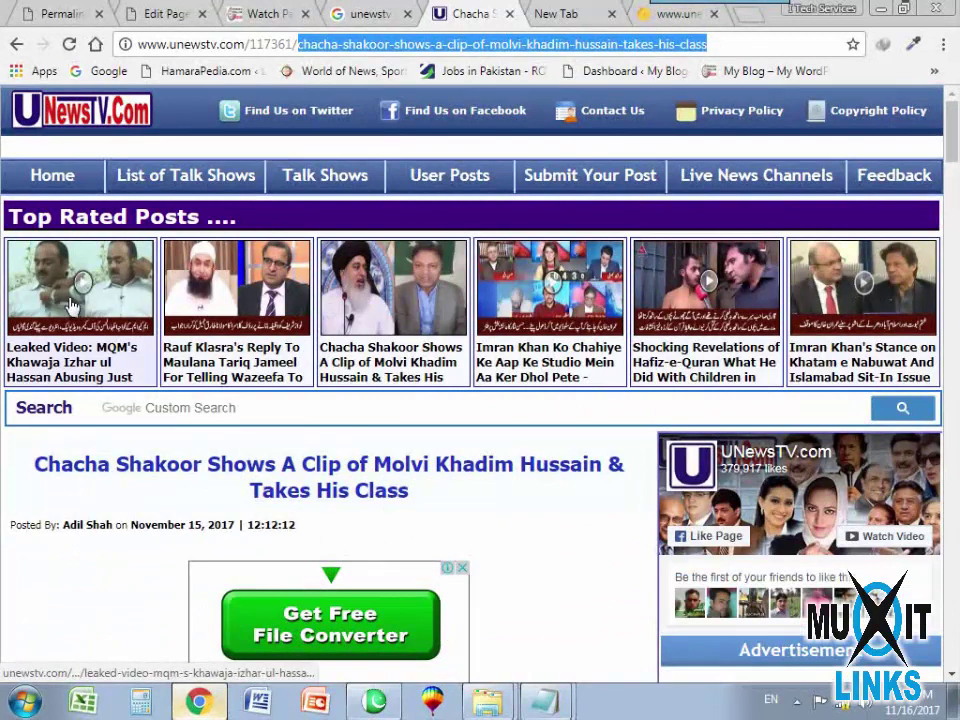
Open the video blog's installed plugins list, look through its entries, and switch to the blank browser tab.
{"action": "left_click", "coordinate": [55, 13]}
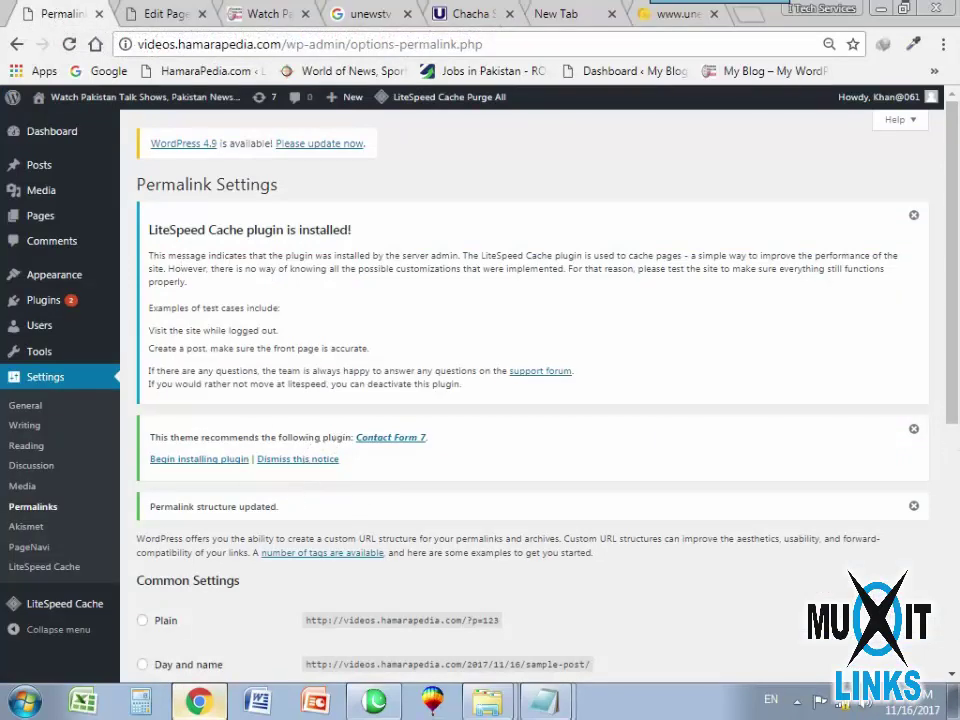
{"action": "left_click", "coordinate": [918, 436]}
{"action": "scroll", "coordinate": [236, 461], "scroll_direction": "down", "scroll_amount": 3}
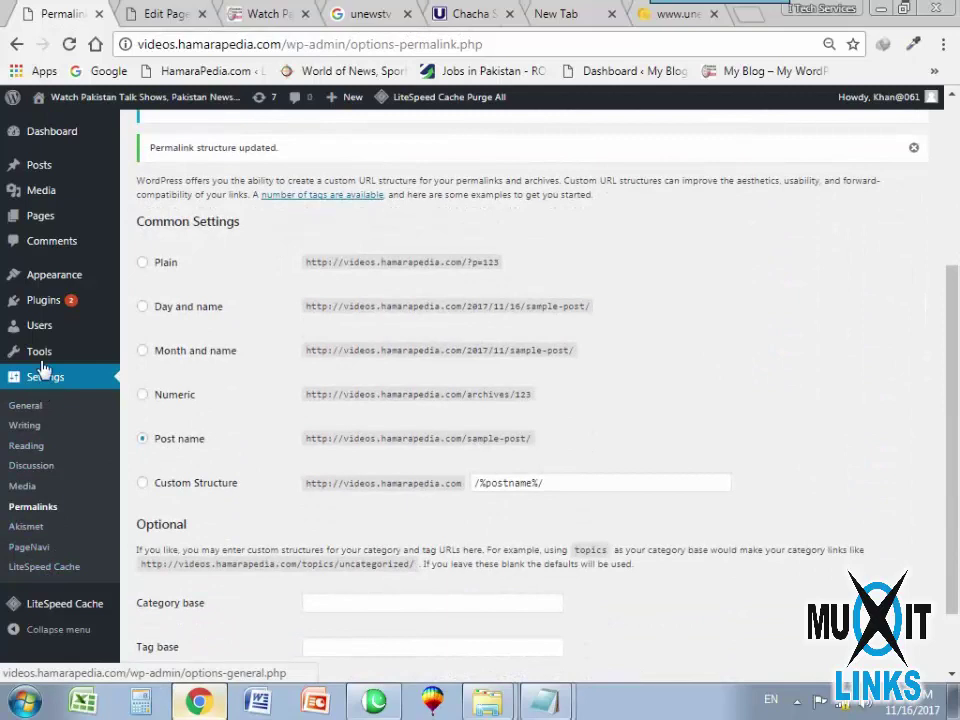
{"action": "mouse_move", "coordinate": [44, 311]}
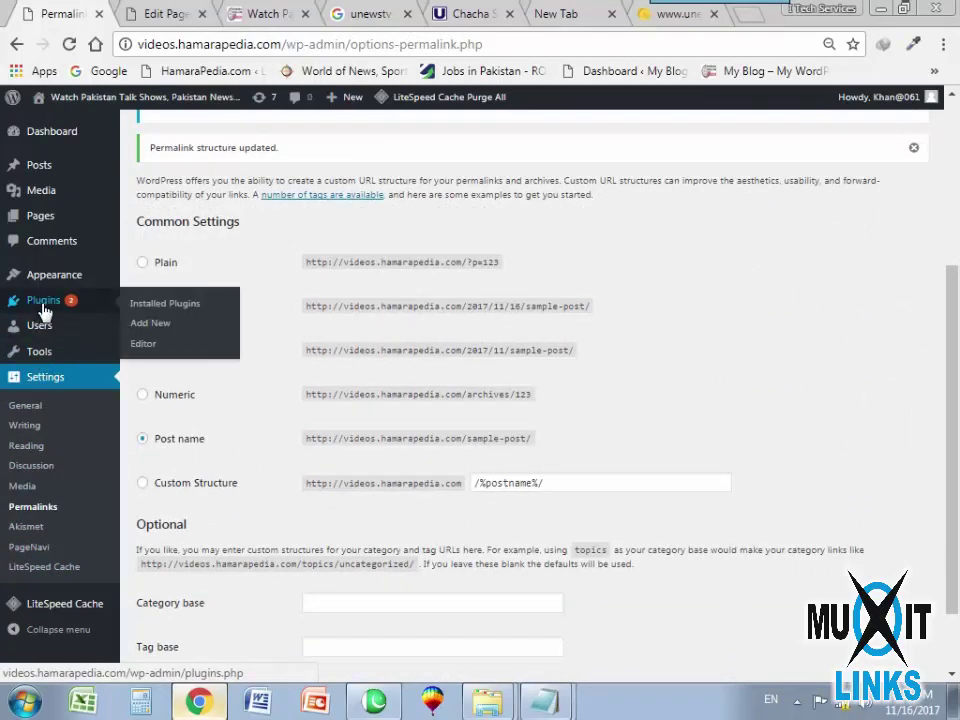
{"action": "left_click", "coordinate": [150, 305]}
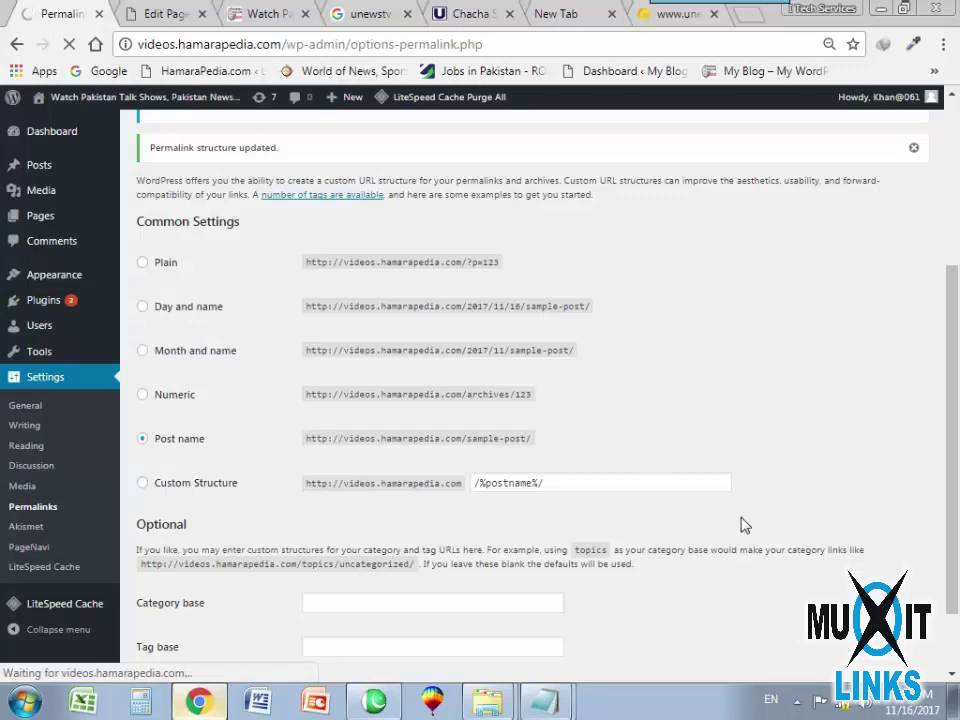
{"action": "scroll", "coordinate": [729, 446], "scroll_direction": "down", "scroll_amount": 4}
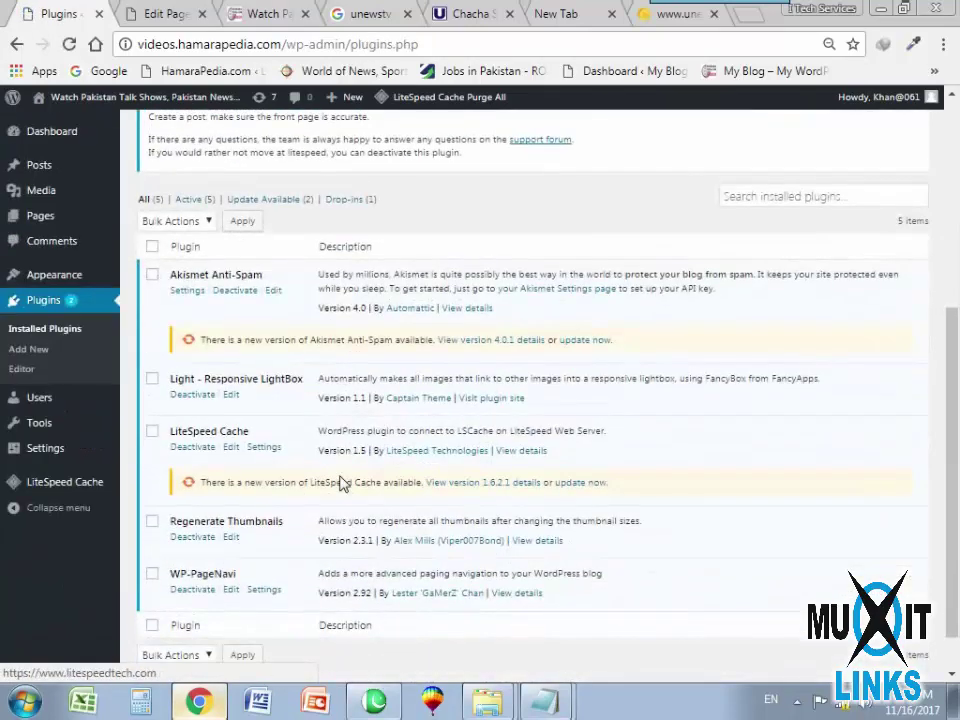
{"action": "scroll", "coordinate": [293, 482], "scroll_direction": "down", "scroll_amount": 1}
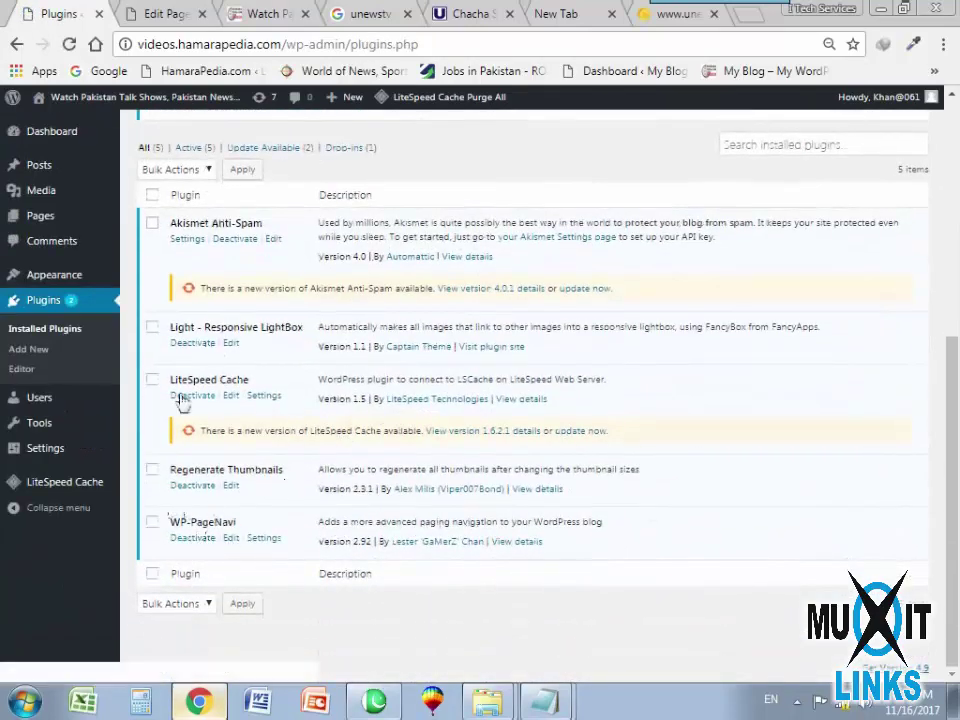
{"action": "scroll", "coordinate": [360, 583], "scroll_direction": "up", "scroll_amount": 4}
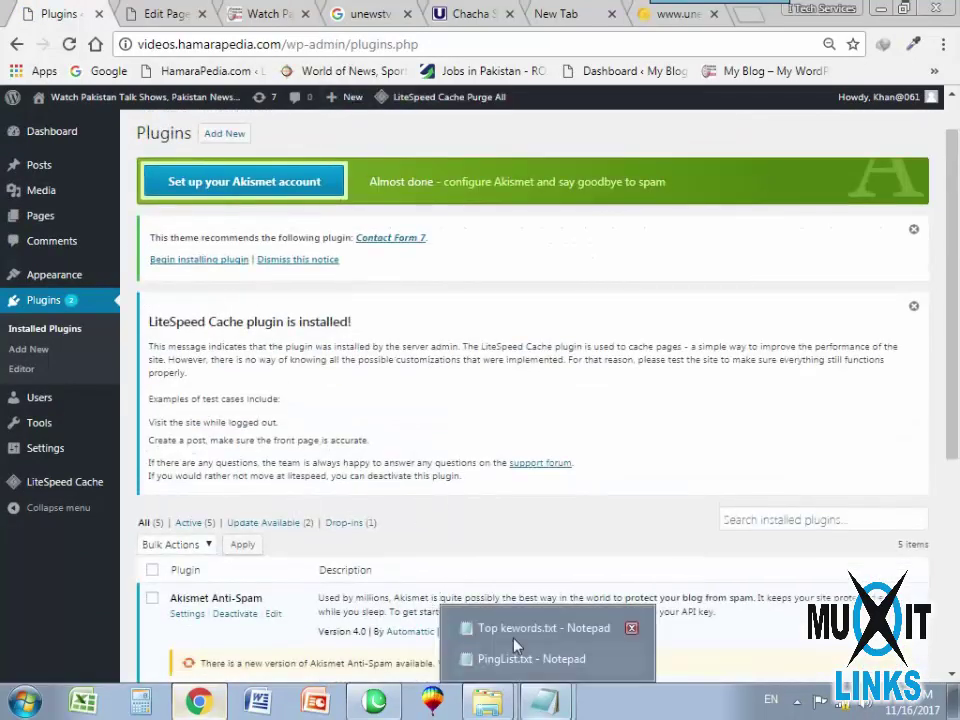
{"action": "scroll", "coordinate": [248, 507], "scroll_direction": "down", "scroll_amount": 1}
{"action": "mouse_move", "coordinate": [545, 706]}
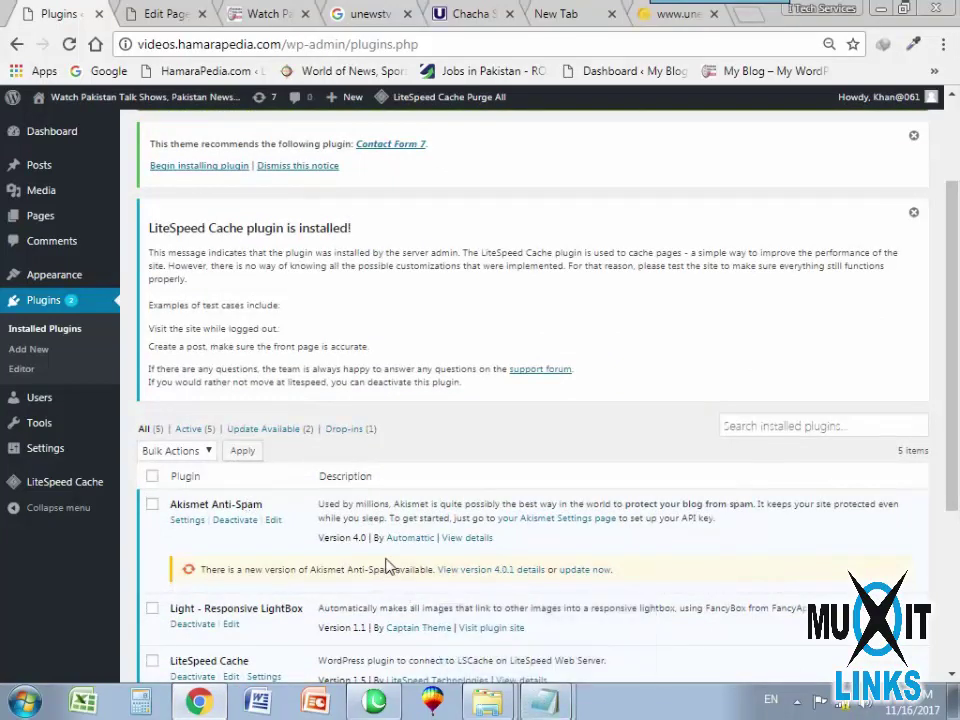
{"action": "left_click", "coordinate": [255, 12]}
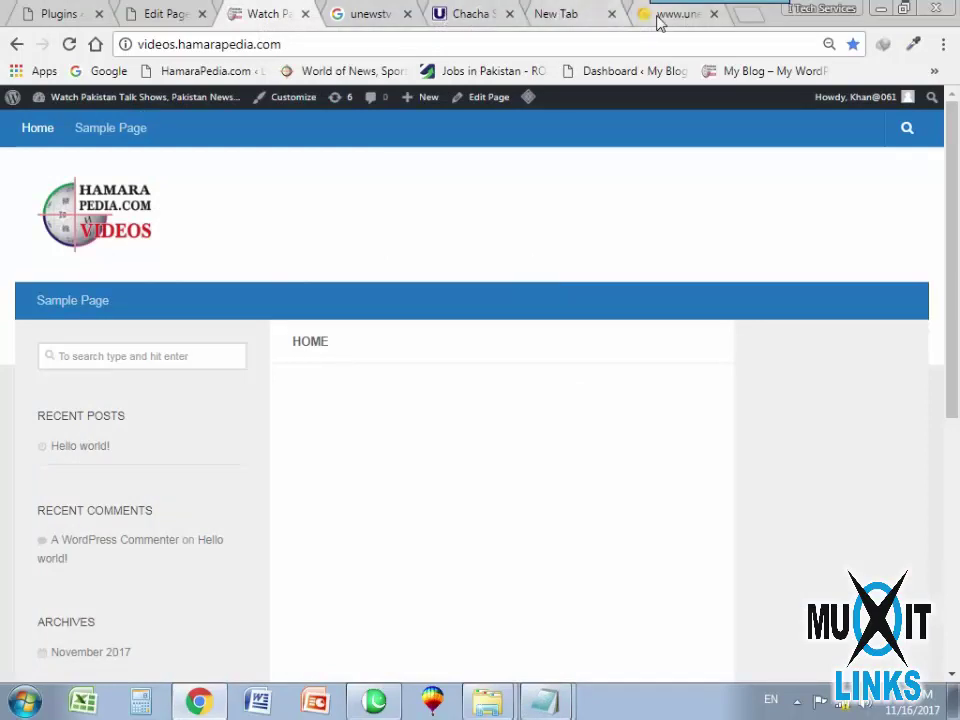
{"action": "left_click", "coordinate": [556, 14]}
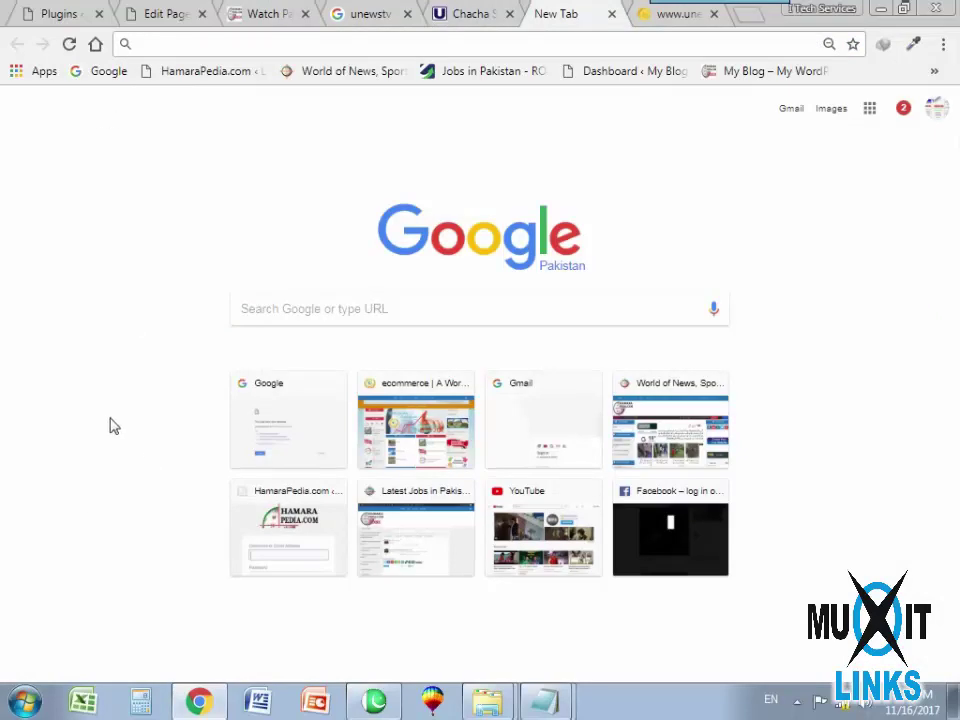
{"action": "left_click", "coordinate": [433, 702]}
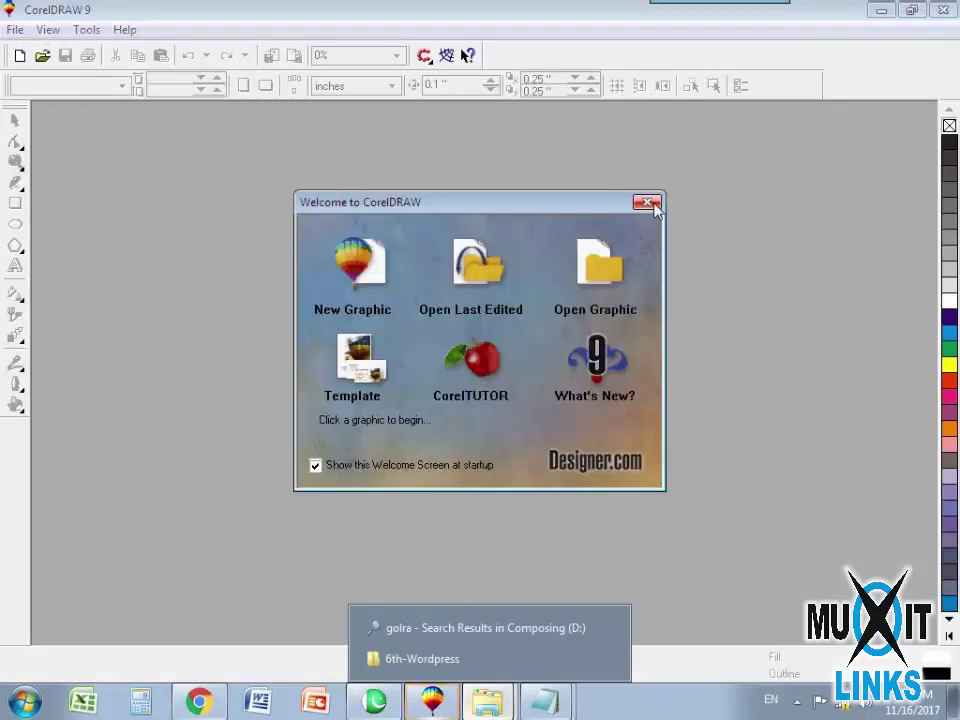
{"action": "left_click", "coordinate": [645, 201]}
{"action": "left_click", "coordinate": [944, 12]}
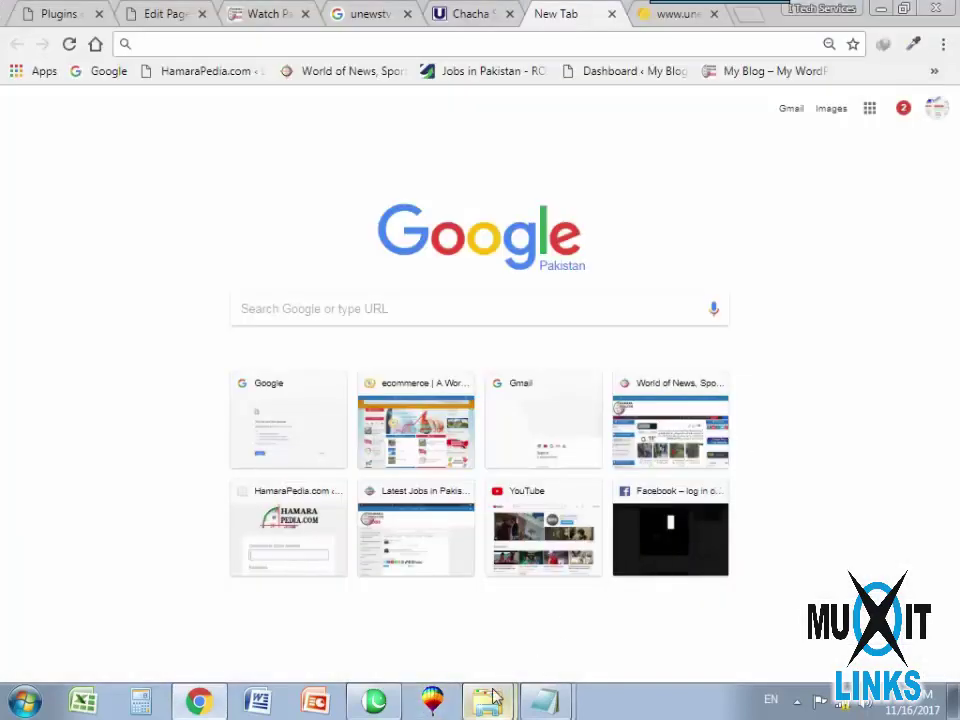
Switch to Windows Explorer, go back to the O E folder, and read Plugins Categorywise.txt in its Hamarapedia folder.
{"action": "mouse_move", "coordinate": [488, 702]}
{"action": "left_click", "coordinate": [428, 660]}
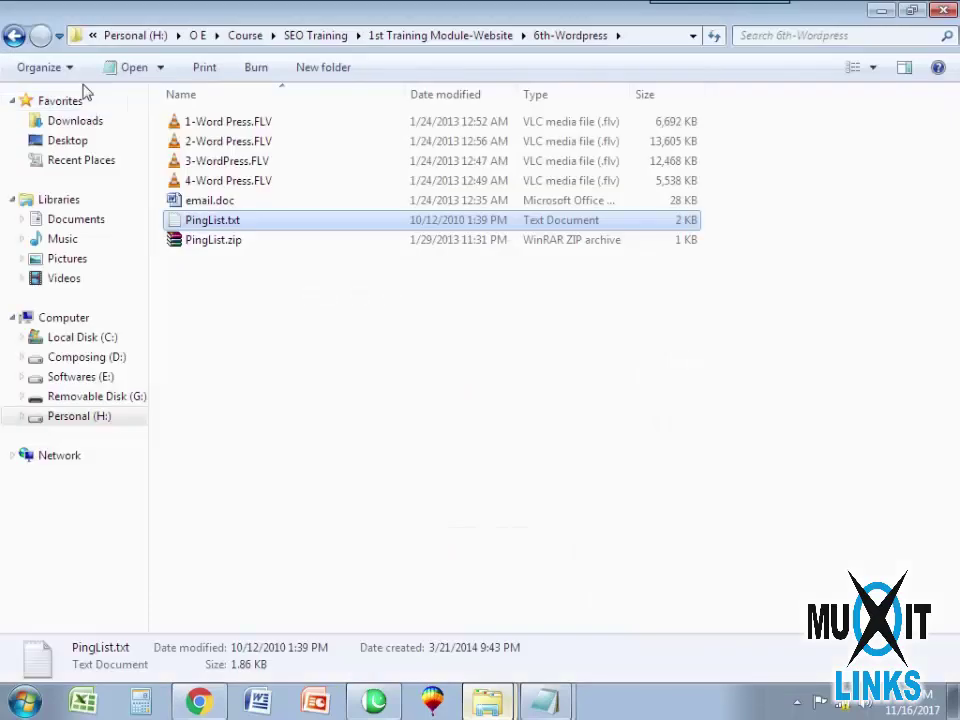
{"action": "left_click", "coordinate": [15, 38]}
{"action": "left_click", "coordinate": [15, 38]}
{"action": "left_click", "coordinate": [15, 38]}
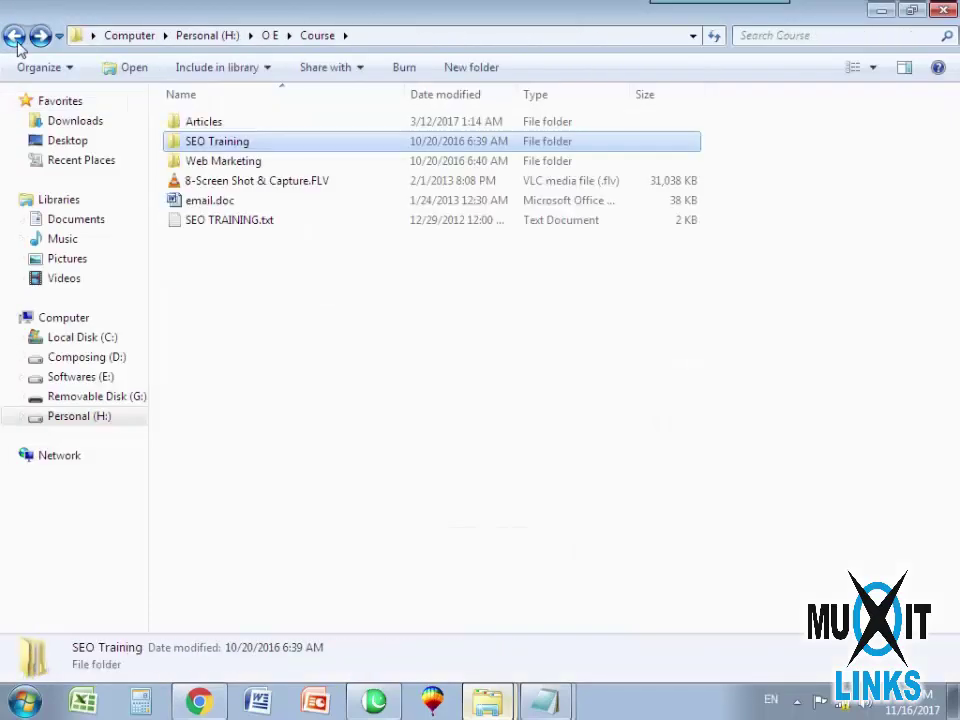
{"action": "left_click", "coordinate": [15, 38]}
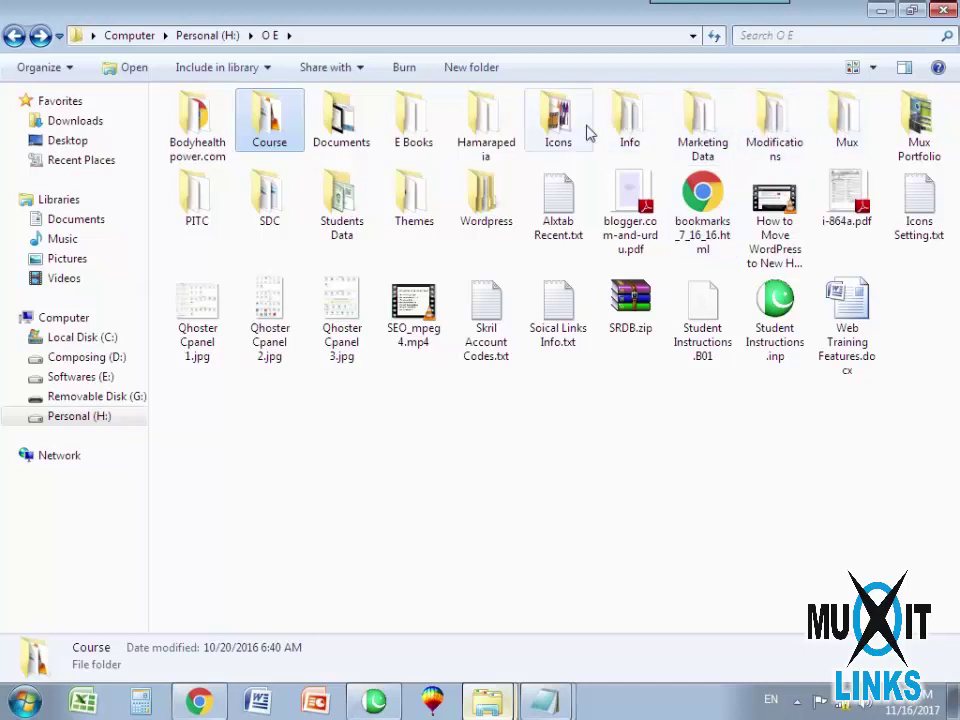
{"action": "double_click", "coordinate": [500, 126]}
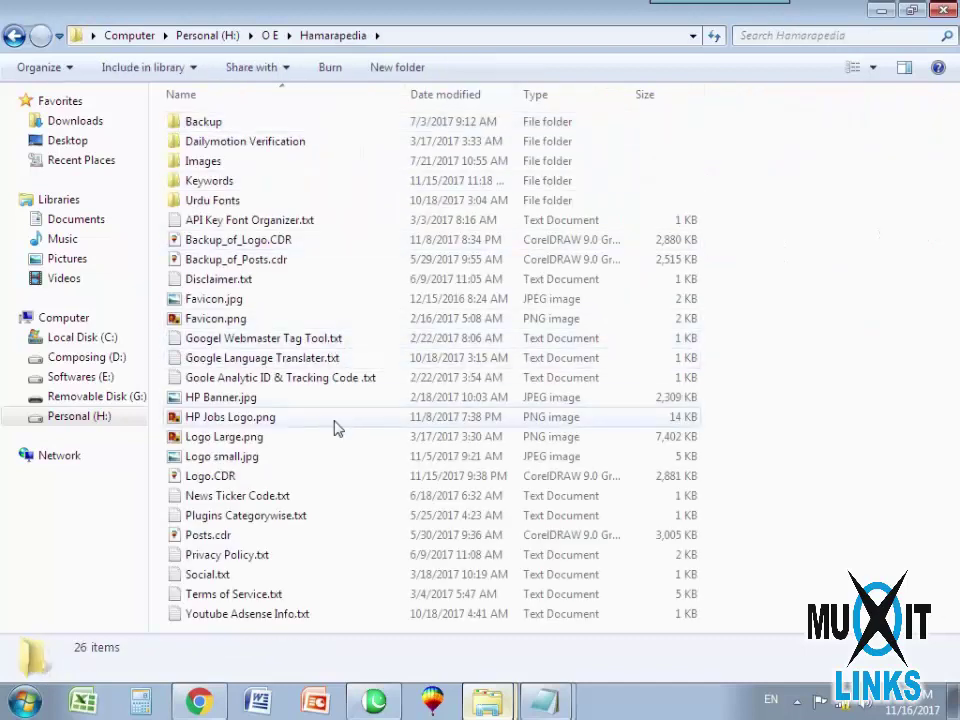
{"action": "double_click", "coordinate": [221, 518]}
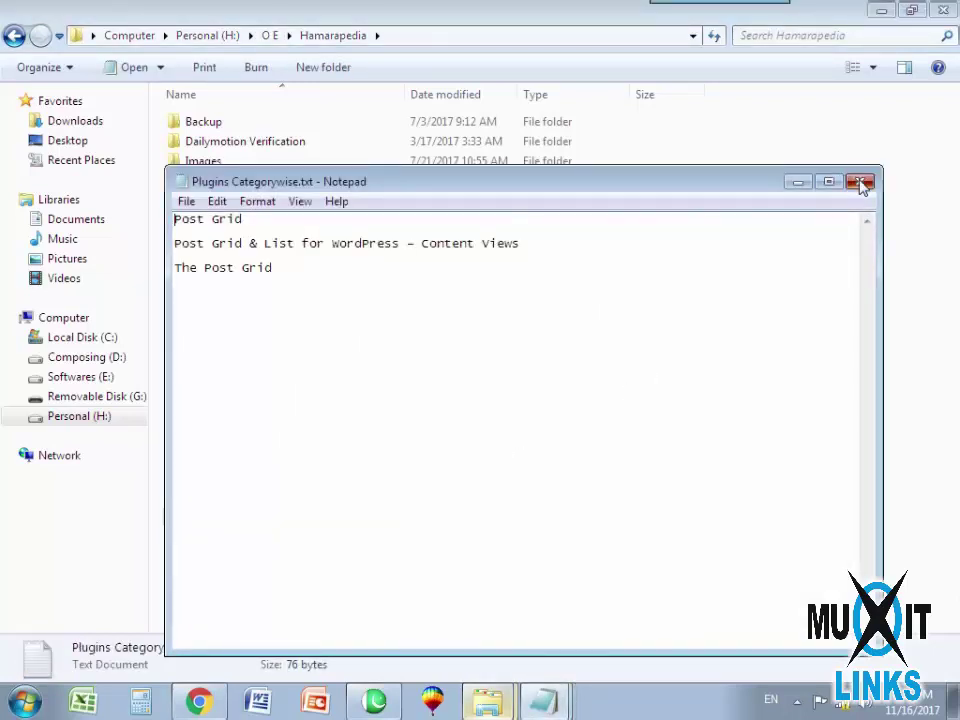
{"action": "left_click", "coordinate": [861, 181]}
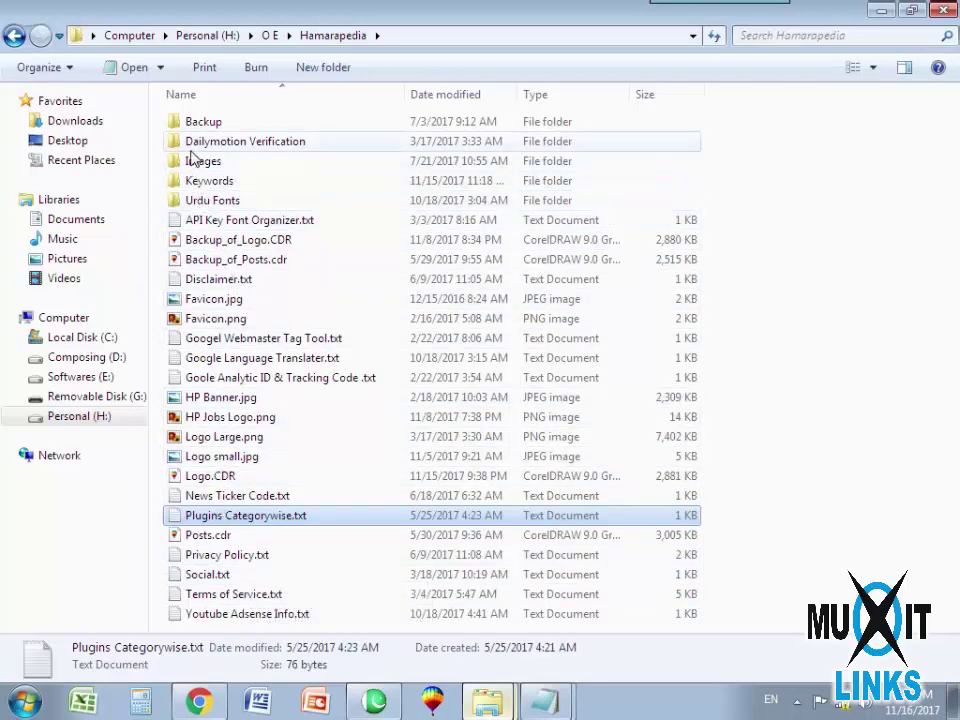
Check the text files in the O E folder's Modifications folder and return to O E.
{"action": "left_click", "coordinate": [14, 38]}
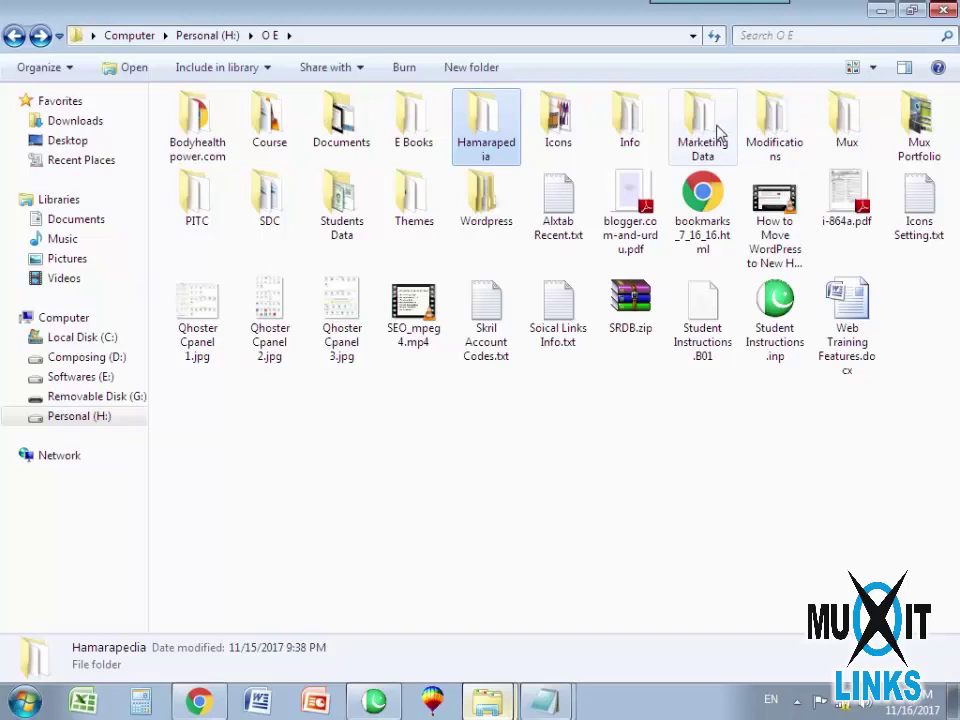
{"action": "double_click", "coordinate": [768, 127]}
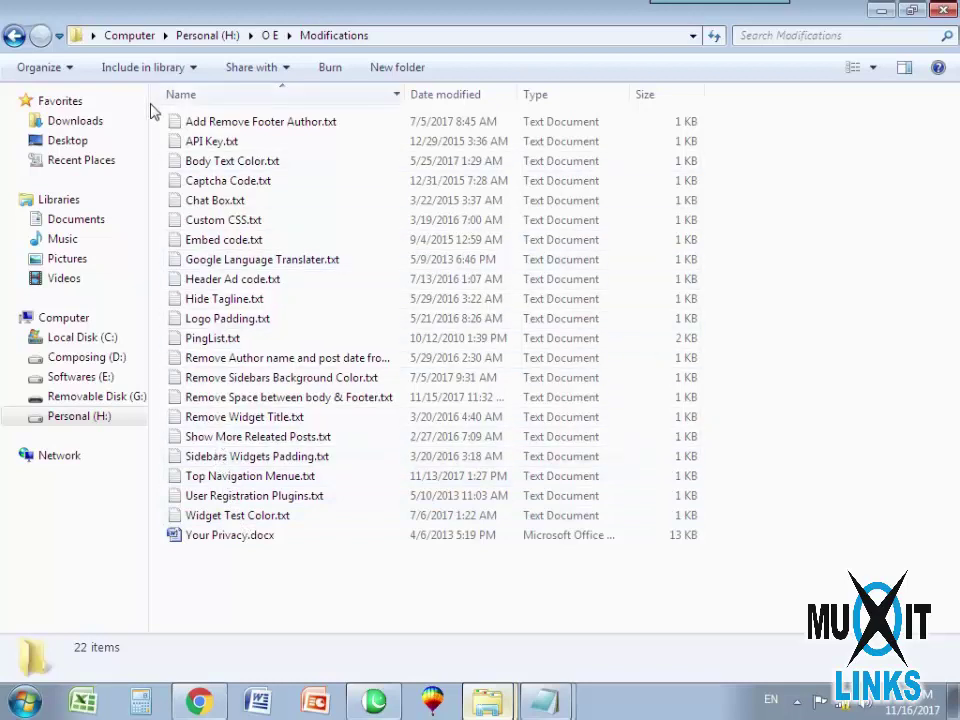
{"action": "left_click", "coordinate": [14, 35]}
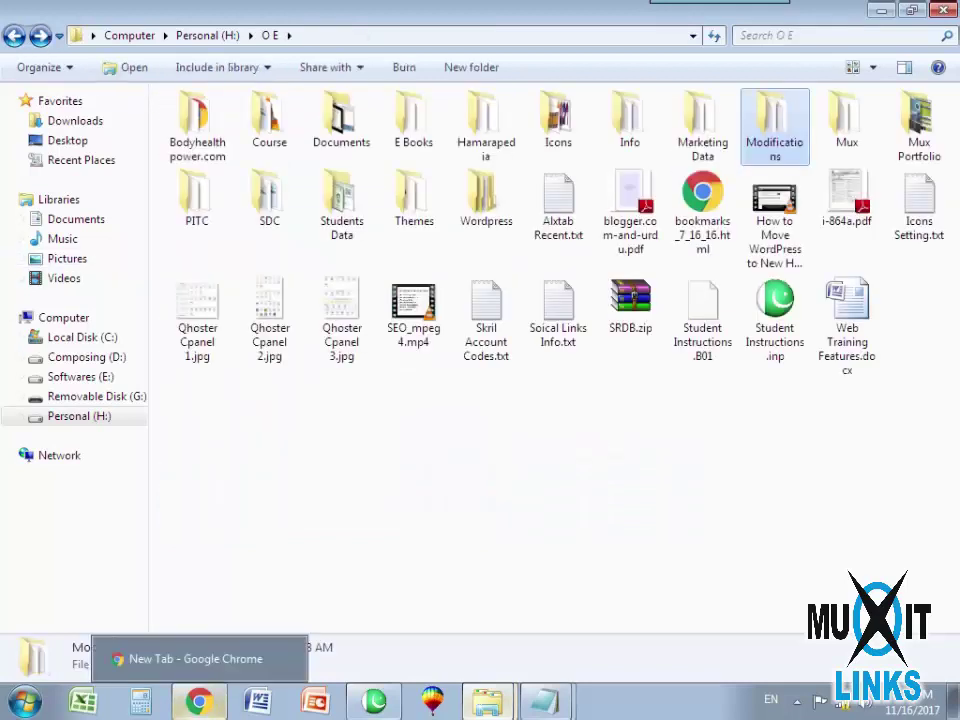
Switch to Chrome and log in to the HamaraPedia.com WordPress admin with the account username and password.
{"action": "left_click", "coordinate": [199, 700]}
{"action": "left_click", "coordinate": [270, 318]}
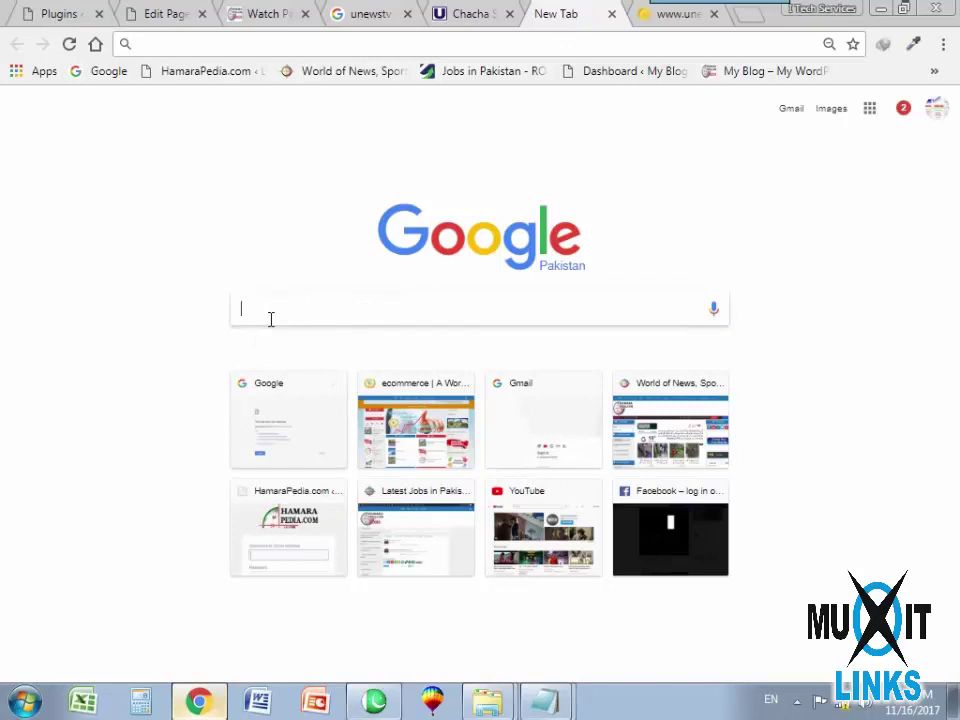
{"action": "left_click", "coordinate": [224, 72]}
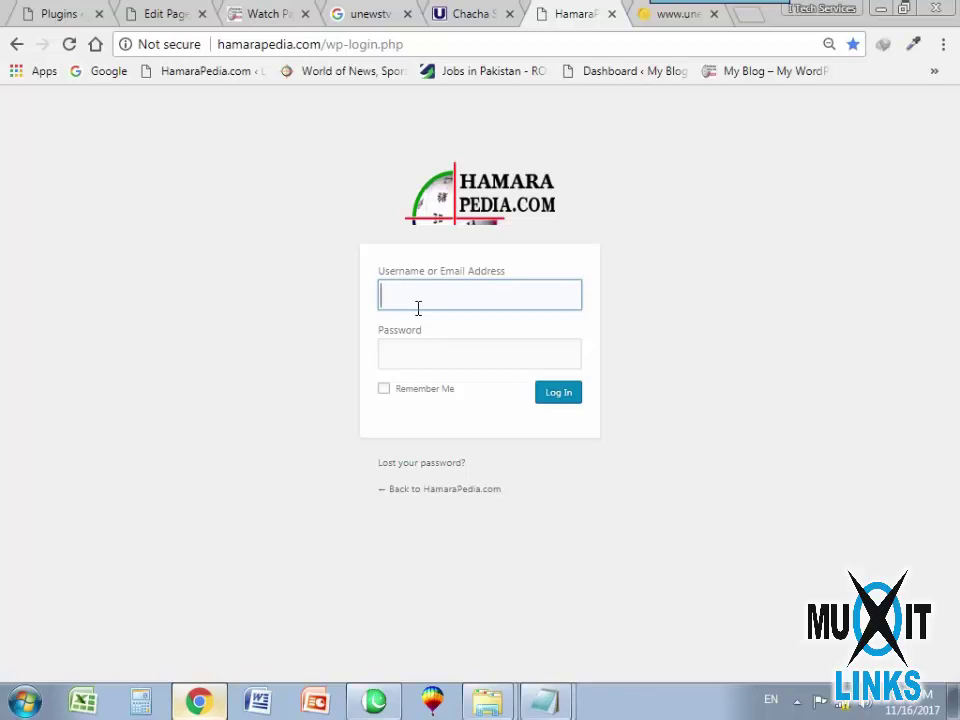
{"action": "type", "text": "m"}
{"action": "key", "text": "Down"}
{"action": "key", "text": "Tab"}
{"action": "type", "text": "••"}
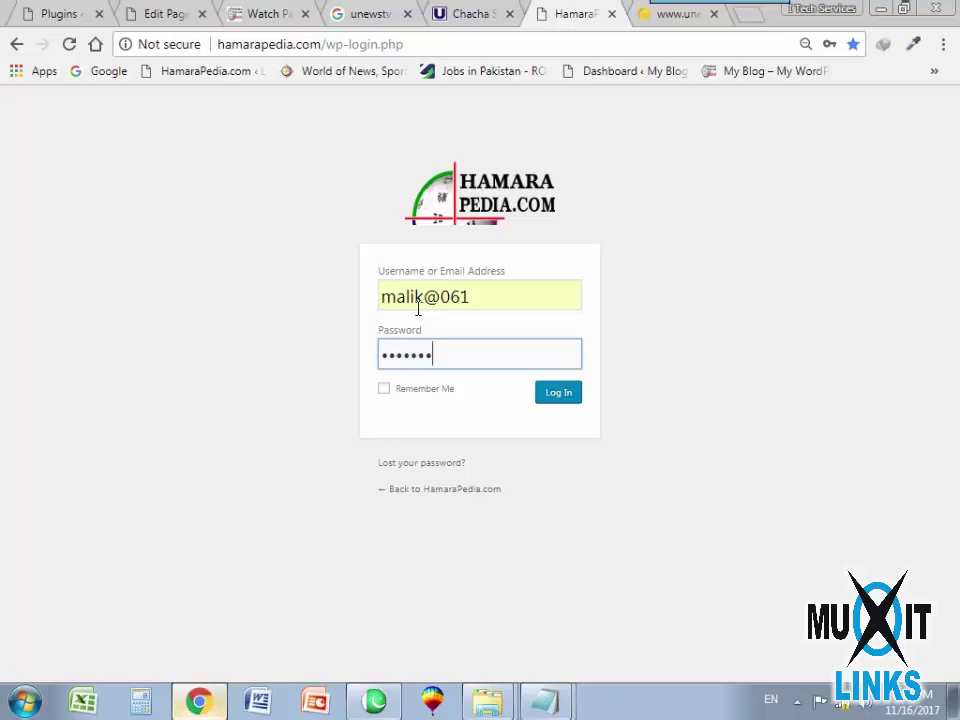
{"action": "key", "text": "Return"}
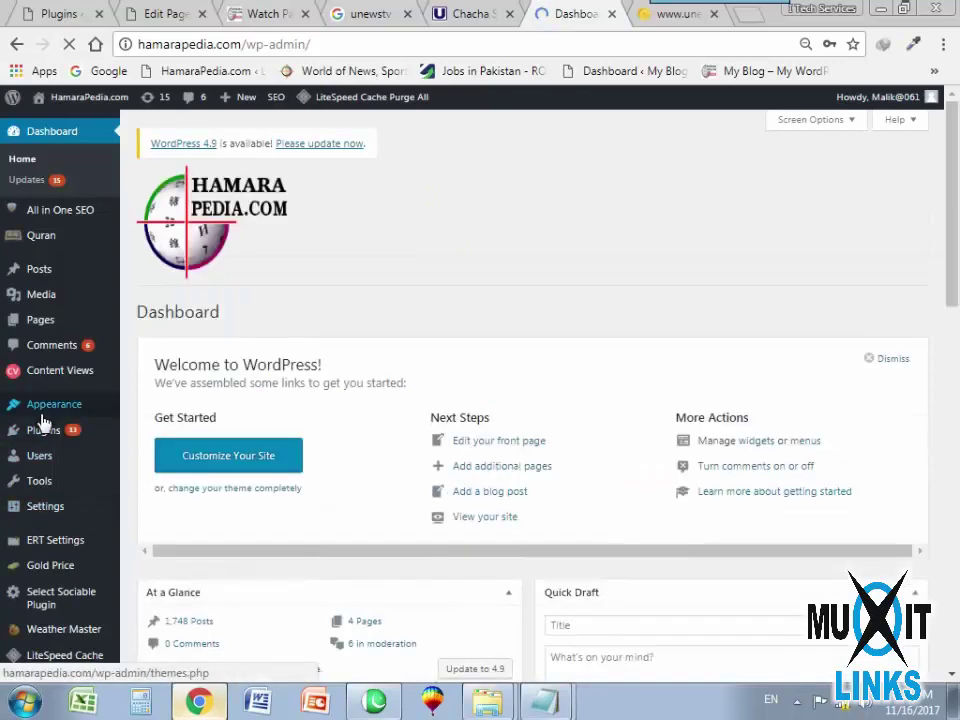
Open HamaraPedia.com's installed plugins list and copy the plugin name All In One SEO Pack.
{"action": "mouse_move", "coordinate": [14, 436]}
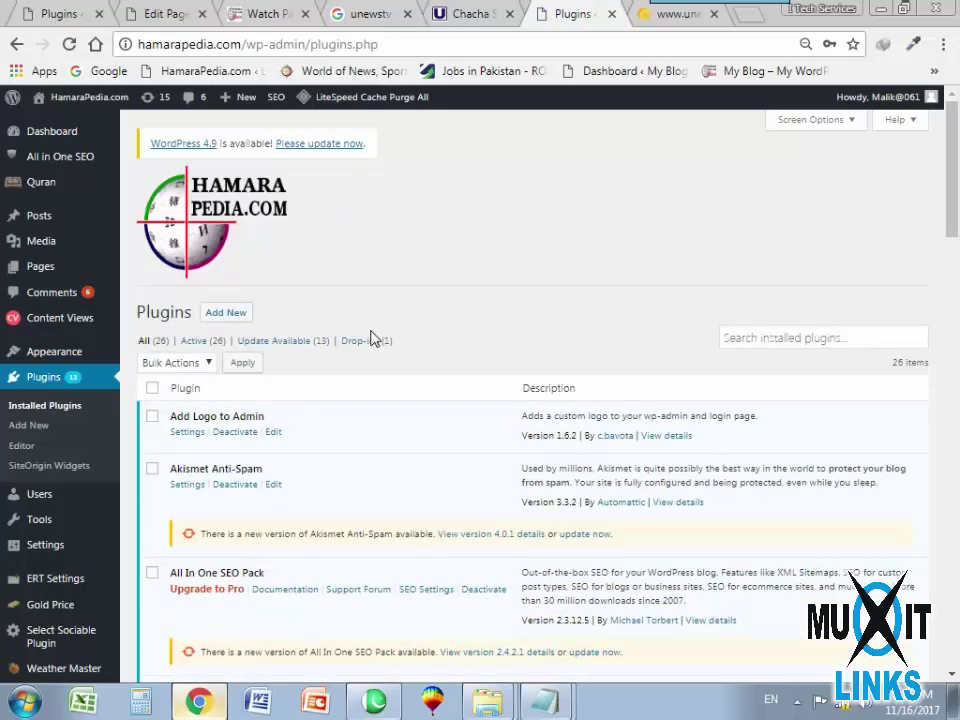
{"action": "scroll", "coordinate": [300, 491], "scroll_direction": "down", "scroll_amount": 2}
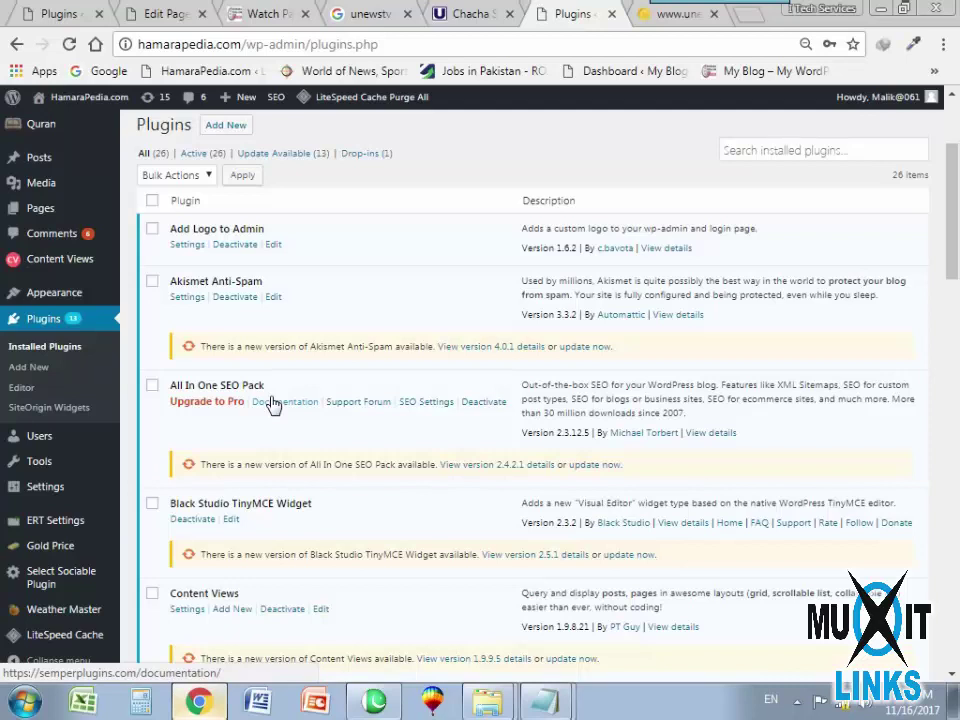
{"action": "left_click_drag", "start_coordinate": [169, 386], "coordinate": [268, 392]}
{"action": "key", "text": "ctrl+c"}
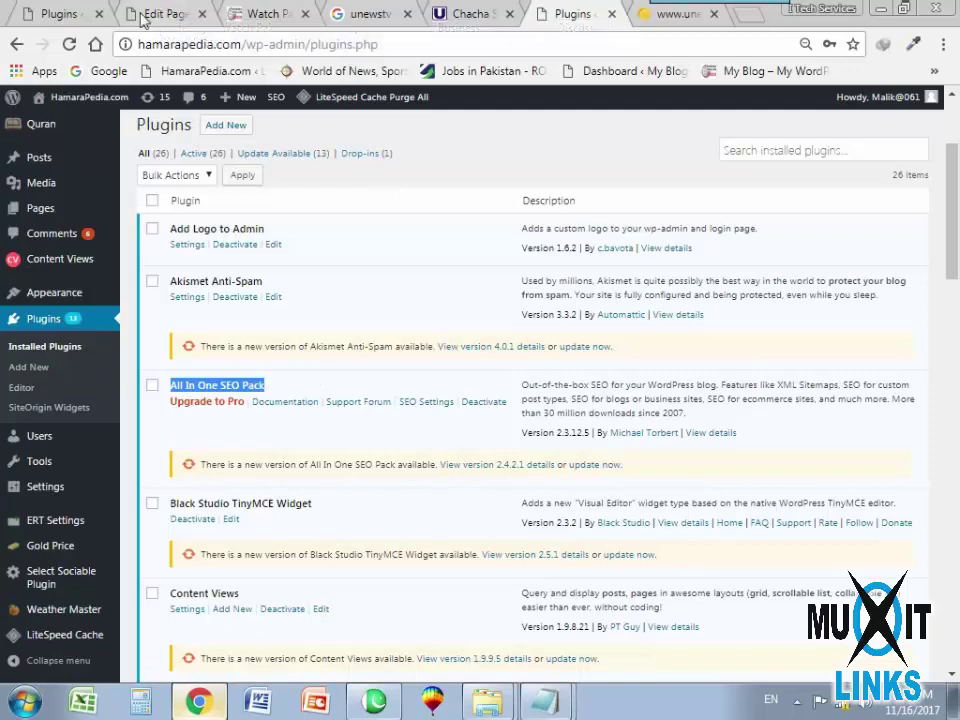
Return to the video blog's admin and search the plugins available to add for All In One SEO Pack.
{"action": "left_click", "coordinate": [51, 10]}
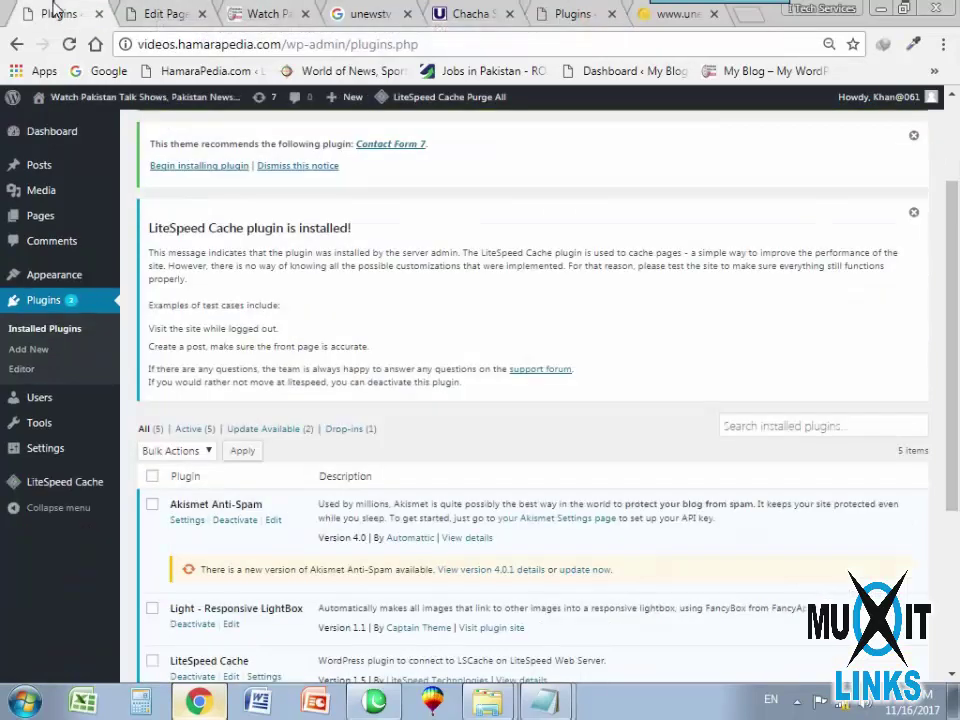
{"action": "scroll", "coordinate": [224, 474], "scroll_direction": "down", "scroll_amount": 3}
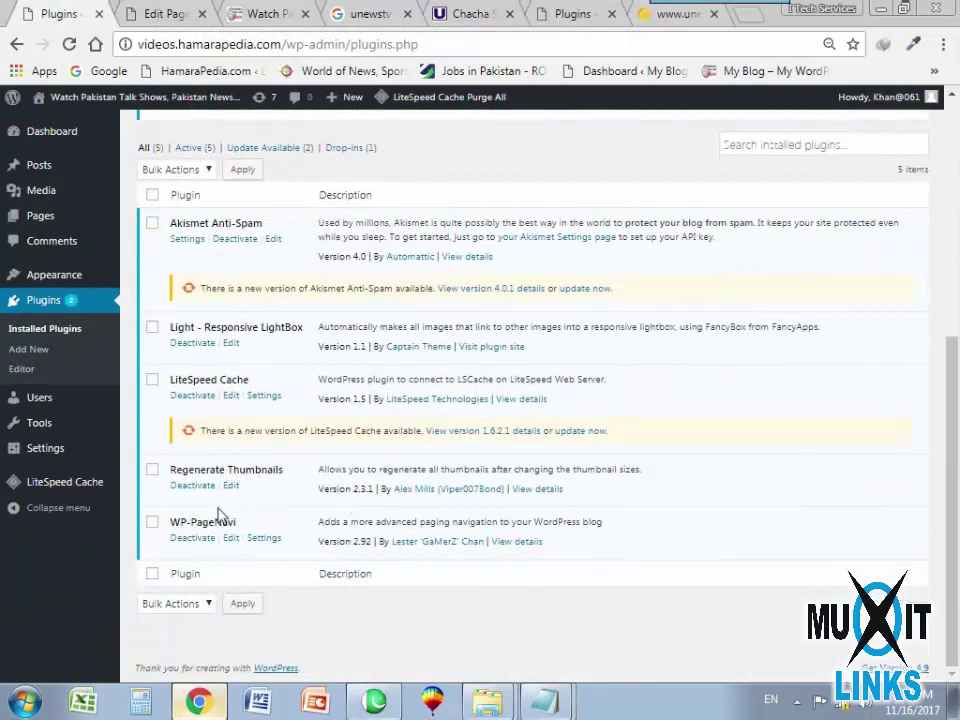
{"action": "scroll", "coordinate": [222, 513], "scroll_direction": "up", "scroll_amount": 5}
{"action": "left_click", "coordinate": [223, 187]}
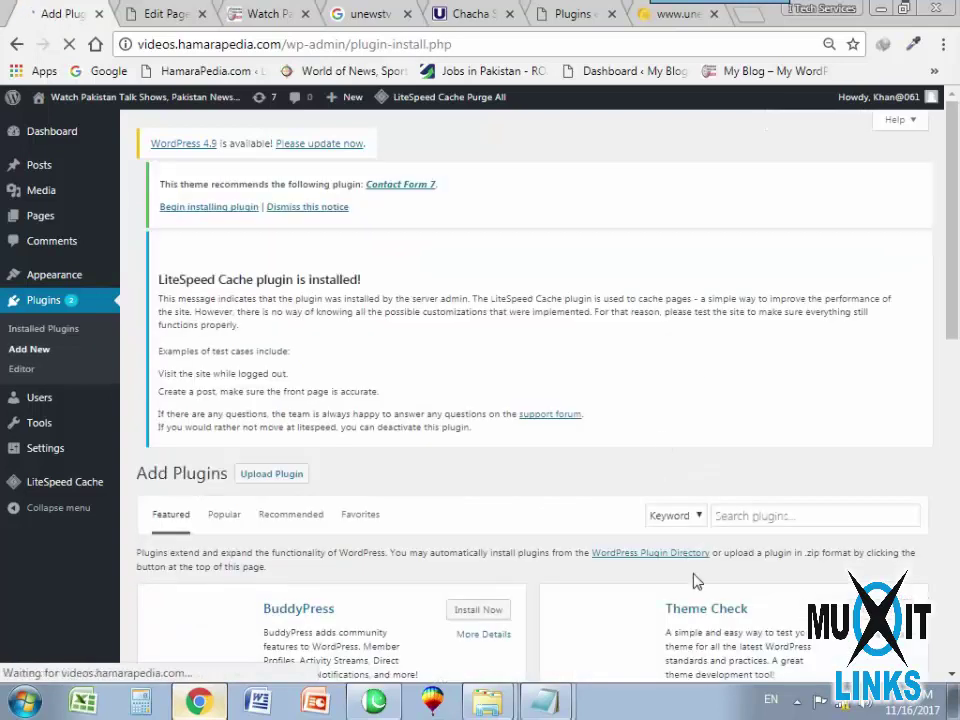
{"action": "left_click", "coordinate": [741, 518]}
{"action": "key", "text": "ctrl+v"}
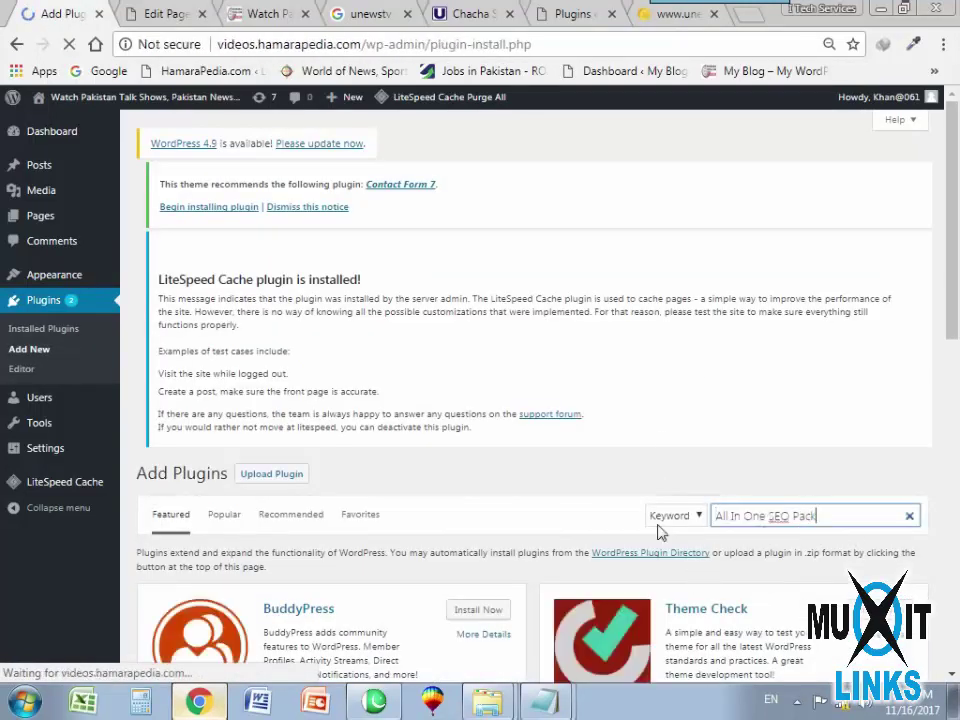
{"action": "scroll", "coordinate": [653, 452], "scroll_direction": "down", "scroll_amount": 3}
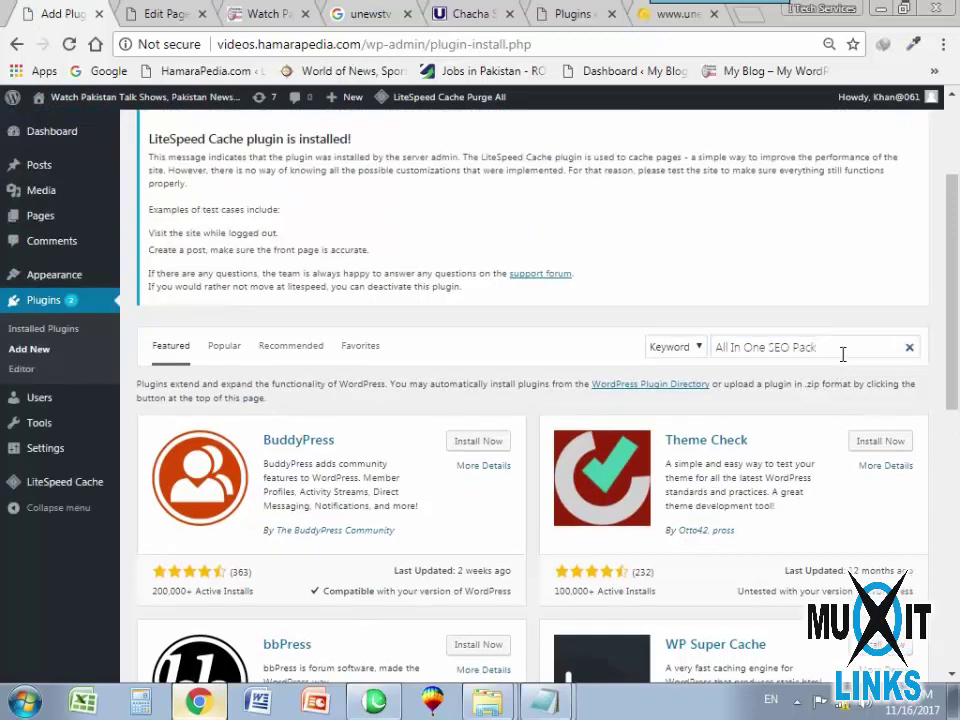
{"action": "left_click", "coordinate": [843, 354]}
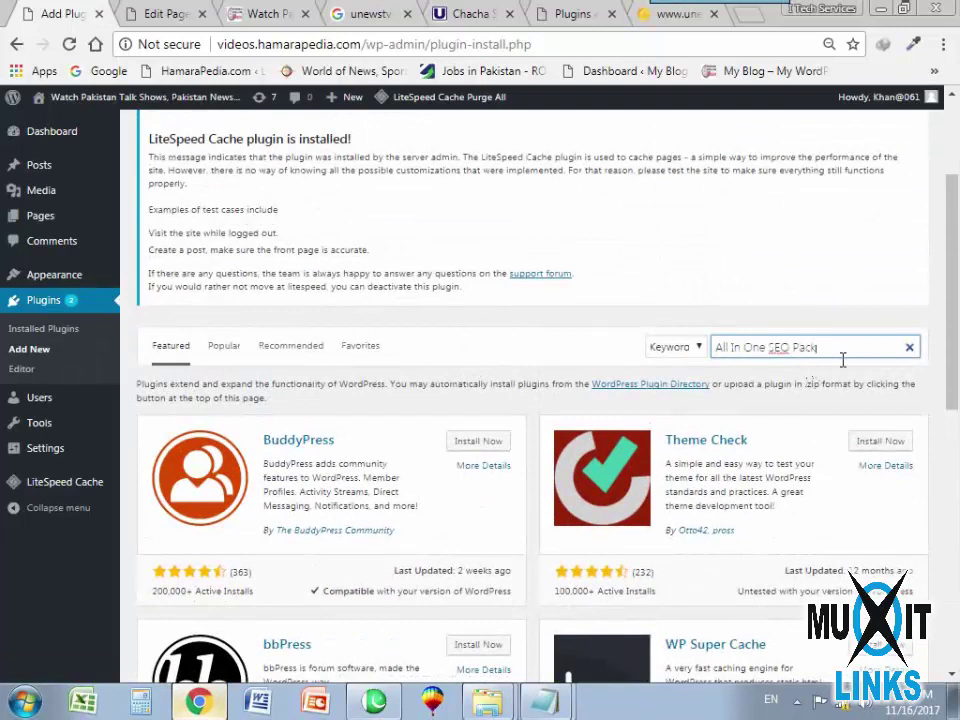
{"action": "key", "text": "Return"}
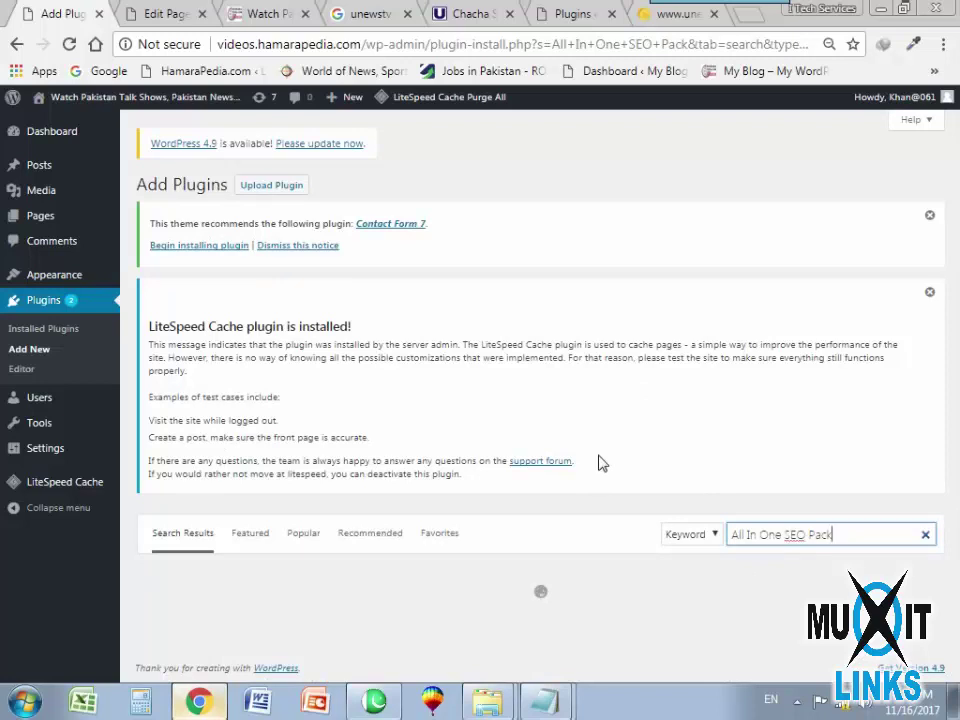
Install and activate the All in One SEO Pack plugin from the search results.
{"action": "scroll", "coordinate": [600, 461], "scroll_direction": "down", "scroll_amount": 4}
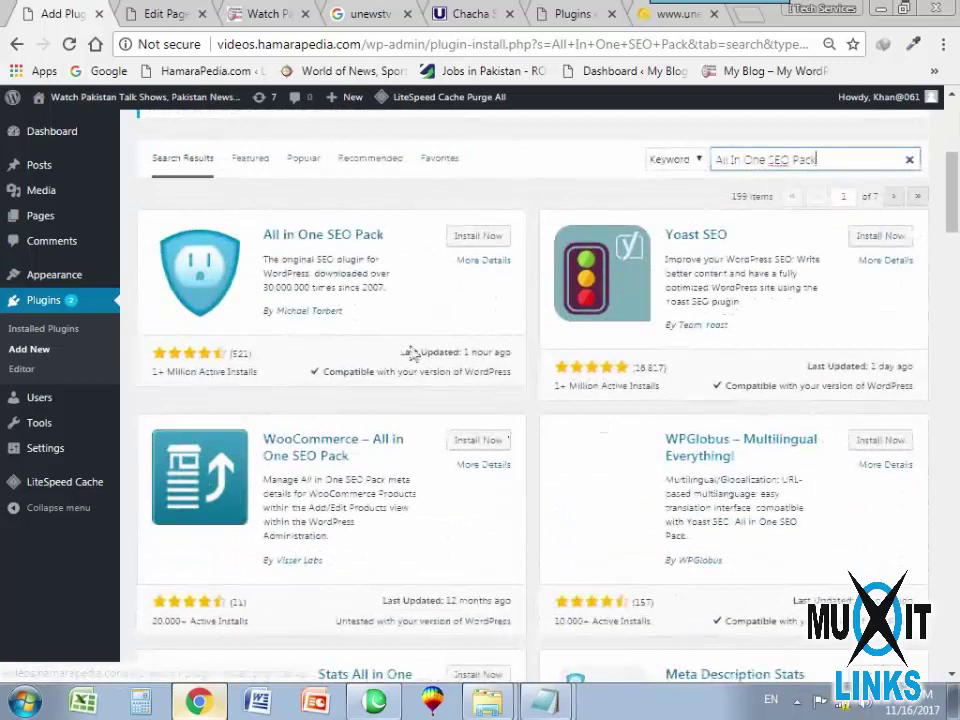
{"action": "left_click", "coordinate": [475, 239]}
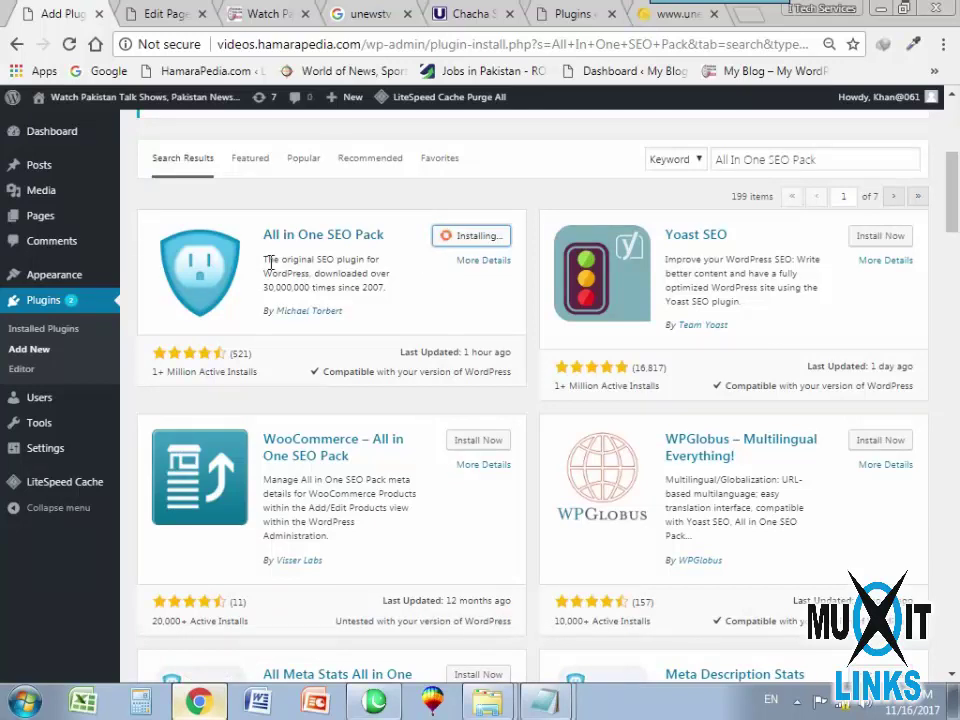
{"action": "left_click", "coordinate": [499, 240]}
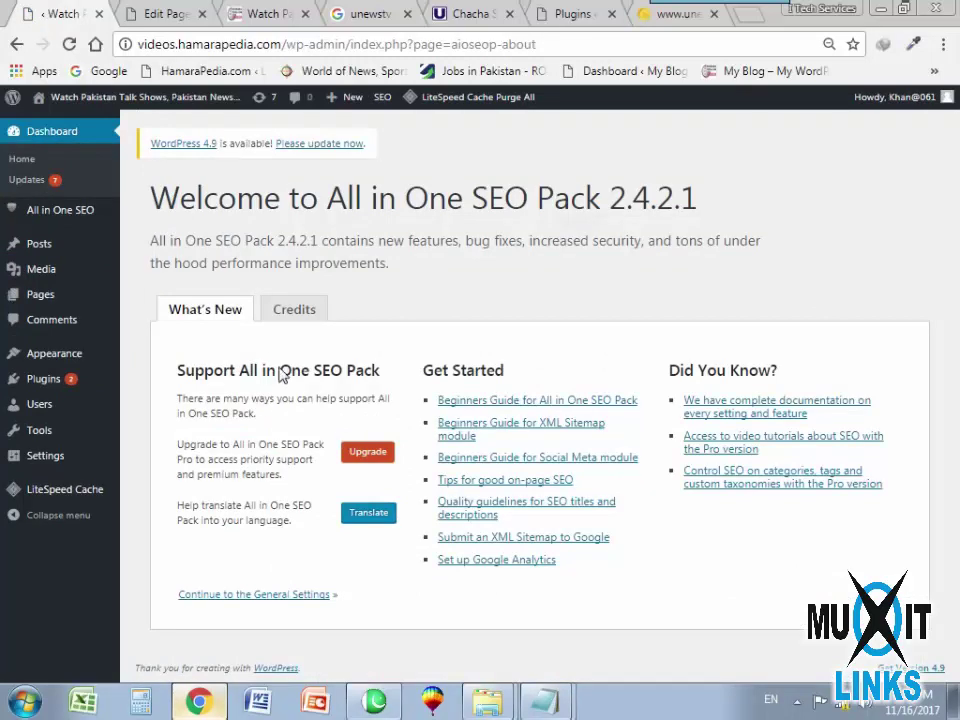
Open the video blog's page for adding plugins and copy the name Black Studio TinyMCE Widget from HamaraPedia.com's installed plugins list.
{"action": "left_click", "coordinate": [44, 384]}
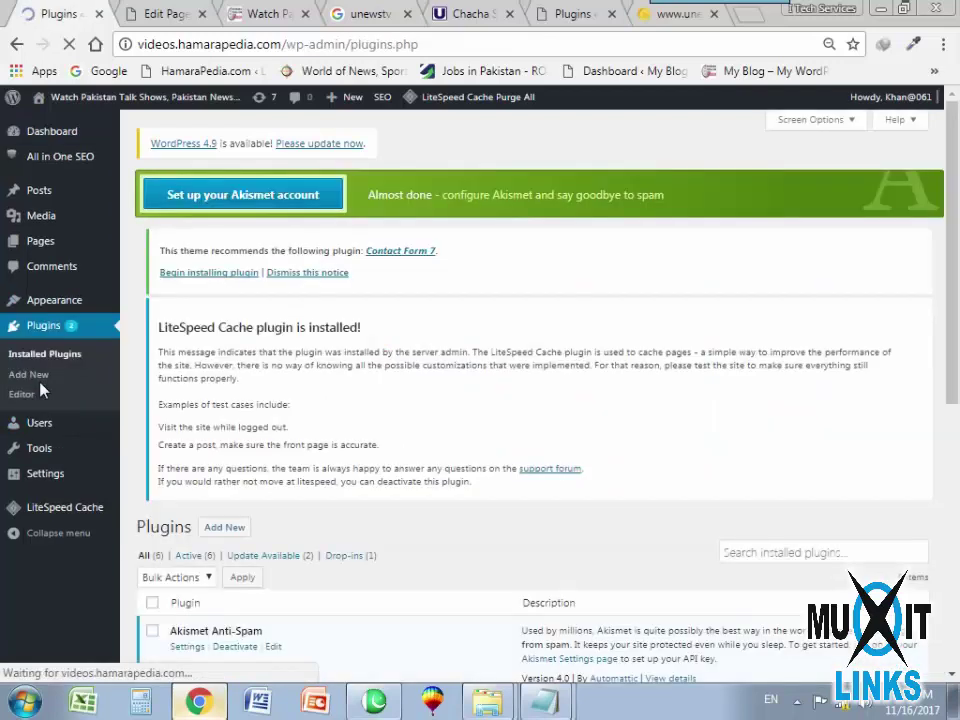
{"action": "left_click", "coordinate": [224, 185]}
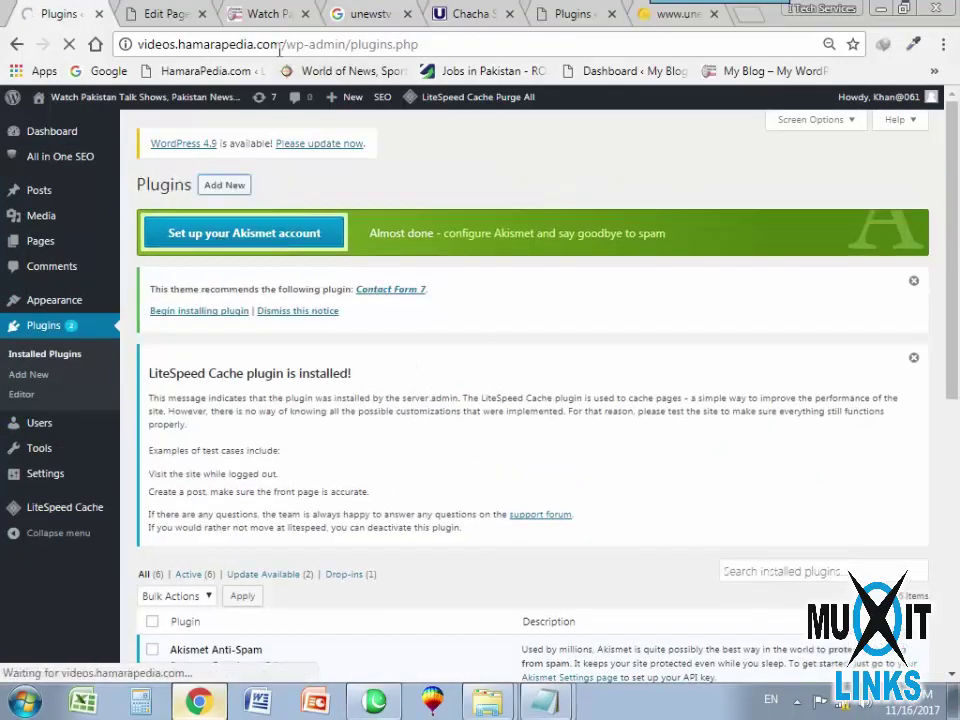
{"action": "left_click", "coordinate": [572, 12]}
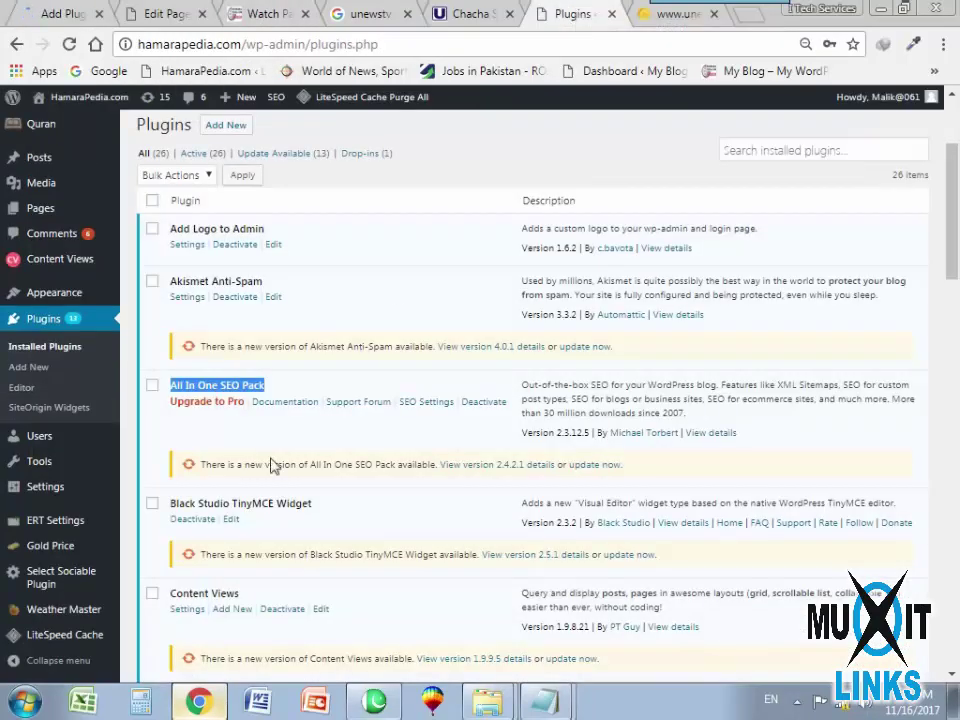
{"action": "left_click_drag", "start_coordinate": [170, 504], "coordinate": [325, 513]}
{"action": "key", "text": "ctrl+c"}
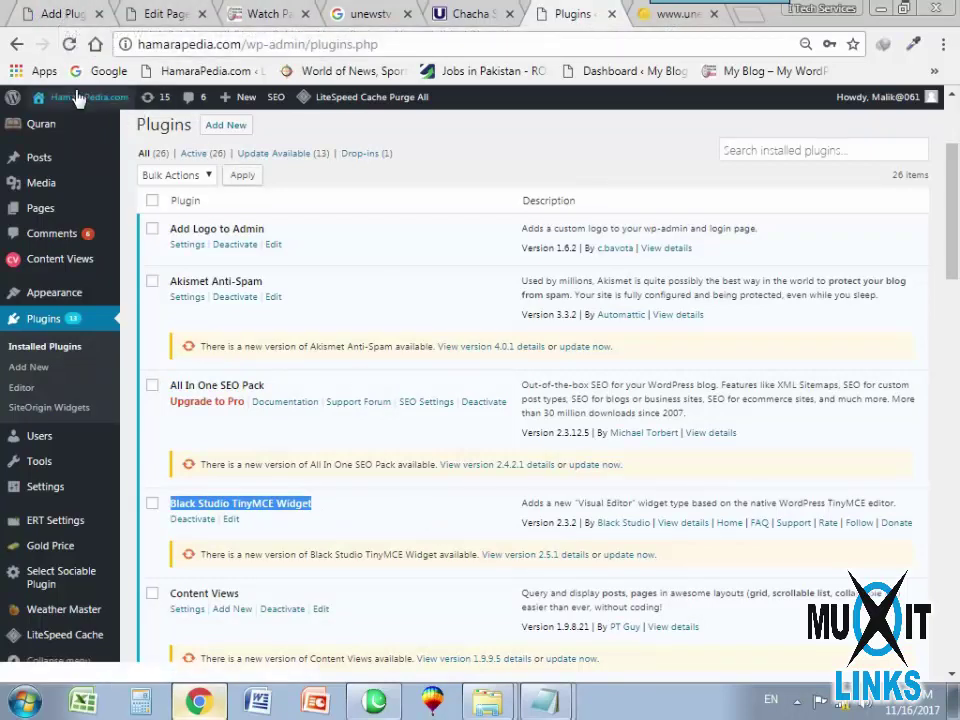
Search the video blog's available plugins for Black Studio TinyMCE Widget, and install and activate it.
{"action": "left_click", "coordinate": [60, 12]}
{"action": "left_click", "coordinate": [724, 535]}
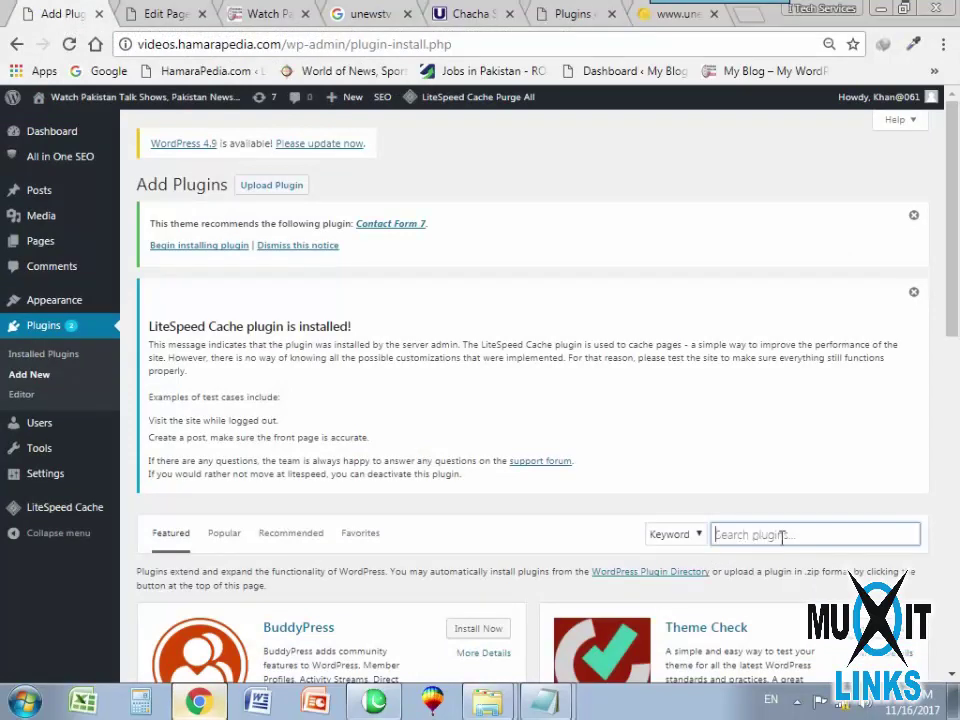
{"action": "key", "text": "ctrl+v"}
{"action": "key", "text": "Return"}
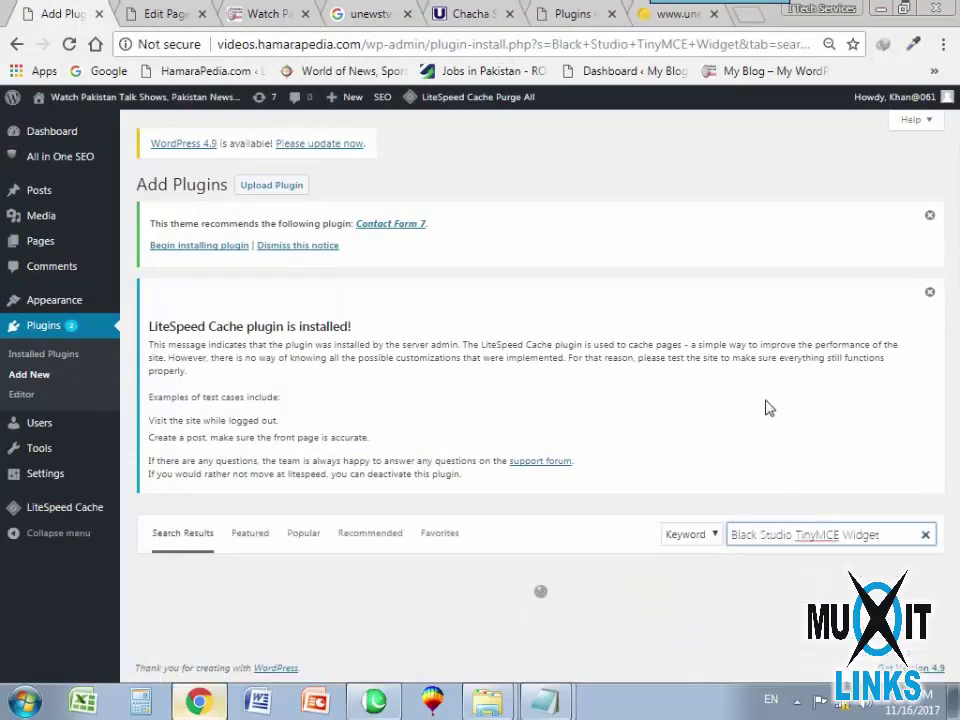
{"action": "scroll", "coordinate": [604, 466], "scroll_direction": "down", "scroll_amount": 1}
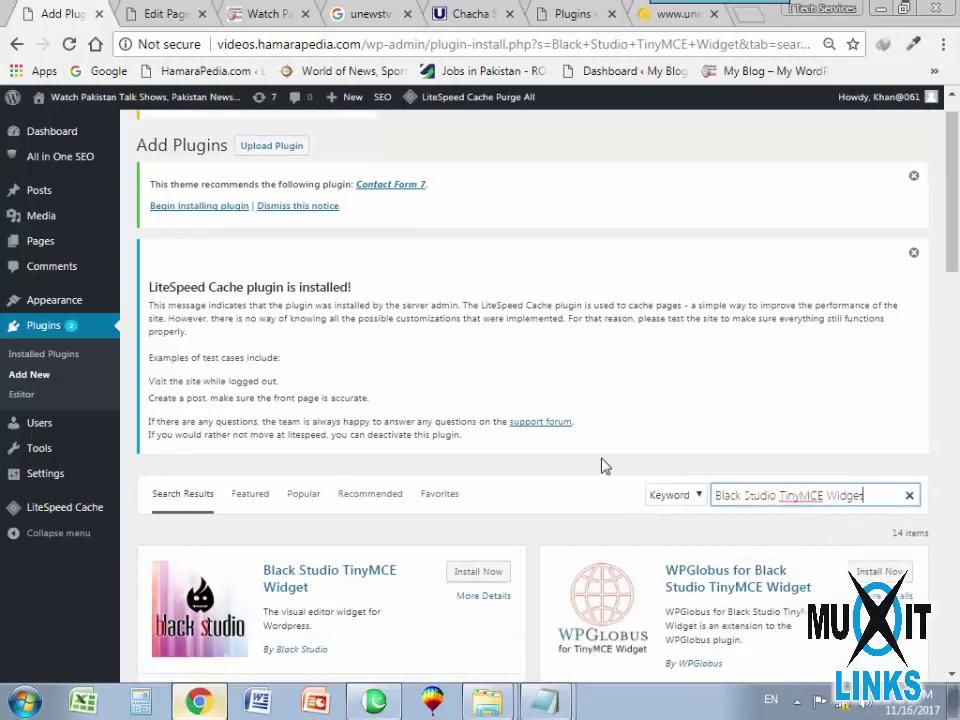
{"action": "scroll", "coordinate": [604, 466], "scroll_direction": "down", "scroll_amount": 3}
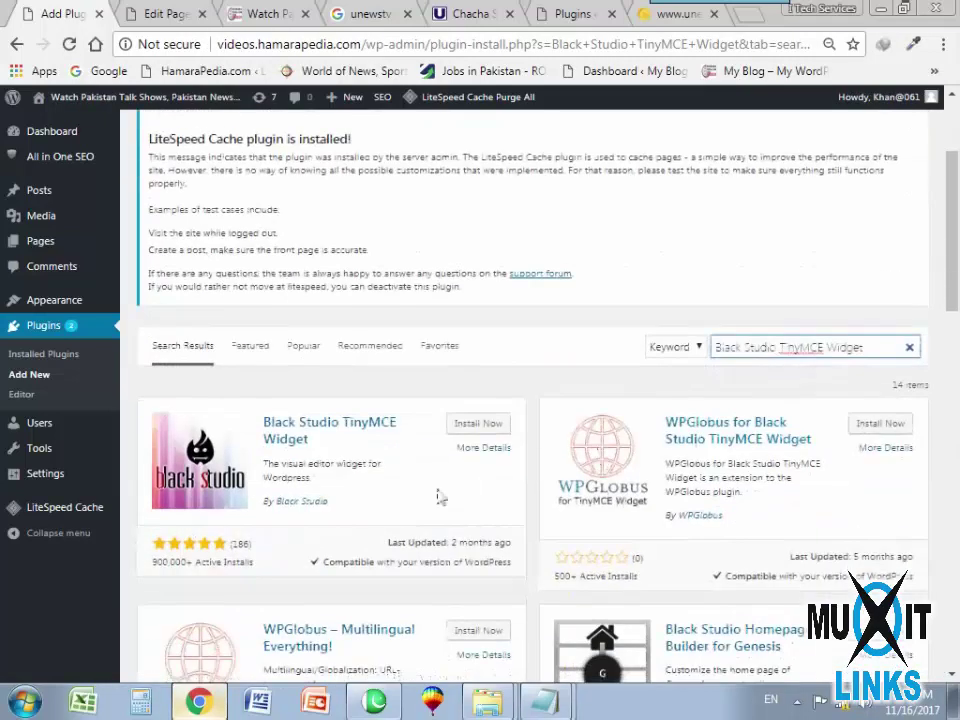
{"action": "left_click", "coordinate": [477, 425]}
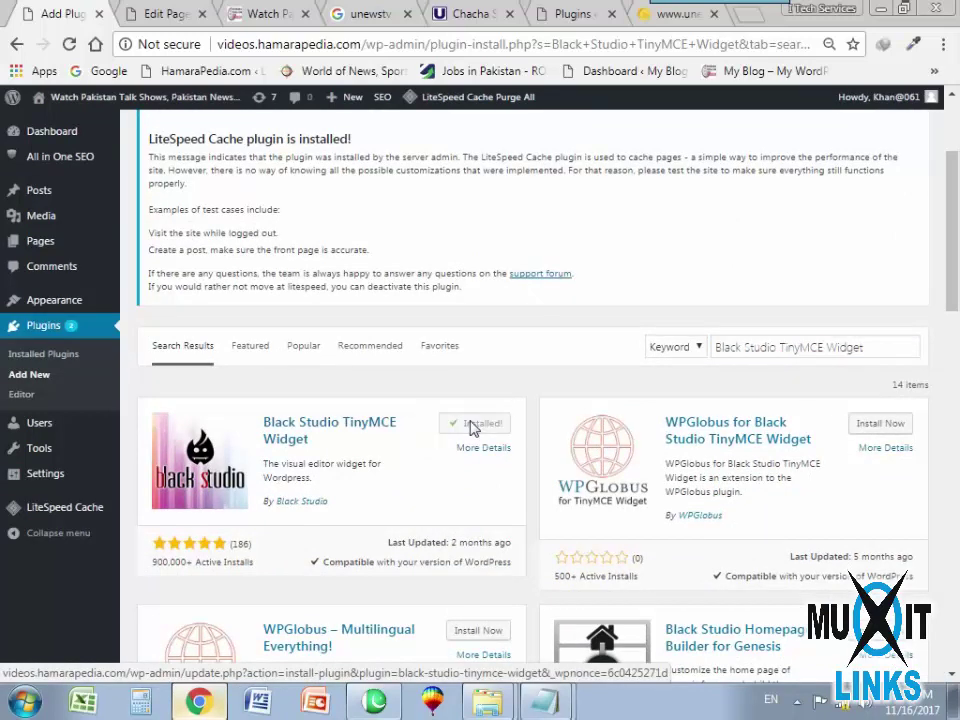
{"action": "left_click", "coordinate": [483, 425]}
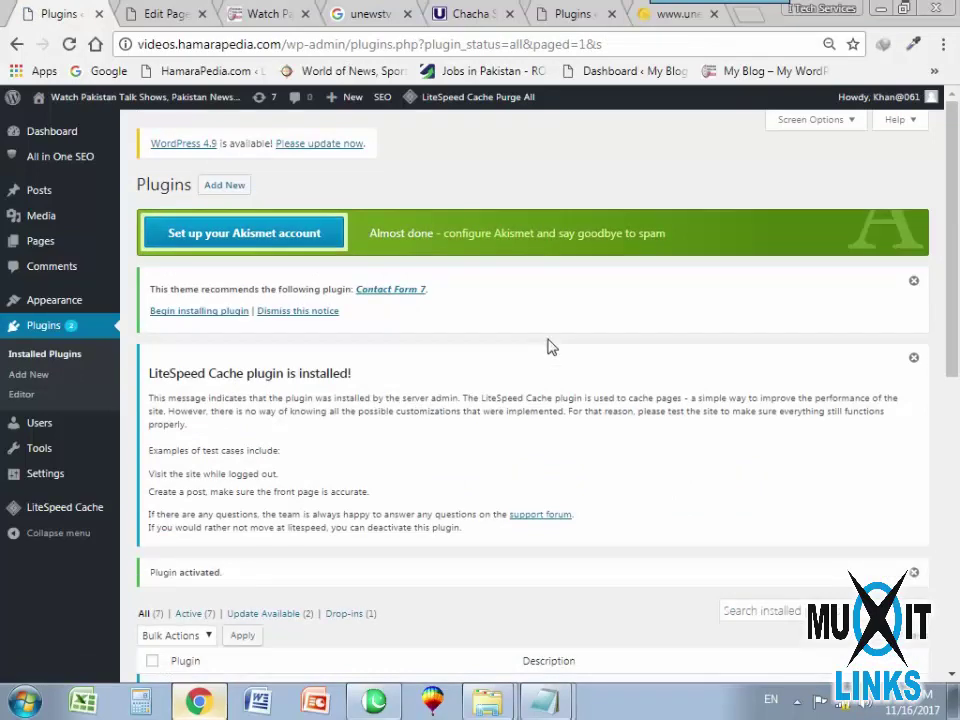
Open the video blog's page for adding plugins again and copy the name Content Views from HamaraPedia.com's installed plugins list.
{"action": "left_click", "coordinate": [228, 186]}
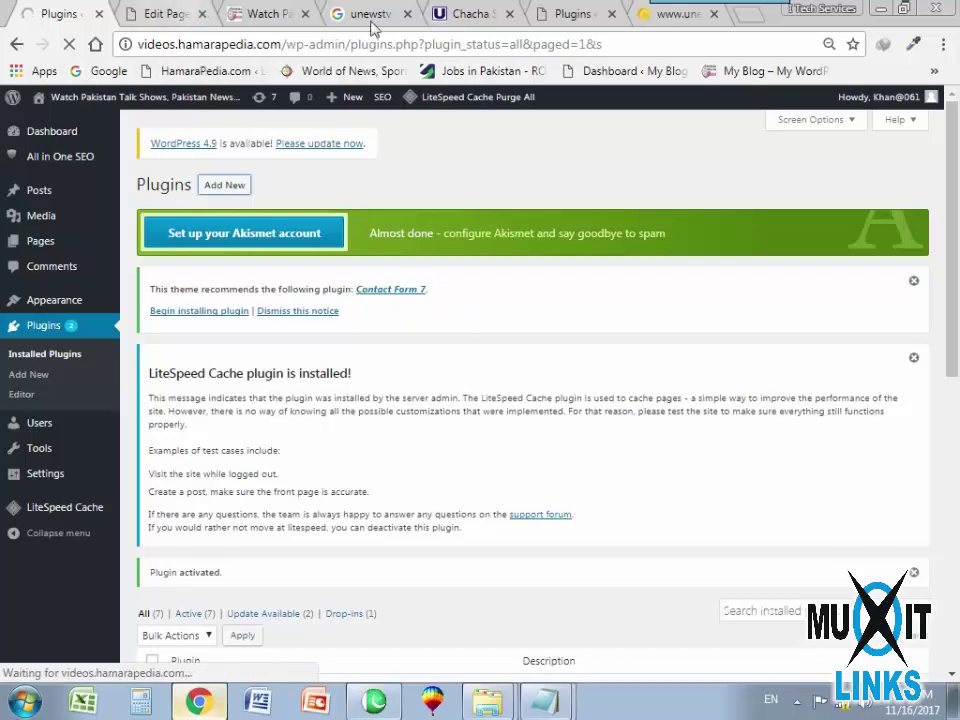
{"action": "left_click", "coordinate": [565, 17]}
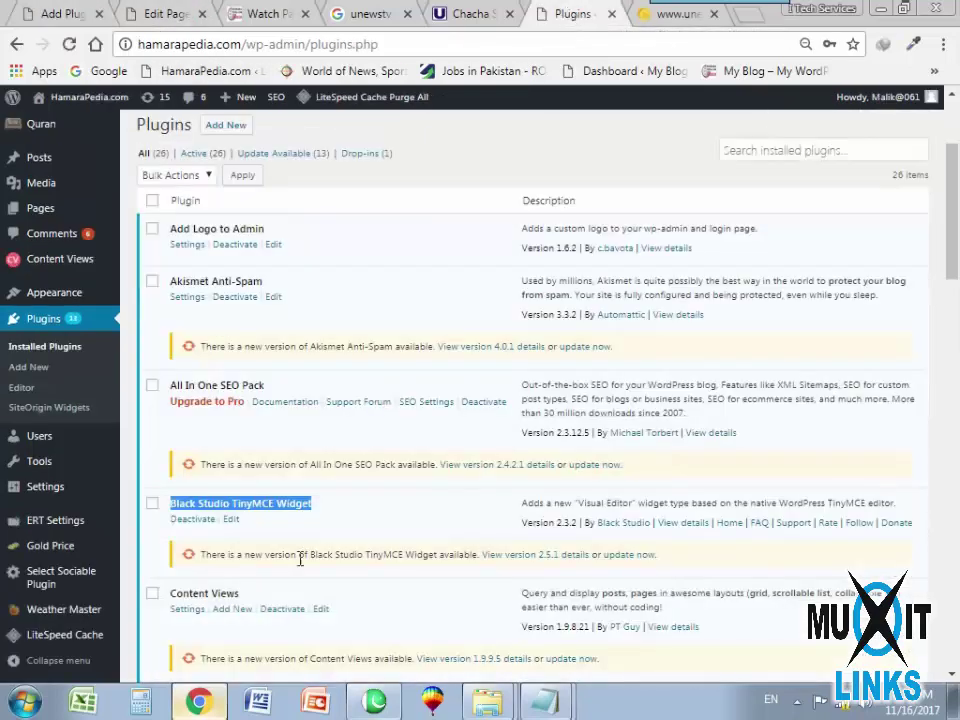
{"action": "triple_click", "coordinate": [176, 598]}
{"action": "key", "text": "ctrl+c"}
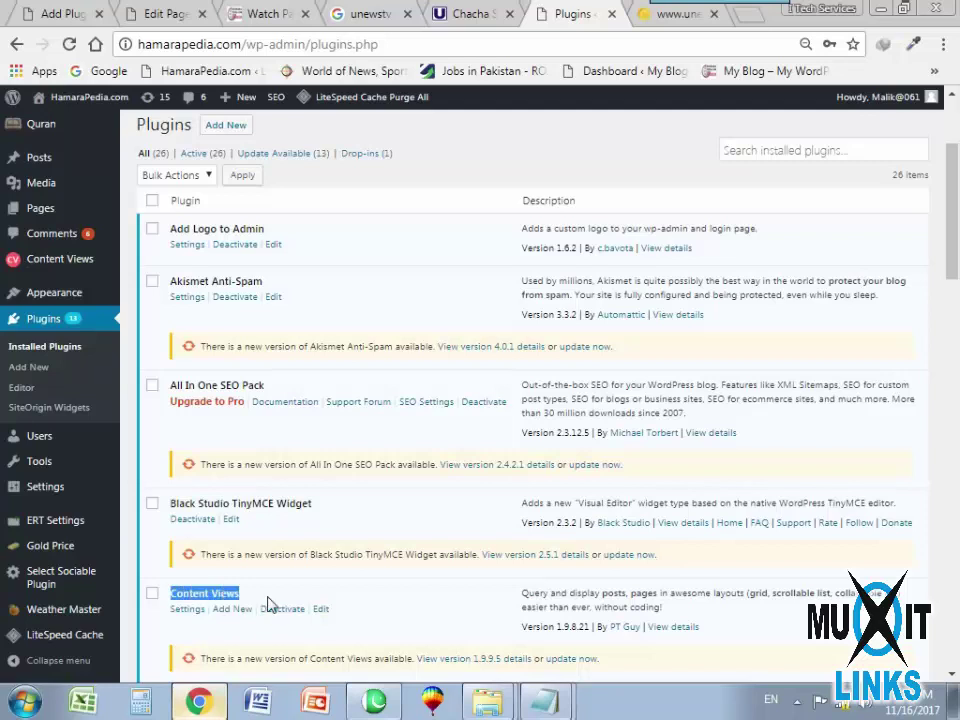
Search the video blog's available plugins for Content Views and install Content Views – Post Grid & List for WordPress.
{"action": "left_click", "coordinate": [68, 10]}
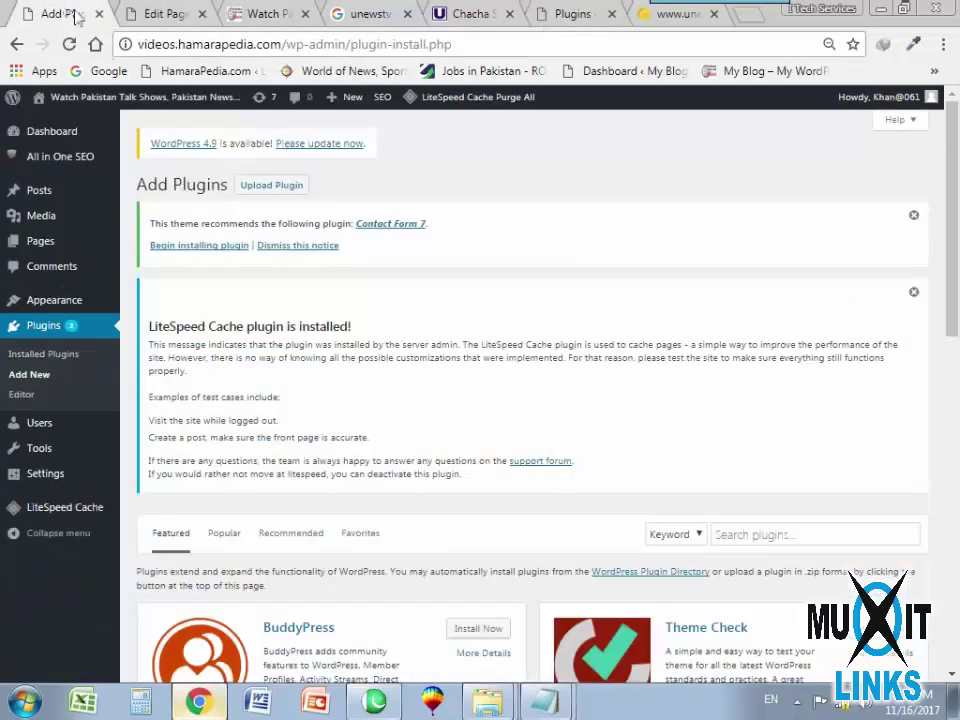
{"action": "left_click", "coordinate": [740, 534]}
{"action": "key", "text": "ctrl+v"}
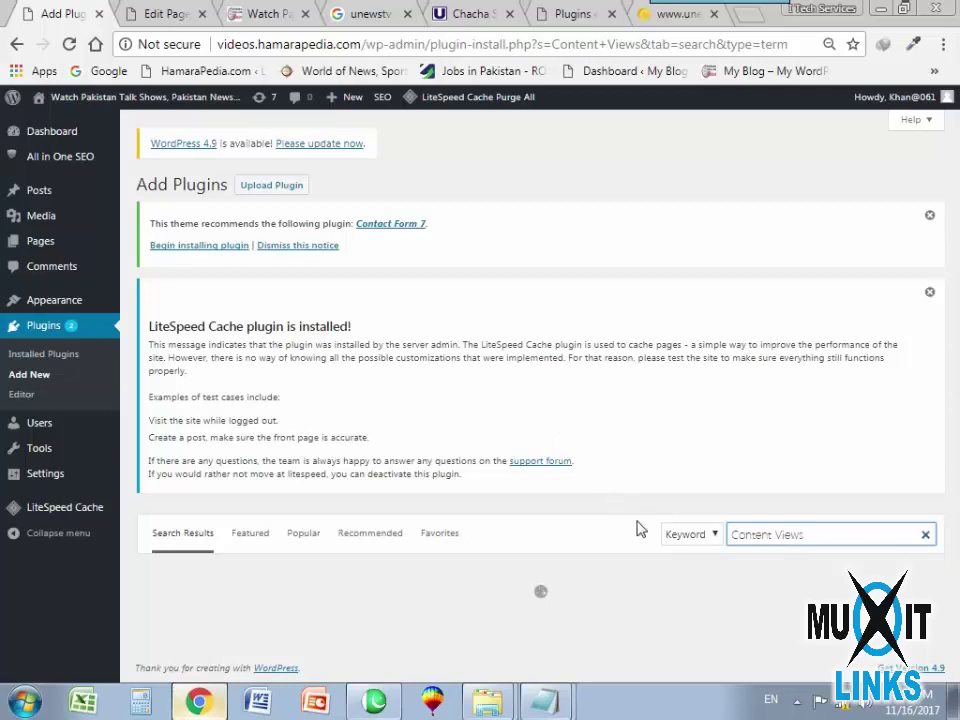
{"action": "scroll", "coordinate": [437, 485], "scroll_direction": "down", "scroll_amount": 2}
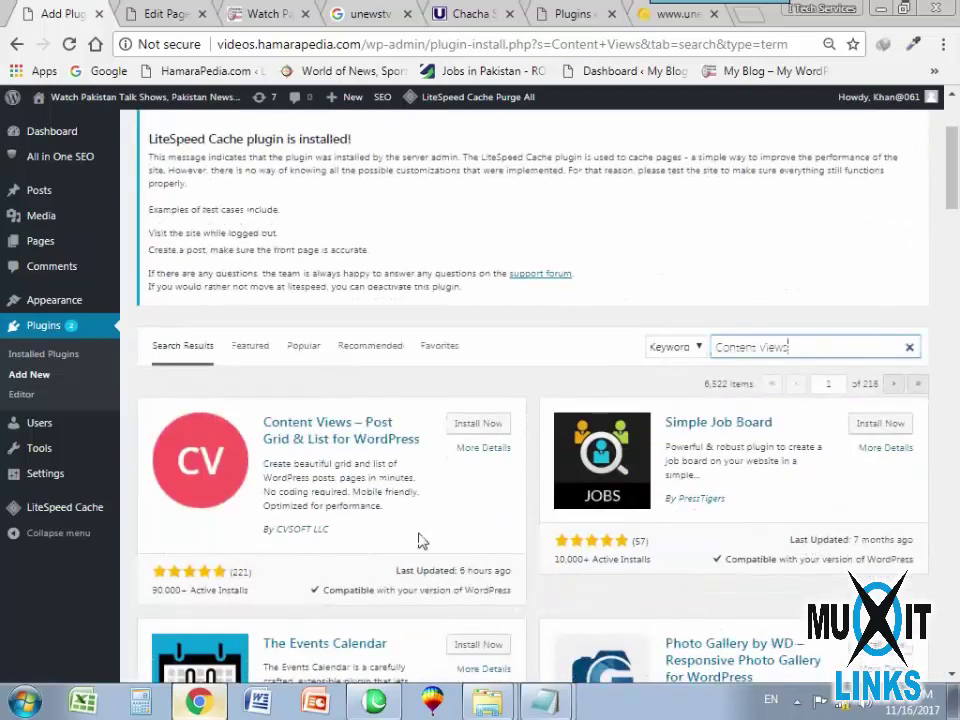
{"action": "left_click", "coordinate": [474, 426]}
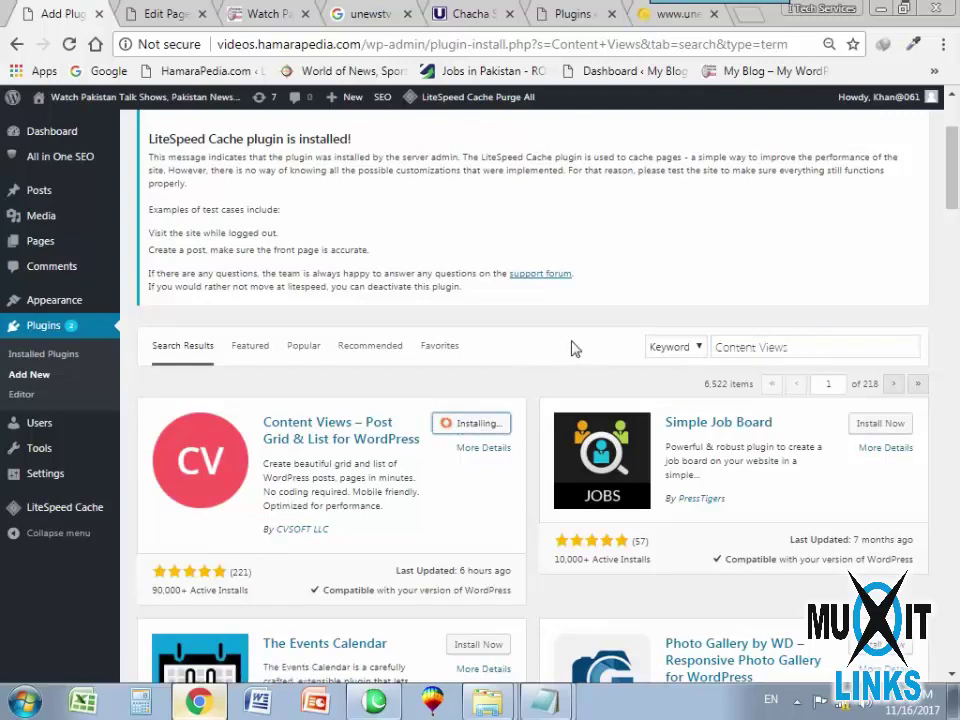
Look through HamaraPedia.com's installed plugins for the next one needed and select the name Google XML Sitemaps for copying.
{"action": "left_click", "coordinate": [572, 10]}
{"action": "scroll", "coordinate": [385, 355], "scroll_direction": "down", "scroll_amount": 3}
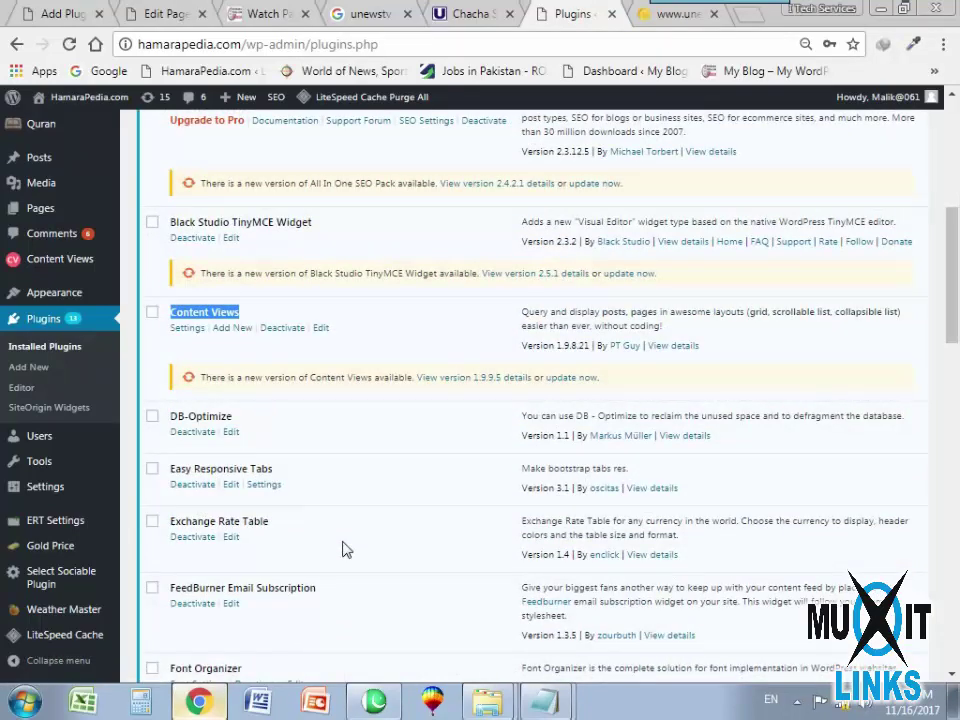
{"action": "scroll", "coordinate": [342, 549], "scroll_direction": "down", "scroll_amount": 2}
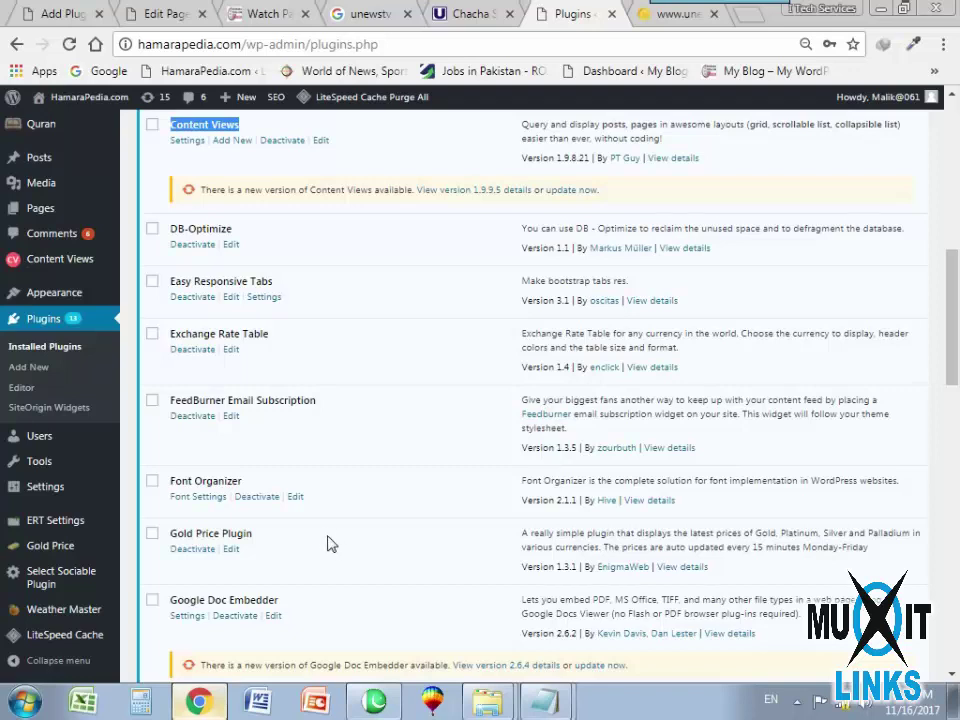
{"action": "scroll", "coordinate": [320, 535], "scroll_direction": "down", "scroll_amount": 3}
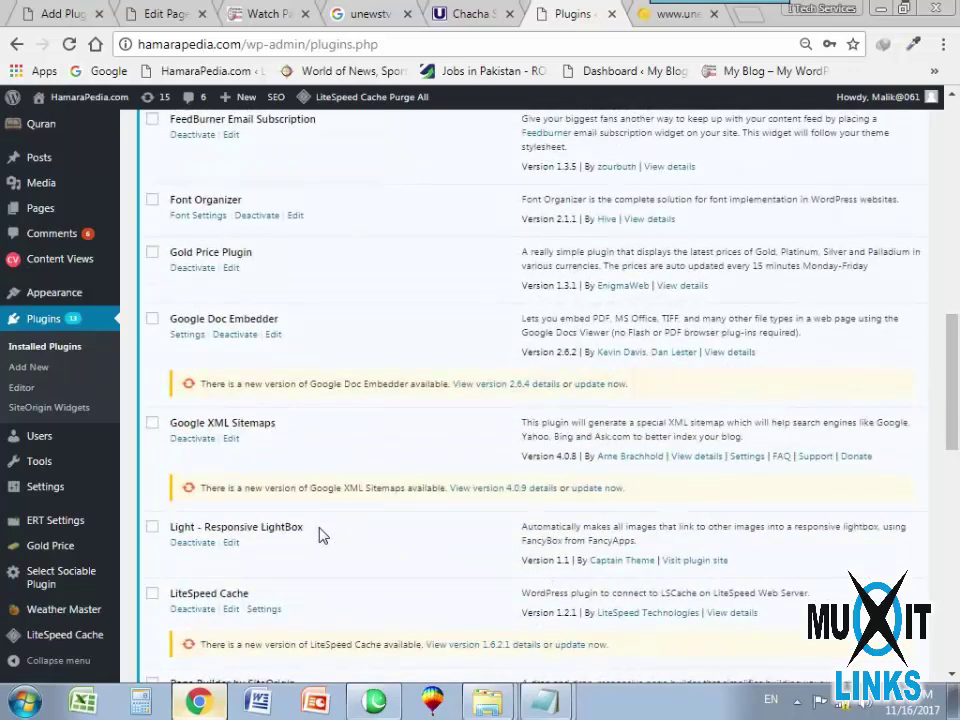
{"action": "left_click_drag", "start_coordinate": [171, 427], "coordinate": [309, 432]}
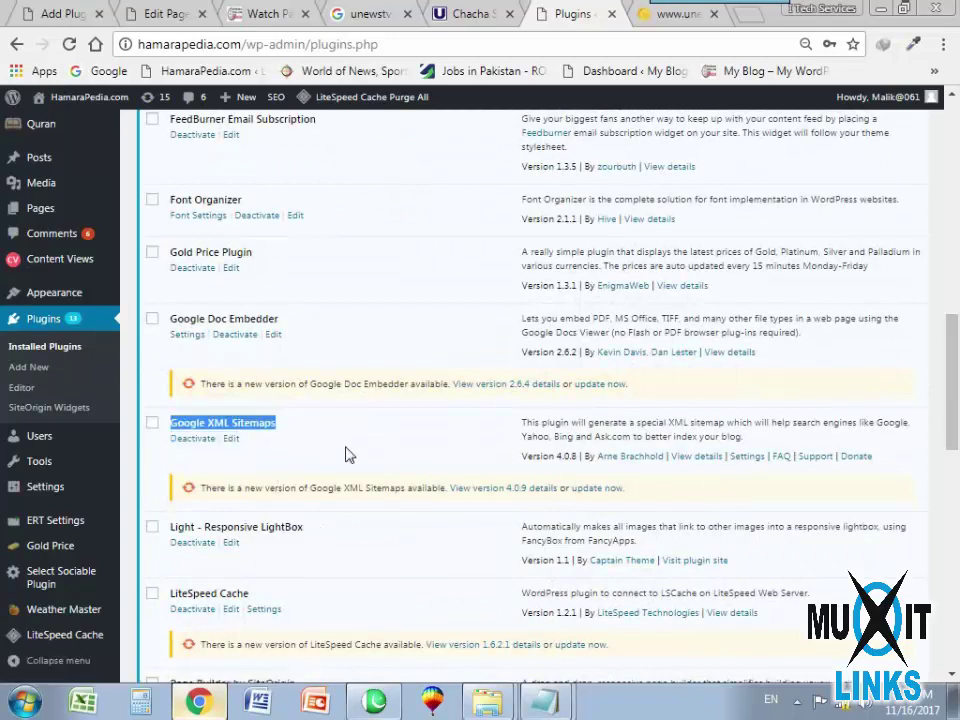
Return to the video blog's admin, activate the Content Views plugin and reopen the page for adding plugins.
{"action": "key", "text": "ctrl+1"}
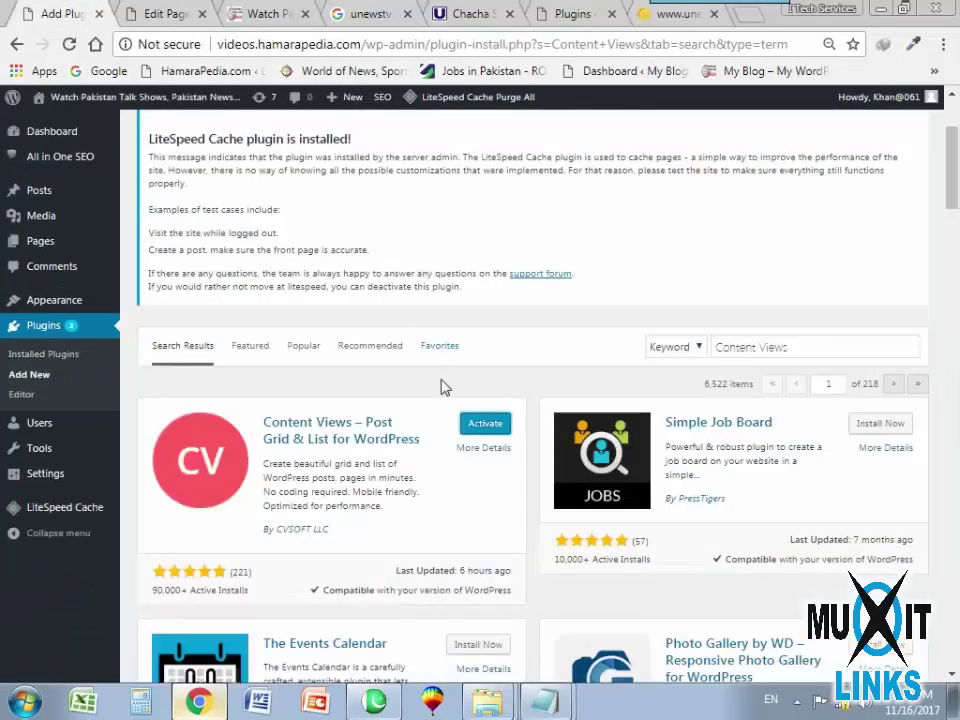
{"action": "left_click", "coordinate": [486, 424]}
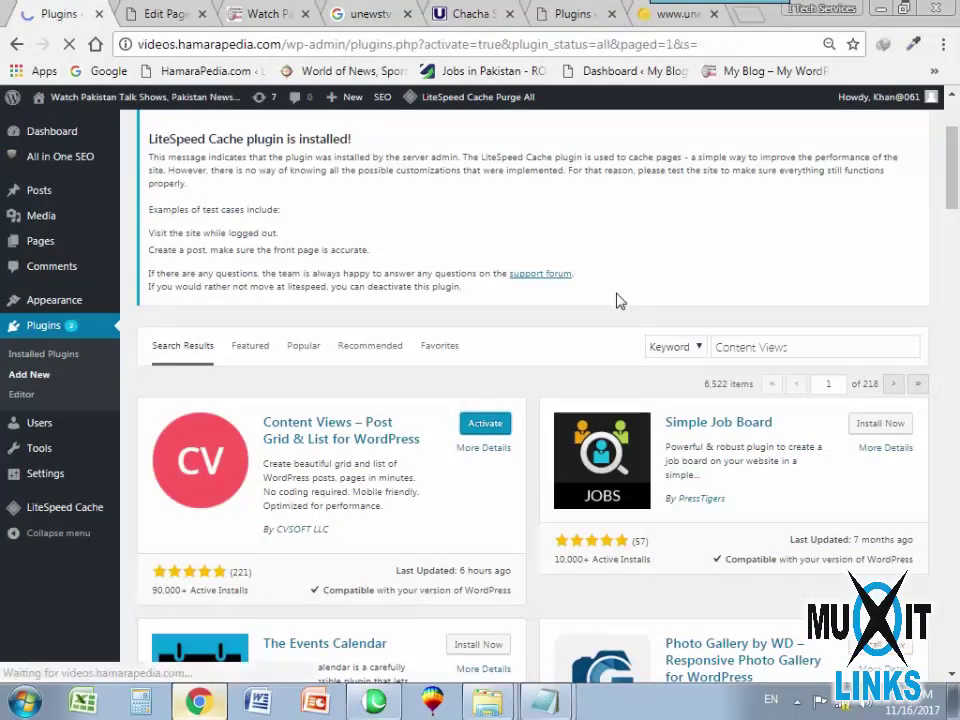
{"action": "scroll", "coordinate": [641, 405], "scroll_direction": "down", "scroll_amount": 2}
{"action": "scroll", "coordinate": [259, 313], "scroll_direction": "up", "scroll_amount": 2}
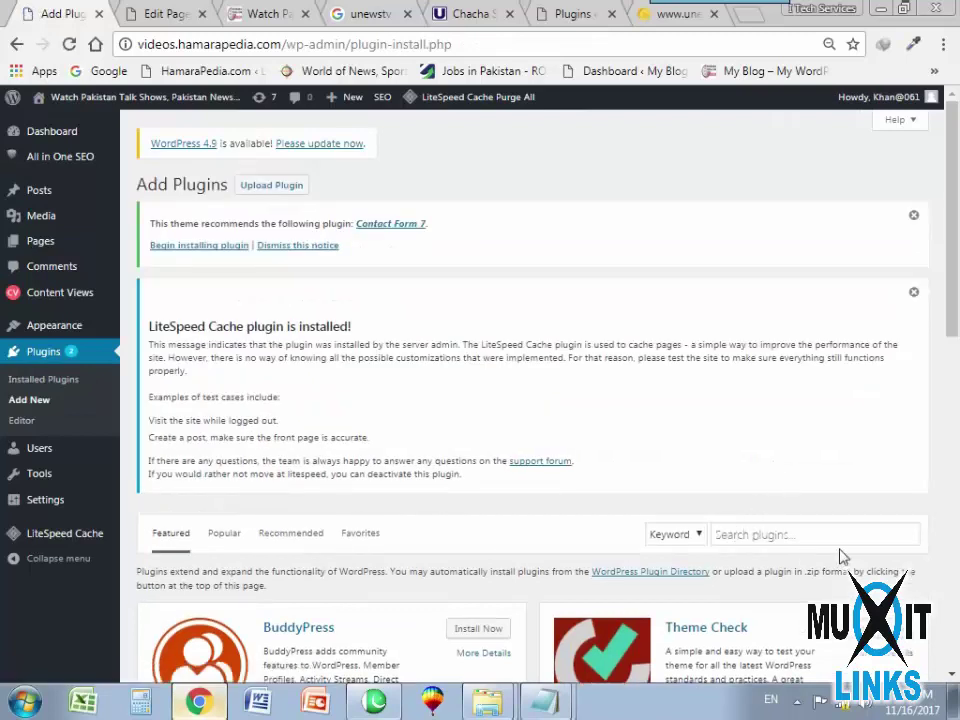
Search the available plugins for Google XML Sitemaps, and install and activate it.
{"action": "left_click", "coordinate": [810, 535]}
{"action": "type", "text": "Google XML Sitemaps"}
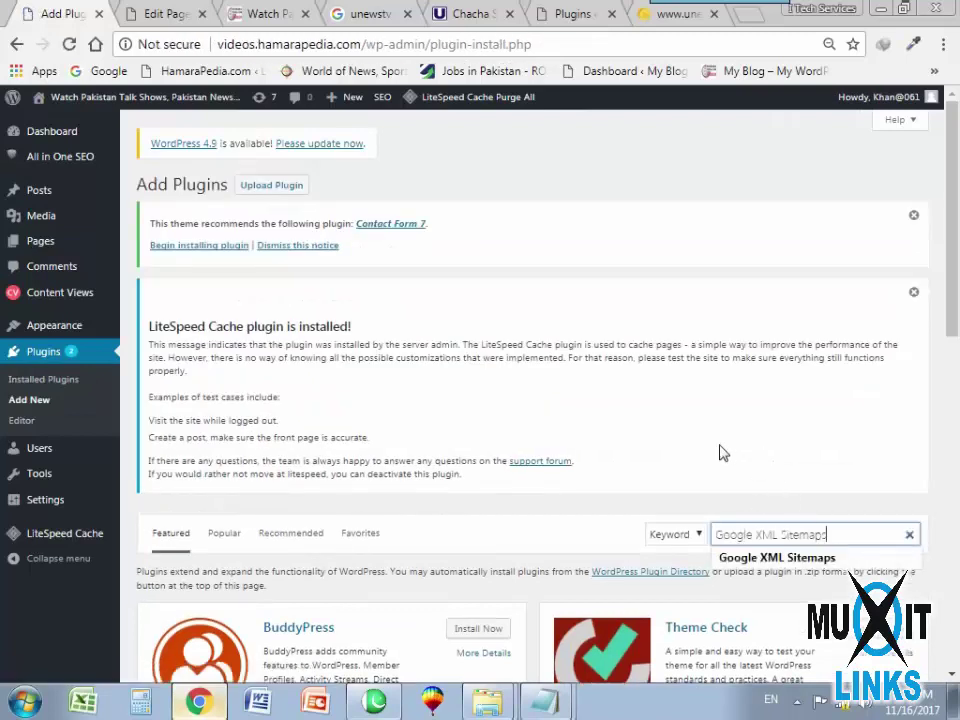
{"action": "key", "text": "Return"}
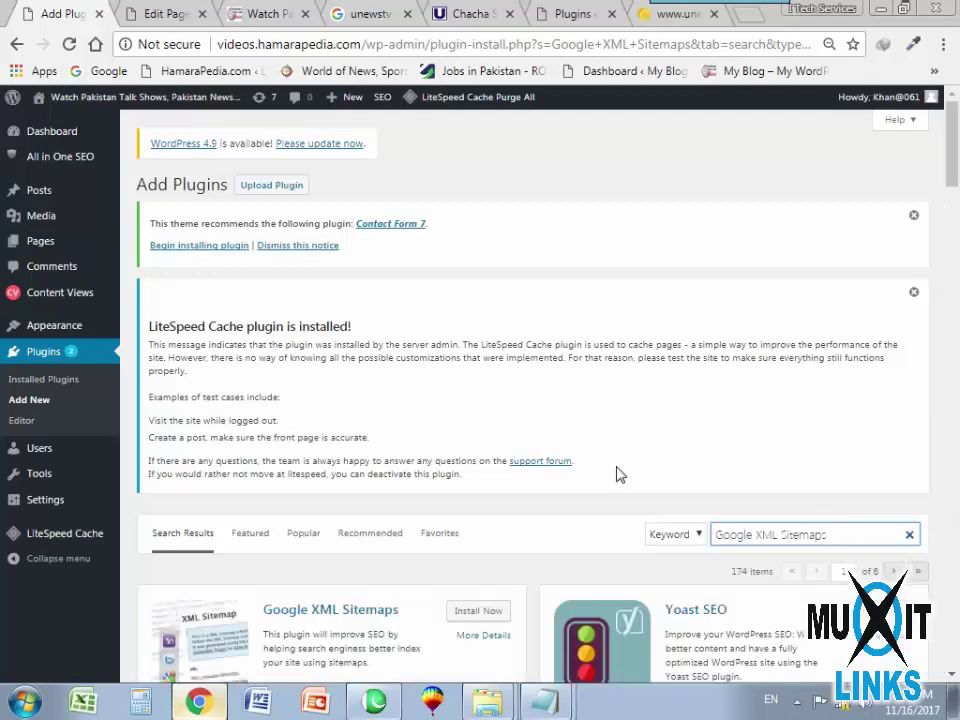
{"action": "scroll", "coordinate": [621, 471], "scroll_direction": "down", "scroll_amount": 2}
{"action": "left_click", "coordinate": [477, 426]}
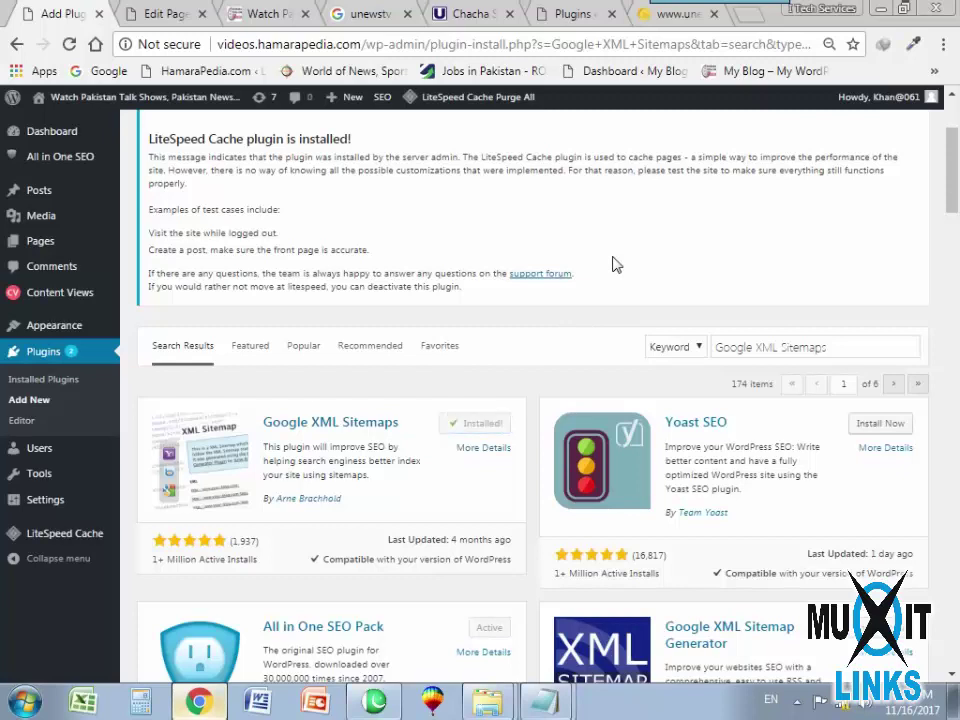
{"action": "left_click", "coordinate": [485, 423]}
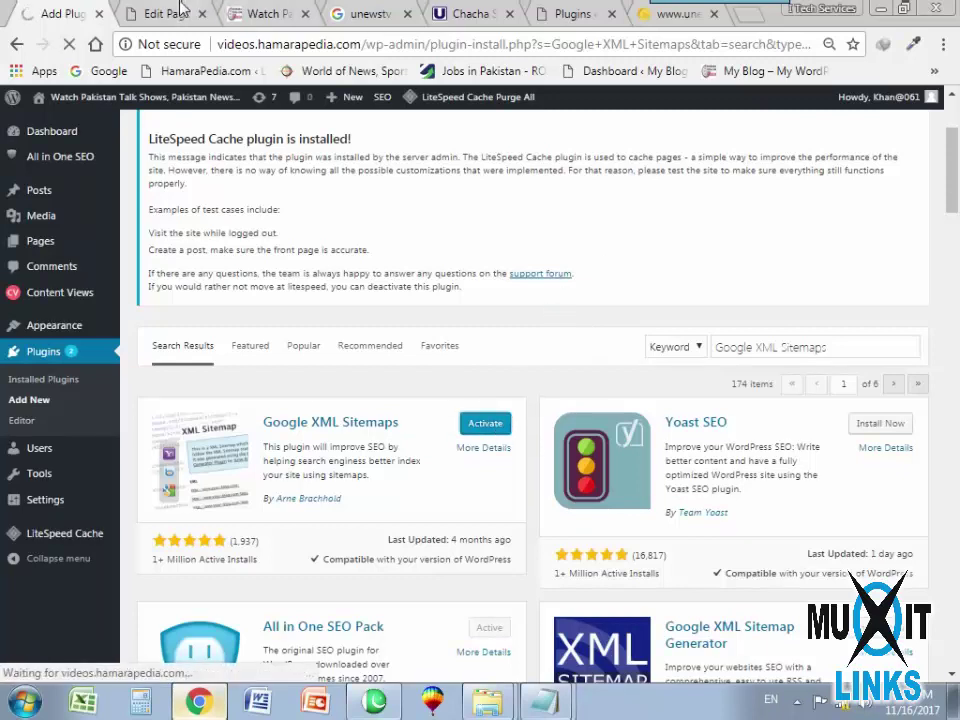
Copy the name Page Builder by SiteOrigin from HamaraPedia.com's installed plugins and reopen the video blog's page for adding plugins.
{"action": "left_click", "coordinate": [555, 16]}
{"action": "scroll", "coordinate": [297, 487], "scroll_direction": "down", "scroll_amount": 3}
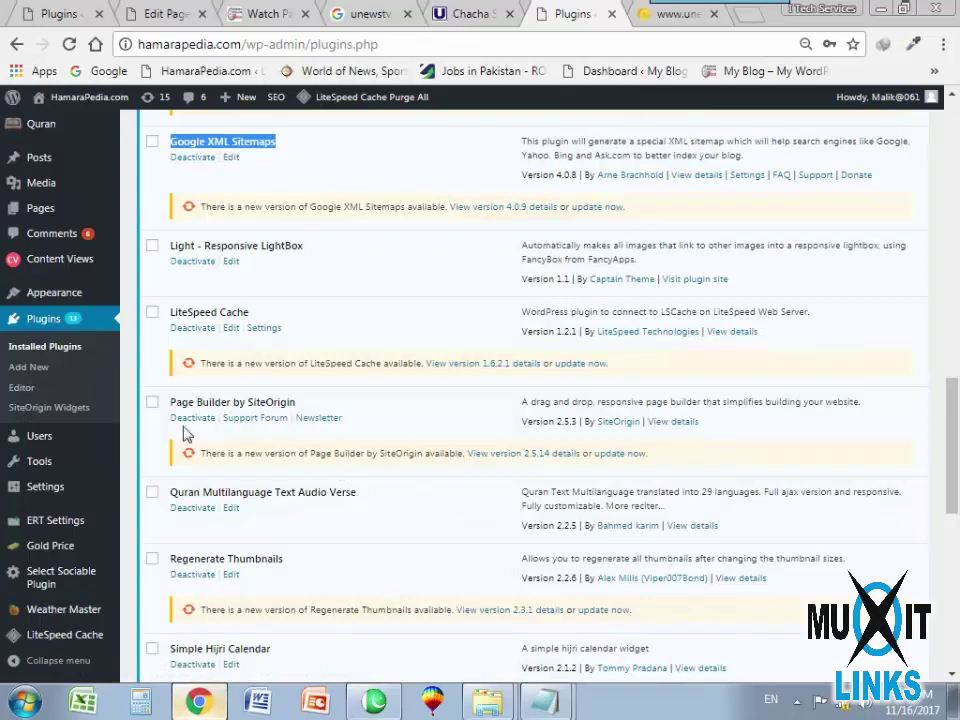
{"action": "left_click_drag", "start_coordinate": [167, 401], "coordinate": [306, 401]}
{"action": "key", "text": "ctrl+c"}
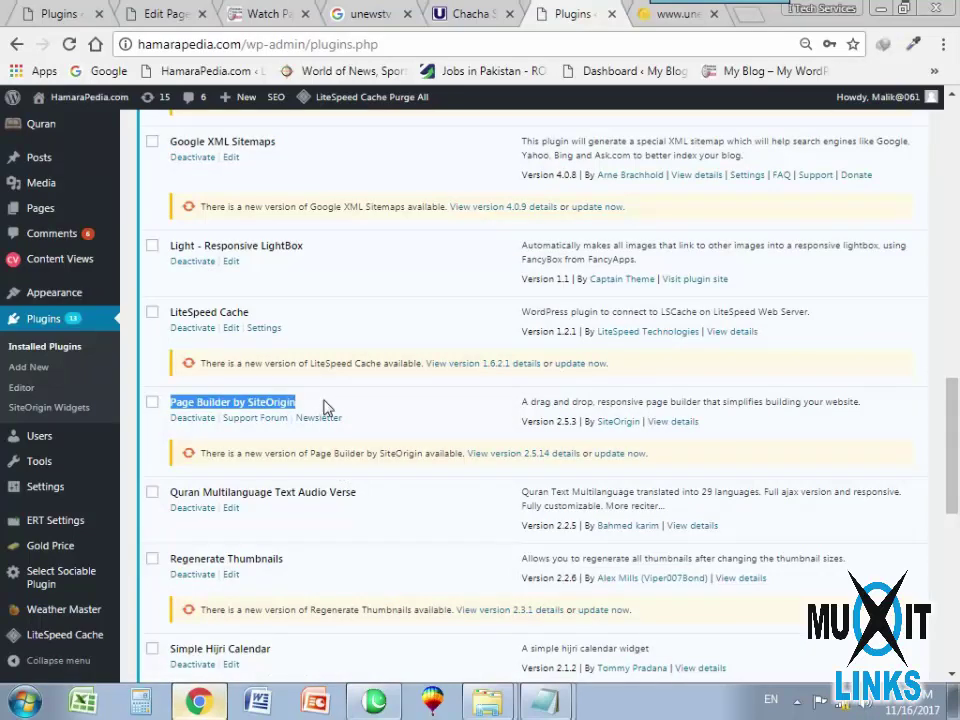
{"action": "left_click", "coordinate": [58, 12]}
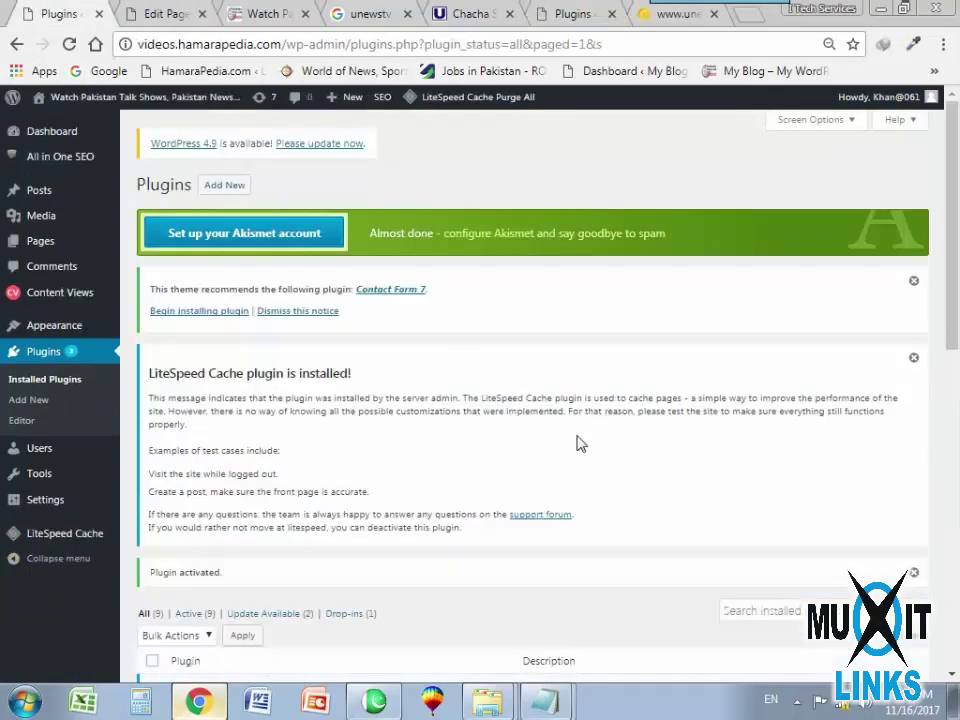
{"action": "left_click", "coordinate": [210, 186]}
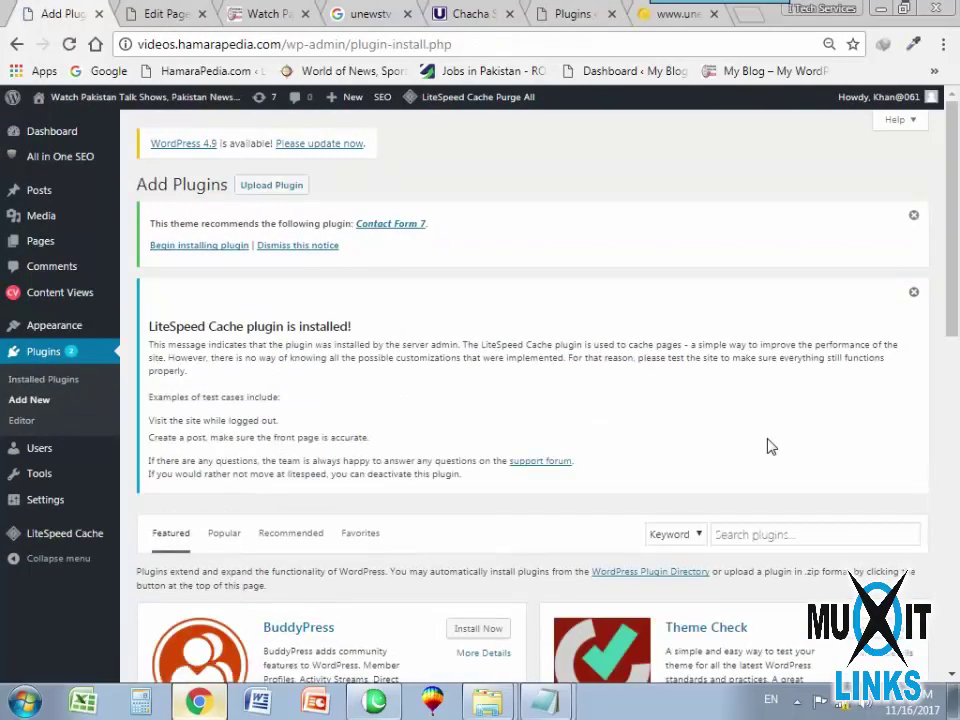
Search the available plugins for Page Builder by SiteOrigin, and install and activate it.
{"action": "left_click", "coordinate": [759, 536]}
{"action": "key", "text": "ctrl+v"}
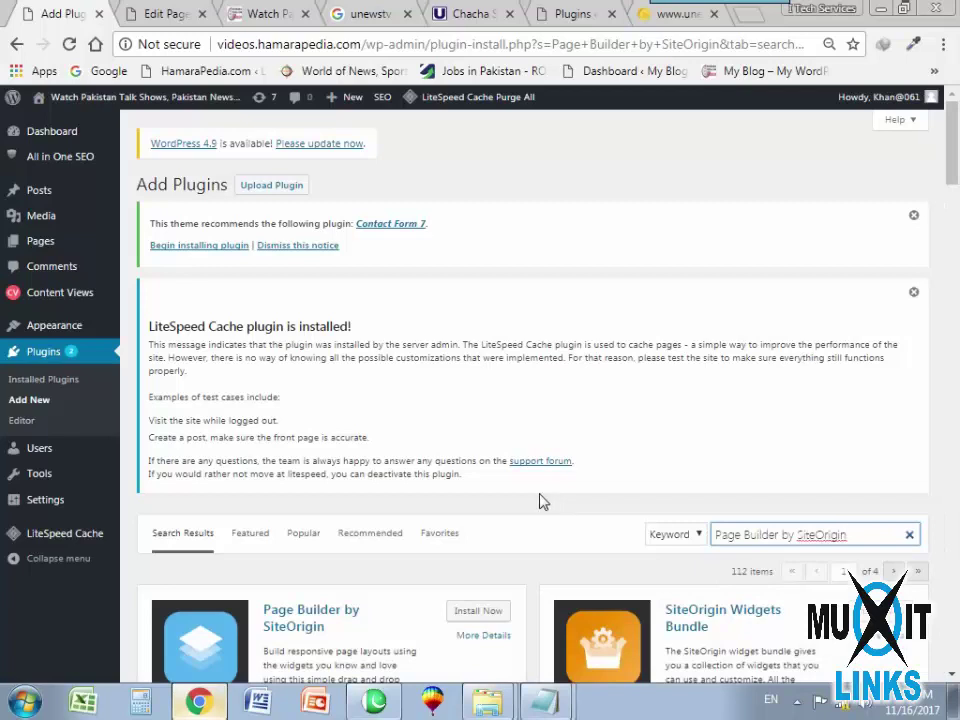
{"action": "scroll", "coordinate": [460, 540], "scroll_direction": "down", "scroll_amount": 2}
{"action": "left_click", "coordinate": [478, 428]}
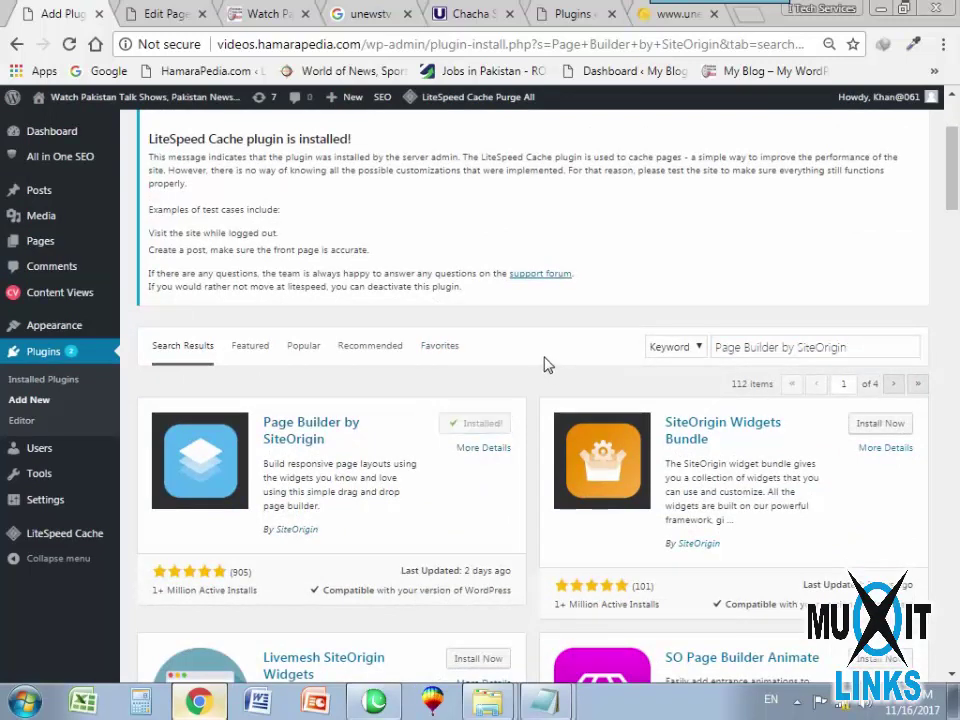
{"action": "left_click", "coordinate": [474, 426]}
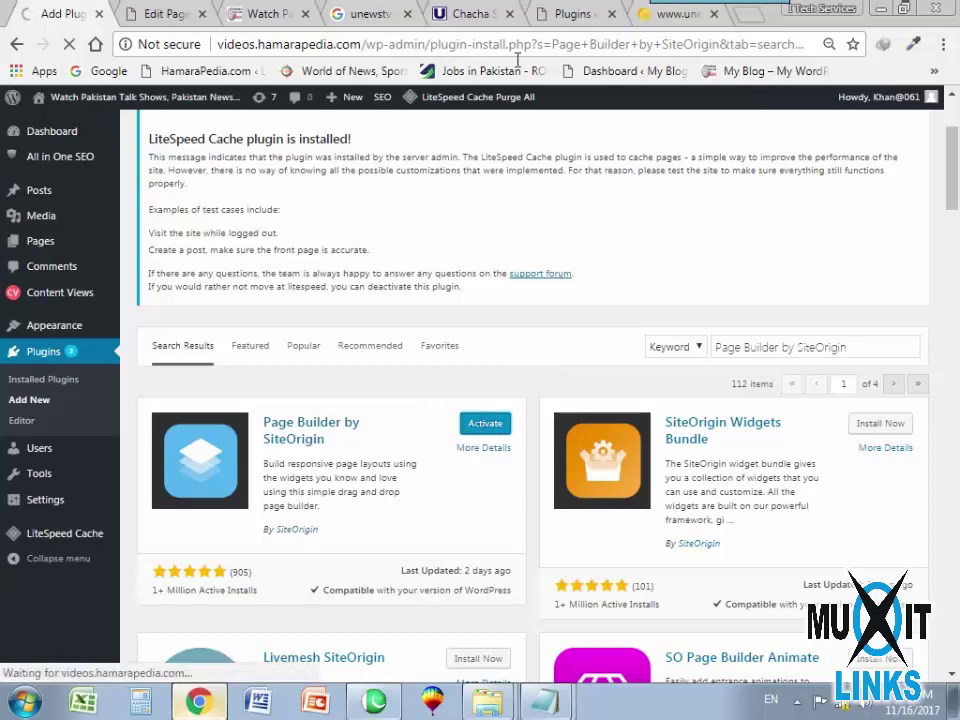
Copy the name SiteOrigin Widgets Bundle from HamaraPedia.com's installed plugins and reopen the video blog's page for adding plugins.
{"action": "scroll", "coordinate": [330, 478], "scroll_direction": "down", "scroll_amount": 2}
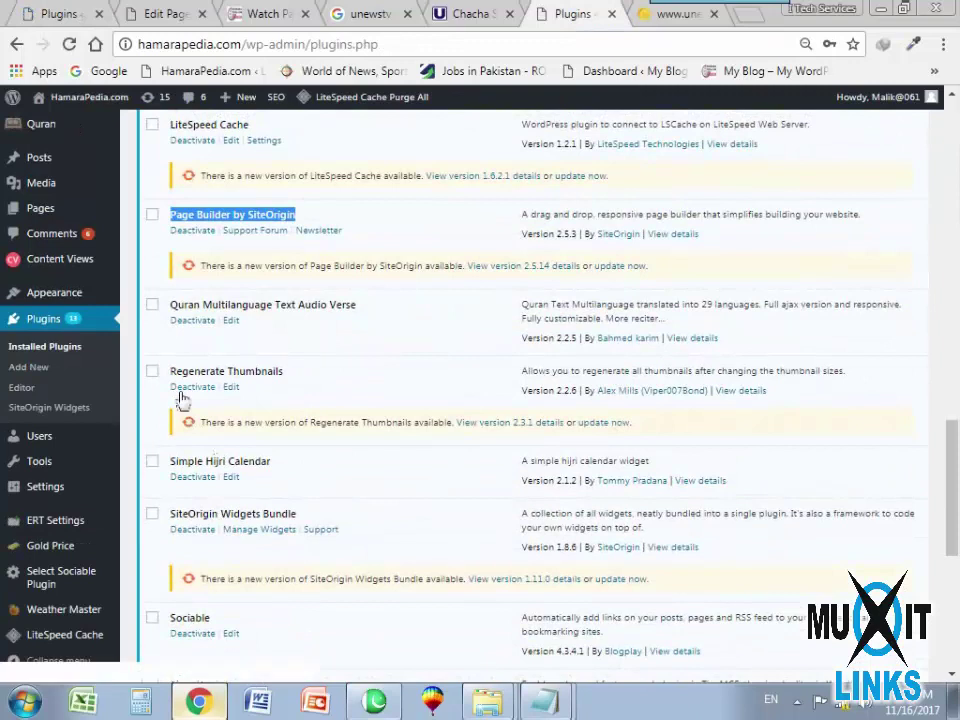
{"action": "left_click_drag", "start_coordinate": [172, 372], "coordinate": [300, 375]}
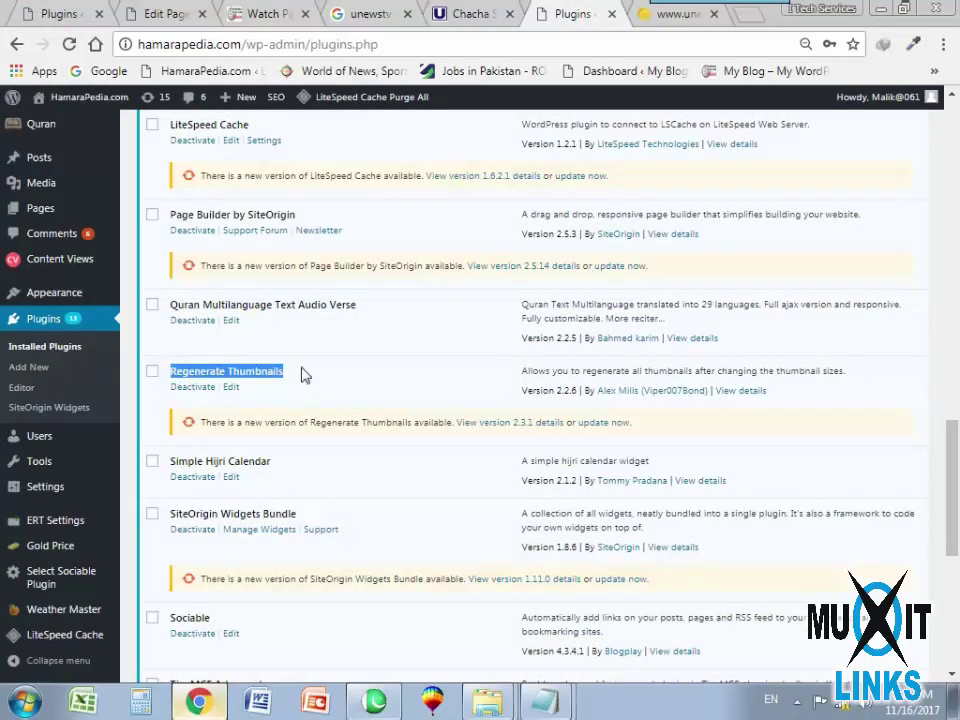
{"action": "scroll", "coordinate": [208, 557], "scroll_direction": "down", "scroll_amount": 2}
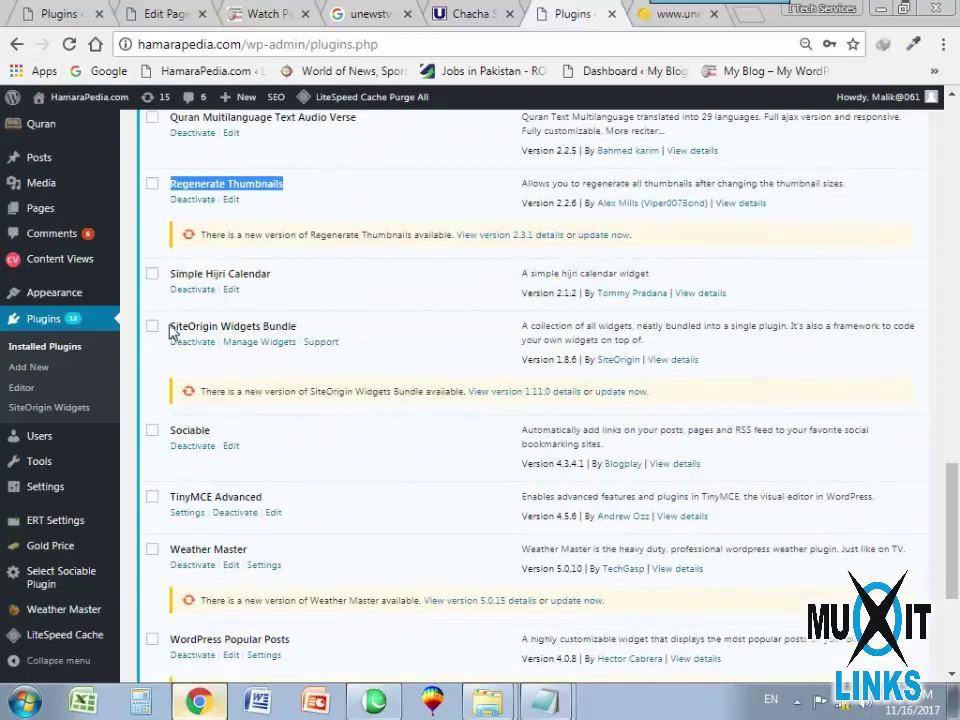
{"action": "left_click_drag", "start_coordinate": [170, 326], "coordinate": [302, 330]}
{"action": "key", "text": "ctrl+c"}
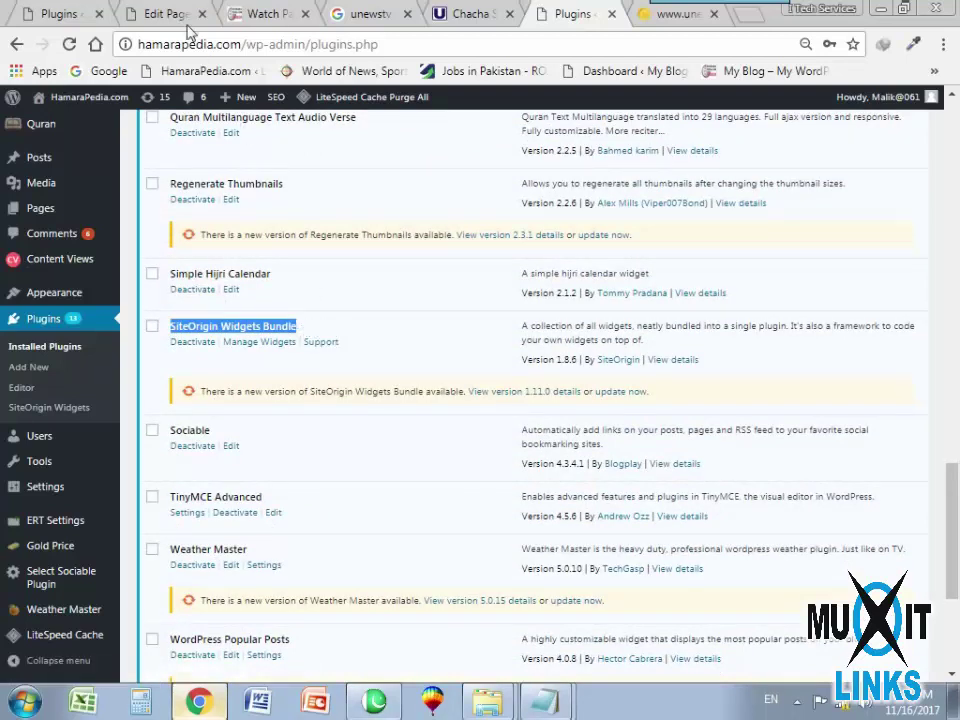
{"action": "left_click", "coordinate": [50, 12]}
{"action": "left_click", "coordinate": [226, 186]}
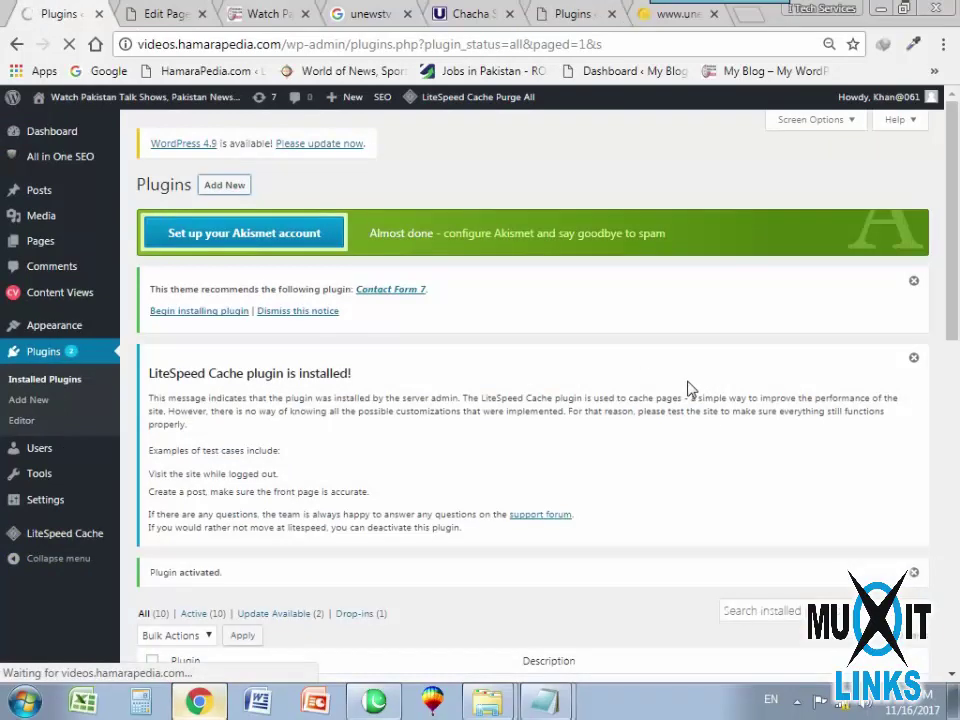
Search the available plugins for SiteOrigin Widgets Bundle, and install and activate it.
{"action": "left_click", "coordinate": [779, 544]}
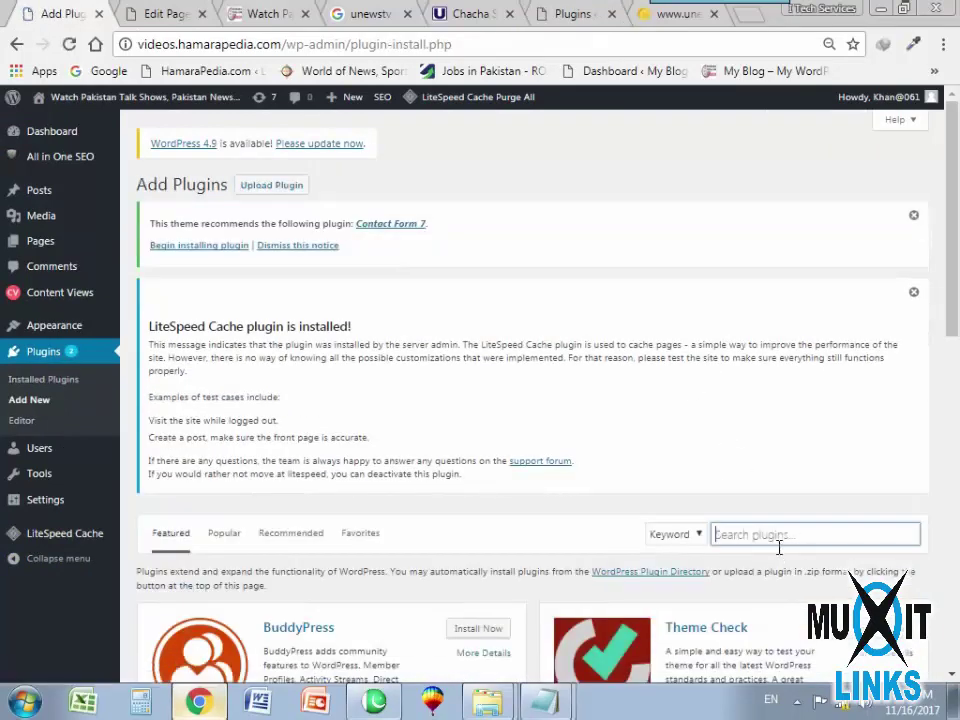
{"action": "key", "text": "ctrl+v"}
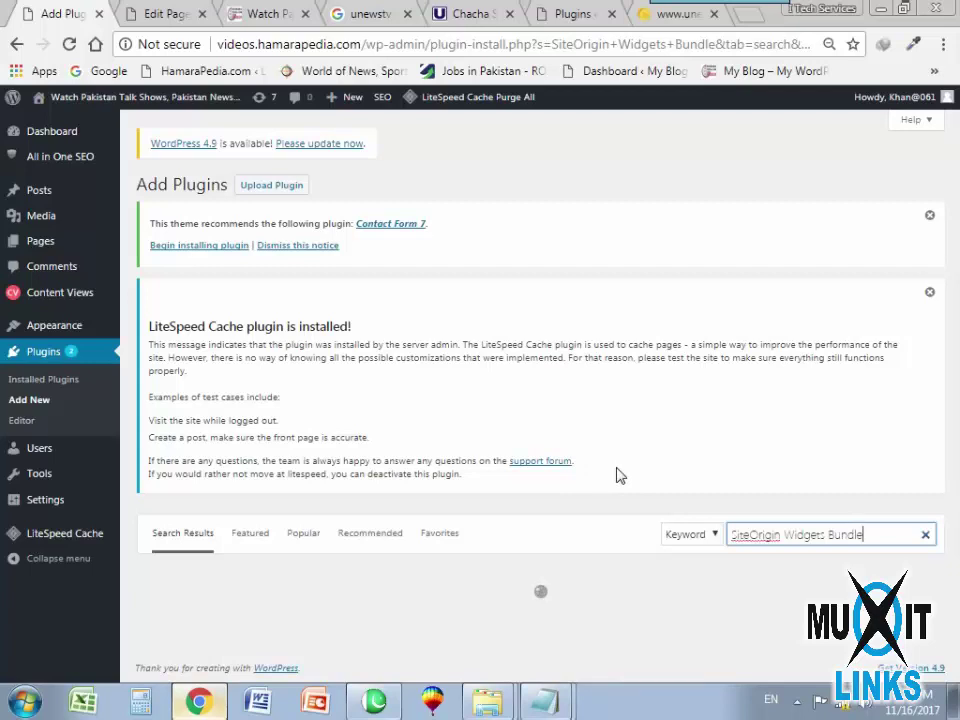
{"action": "scroll", "coordinate": [617, 476], "scroll_direction": "down", "scroll_amount": 1}
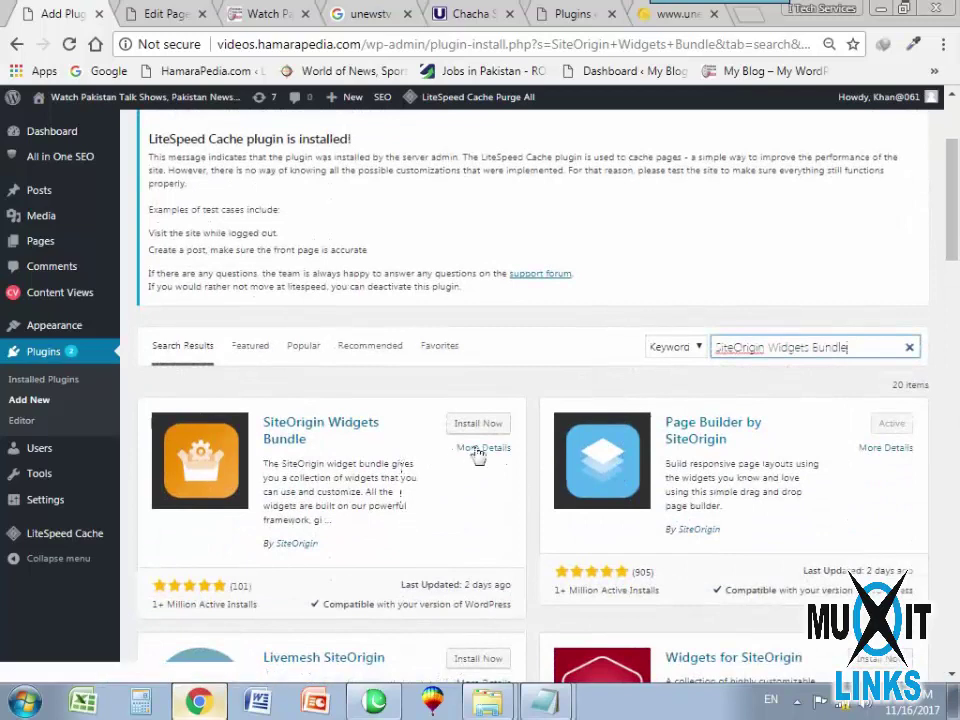
{"action": "left_click", "coordinate": [478, 423]}
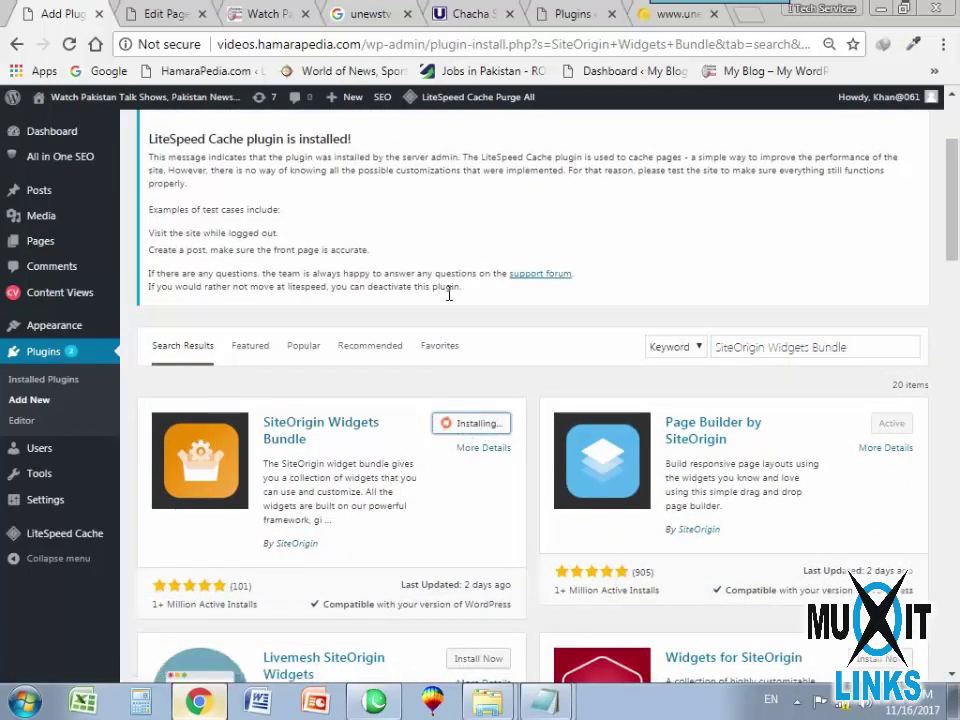
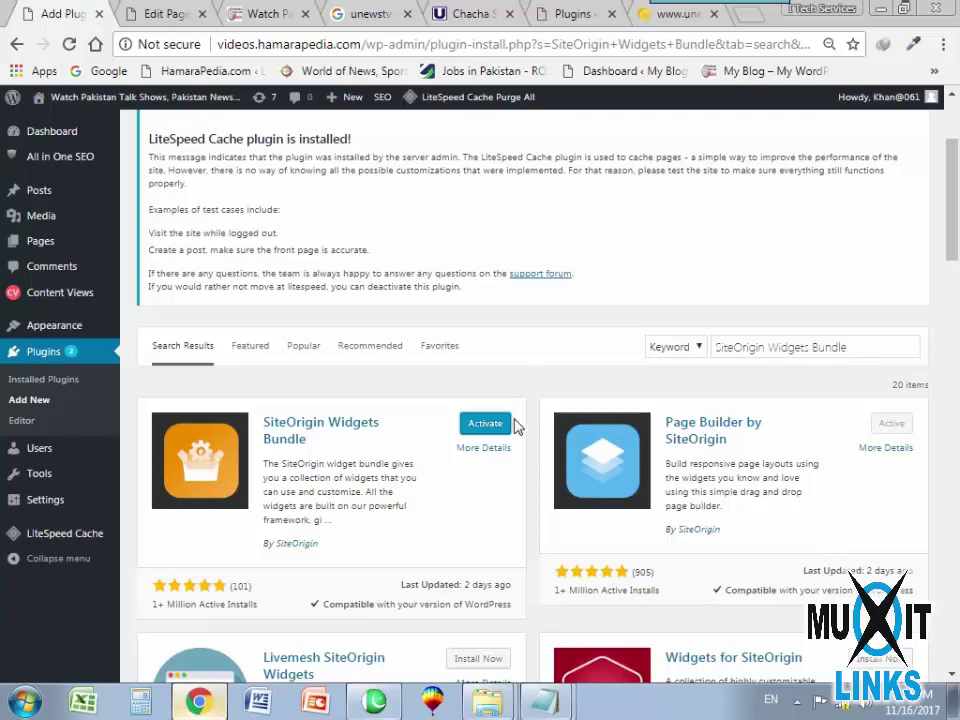
{"action": "left_click", "coordinate": [484, 423]}
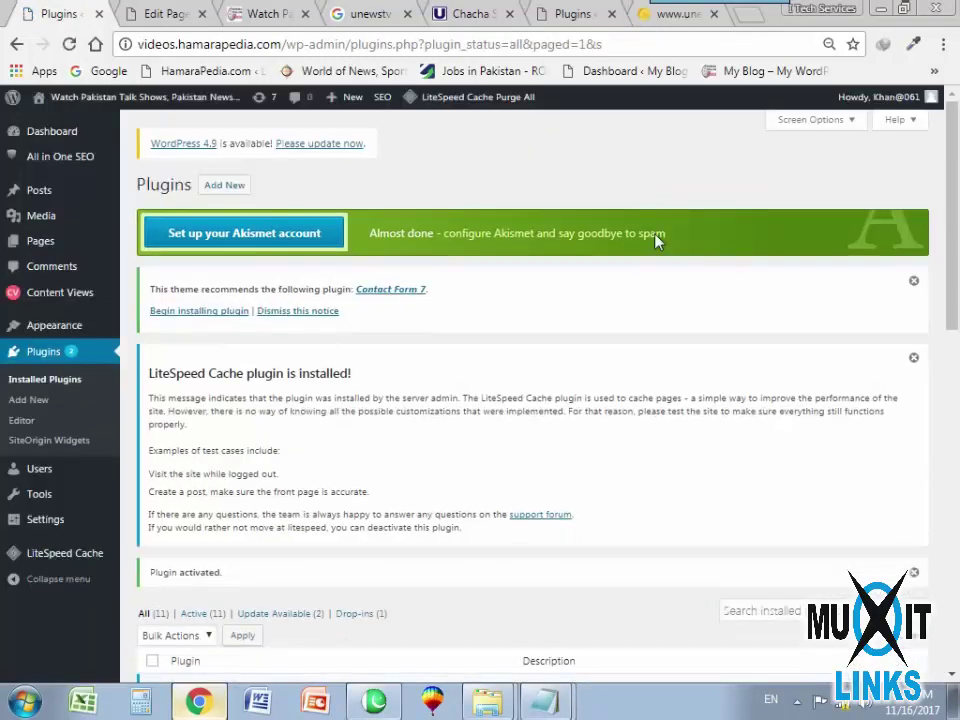
Copy the name TinyMCE Advanced from HamaraPedia.com's installed plugins and return to the video blog's plugin list.
{"action": "scroll", "coordinate": [415, 432], "scroll_direction": "down", "scroll_amount": 5}
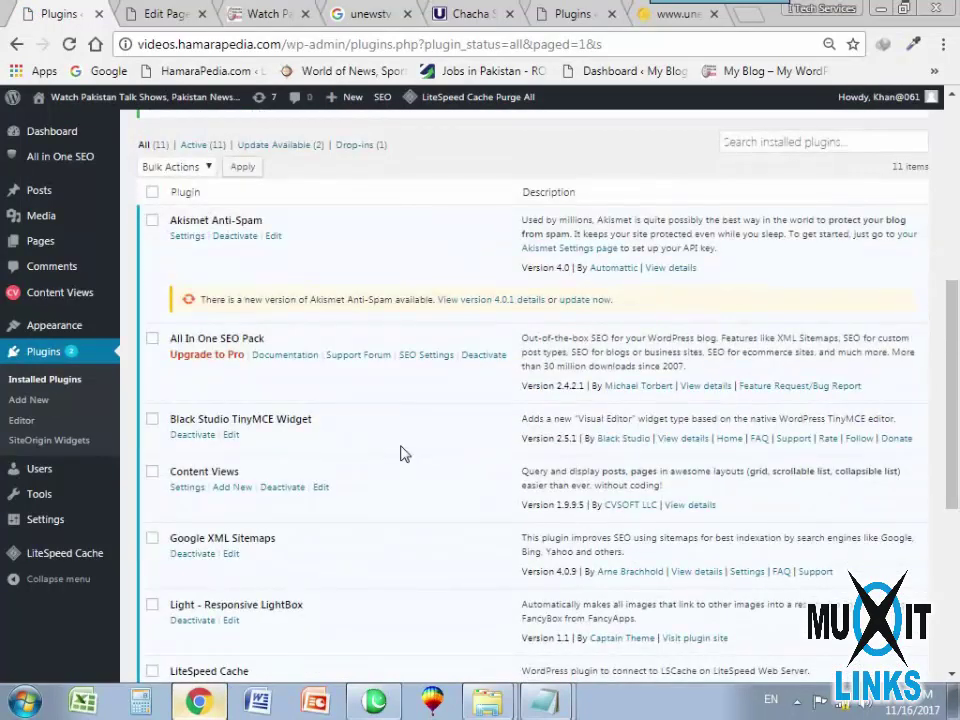
{"action": "left_click", "coordinate": [570, 13]}
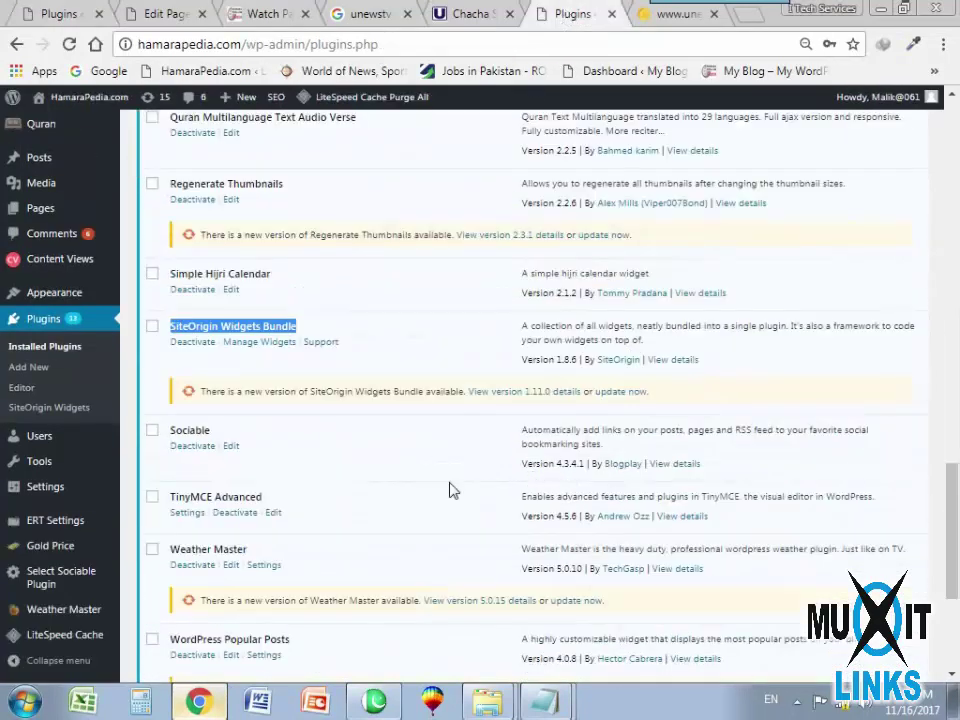
{"action": "scroll", "coordinate": [351, 533], "scroll_direction": "down", "scroll_amount": 1}
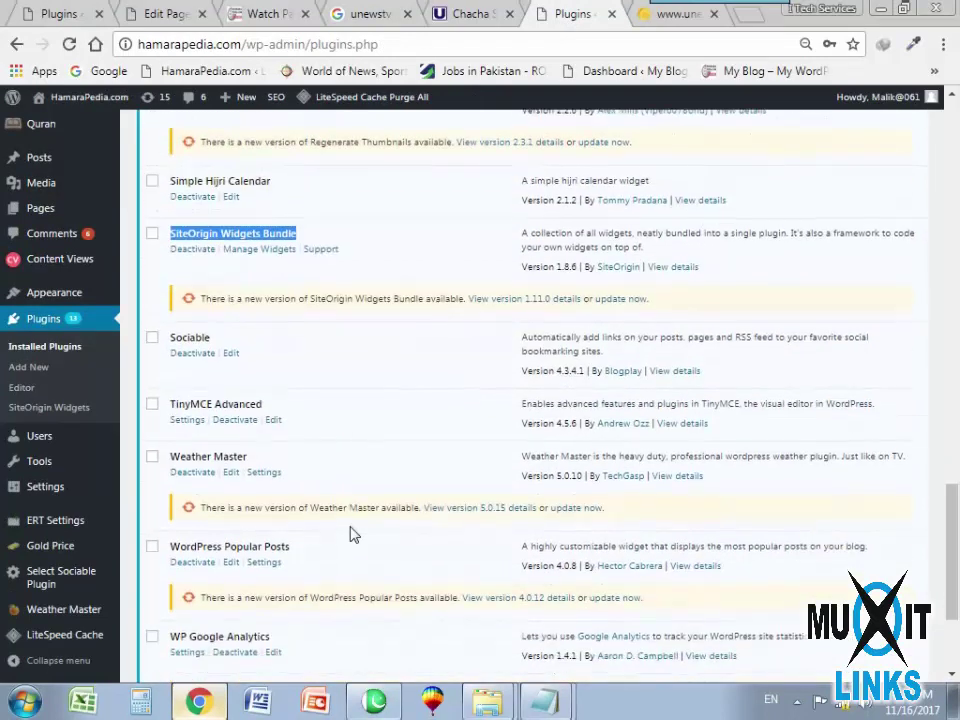
{"action": "left_click", "coordinate": [179, 409]}
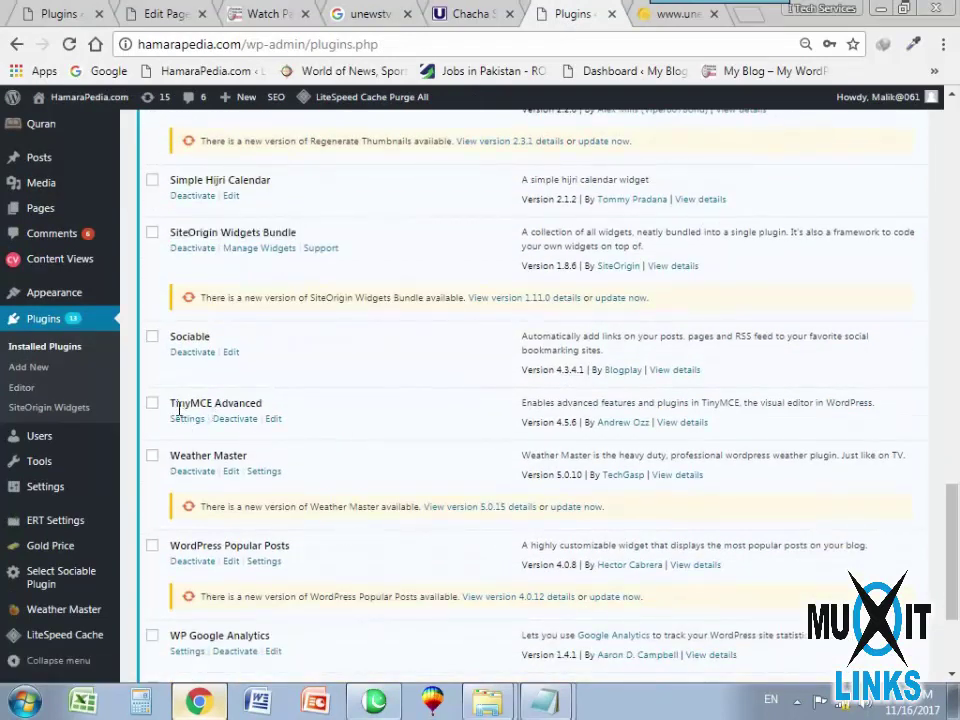
{"action": "left_click_drag", "start_coordinate": [179, 409], "coordinate": [270, 406]}
{"action": "key", "text": "ctrl+c"}
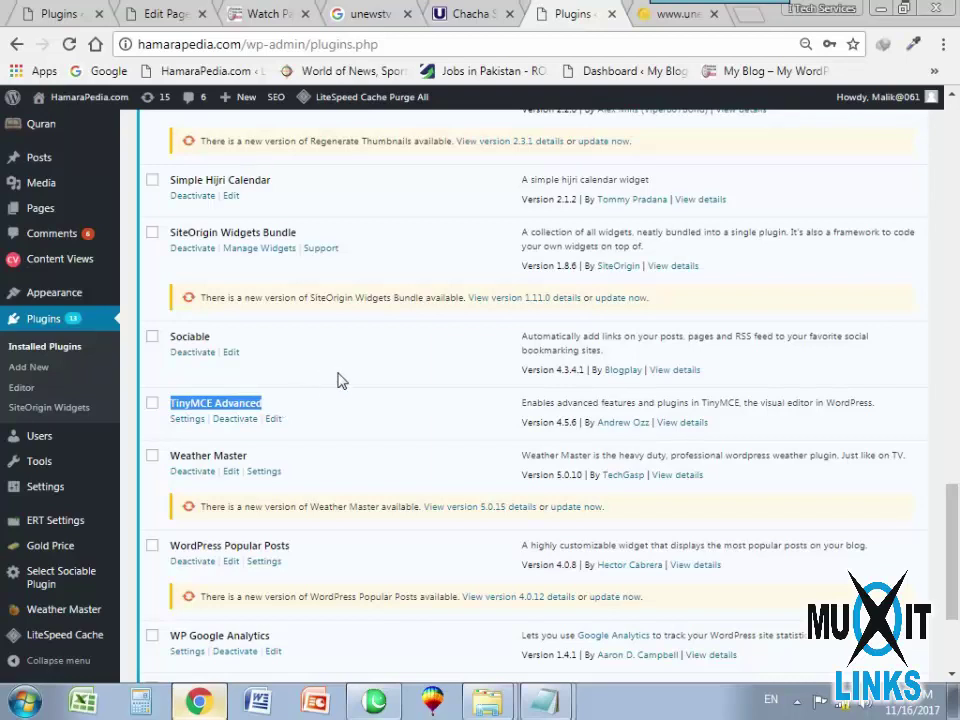
{"action": "left_click", "coordinate": [60, 13]}
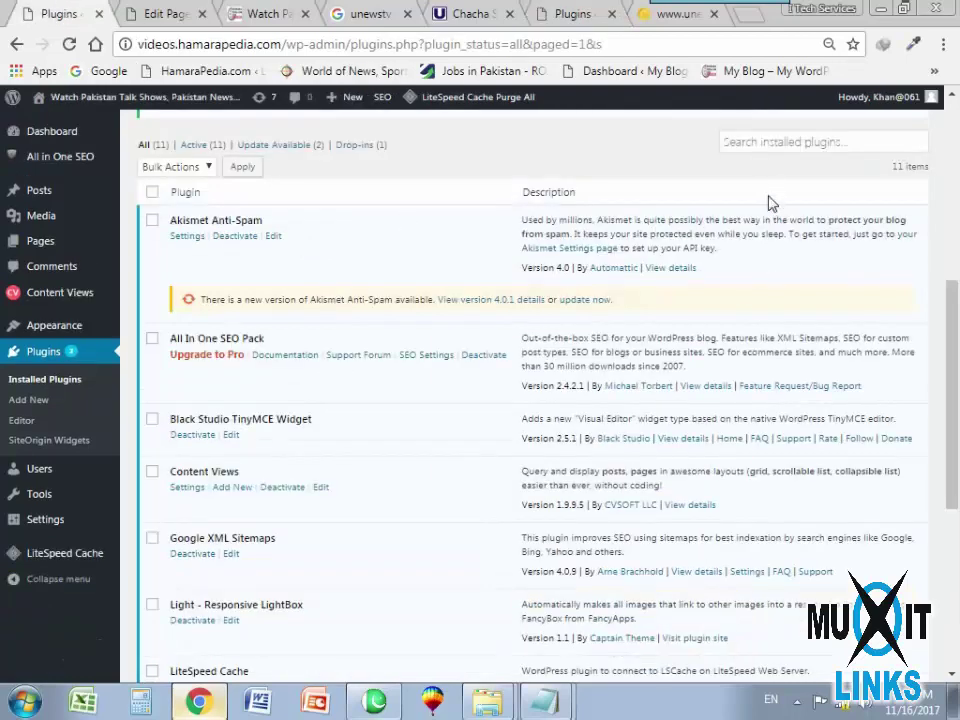
Search the video blog's installed plugins for TinyMCE Advanced.
{"action": "scroll", "coordinate": [760, 215], "scroll_direction": "up", "scroll_amount": 3}
{"action": "scroll", "coordinate": [756, 222], "scroll_direction": "up", "scroll_amount": 2}
{"action": "left_click", "coordinate": [786, 330]}
{"action": "key", "text": "ctrl+v"}
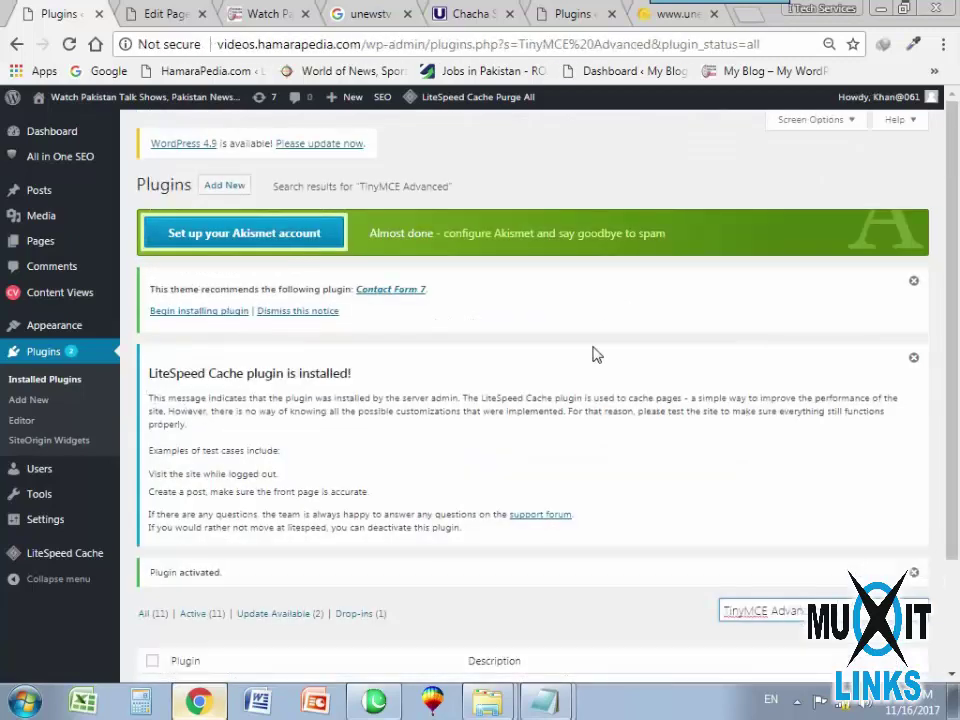
{"action": "scroll", "coordinate": [590, 370], "scroll_direction": "down", "scroll_amount": 2}
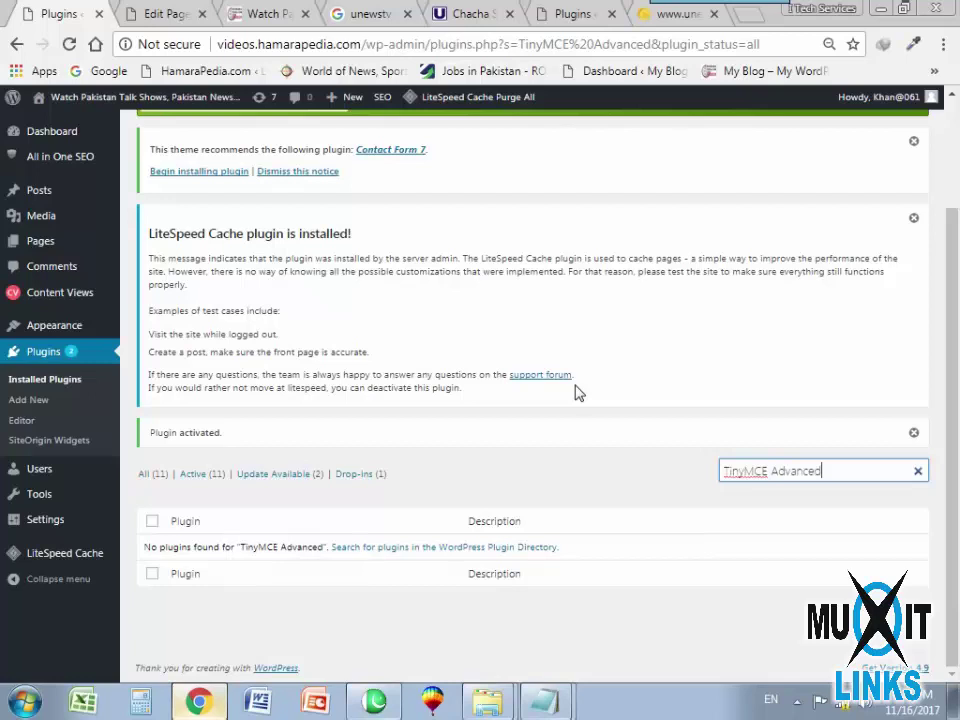
{"action": "scroll", "coordinate": [576, 393], "scroll_direction": "up", "scroll_amount": 2}
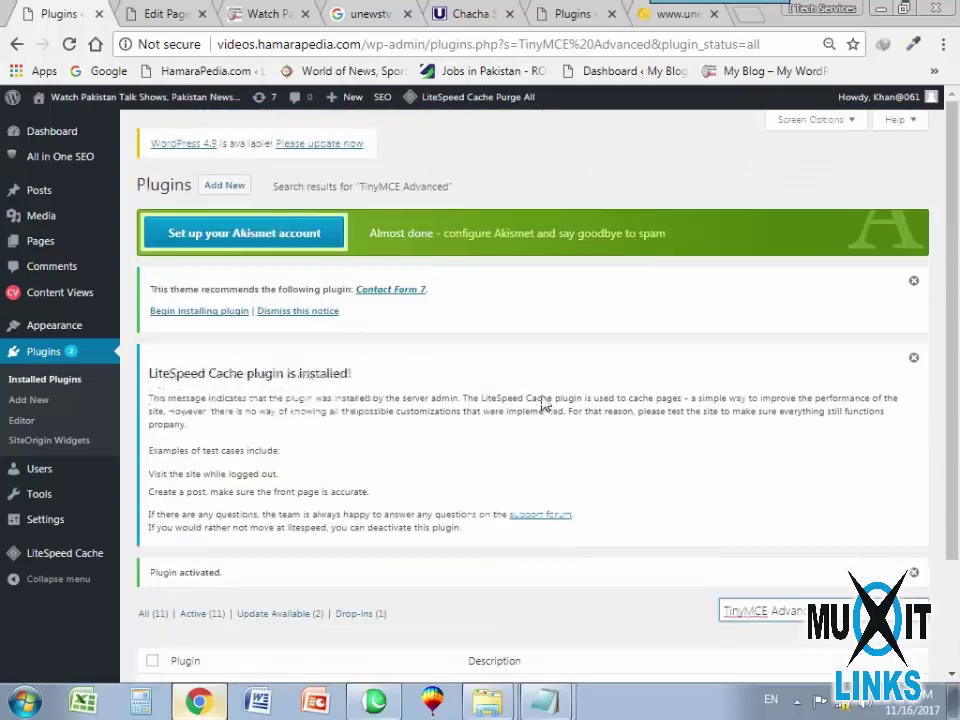
Open the page for adding plugins, search for TinyMCE Advanced, and install and activate it.
{"action": "left_click", "coordinate": [232, 187]}
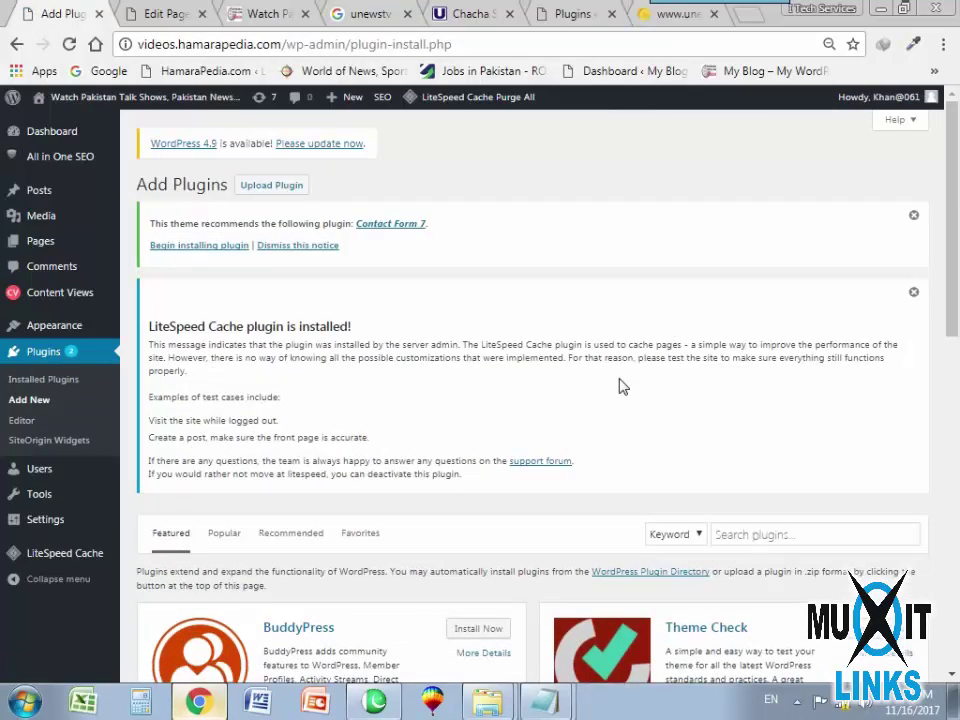
{"action": "left_click", "coordinate": [748, 532]}
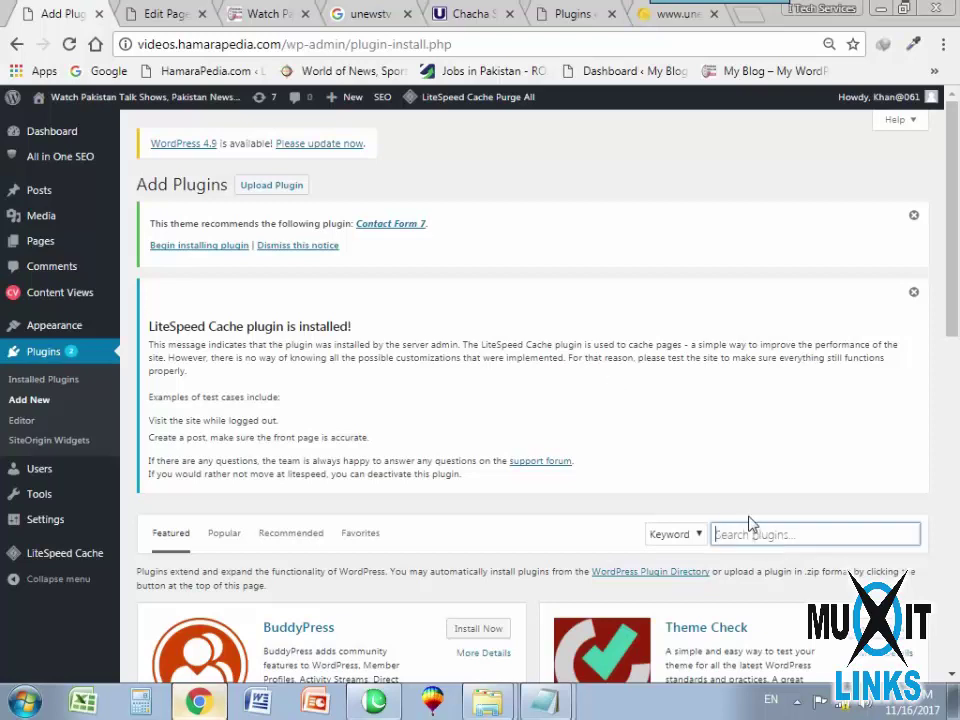
{"action": "key", "text": "ctrl+v"}
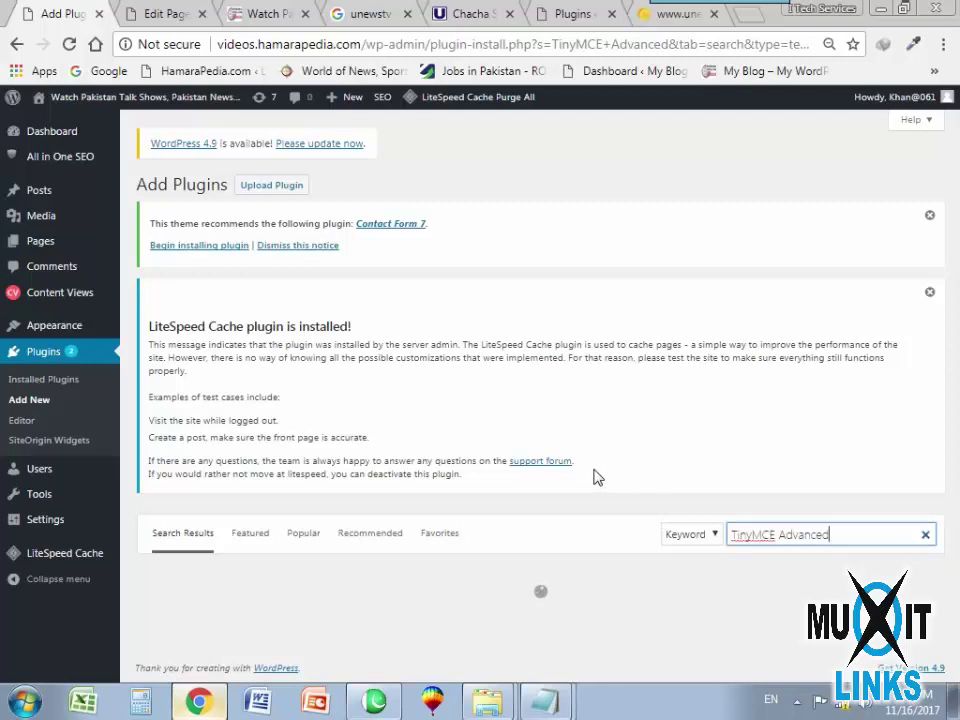
{"action": "scroll", "coordinate": [597, 478], "scroll_direction": "down", "scroll_amount": 2}
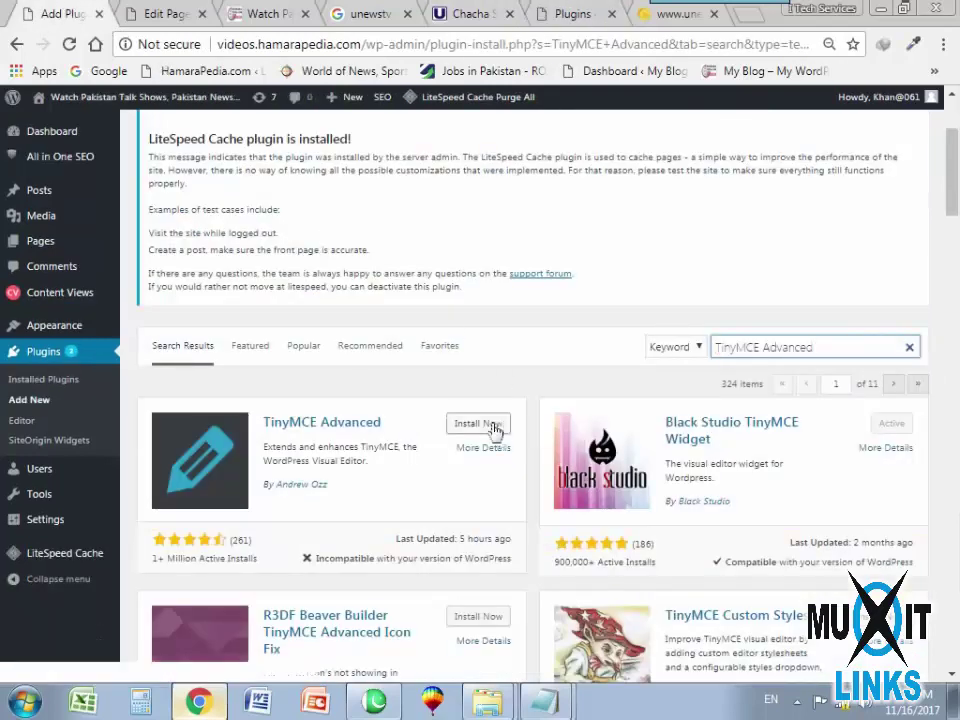
{"action": "left_click", "coordinate": [478, 424]}
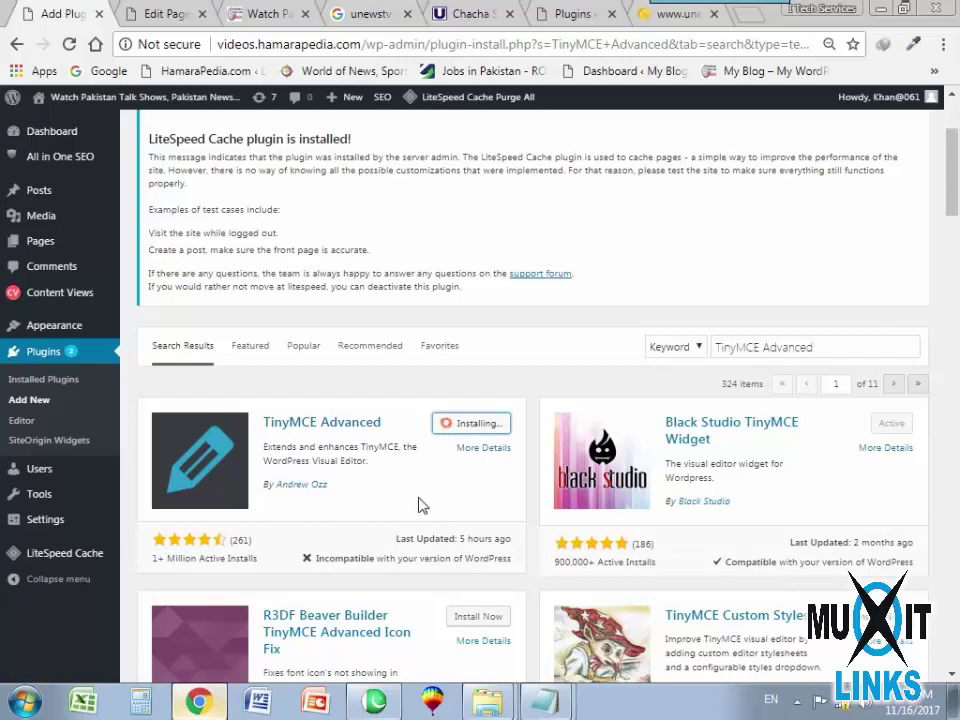
{"action": "left_click", "coordinate": [483, 426]}
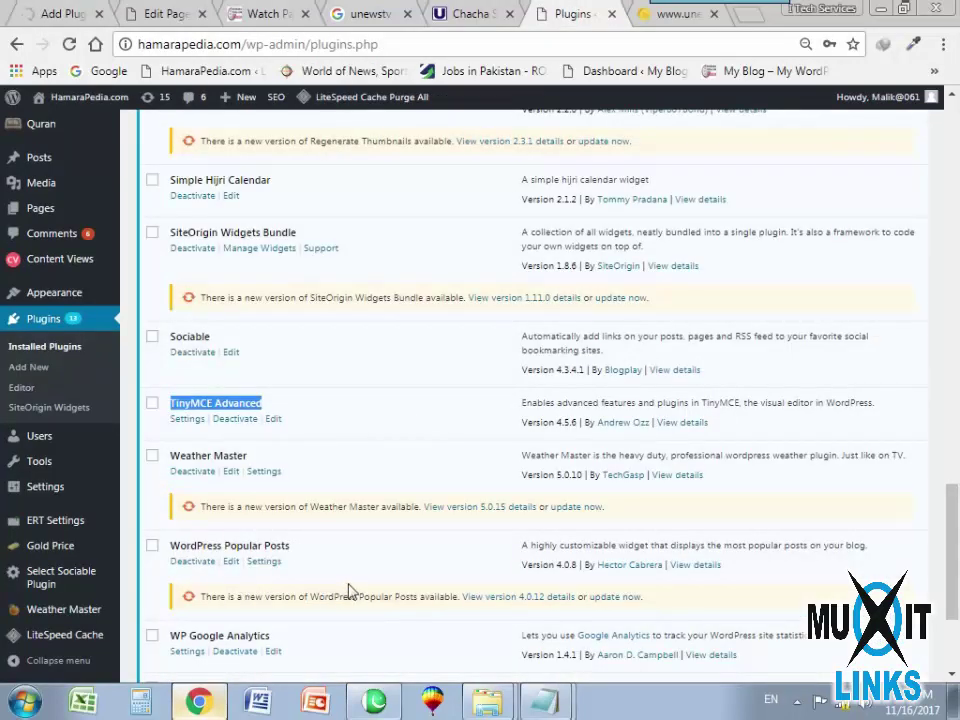
Review HamaraPedia.com's remaining plugins and the Popular Posts section of the UNewsTV article, and return to the video blog's plugin list.
{"action": "scroll", "coordinate": [349, 576], "scroll_direction": "down", "scroll_amount": 3}
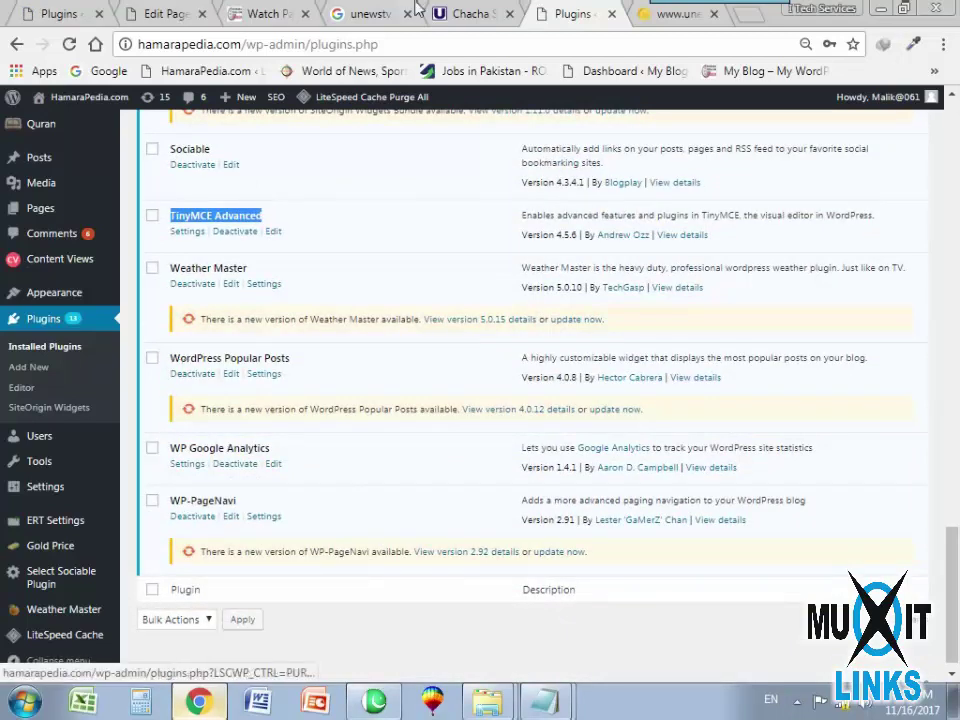
{"action": "left_click", "coordinate": [470, 14]}
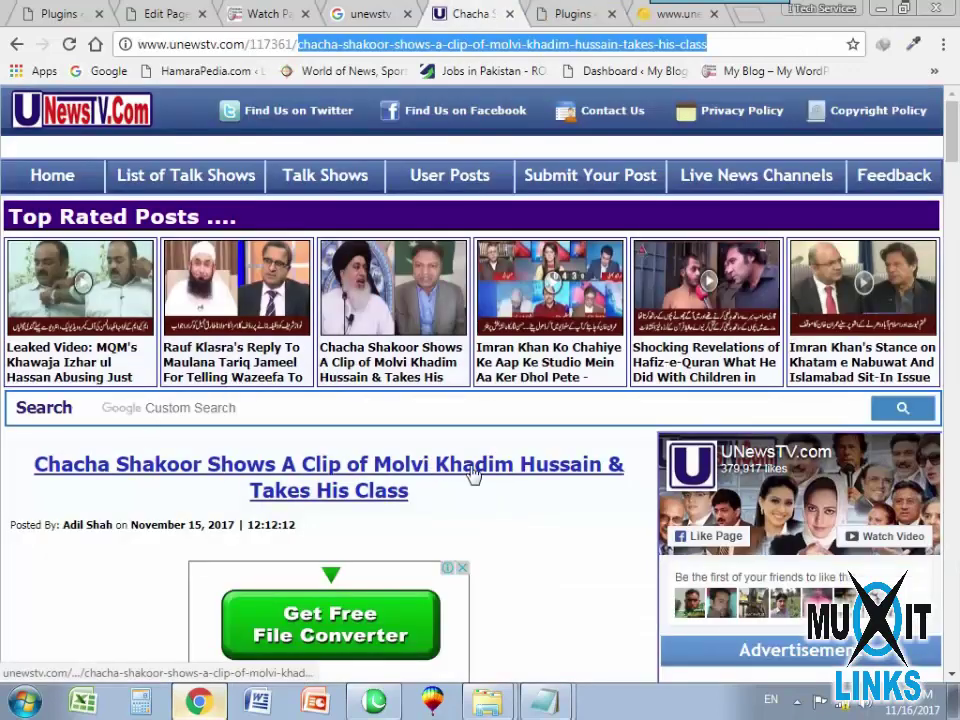
{"action": "scroll", "coordinate": [606, 515], "scroll_direction": "down", "scroll_amount": 4}
{"action": "scroll", "coordinate": [630, 540], "scroll_direction": "down", "scroll_amount": 4}
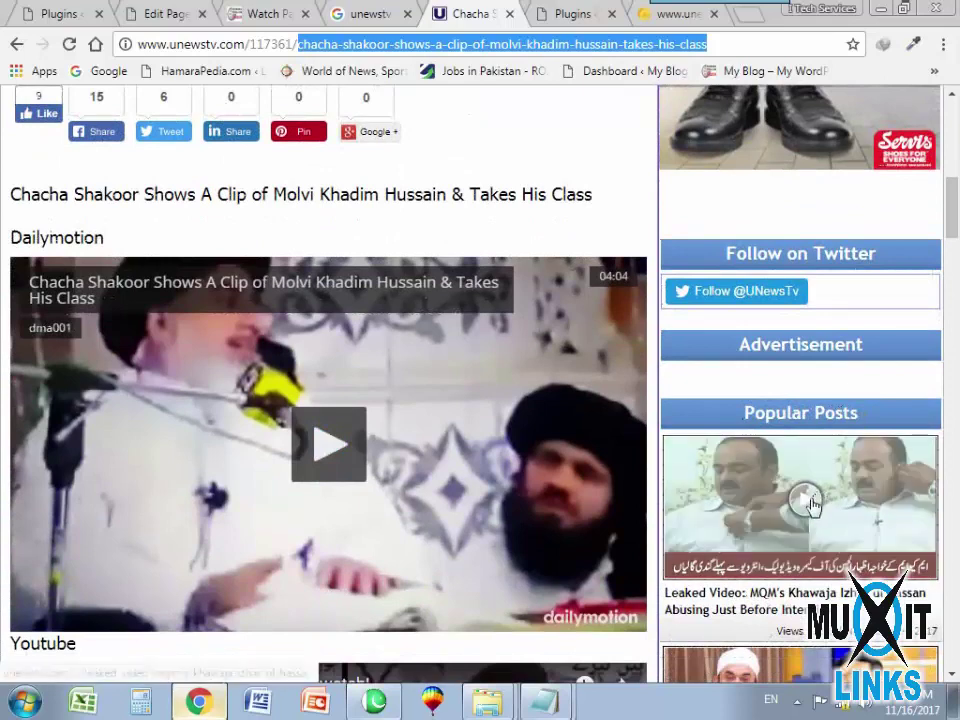
{"action": "scroll", "coordinate": [804, 499], "scroll_direction": "down", "scroll_amount": 4}
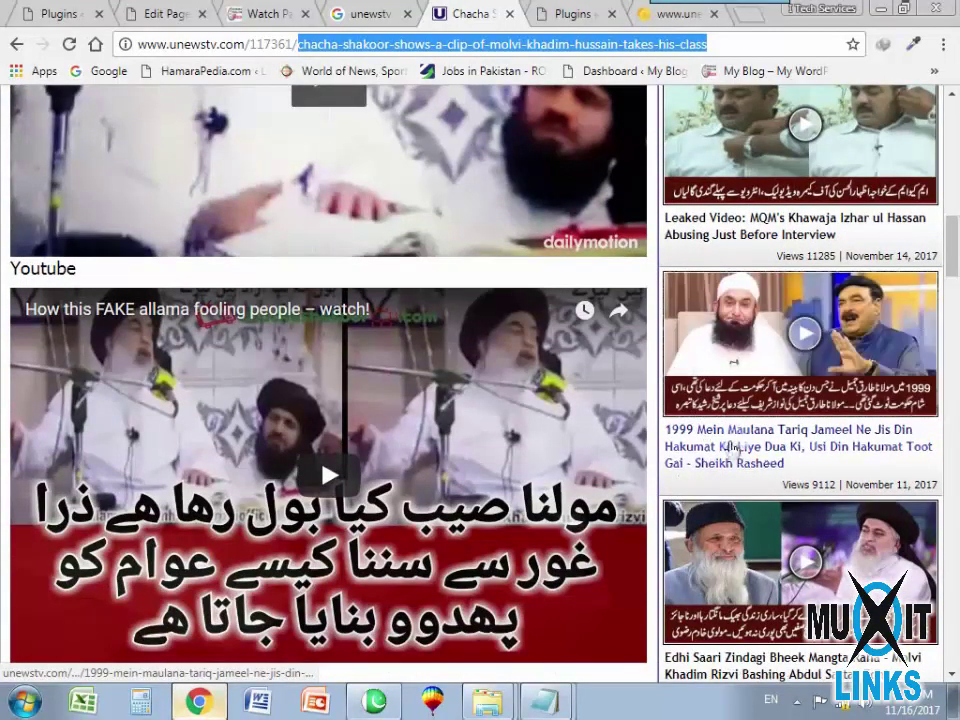
{"action": "scroll", "coordinate": [767, 372], "scroll_direction": "up", "scroll_amount": 2}
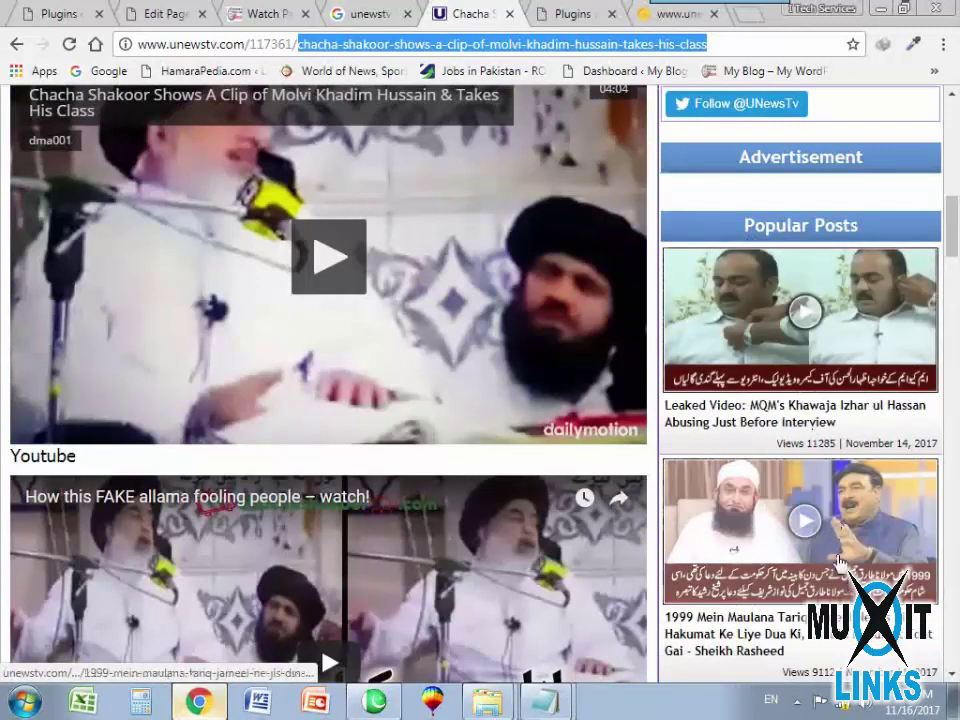
{"action": "left_click", "coordinate": [50, 14]}
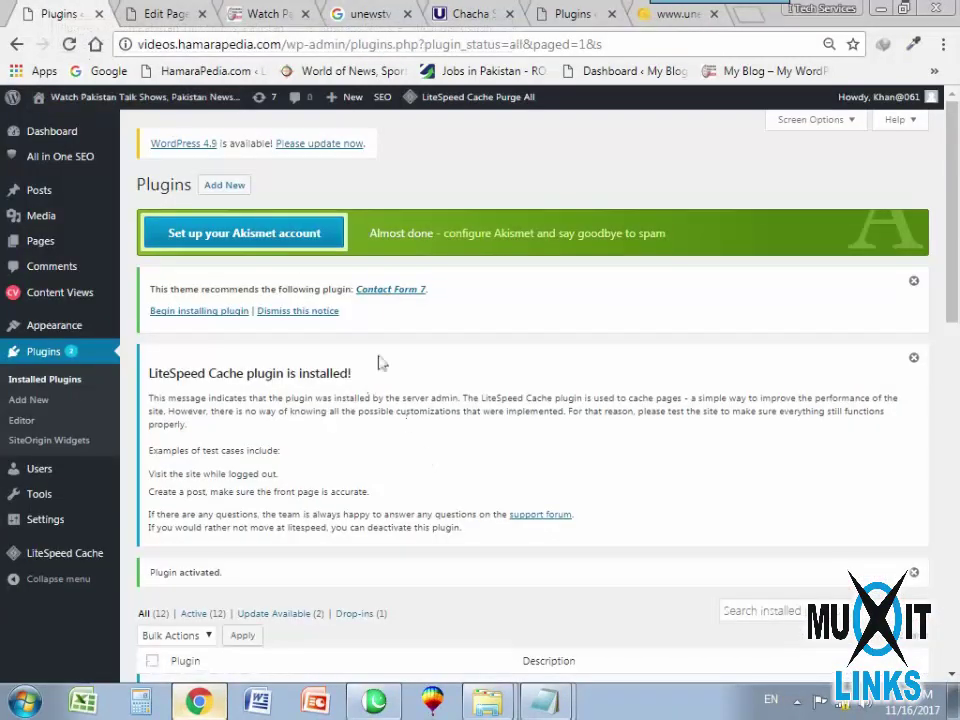
On the video blog's page for adding plugins, search for WordPress Popular Posts using the name copied from HamaraPedia.com's installed plugins.
{"action": "left_click", "coordinate": [224, 185]}
{"action": "left_click", "coordinate": [578, 14]}
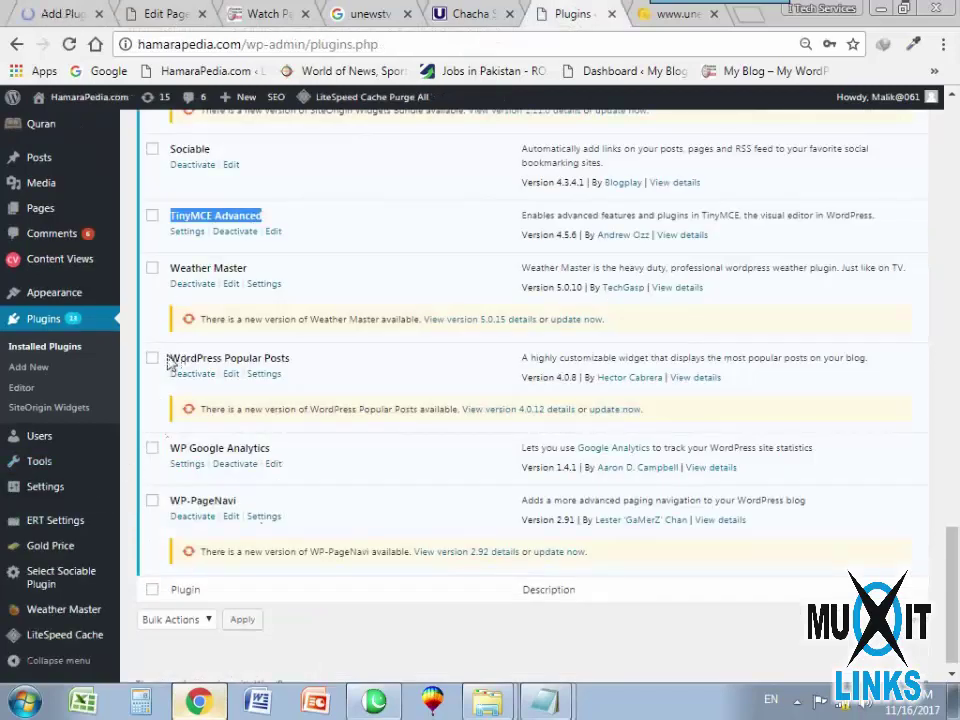
{"action": "left_click_drag", "start_coordinate": [171, 358], "coordinate": [310, 363]}
{"action": "key", "text": "ctrl+c"}
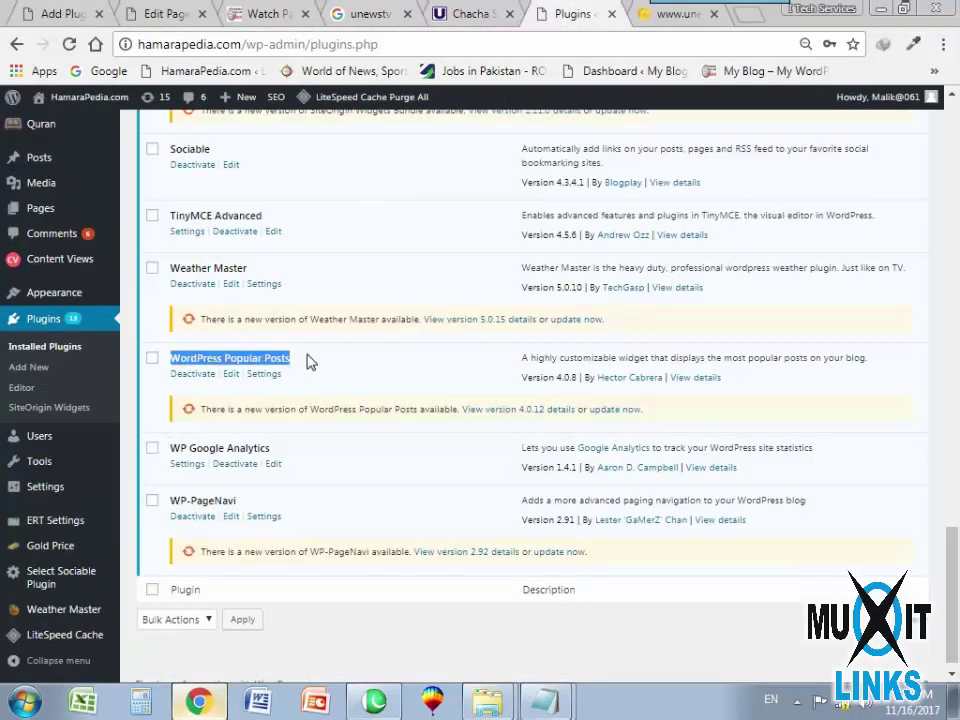
{"action": "left_click", "coordinate": [60, 12]}
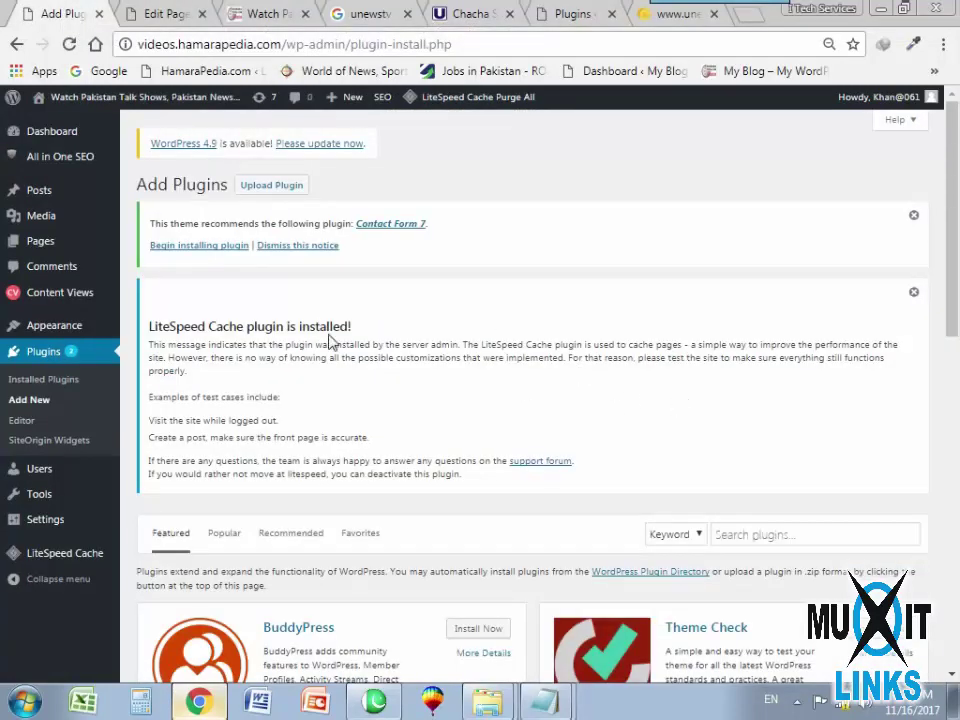
{"action": "left_click", "coordinate": [775, 538]}
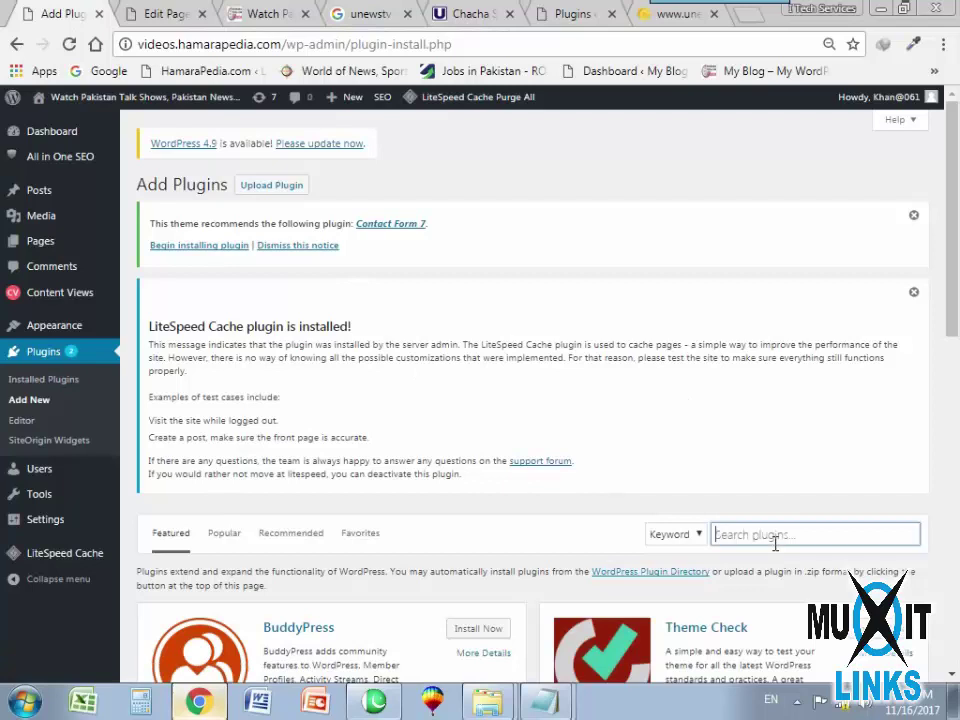
{"action": "key", "text": "ctrl+v"}
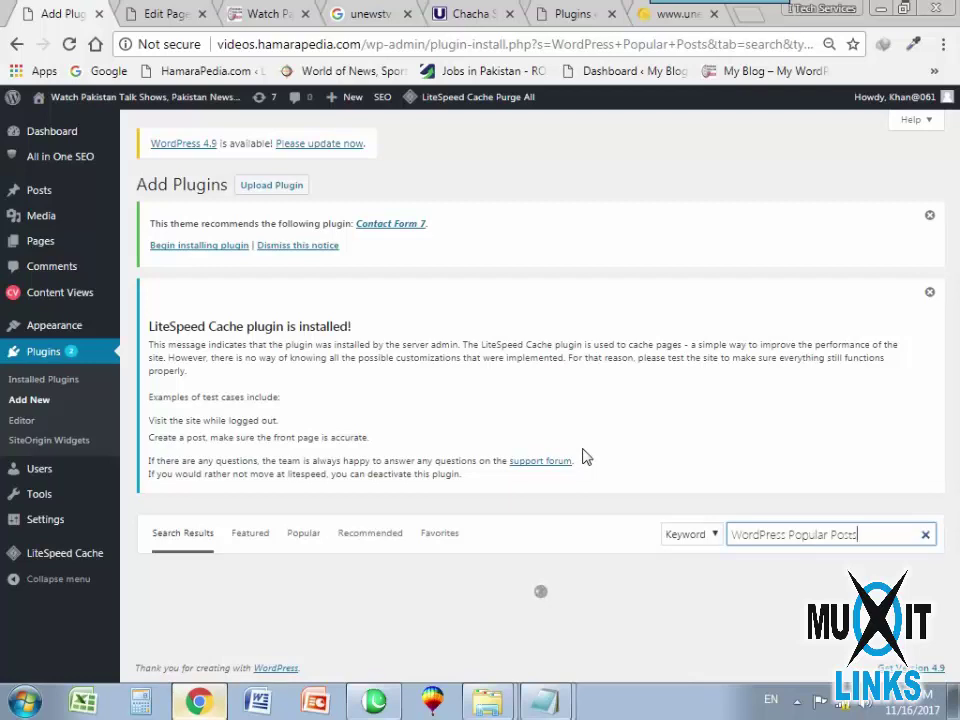
Install and activate the WordPress Popular Posts plugin on the video blog, and return to HamaraPedia.com's plugin list.
{"action": "scroll", "coordinate": [578, 455], "scroll_direction": "down", "scroll_amount": 2}
{"action": "left_click", "coordinate": [478, 425]}
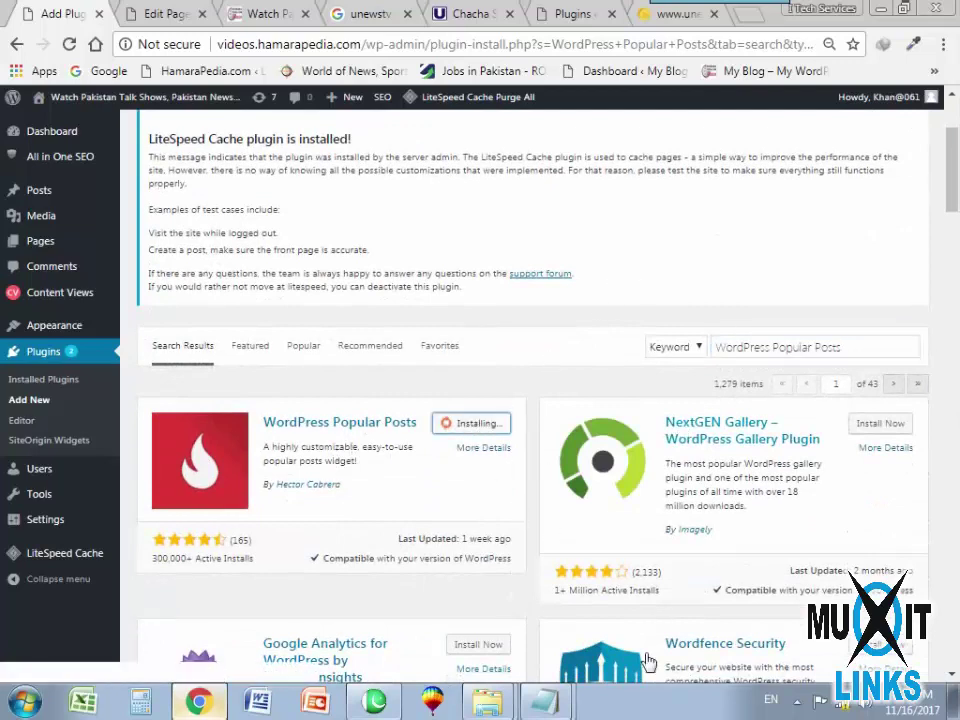
{"action": "scroll", "coordinate": [454, 482], "scroll_direction": "down", "scroll_amount": 3}
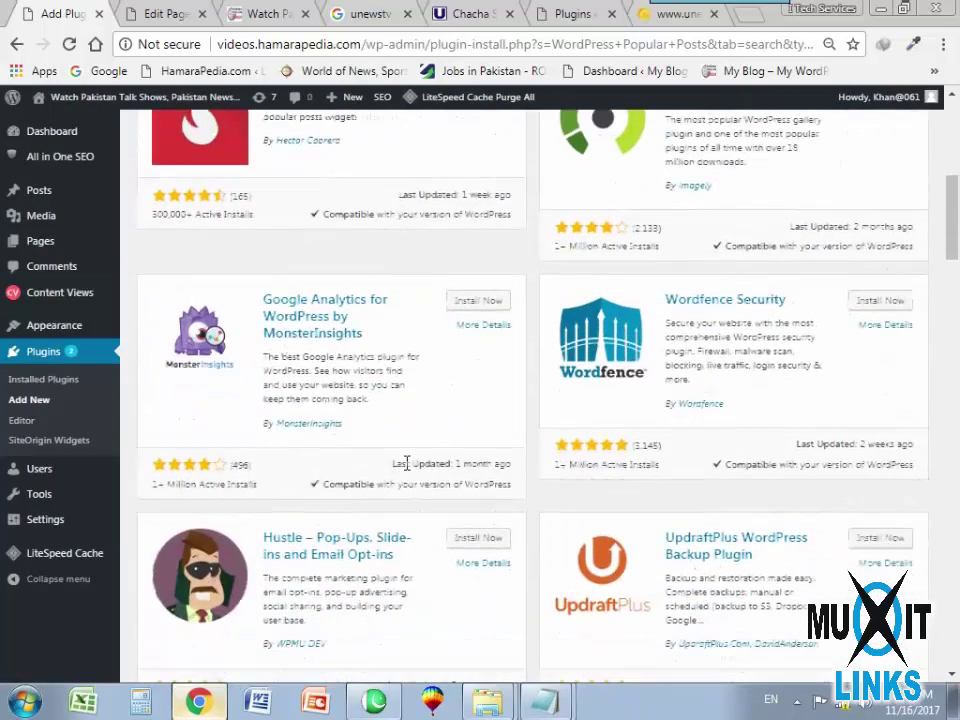
{"action": "scroll", "coordinate": [406, 462], "scroll_direction": "down", "scroll_amount": 1}
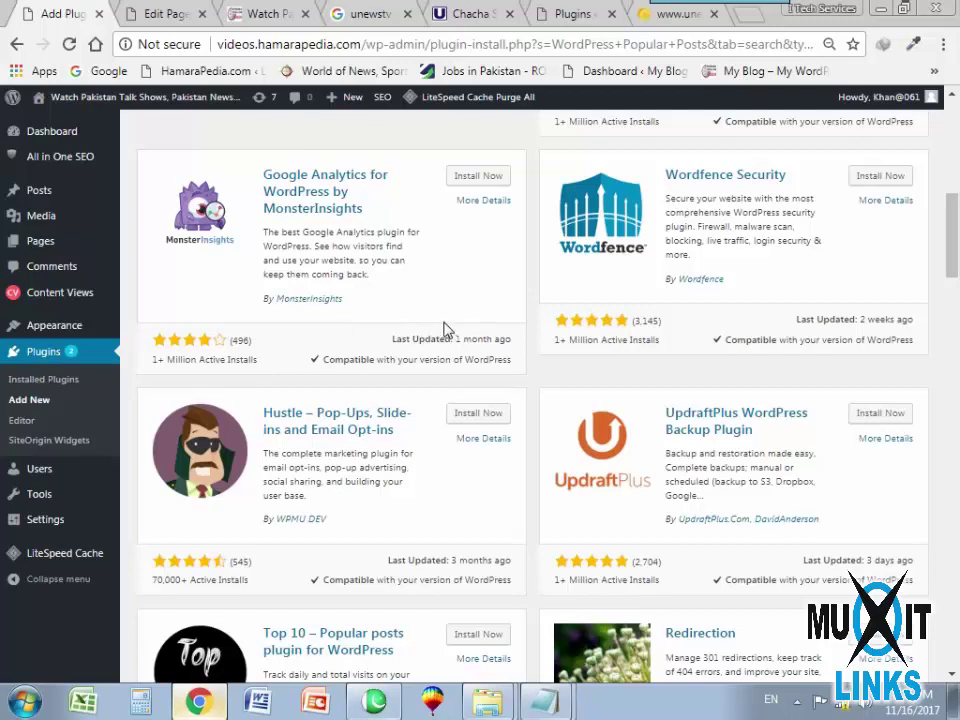
{"action": "scroll", "coordinate": [442, 300], "scroll_direction": "up", "scroll_amount": 3}
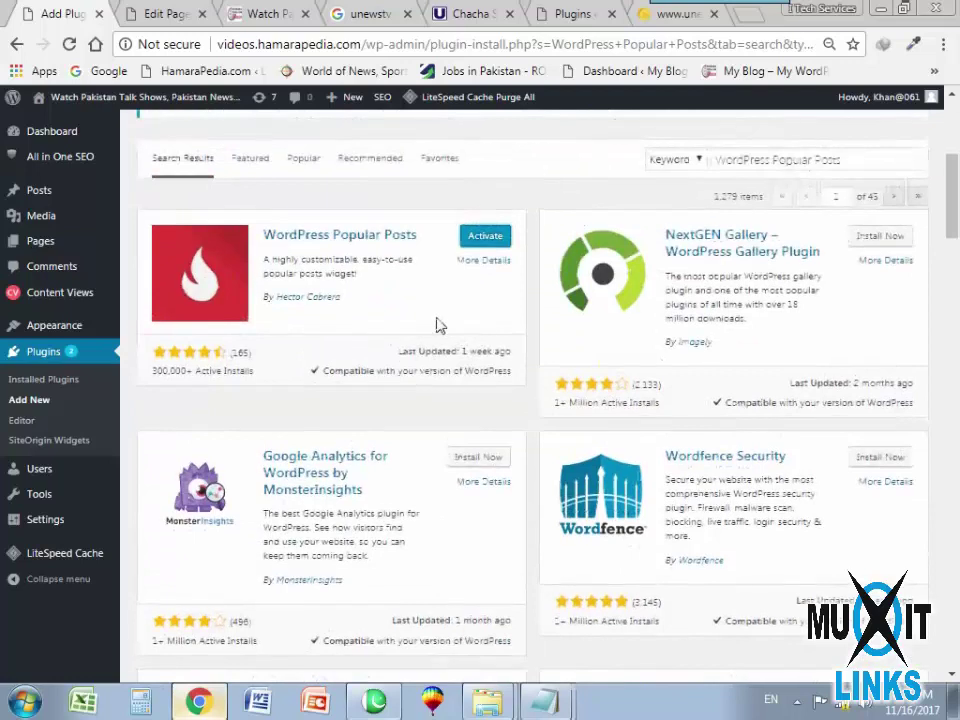
{"action": "scroll", "coordinate": [369, 315], "scroll_direction": "up", "scroll_amount": 4}
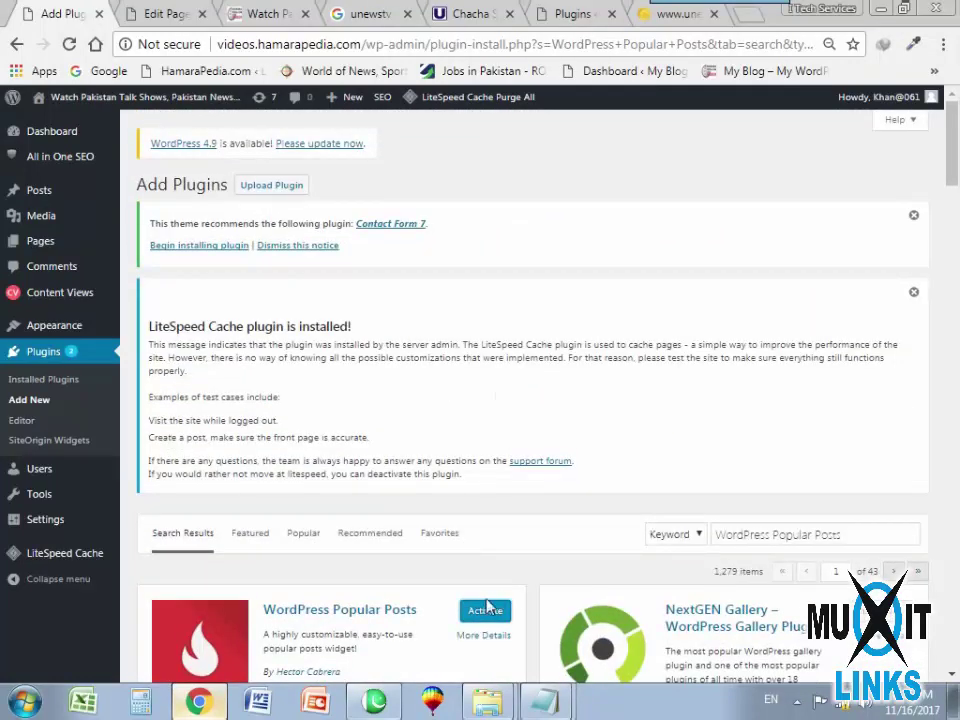
{"action": "left_click", "coordinate": [487, 612]}
{"action": "left_click", "coordinate": [566, 14]}
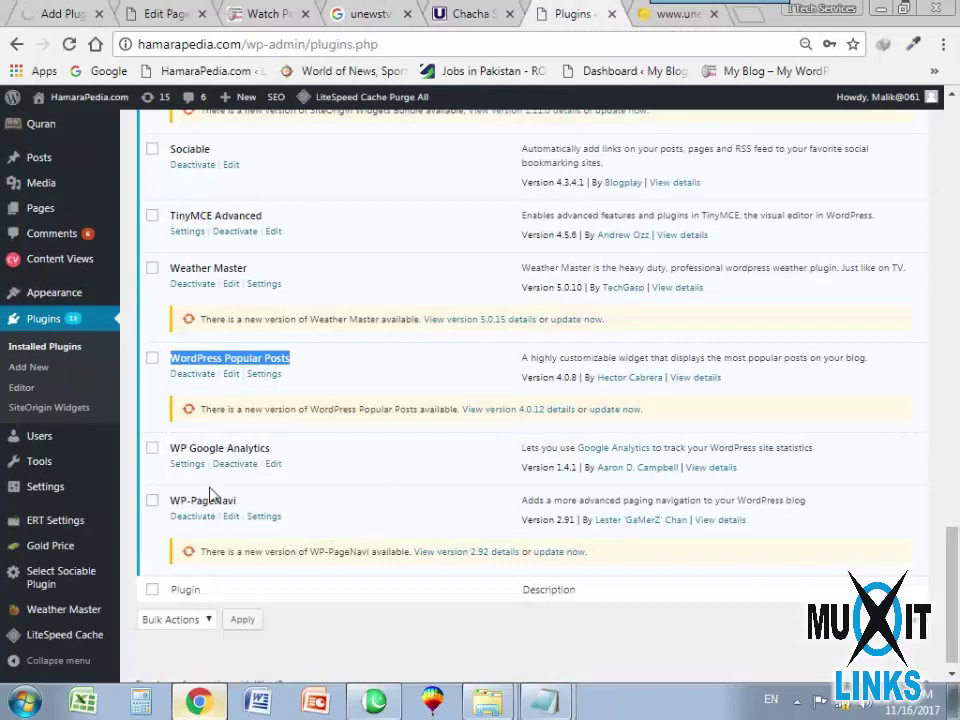
Copy the plugin name WP Google Analytics from hamarapedia.com's installed plugins and search for it among new plugins on videos.hamarapedia.com.
{"action": "left_click_drag", "start_coordinate": [172, 449], "coordinate": [283, 454]}
{"action": "key", "text": "ctrl+c"}
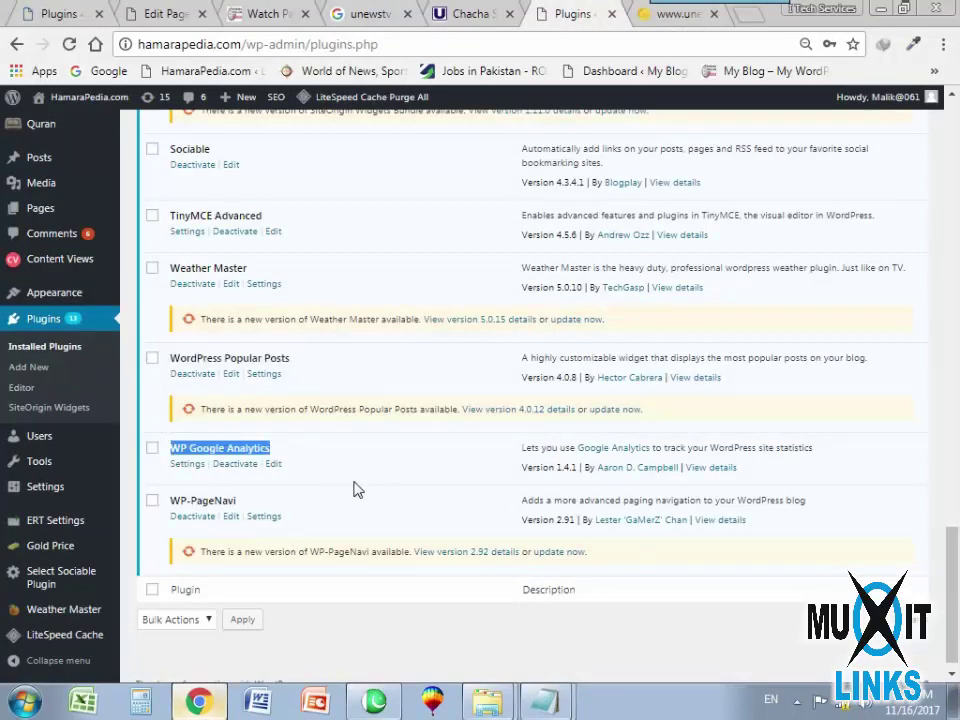
{"action": "left_click", "coordinate": [67, 14]}
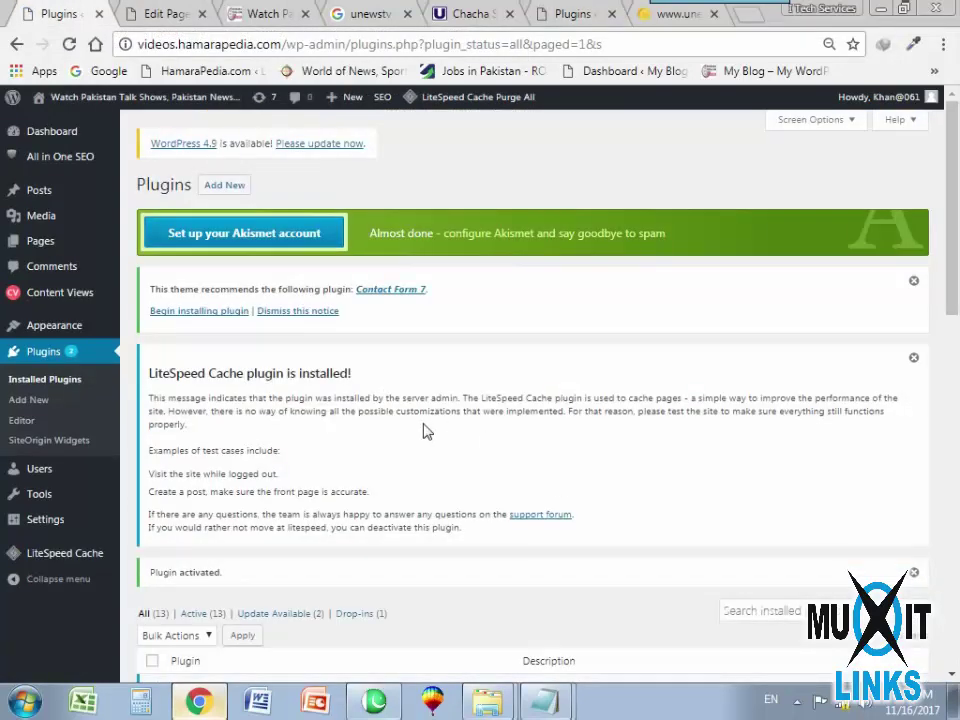
{"action": "scroll", "coordinate": [420, 520], "scroll_direction": "down", "scroll_amount": 4}
{"action": "scroll", "coordinate": [418, 493], "scroll_direction": "up", "scroll_amount": 2}
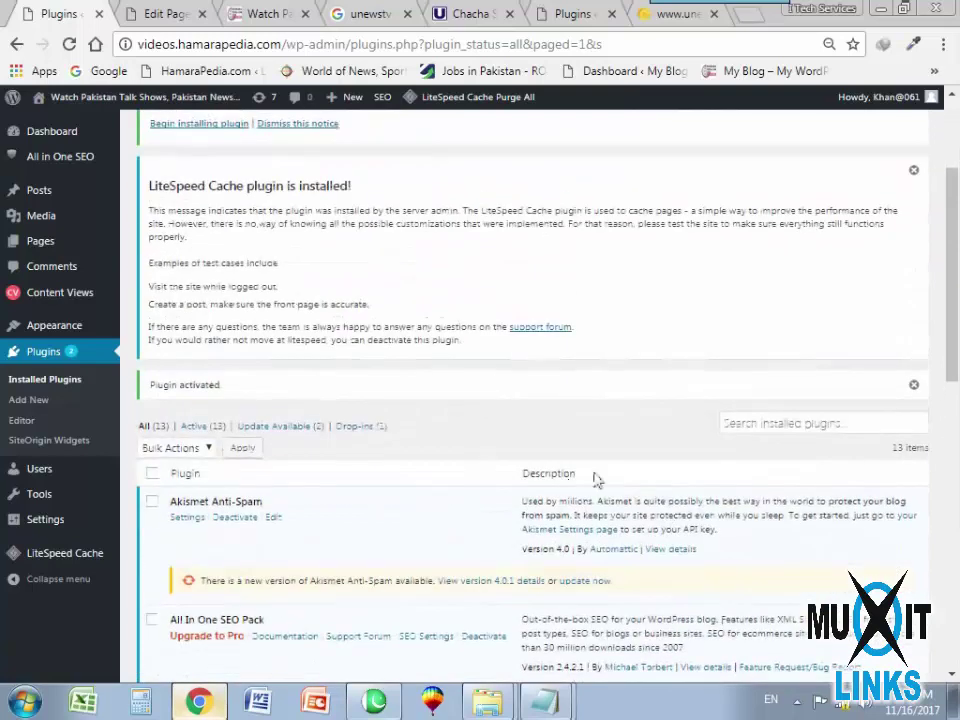
{"action": "scroll", "coordinate": [572, 400], "scroll_direction": "up", "scroll_amount": 3}
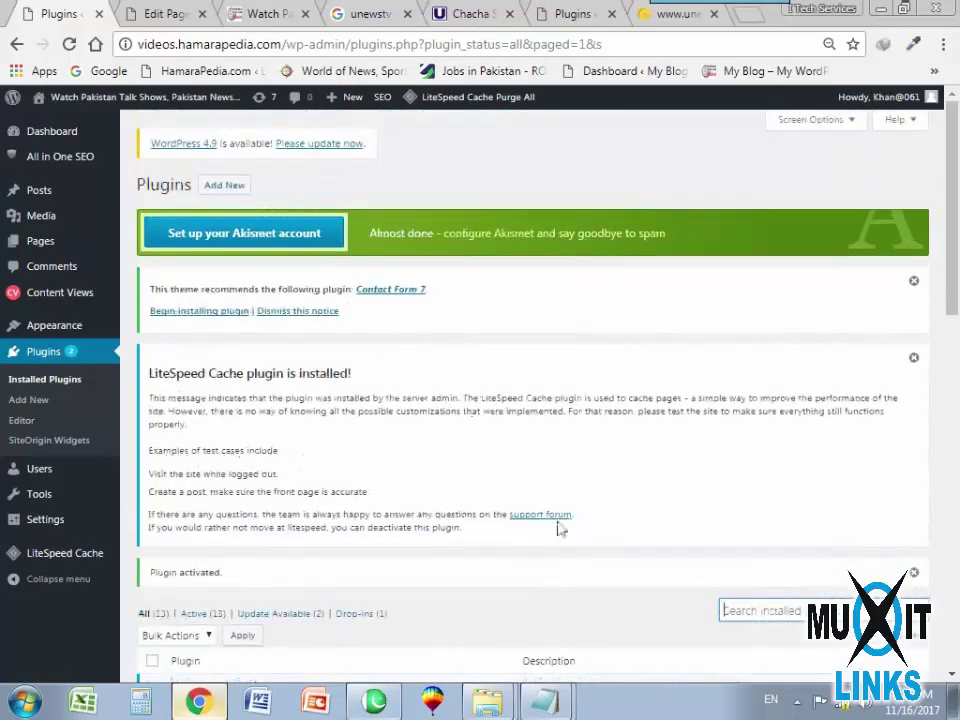
{"action": "left_click", "coordinate": [226, 186]}
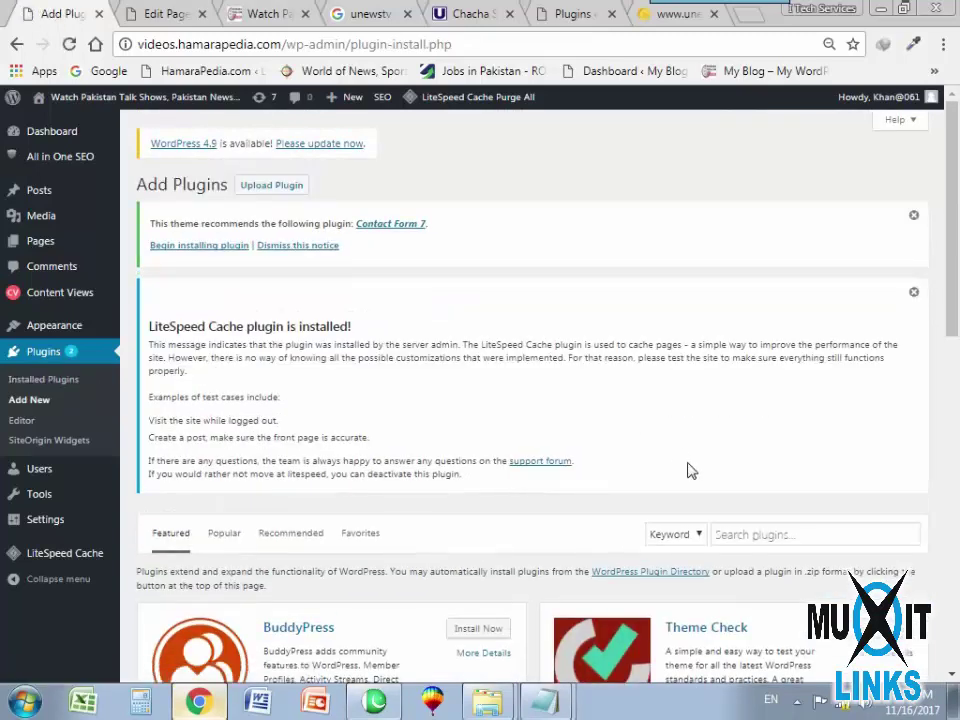
{"action": "left_click", "coordinate": [753, 539]}
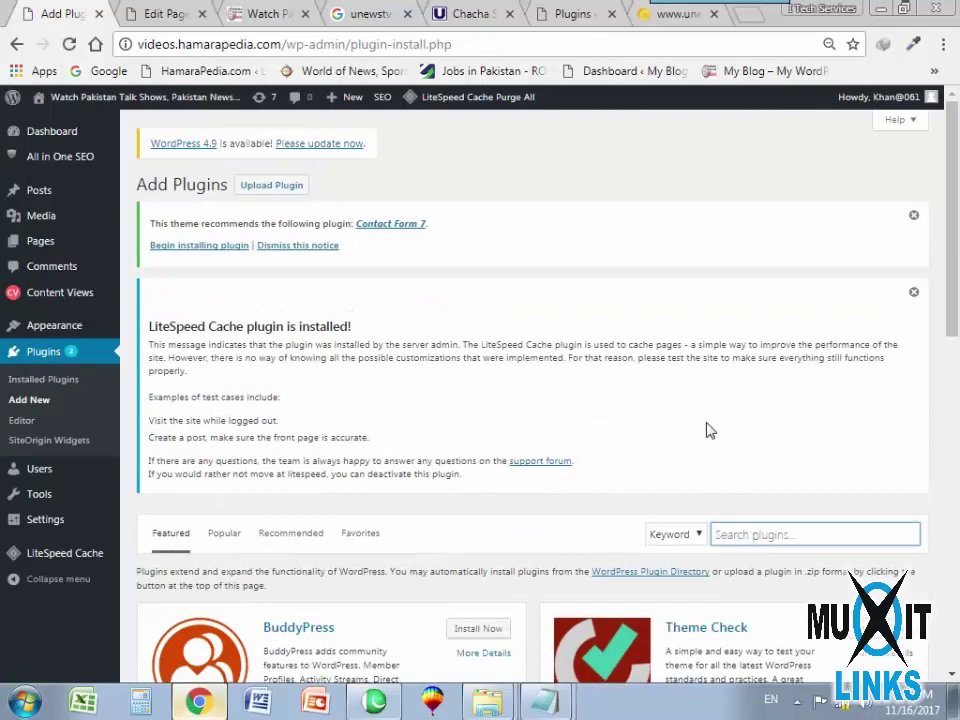
{"action": "key", "text": "ctrl+v"}
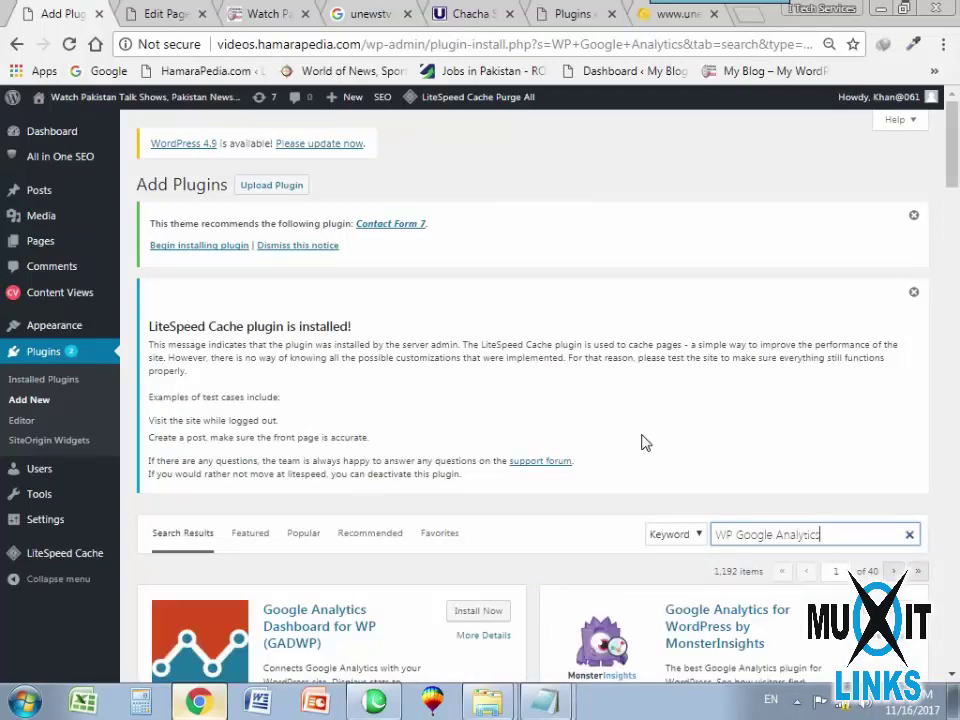
Examine the WP Google Analytics search results for a plugin matching the one on the main site.
{"action": "scroll", "coordinate": [594, 469], "scroll_direction": "down", "scroll_amount": 3}
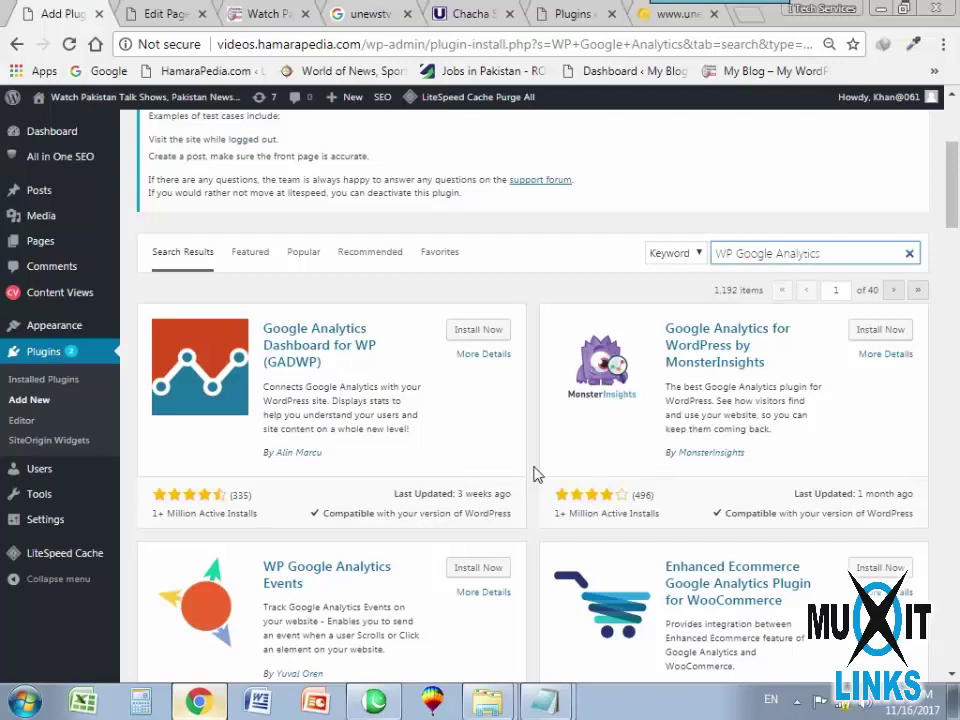
{"action": "scroll", "coordinate": [636, 418], "scroll_direction": "down", "scroll_amount": 1}
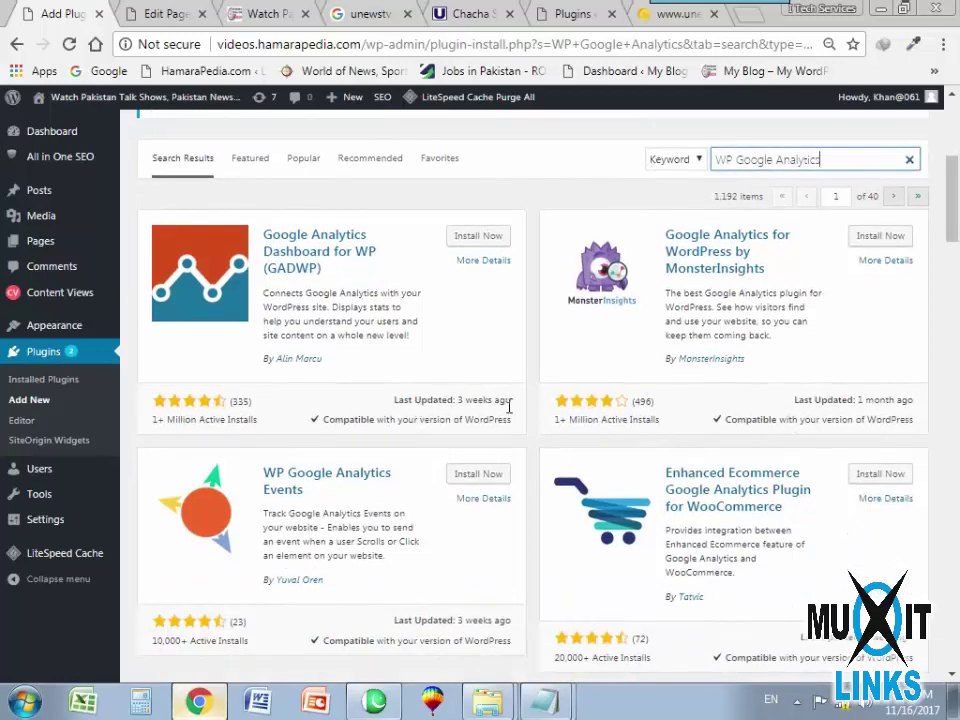
{"action": "scroll", "coordinate": [509, 405], "scroll_direction": "down", "scroll_amount": 4}
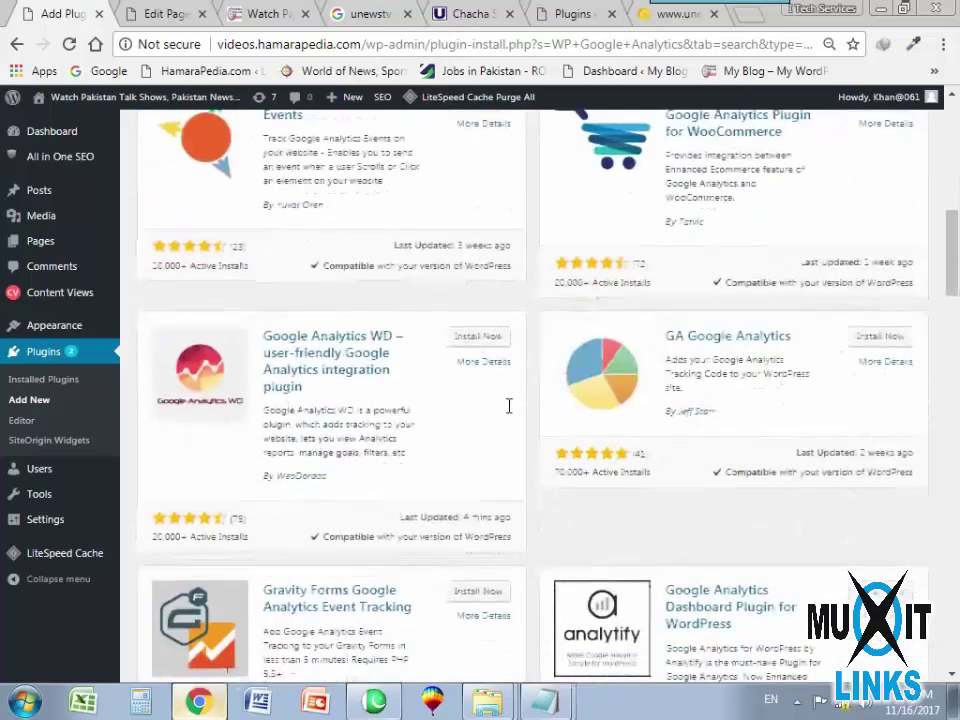
{"action": "scroll", "coordinate": [508, 405], "scroll_direction": "down", "scroll_amount": 2}
{"action": "scroll", "coordinate": [507, 404], "scroll_direction": "down", "scroll_amount": 3}
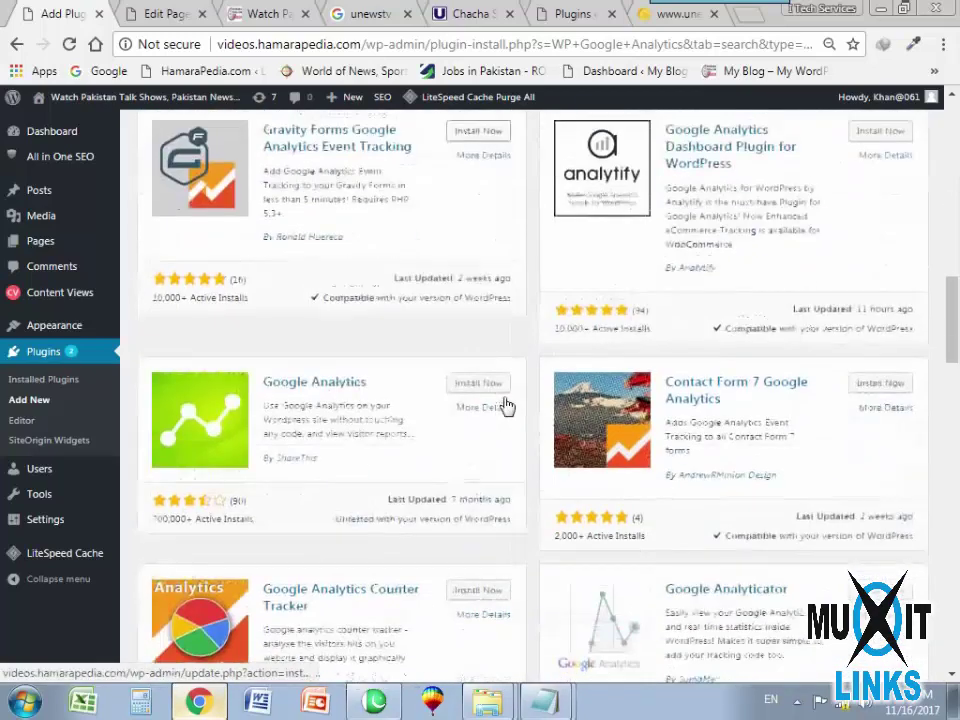
{"action": "scroll", "coordinate": [507, 404], "scroll_direction": "down", "scroll_amount": 2}
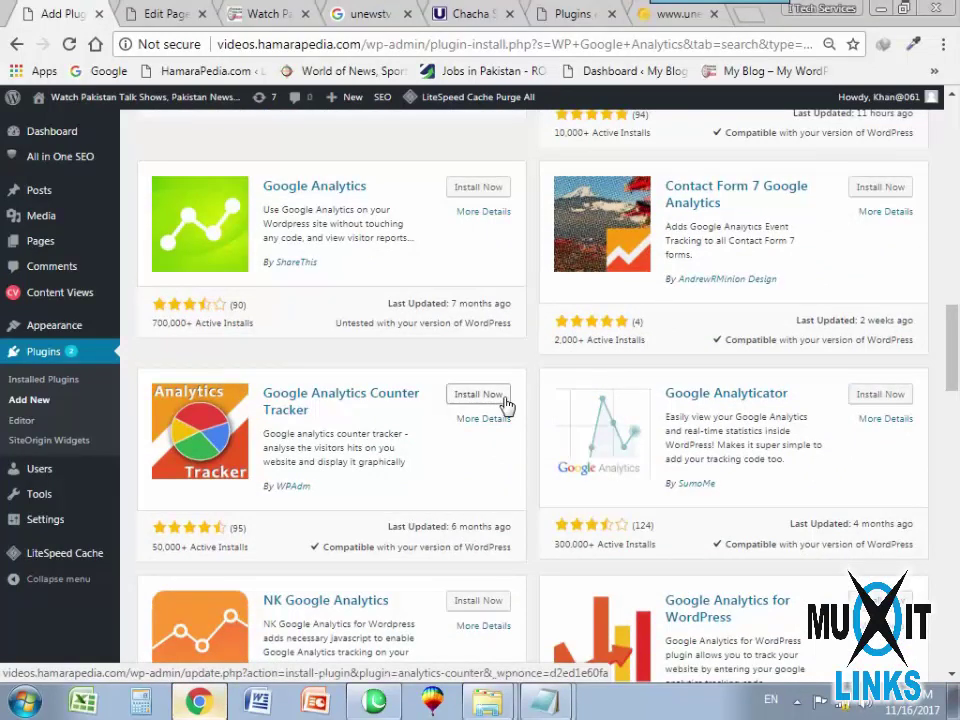
{"action": "scroll", "coordinate": [507, 404], "scroll_direction": "down", "scroll_amount": 2}
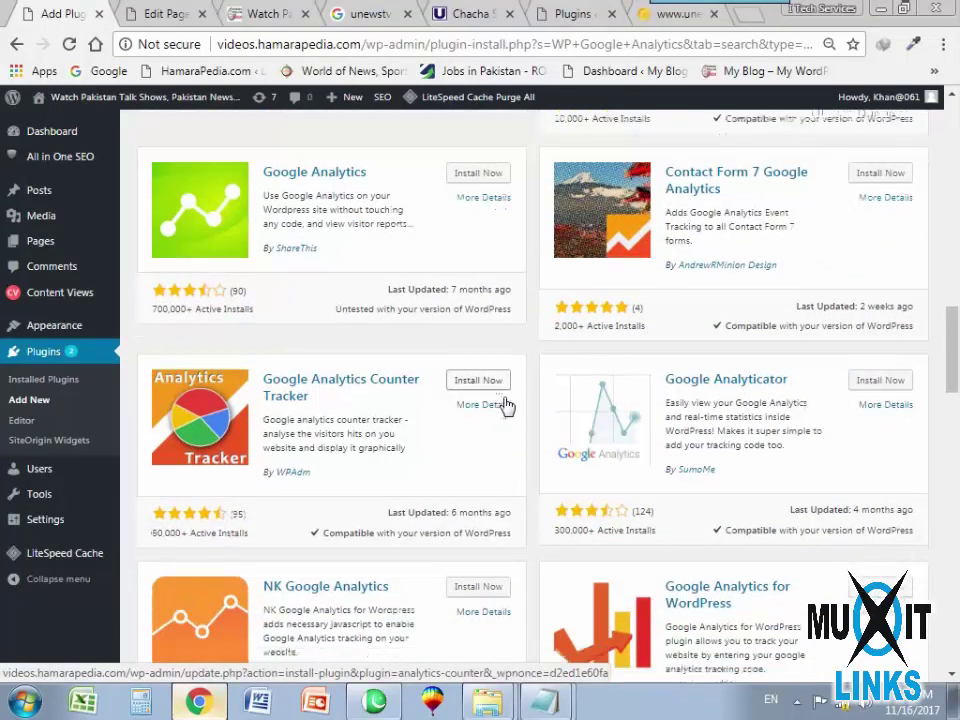
{"action": "scroll", "coordinate": [503, 405], "scroll_direction": "down", "scroll_amount": 3}
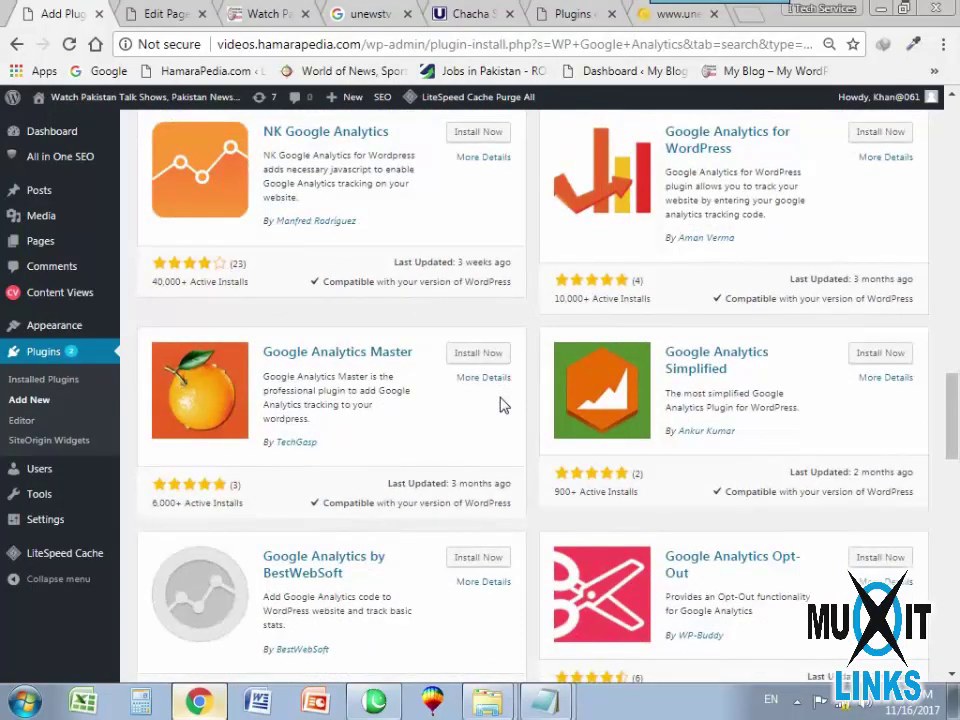
{"action": "scroll", "coordinate": [503, 405], "scroll_direction": "down", "scroll_amount": 3}
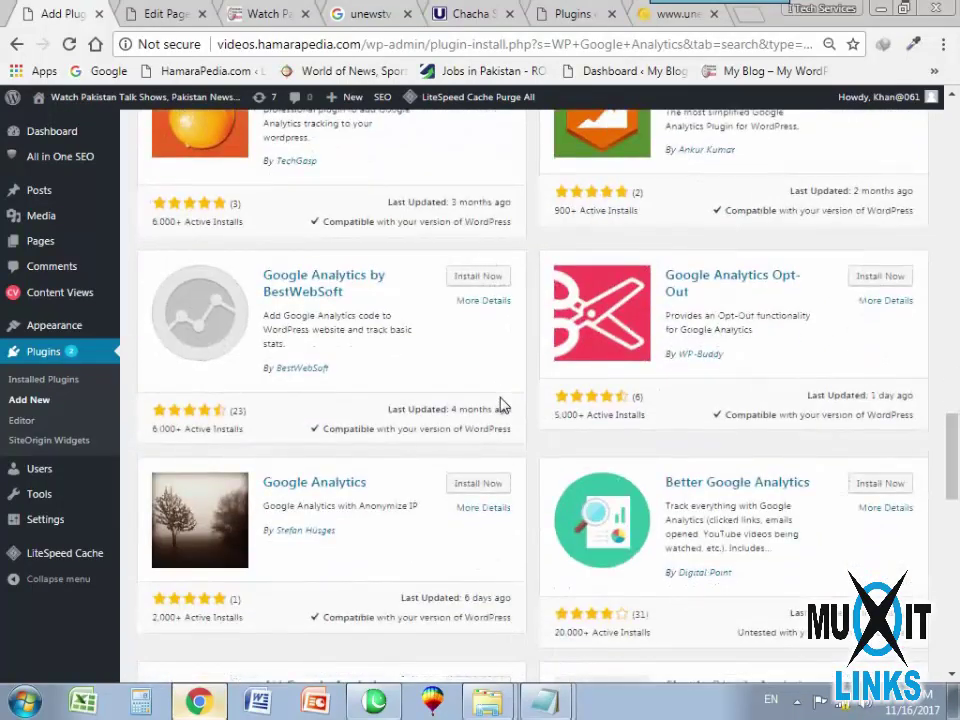
{"action": "scroll", "coordinate": [503, 405], "scroll_direction": "down", "scroll_amount": 2}
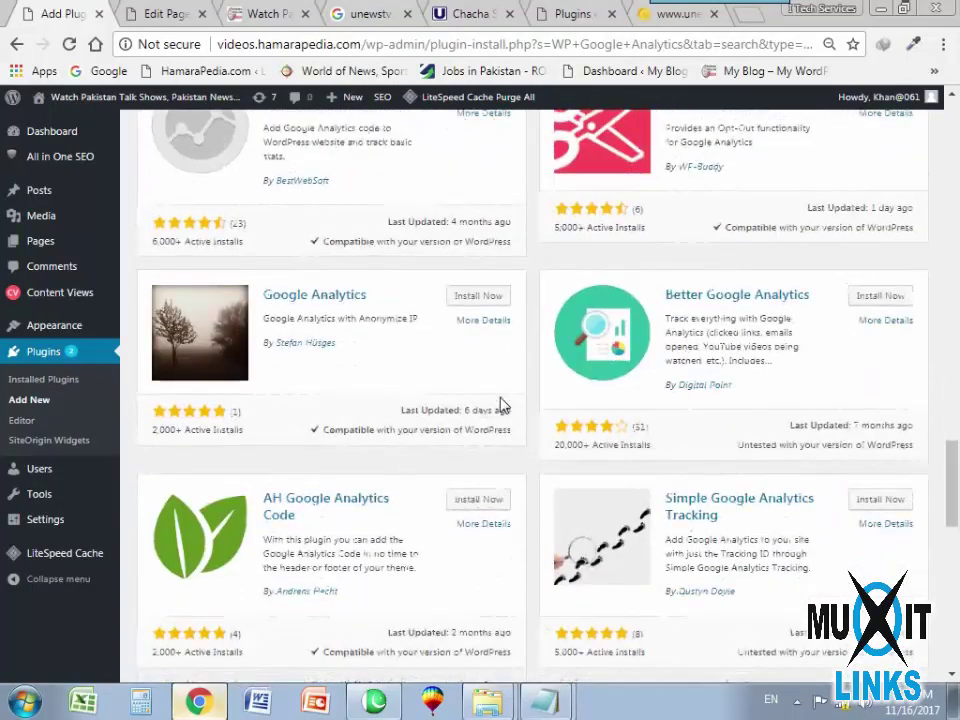
{"action": "scroll", "coordinate": [503, 405], "scroll_direction": "down", "scroll_amount": 3}
{"action": "scroll", "coordinate": [503, 405], "scroll_direction": "down", "scroll_amount": 3}
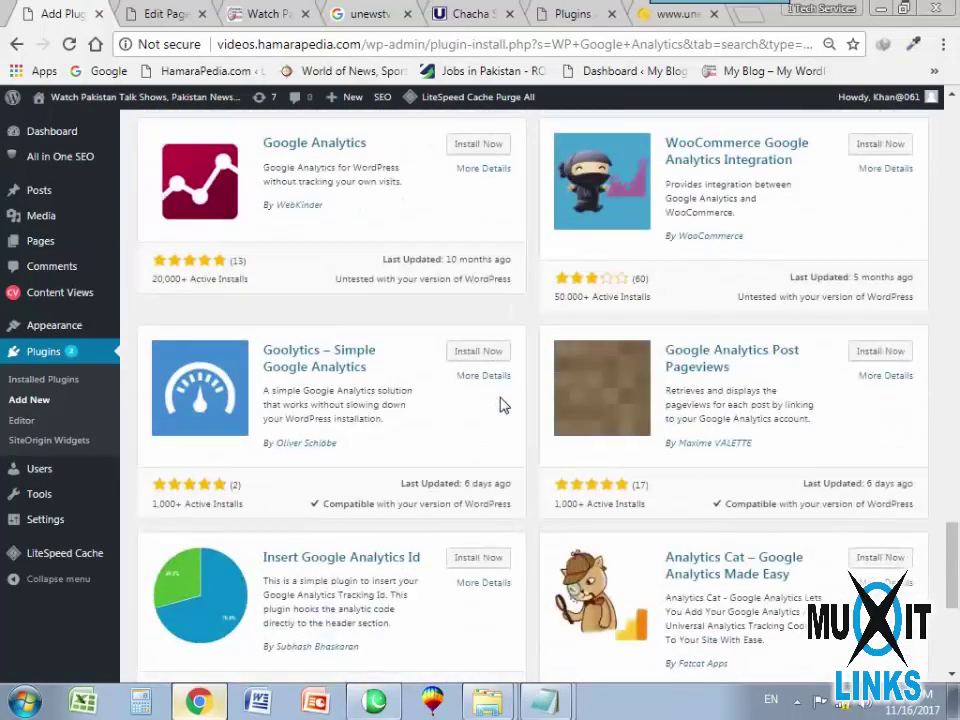
{"action": "scroll", "coordinate": [503, 404], "scroll_direction": "down", "scroll_amount": 3}
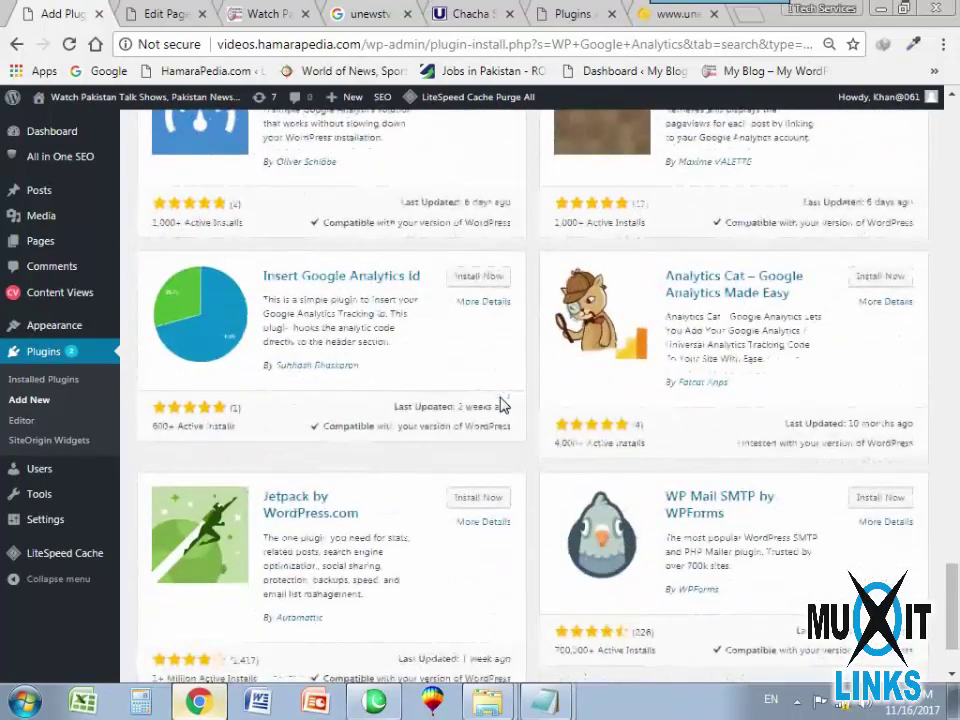
{"action": "scroll", "coordinate": [503, 404], "scroll_direction": "down", "scroll_amount": 2}
{"action": "scroll", "coordinate": [493, 420], "scroll_direction": "up", "scroll_amount": 15}
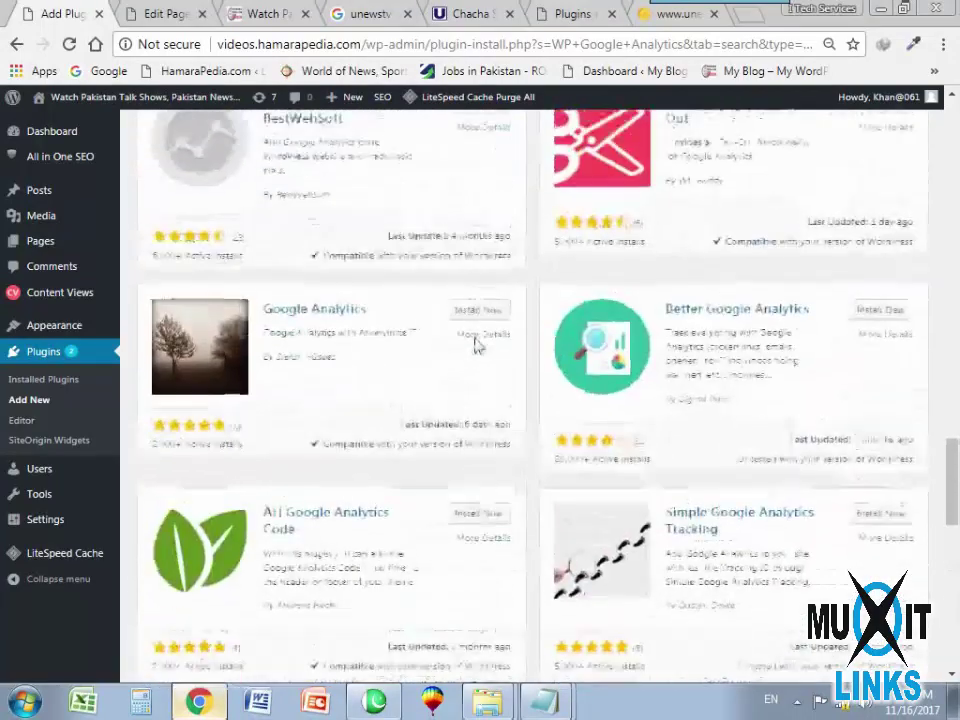
{"action": "scroll", "coordinate": [482, 362], "scroll_direction": "up", "scroll_amount": 10}
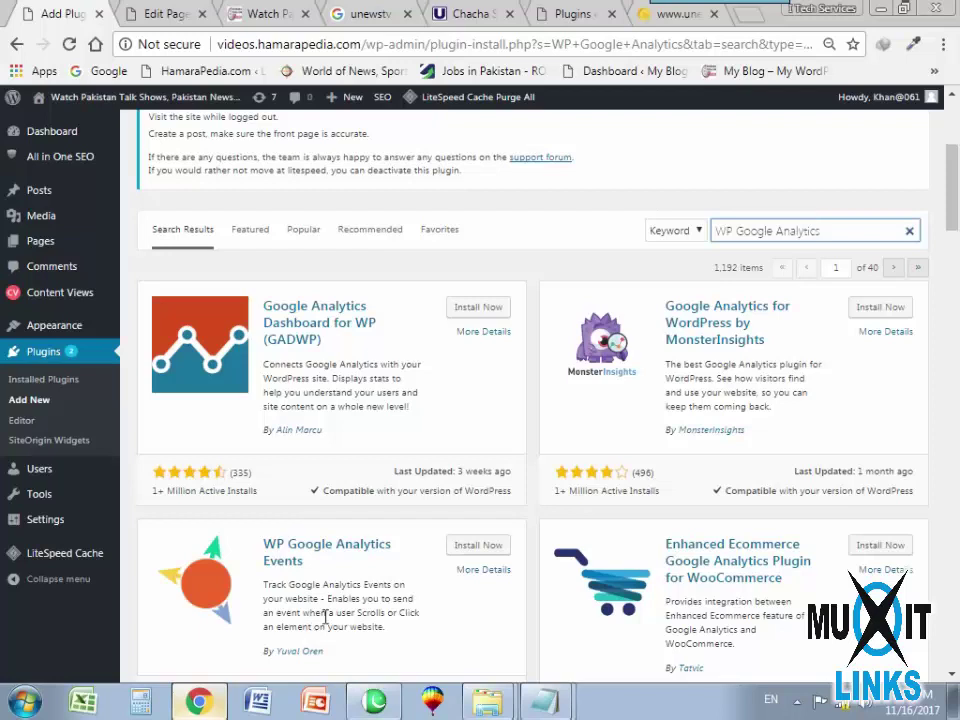
Install and activate the WP Google Analytics Events plugin on videos.hamarapedia.com, checking the name against hamarapedia.com's plugin list.
{"action": "left_click", "coordinate": [478, 546]}
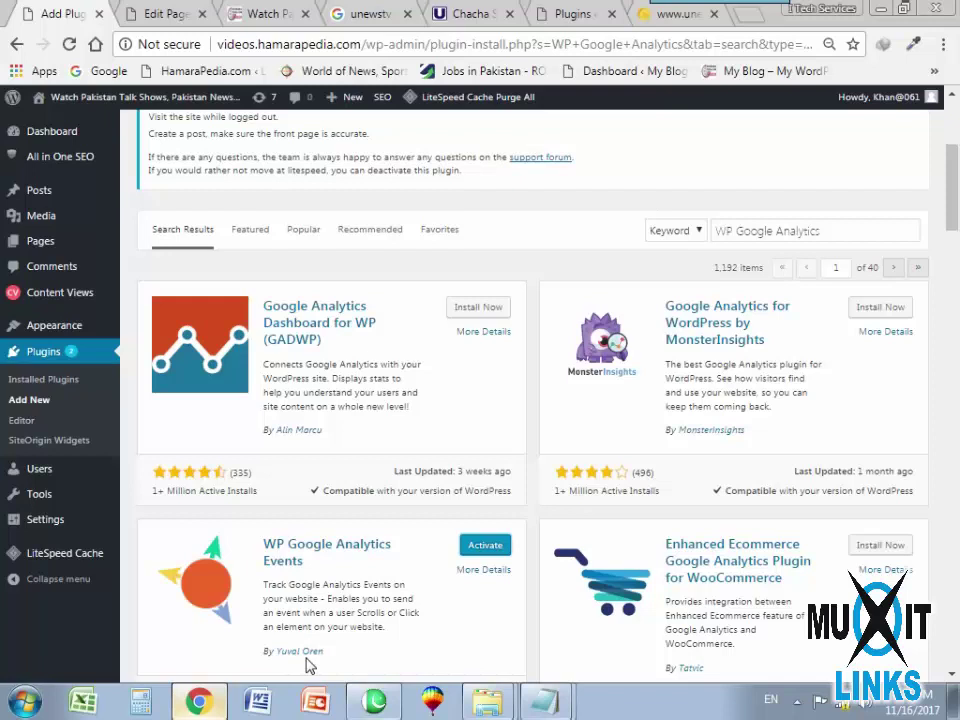
{"action": "left_click", "coordinate": [578, 13]}
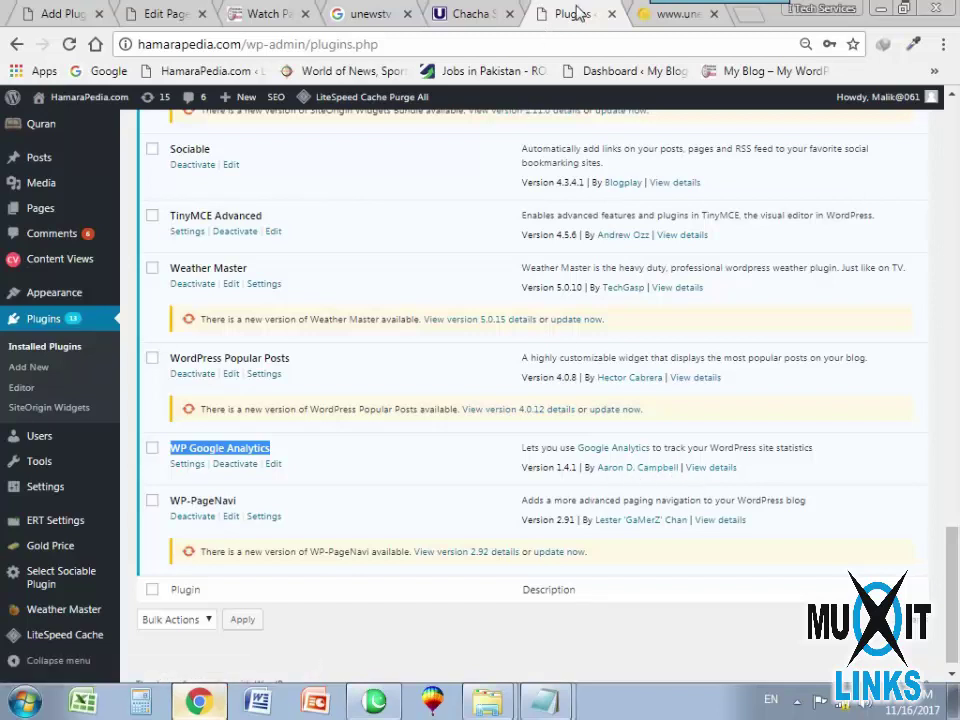
{"action": "left_click", "coordinate": [62, 11]}
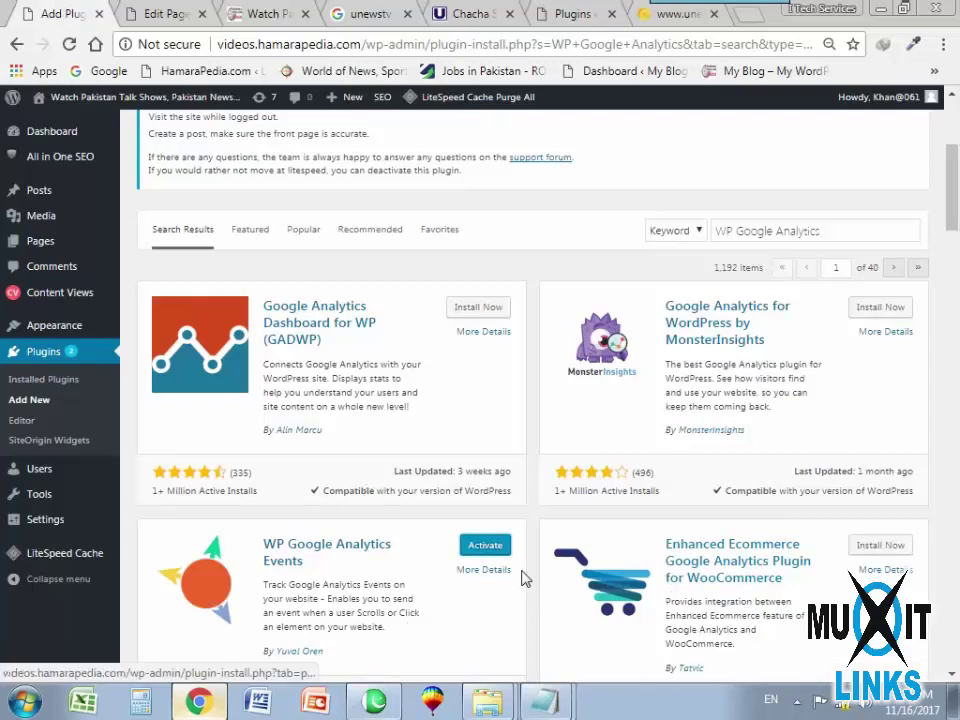
{"action": "left_click", "coordinate": [484, 545]}
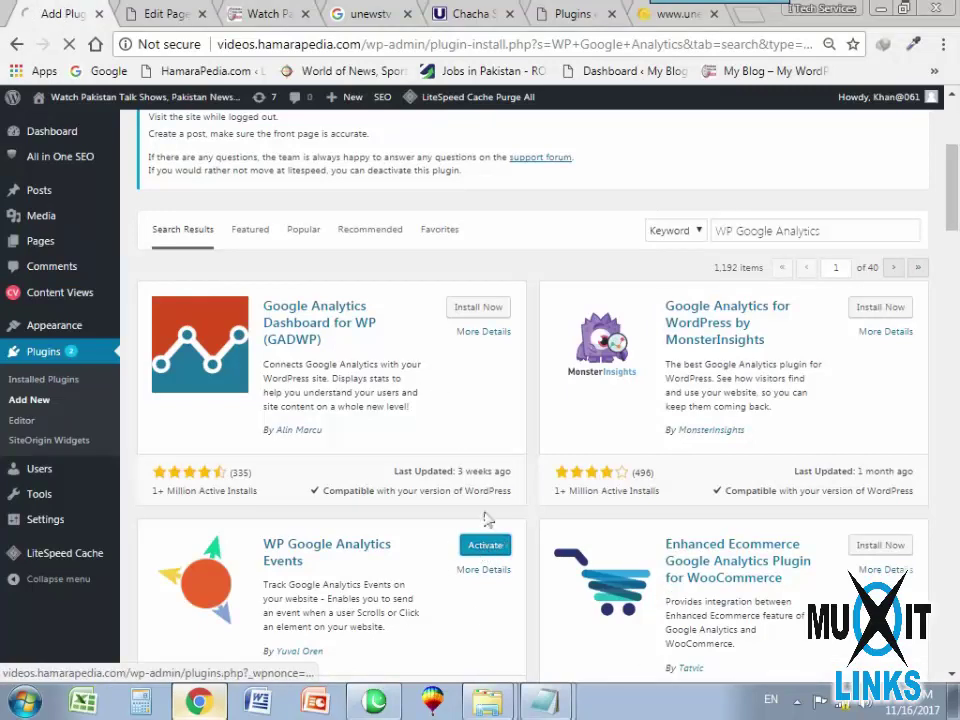
Copy the plugin name WP-PageNavi from the installed plugins list on hamarapedia.com.
{"action": "left_click", "coordinate": [557, 18]}
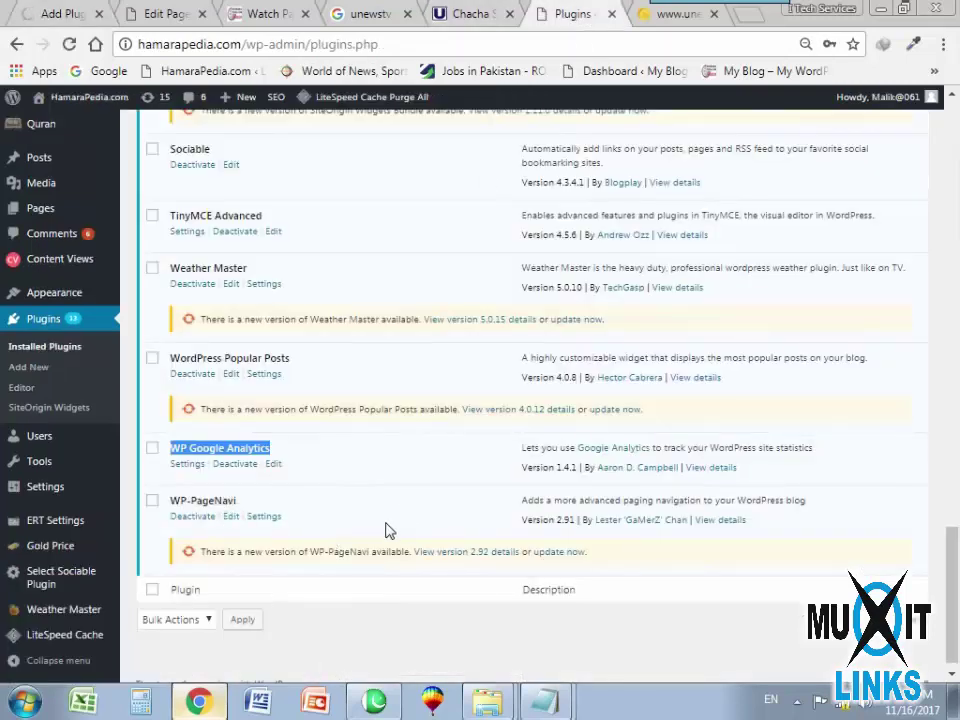
{"action": "triple_click", "coordinate": [193, 508]}
{"action": "key", "text": "ctrl+c"}
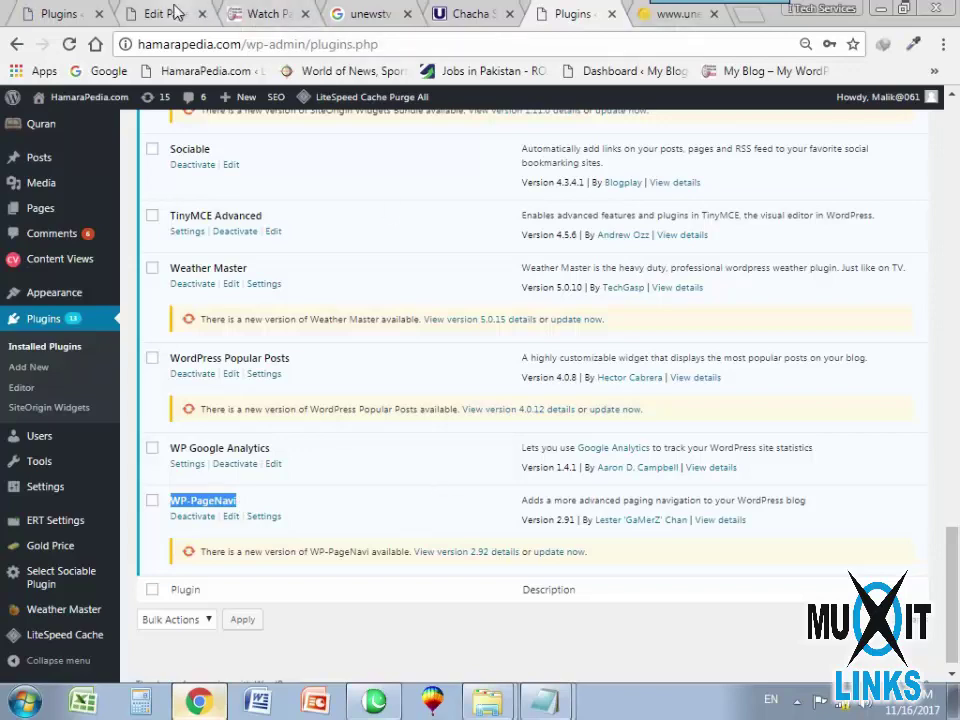
Look over the open video post on unewstv.com and its page layout.
{"action": "left_click", "coordinate": [483, 10]}
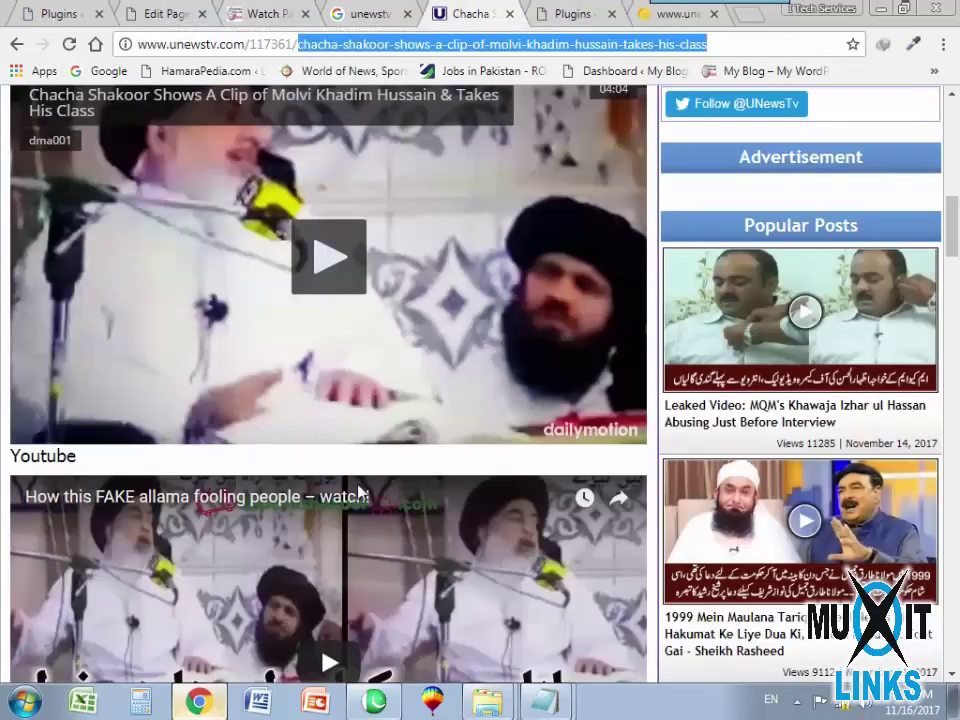
{"action": "scroll", "coordinate": [422, 378], "scroll_direction": "down", "scroll_amount": 10}
{"action": "scroll", "coordinate": [422, 378], "scroll_direction": "up", "scroll_amount": 5}
{"action": "scroll", "coordinate": [422, 378], "scroll_direction": "up", "scroll_amount": 15}
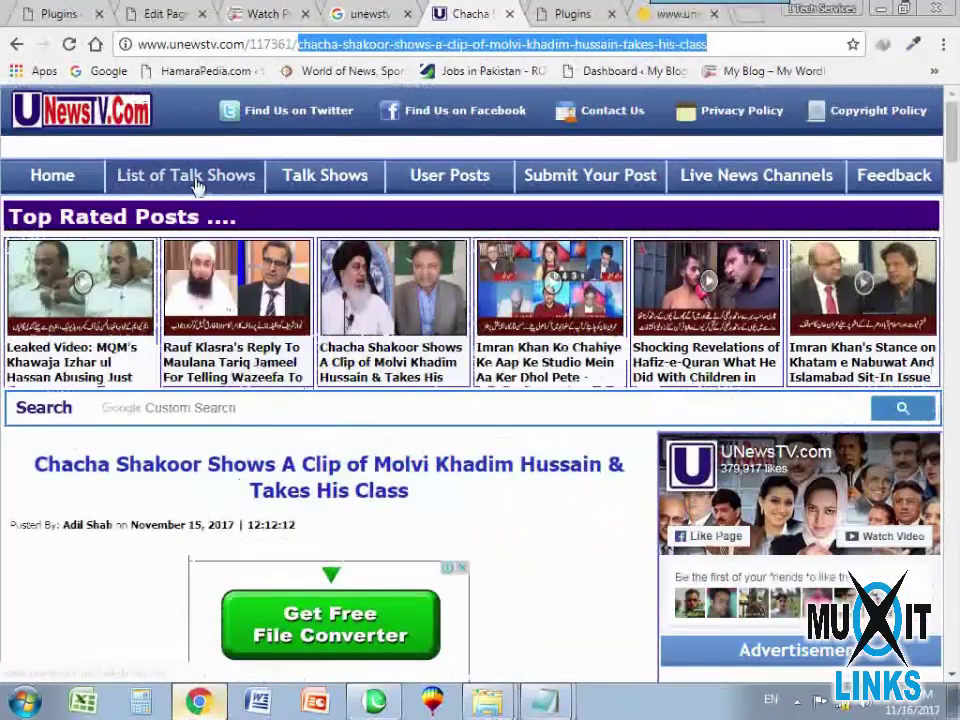
Open UNewsTV's List of Talk Shows page and examine the show grid and the Browse Talk Shows links.
{"action": "left_click", "coordinate": [252, 184]}
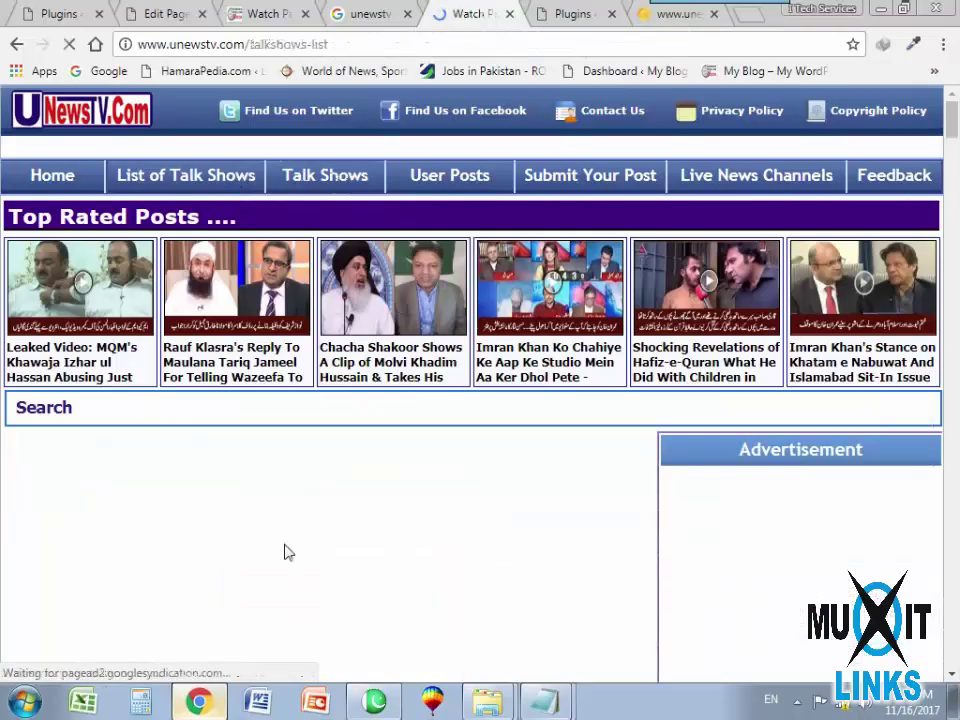
{"action": "scroll", "coordinate": [285, 552], "scroll_direction": "down", "scroll_amount": 15}
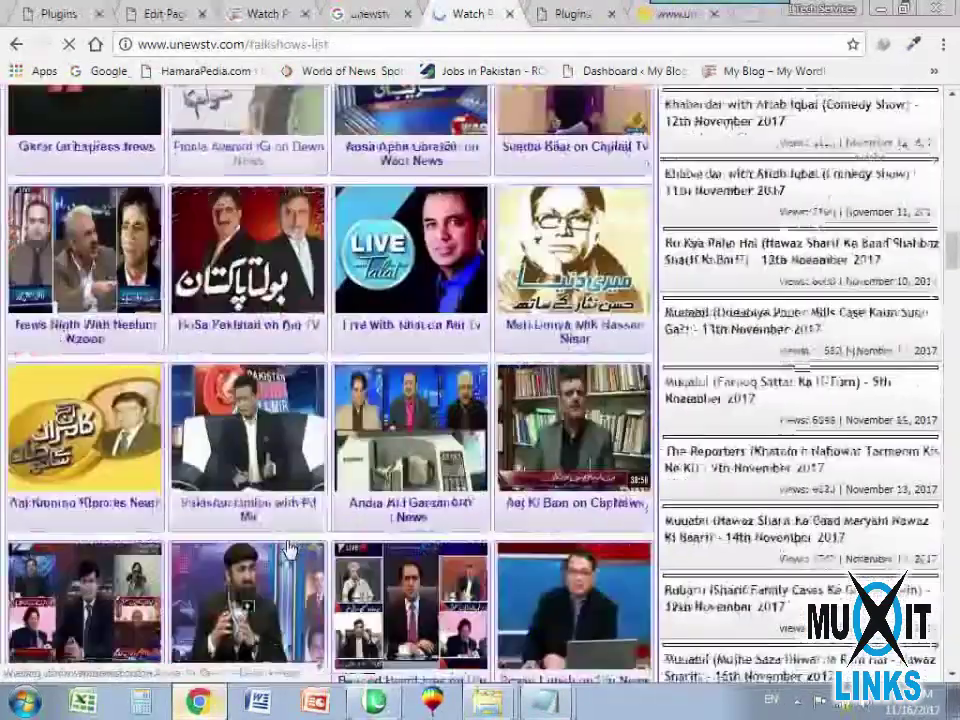
{"action": "scroll", "coordinate": [288, 550], "scroll_direction": "down", "scroll_amount": 5}
{"action": "scroll", "coordinate": [305, 549], "scroll_direction": "down", "scroll_amount": 6}
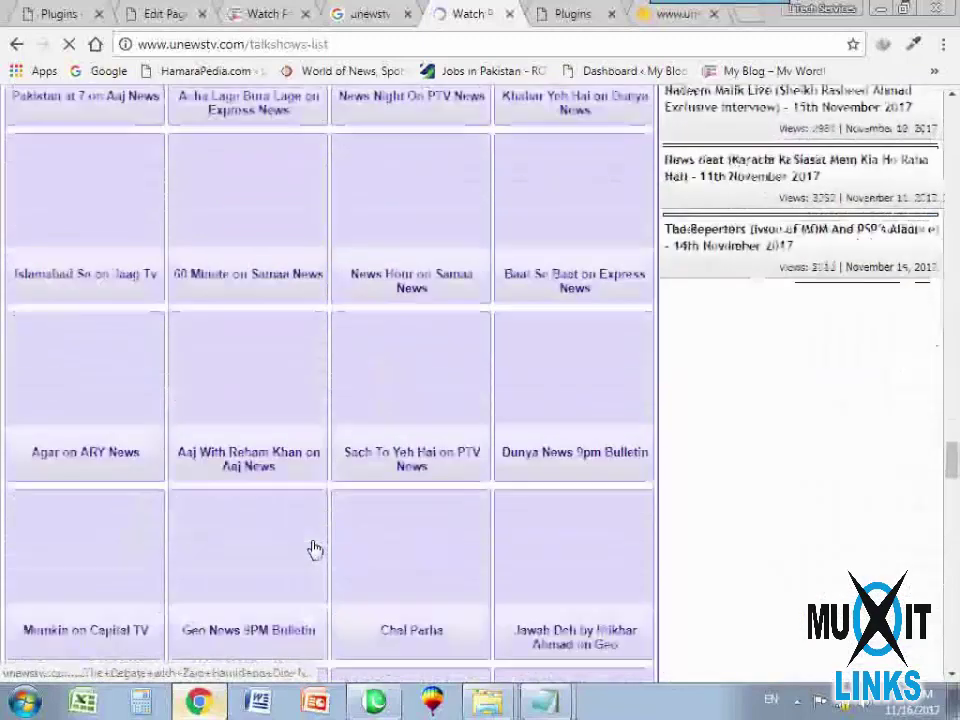
{"action": "scroll", "coordinate": [313, 548], "scroll_direction": "down", "scroll_amount": 15}
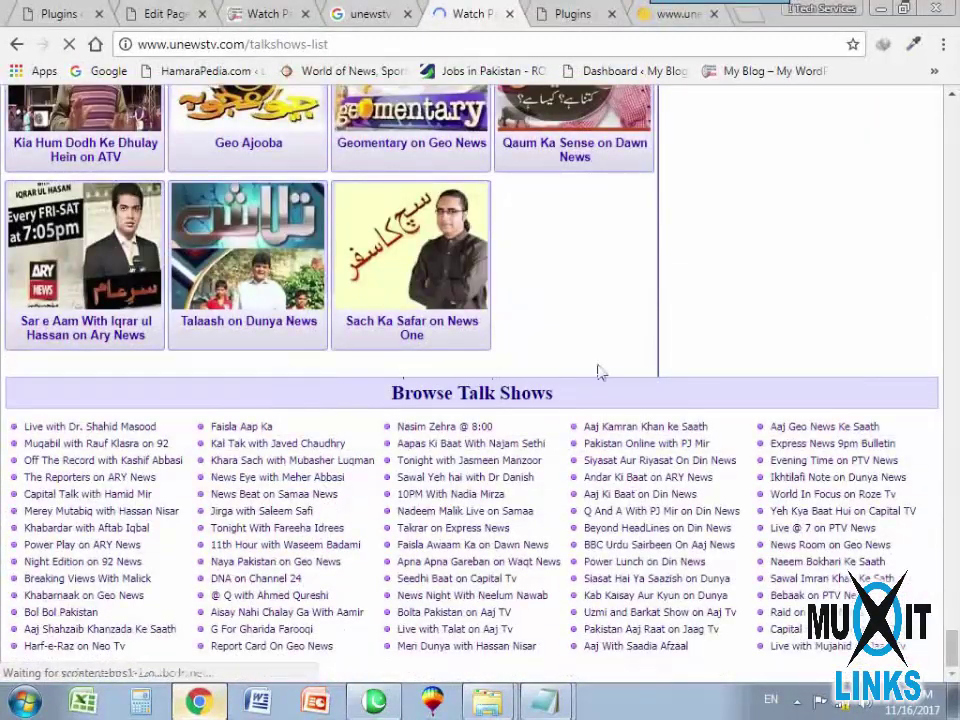
{"action": "scroll", "coordinate": [343, 332], "scroll_direction": "up", "scroll_amount": 10}
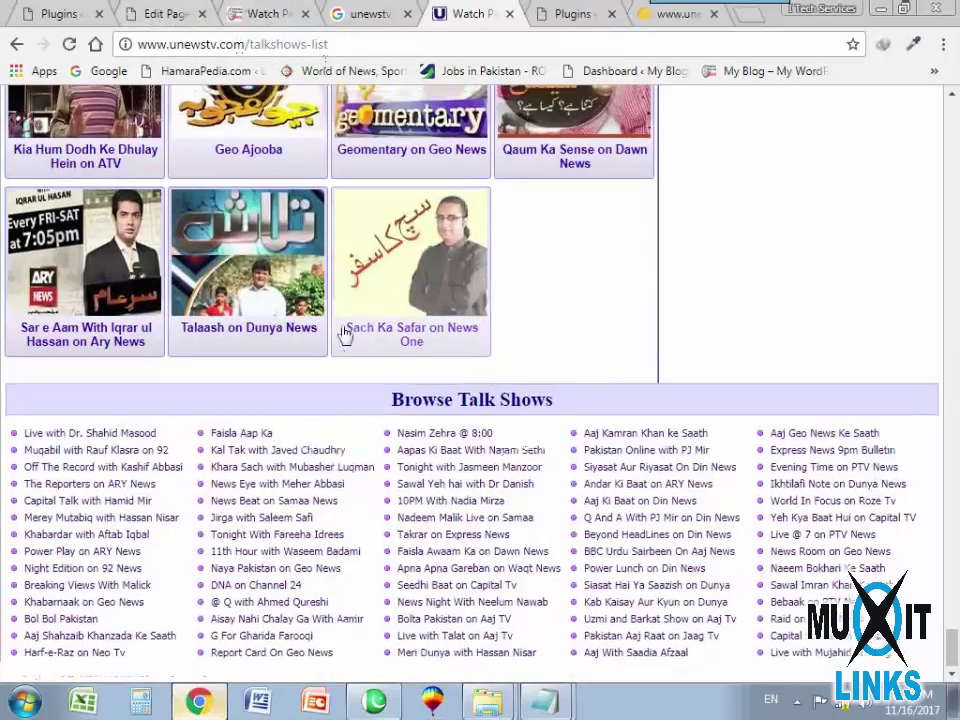
{"action": "scroll", "coordinate": [242, 257], "scroll_direction": "up", "scroll_amount": 10}
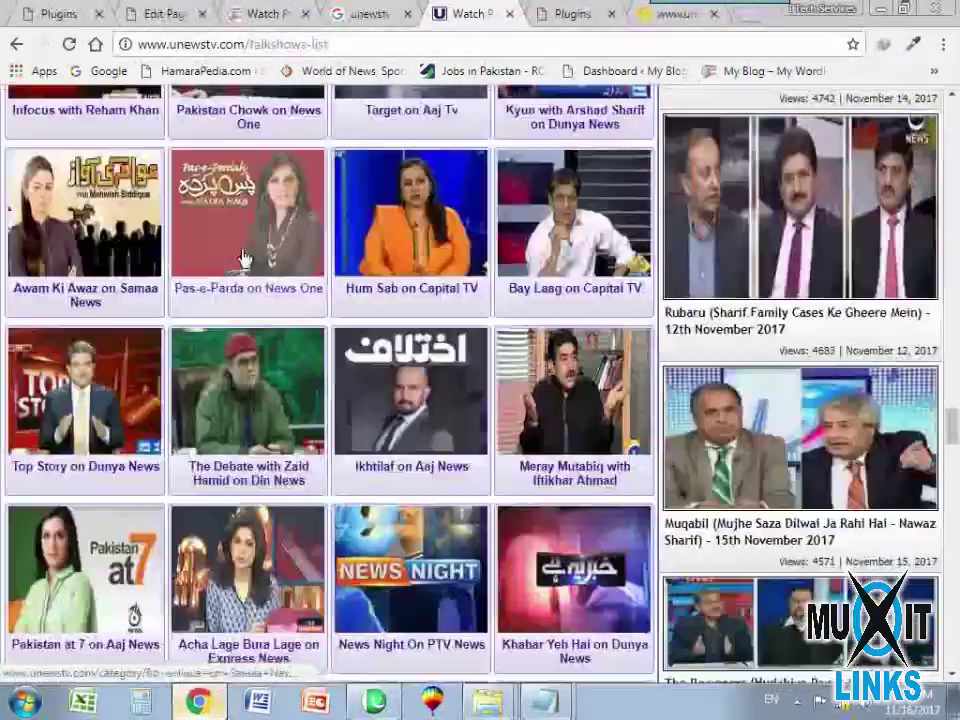
{"action": "scroll", "coordinate": [242, 257], "scroll_direction": "up", "scroll_amount": 15}
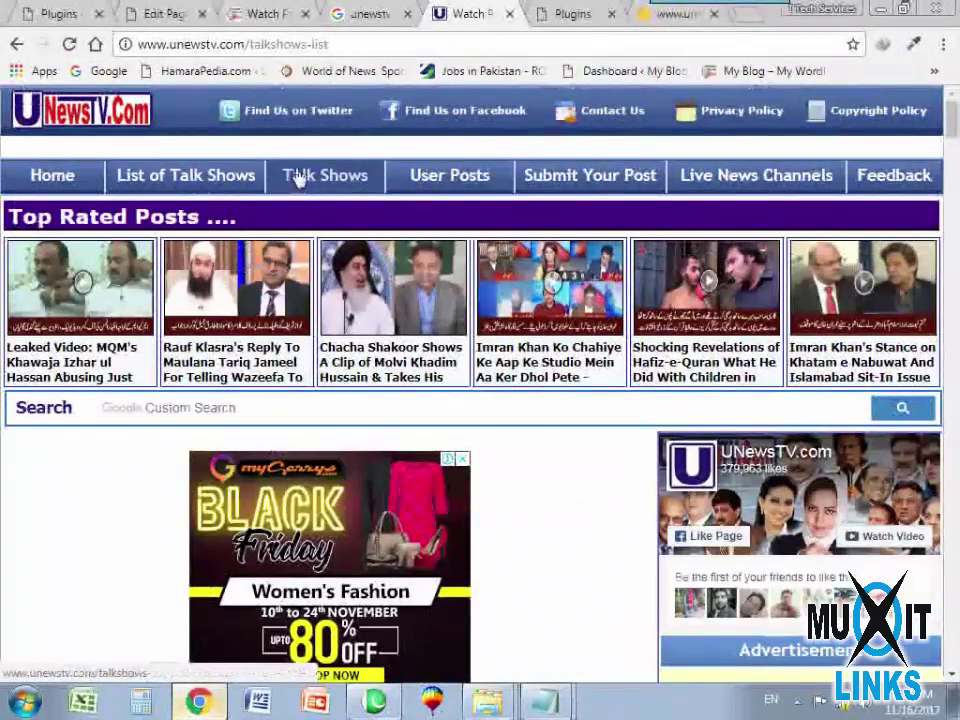
Open UNewsTV's Talk Shows page and examine the post list, its page numbering and the Browse Talk Shows links.
{"action": "left_click", "coordinate": [300, 176]}
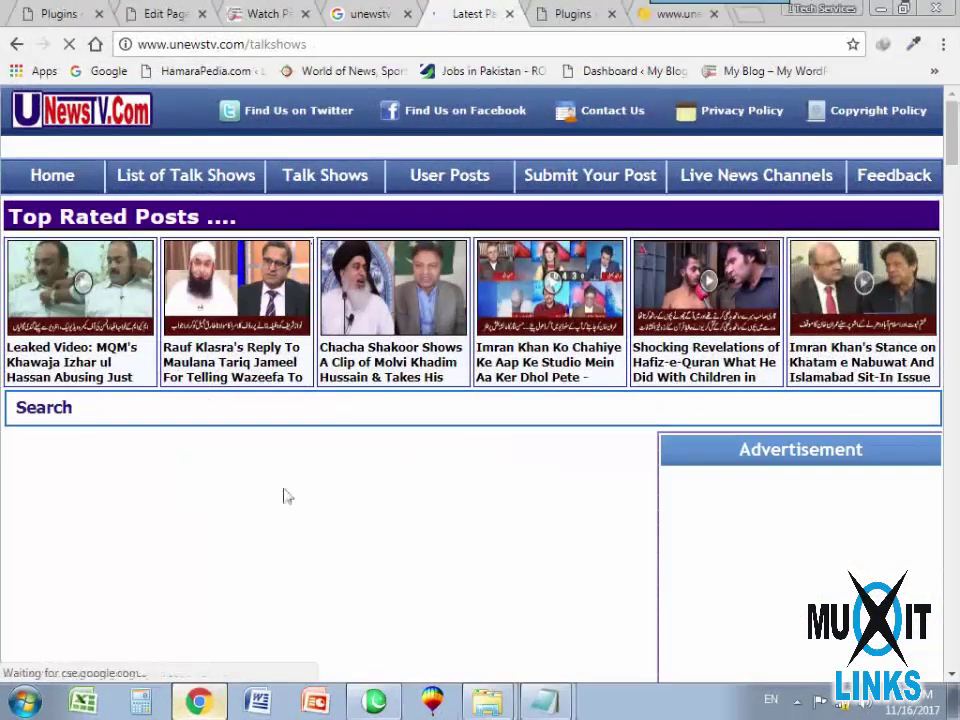
{"action": "scroll", "coordinate": [285, 496], "scroll_direction": "down", "scroll_amount": 6}
{"action": "scroll", "coordinate": [285, 496], "scroll_direction": "down", "scroll_amount": 20}
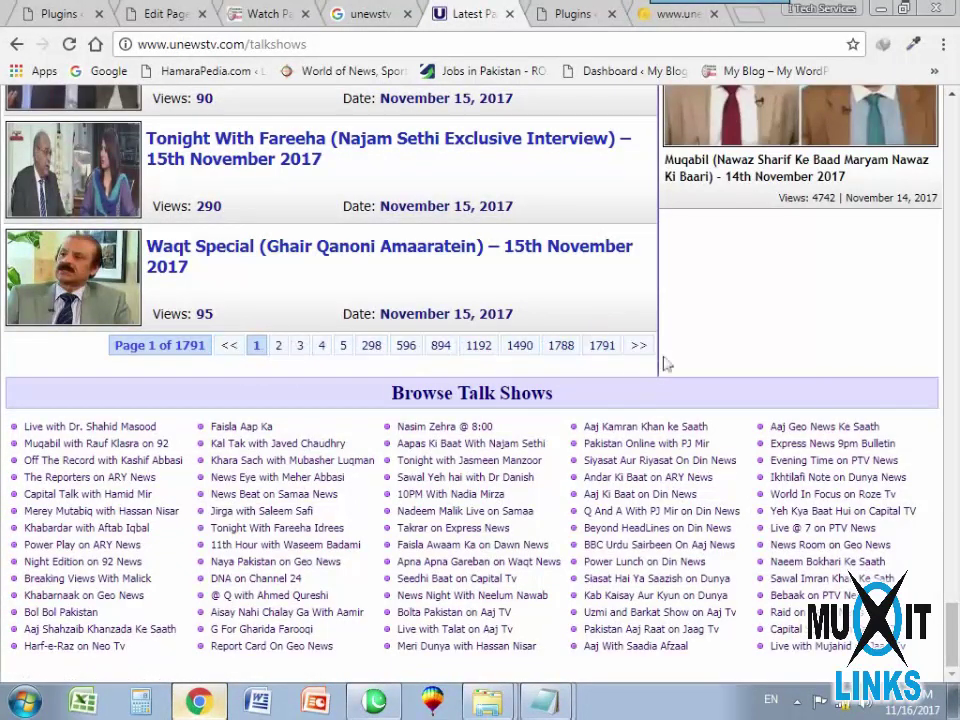
Search for WP-PageNavi among the plugins that can be added to videos.hamarapedia.com and check its install status.
{"action": "left_click", "coordinate": [48, 13]}
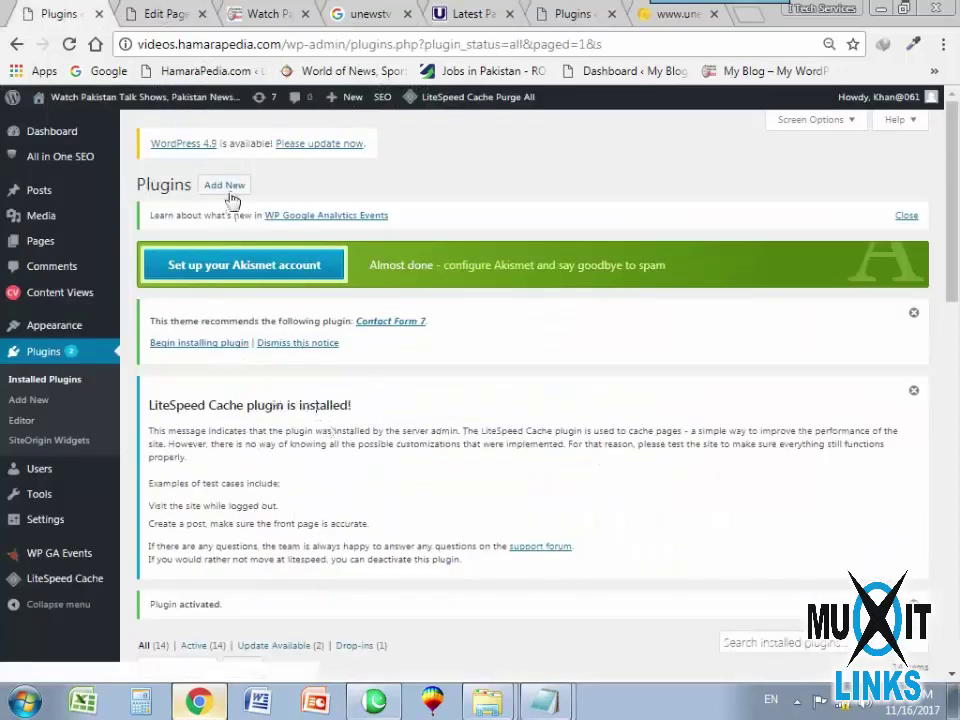
{"action": "scroll", "coordinate": [321, 450], "scroll_direction": "down", "scroll_amount": 3}
{"action": "left_click", "coordinate": [573, 14]}
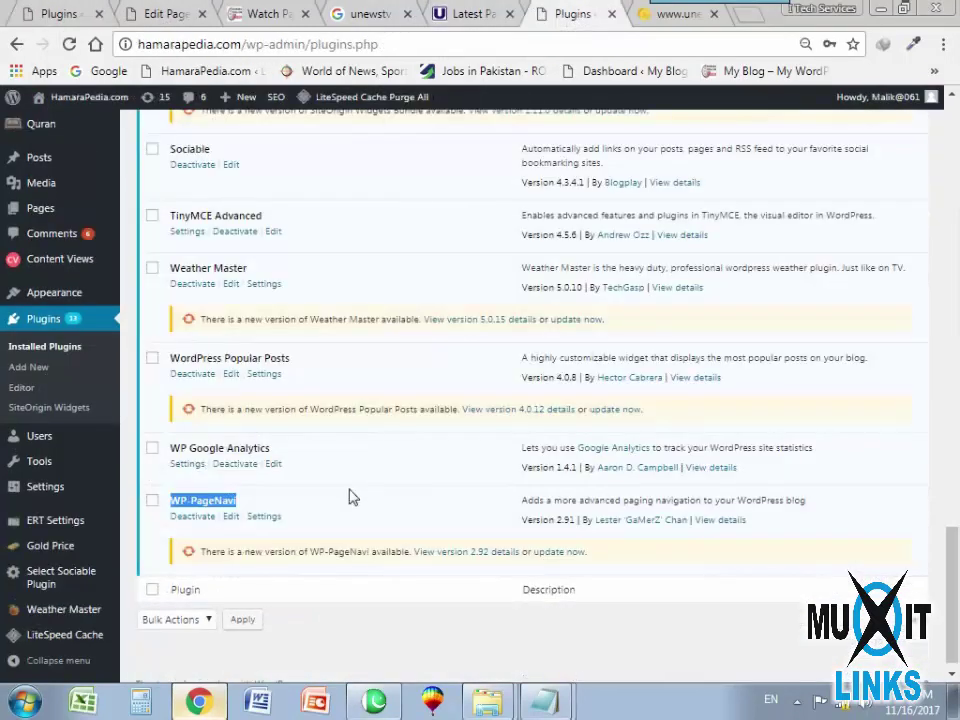
{"action": "left_click", "coordinate": [48, 13]}
{"action": "scroll", "coordinate": [501, 551], "scroll_direction": "down", "scroll_amount": 3}
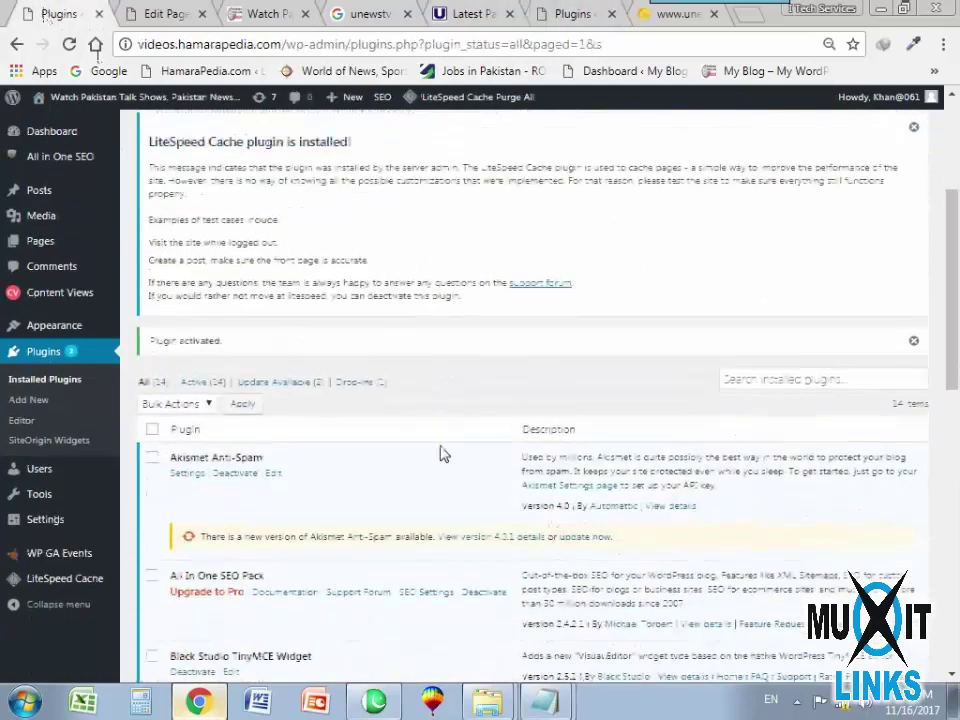
{"action": "scroll", "coordinate": [516, 476], "scroll_direction": "up", "scroll_amount": 3}
{"action": "scroll", "coordinate": [439, 349], "scroll_direction": "up", "scroll_amount": 2}
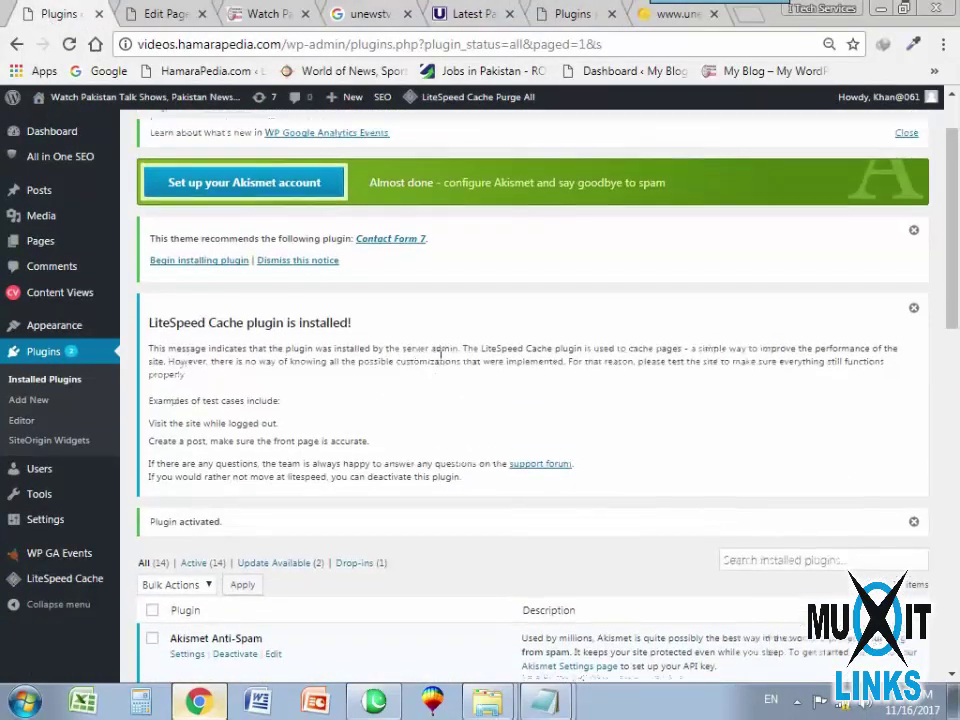
{"action": "left_click", "coordinate": [224, 185]}
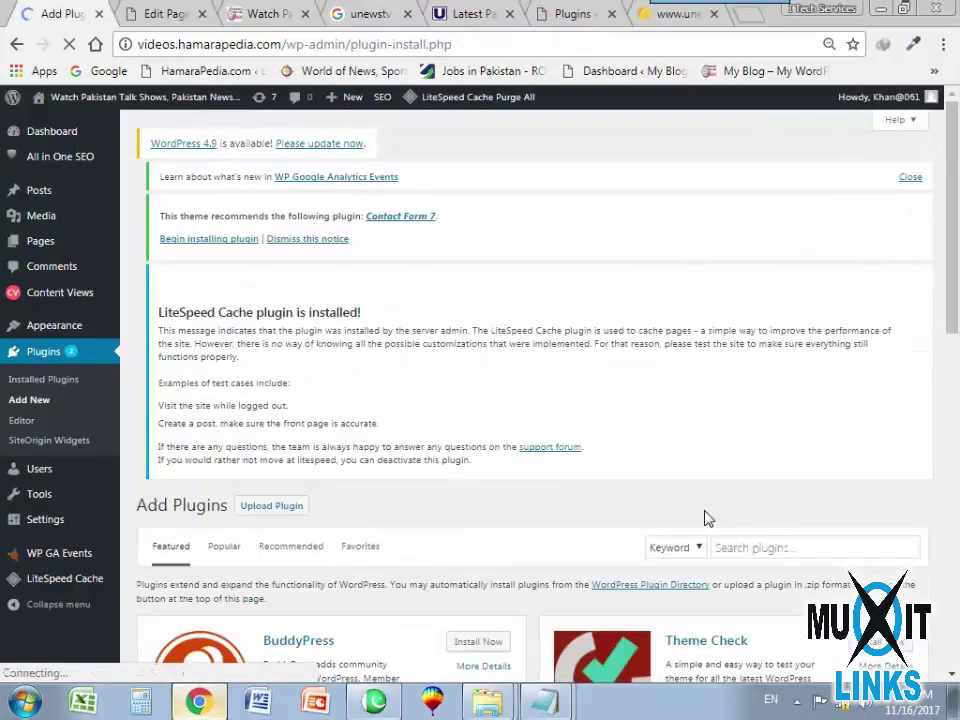
{"action": "left_click", "coordinate": [768, 574]}
{"action": "key", "text": "ctrl+v"}
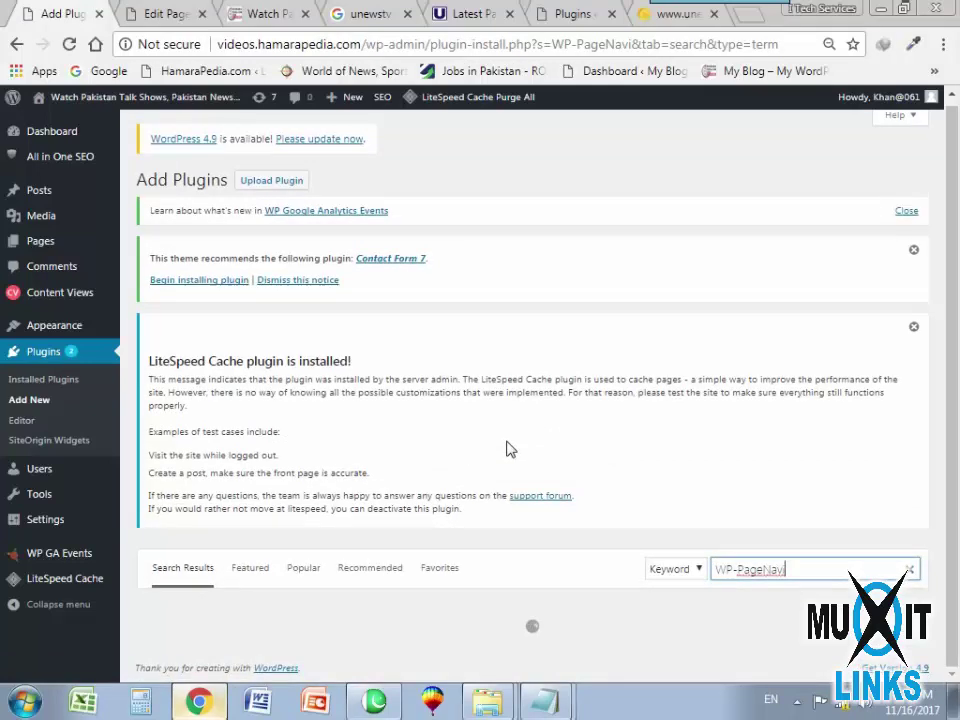
{"action": "scroll", "coordinate": [507, 449], "scroll_direction": "down", "scroll_amount": 3}
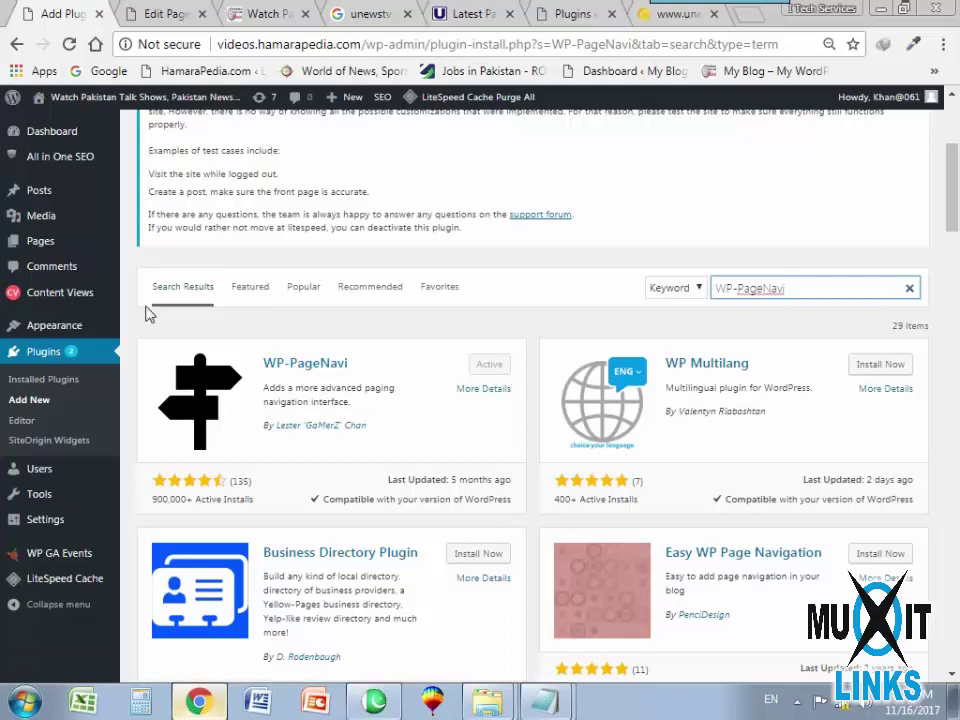
{"action": "scroll", "coordinate": [148, 313], "scroll_direction": "up", "scroll_amount": 3}
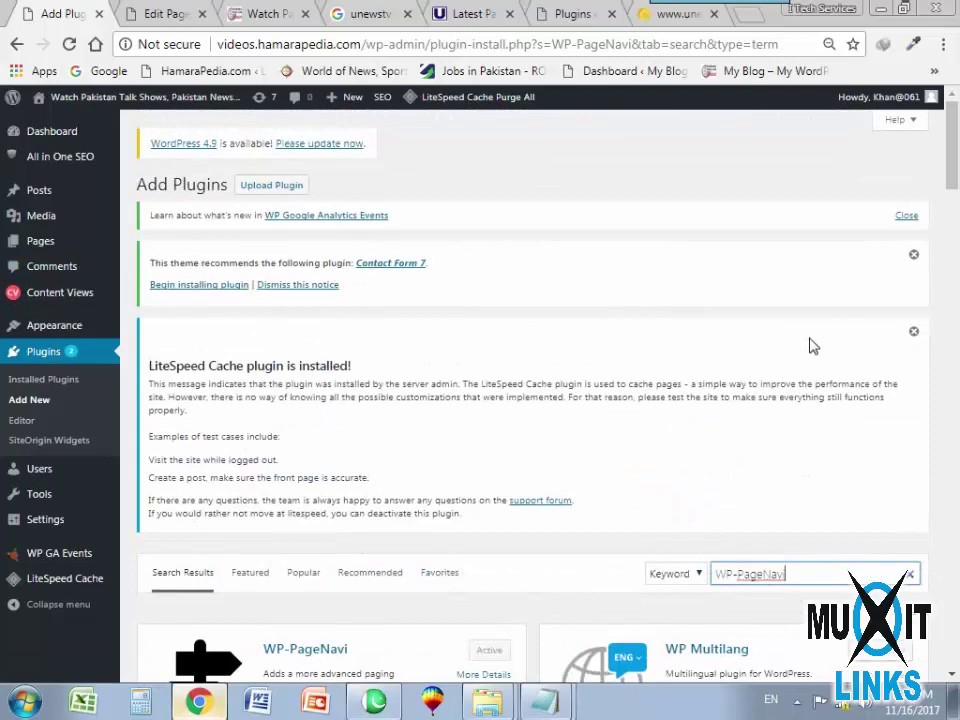
Open the installed plugins list of videos.hamarapedia.com and review all entries down to WP-PageNavi.
{"action": "left_click", "coordinate": [40, 385]}
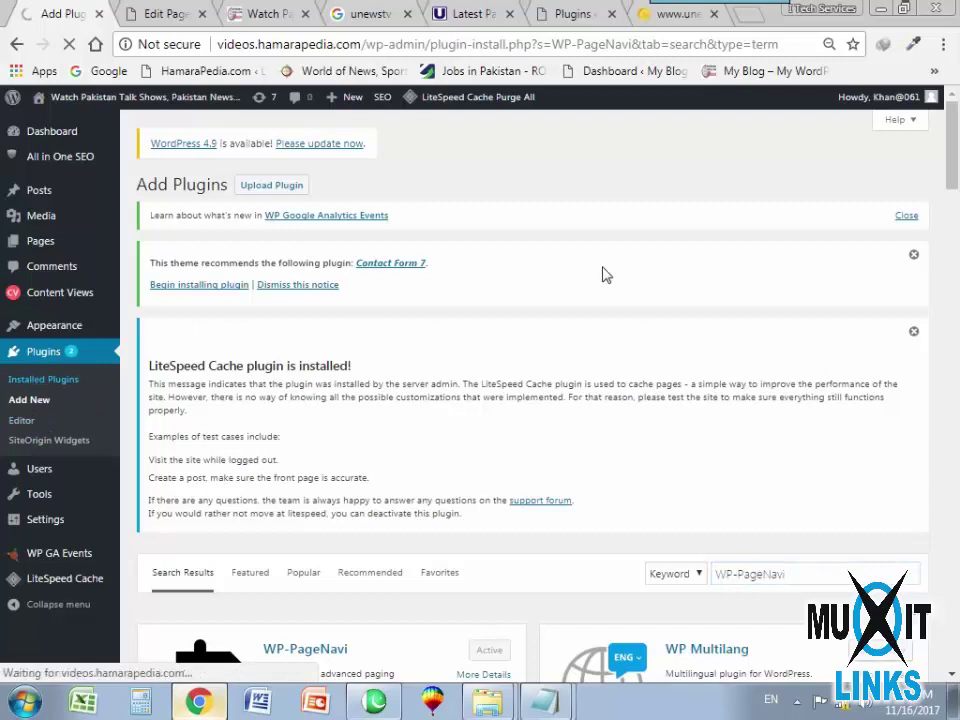
{"action": "scroll", "coordinate": [330, 426], "scroll_direction": "down", "scroll_amount": 4}
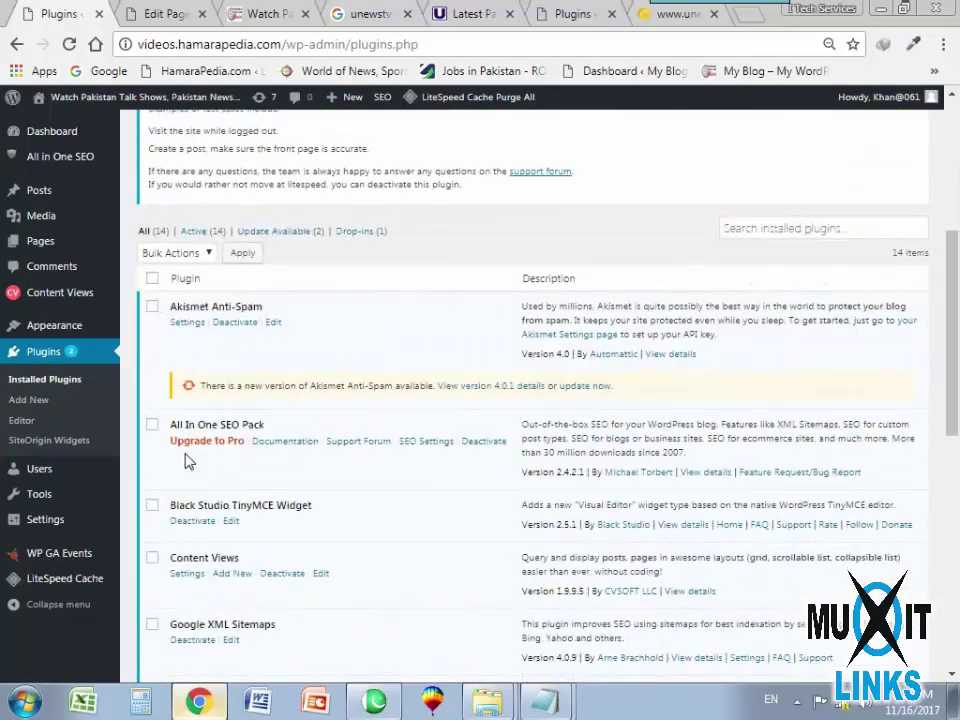
{"action": "scroll", "coordinate": [210, 607], "scroll_direction": "down", "scroll_amount": 4}
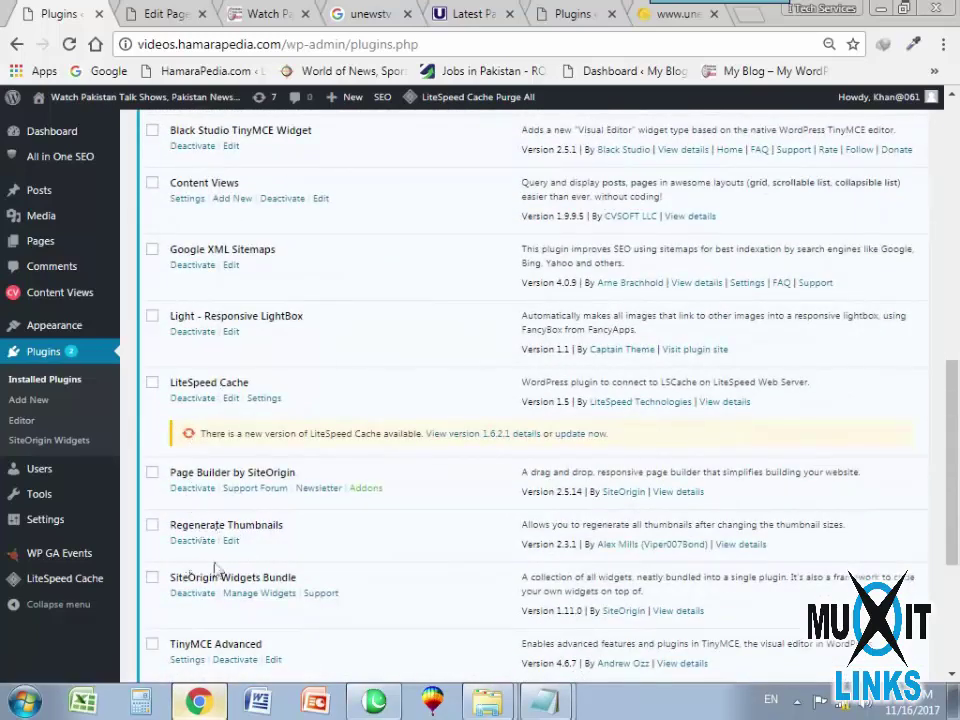
{"action": "scroll", "coordinate": [197, 612], "scroll_direction": "down", "scroll_amount": 3}
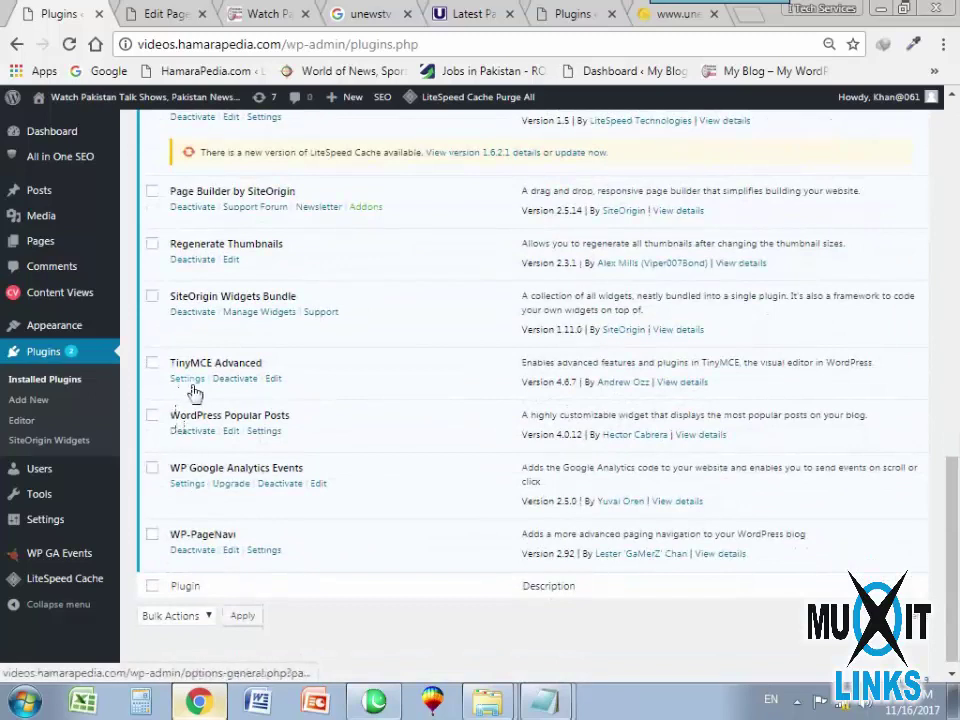
{"action": "scroll", "coordinate": [435, 441], "scroll_direction": "up", "scroll_amount": 10}
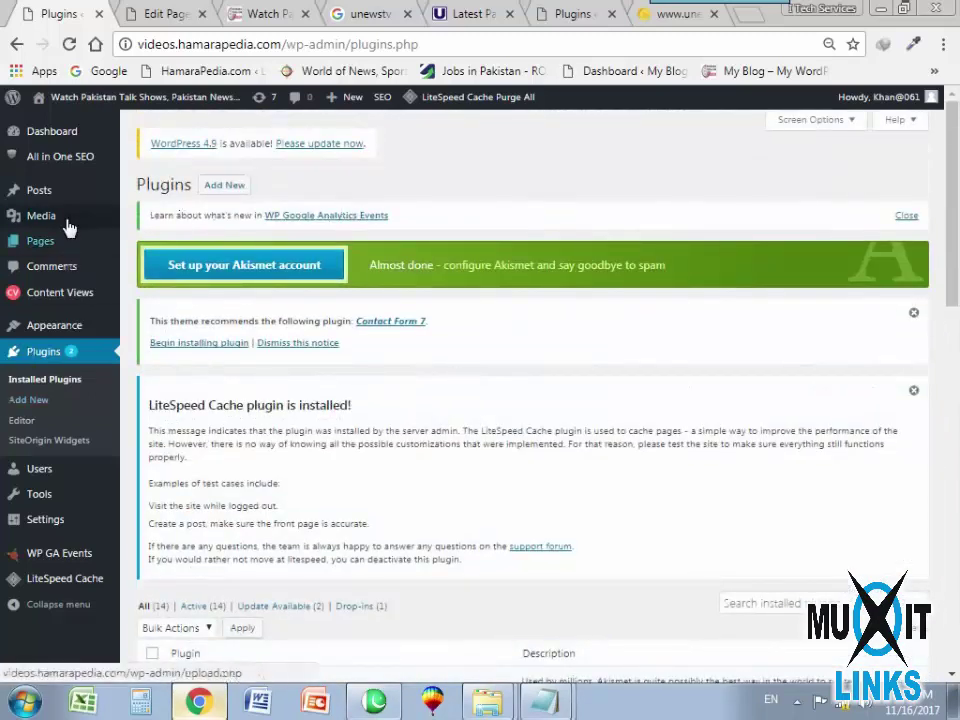
Open the Home front page of videos.hamarapedia.com for editing and dismiss the TinyMCE Advanced version notice.
{"action": "left_click", "coordinate": [162, 14]}
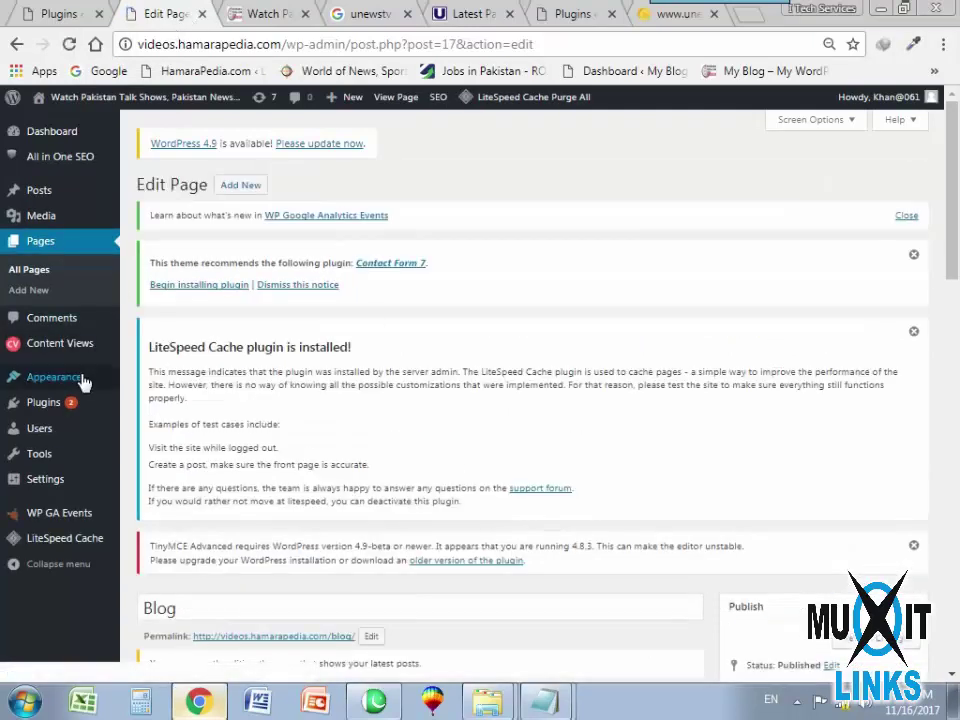
{"action": "left_click", "coordinate": [28, 272]}
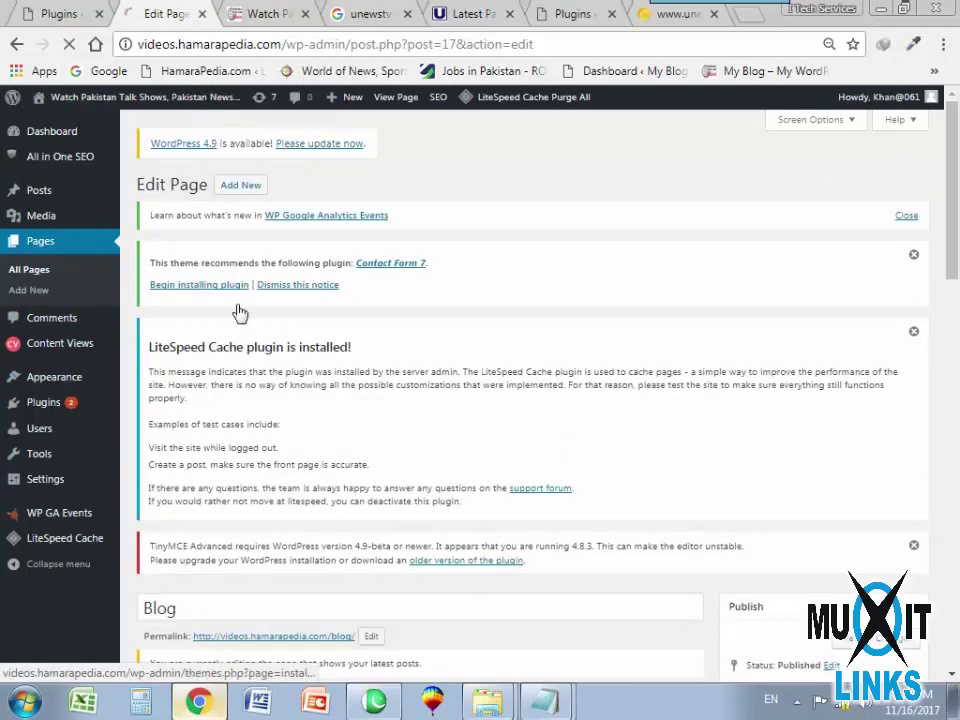
{"action": "scroll", "coordinate": [353, 430], "scroll_direction": "down", "scroll_amount": 1}
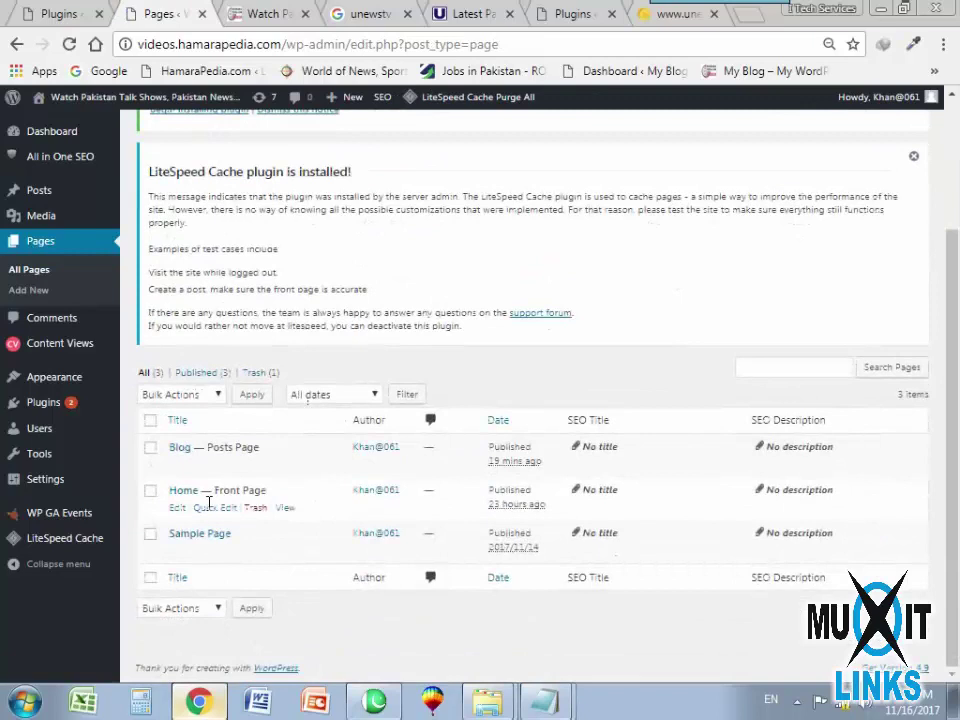
{"action": "left_click", "coordinate": [180, 509]}
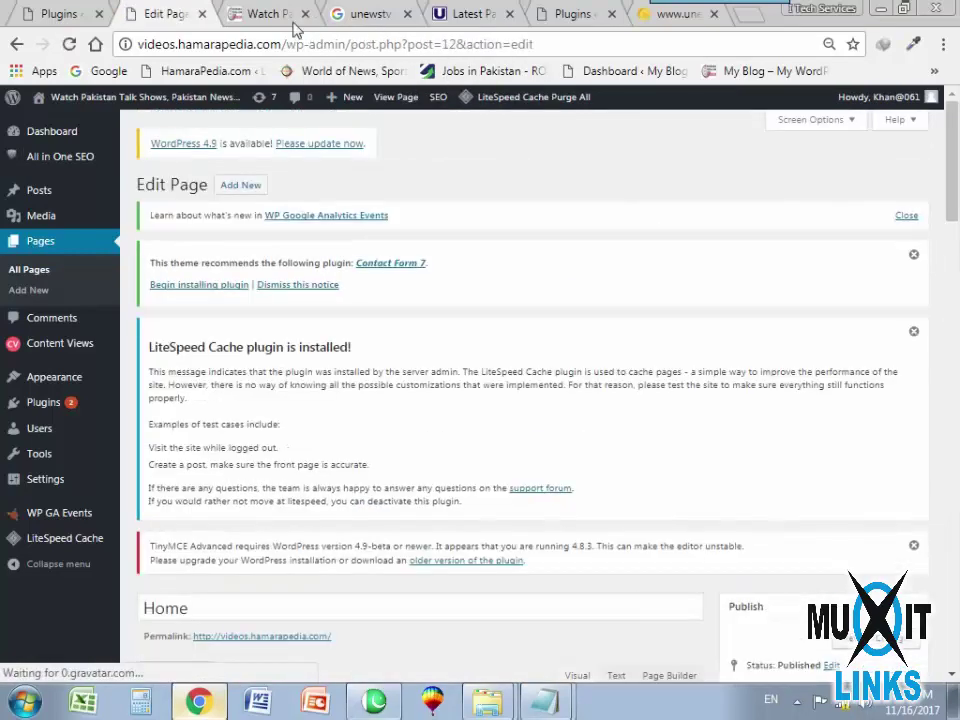
{"action": "left_click", "coordinate": [290, 18]}
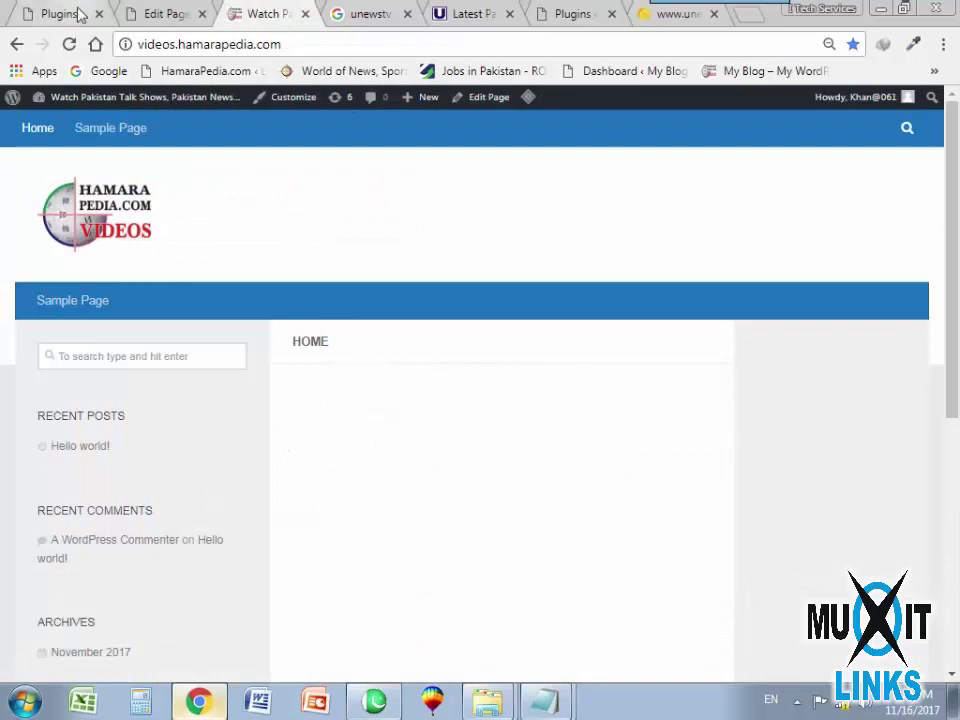
{"action": "key", "text": "ctrl+shift+Tab"}
{"action": "scroll", "coordinate": [300, 441], "scroll_direction": "down", "scroll_amount": 5}
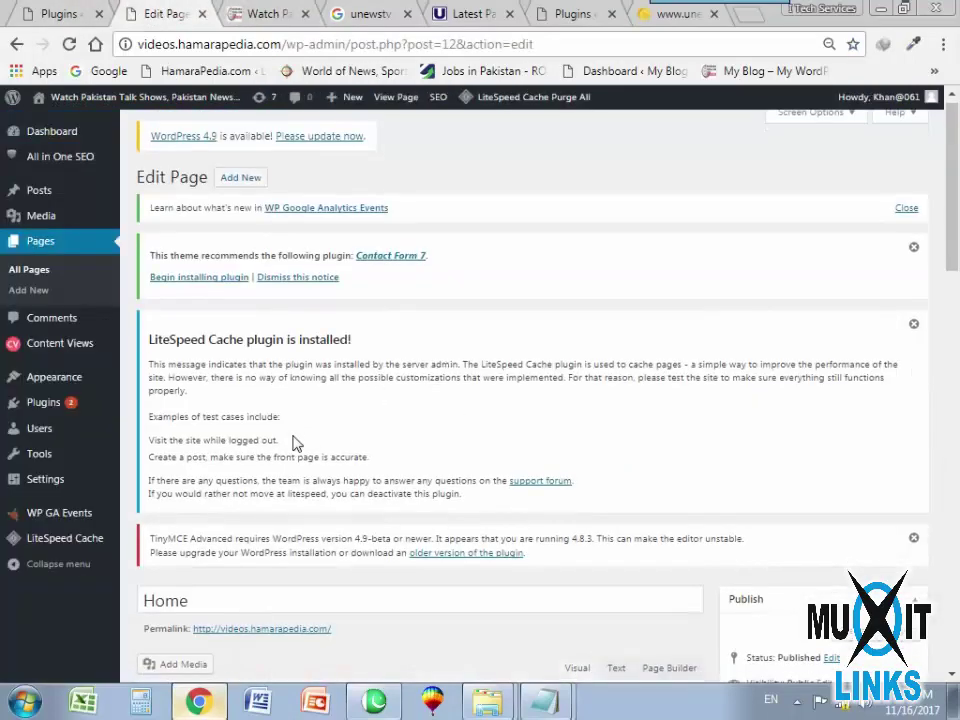
{"action": "scroll", "coordinate": [343, 461], "scroll_direction": "up", "scroll_amount": 2}
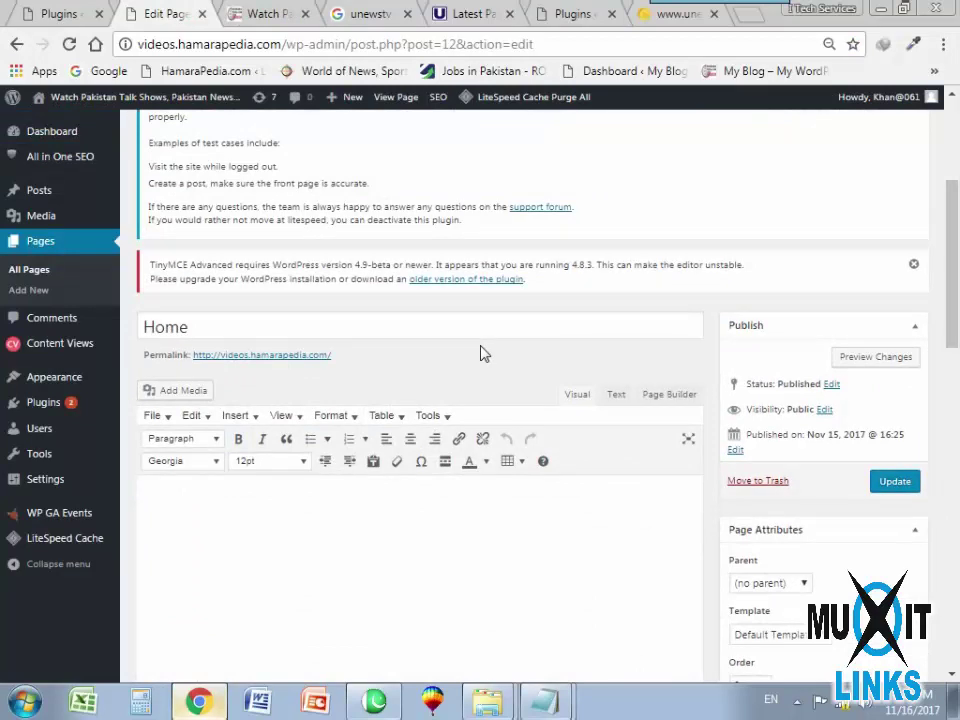
{"action": "left_click", "coordinate": [913, 264]}
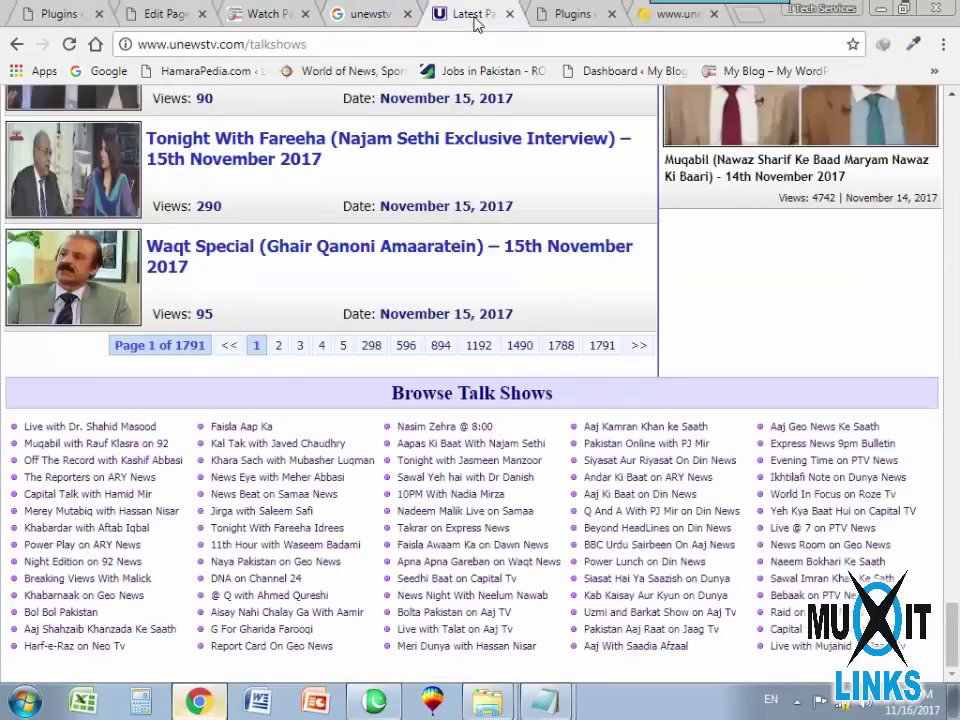
Examine UNewsTV's Talk Shows page up to its header and Top Rated Posts, and compare it with the videos.hamarapedia.com home page.
{"action": "left_click", "coordinate": [468, 14]}
{"action": "scroll", "coordinate": [335, 370], "scroll_direction": "up", "scroll_amount": 7}
{"action": "scroll", "coordinate": [335, 370], "scroll_direction": "up", "scroll_amount": 20}
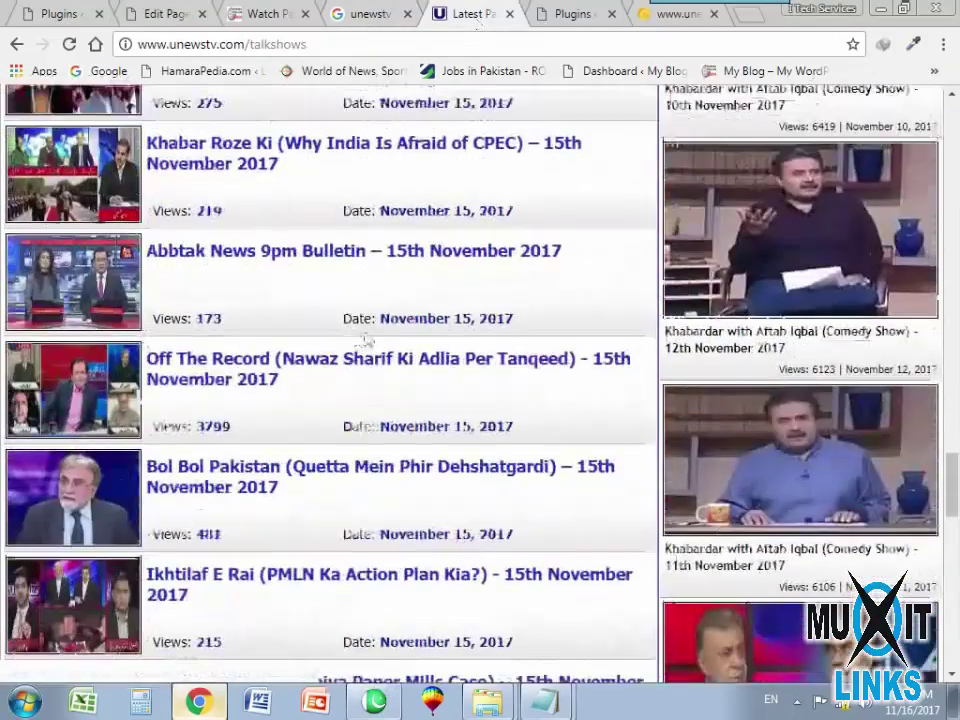
{"action": "scroll", "coordinate": [385, 330], "scroll_direction": "up", "scroll_amount": 10}
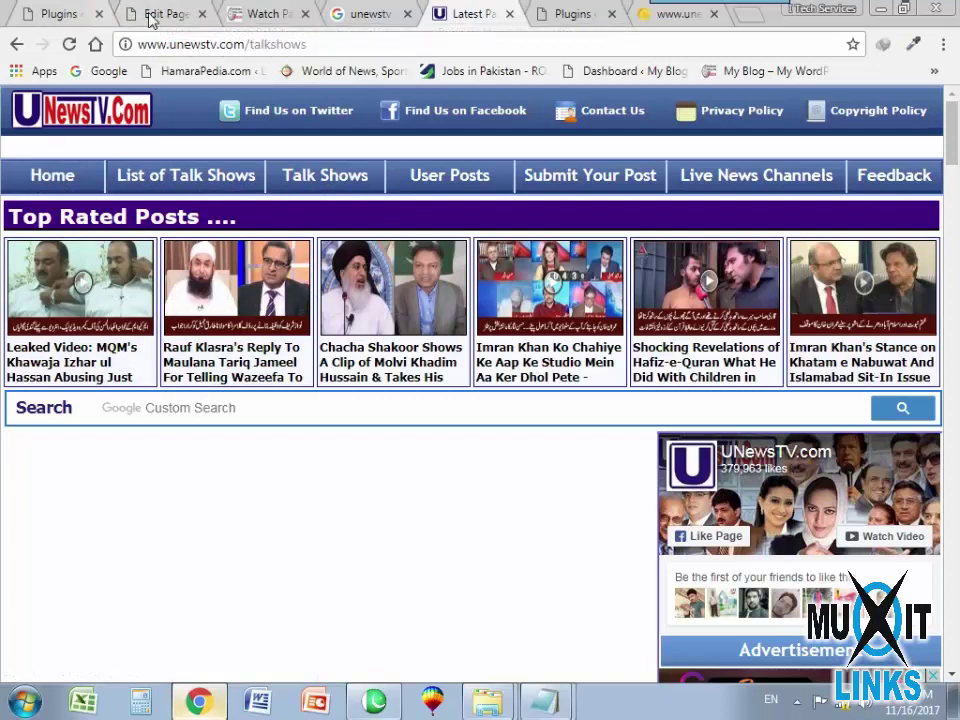
{"action": "left_click", "coordinate": [253, 13]}
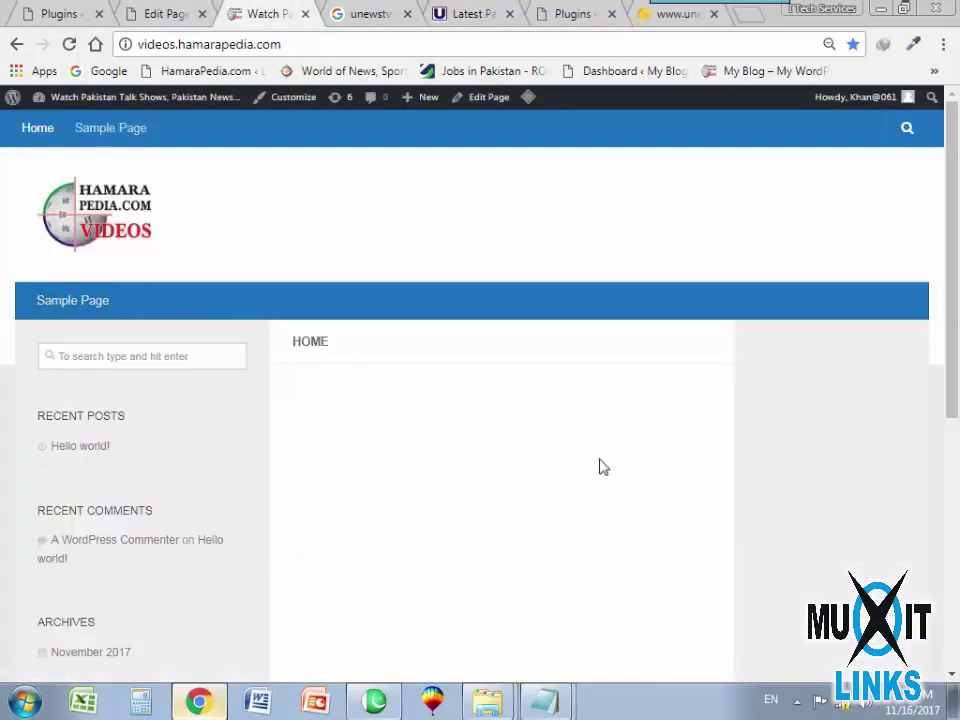
Switch the Home page to Page Builder and insert a new row with 1 column, using UNewsTV's layout as reference.
{"action": "left_click", "coordinate": [157, 17]}
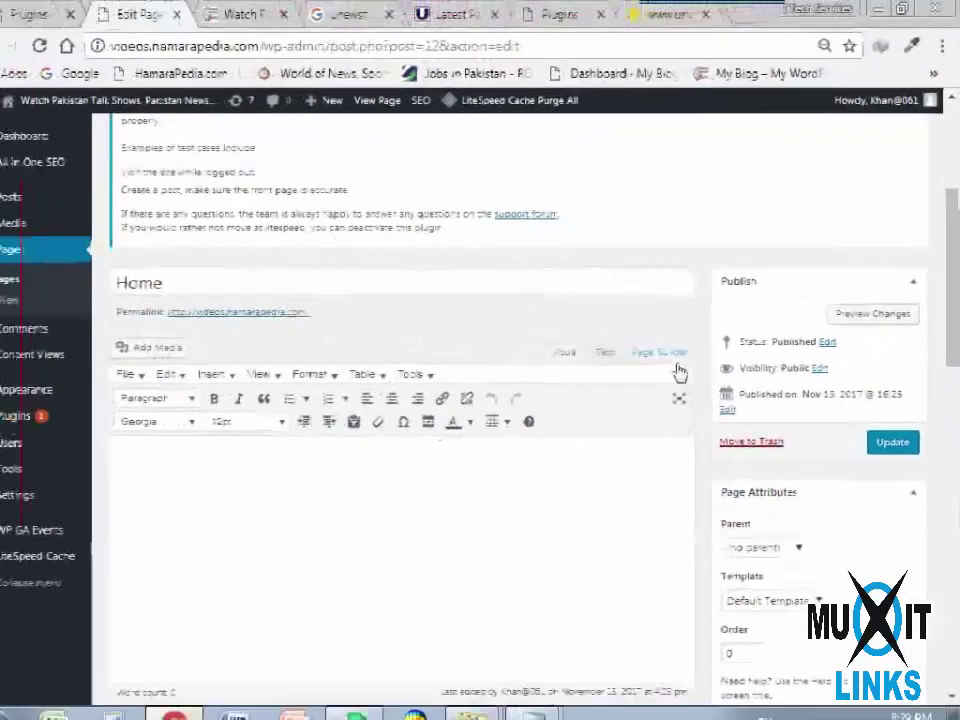
{"action": "left_click", "coordinate": [484, 356]}
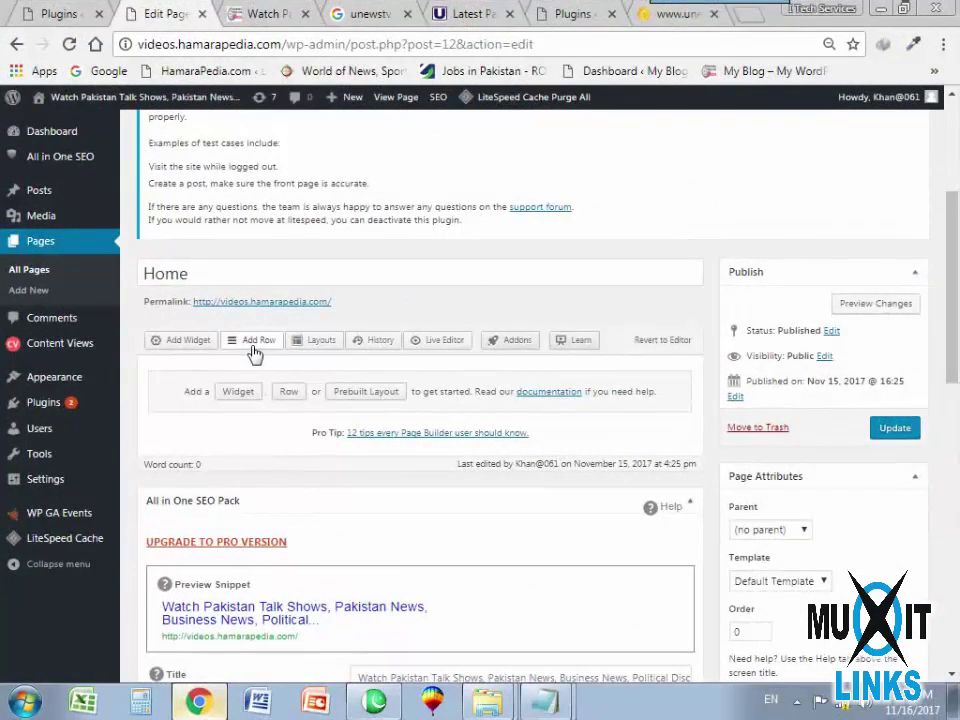
{"action": "left_click", "coordinate": [255, 344]}
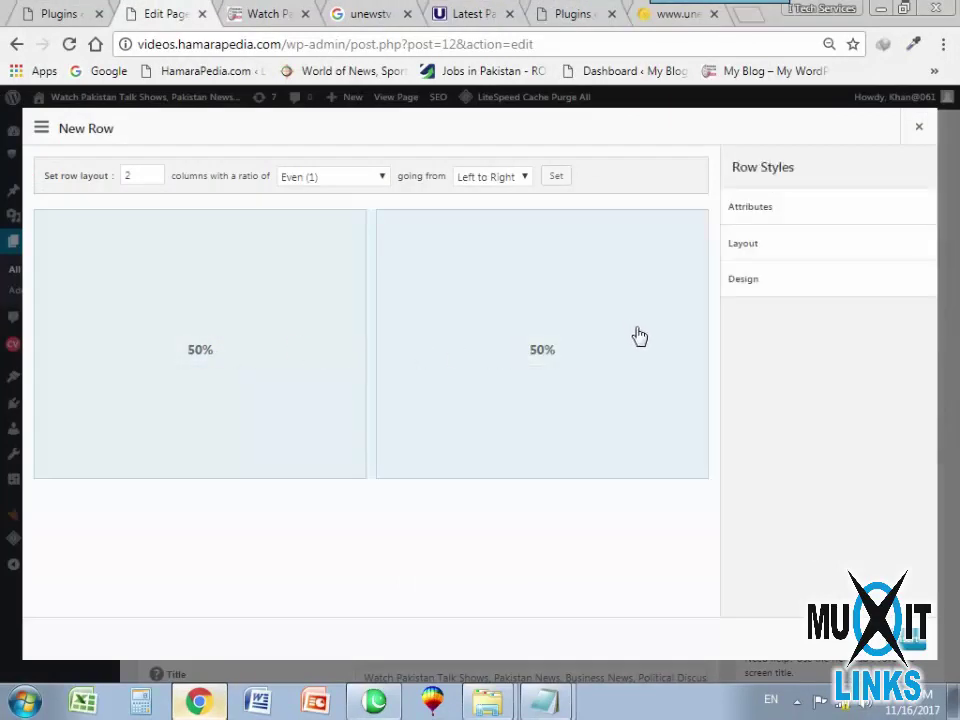
{"action": "left_click", "coordinate": [154, 179]}
{"action": "left_click", "coordinate": [466, 14]}
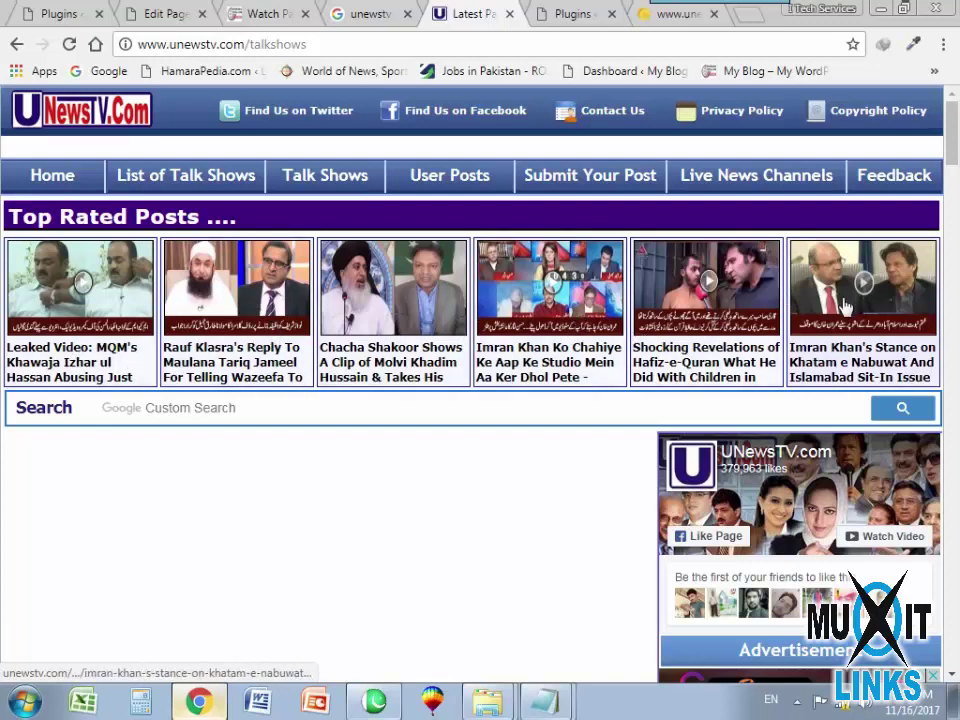
{"action": "left_click", "coordinate": [160, 14]}
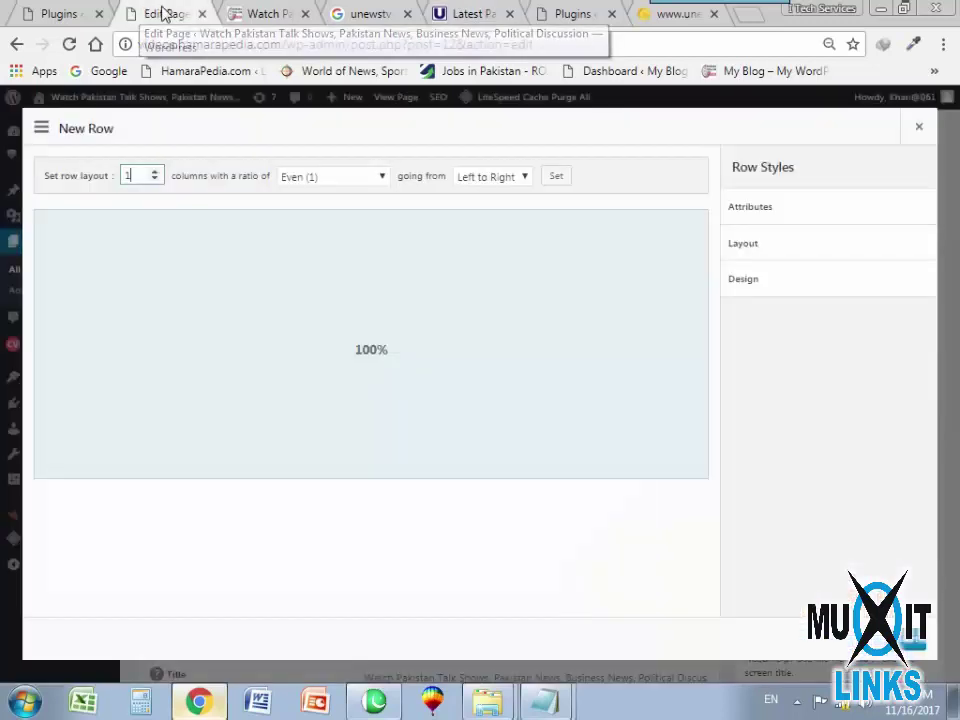
{"action": "left_click", "coordinate": [912, 648]}
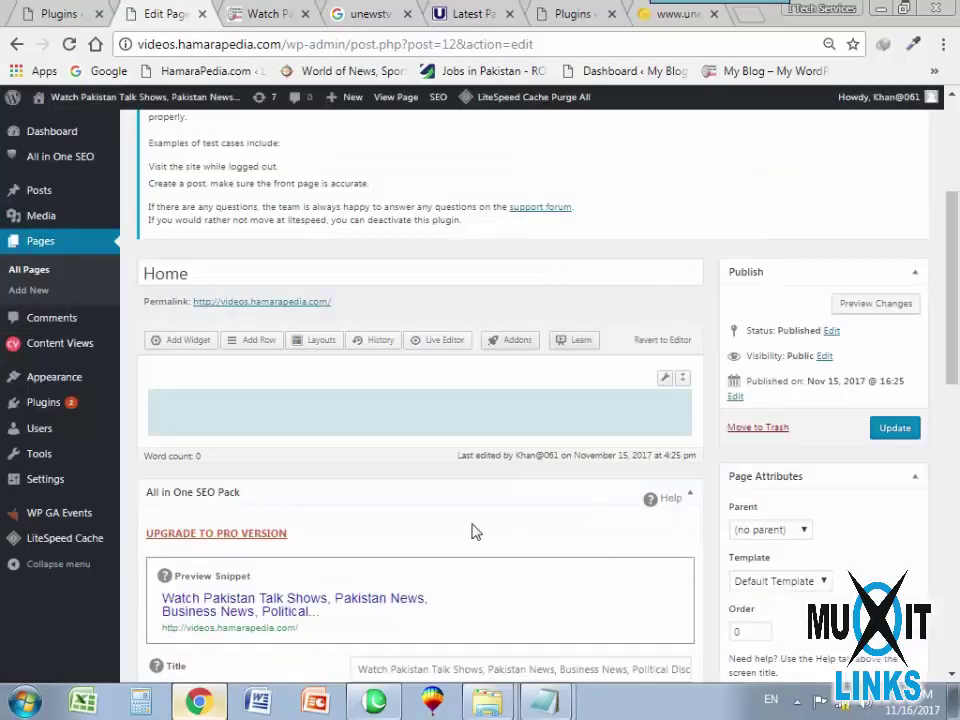
Add a Visual Editor widget to the new row on the Home page and update the page.
{"action": "left_click", "coordinate": [186, 346]}
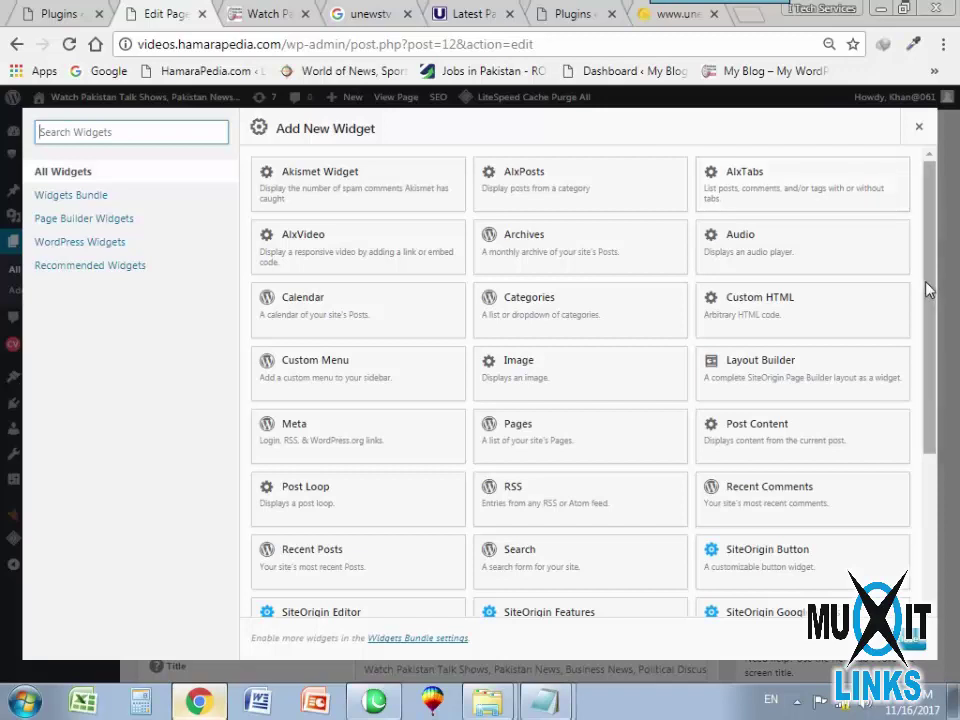
{"action": "left_click_drag", "start_coordinate": [930, 281], "coordinate": [950, 480]}
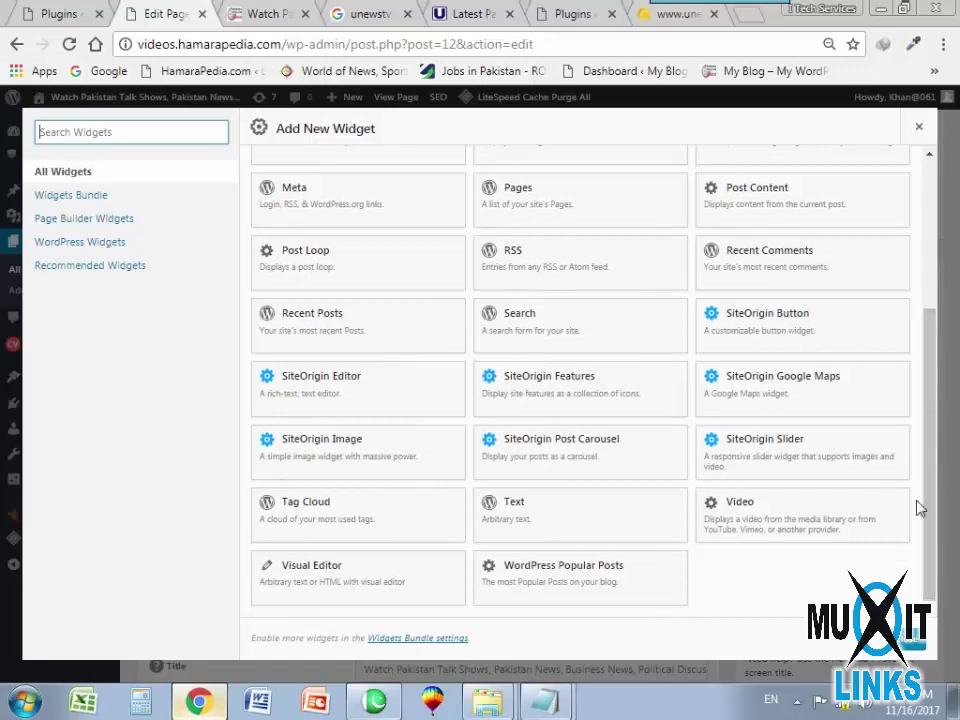
{"action": "left_click", "coordinate": [336, 579]}
{"action": "left_click", "coordinate": [894, 427]}
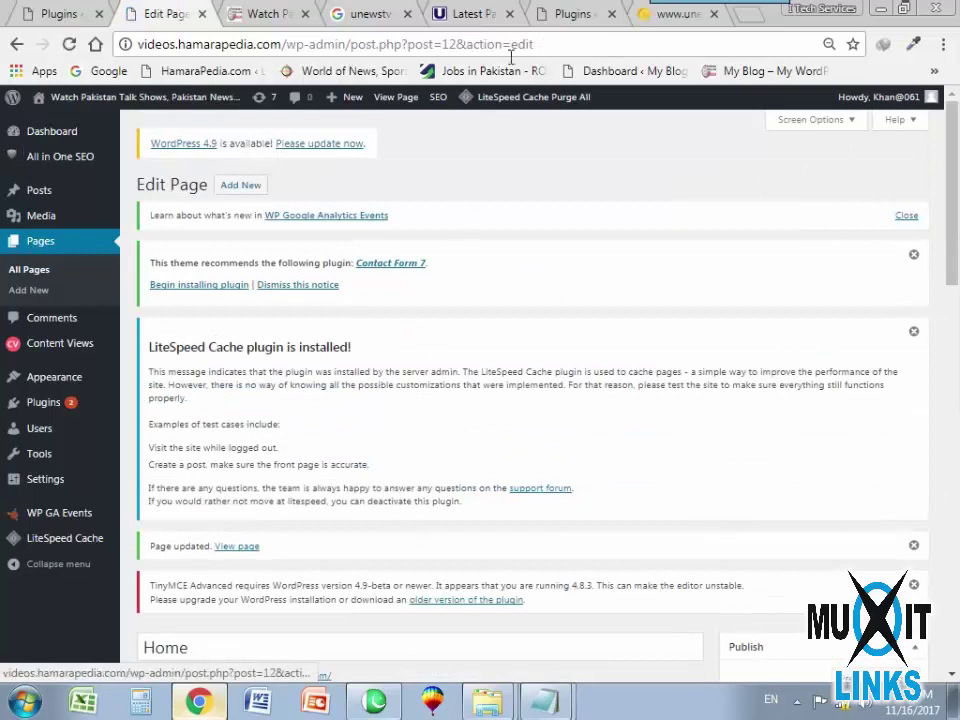
Open the first Top Rated post from UNewsTV's Talk Shows page in a separate tab and switch to it.
{"action": "left_click", "coordinate": [463, 14]}
{"action": "right_click", "coordinate": [95, 298]}
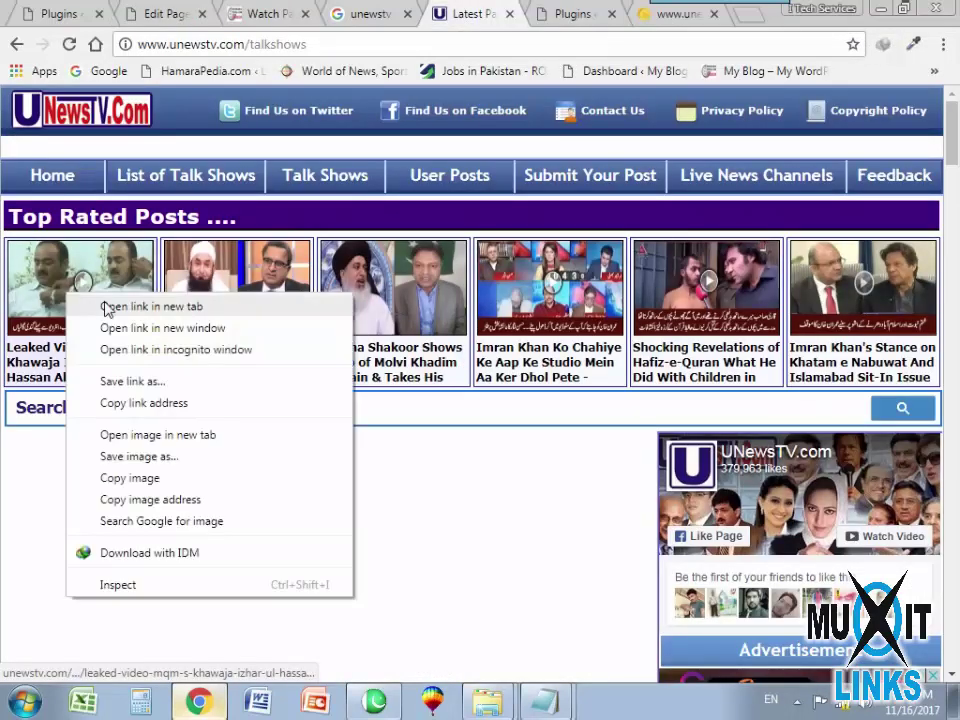
{"action": "left_click", "coordinate": [140, 306]}
{"action": "left_click", "coordinate": [497, 14]}
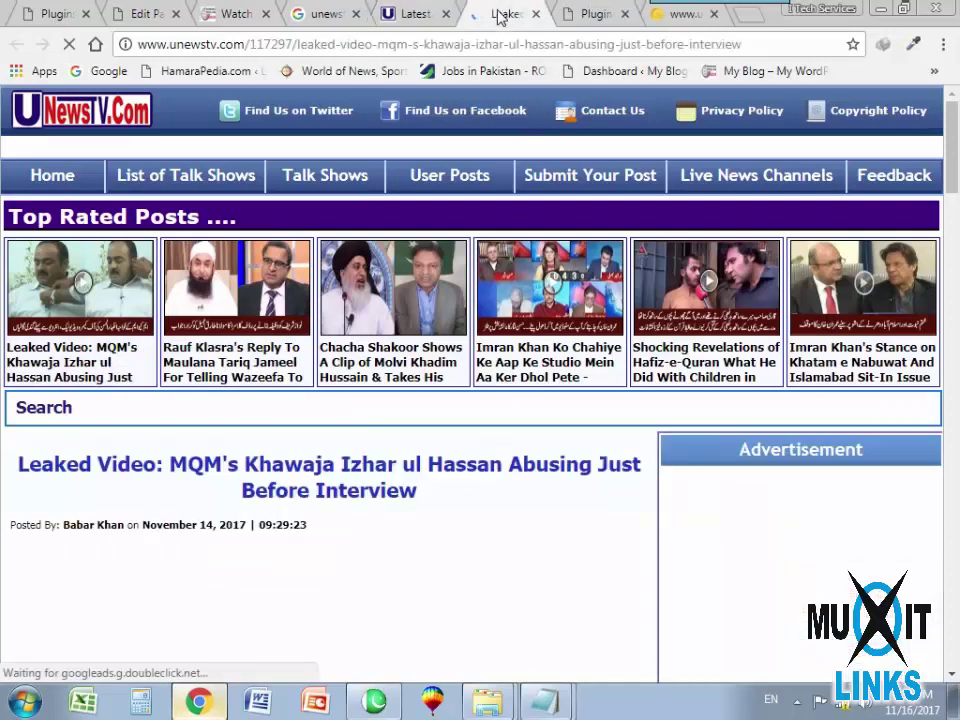
Look through the UNewsTV post's videos and copy the headline text above its Dailymotion video.
{"action": "scroll", "coordinate": [250, 555], "scroll_direction": "down", "scroll_amount": 3}
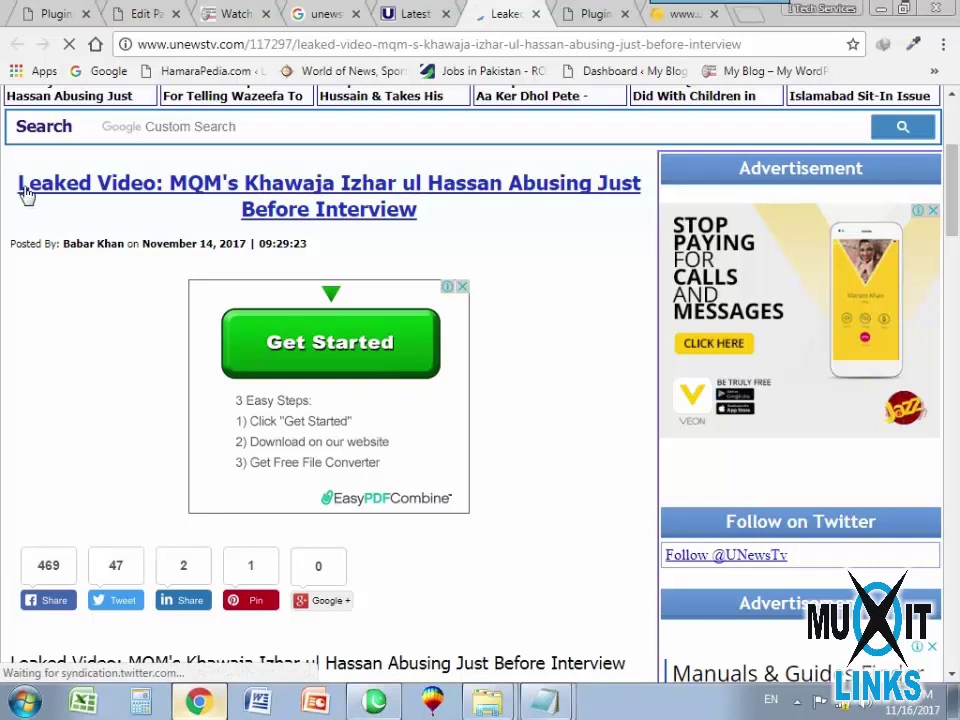
{"action": "scroll", "coordinate": [122, 460], "scroll_direction": "down", "scroll_amount": 5}
{"action": "scroll", "coordinate": [203, 626], "scroll_direction": "down", "scroll_amount": 5}
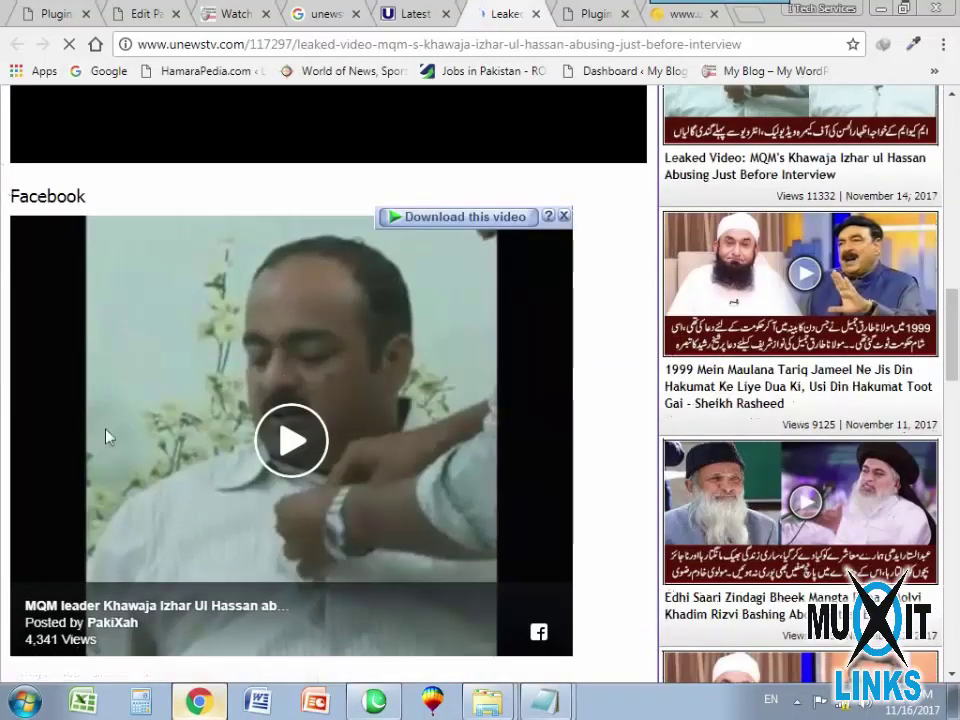
{"action": "scroll", "coordinate": [107, 437], "scroll_direction": "down", "scroll_amount": 5}
{"action": "scroll", "coordinate": [139, 537], "scroll_direction": "up", "scroll_amount": 10}
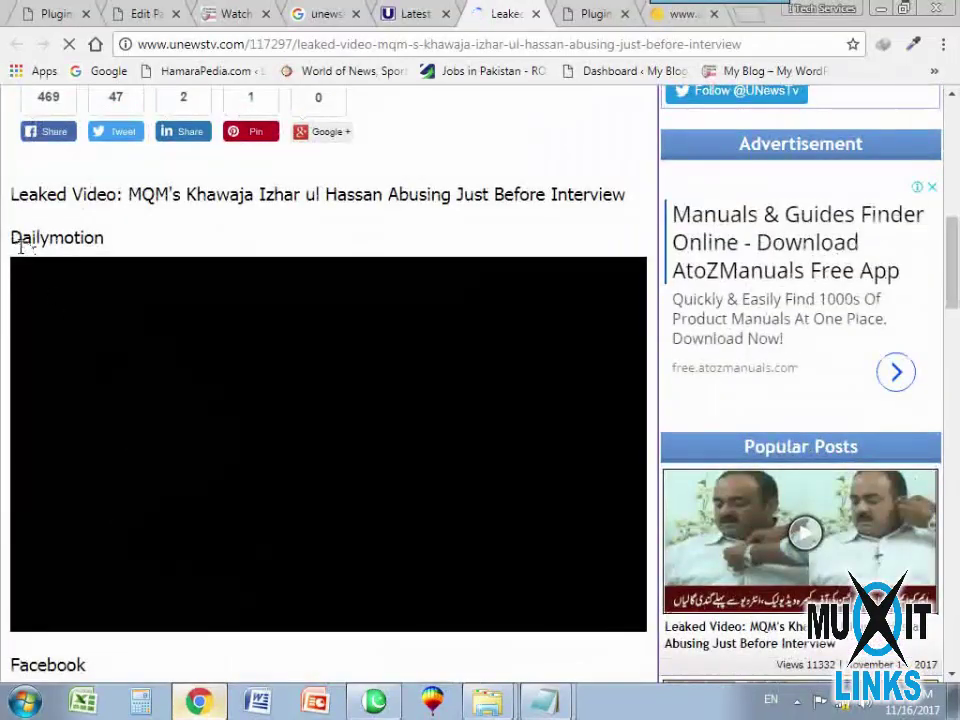
{"action": "left_click_drag", "start_coordinate": [14, 196], "coordinate": [628, 205]}
{"action": "key", "text": "ctrl+c"}
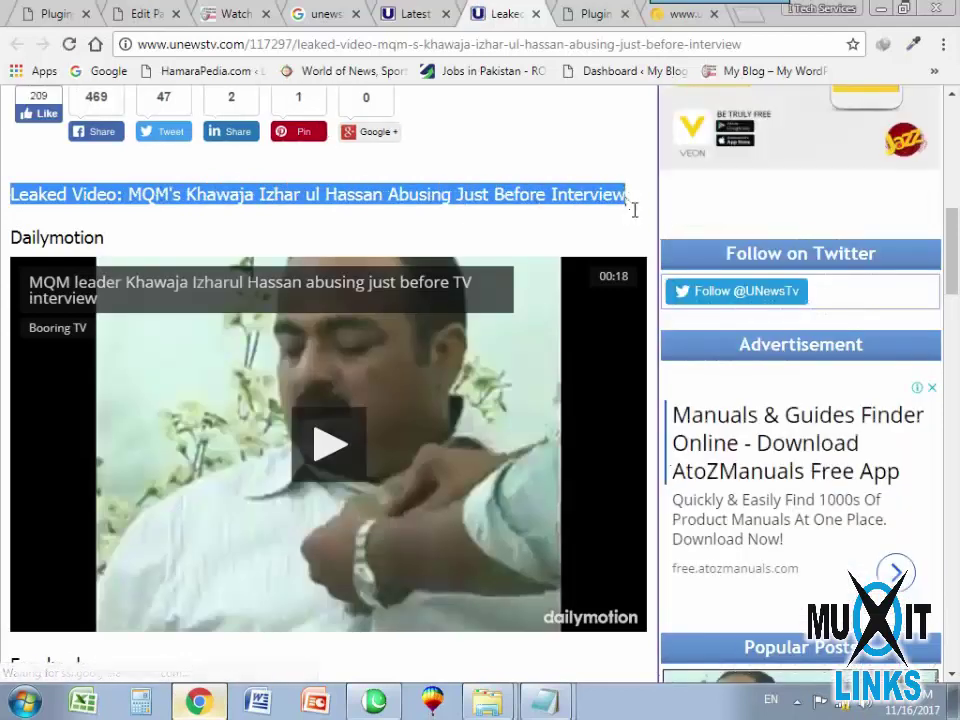
Move the "Hello world!" post of videos.hamarapedia.com to the trash.
{"action": "left_click", "coordinate": [28, 14]}
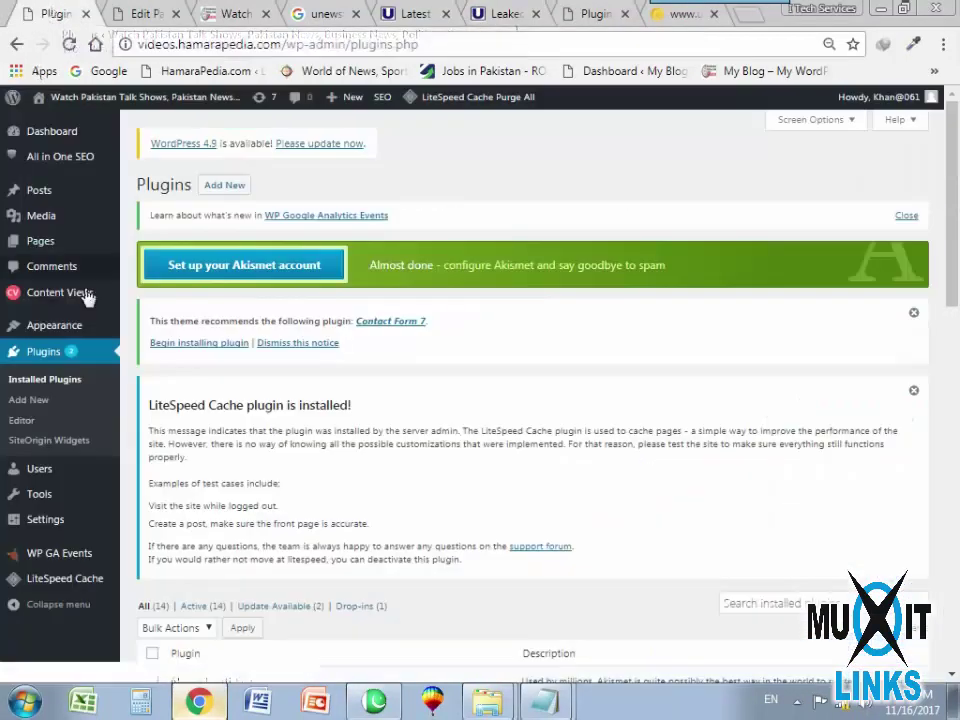
{"action": "mouse_move", "coordinate": [43, 201]}
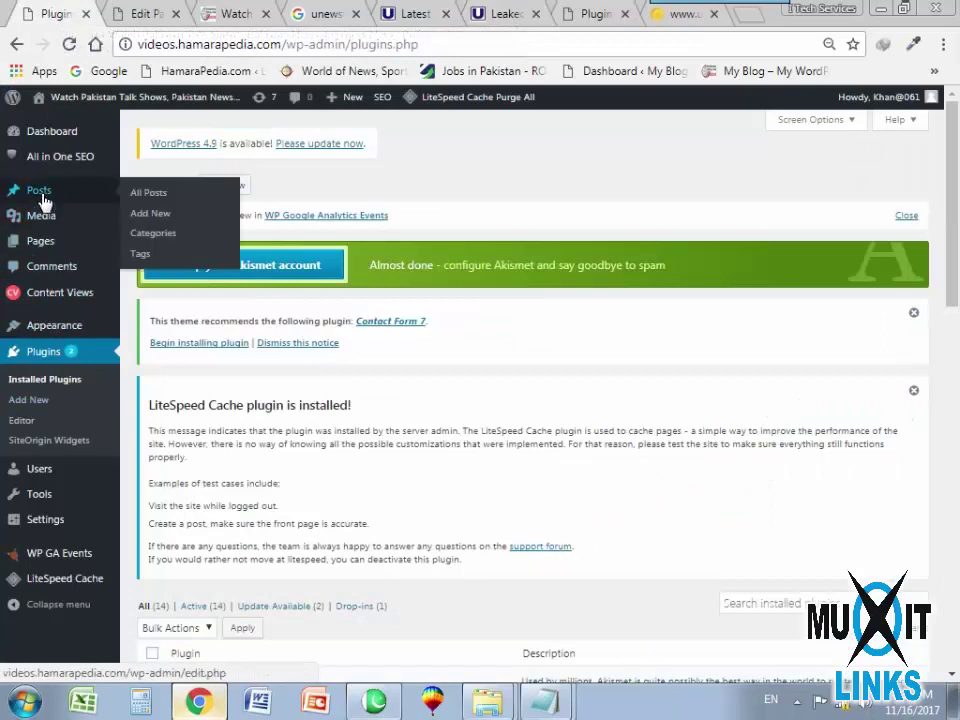
{"action": "left_click", "coordinate": [148, 195]}
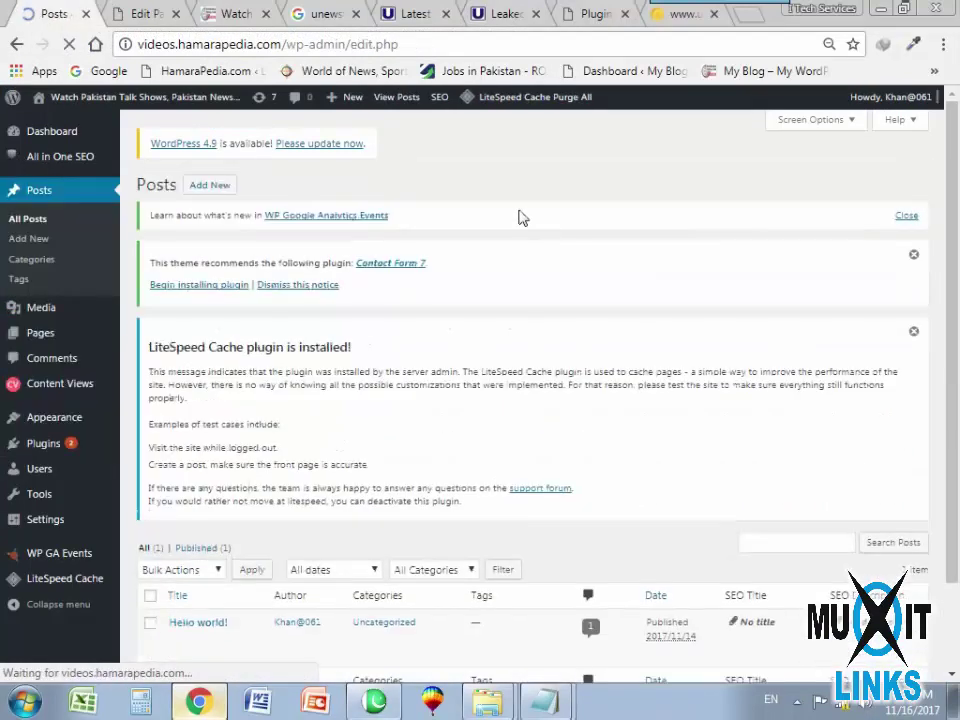
{"action": "scroll", "coordinate": [437, 288], "scroll_direction": "down", "scroll_amount": 2}
{"action": "mouse_move", "coordinate": [184, 527]}
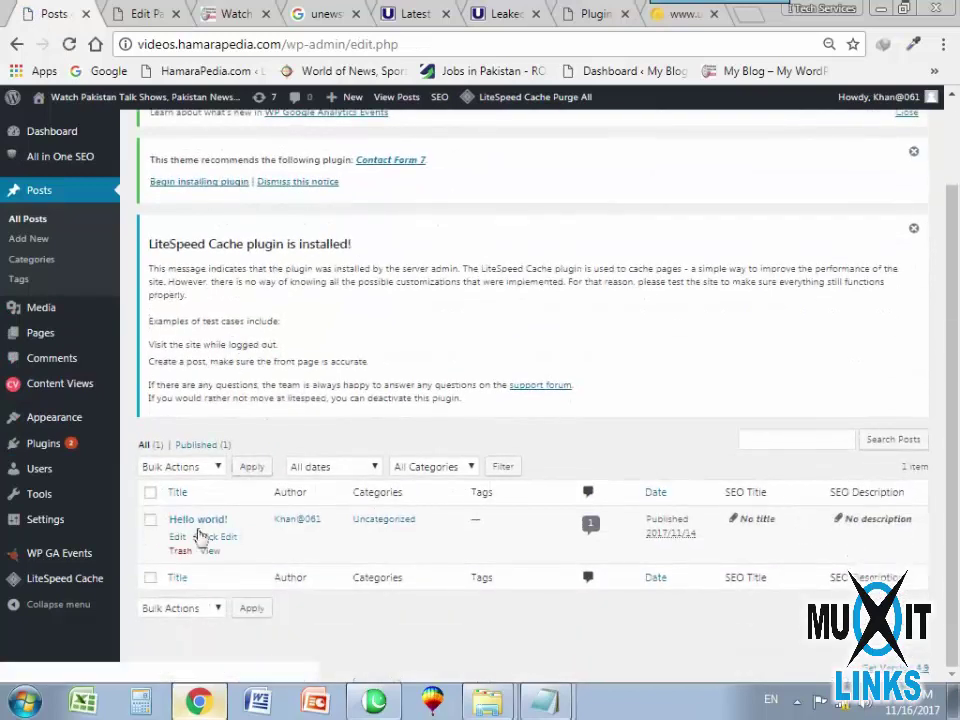
{"action": "left_click", "coordinate": [183, 553]}
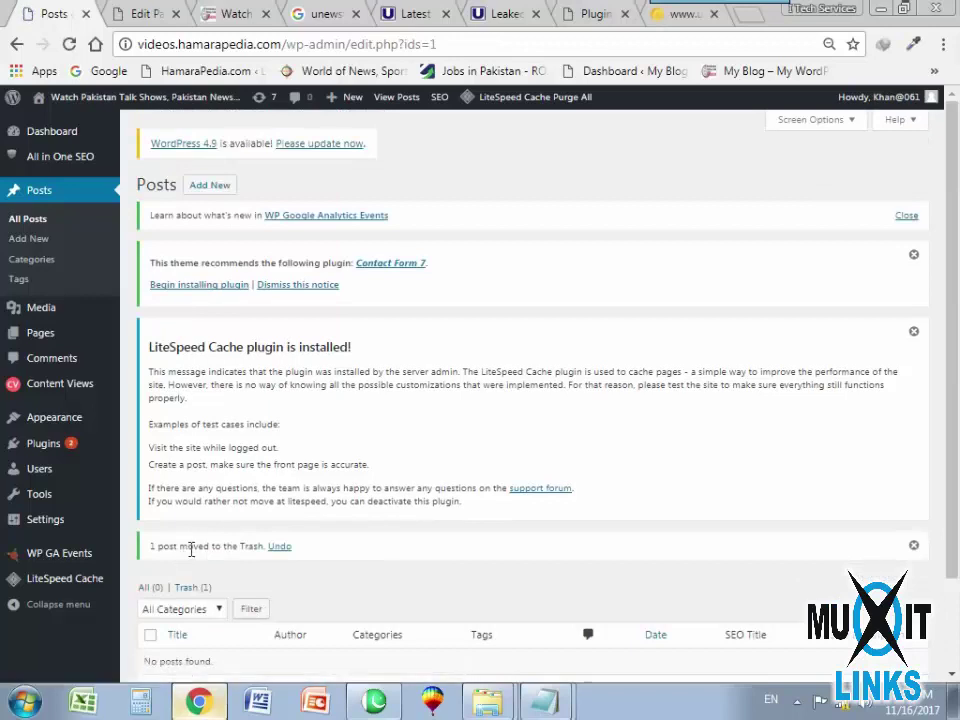
{"action": "scroll", "coordinate": [208, 478], "scroll_direction": "down", "scroll_amount": 2}
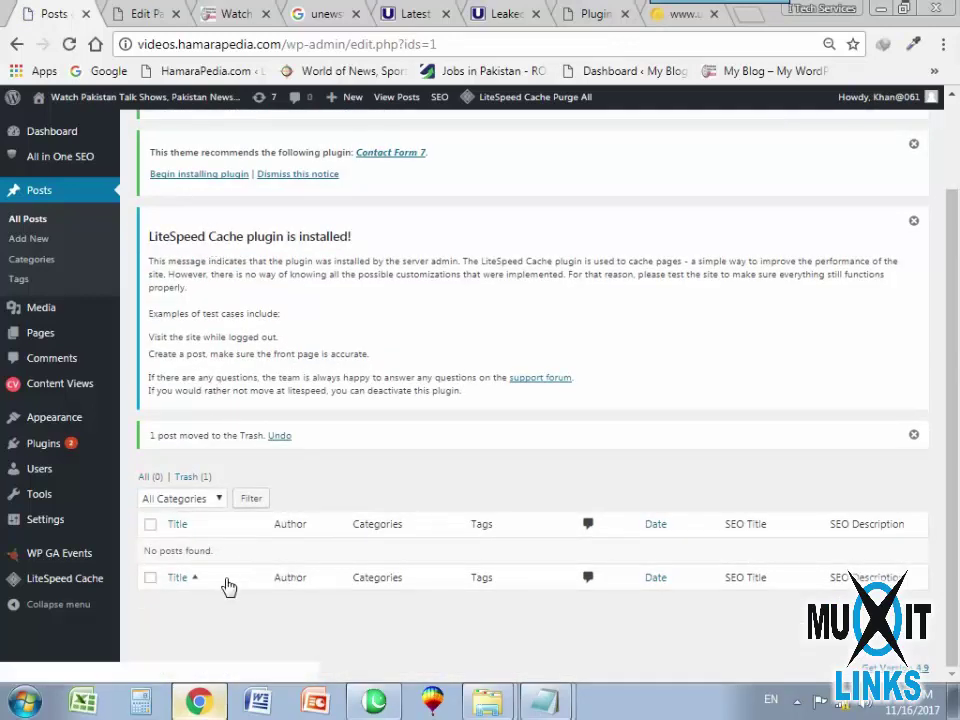
Start a new post on videos.hamarapedia.com and paste the copied "Leaked Video" headline as its title.
{"action": "scroll", "coordinate": [225, 583], "scroll_direction": "up", "scroll_amount": 2}
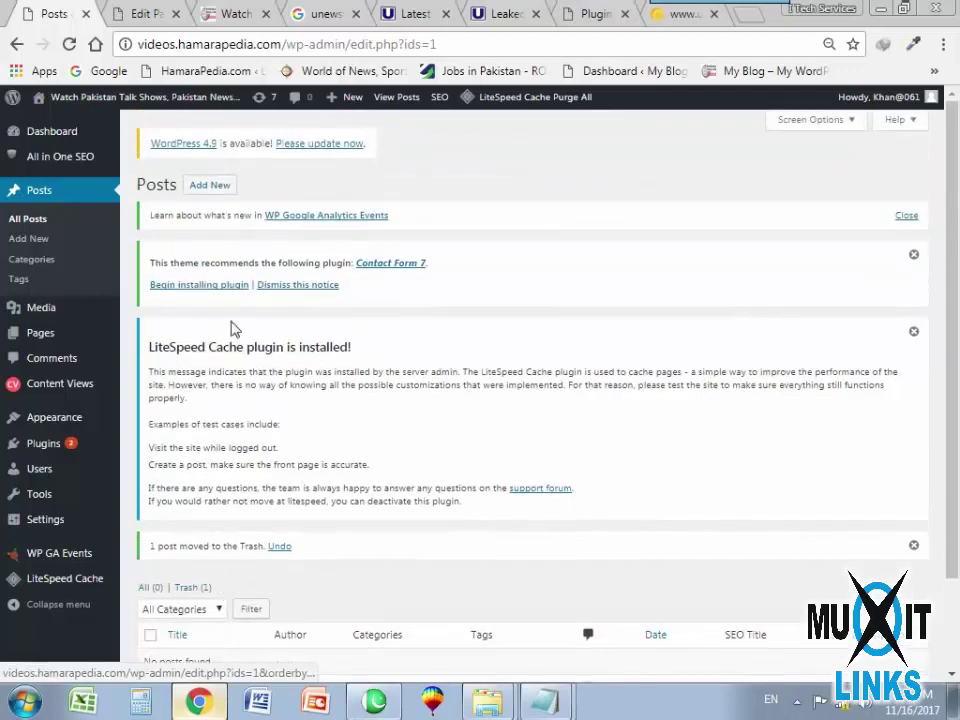
{"action": "left_click", "coordinate": [208, 192]}
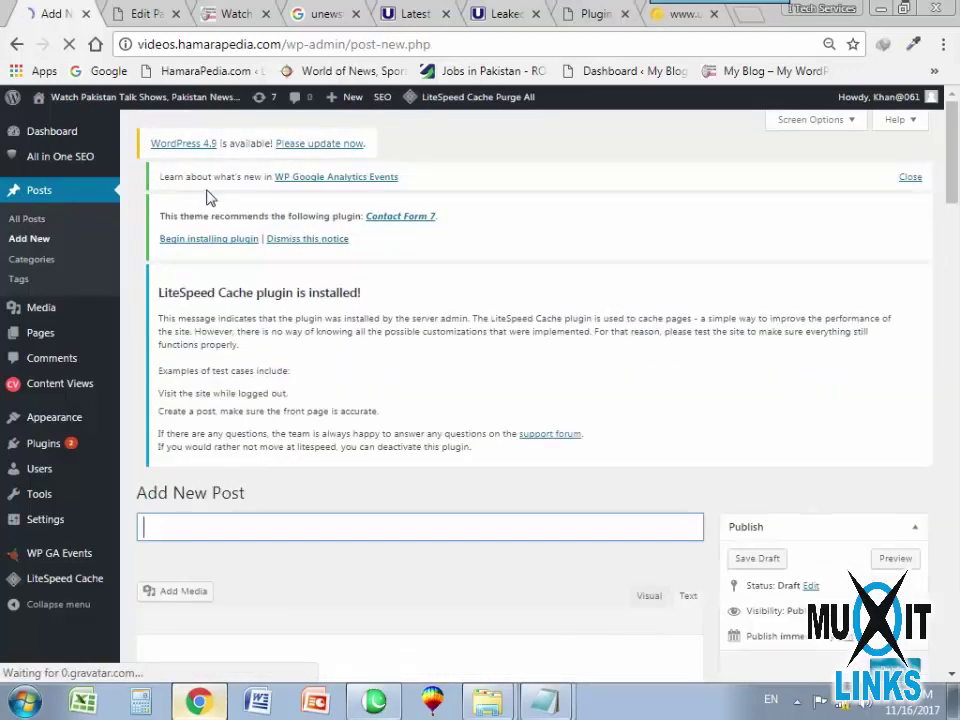
{"action": "scroll", "coordinate": [196, 578], "scroll_direction": "down", "scroll_amount": 3}
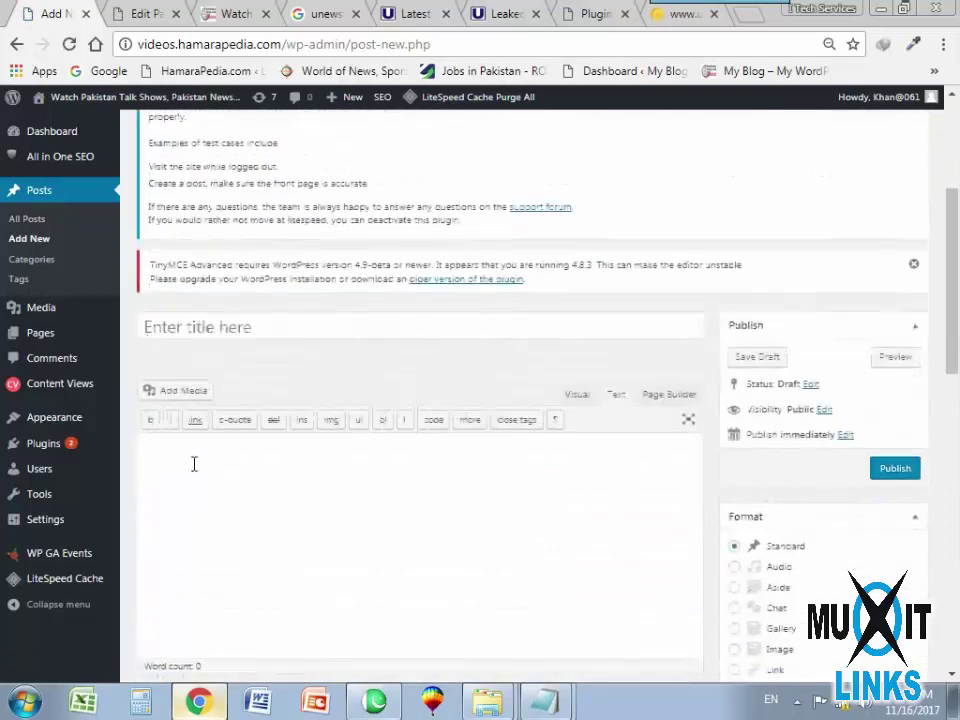
{"action": "left_click", "coordinate": [197, 328]}
{"action": "key", "text": "ctrl+v"}
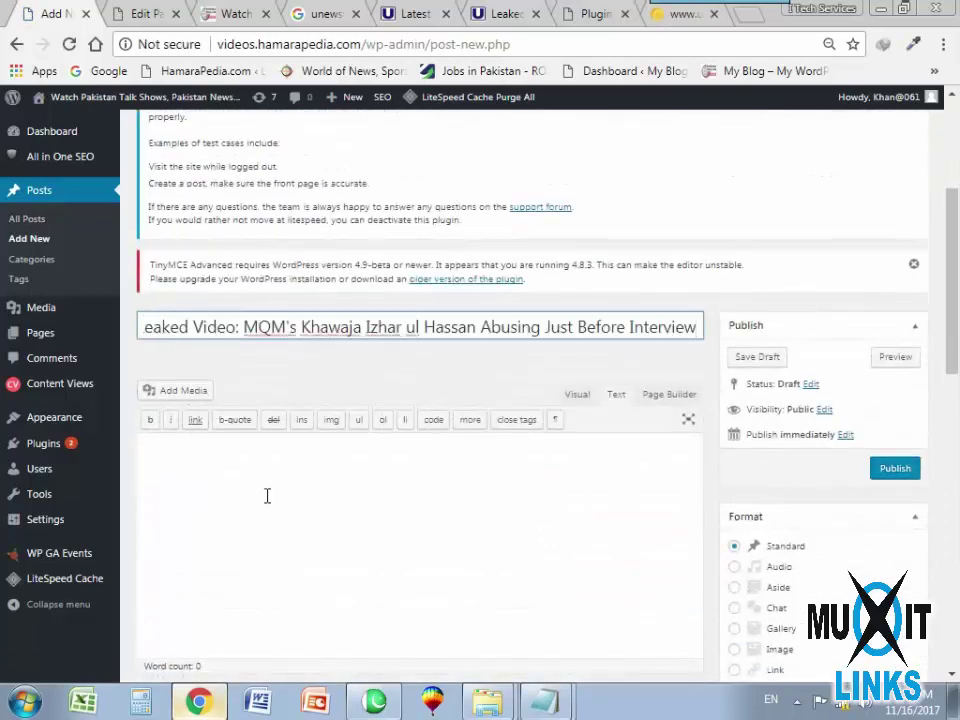
{"action": "left_click", "coordinate": [197, 469]}
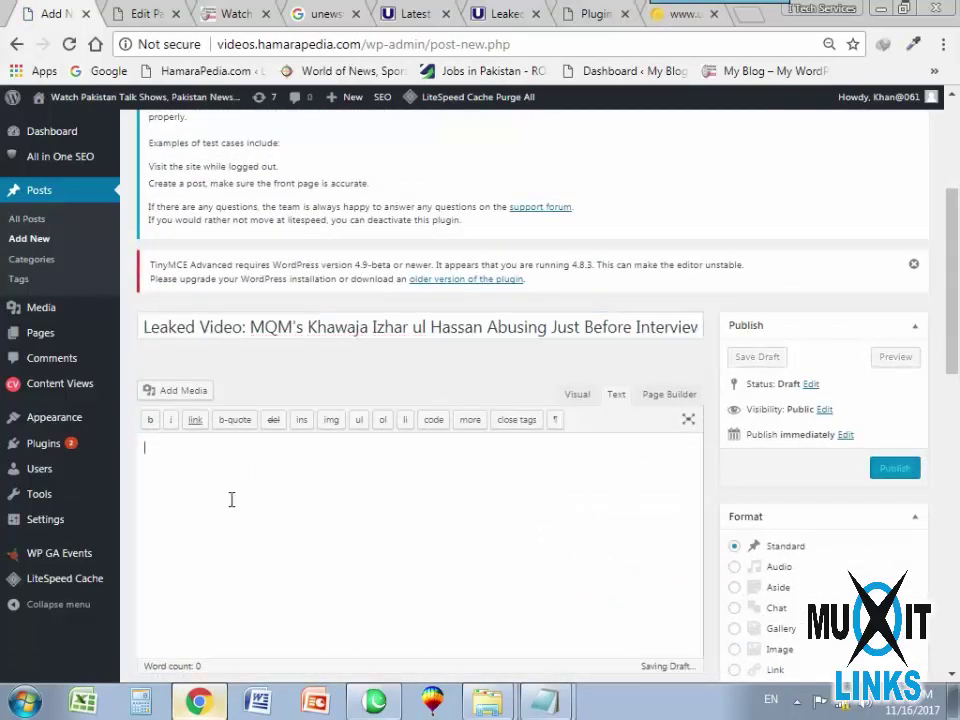
Set the new post's format to Video.
{"action": "scroll", "coordinate": [360, 520], "scroll_direction": "down", "scroll_amount": 5}
{"action": "scroll", "coordinate": [529, 504], "scroll_direction": "up", "scroll_amount": 3}
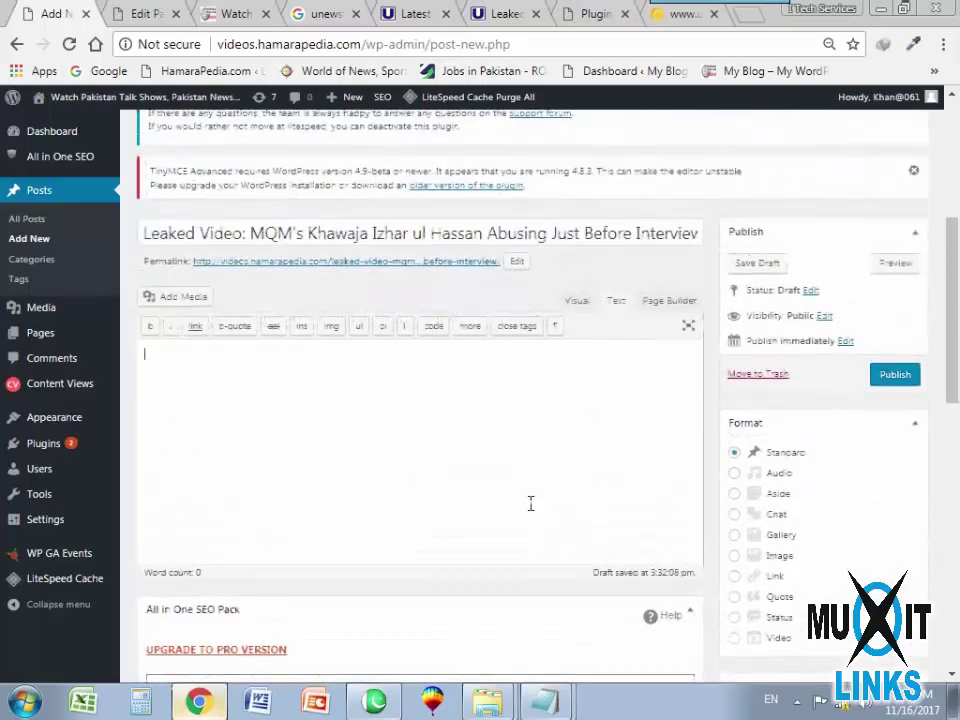
{"action": "scroll", "coordinate": [715, 490], "scroll_direction": "down", "scroll_amount": 1}
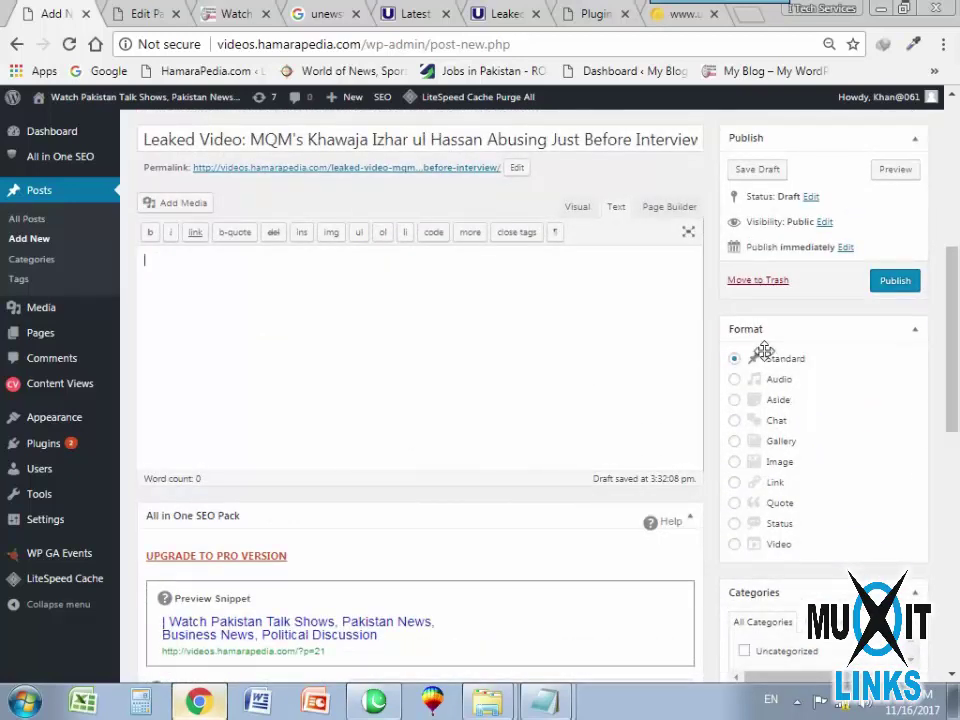
{"action": "left_click", "coordinate": [757, 548]}
Move the Format: Video settings box directly below the content editor, above All in One SEO Pack.
{"action": "scroll", "coordinate": [553, 535], "scroll_direction": "down", "scroll_amount": 3}
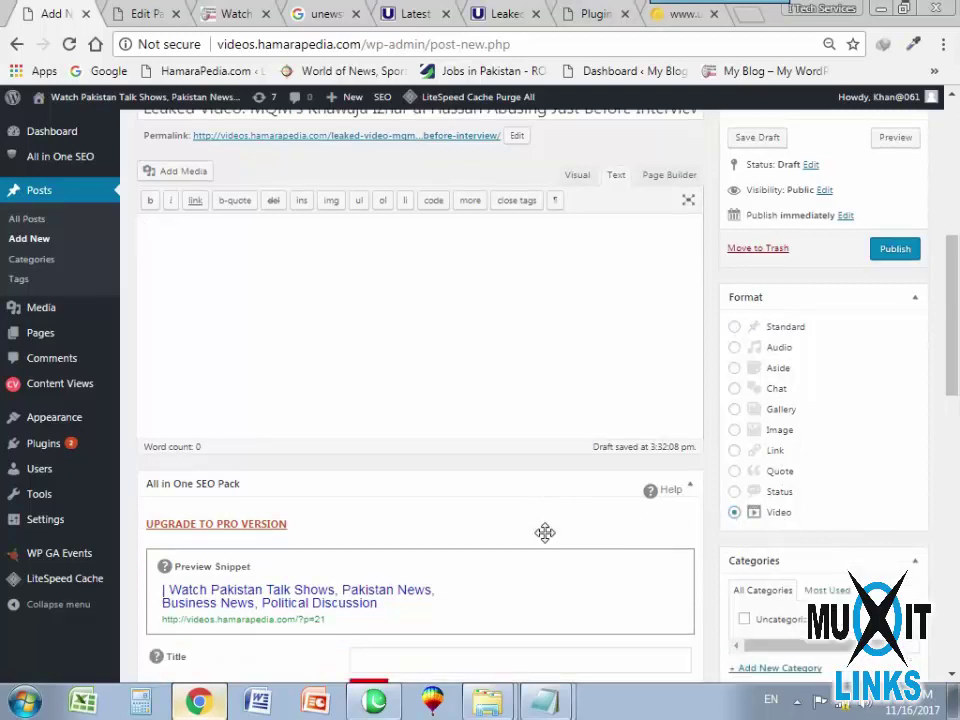
{"action": "scroll", "coordinate": [503, 510], "scroll_direction": "down", "scroll_amount": 6}
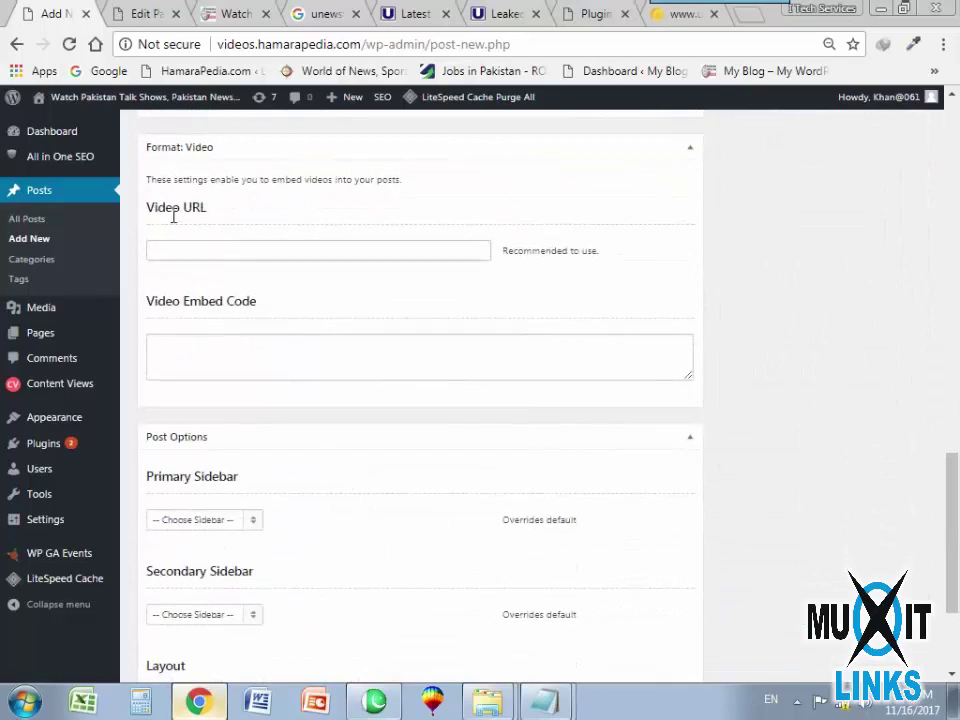
{"action": "scroll", "coordinate": [433, 369], "scroll_direction": "up", "scroll_amount": 1}
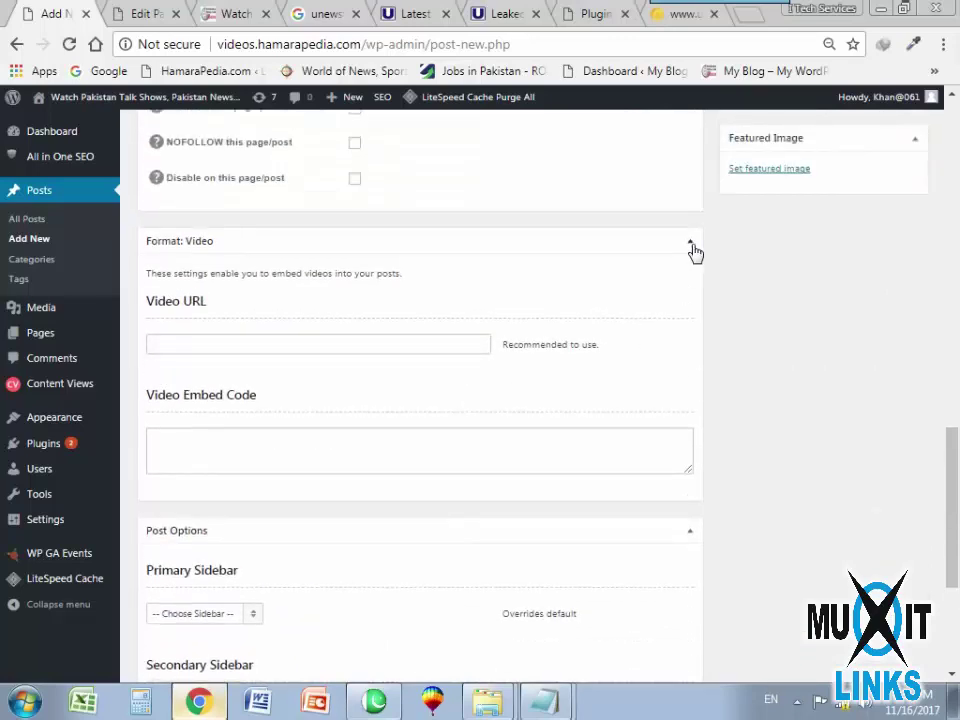
{"action": "left_click_drag", "start_coordinate": [680, 254], "coordinate": [686, 604]}
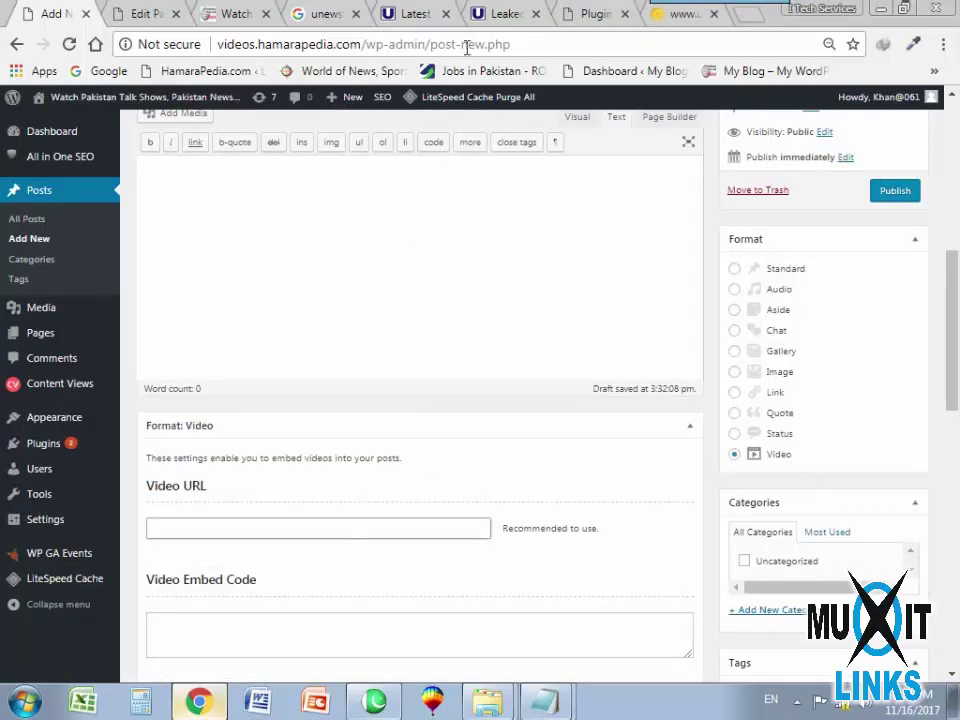
{"action": "left_click", "coordinate": [498, 13]}
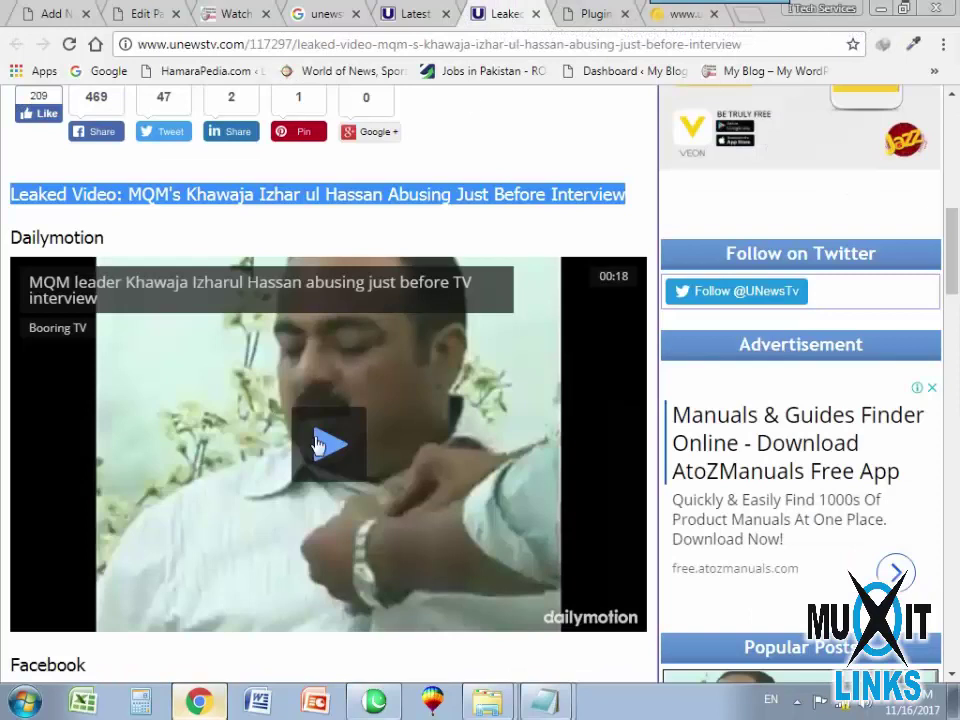
{"action": "left_click", "coordinate": [568, 620]}
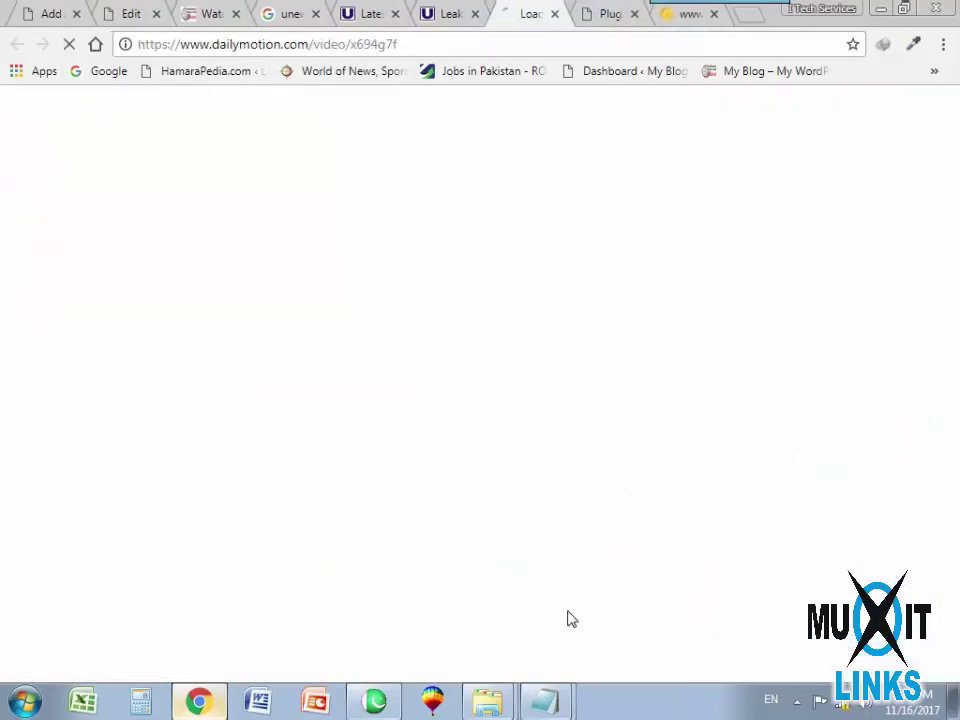
{"action": "left_click", "coordinate": [388, 42]}
{"action": "key", "text": "ctrl+c"}
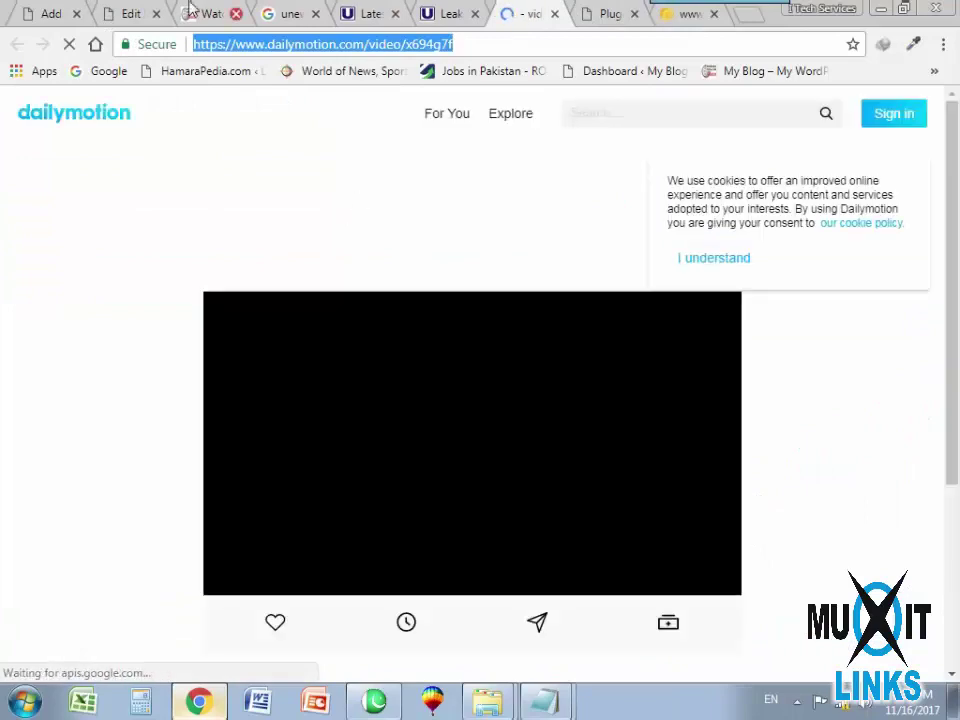
{"action": "left_click", "coordinate": [45, 12]}
{"action": "key", "text": "ctrl+v"}
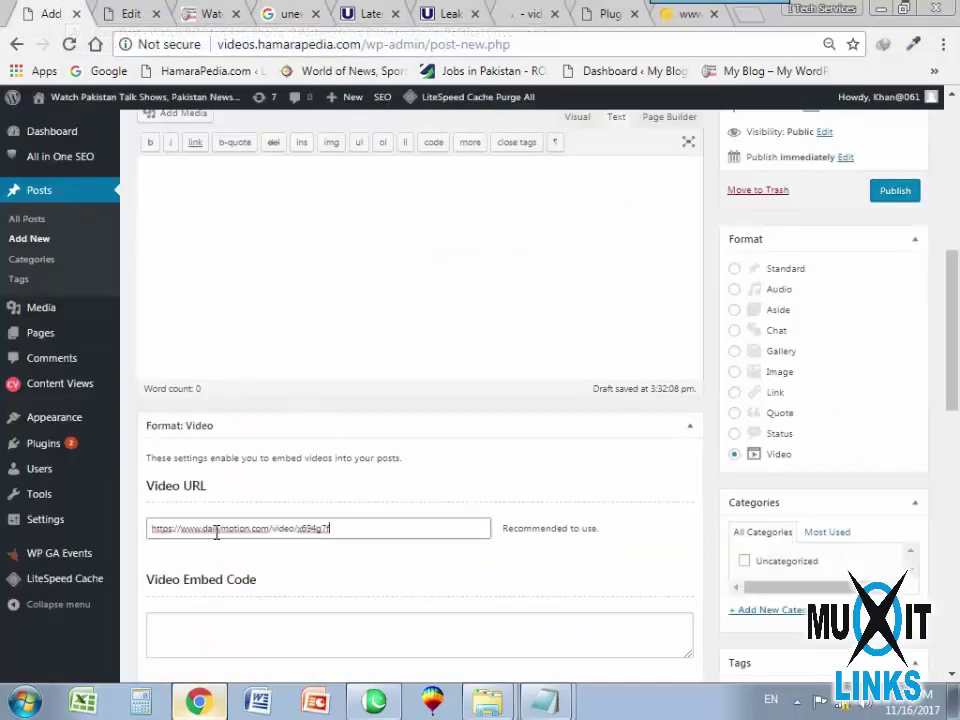
Return to the video on Dailymotion, dismiss its cookie notice and bring up the video's embed code from its sharing options.
{"action": "scroll", "coordinate": [256, 547], "scroll_direction": "down", "scroll_amount": 2}
{"action": "left_click", "coordinate": [215, 446]}
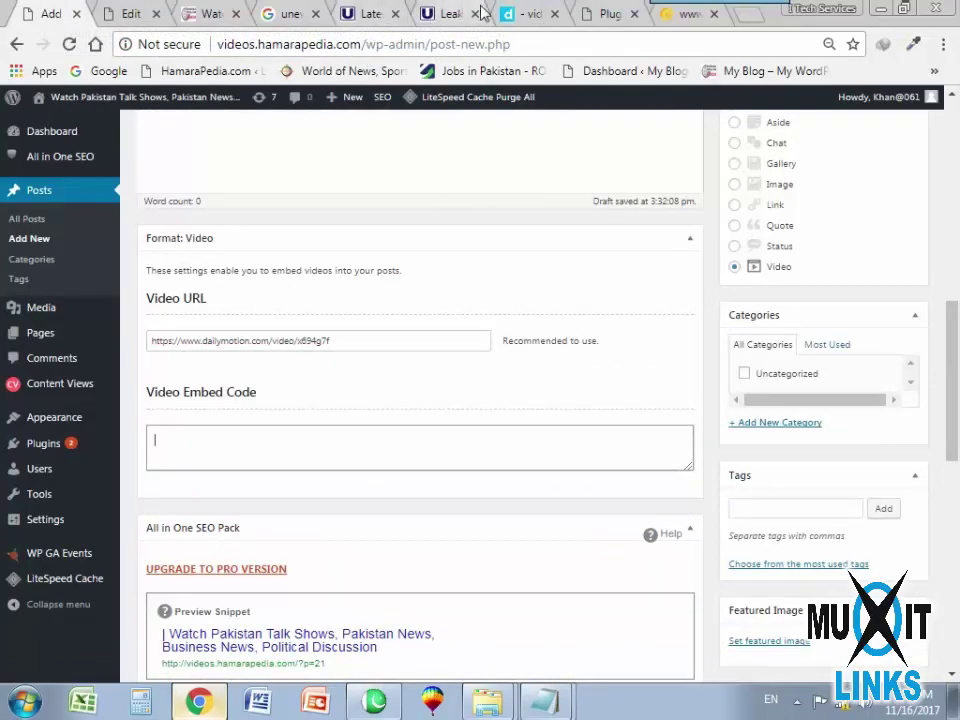
{"action": "left_click", "coordinate": [518, 14]}
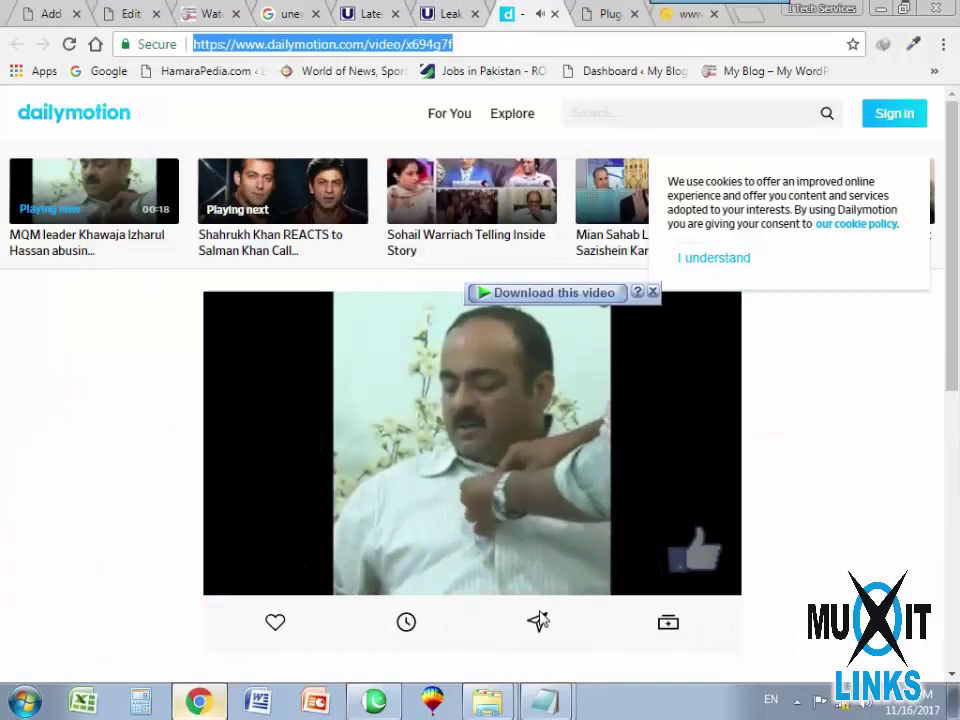
{"action": "scroll", "coordinate": [541, 627], "scroll_direction": "down", "scroll_amount": 4}
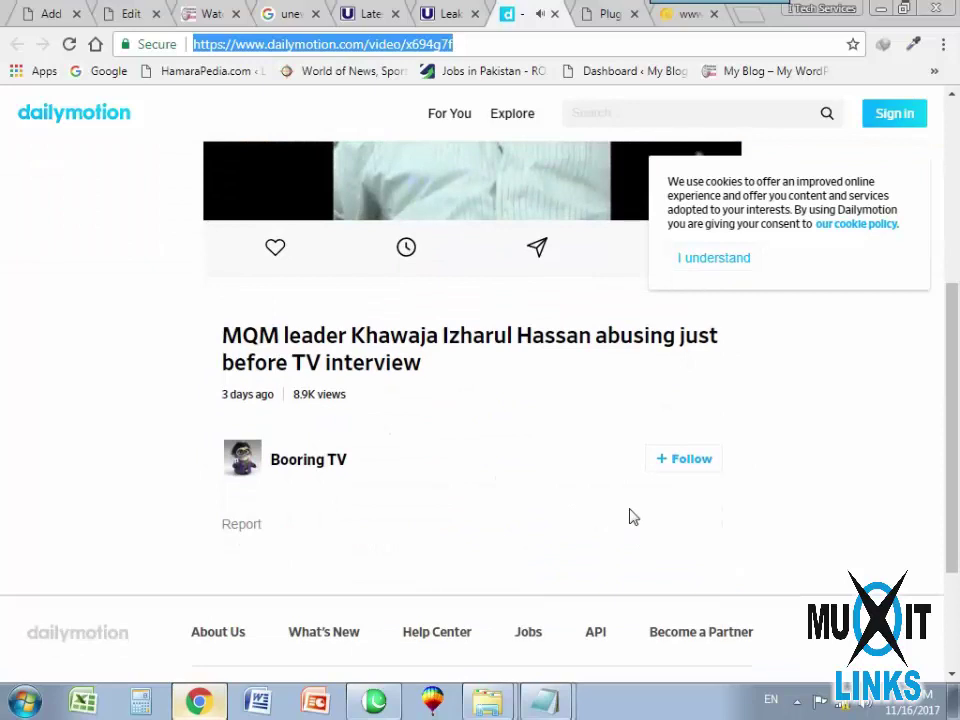
{"action": "scroll", "coordinate": [629, 516], "scroll_direction": "up", "scroll_amount": 1}
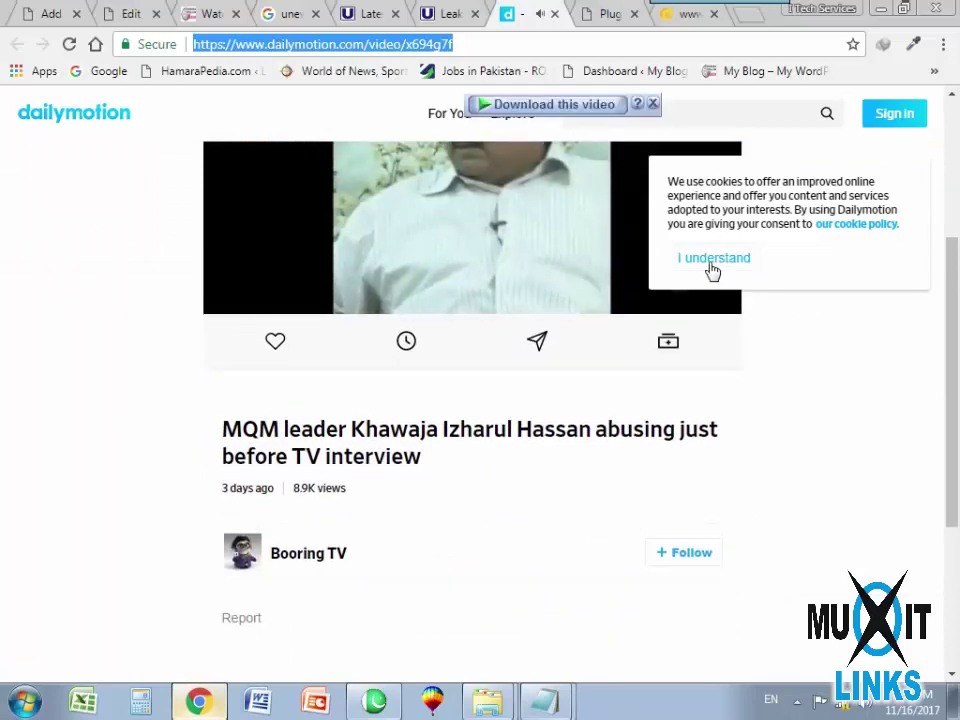
{"action": "left_click", "coordinate": [710, 262]}
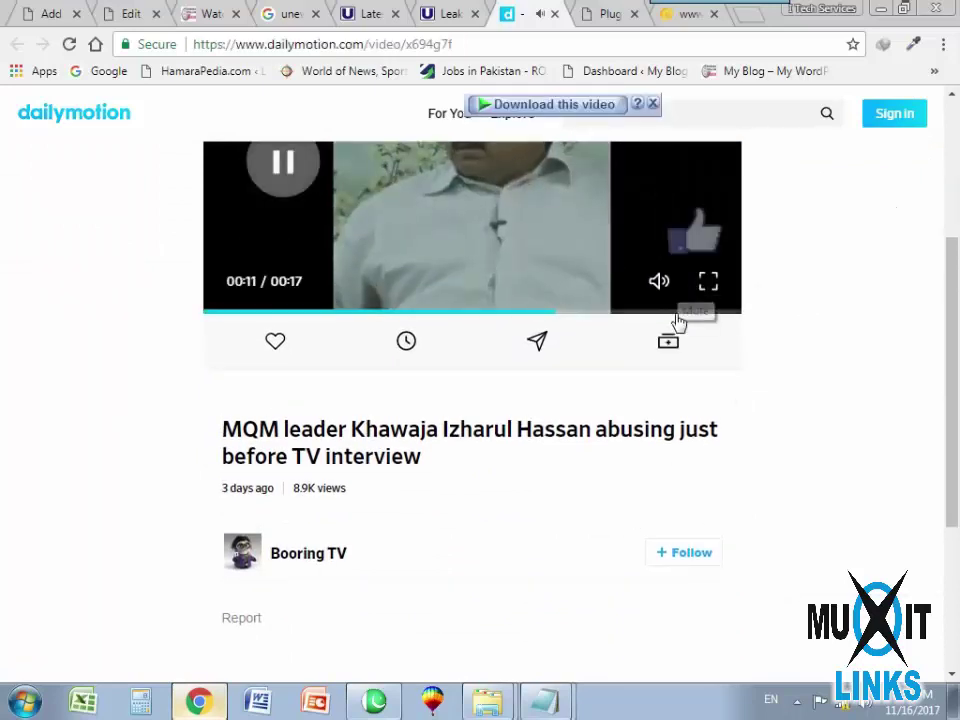
{"action": "left_click", "coordinate": [669, 344]}
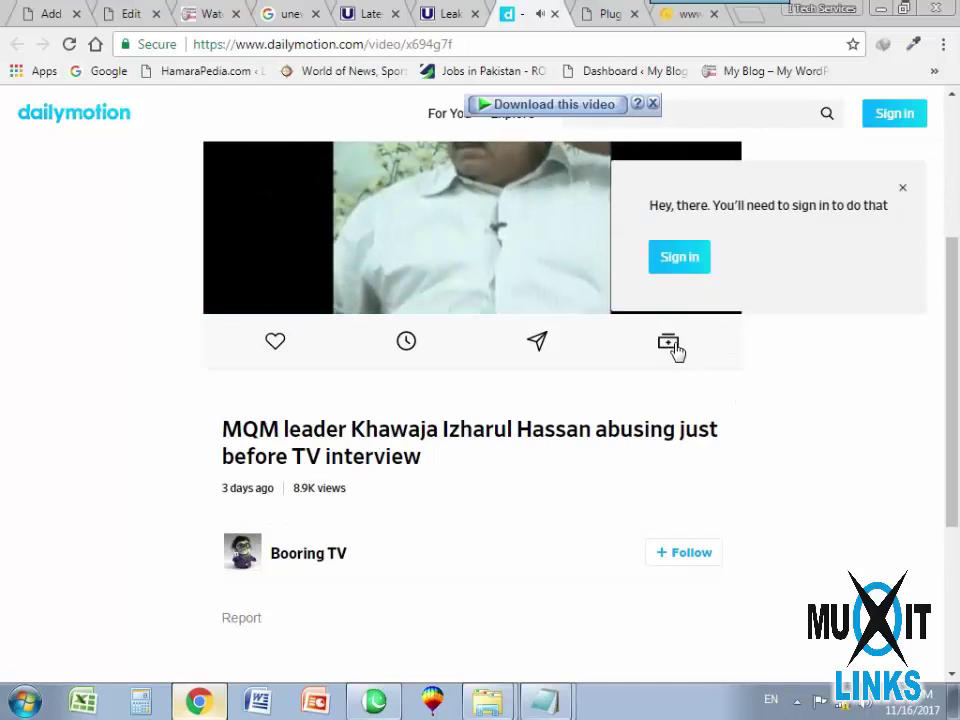
{"action": "left_click", "coordinate": [539, 343]}
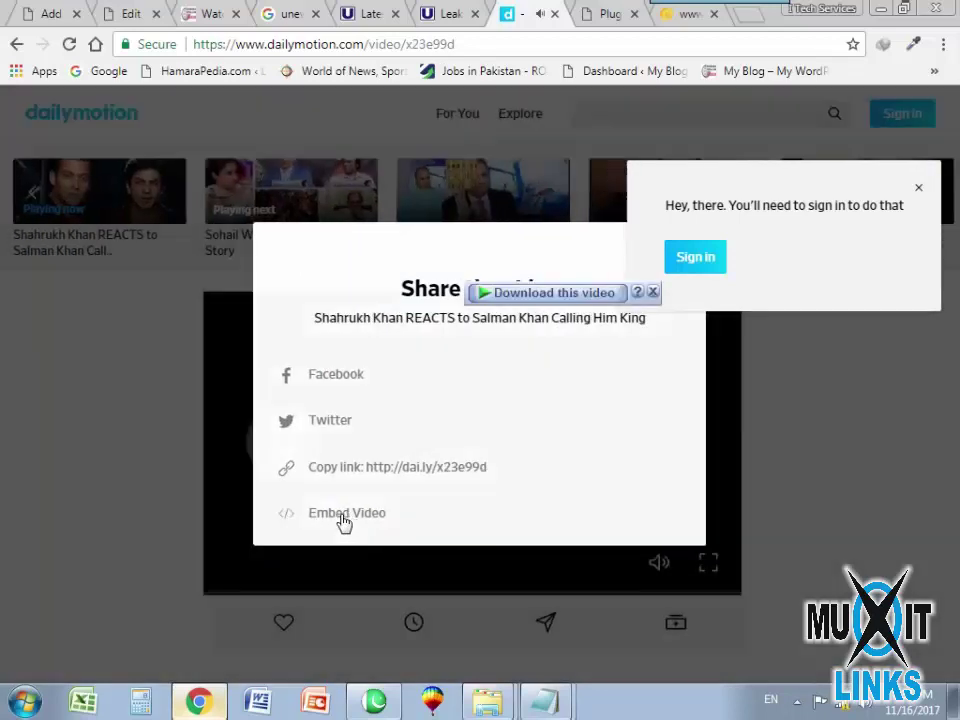
{"action": "left_click", "coordinate": [343, 514]}
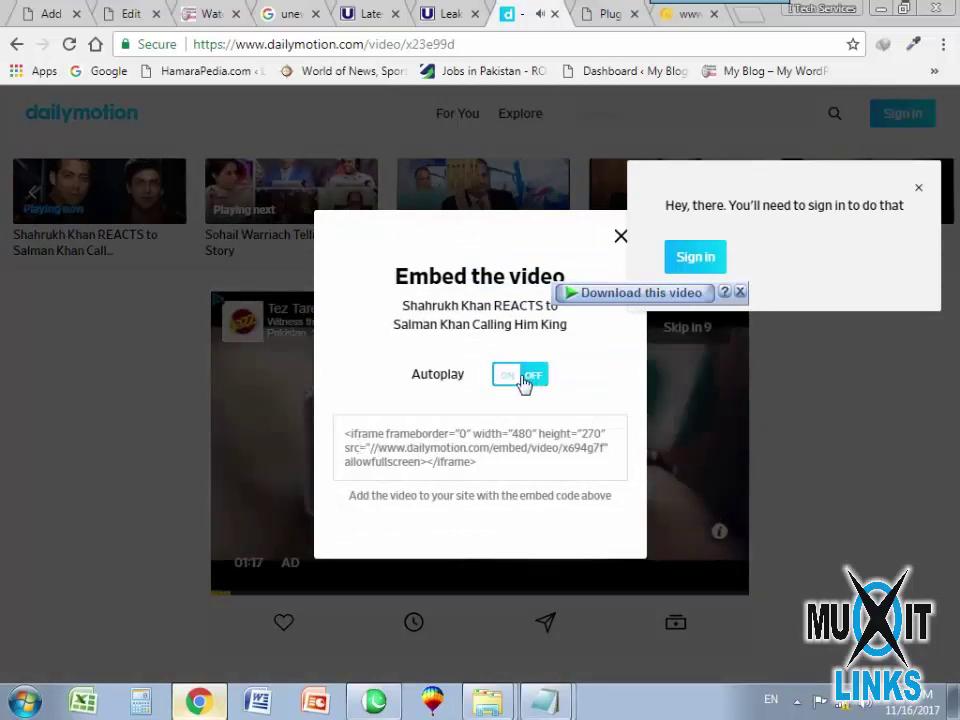
Copy the Dailymotion iframe code for video x694g7f and paste it into the post's Video Embed Code field.
{"action": "right_click", "coordinate": [378, 446]}
{"action": "left_click", "coordinate": [373, 446]}
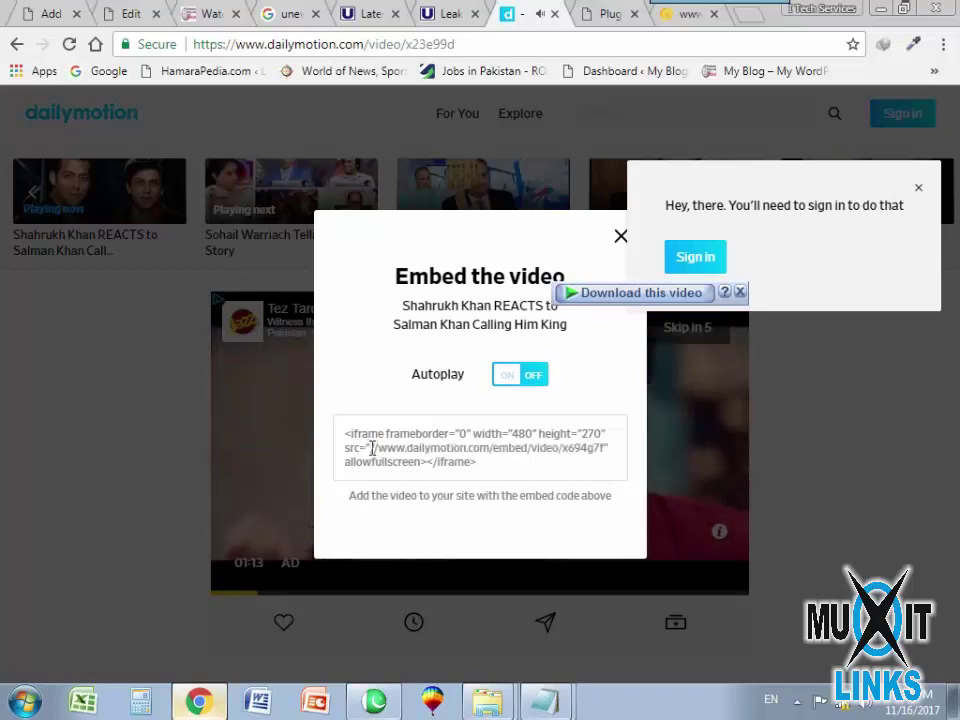
{"action": "key", "text": "ctrl+a"}
{"action": "left_click", "coordinate": [372, 446]}
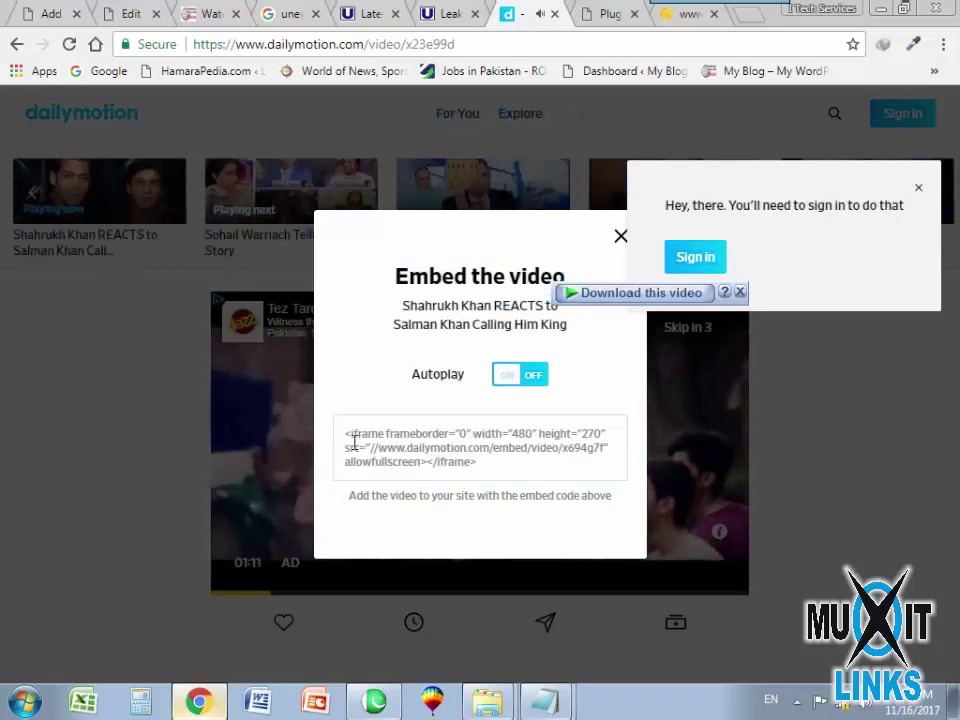
{"action": "left_click_drag", "start_coordinate": [346, 433], "coordinate": [488, 474]}
{"action": "right_click", "coordinate": [499, 480]}
{"action": "left_click", "coordinate": [536, 484]}
{"action": "left_click", "coordinate": [40, 10]}
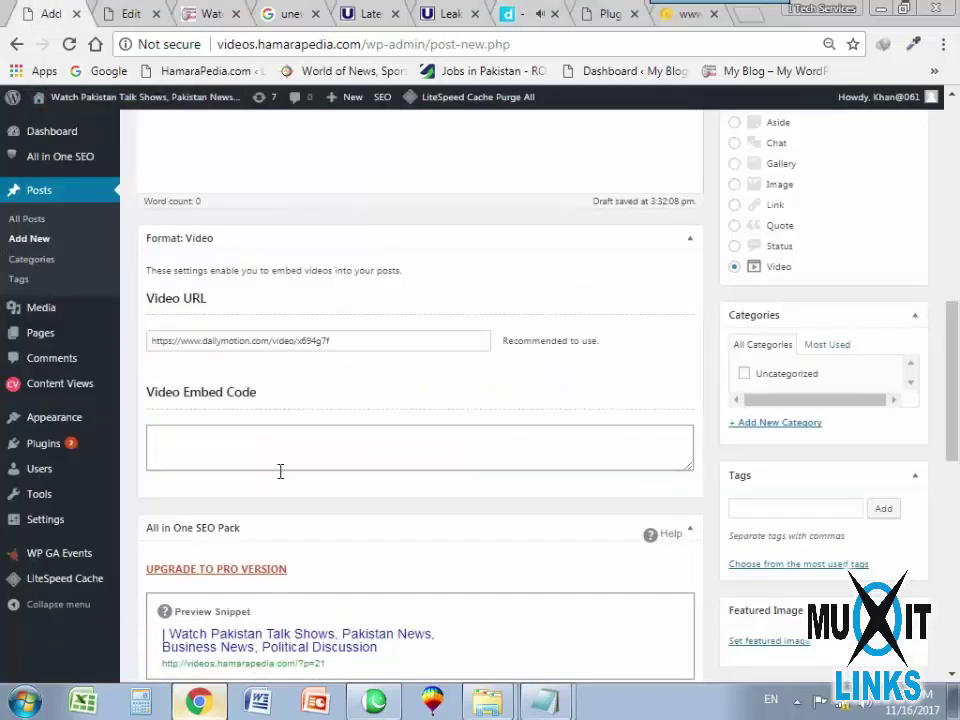
{"action": "right_click", "coordinate": [242, 457]}
{"action": "left_click", "coordinate": [308, 303]}
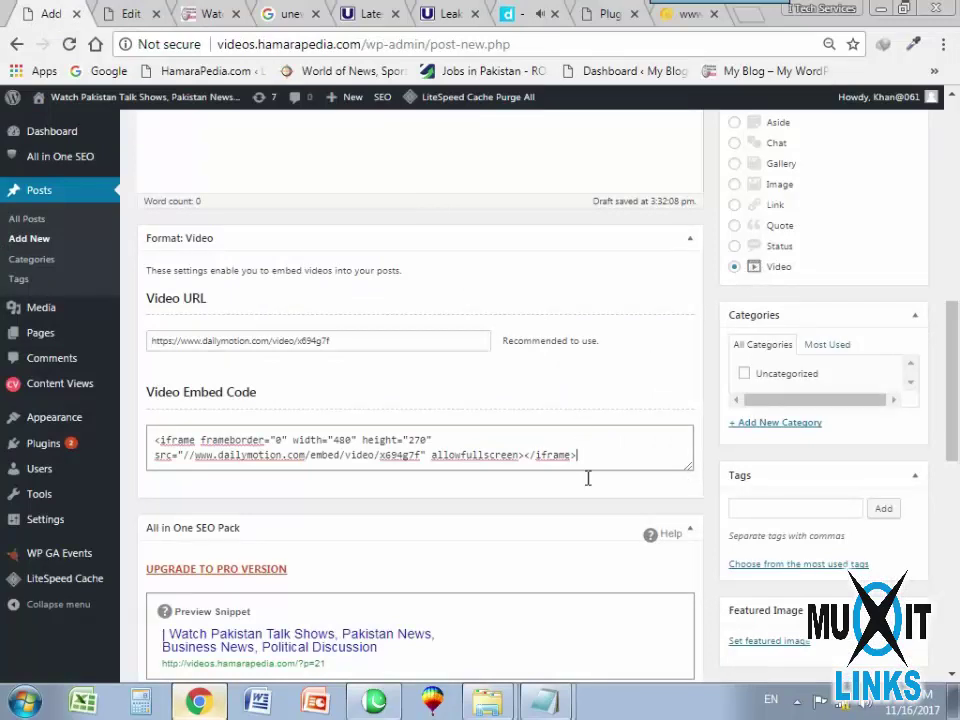
Save the "Leaked Video" thumbnail from UNewsTV's Top Rated Posts to the Desktop as a JPG under its suggested file name.
{"action": "scroll", "coordinate": [924, 526], "scroll_direction": "down", "scroll_amount": 2}
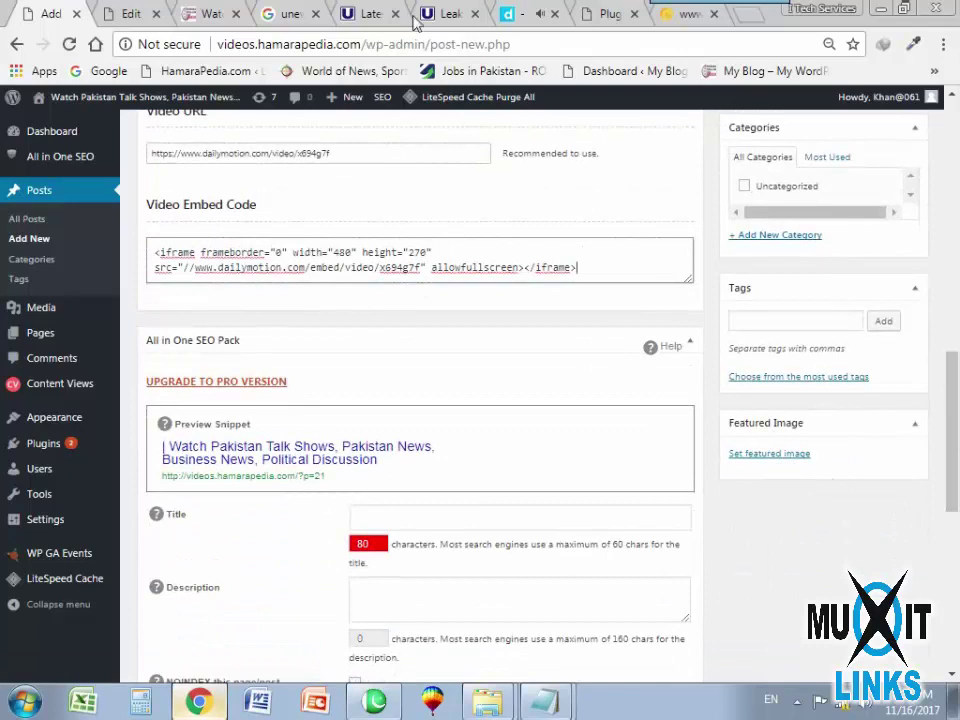
{"action": "left_click", "coordinate": [450, 22]}
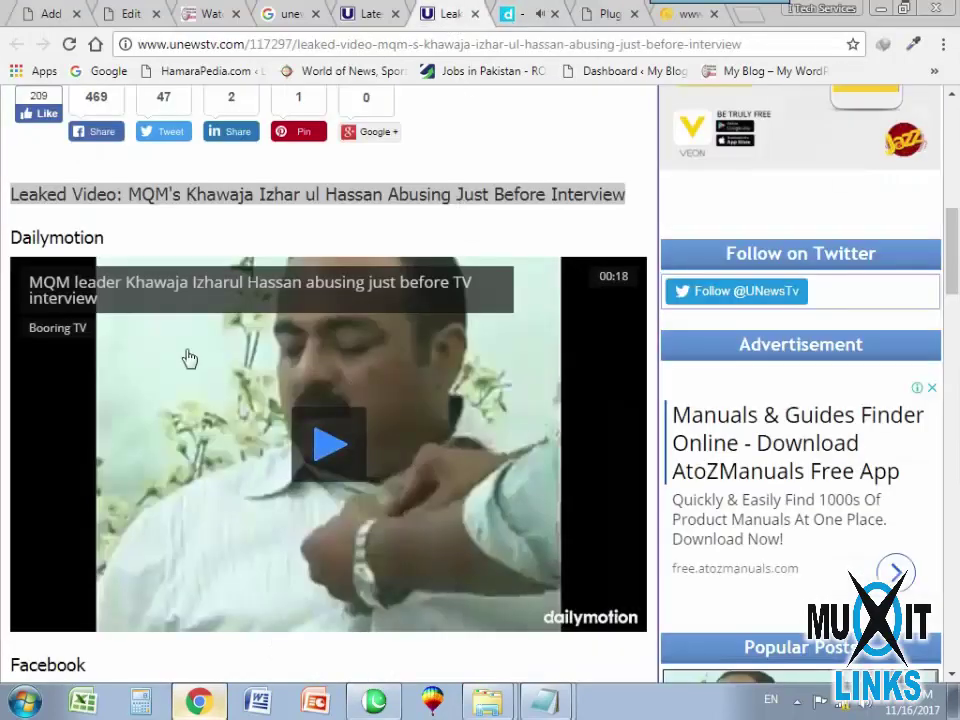
{"action": "left_click", "coordinate": [372, 22]}
{"action": "right_click", "coordinate": [47, 282]}
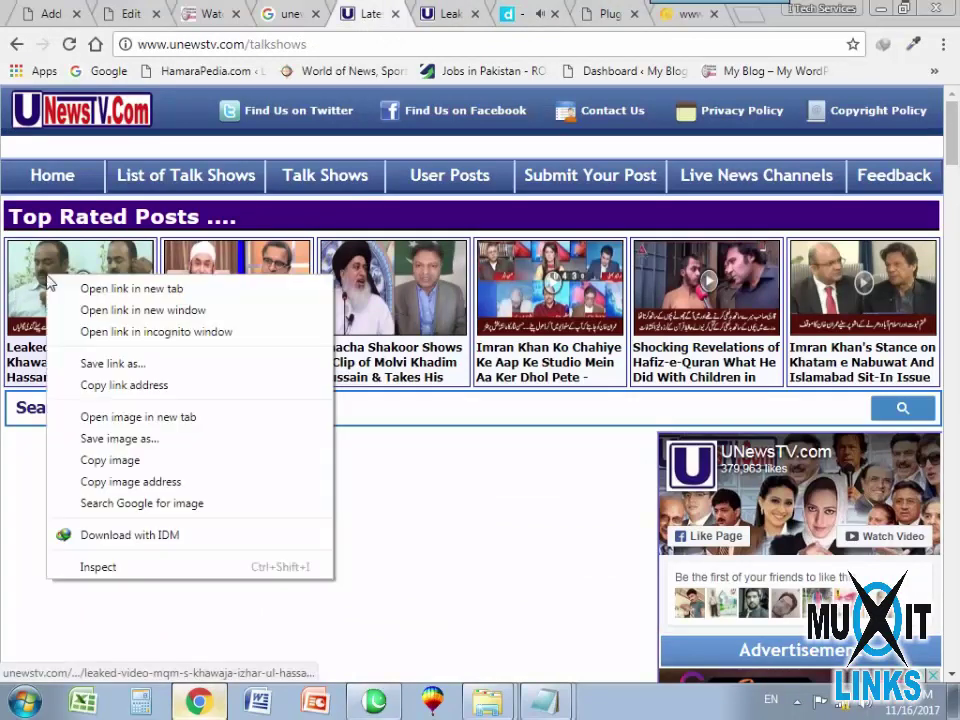
{"action": "left_click", "coordinate": [122, 439]}
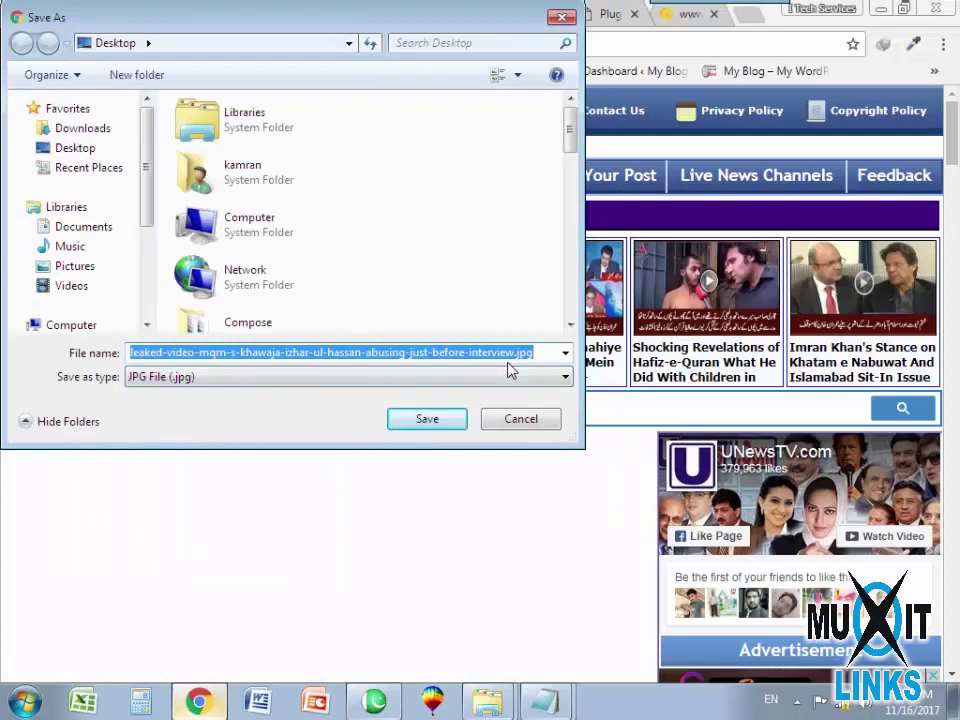
{"action": "left_click", "coordinate": [437, 421]}
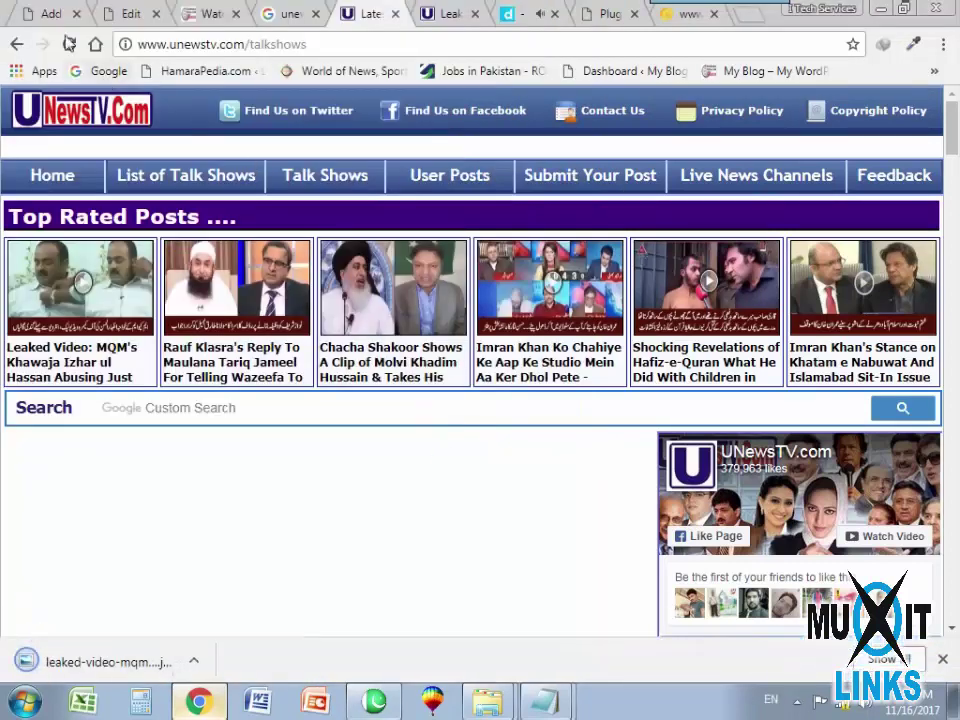
Upload the saved leaked-video JPG from the Desktop to the media library for the post's featured image.
{"action": "left_click", "coordinate": [47, 14]}
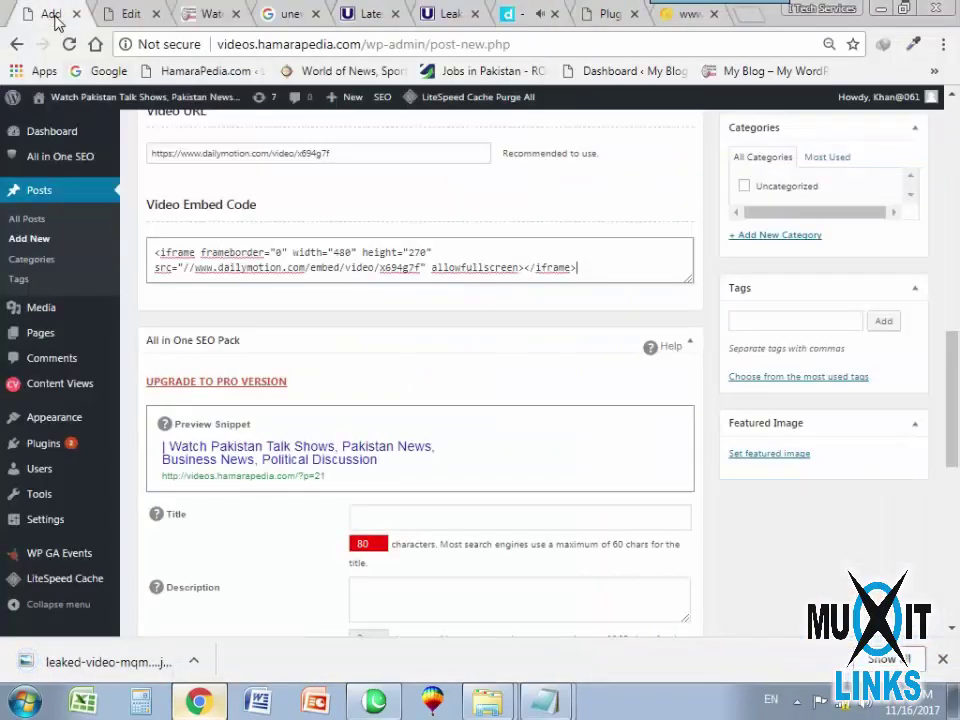
{"action": "left_click", "coordinate": [750, 457]}
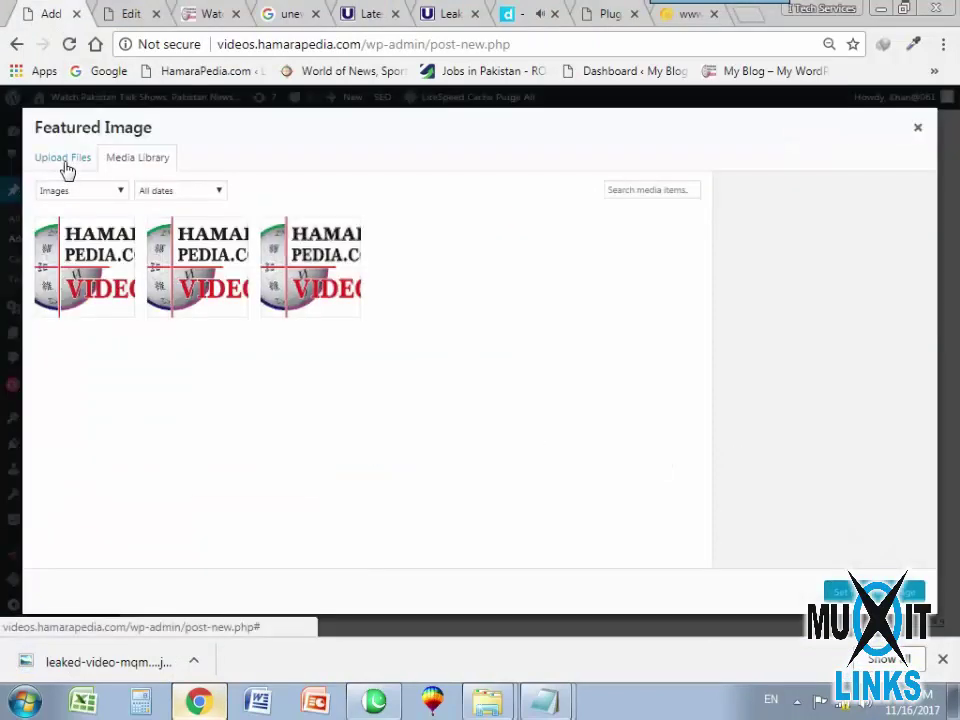
{"action": "left_click", "coordinate": [63, 162]}
{"action": "left_click", "coordinate": [484, 373]}
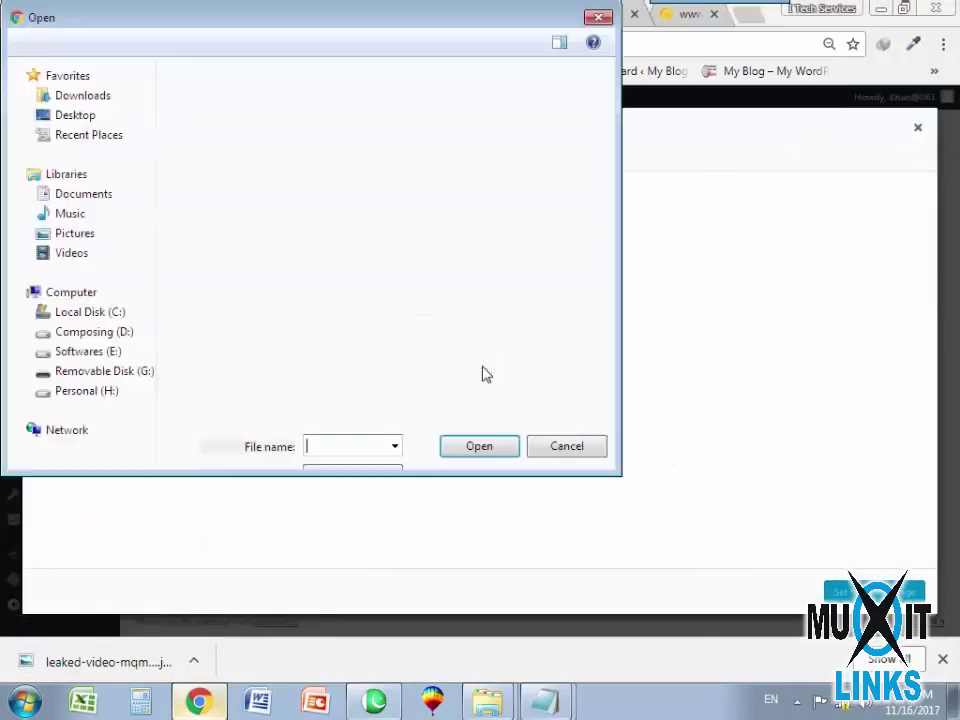
{"action": "left_click_drag", "start_coordinate": [573, 128], "coordinate": [574, 276]}
{"action": "left_click", "coordinate": [305, 215]}
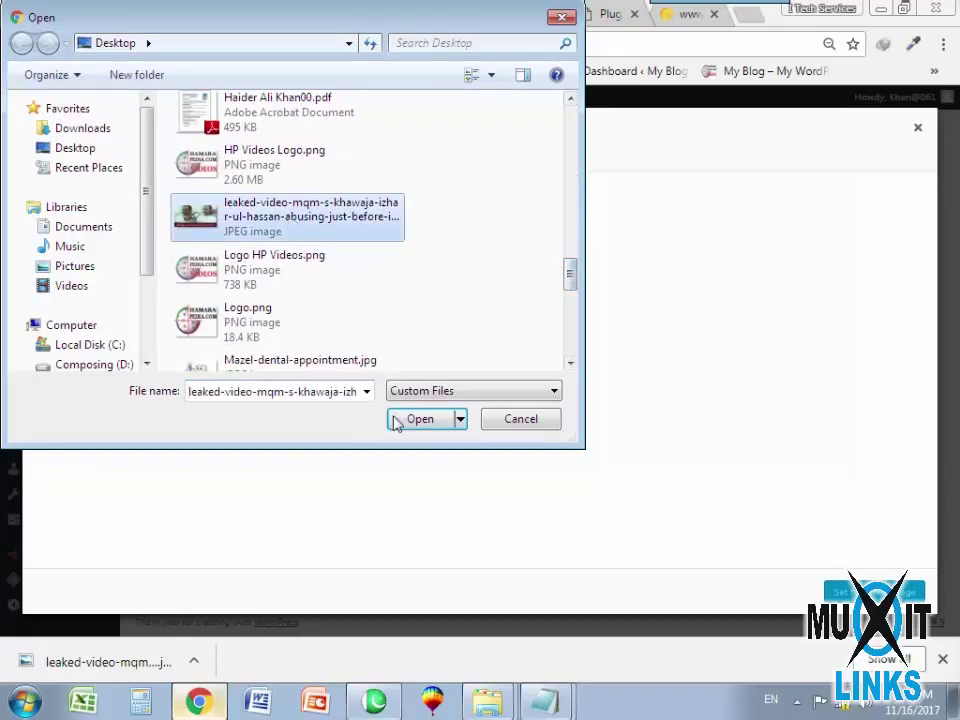
{"action": "left_click", "coordinate": [410, 419]}
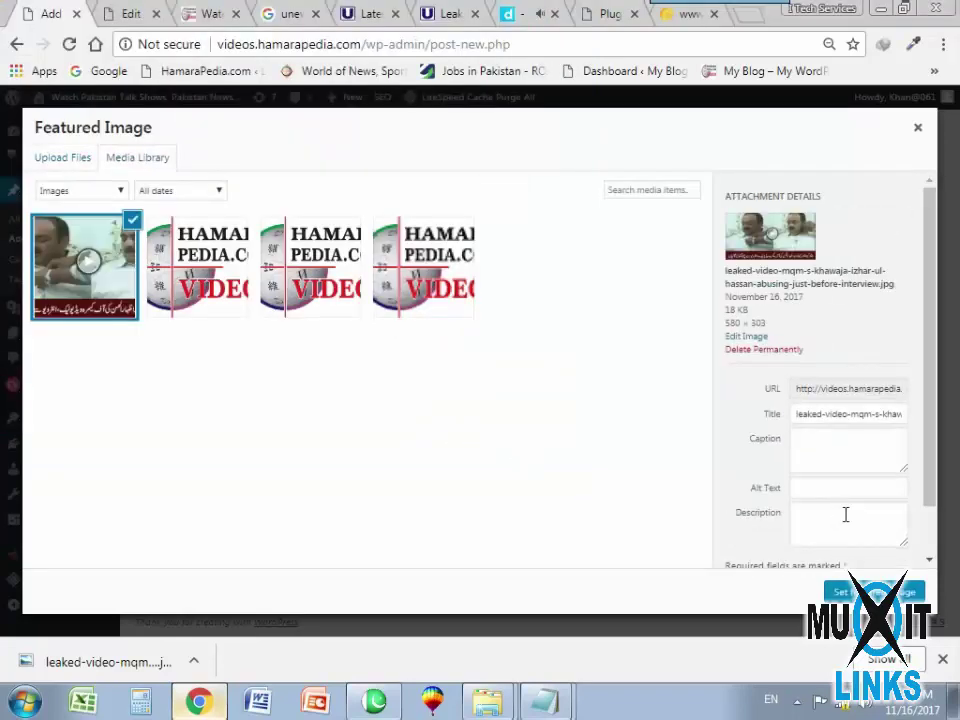
Paste the clipboard text as the uploaded image's Alt Text and set the image as the post's featured image.
{"action": "left_click", "coordinate": [816, 496]}
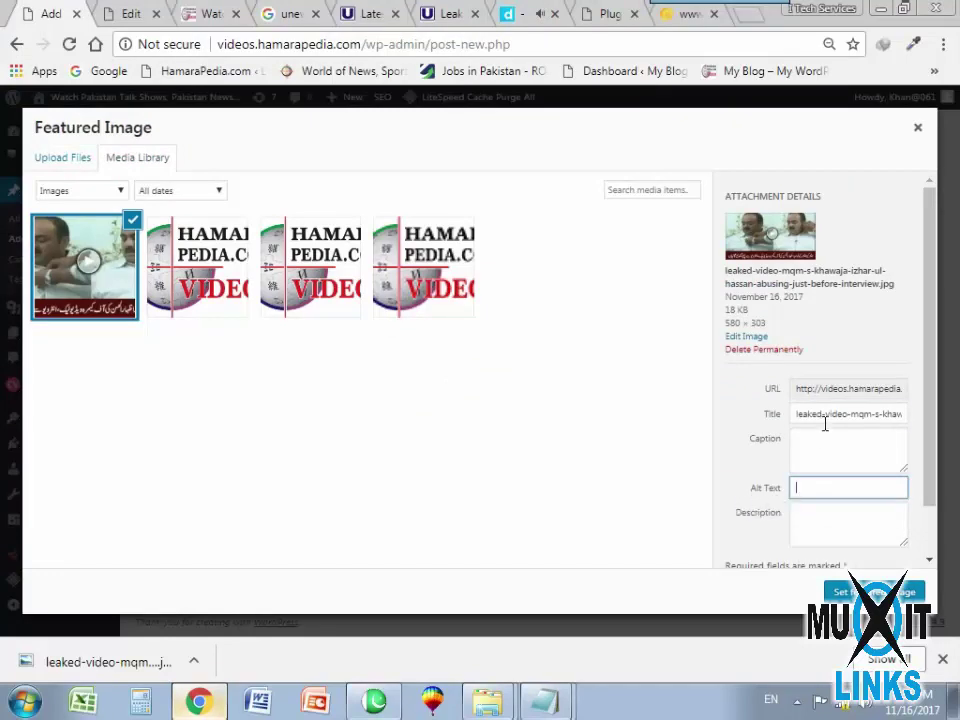
{"action": "key", "text": "ctrl+v"}
{"action": "left_click", "coordinate": [875, 591]}
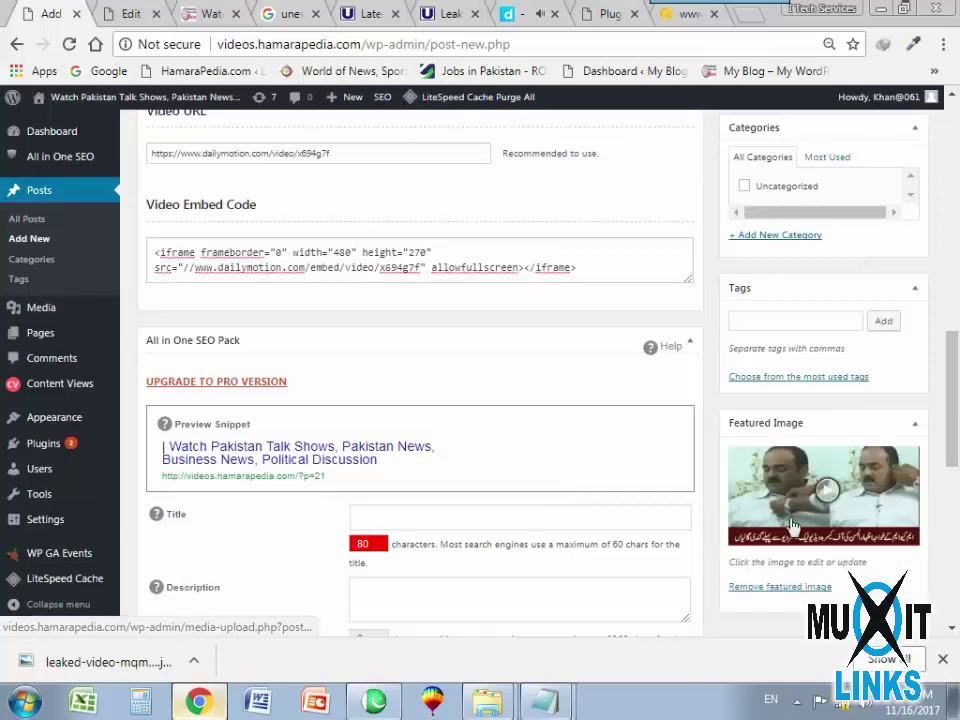
Add the tags "MQM" and "Izhar ul Hassan" to the post.
{"action": "left_click", "coordinate": [745, 322]}
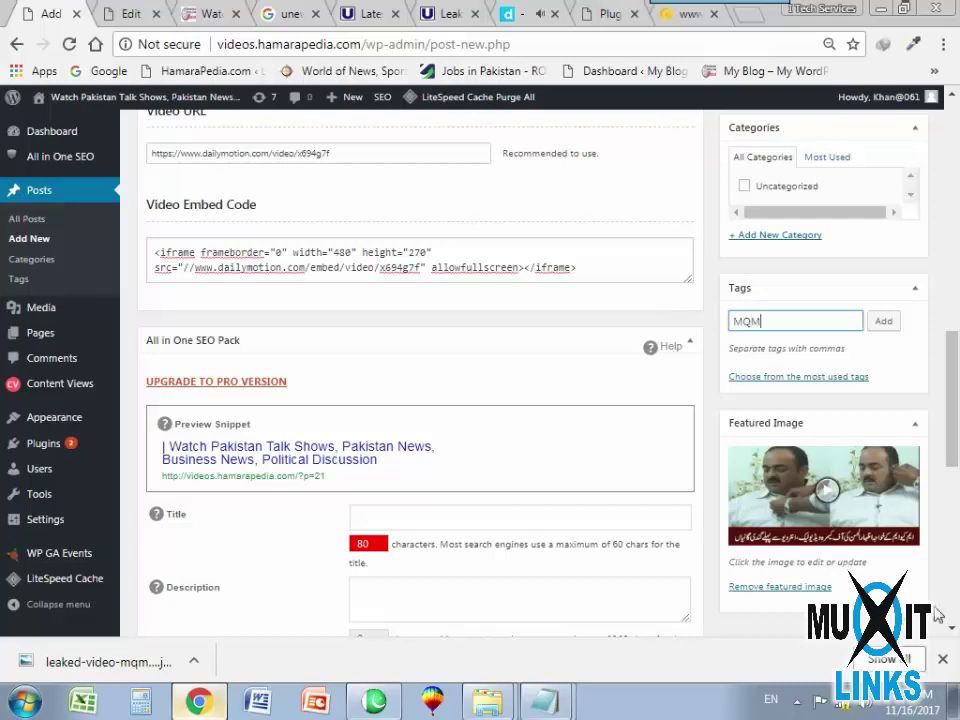
{"action": "left_click", "coordinate": [876, 321]}
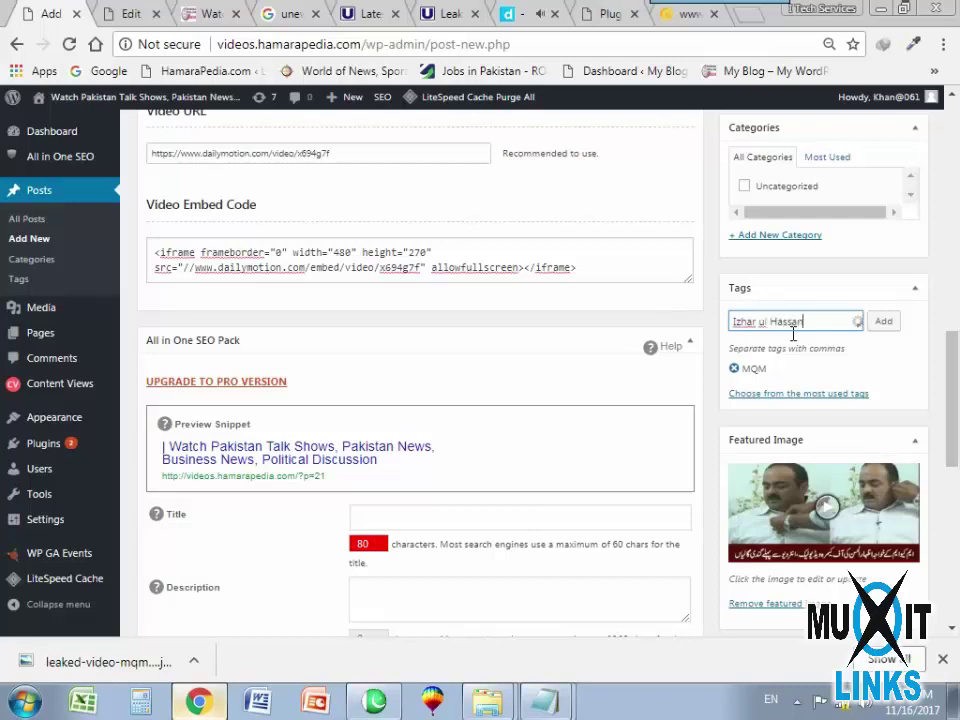
{"action": "left_click", "coordinate": [884, 321]}
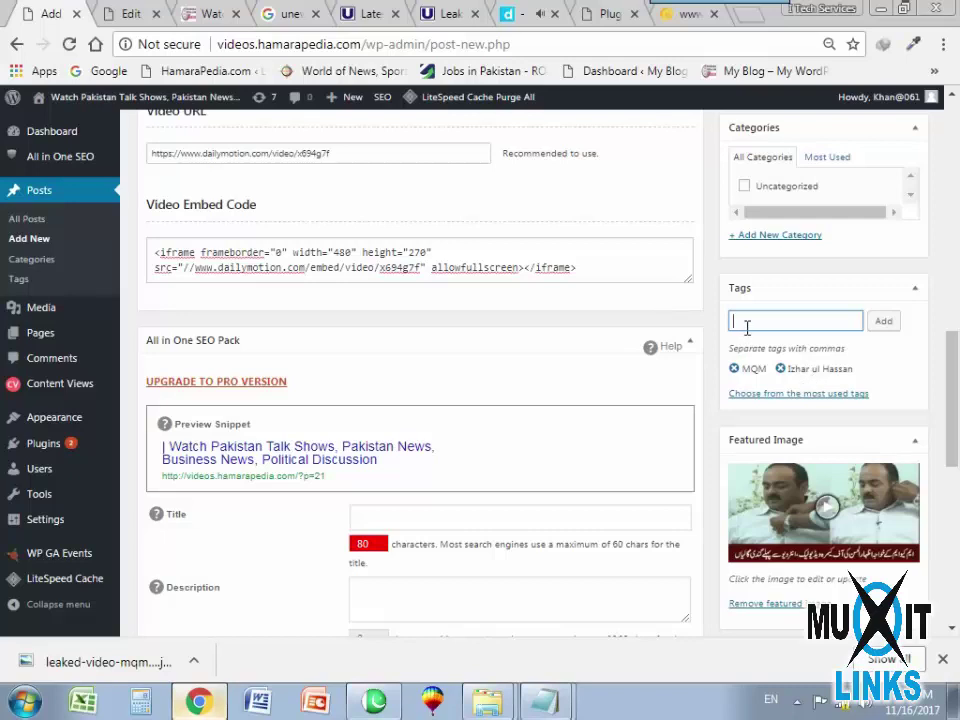
Copy the post's "Leaked Video" headline and paste it as both the Title and the Description in All in One SEO Pack.
{"action": "scroll", "coordinate": [507, 466], "scroll_direction": "down", "scroll_amount": 3}
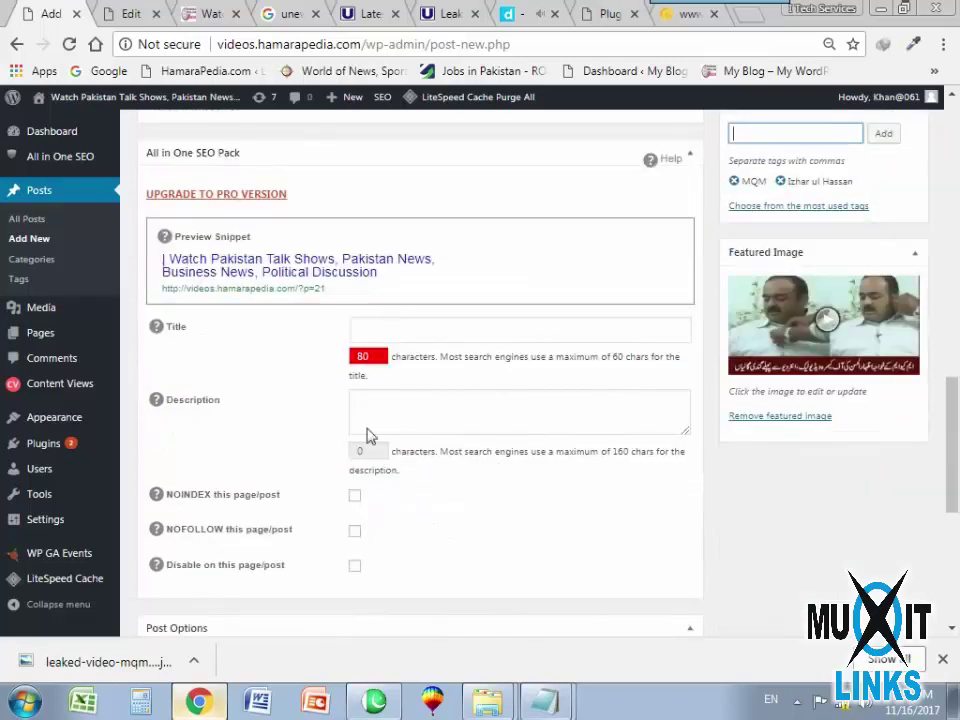
{"action": "scroll", "coordinate": [321, 441], "scroll_direction": "up", "scroll_amount": 20}
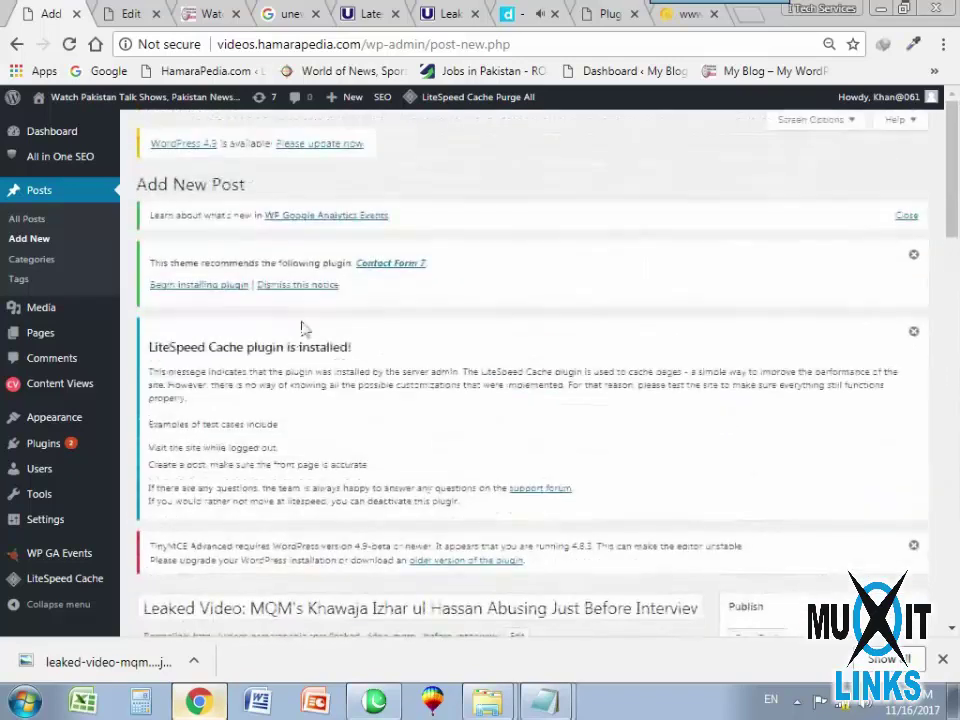
{"action": "scroll", "coordinate": [333, 513], "scroll_direction": "down", "scroll_amount": 5}
{"action": "double_click", "coordinate": [320, 328]}
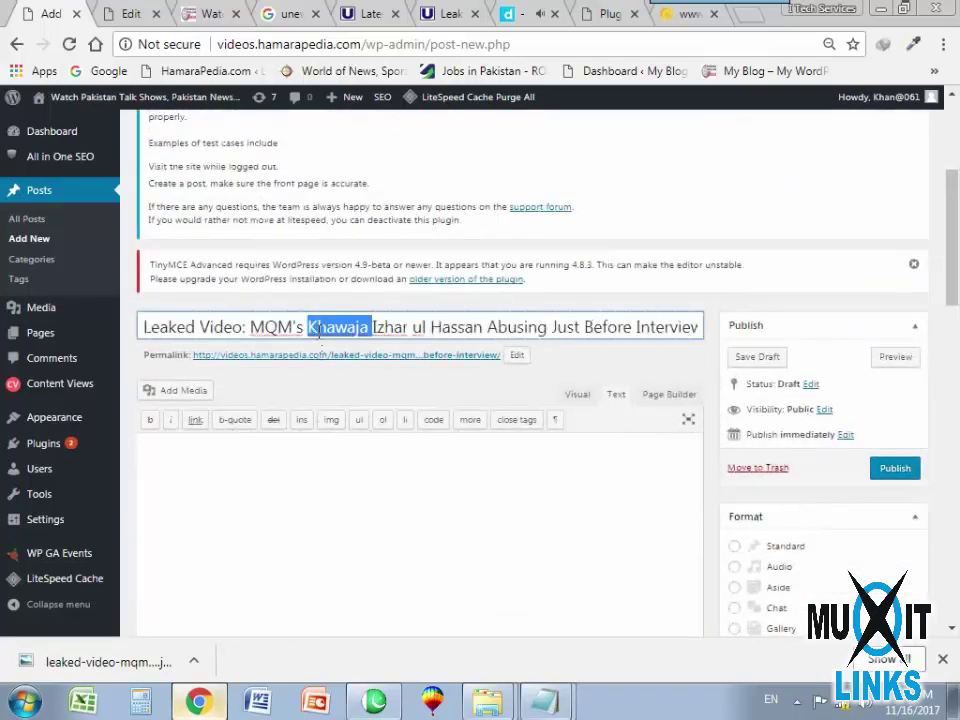
{"action": "triple_click", "coordinate": [318, 330]}
{"action": "key", "text": "ctrl+c"}
{"action": "scroll", "coordinate": [336, 544], "scroll_direction": "down", "scroll_amount": 15}
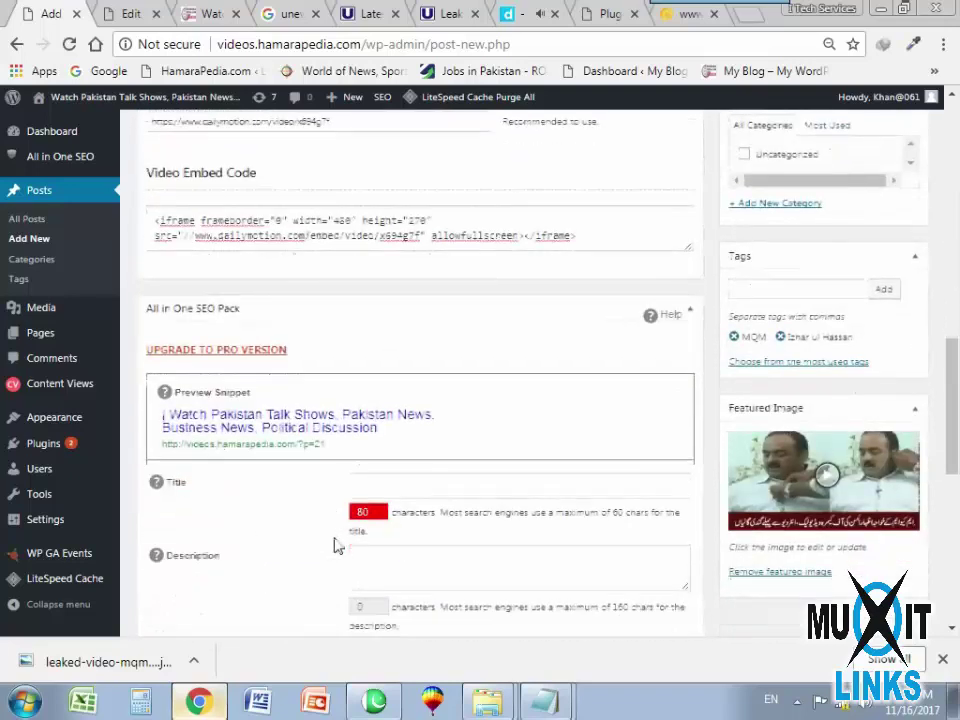
{"action": "left_click", "coordinate": [400, 328]}
{"action": "key", "text": "ctrl+v"}
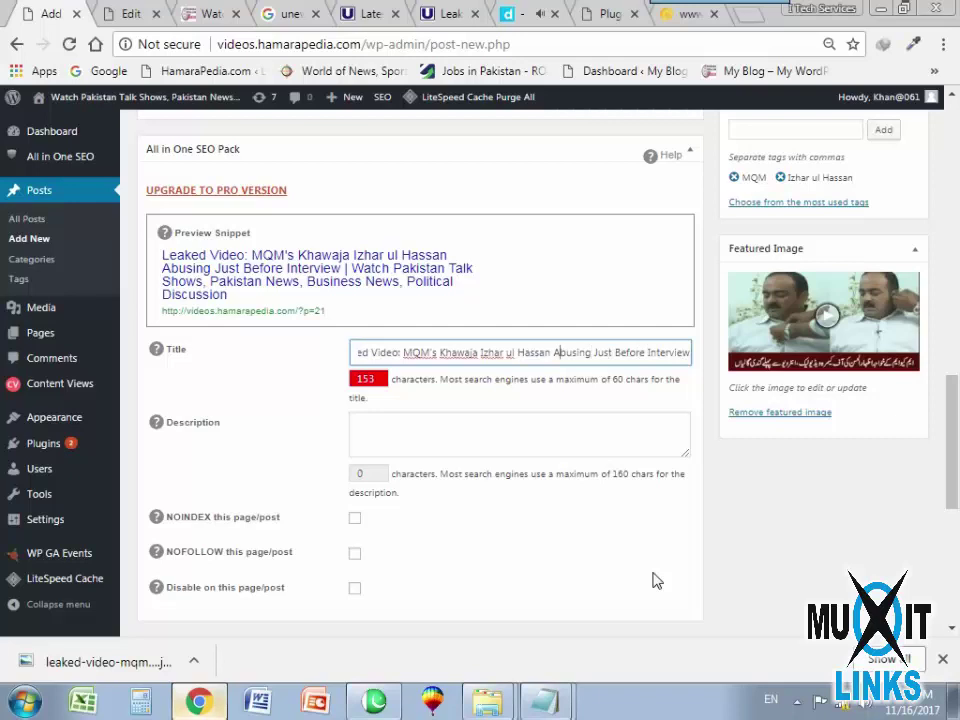
{"action": "key", "text": "Home"}
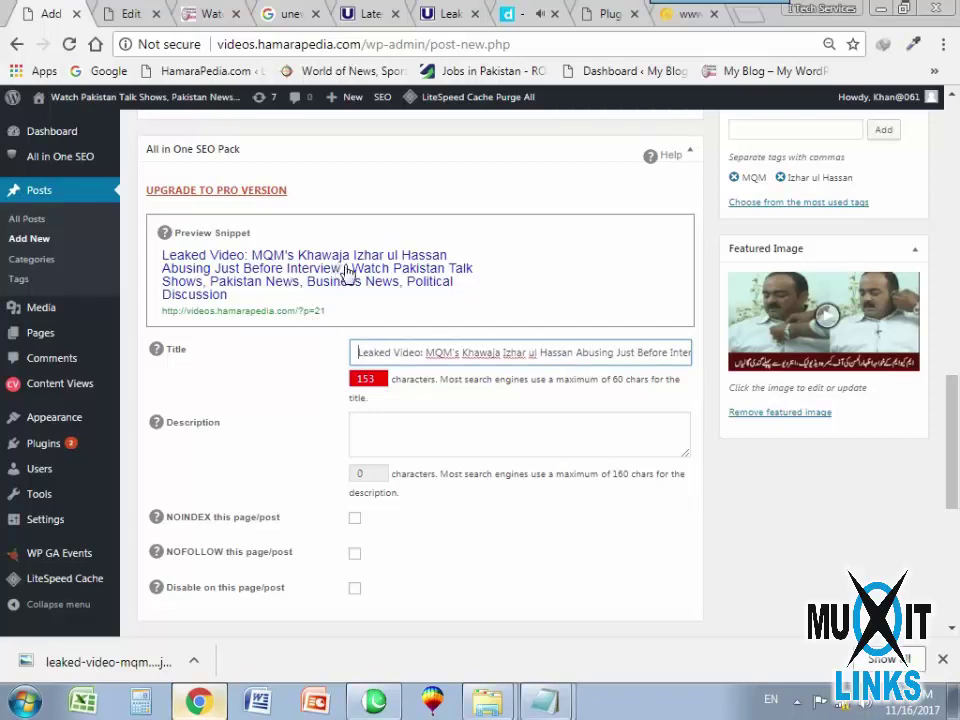
{"action": "left_click", "coordinate": [399, 428]}
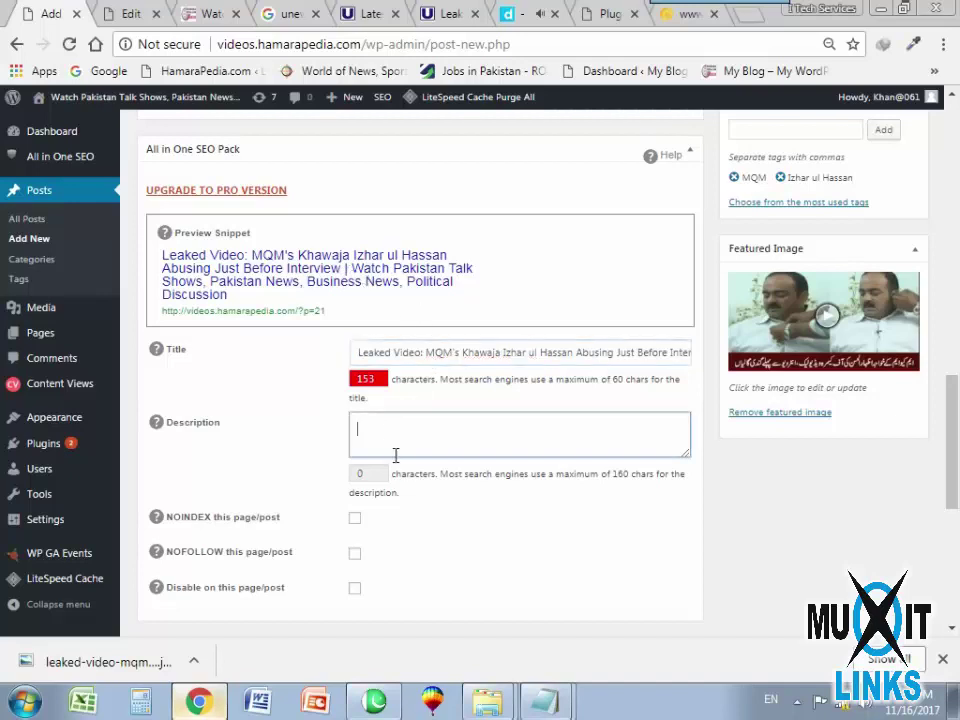
{"action": "key", "text": "ctrl+v"}
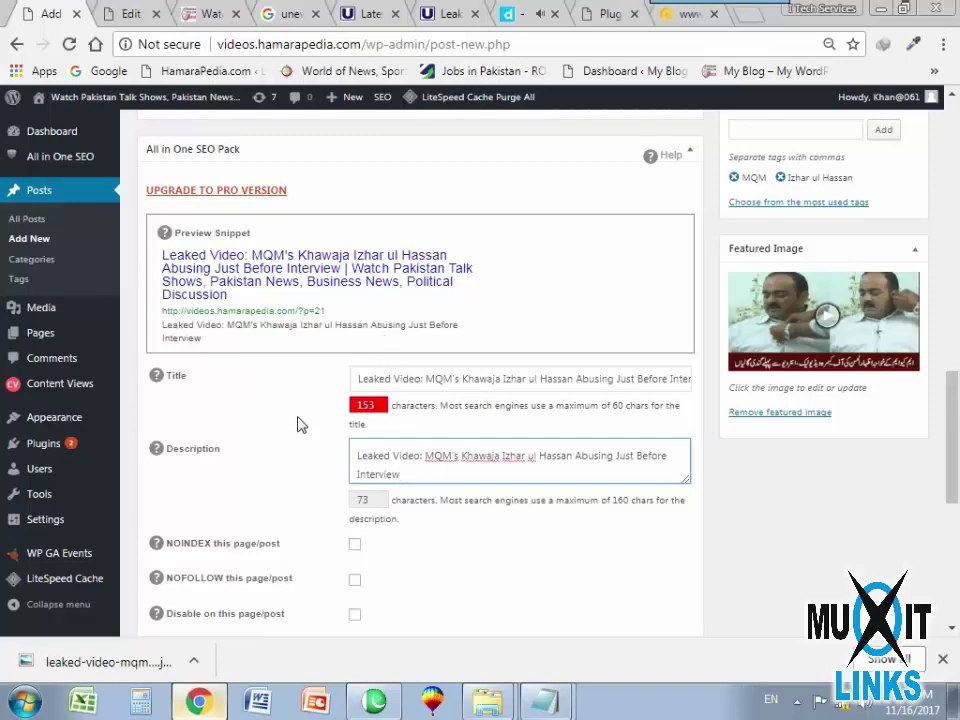
Clear the All in One SEO Pack Title and paste the post's "Leaked Video" headline into it again.
{"action": "left_click", "coordinate": [452, 379]}
{"action": "key", "text": "ctrl+a"}
{"action": "key", "text": "BackSpace"}
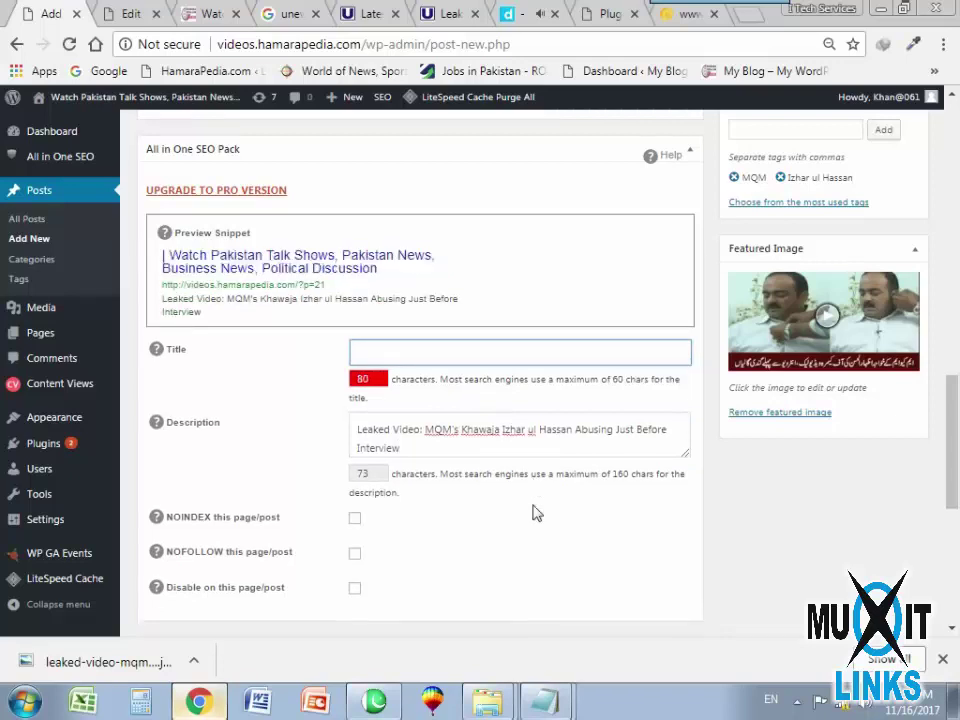
{"action": "right_click", "coordinate": [253, 259]}
{"action": "left_click", "coordinate": [236, 372]}
{"action": "scroll", "coordinate": [313, 388], "scroll_direction": "up", "scroll_amount": 15}
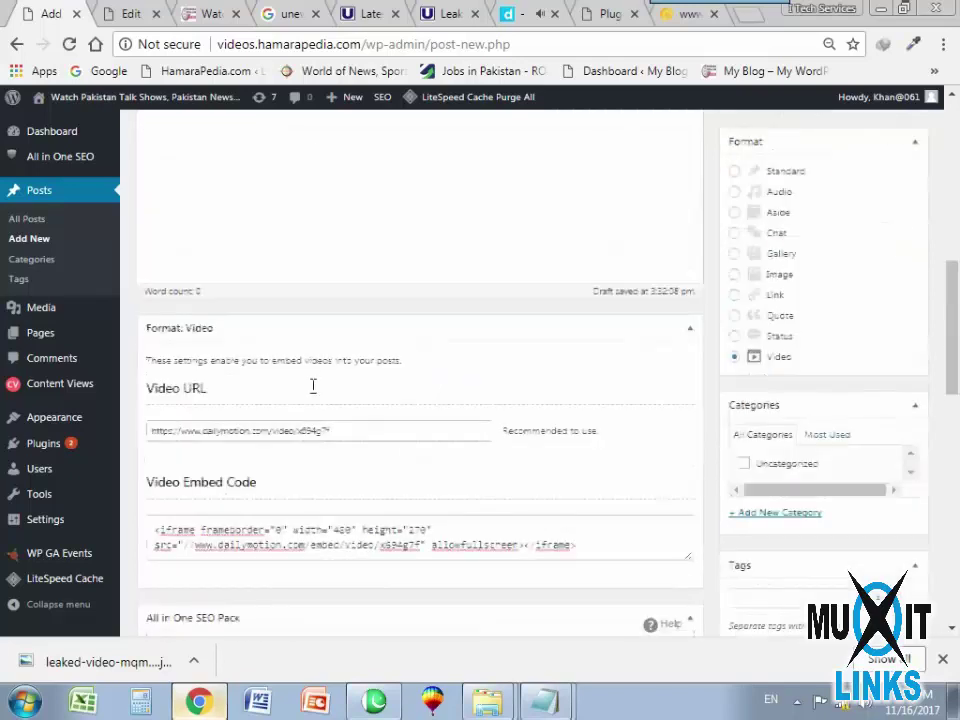
{"action": "scroll", "coordinate": [336, 413], "scroll_direction": "down", "scroll_amount": 4}
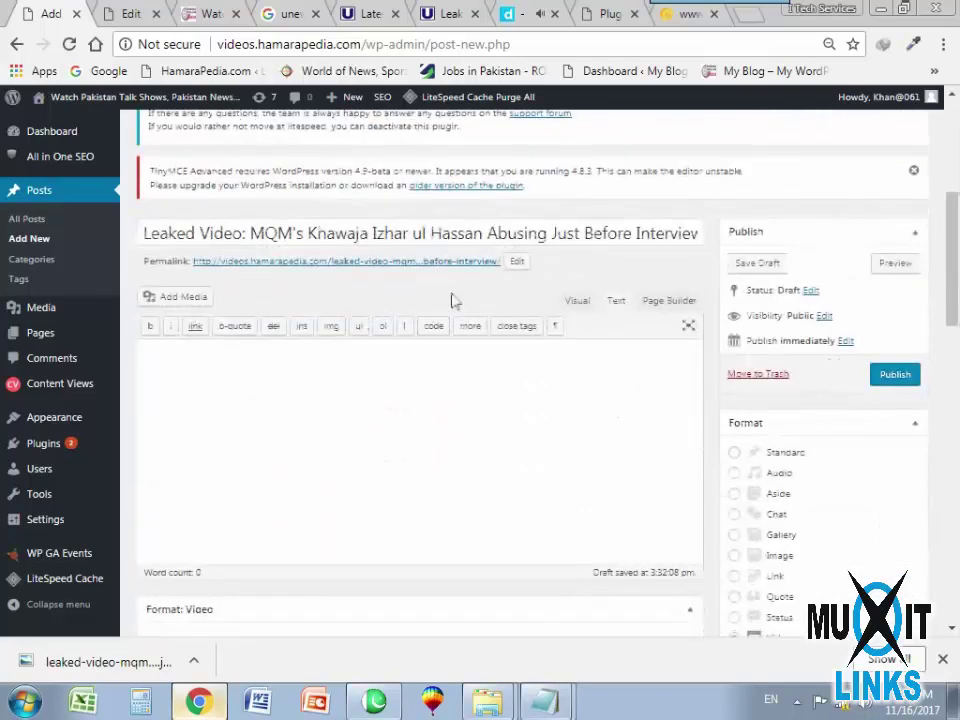
{"action": "left_click", "coordinate": [483, 235]}
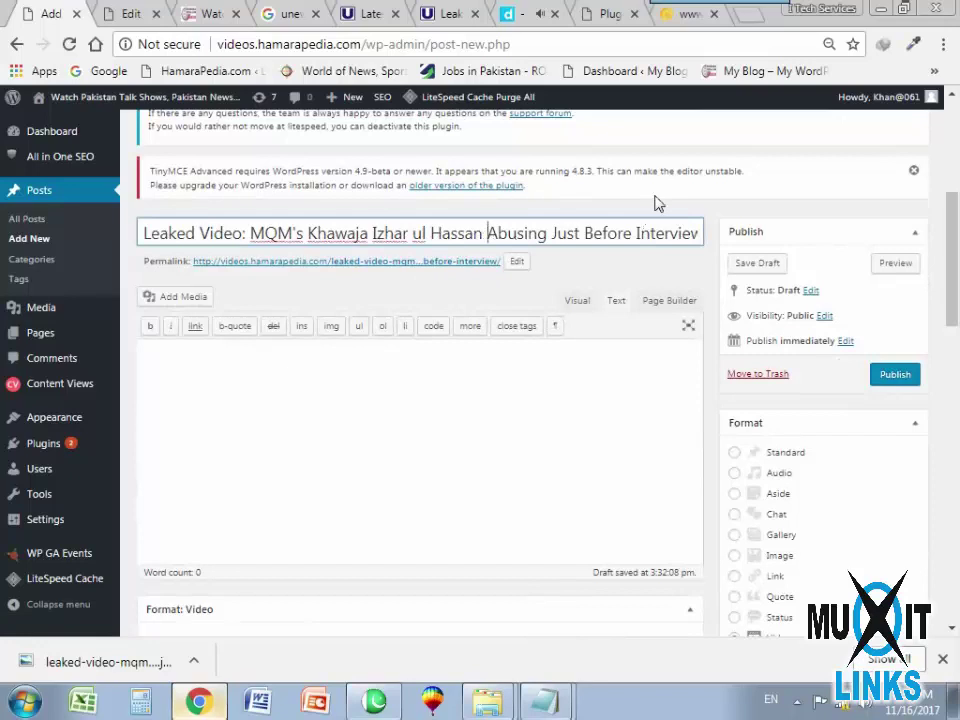
{"action": "key", "text": "End"}
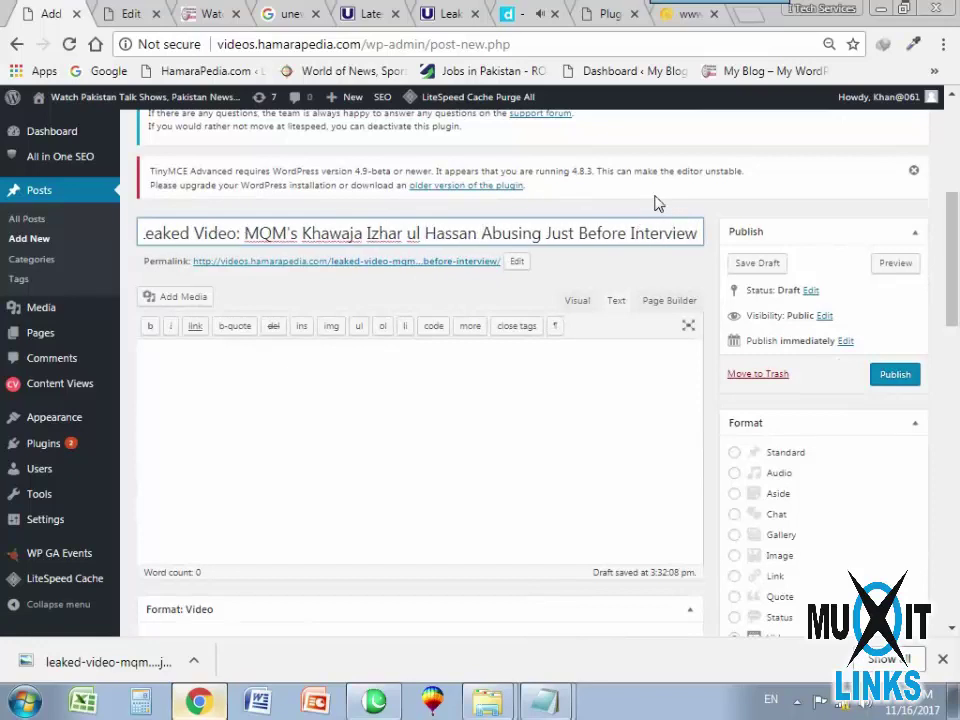
{"action": "left_click", "coordinate": [328, 453]}
{"action": "scroll", "coordinate": [461, 360], "scroll_direction": "down", "scroll_amount": 9}
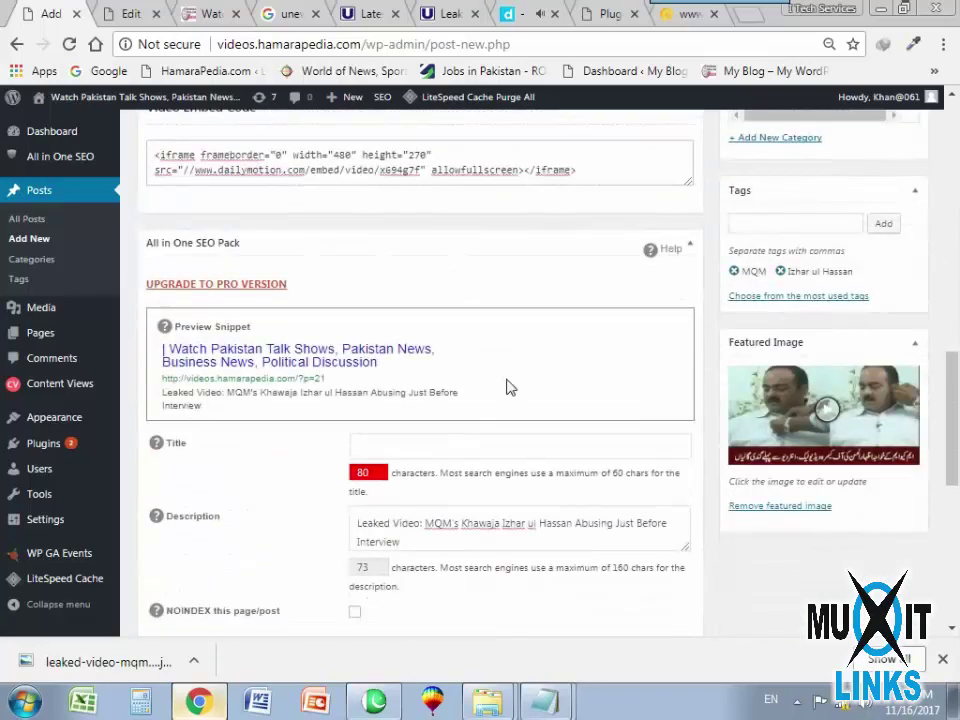
{"action": "scroll", "coordinate": [512, 396], "scroll_direction": "up", "scroll_amount": 2}
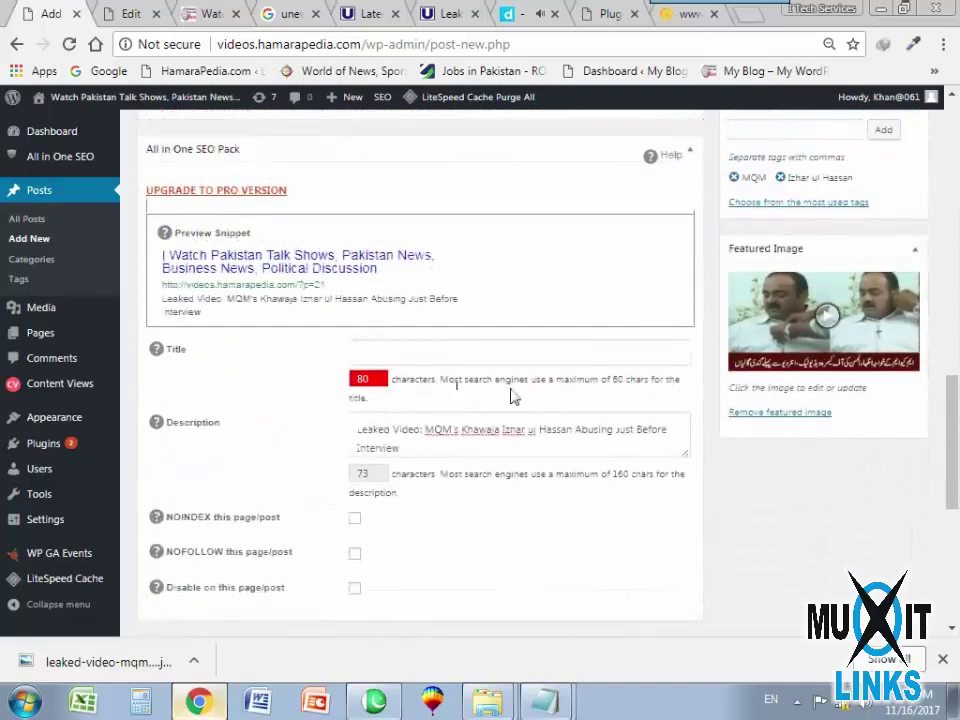
{"action": "left_click", "coordinate": [387, 357]}
{"action": "key", "text": "ctrl+v"}
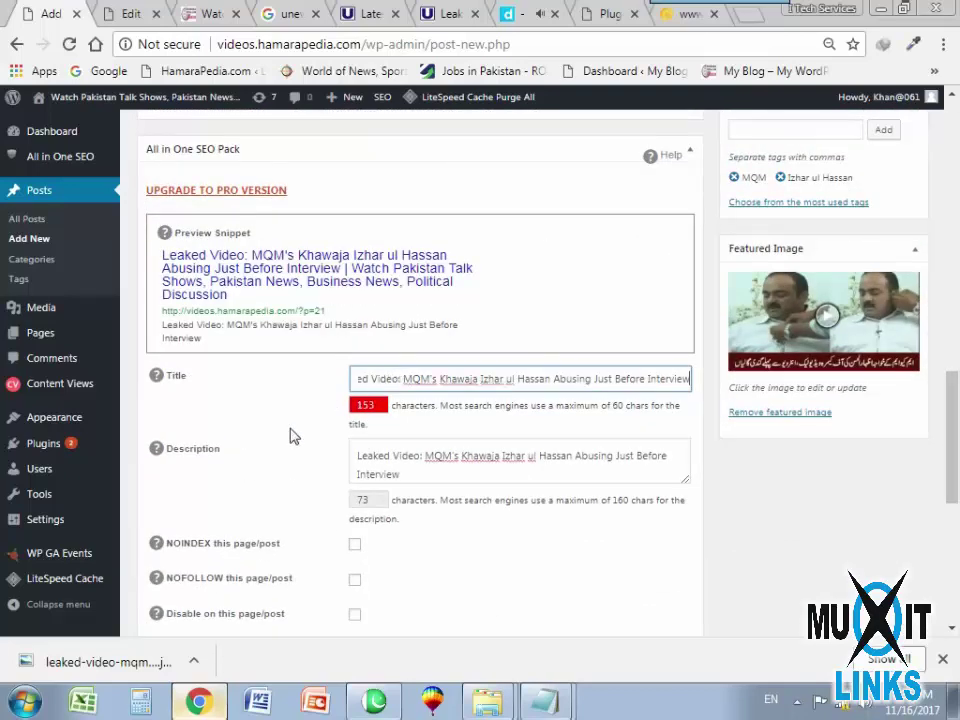
Publish the leaked-video post, leaving its sidebar and layout options at their defaults.
{"action": "scroll", "coordinate": [300, 436], "scroll_direction": "down", "scroll_amount": 3}
{"action": "scroll", "coordinate": [400, 290], "scroll_direction": "up", "scroll_amount": 1}
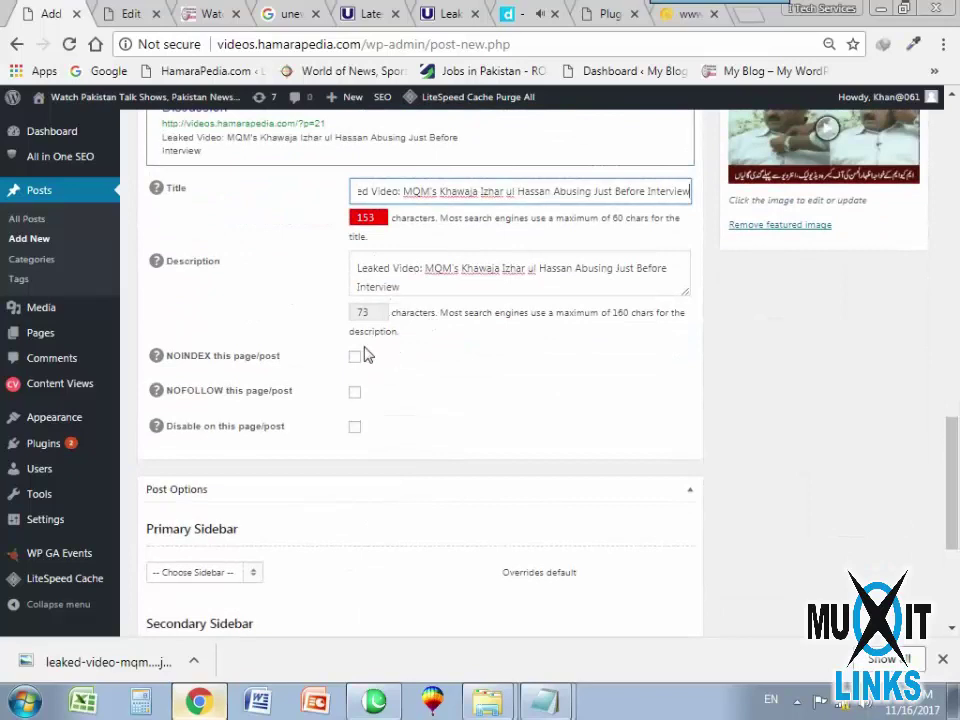
{"action": "scroll", "coordinate": [368, 469], "scroll_direction": "down", "scroll_amount": 3}
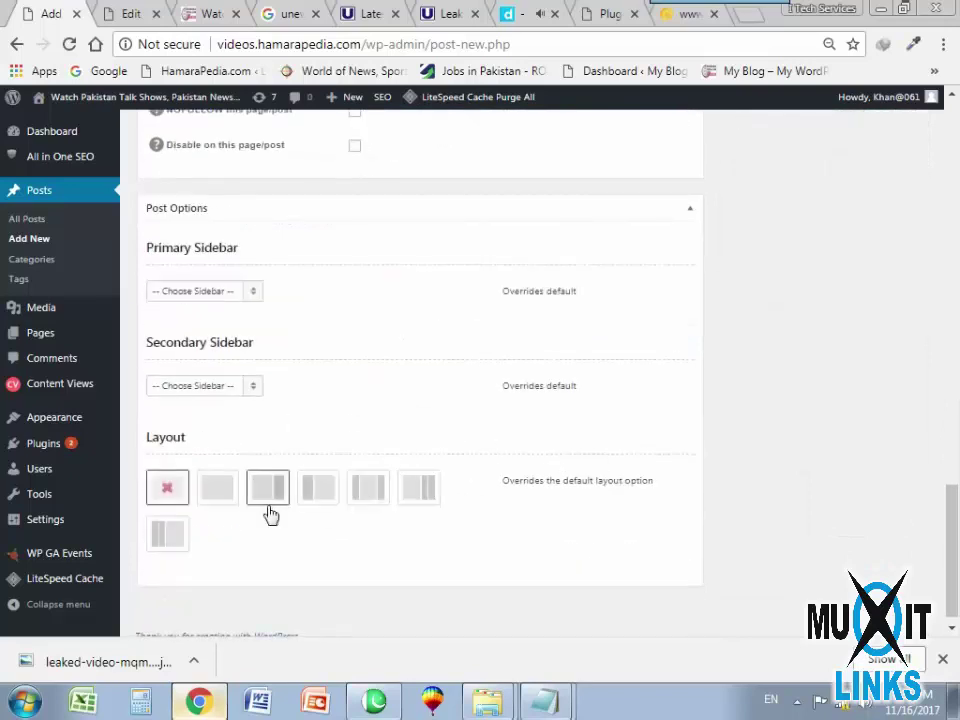
{"action": "scroll", "coordinate": [731, 373], "scroll_direction": "up", "scroll_amount": 12}
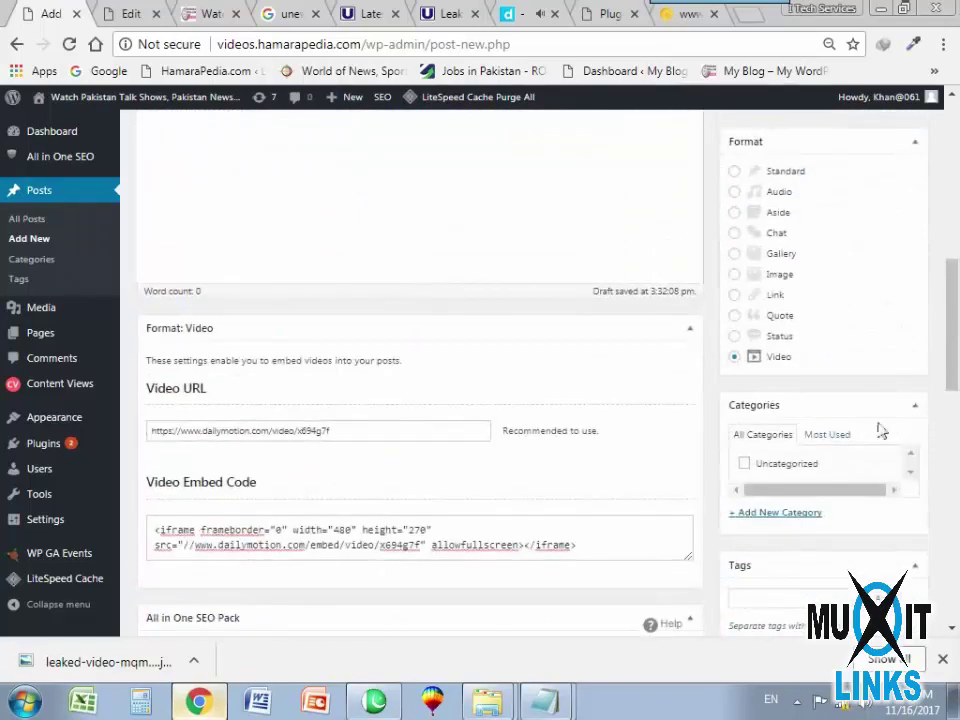
{"action": "scroll", "coordinate": [812, 425], "scroll_direction": "up", "scroll_amount": 3}
{"action": "left_click", "coordinate": [897, 377]}
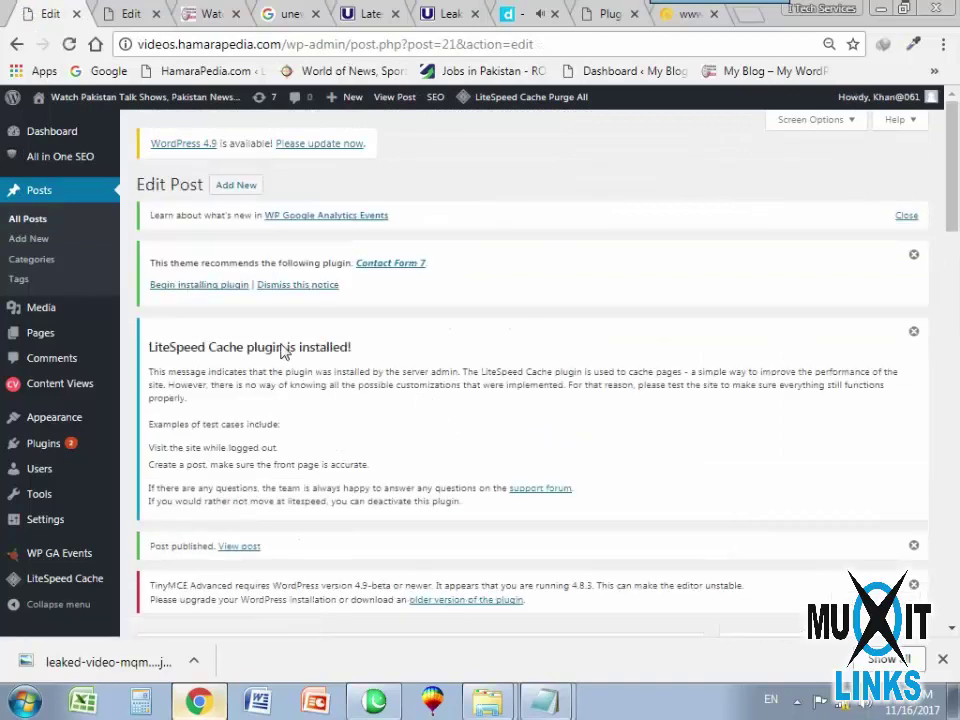
Open the published post in a new browser tab and view its title and embedded video.
{"action": "scroll", "coordinate": [308, 462], "scroll_direction": "down", "scroll_amount": 1}
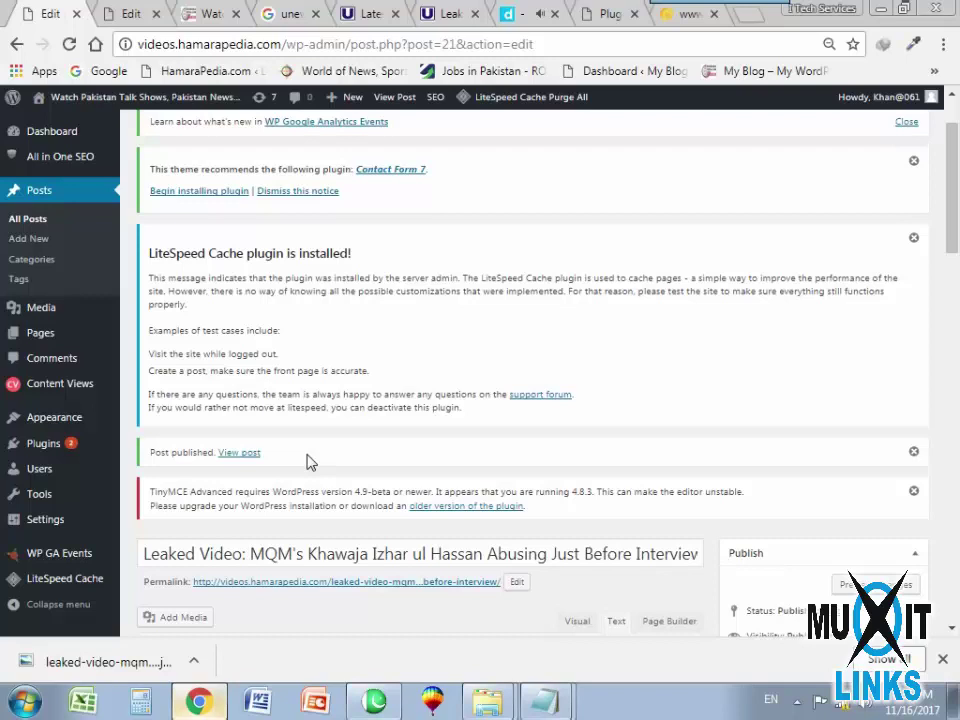
{"action": "scroll", "coordinate": [321, 505], "scroll_direction": "down", "scroll_amount": 4}
{"action": "left_click", "coordinate": [893, 336]}
{"action": "right_click", "coordinate": [243, 270]}
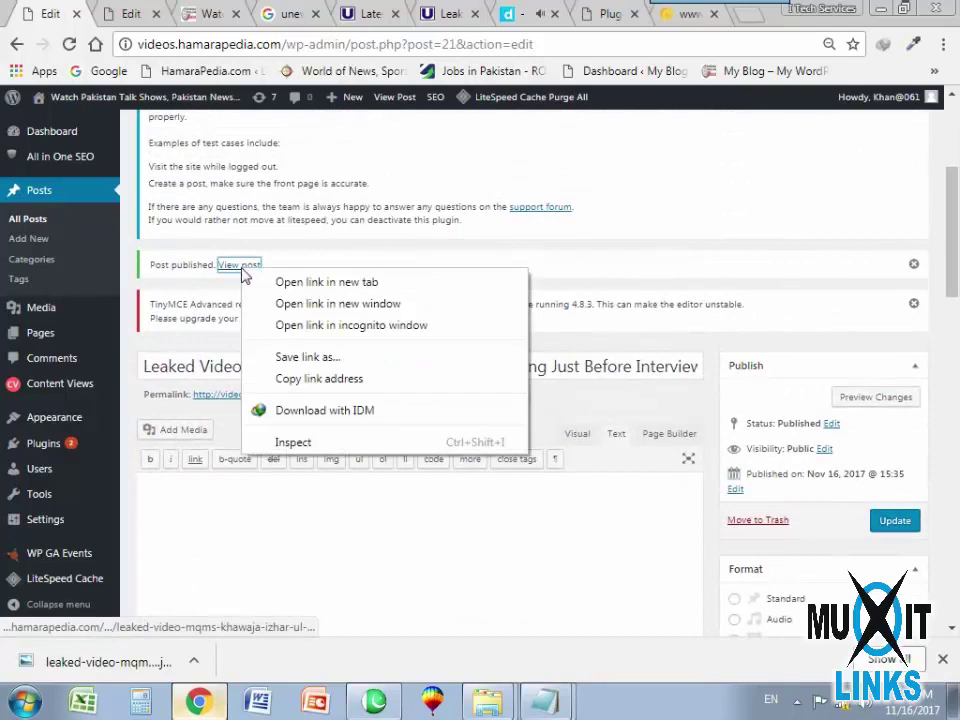
{"action": "left_click", "coordinate": [296, 284]}
{"action": "left_click", "coordinate": [133, 16]}
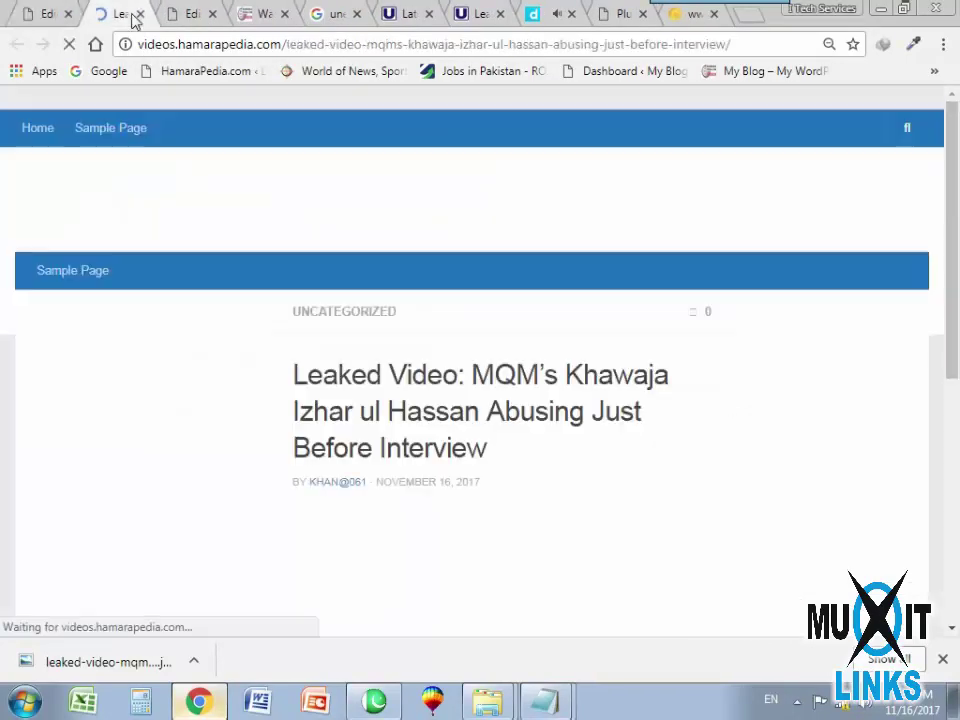
{"action": "scroll", "coordinate": [494, 545], "scroll_direction": "down", "scroll_amount": 1}
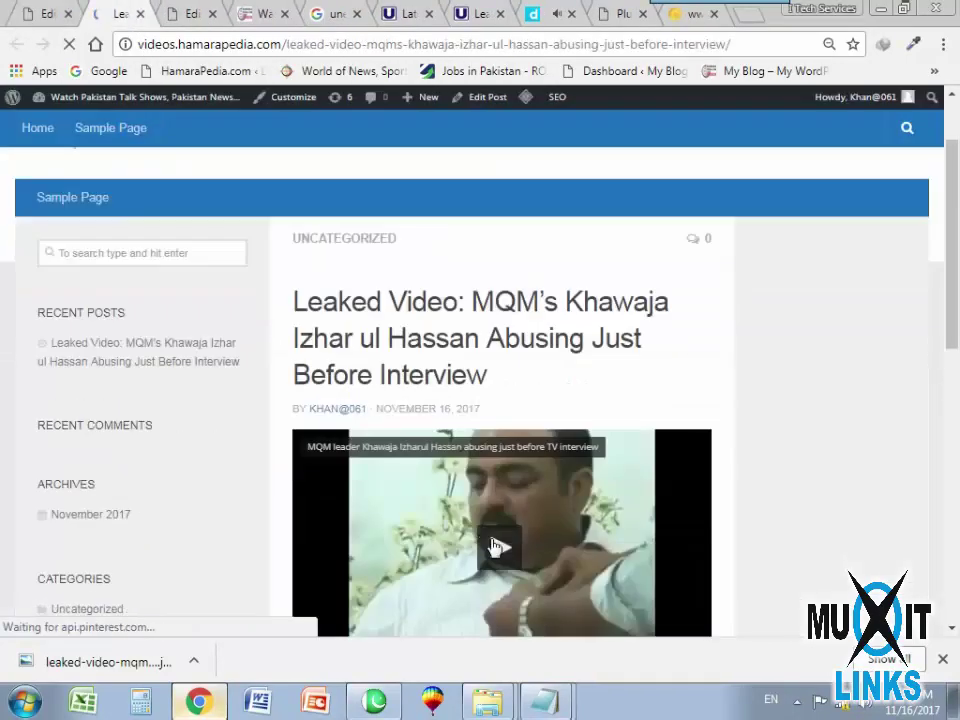
{"action": "scroll", "coordinate": [494, 545], "scroll_direction": "down", "scroll_amount": 1}
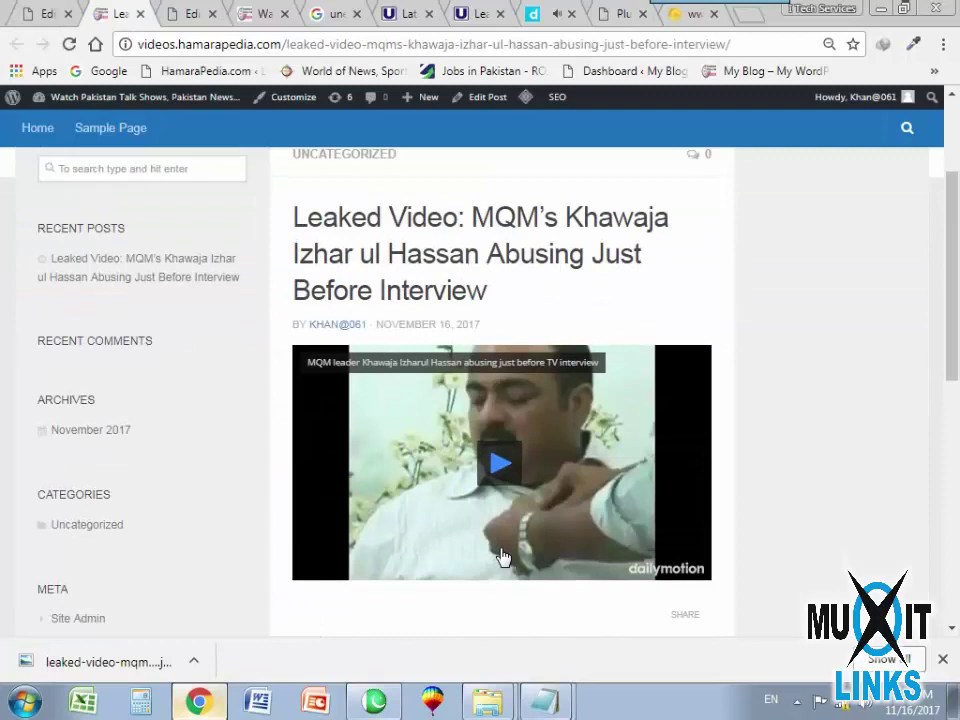
Play the embedded Dailymotion video on the published post, dismiss the video download overlay and test full-screen playback.
{"action": "left_click", "coordinate": [502, 557]}
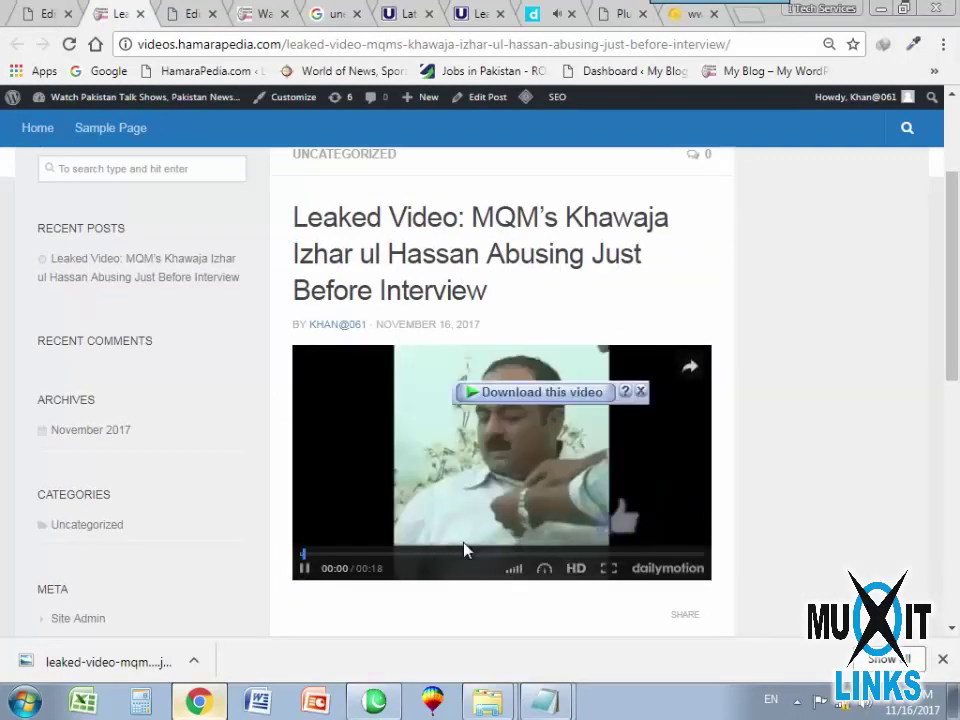
{"action": "left_click", "coordinate": [640, 391]}
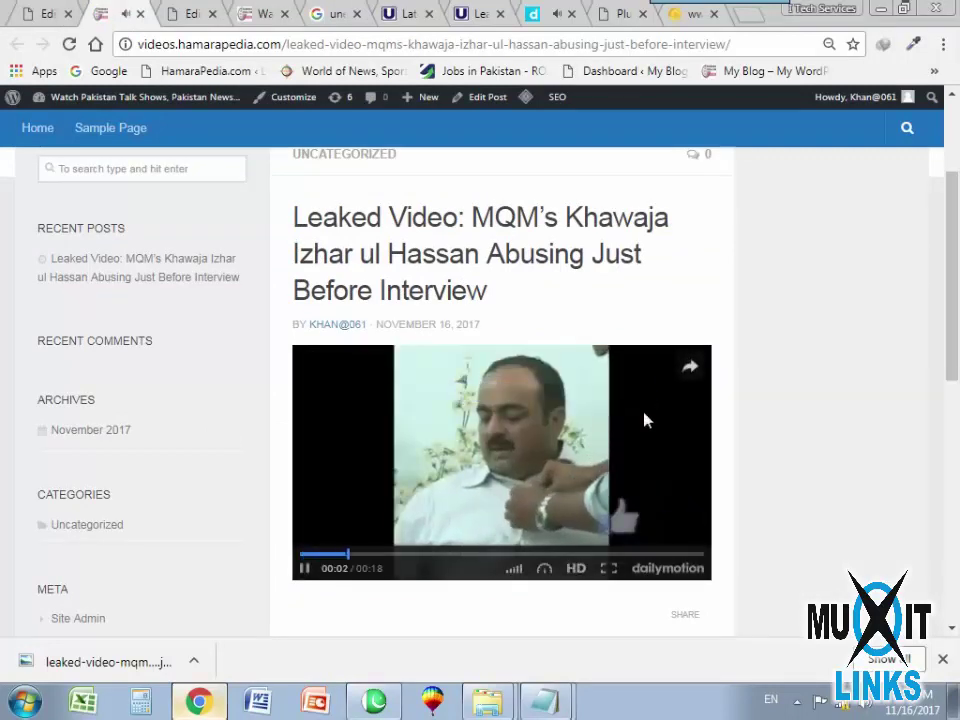
{"action": "left_click", "coordinate": [610, 570]}
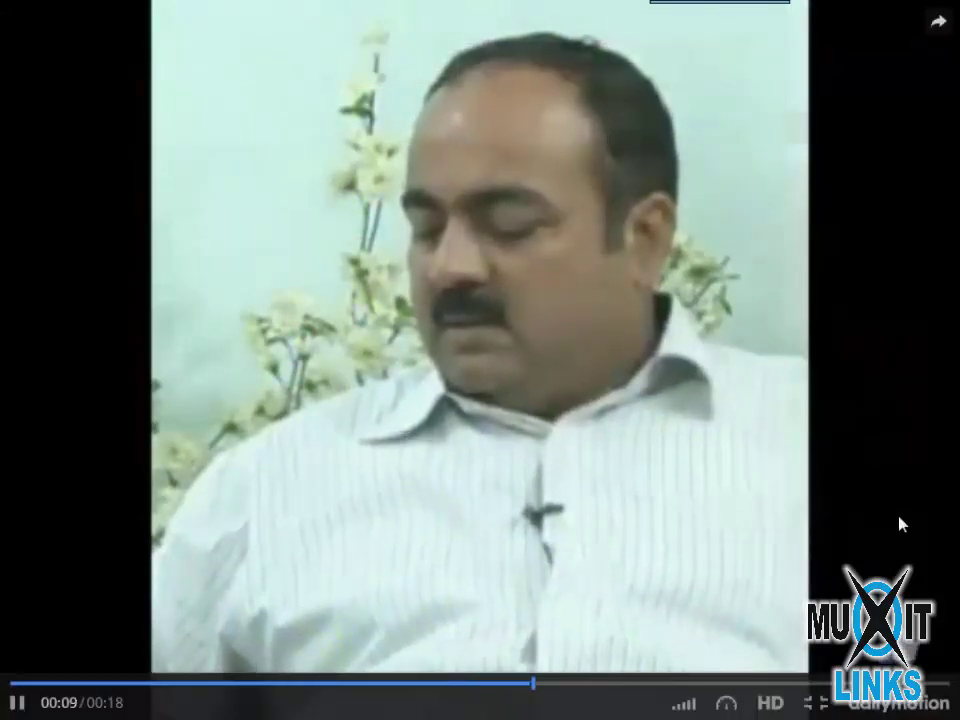
{"action": "key", "text": "Escape"}
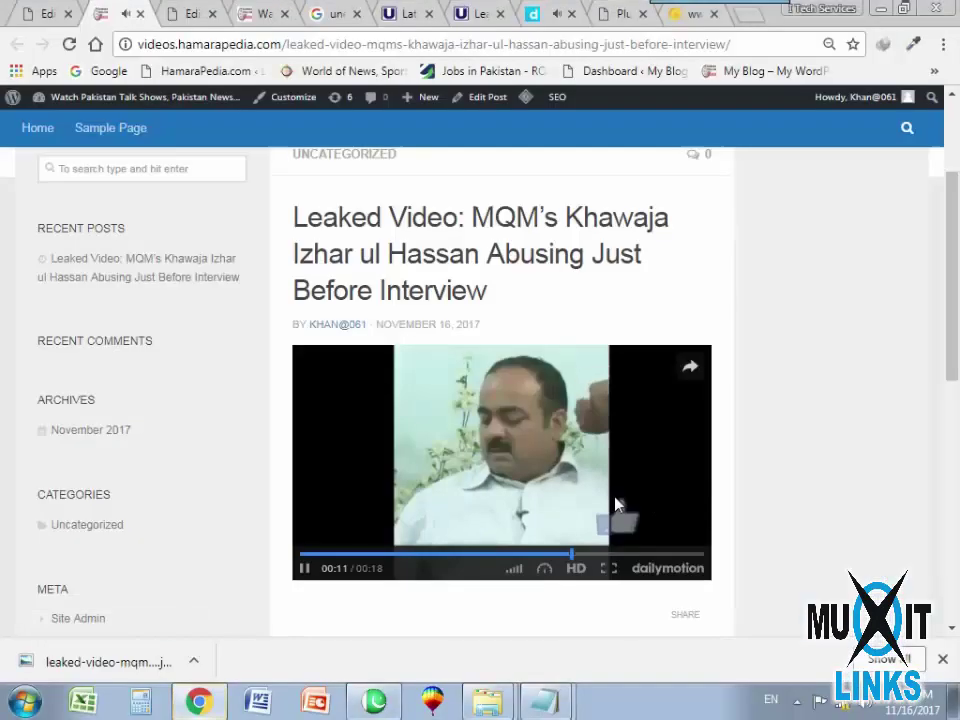
{"action": "left_click", "coordinate": [610, 570]}
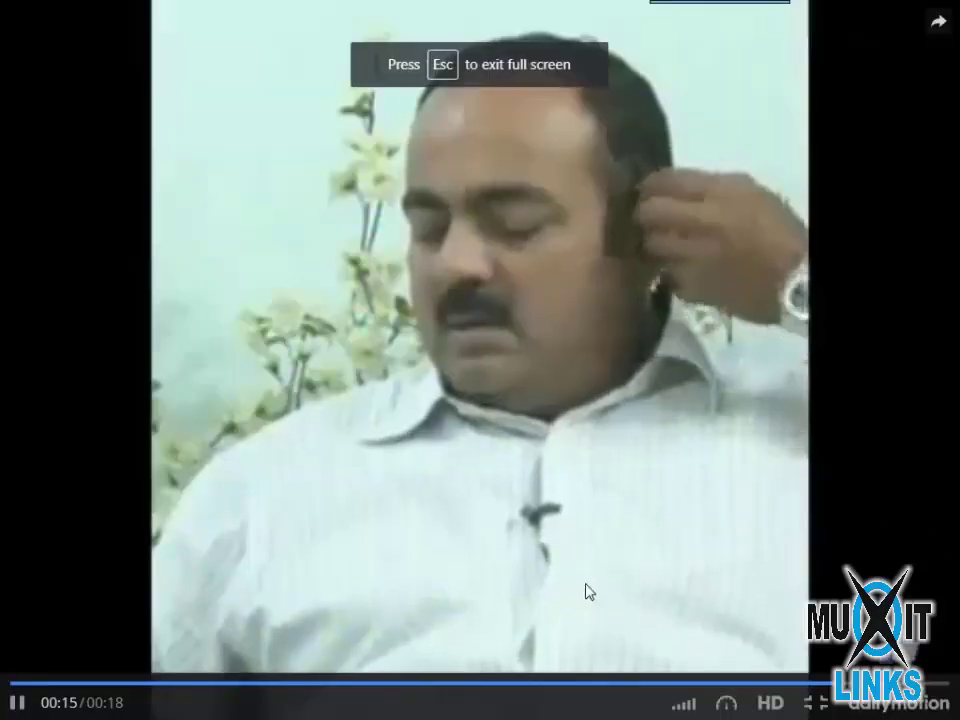
{"action": "key", "text": "Escape"}
{"action": "left_click", "coordinate": [610, 569]}
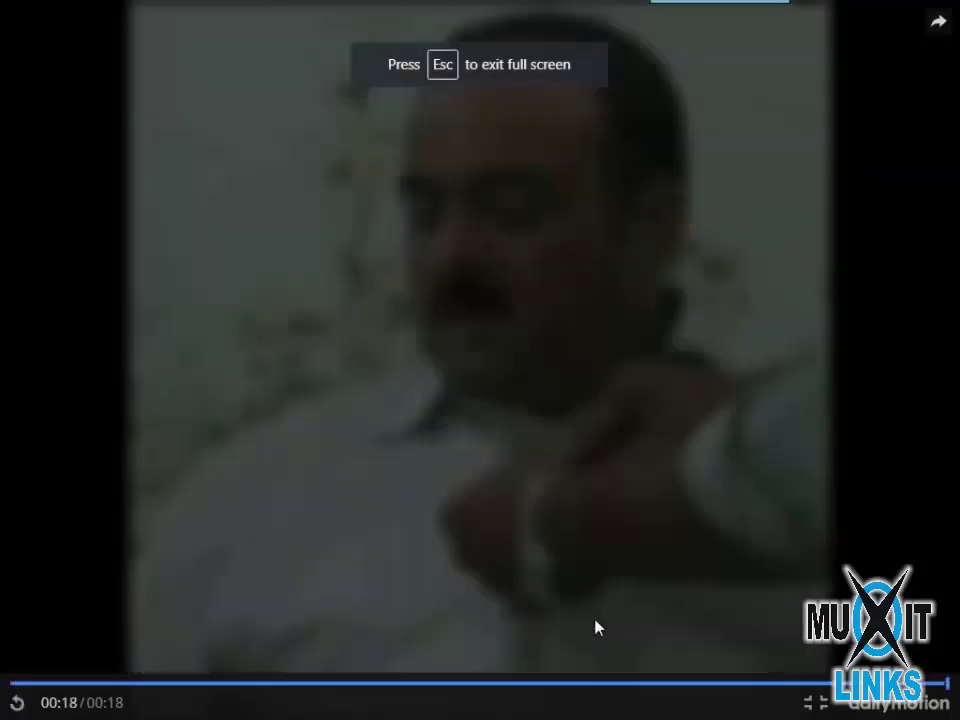
{"action": "key", "text": "Escape"}
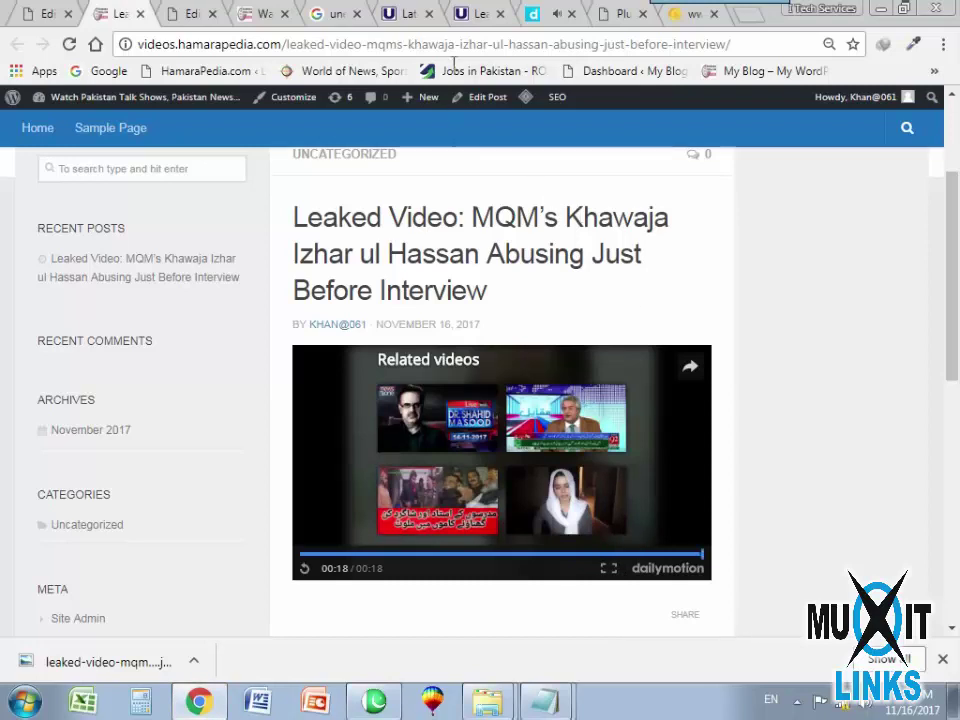
Switch to the original unewstv.com post and examine its page layout, including top rated posts, advertisements, share buttons, sidebar and comments.
{"action": "left_click", "coordinate": [461, 17]}
{"action": "scroll", "coordinate": [313, 371], "scroll_direction": "up", "scroll_amount": 5}
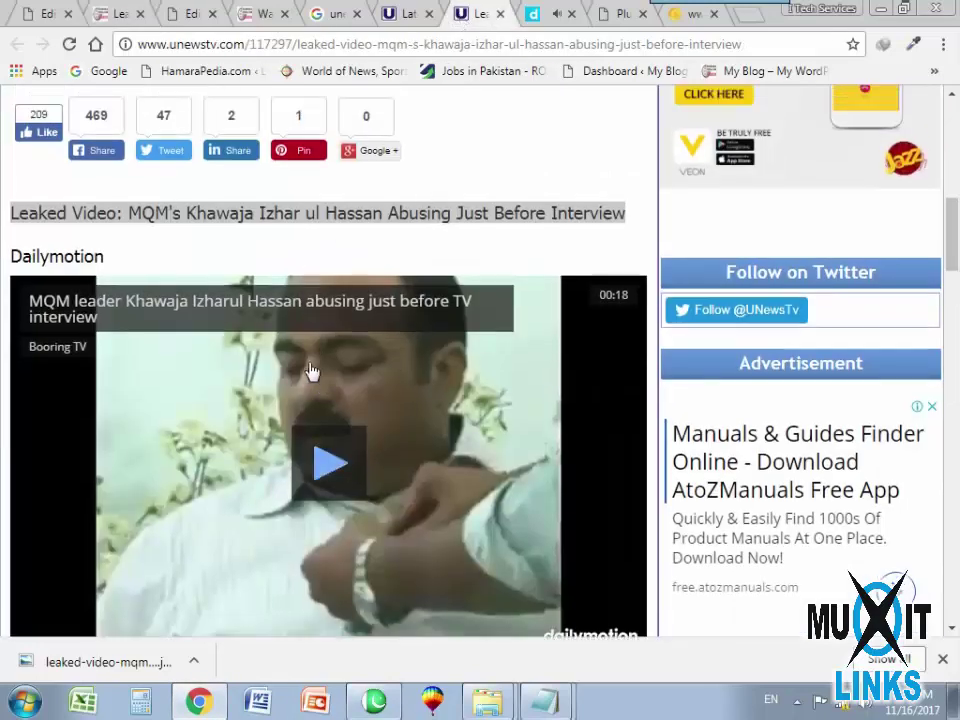
{"action": "scroll", "coordinate": [290, 350], "scroll_direction": "up", "scroll_amount": 3}
{"action": "scroll", "coordinate": [275, 338], "scroll_direction": "down", "scroll_amount": 3}
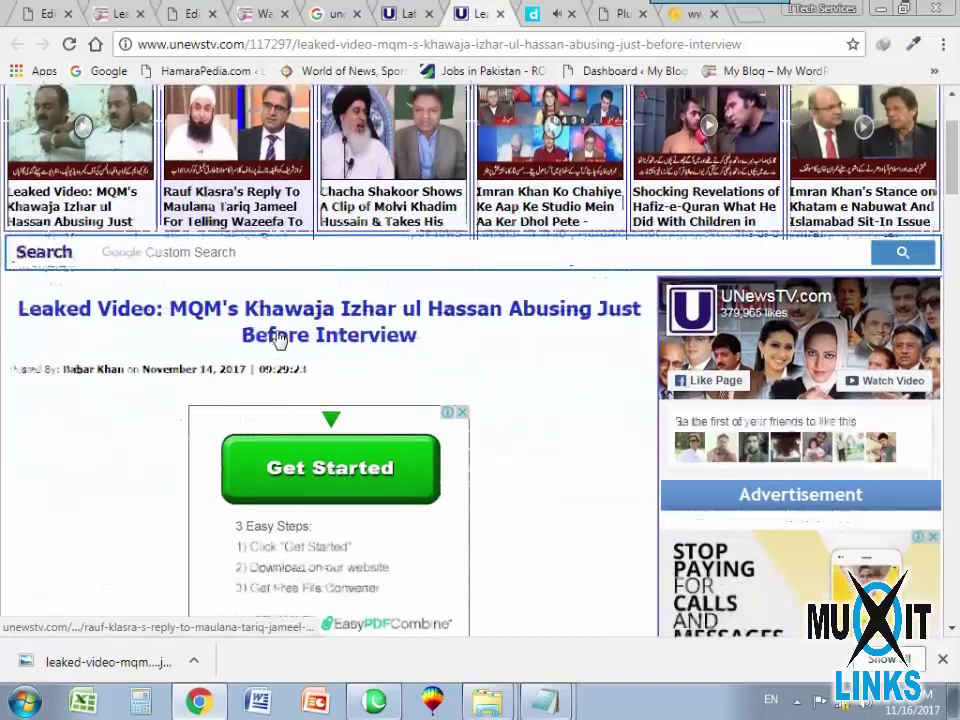
{"action": "scroll", "coordinate": [272, 338], "scroll_direction": "down", "scroll_amount": 1}
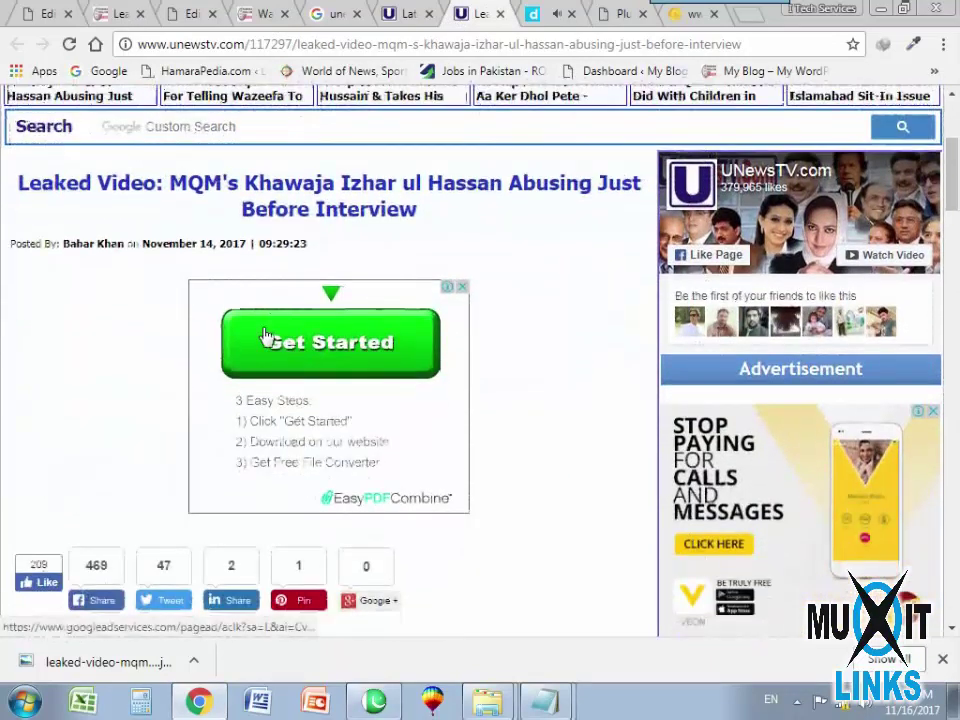
{"action": "scroll", "coordinate": [527, 435], "scroll_direction": "up", "scroll_amount": 3}
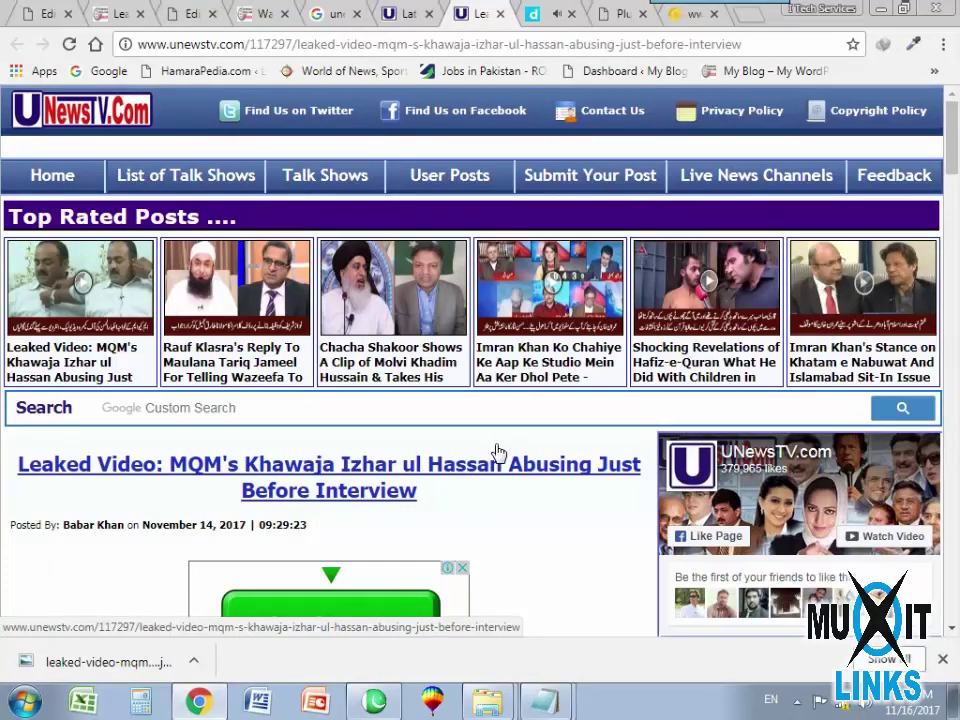
{"action": "scroll", "coordinate": [407, 364], "scroll_direction": "down", "scroll_amount": 5}
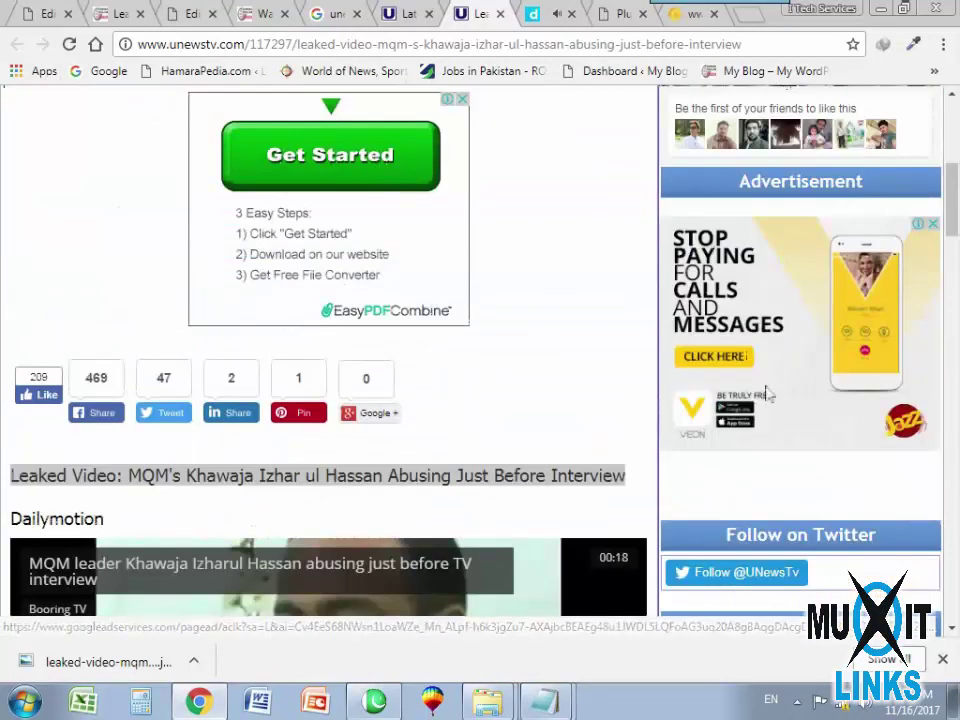
{"action": "scroll", "coordinate": [583, 399], "scroll_direction": "down", "scroll_amount": 6}
{"action": "scroll", "coordinate": [328, 527], "scroll_direction": "up", "scroll_amount": 9}
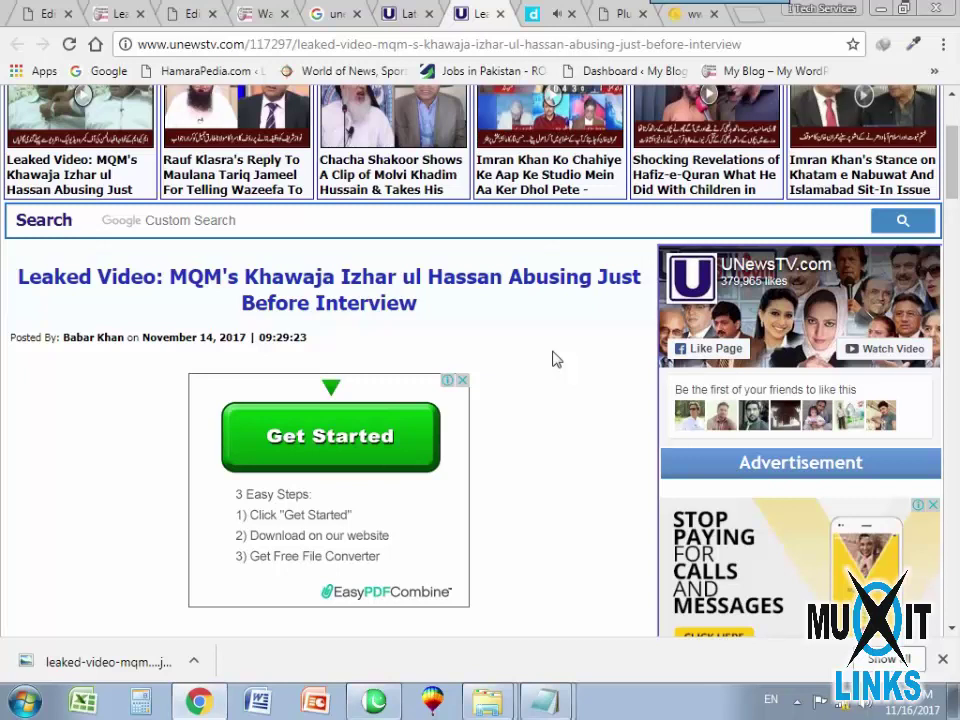
{"action": "scroll", "coordinate": [558, 360], "scroll_direction": "down", "scroll_amount": 1}
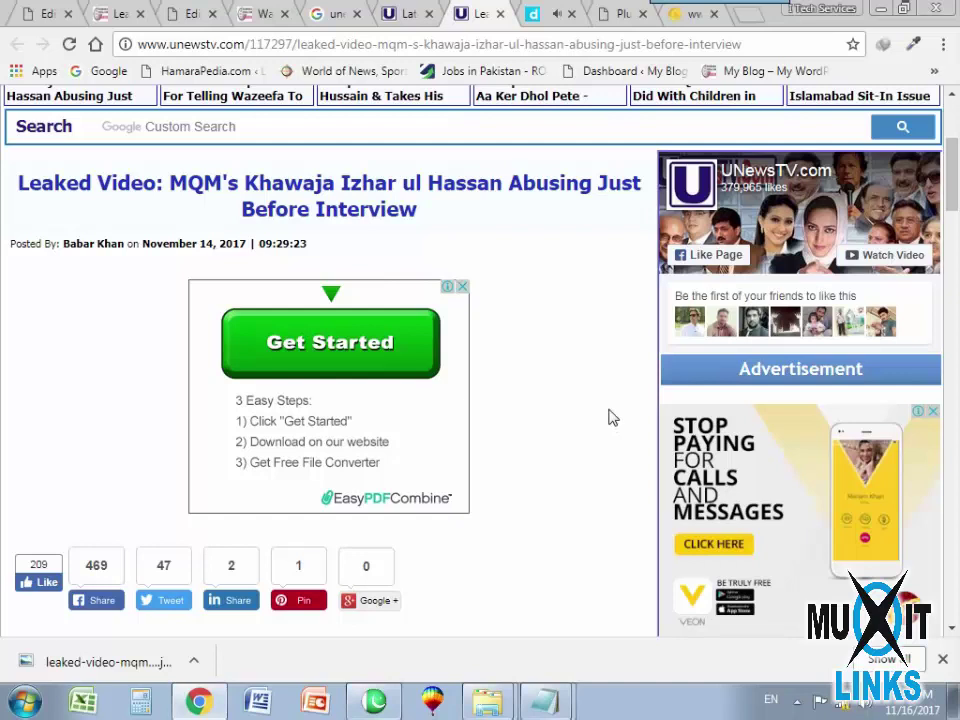
{"action": "scroll", "coordinate": [730, 515], "scroll_direction": "down", "scroll_amount": 2}
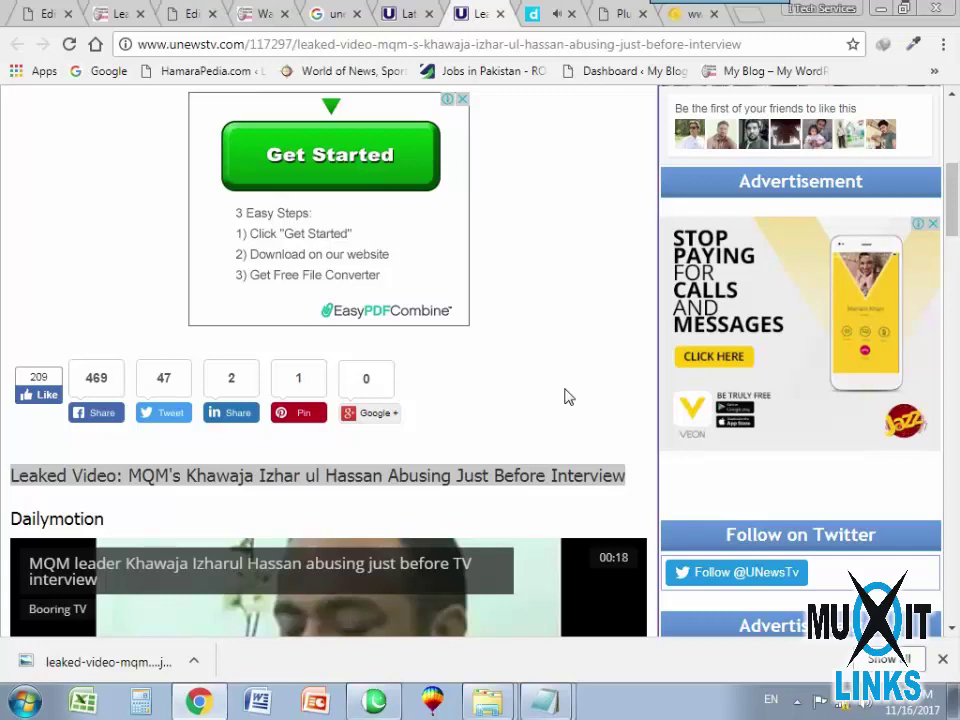
{"action": "scroll", "coordinate": [470, 410], "scroll_direction": "down", "scroll_amount": 4}
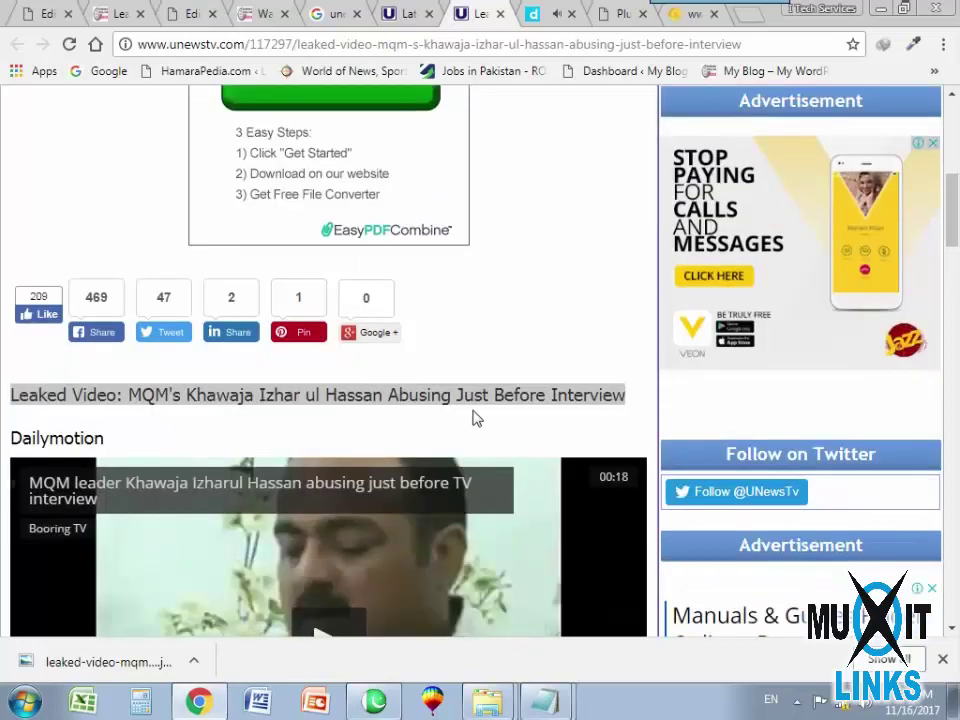
{"action": "scroll", "coordinate": [405, 404], "scroll_direction": "down", "scroll_amount": 5}
{"action": "scroll", "coordinate": [440, 410], "scroll_direction": "down", "scroll_amount": 4}
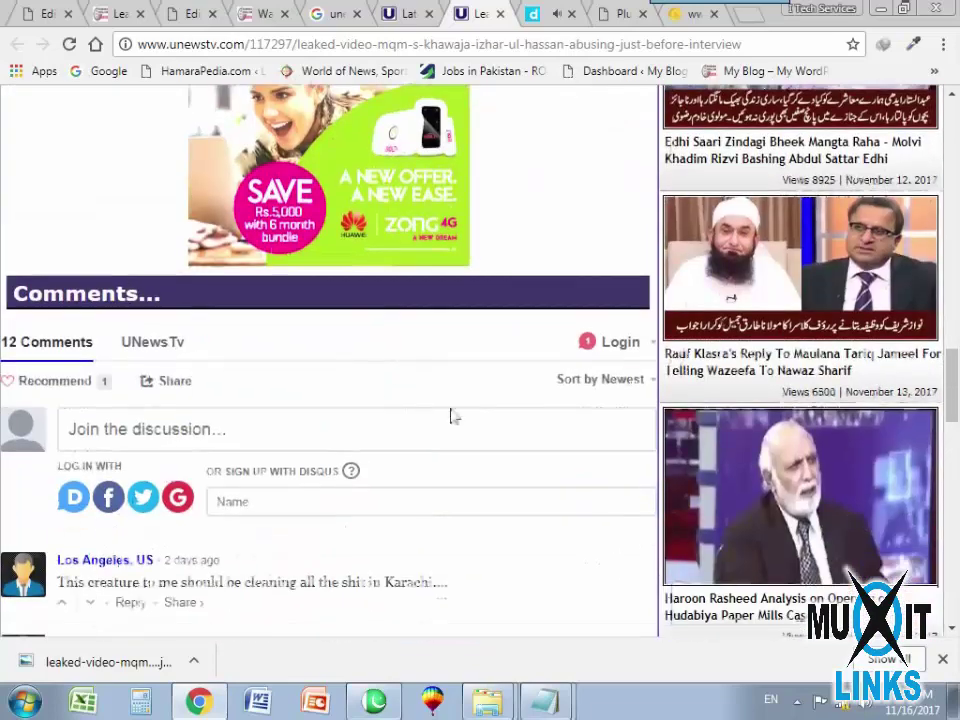
{"action": "scroll", "coordinate": [453, 418], "scroll_direction": "up", "scroll_amount": 4}
{"action": "scroll", "coordinate": [455, 420], "scroll_direction": "up", "scroll_amount": 12}
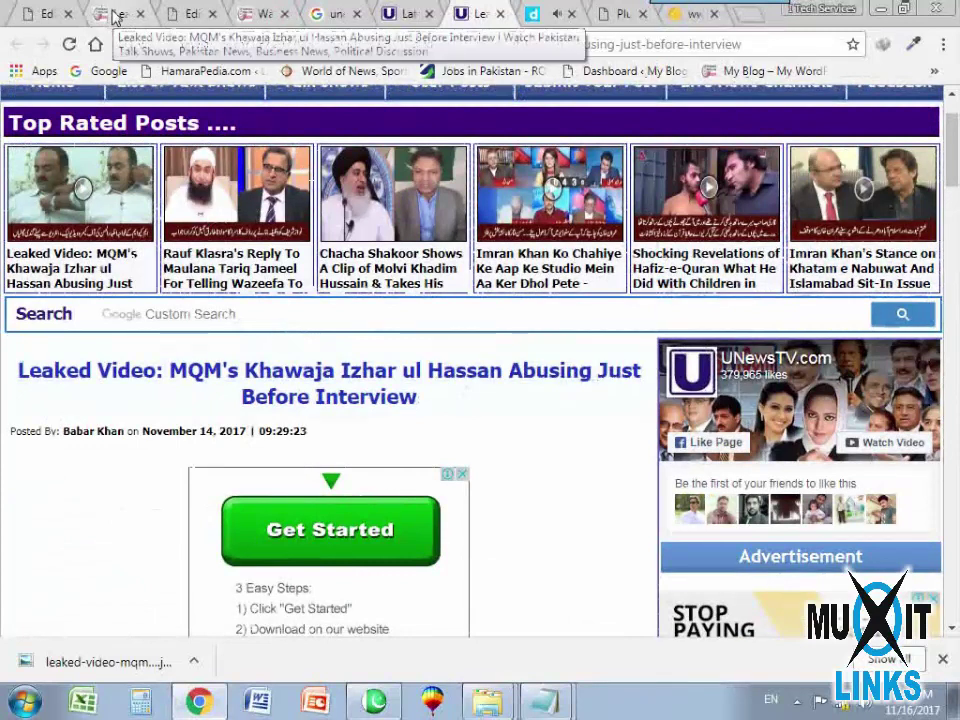
Switch back to the published post on videos.hamarapedia.com and review its video, share buttons, tags and sidebar.
{"action": "left_click", "coordinate": [115, 14]}
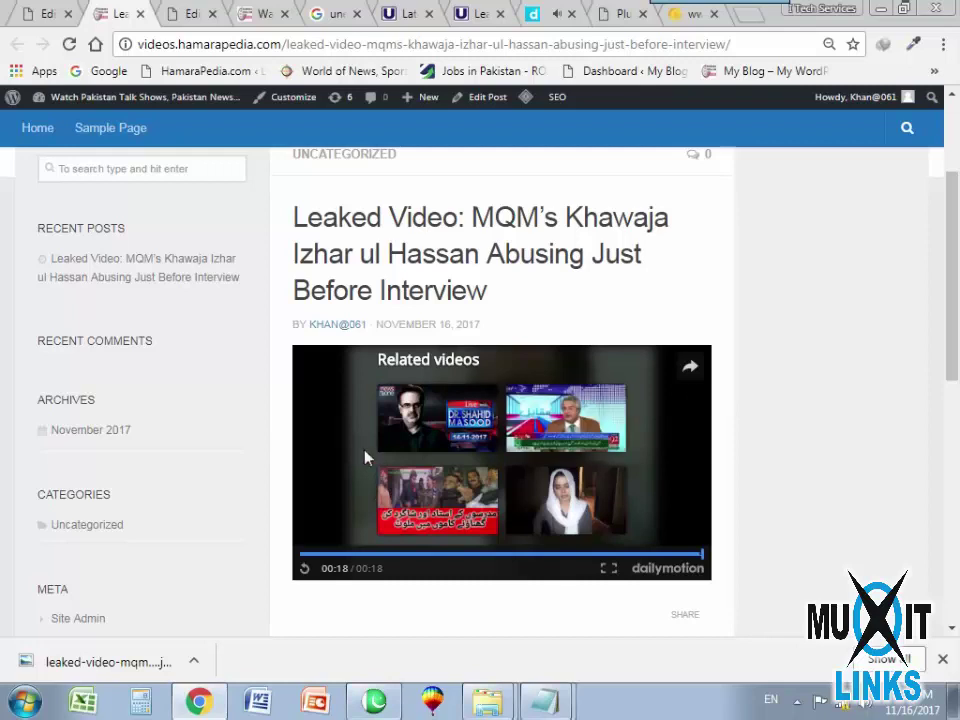
{"action": "scroll", "coordinate": [380, 433], "scroll_direction": "down", "scroll_amount": 4}
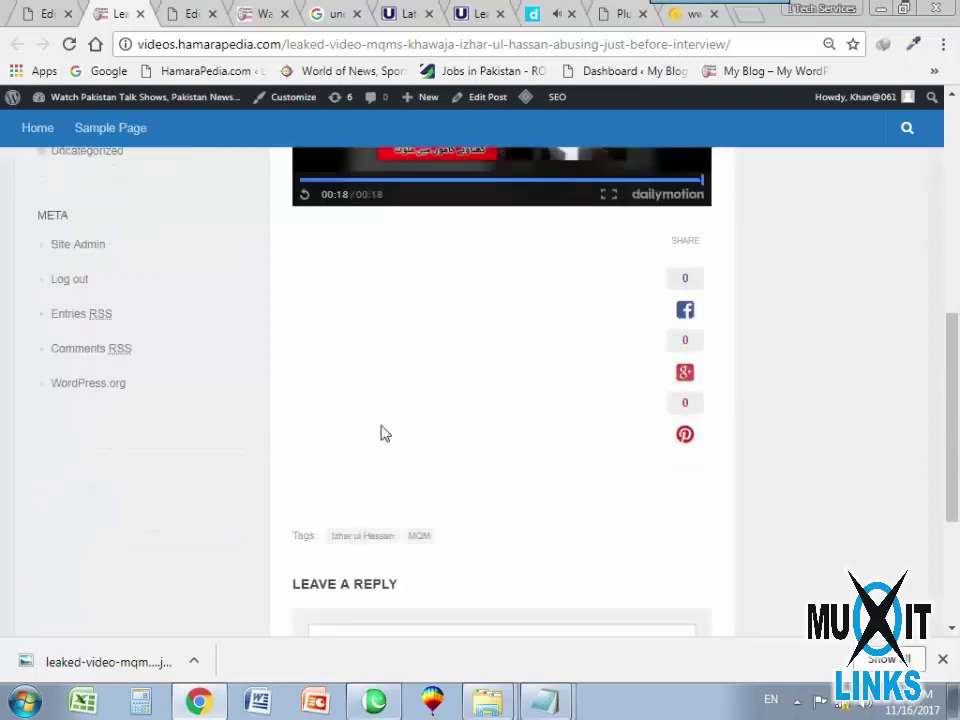
{"action": "scroll", "coordinate": [380, 433], "scroll_direction": "up", "scroll_amount": 5}
{"action": "scroll", "coordinate": [546, 426], "scroll_direction": "down", "scroll_amount": 3}
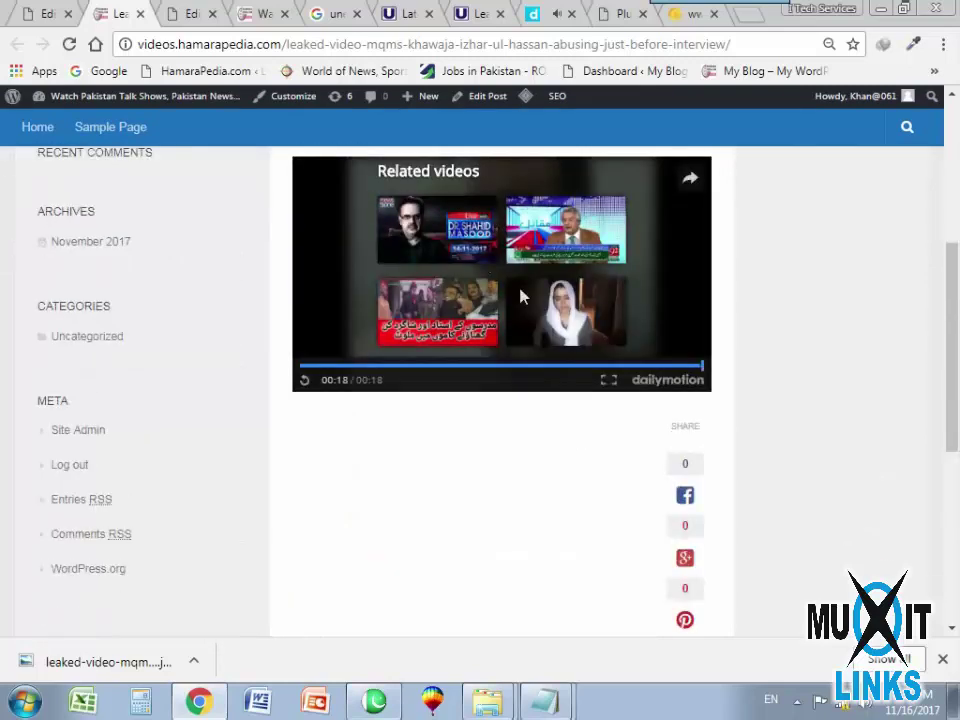
{"action": "scroll", "coordinate": [585, 399], "scroll_direction": "up", "scroll_amount": 3}
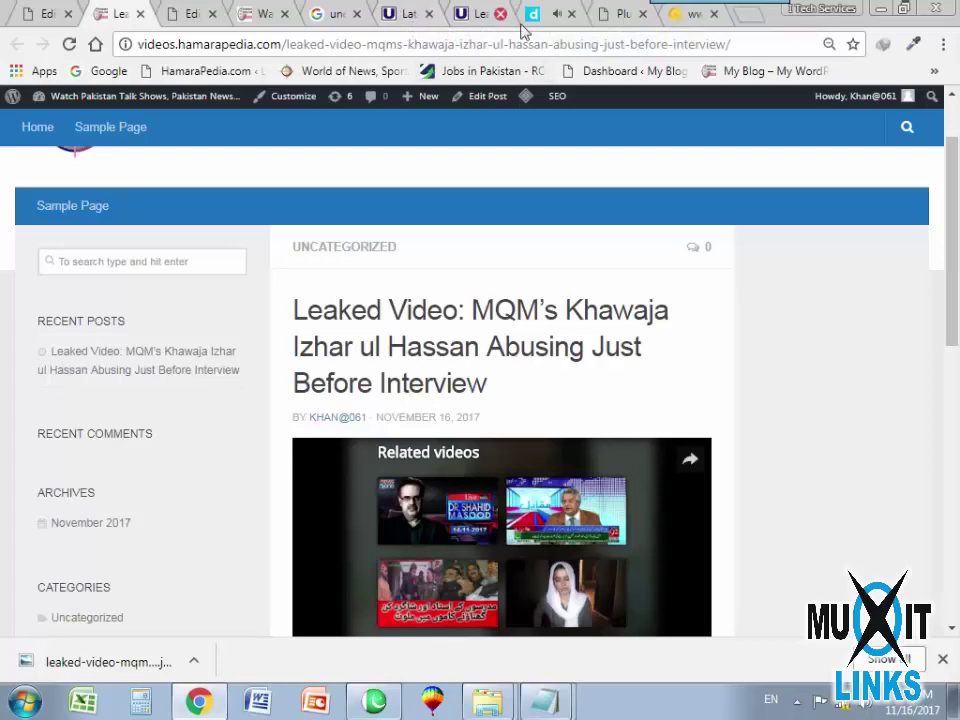
Return to the original unewstv.com post, compare its Dailymotion and Facebook embeds, and play the Facebook video.
{"action": "left_click", "coordinate": [471, 14]}
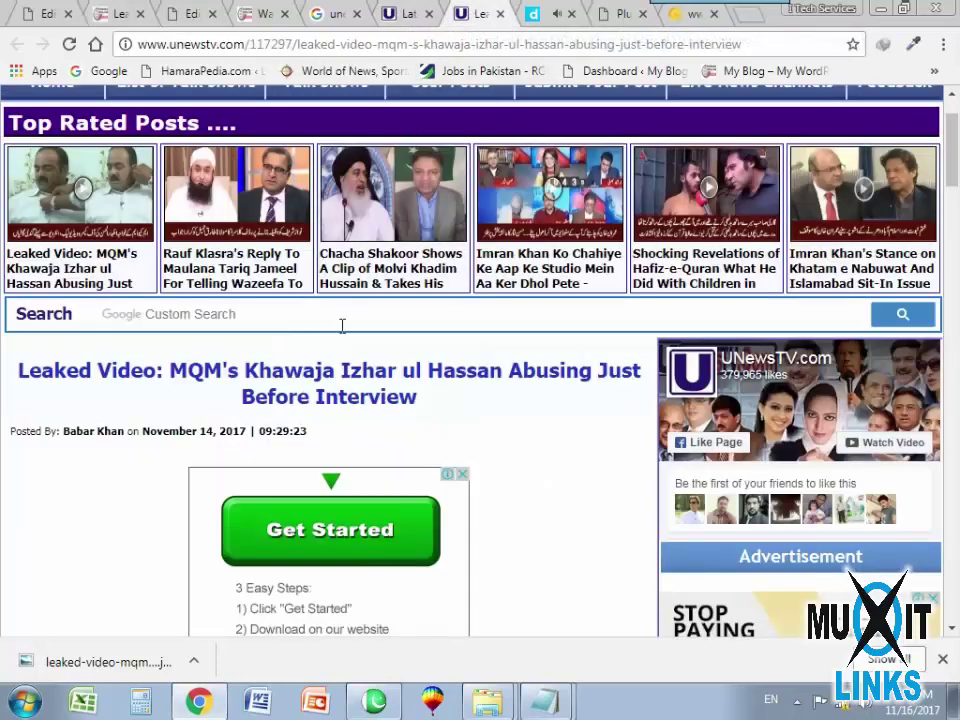
{"action": "scroll", "coordinate": [296, 317], "scroll_direction": "down", "scroll_amount": 4}
{"action": "scroll", "coordinate": [330, 455], "scroll_direction": "down", "scroll_amount": 2}
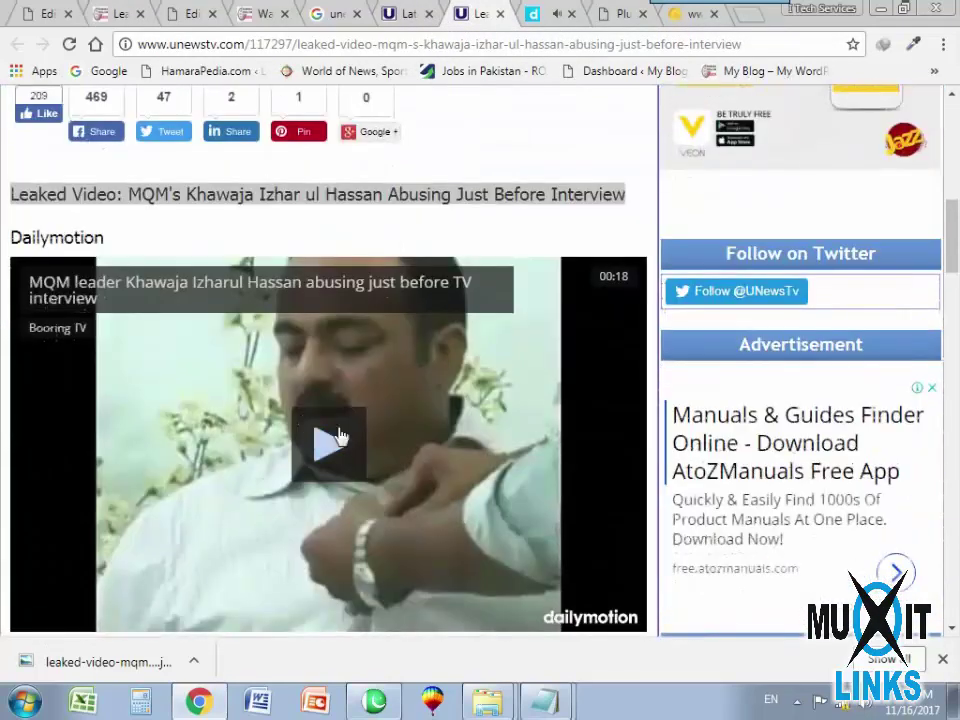
{"action": "scroll", "coordinate": [355, 420], "scroll_direction": "down", "scroll_amount": 6}
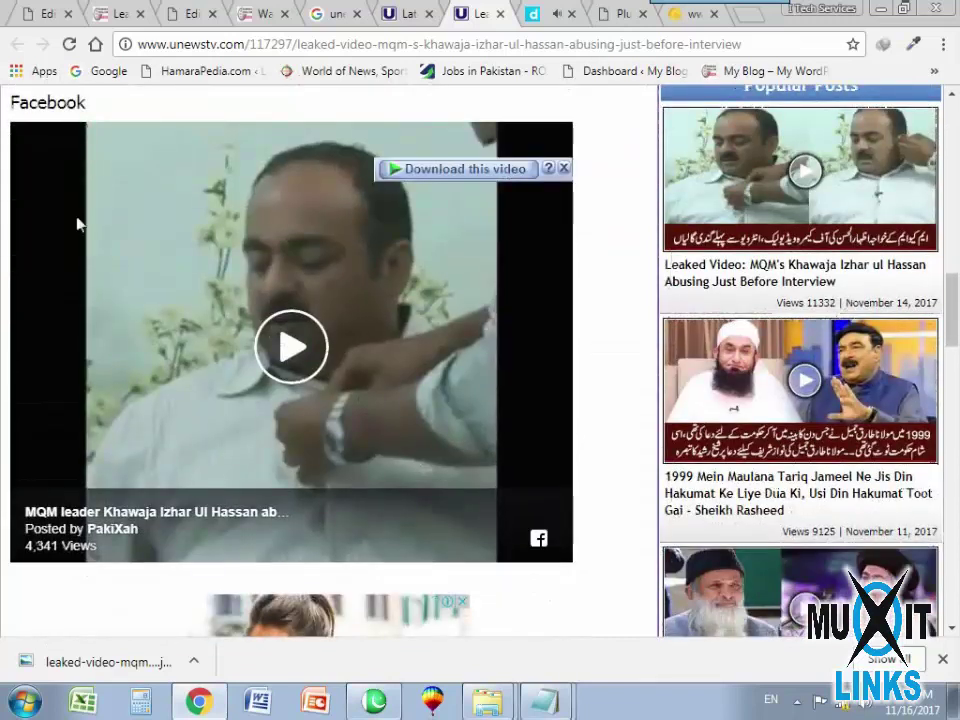
{"action": "scroll", "coordinate": [85, 240], "scroll_direction": "up", "scroll_amount": 1}
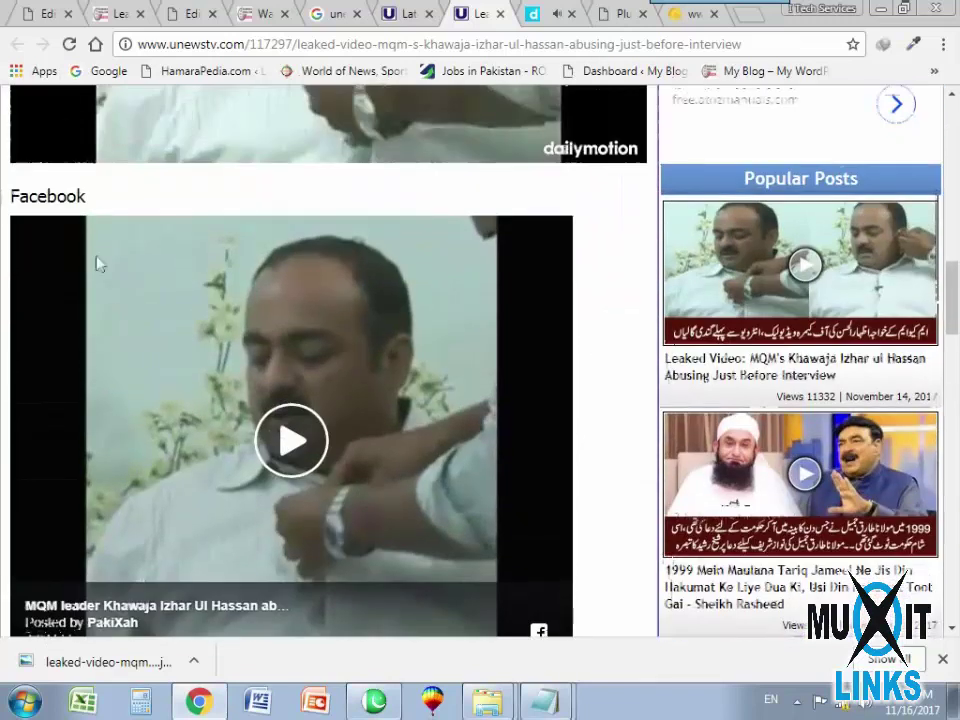
{"action": "left_click", "coordinate": [311, 454]}
{"action": "scroll", "coordinate": [503, 513], "scroll_direction": "down", "scroll_amount": 2}
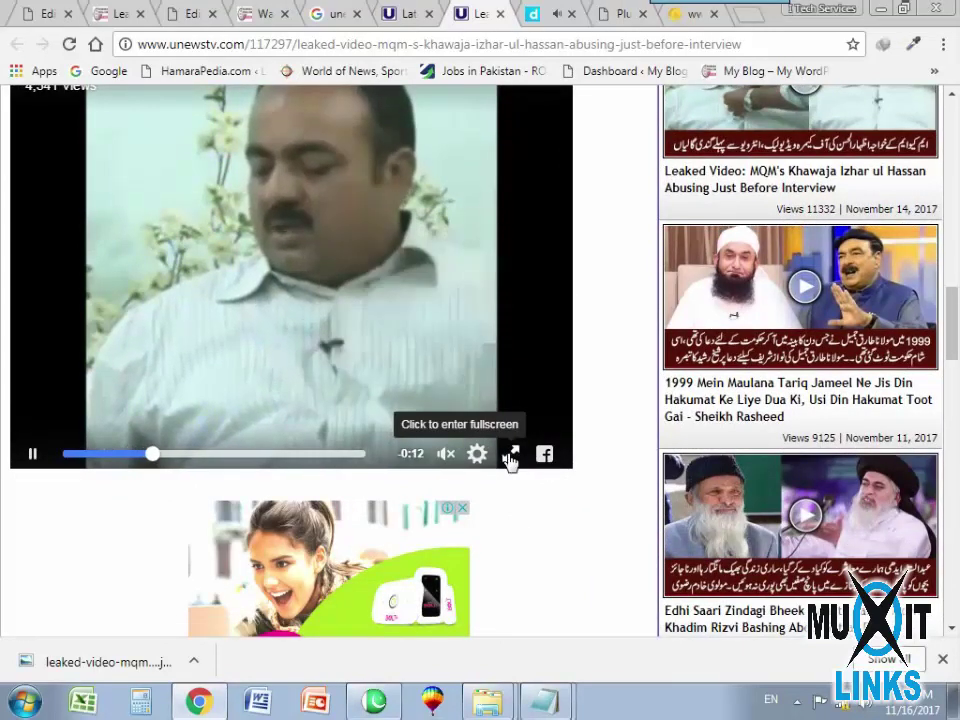
Open the embedded video on Facebook and copy its page URL.
{"action": "left_click", "coordinate": [545, 455]}
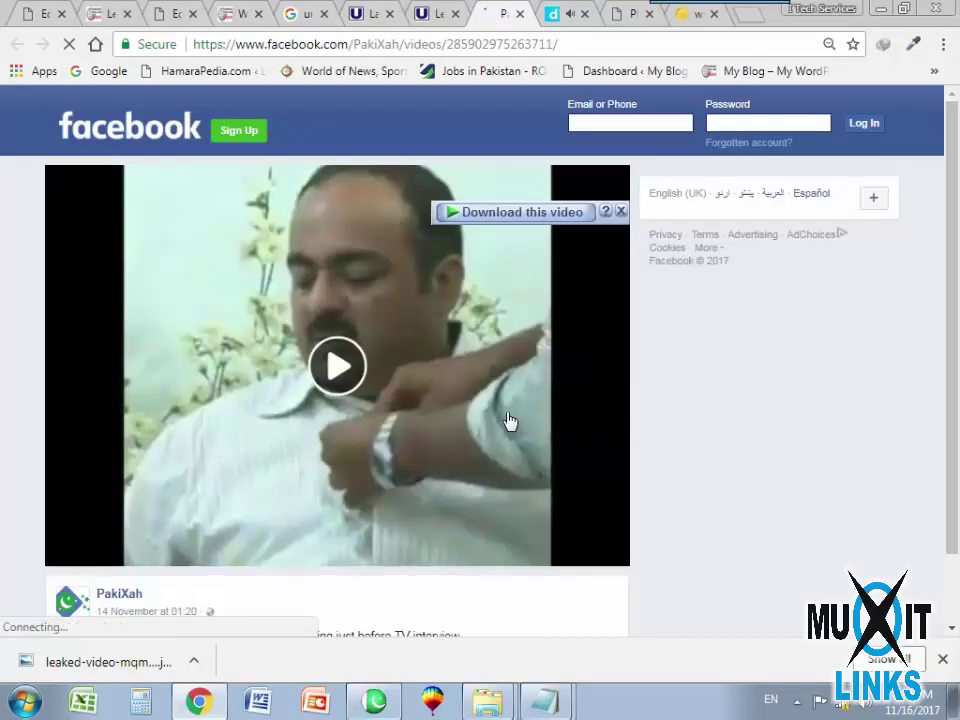
{"action": "left_click", "coordinate": [400, 45]}
{"action": "key", "text": "ctrl+c"}
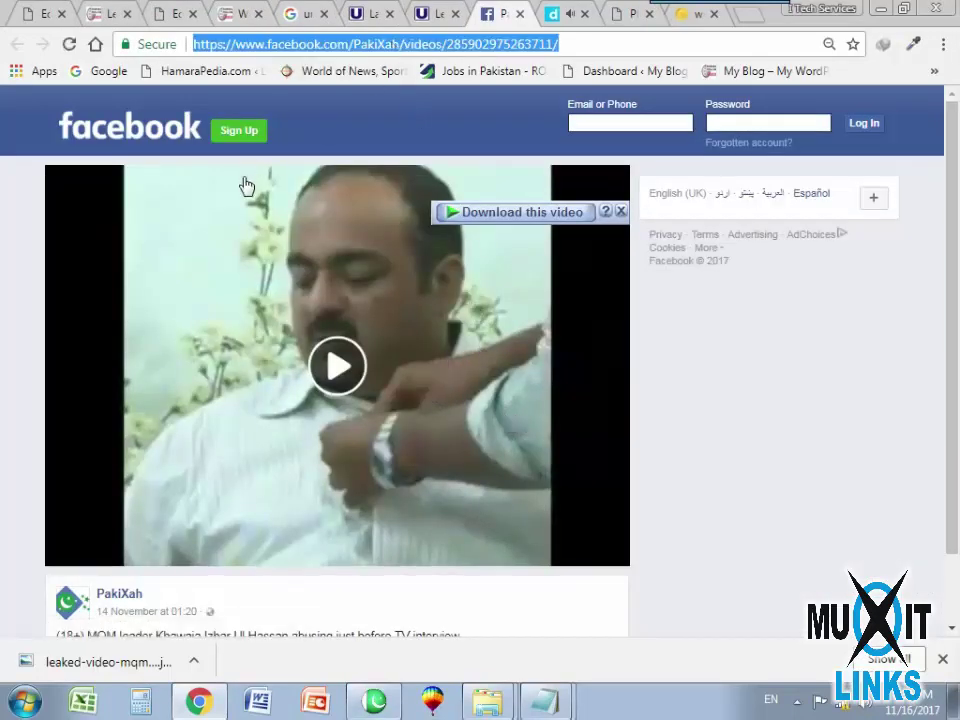
{"action": "scroll", "coordinate": [240, 287], "scroll_direction": "down", "scroll_amount": 1}
{"action": "scroll", "coordinate": [240, 285], "scroll_direction": "up", "scroll_amount": 1}
{"action": "scroll", "coordinate": [238, 284], "scroll_direction": "down", "scroll_amount": 1}
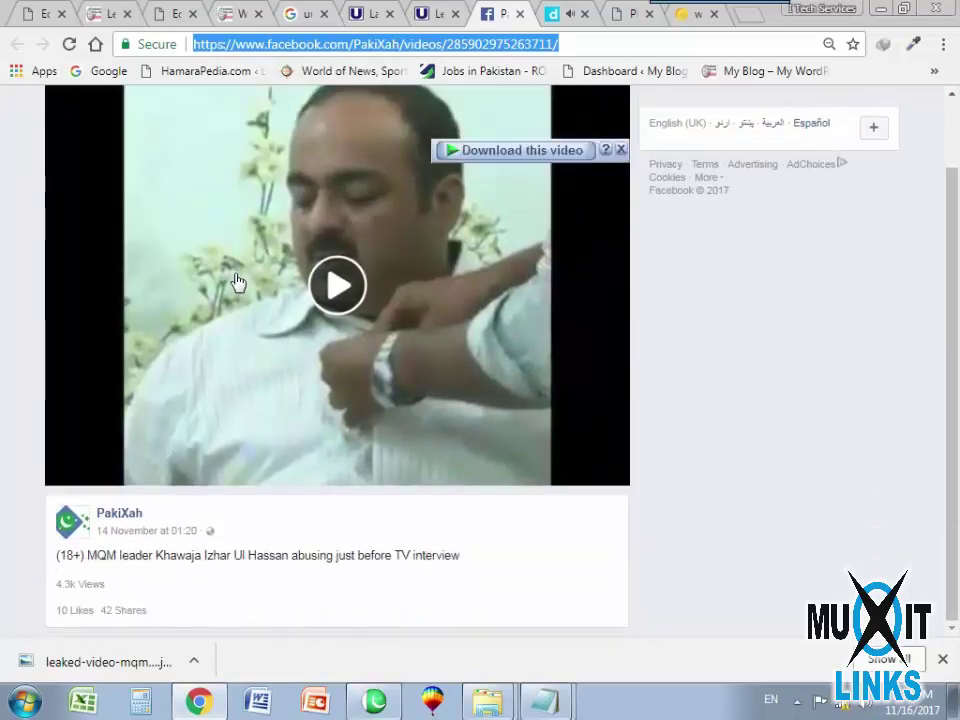
{"action": "scroll", "coordinate": [240, 280], "scroll_direction": "up", "scroll_amount": 1}
Look through the open site tabs, including the Home page editor, to find the leaked-video post's editor.
{"action": "left_click", "coordinate": [97, 14]}
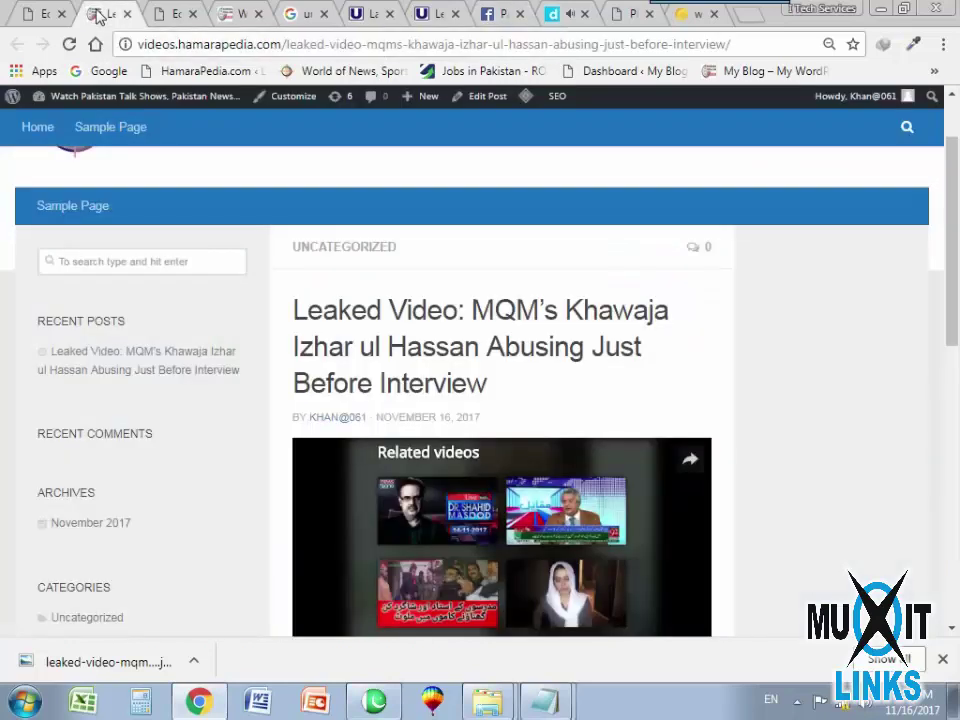
{"action": "left_click", "coordinate": [160, 14]}
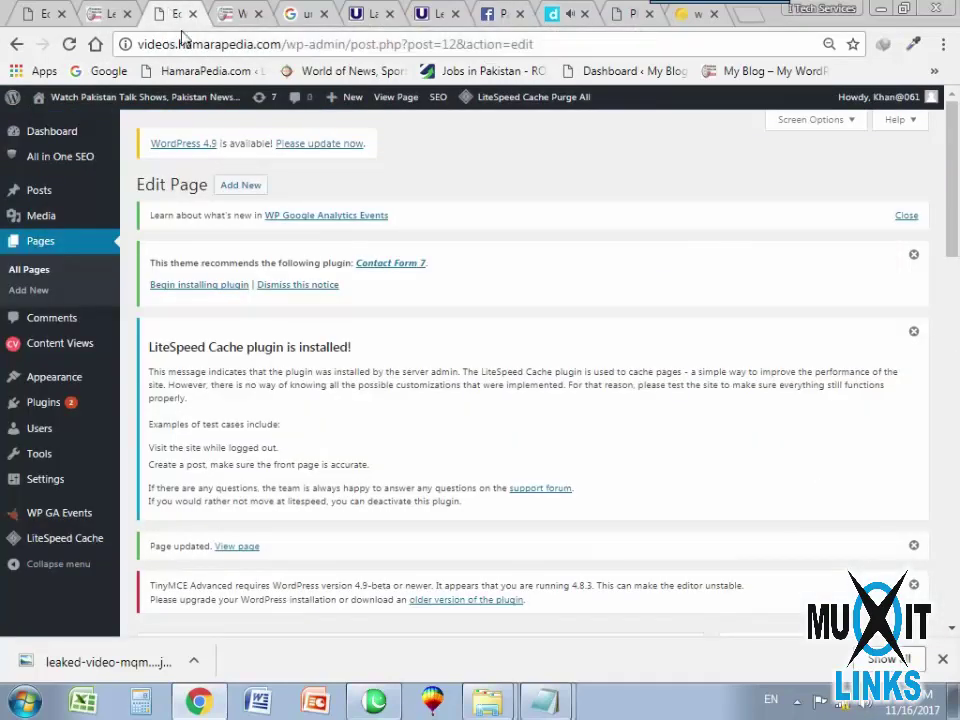
{"action": "scroll", "coordinate": [229, 354], "scroll_direction": "down", "scroll_amount": 5}
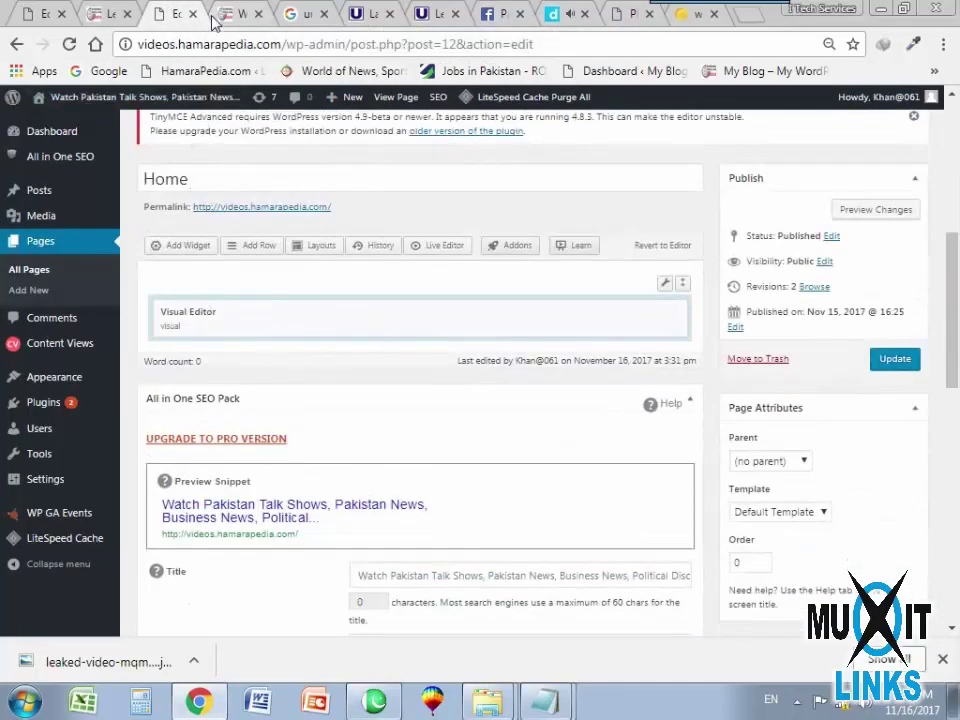
{"action": "scroll", "coordinate": [296, 426], "scroll_direction": "down", "scroll_amount": 4}
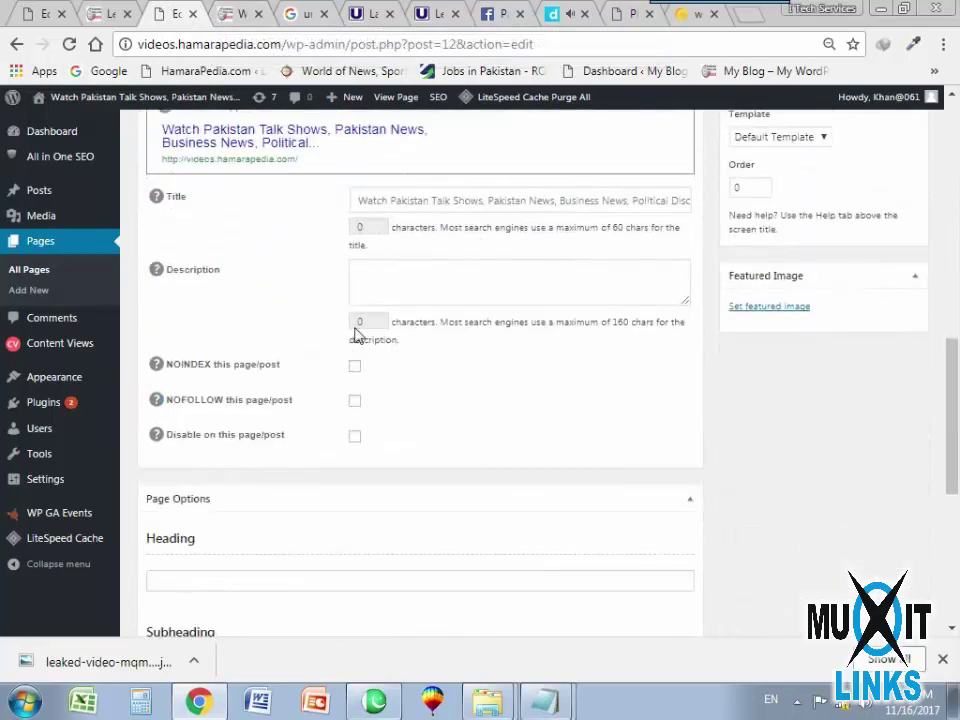
{"action": "scroll", "coordinate": [355, 335], "scroll_direction": "up", "scroll_amount": 4}
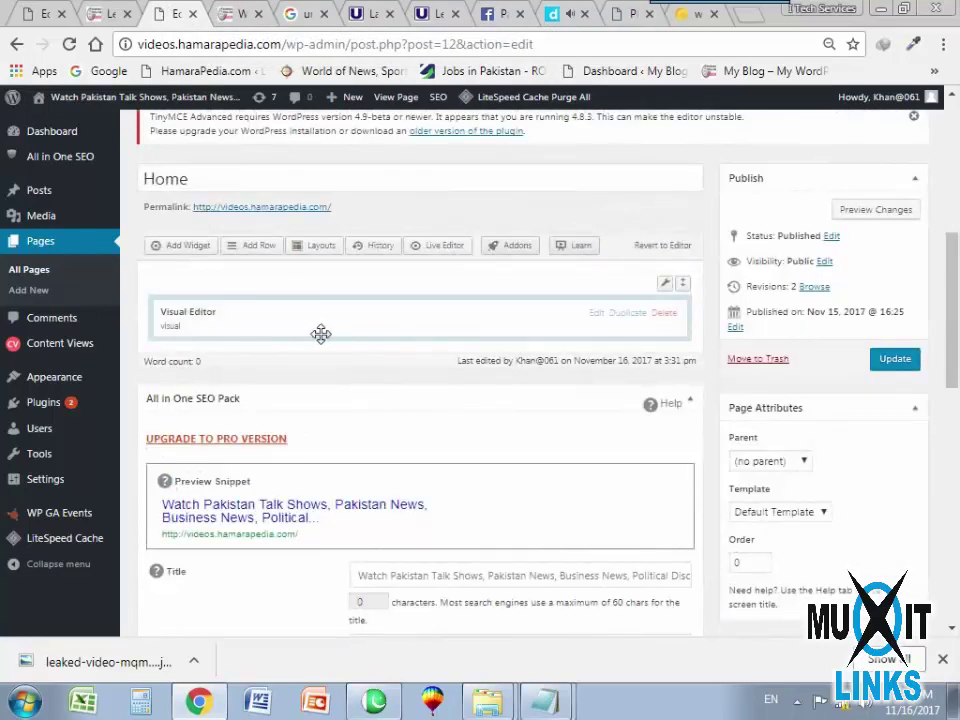
{"action": "left_click", "coordinate": [113, 13]}
{"action": "left_click", "coordinate": [232, 13]}
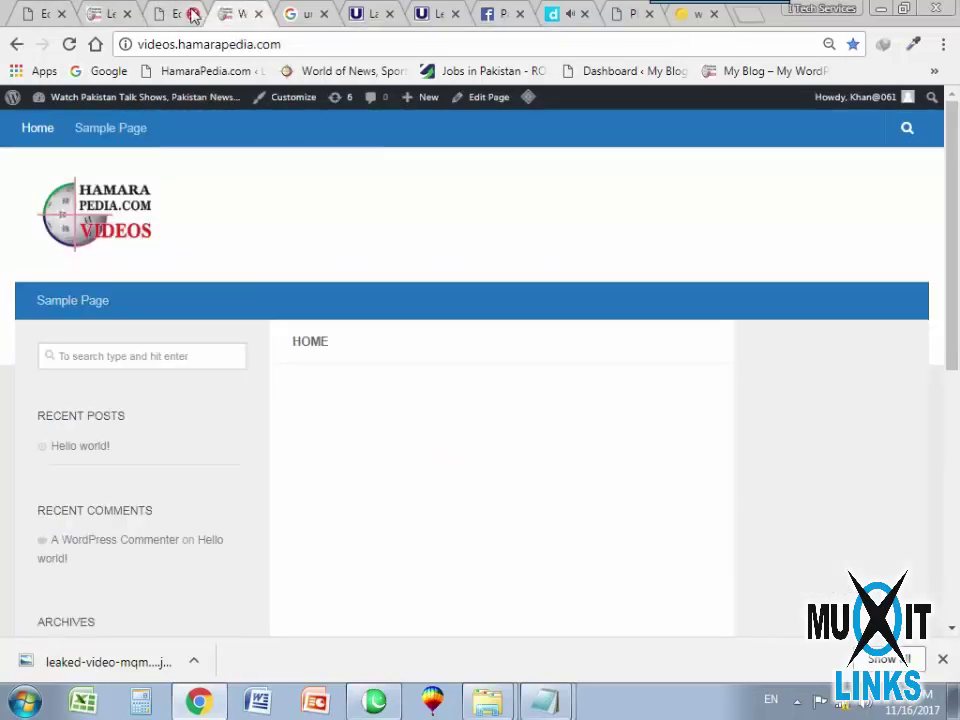
{"action": "left_click", "coordinate": [188, 14]}
{"action": "left_click", "coordinate": [43, 12]}
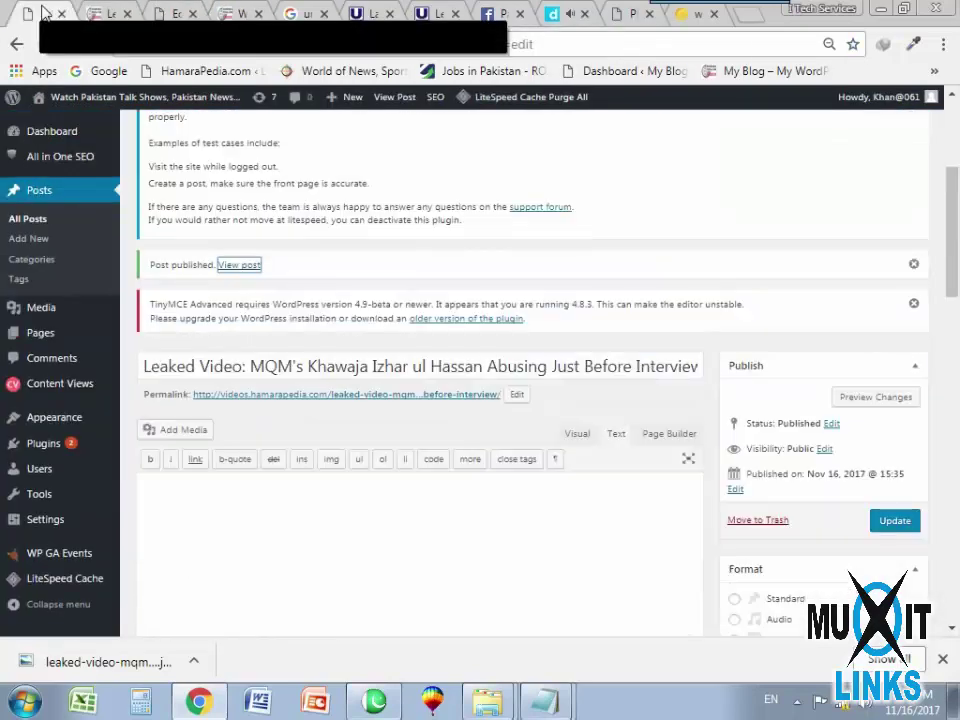
Paste the copied Facebook video URL into the post's empty content area in text mode and update the post.
{"action": "scroll", "coordinate": [240, 441], "scroll_direction": "down", "scroll_amount": 4}
{"action": "scroll", "coordinate": [303, 402], "scroll_direction": "up", "scroll_amount": 3}
{"action": "left_click", "coordinate": [202, 420]}
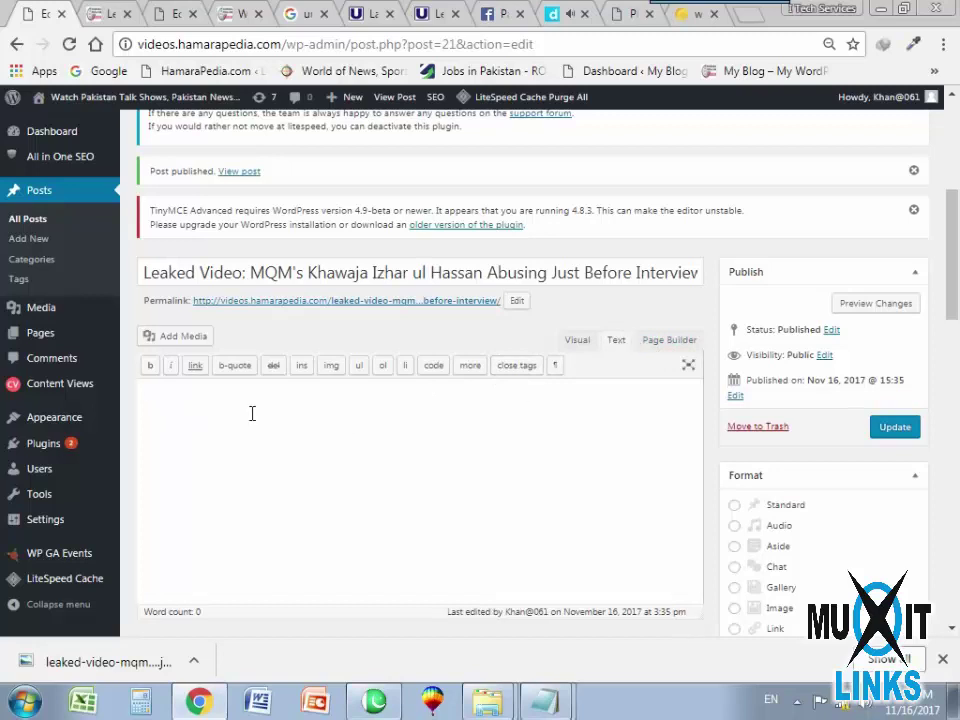
{"action": "key", "text": "ctrl+v"}
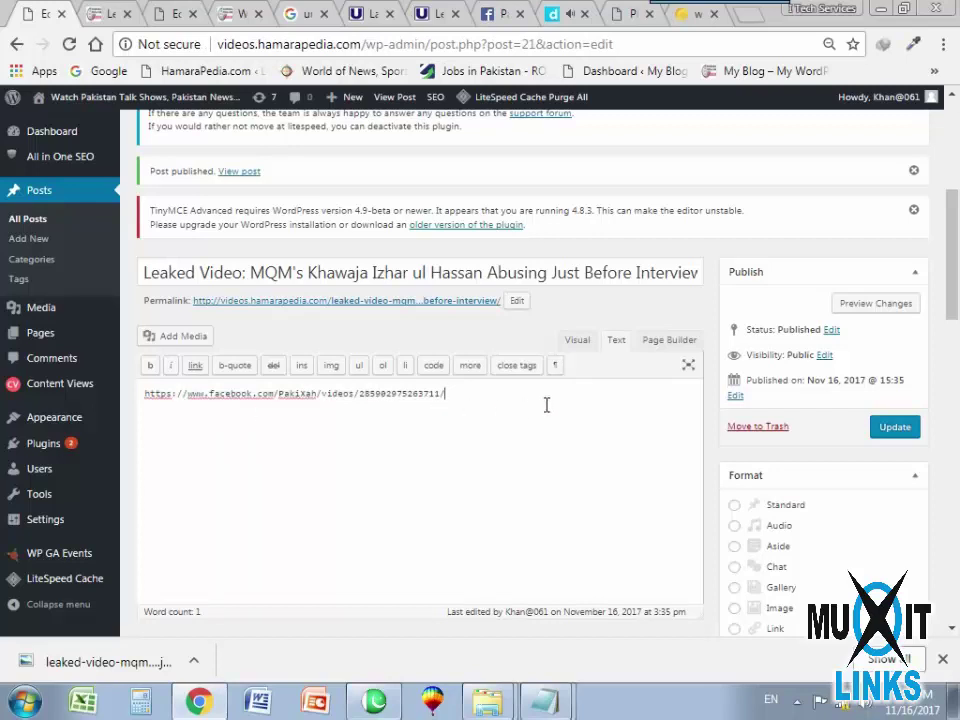
{"action": "left_click", "coordinate": [898, 430]}
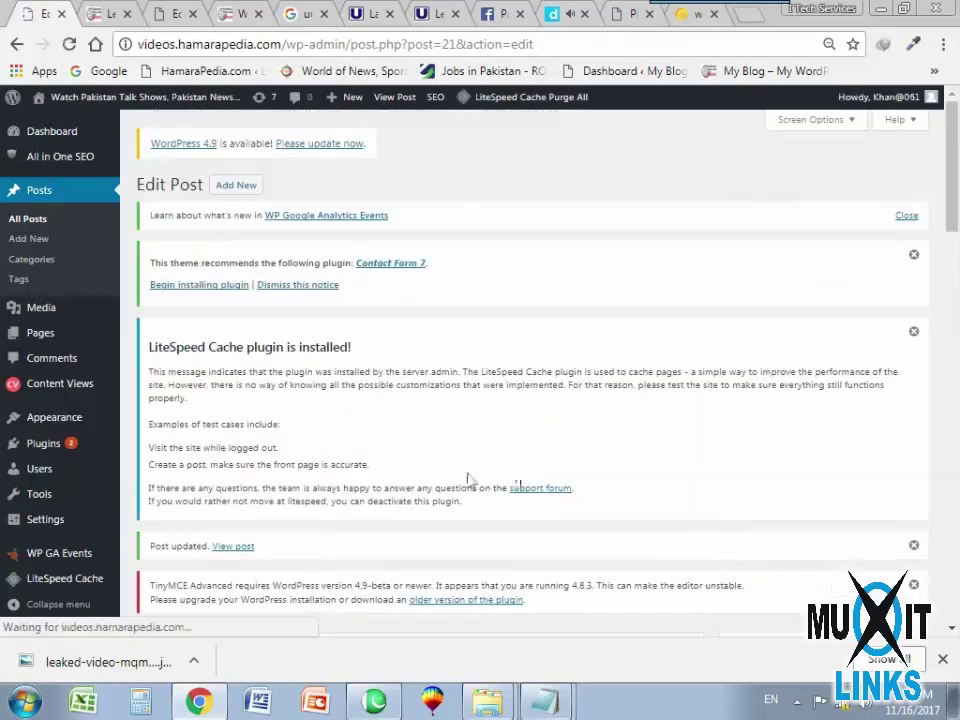
Preview the embedded Facebook video in the post's visual editor.
{"action": "scroll", "coordinate": [409, 465], "scroll_direction": "down", "scroll_amount": 1}
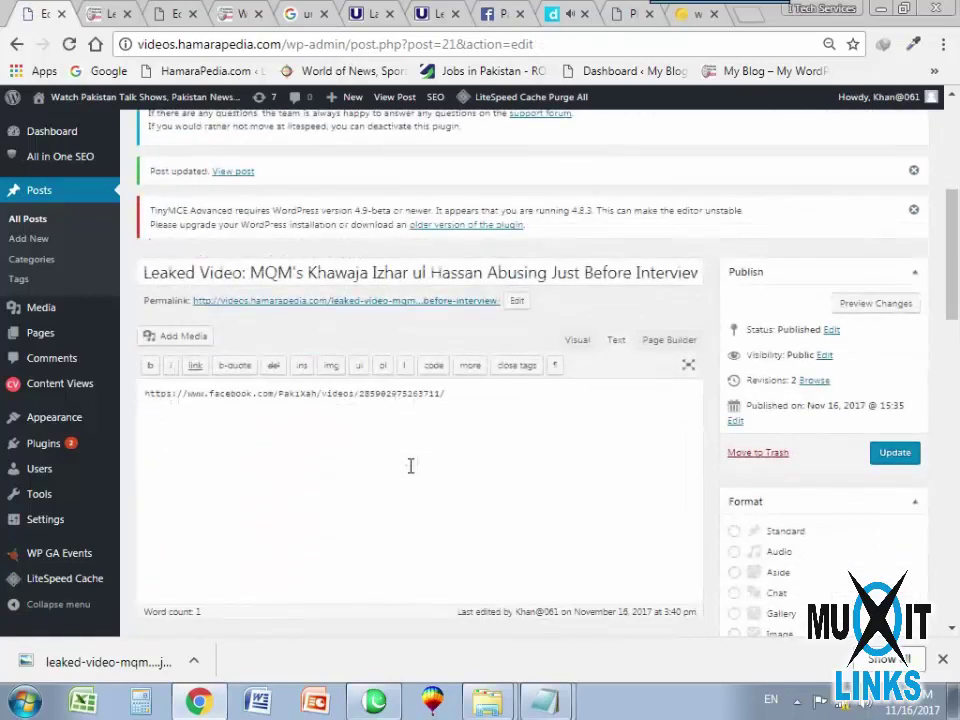
{"action": "left_click", "coordinate": [577, 342]}
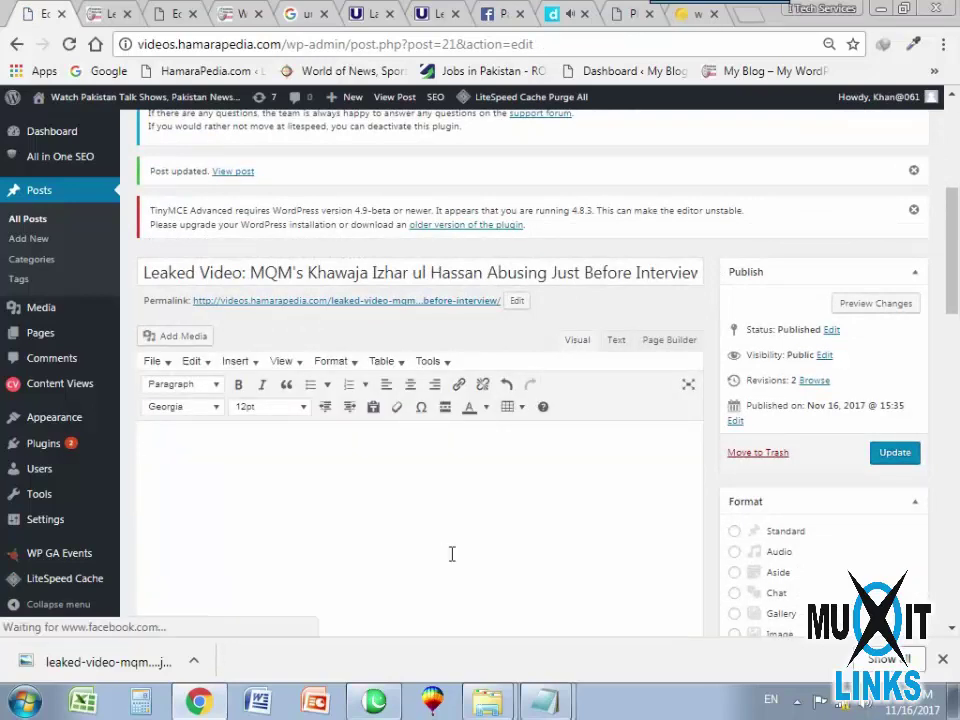
{"action": "scroll", "coordinate": [343, 480], "scroll_direction": "down", "scroll_amount": 2}
{"action": "scroll", "coordinate": [315, 478], "scroll_direction": "up", "scroll_amount": 2}
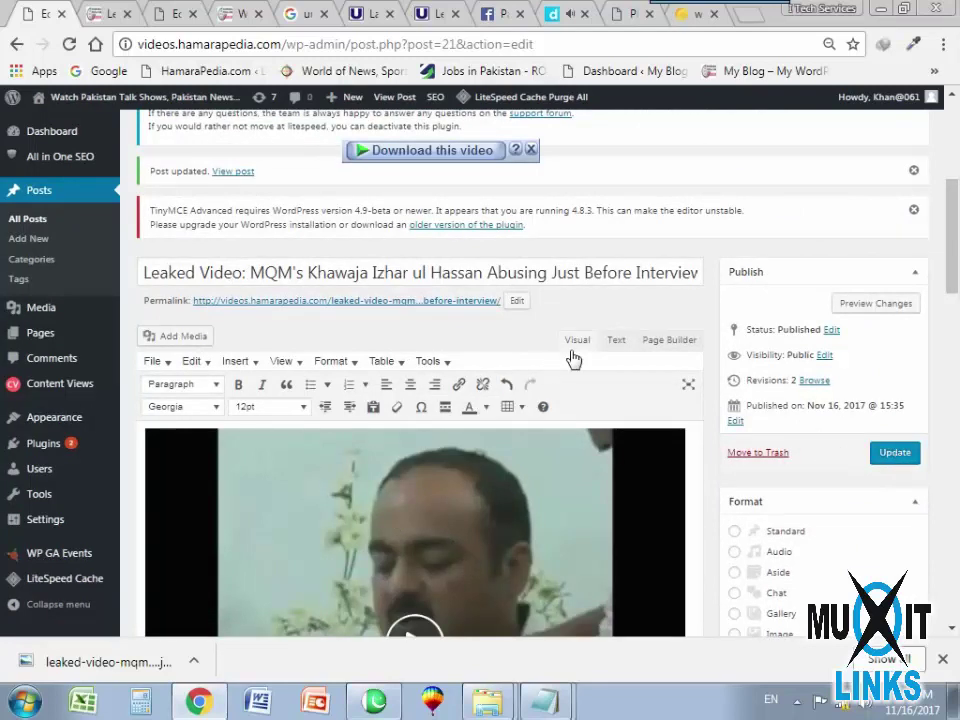
Insert a line reading "Facebook" above the video URL in the post's text-mode content.
{"action": "left_click", "coordinate": [616, 341]}
{"action": "left_click_drag", "start_coordinate": [152, 404], "coordinate": [182, 401]}
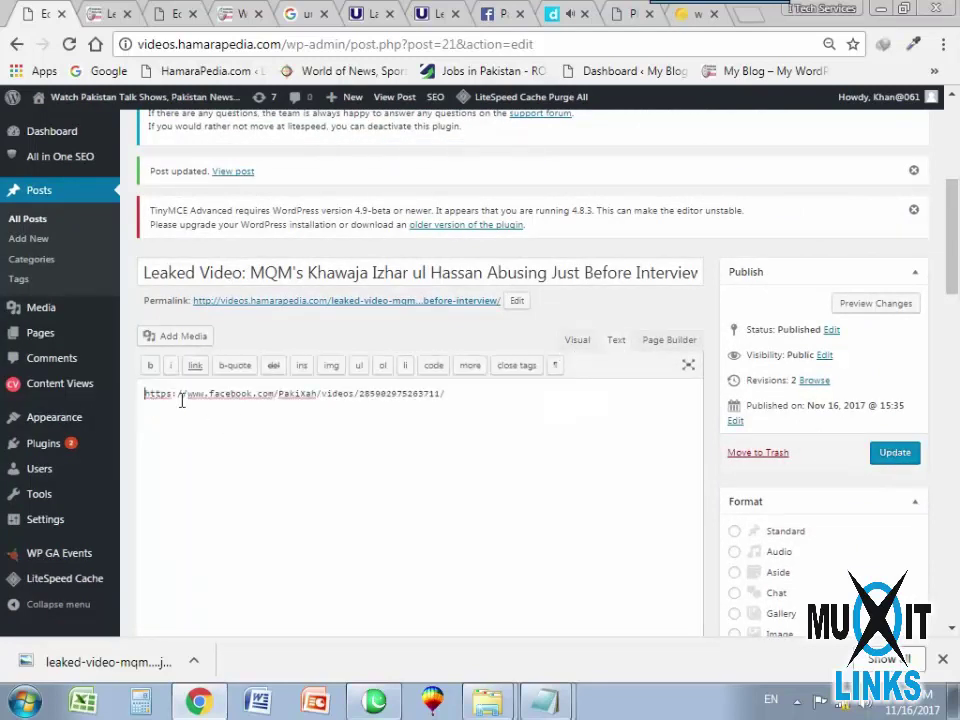
{"action": "key", "text": "Return"}
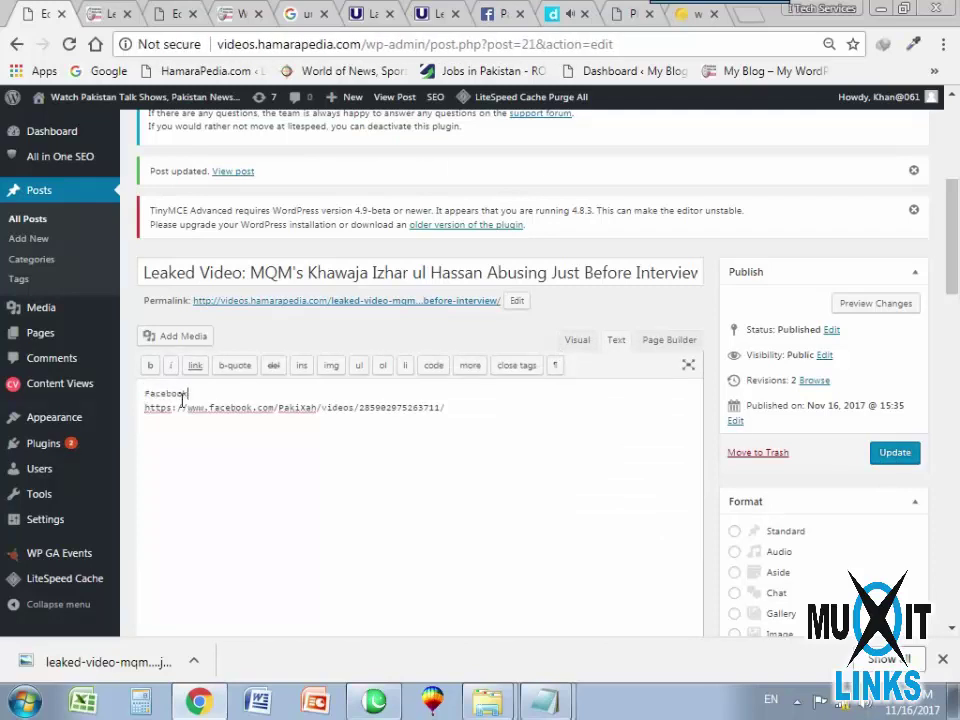
{"action": "key", "text": "shift+Home"}
{"action": "left_click", "coordinate": [515, 372]}
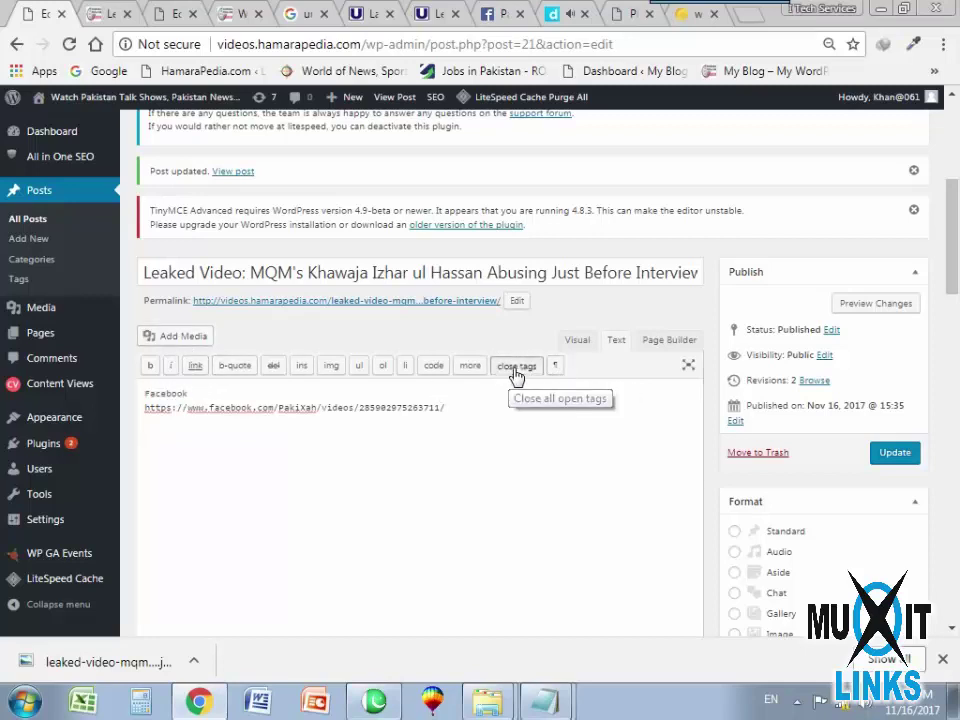
{"action": "left_click", "coordinate": [201, 418]}
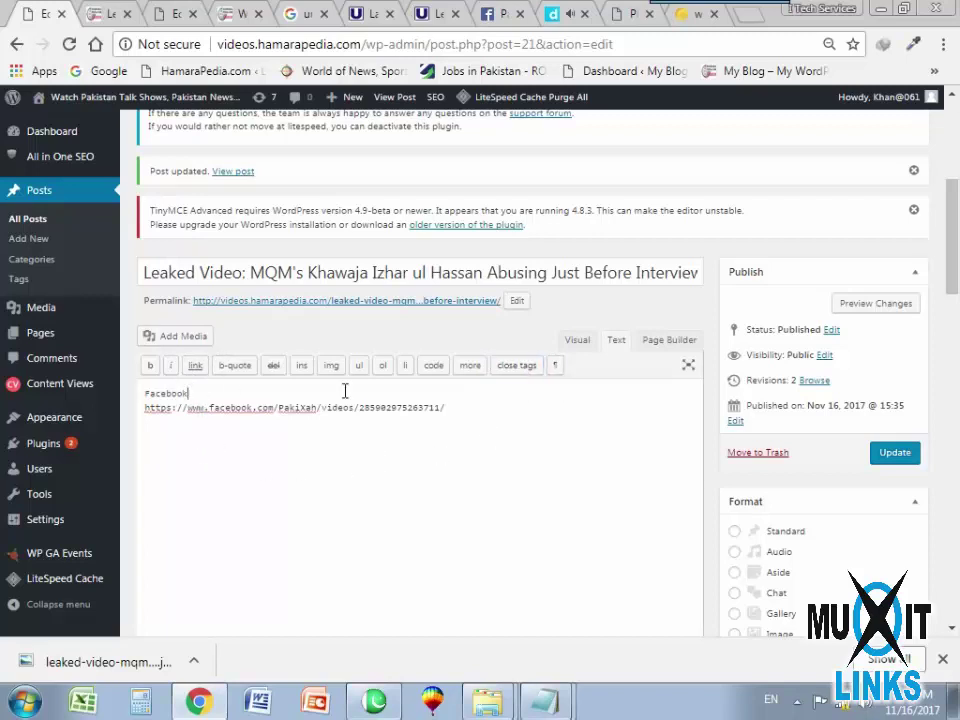
{"action": "left_click", "coordinate": [688, 366]}
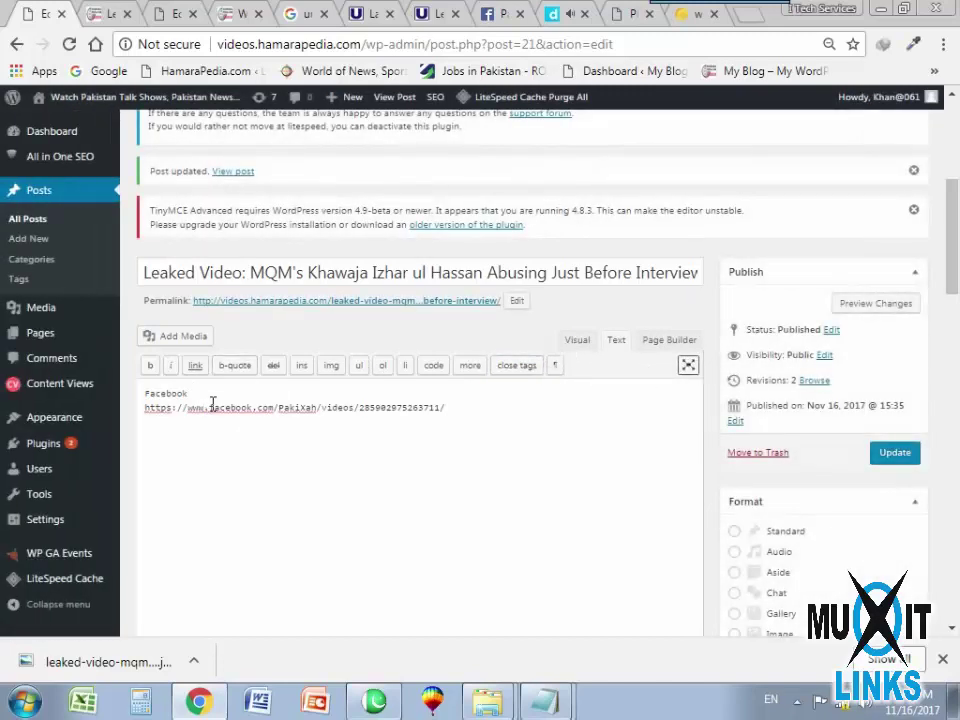
Make the "Facebook" line above the video URL bold in the visual editor.
{"action": "left_click", "coordinate": [588, 342]}
{"action": "left_click_drag", "start_coordinate": [214, 453], "coordinate": [148, 457]}
{"action": "left_click", "coordinate": [239, 386]}
{"action": "left_click", "coordinate": [539, 472]}
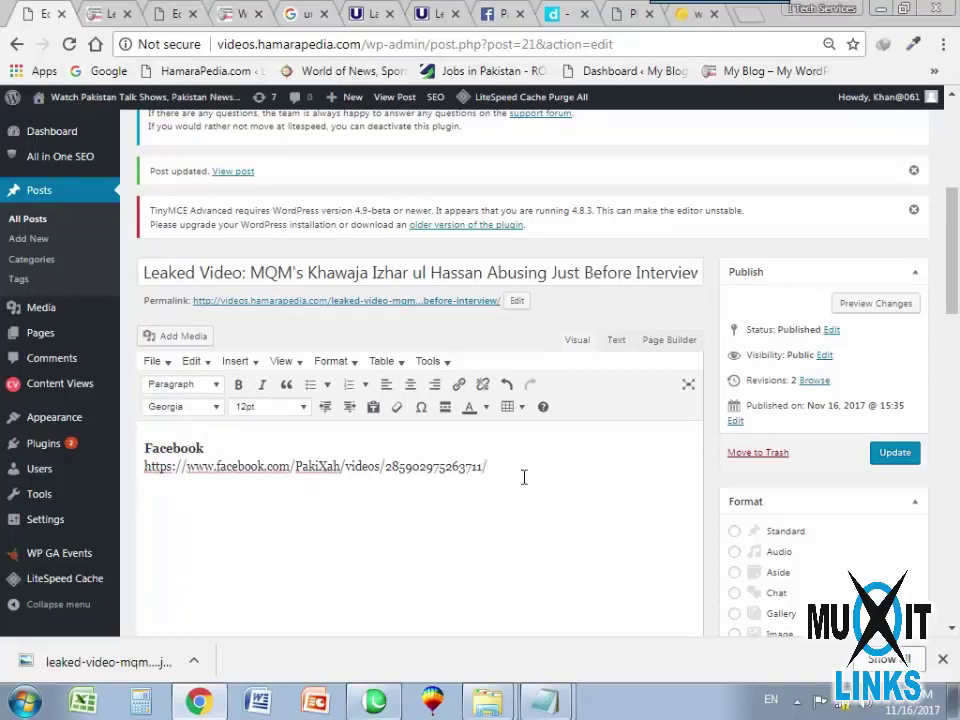
Remove the Facebook video URL from the visual editor, paste it back below the heading in text mode, and update the post.
{"action": "scroll", "coordinate": [420, 510], "scroll_direction": "down", "scroll_amount": 5}
{"action": "scroll", "coordinate": [396, 497], "scroll_direction": "up", "scroll_amount": 4}
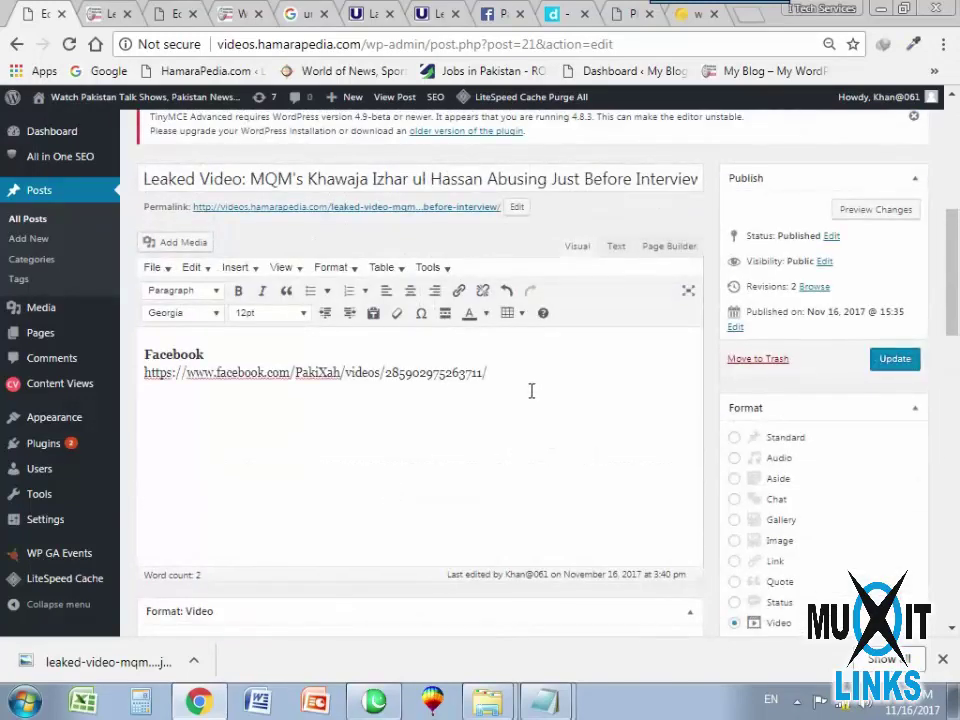
{"action": "key", "text": "shift+Home"}
{"action": "key", "text": "ctrl+c"}
{"action": "key", "text": "BackSpace"}
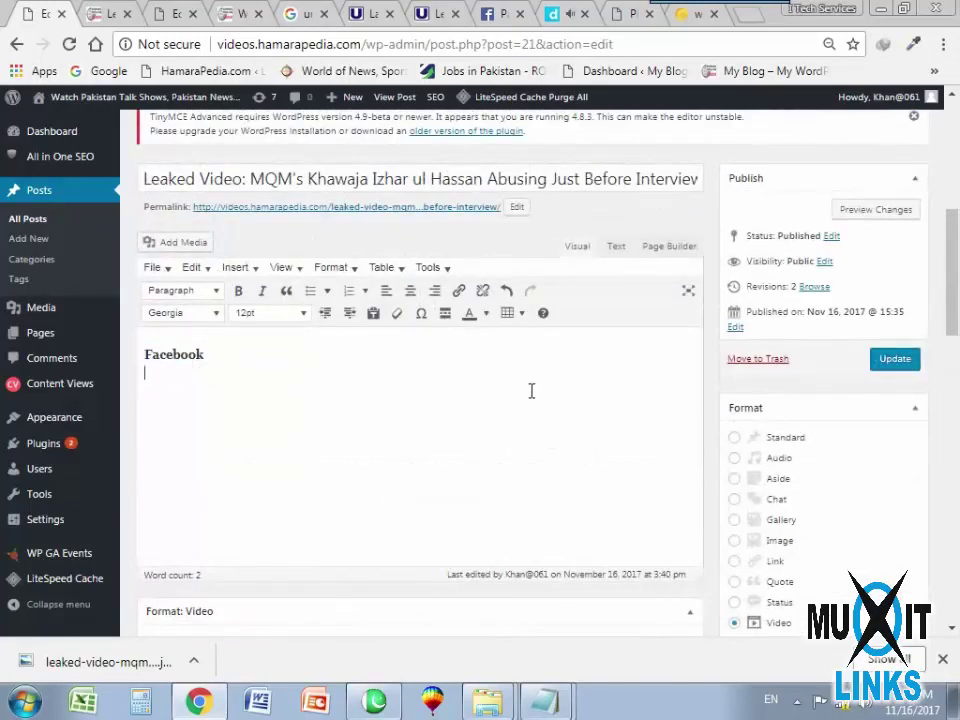
{"action": "left_click", "coordinate": [615, 246]}
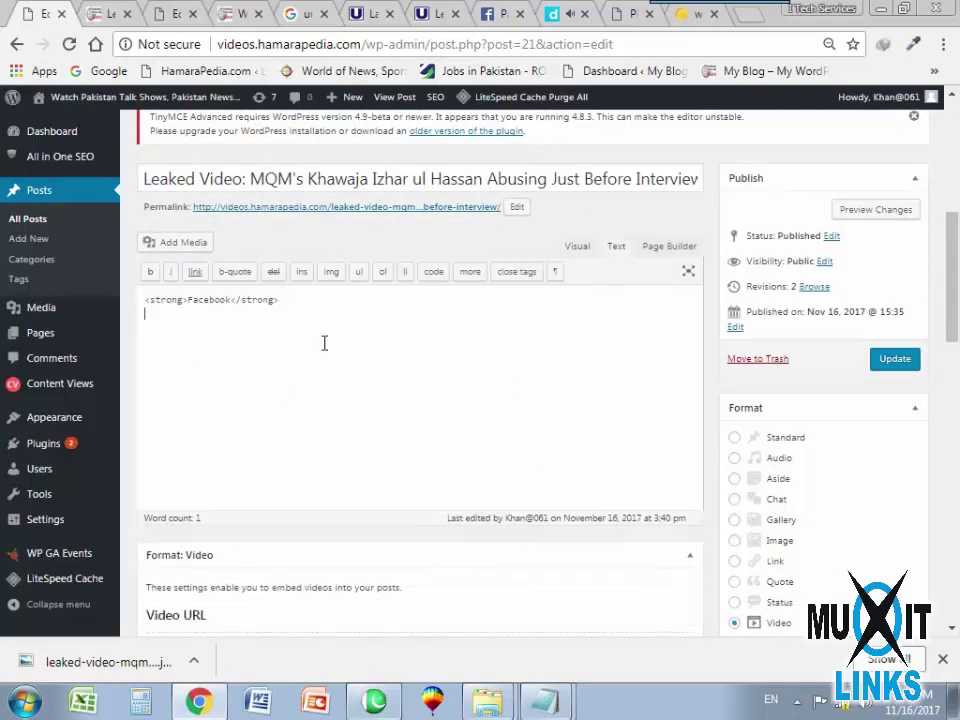
{"action": "key", "text": "ctrl+v"}
{"action": "left_click", "coordinate": [895, 358]}
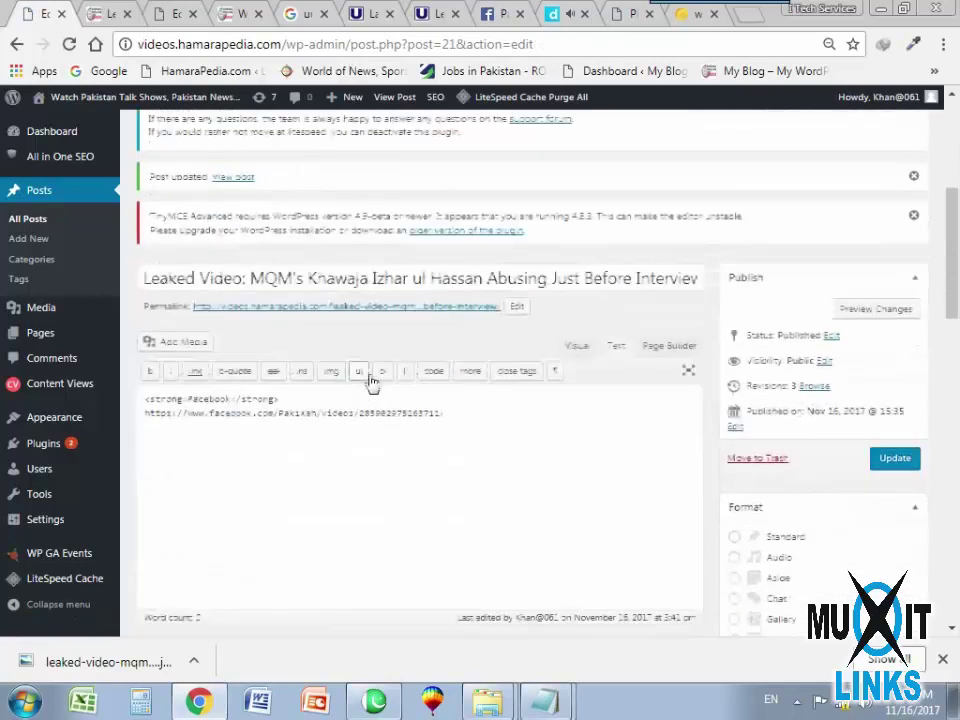
Switch the post content to the visual editor and update the post.
{"action": "scroll", "coordinate": [440, 385], "scroll_direction": "down", "scroll_amount": 3}
{"action": "scroll", "coordinate": [433, 350], "scroll_direction": "up", "scroll_amount": 3}
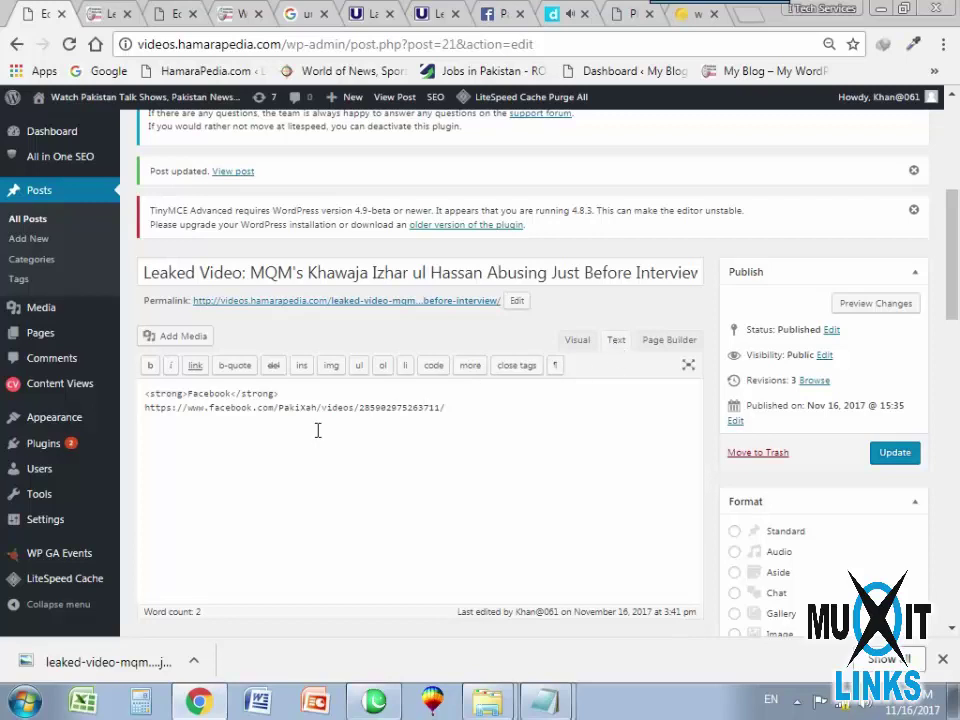
{"action": "left_click", "coordinate": [578, 342]}
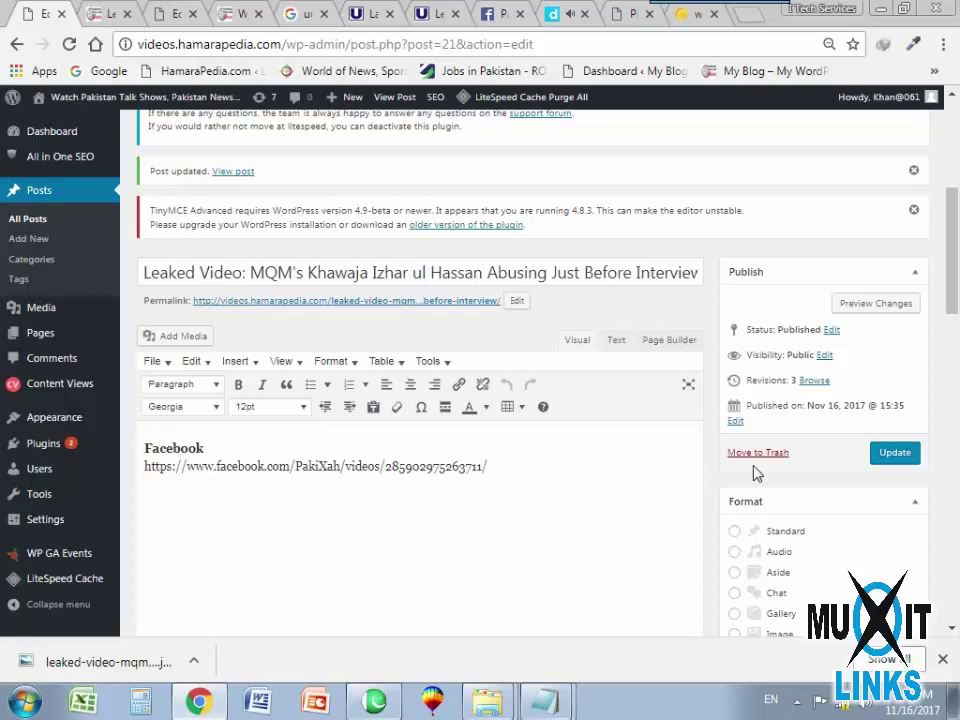
{"action": "left_click", "coordinate": [895, 452]}
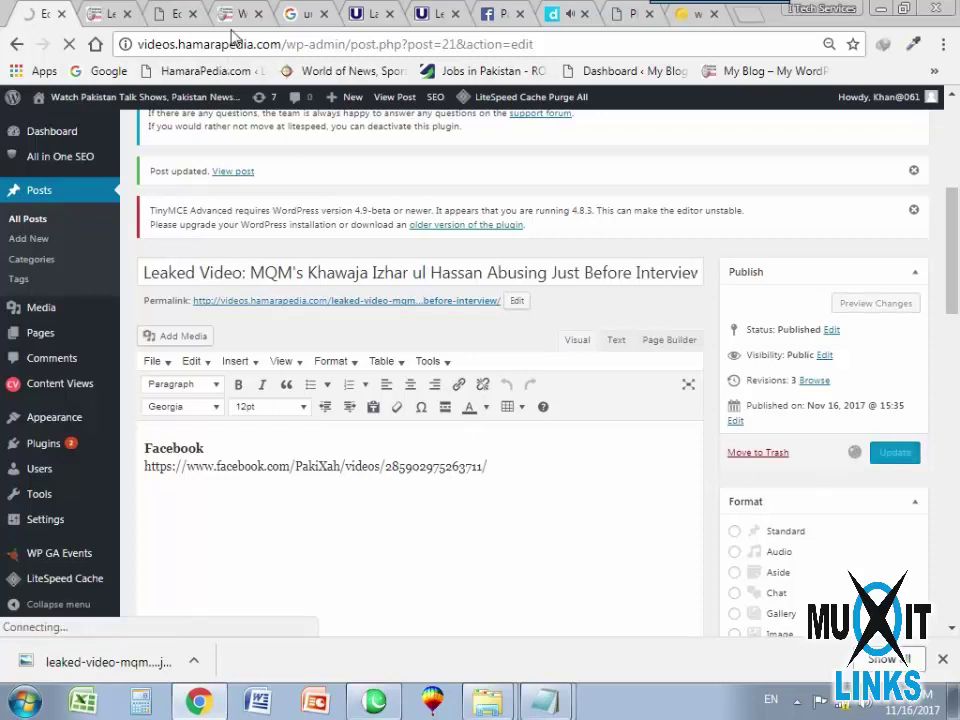
Reload the published post and check the Dailymotion video and the Facebook video embedded below it.
{"action": "left_click", "coordinate": [100, 13]}
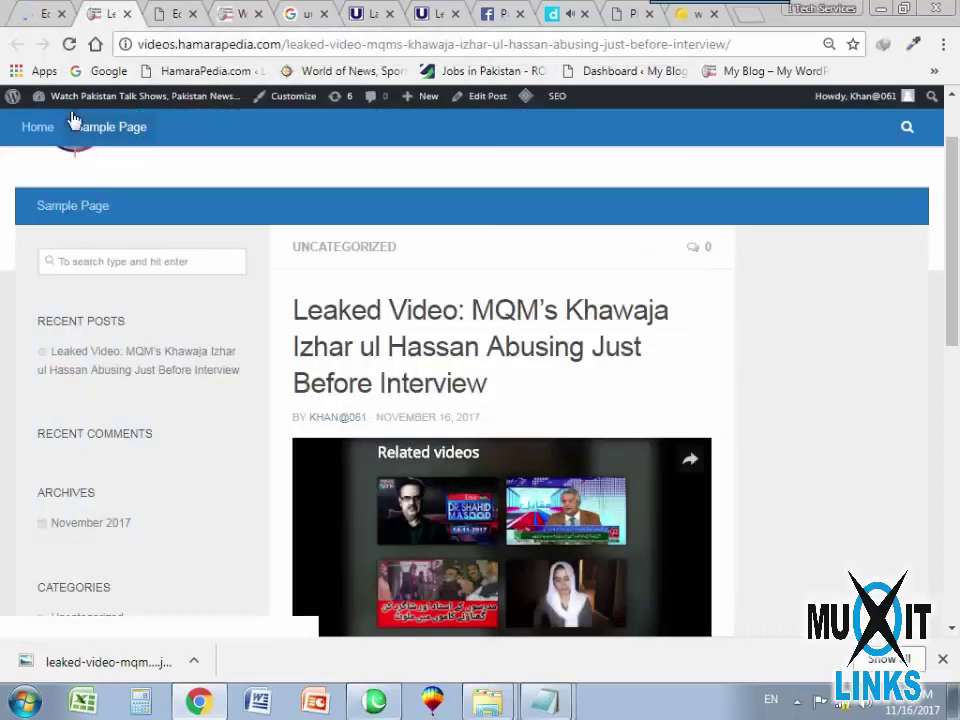
{"action": "left_click", "coordinate": [69, 44]}
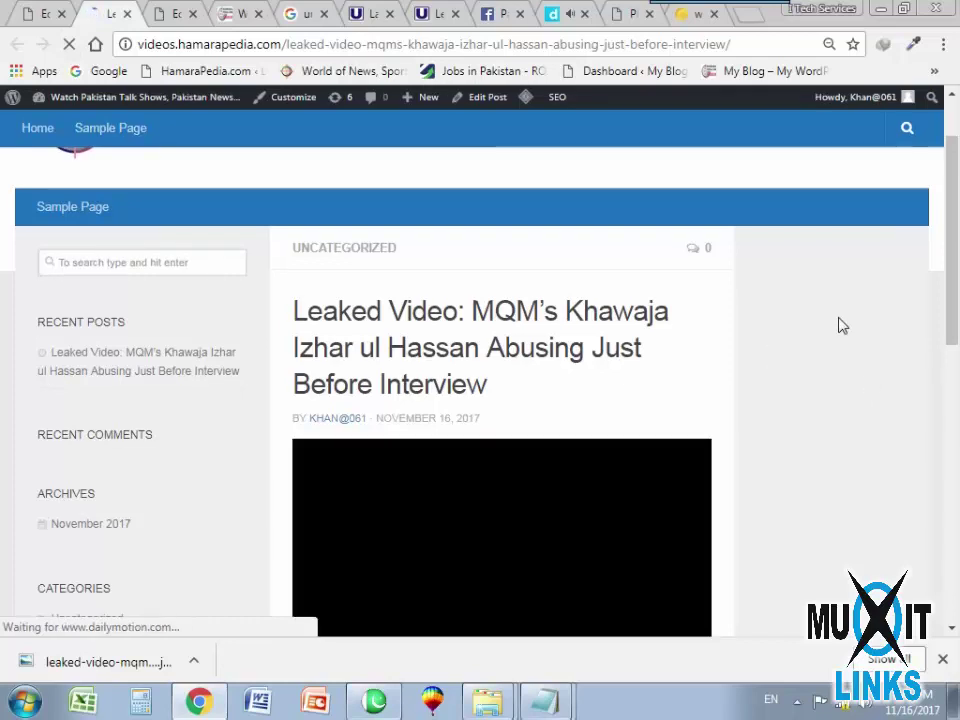
{"action": "scroll", "coordinate": [820, 372], "scroll_direction": "down", "scroll_amount": 2}
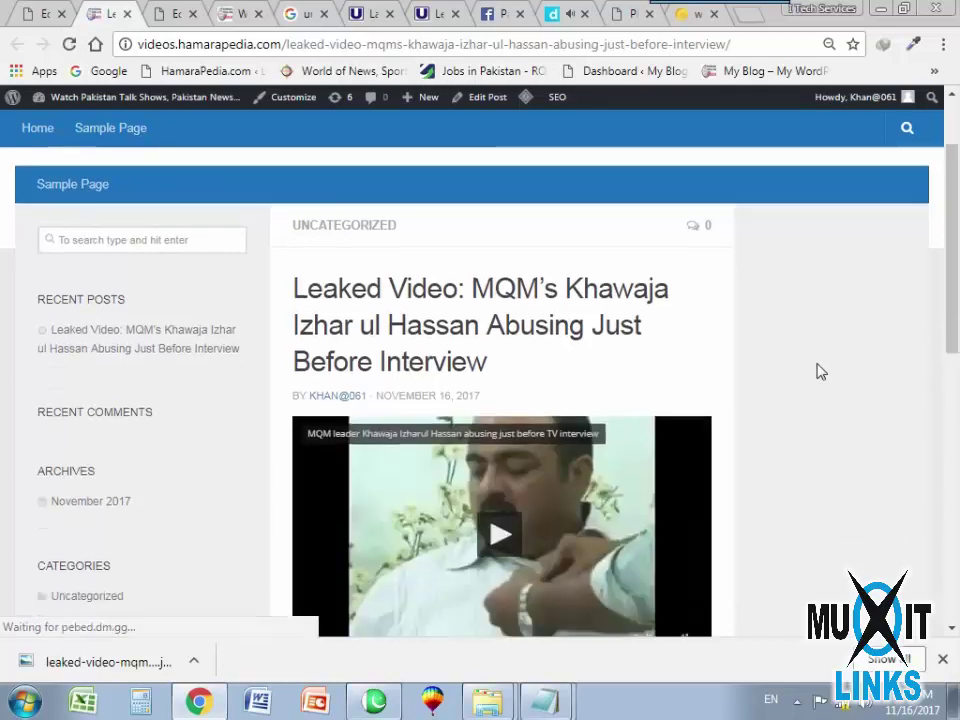
{"action": "scroll", "coordinate": [815, 372], "scroll_direction": "down", "scroll_amount": 4}
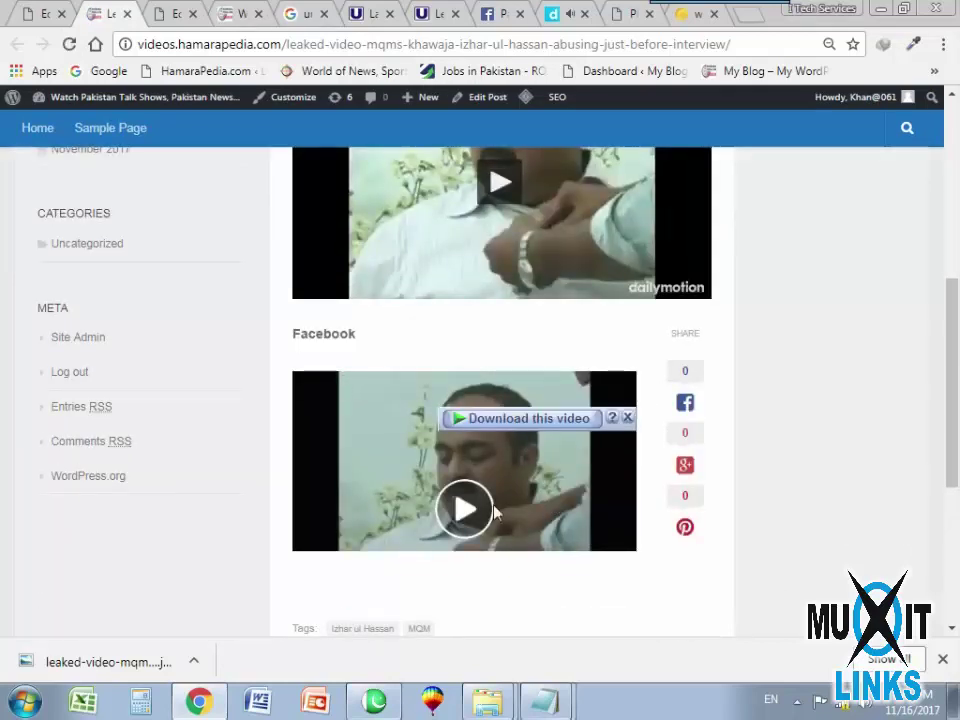
{"action": "scroll", "coordinate": [548, 513], "scroll_direction": "up", "scroll_amount": 5}
{"action": "scroll", "coordinate": [548, 519], "scroll_direction": "down", "scroll_amount": 2}
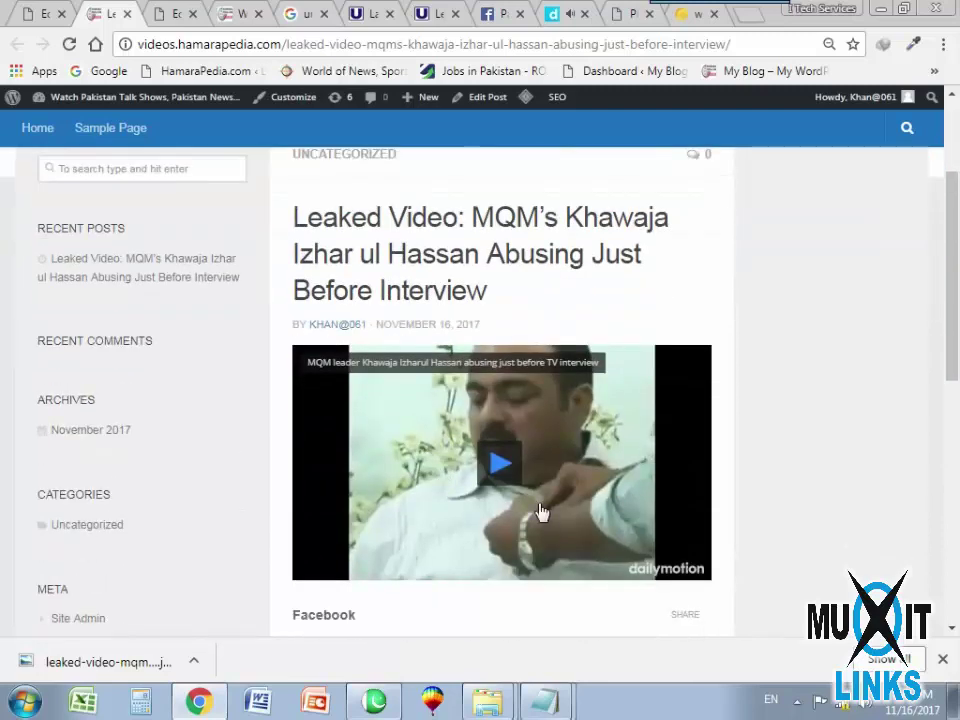
Compare the result with the Dailymotion and Facebook video sections of the original post on unewstv.com.
{"action": "left_click", "coordinate": [440, 13]}
{"action": "scroll", "coordinate": [265, 368], "scroll_direction": "up", "scroll_amount": 5}
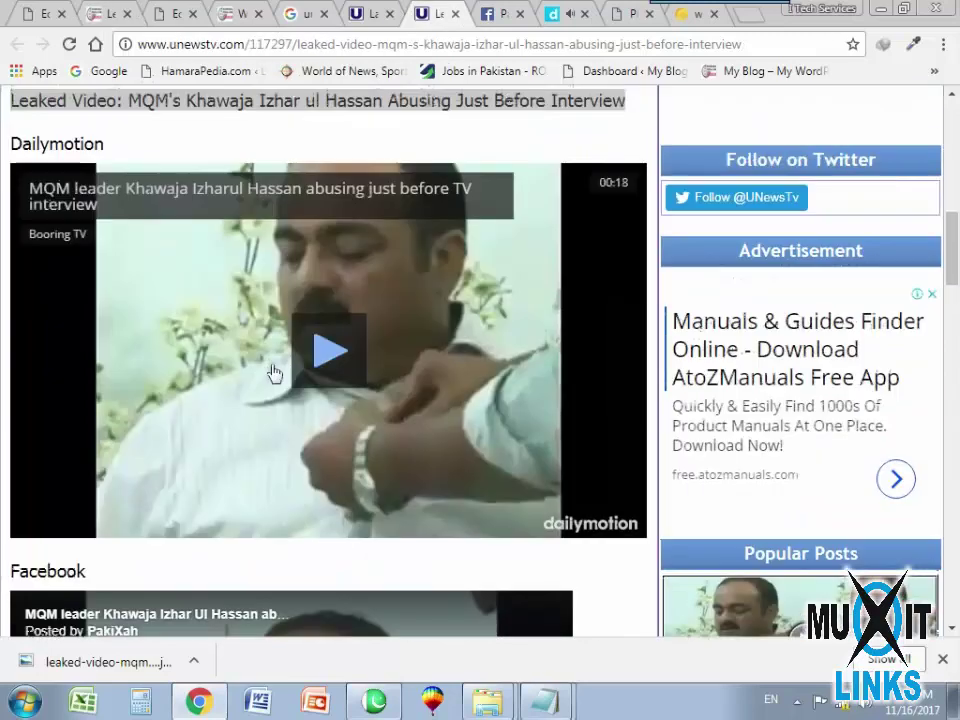
{"action": "scroll", "coordinate": [260, 390], "scroll_direction": "up", "scroll_amount": 2}
{"action": "scroll", "coordinate": [290, 420], "scroll_direction": "down", "scroll_amount": 8}
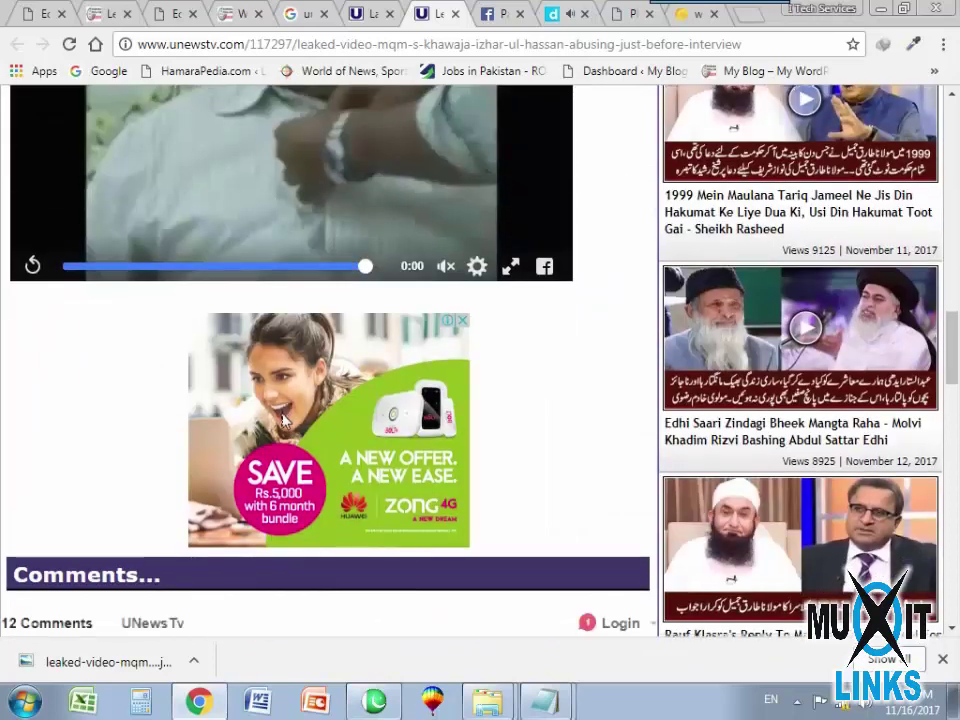
{"action": "scroll", "coordinate": [315, 420], "scroll_direction": "up", "scroll_amount": 3}
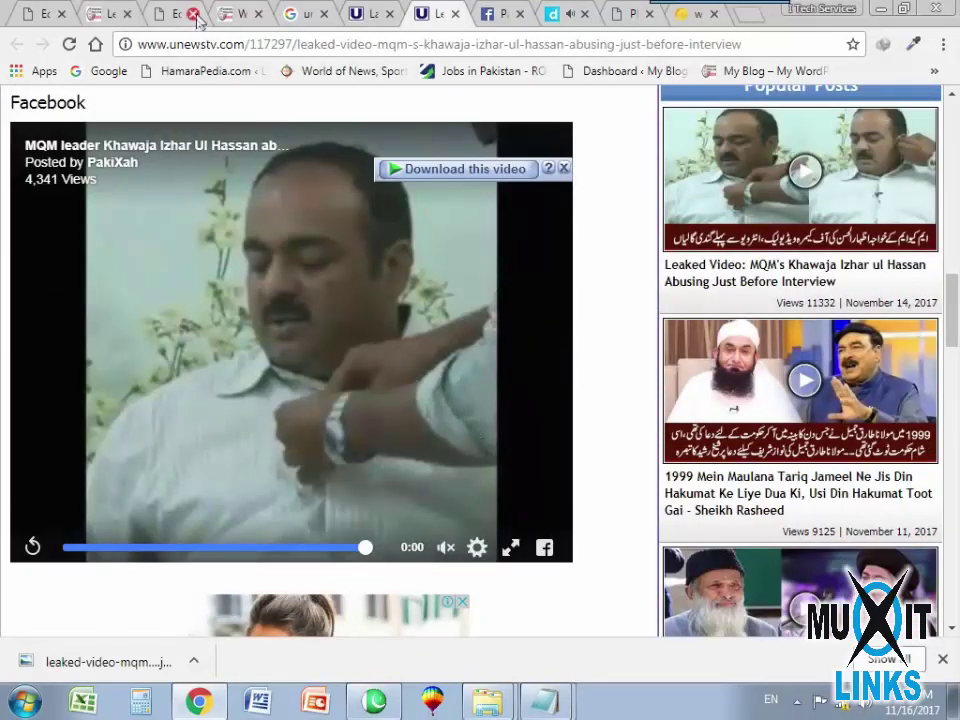
Review the title, both videos, share links and tags of the published post on videos.hamarapedia.com.
{"action": "left_click", "coordinate": [112, 12]}
{"action": "scroll", "coordinate": [452, 470], "scroll_direction": "up", "scroll_amount": 2}
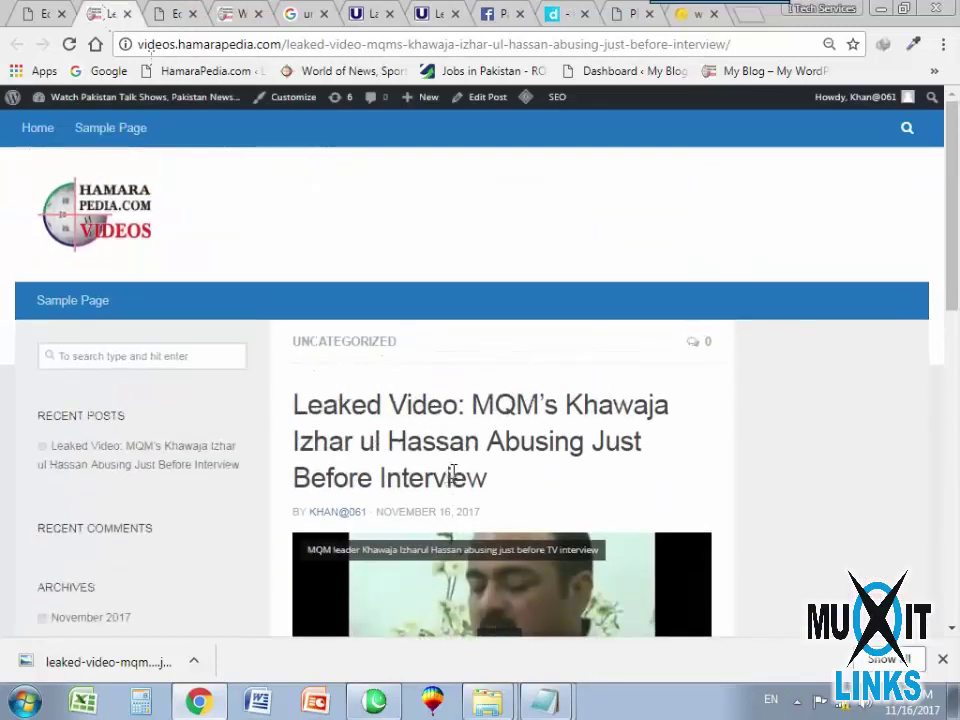
{"action": "left_click_drag", "start_coordinate": [295, 403], "coordinate": [535, 498]}
{"action": "scroll", "coordinate": [390, 471], "scroll_direction": "down", "scroll_amount": 3}
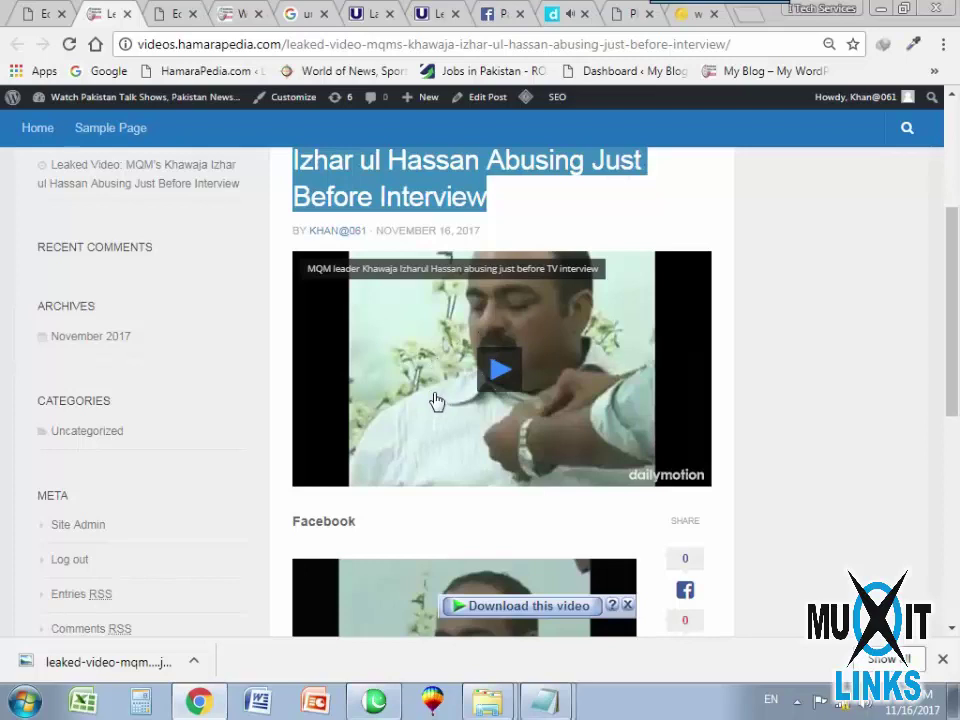
{"action": "scroll", "coordinate": [437, 400], "scroll_direction": "down", "scroll_amount": 2}
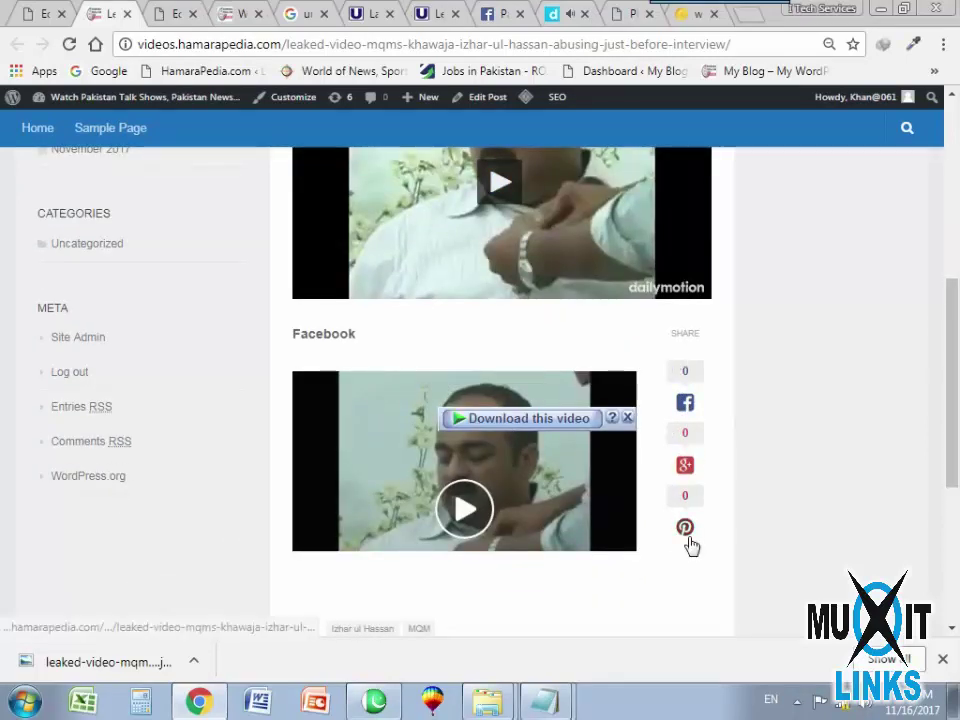
{"action": "scroll", "coordinate": [454, 497], "scroll_direction": "down", "scroll_amount": 3}
{"action": "scroll", "coordinate": [538, 468], "scroll_direction": "up", "scroll_amount": 8}
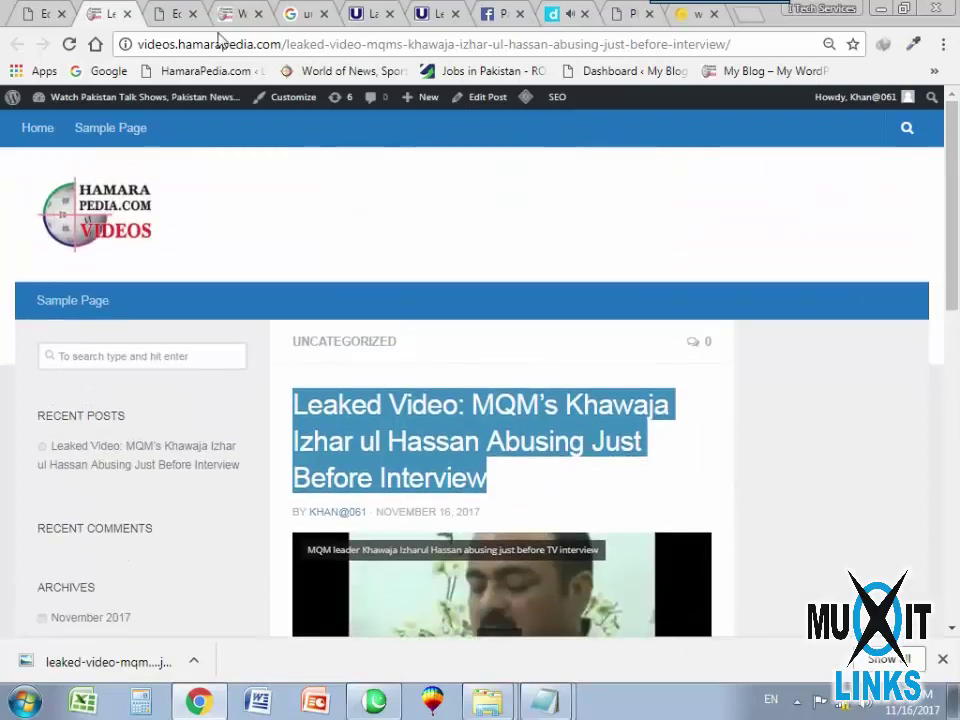
Look at the post's edit page, then recheck the Dailymotion and Facebook embeds on the published page.
{"action": "left_click", "coordinate": [45, 13]}
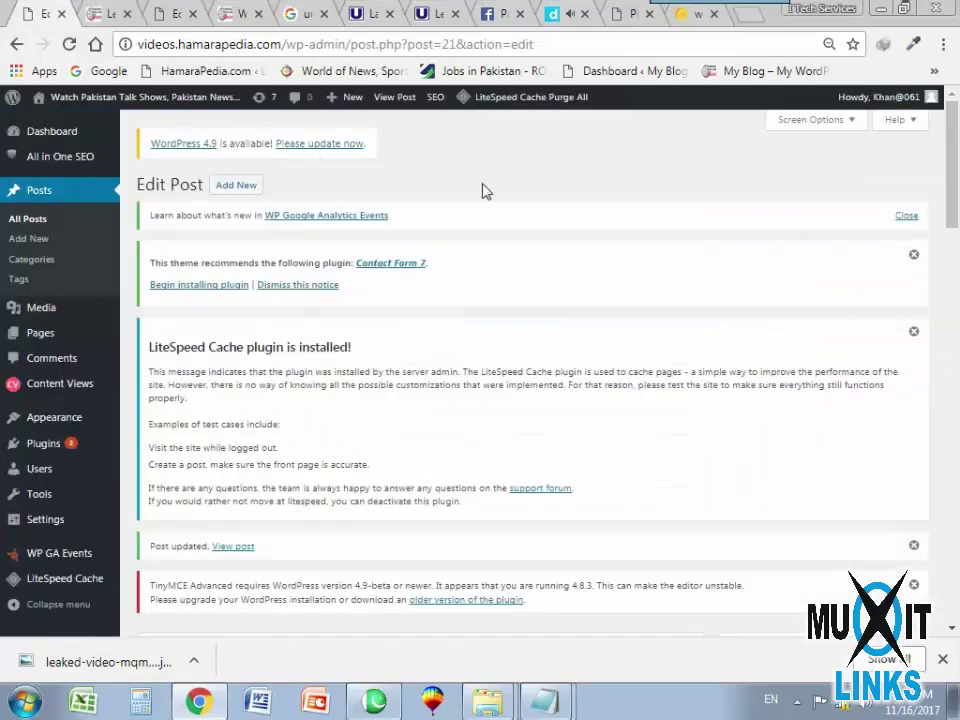
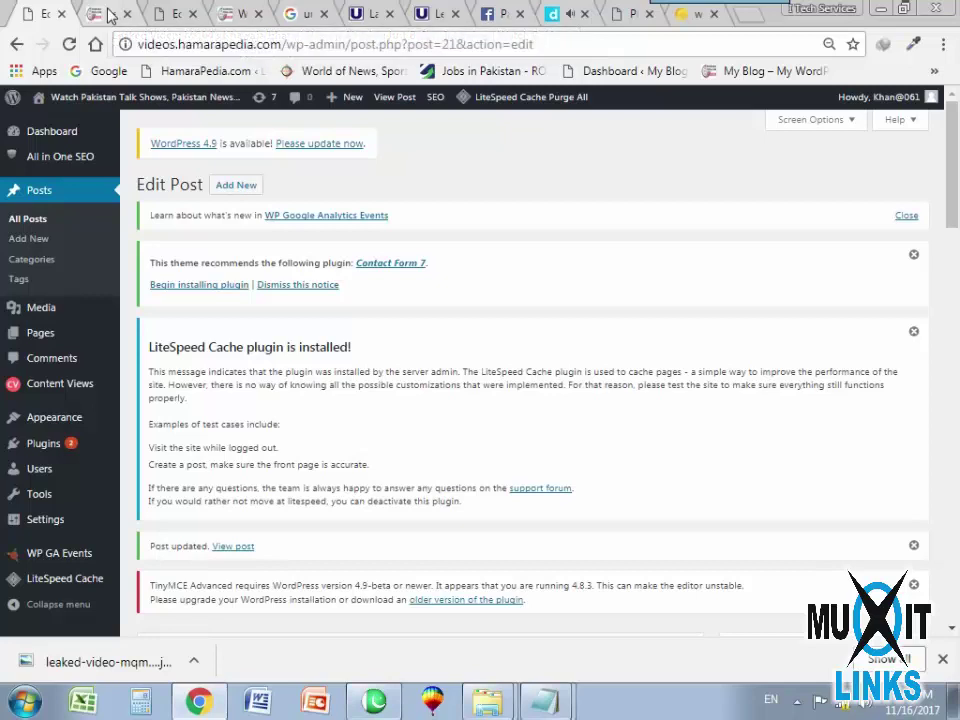
{"action": "left_click", "coordinate": [106, 14]}
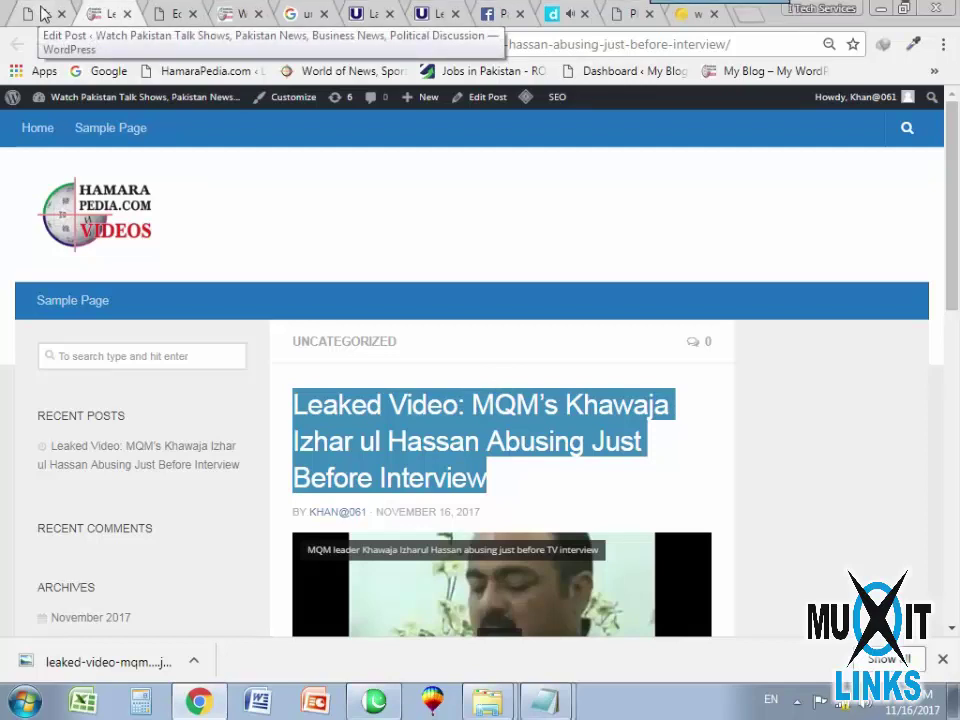
{"action": "scroll", "coordinate": [510, 407], "scroll_direction": "down", "scroll_amount": 3}
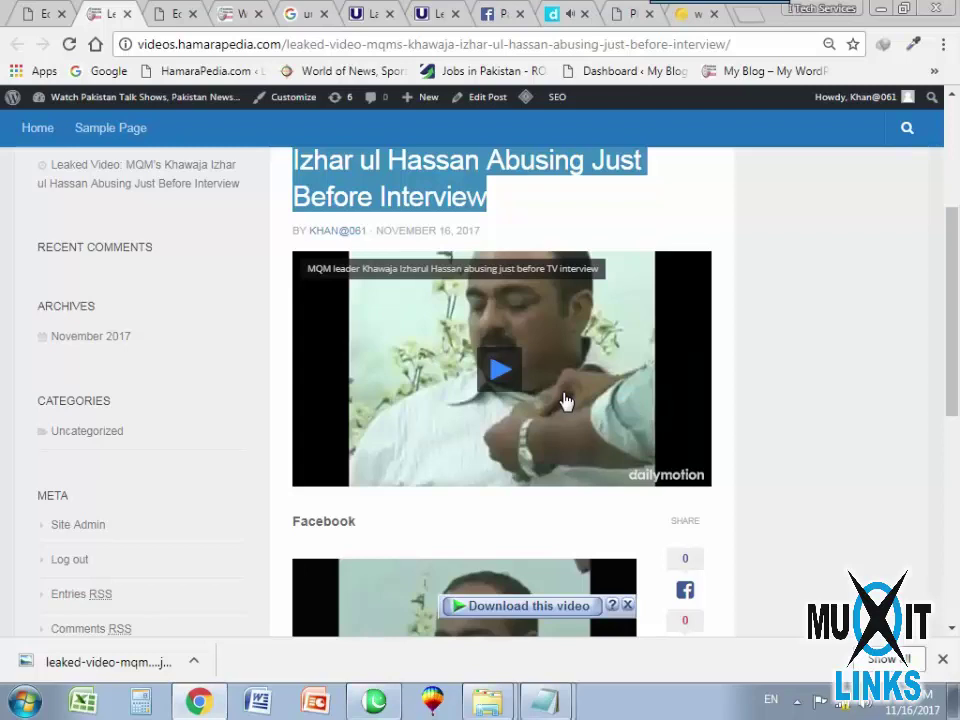
{"action": "scroll", "coordinate": [540, 399], "scroll_direction": "down", "scroll_amount": 3}
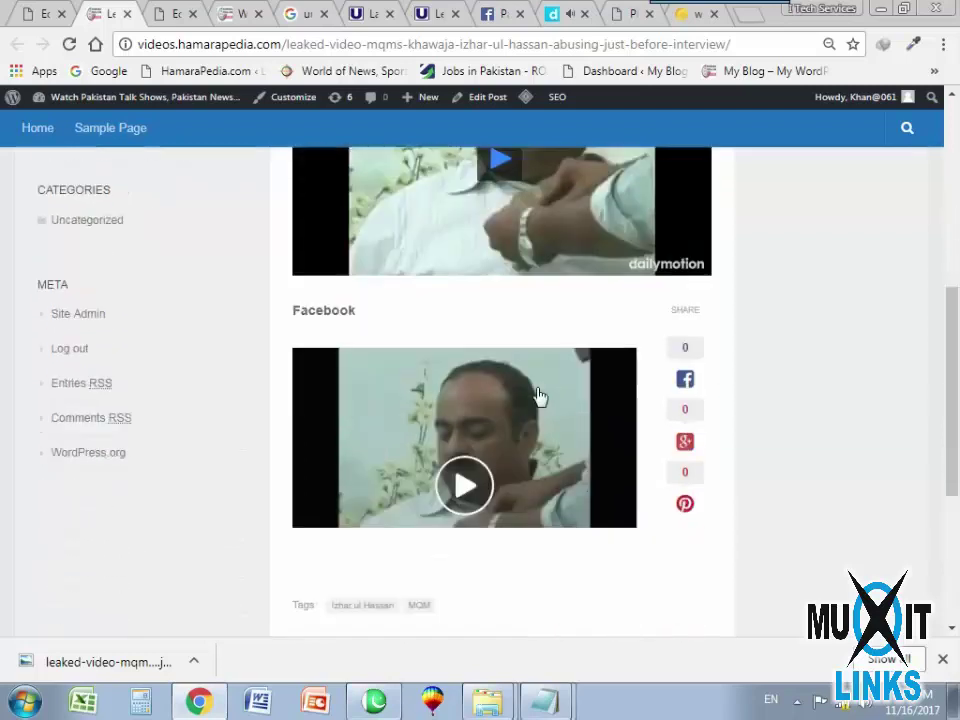
{"action": "scroll", "coordinate": [450, 450], "scroll_direction": "up", "scroll_amount": 6}
{"action": "scroll", "coordinate": [437, 476], "scroll_direction": "down", "scroll_amount": 3}
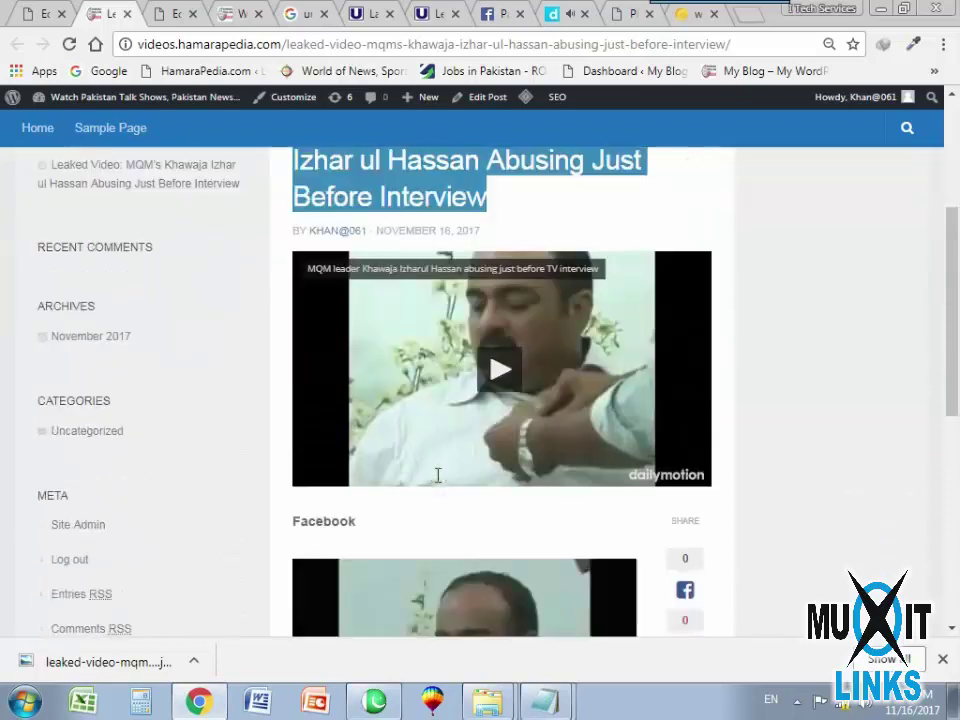
{"action": "scroll", "coordinate": [437, 470], "scroll_direction": "down", "scroll_amount": 2}
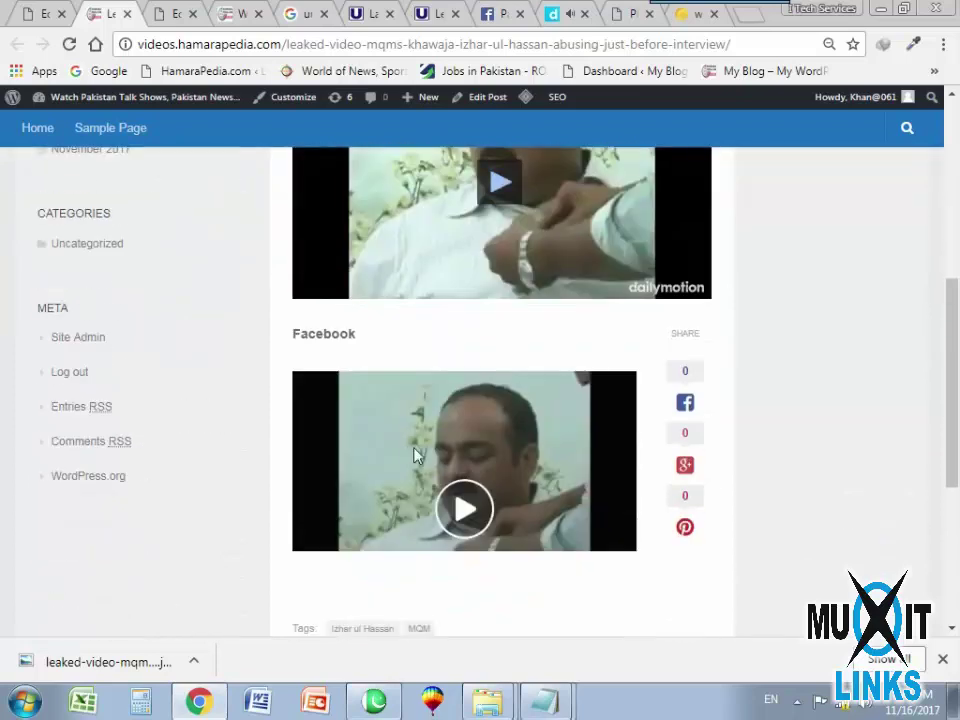
{"action": "scroll", "coordinate": [409, 437], "scroll_direction": "up", "scroll_amount": 4}
Examine the original unewstv.com post's layout again, from the comments section up to the title and videos.
{"action": "left_click", "coordinate": [432, 15]}
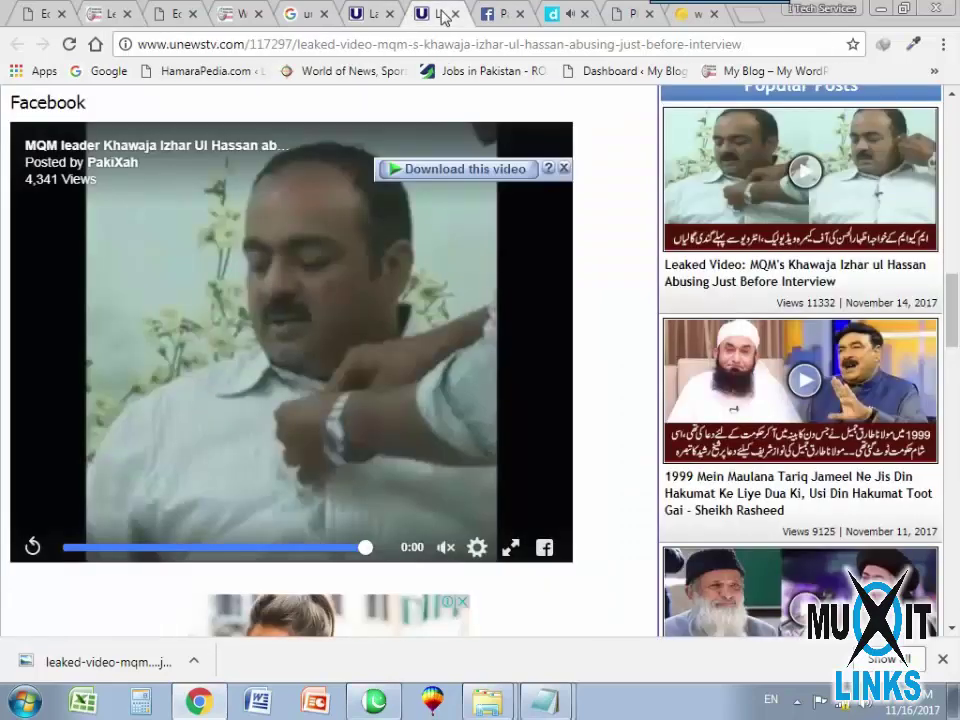
{"action": "scroll", "coordinate": [588, 617], "scroll_direction": "down", "scroll_amount": 3}
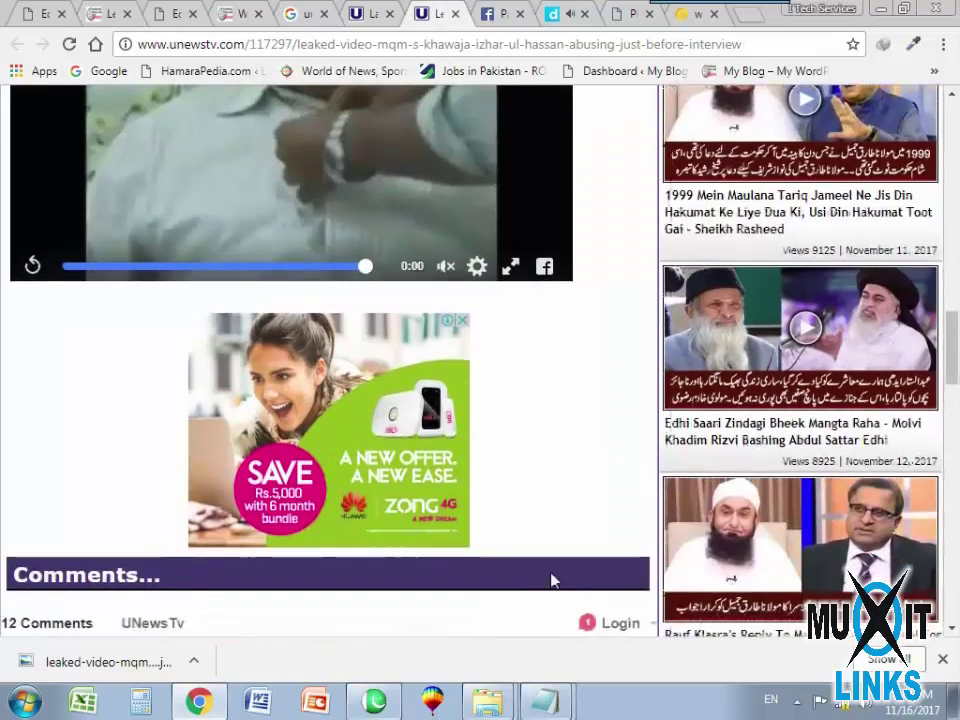
{"action": "scroll", "coordinate": [555, 576], "scroll_direction": "up", "scroll_amount": 6}
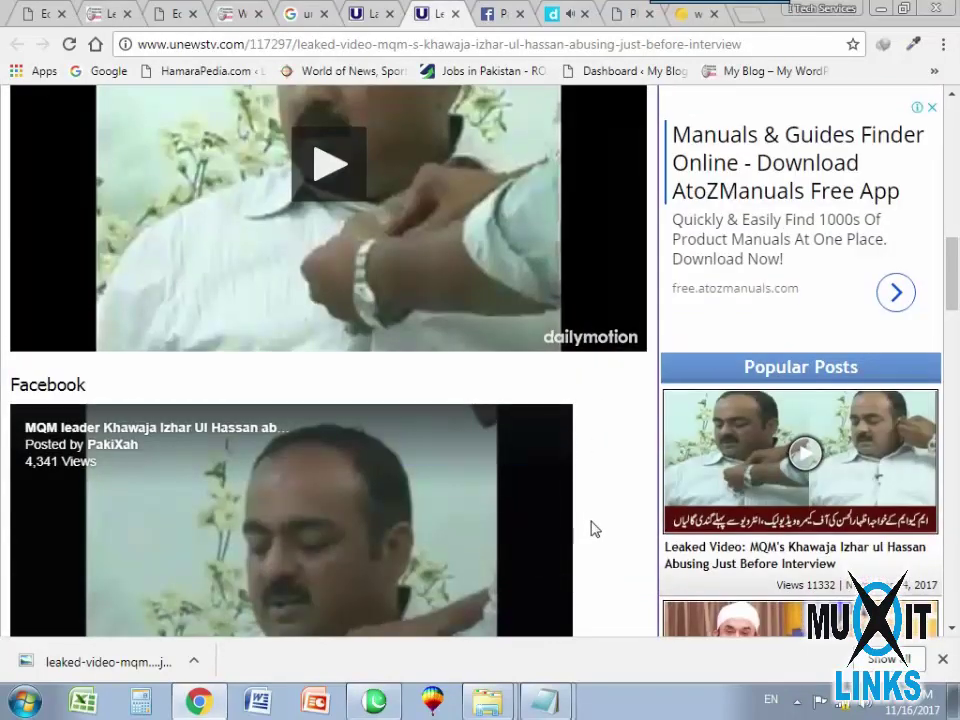
{"action": "scroll", "coordinate": [593, 490], "scroll_direction": "up", "scroll_amount": 3}
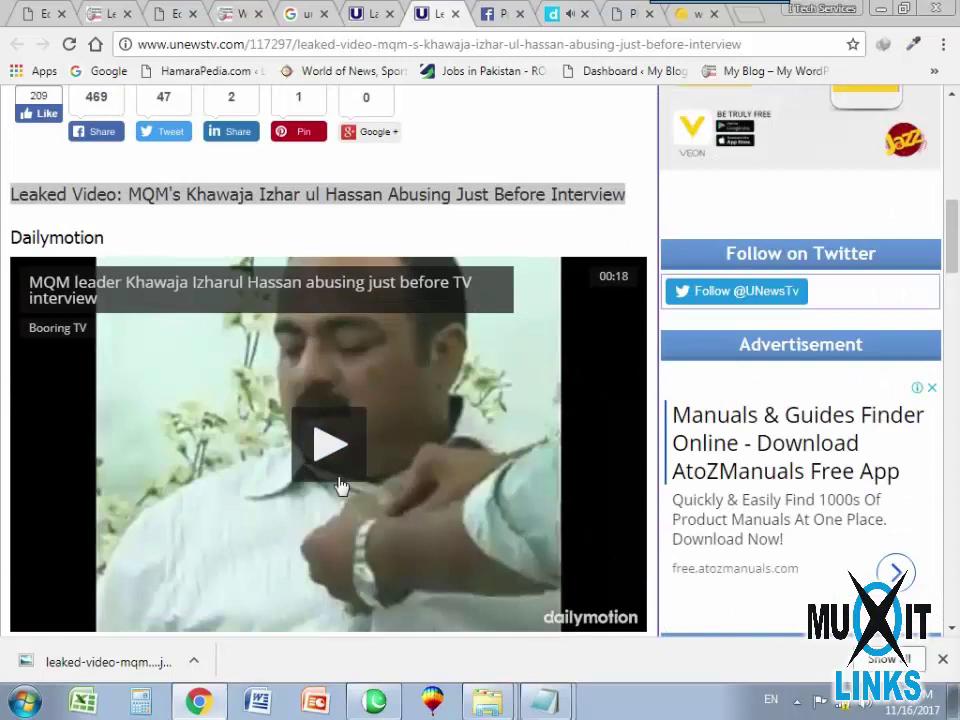
{"action": "scroll", "coordinate": [339, 484], "scroll_direction": "down", "scroll_amount": 3}
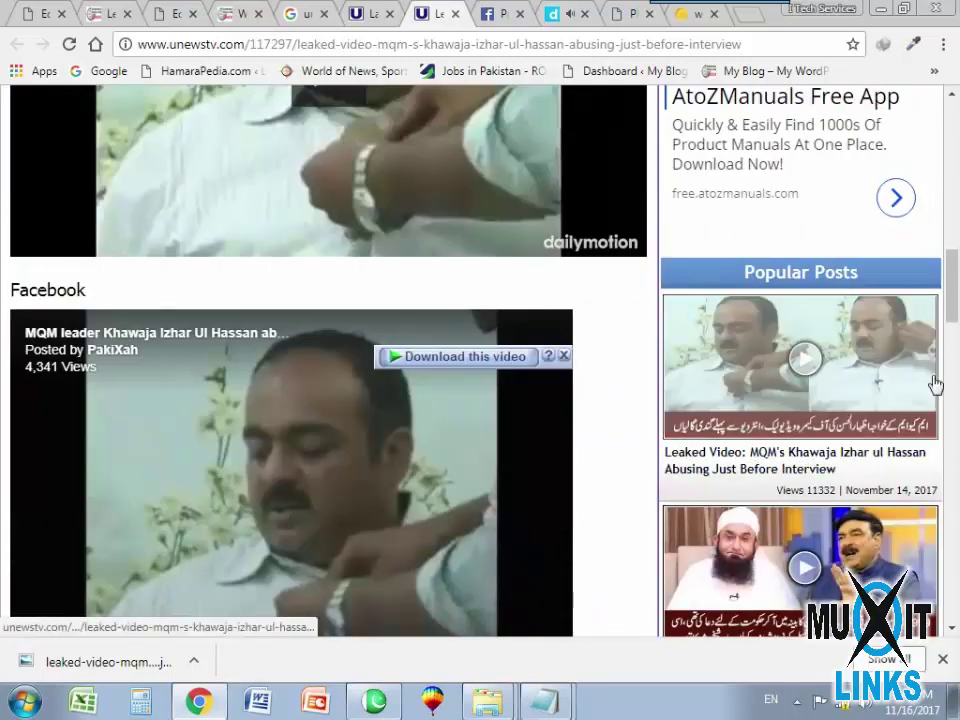
Return to the edit page of the Leaked Video post and start a new post from it.
{"action": "left_click", "coordinate": [31, 13]}
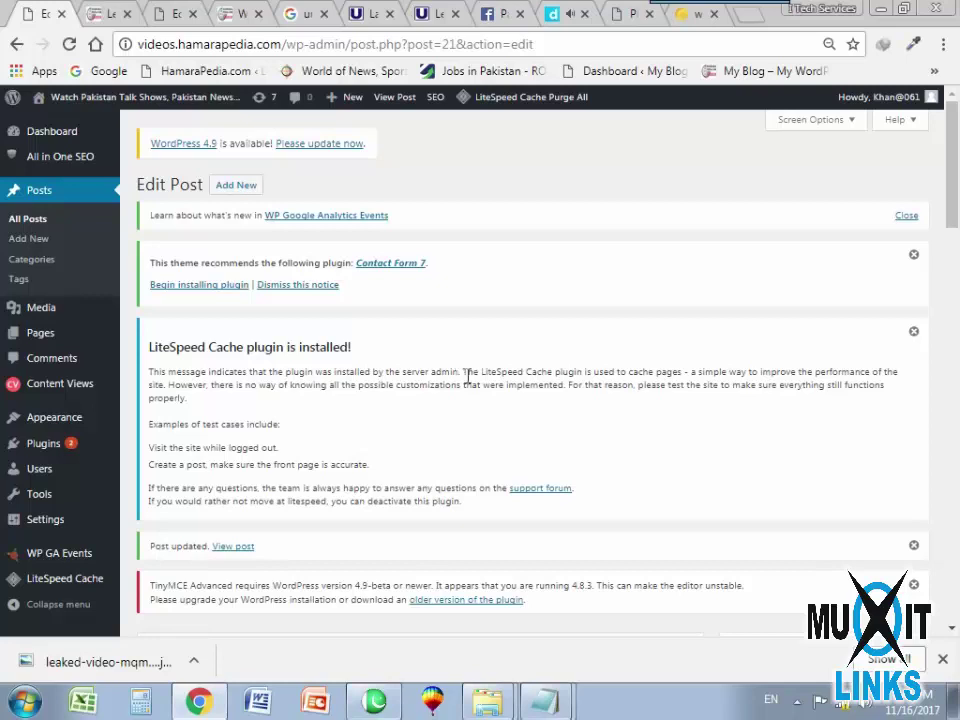
{"action": "scroll", "coordinate": [467, 376], "scroll_direction": "down", "scroll_amount": 4}
{"action": "scroll", "coordinate": [298, 470], "scroll_direction": "down", "scroll_amount": 1}
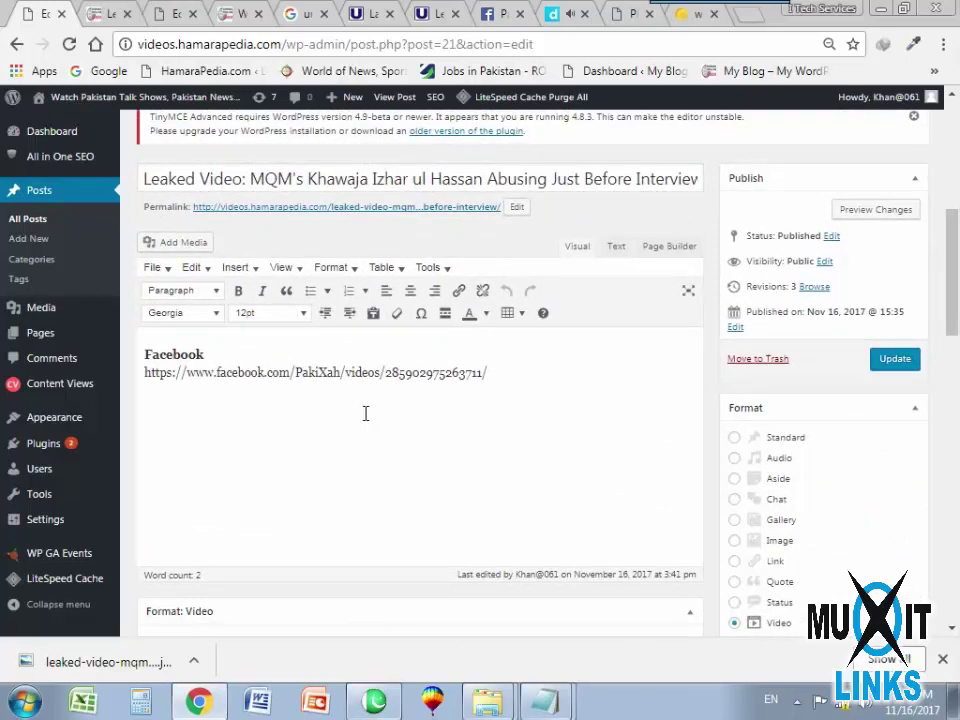
{"action": "scroll", "coordinate": [150, 217], "scroll_direction": "up", "scroll_amount": 5}
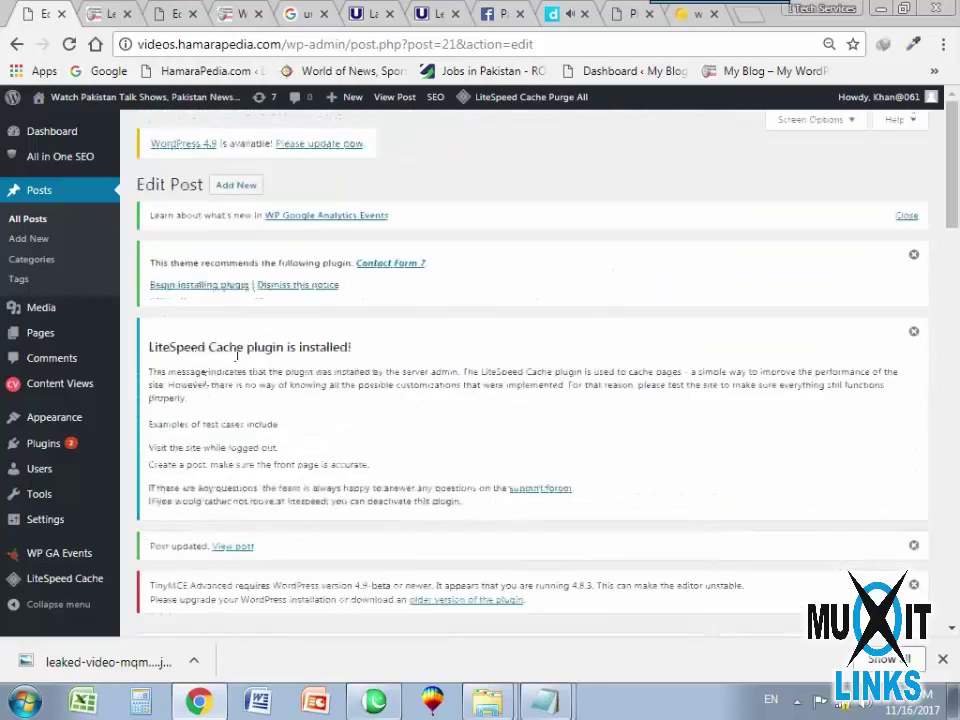
{"action": "left_click", "coordinate": [238, 187]}
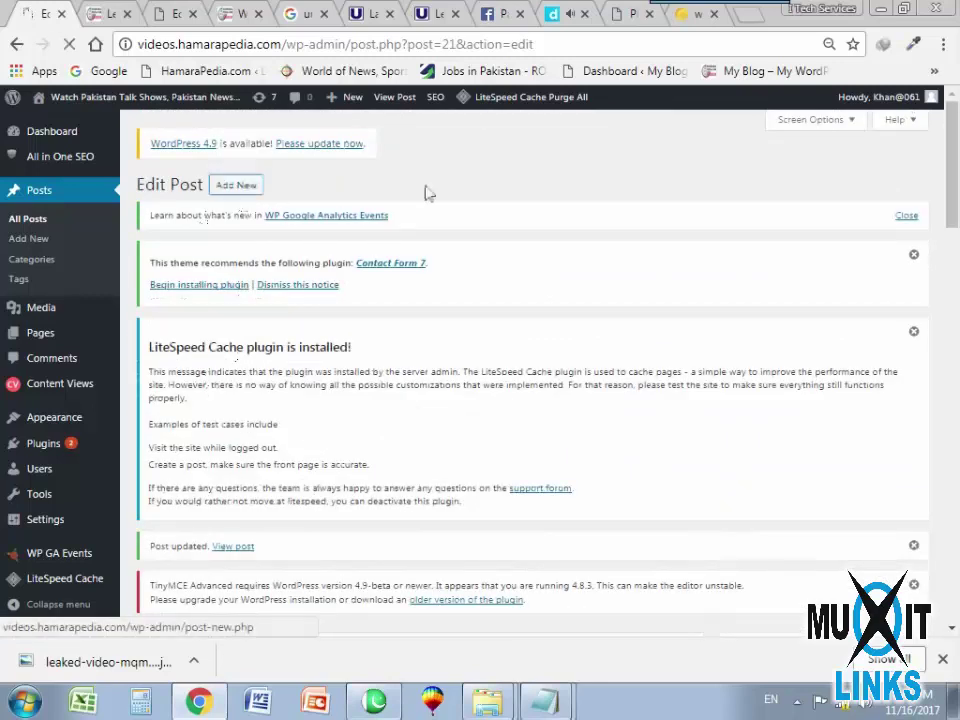
Open the top-rated post "Chacha Shakoor Shows A Clip of Molvi Khadim Hussain & Takes His Class" on unewstv.com and go to its Dailymotion video.
{"action": "left_click", "coordinate": [436, 12]}
{"action": "scroll", "coordinate": [357, 322], "scroll_direction": "up", "scroll_amount": 5}
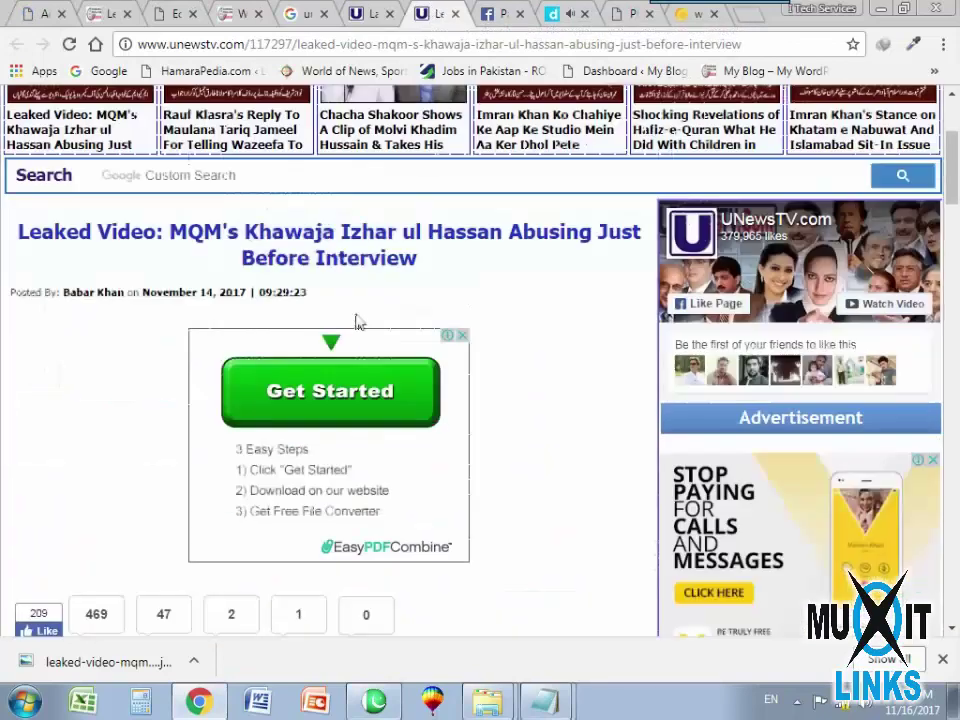
{"action": "scroll", "coordinate": [357, 322], "scroll_direction": "up", "scroll_amount": 3}
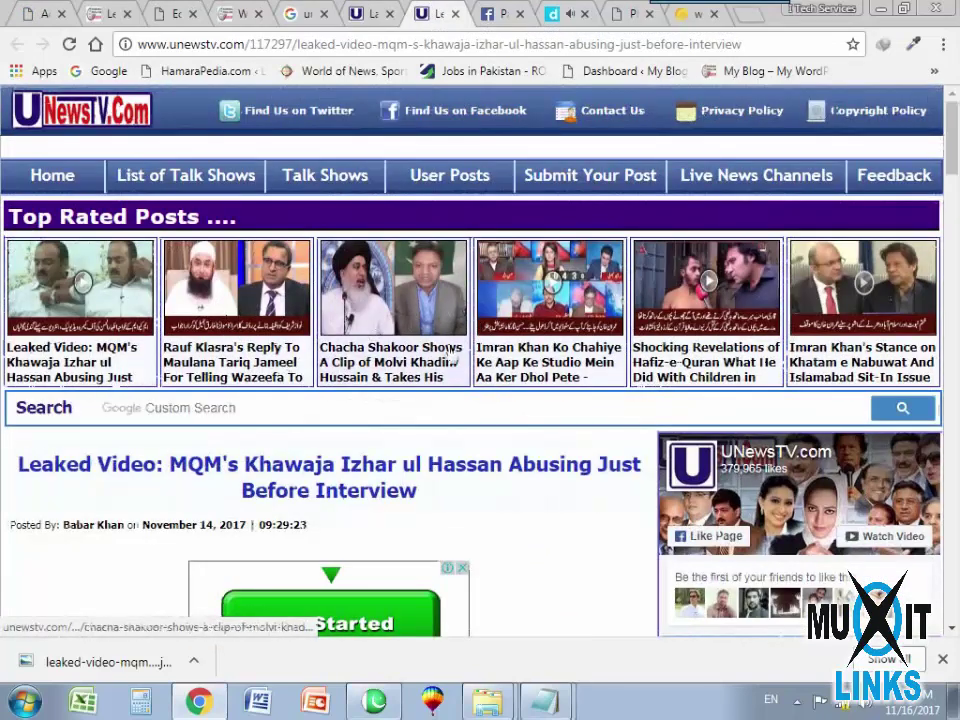
{"action": "left_click", "coordinate": [410, 354]}
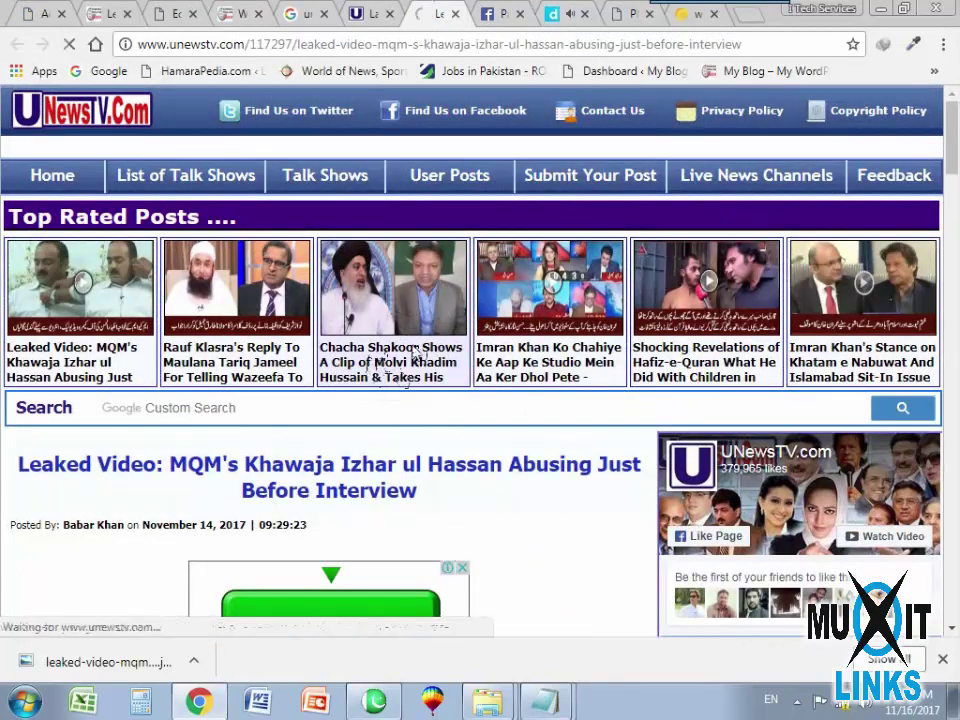
{"action": "scroll", "coordinate": [245, 430], "scroll_direction": "down", "scroll_amount": 5}
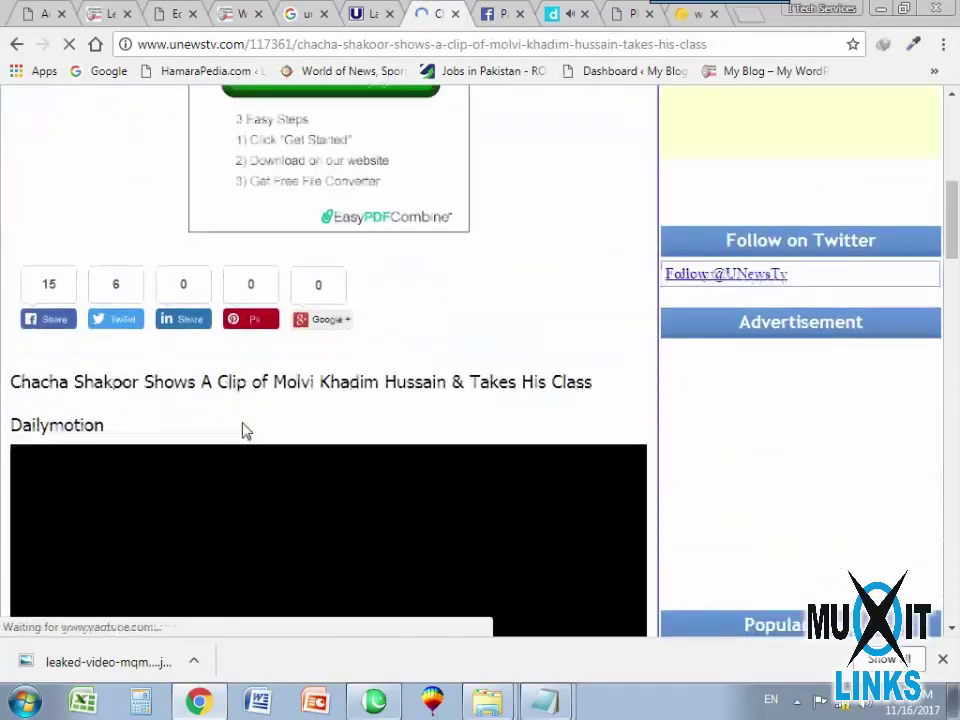
Copy the title "Chacha Shakoor Shows A Clip of Molvi Khadim Hussain & Takes His Class" from the unewstv.com post into the new post's title.
{"action": "scroll", "coordinate": [240, 425], "scroll_direction": "down", "scroll_amount": 5}
{"action": "scroll", "coordinate": [230, 432], "scroll_direction": "up", "scroll_amount": 6}
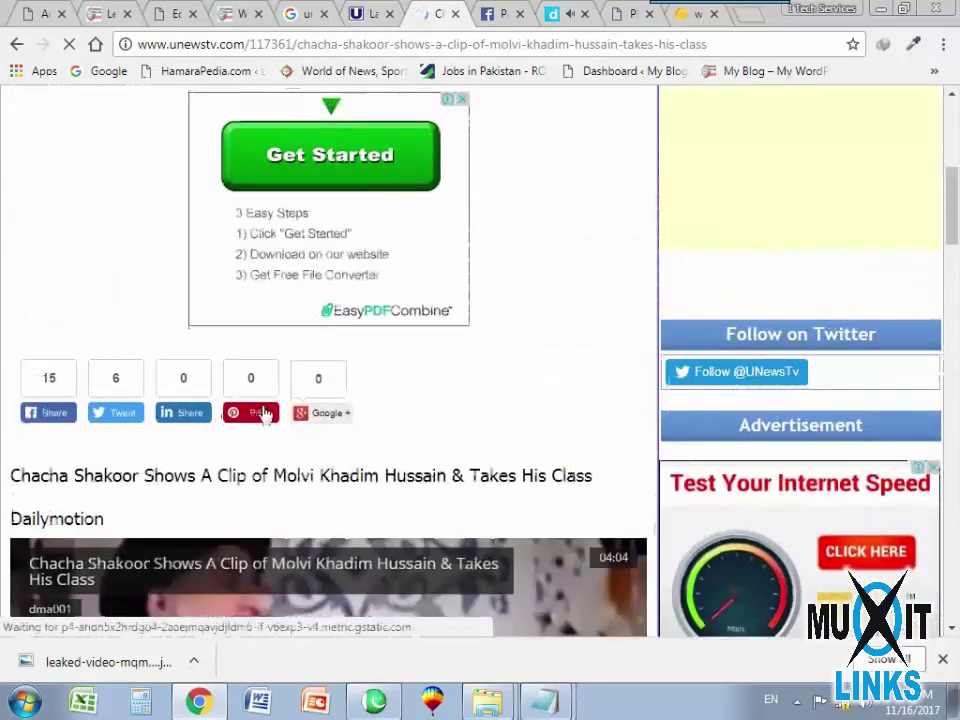
{"action": "scroll", "coordinate": [148, 454], "scroll_direction": "down", "scroll_amount": 6}
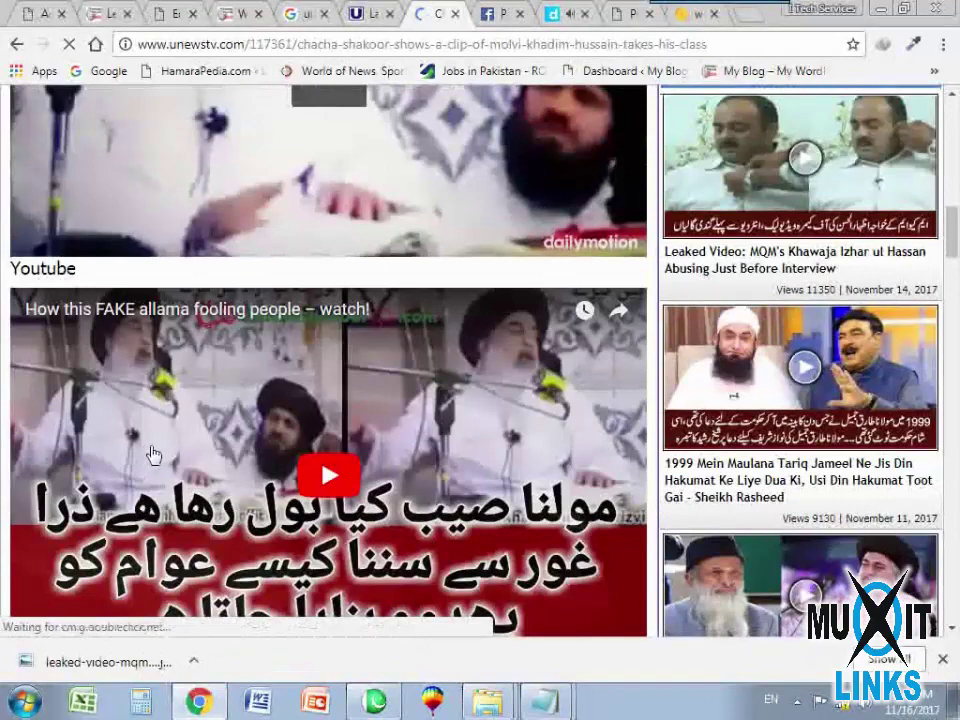
{"action": "scroll", "coordinate": [153, 455], "scroll_direction": "down", "scroll_amount": 5}
{"action": "scroll", "coordinate": [154, 445], "scroll_direction": "up", "scroll_amount": 10}
{"action": "scroll", "coordinate": [100, 408], "scroll_direction": "up", "scroll_amount": 3}
{"action": "scroll", "coordinate": [150, 400], "scroll_direction": "down", "scroll_amount": 5}
{"action": "triple_click", "coordinate": [165, 289]}
{"action": "key", "text": "ctrl+c"}
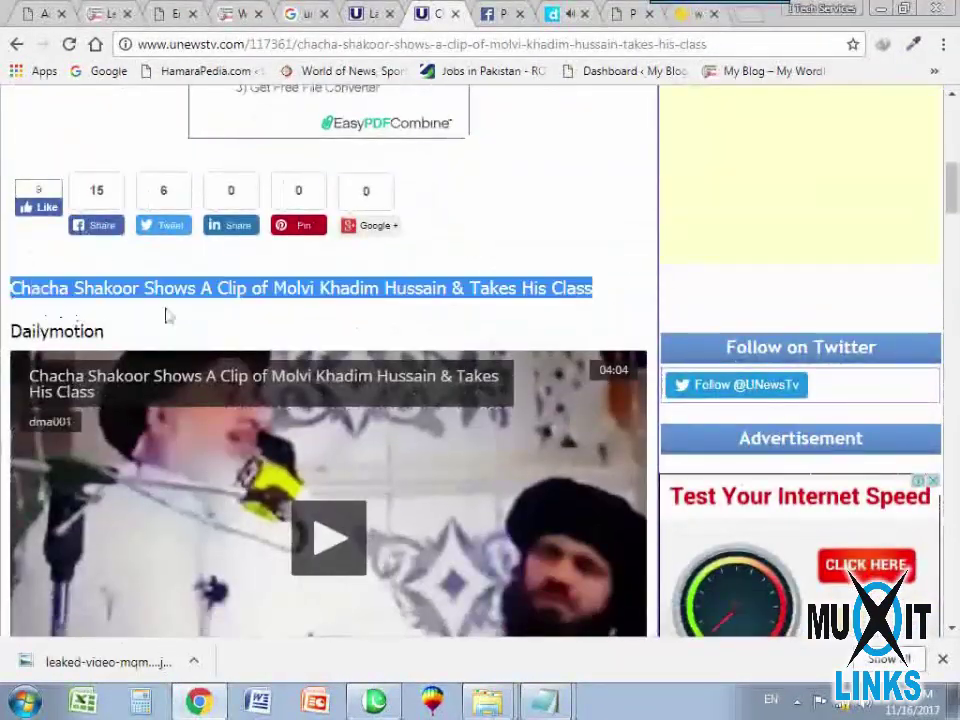
{"action": "key", "text": "ctrl+1"}
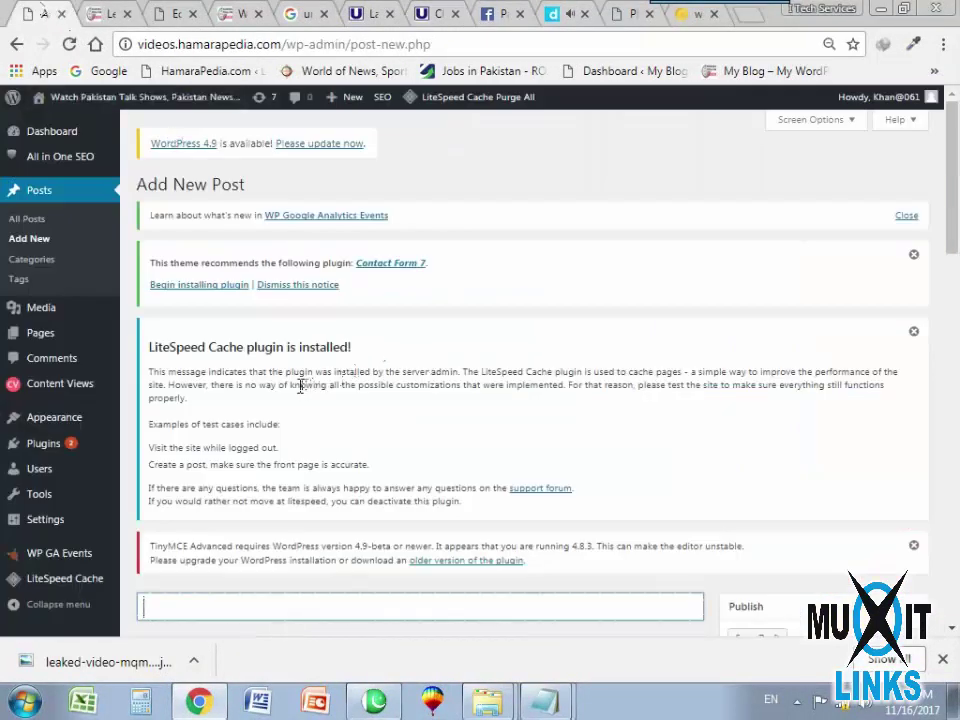
{"action": "scroll", "coordinate": [214, 476], "scroll_direction": "down", "scroll_amount": 2}
{"action": "key", "text": "ctrl+v"}
Paste the copied post title into both the title and the description of the All in One SEO Pack settings.
{"action": "scroll", "coordinate": [214, 440], "scroll_direction": "down", "scroll_amount": 5}
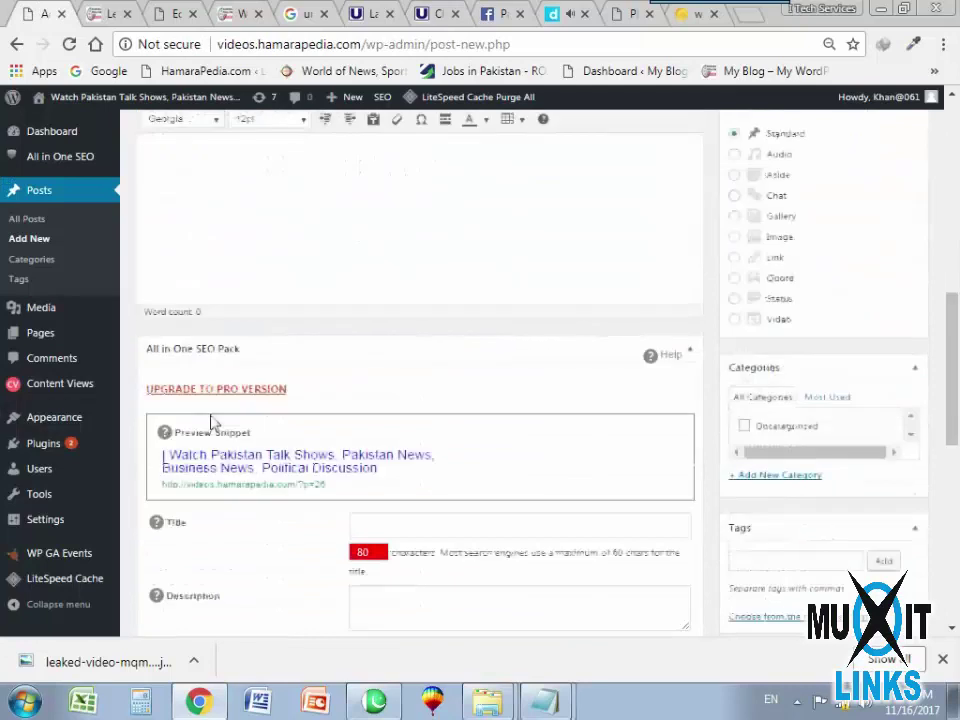
{"action": "scroll", "coordinate": [212, 420], "scroll_direction": "down", "scroll_amount": 5}
{"action": "left_click", "coordinate": [376, 291]}
{"action": "type", "text": "vb"}
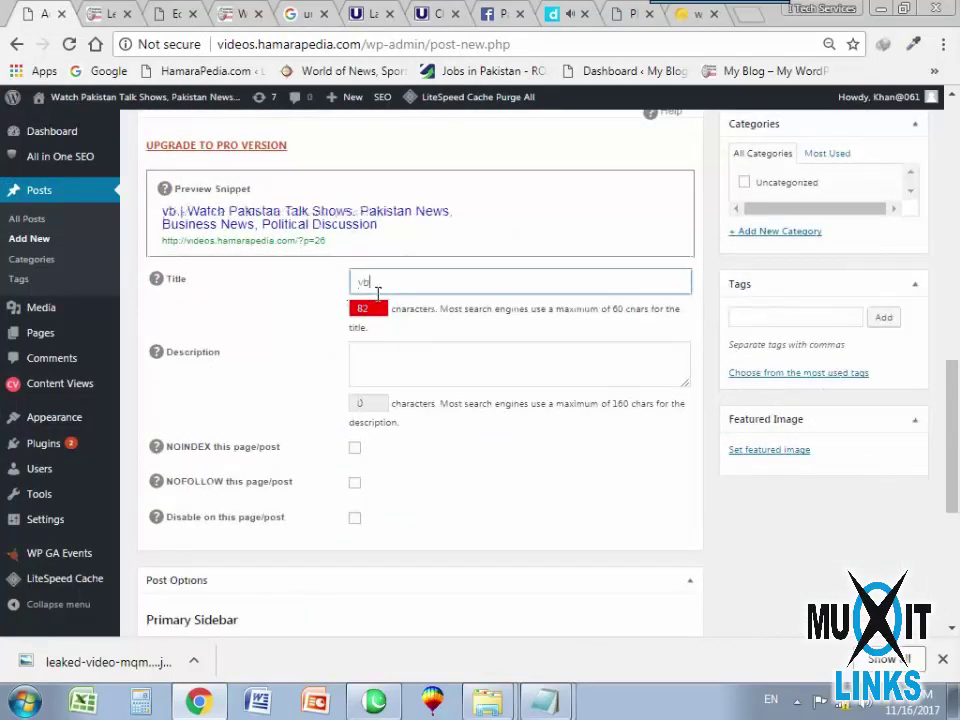
{"action": "key", "text": "BackSpace"}
{"action": "key", "text": "BackSpace"}
{"action": "key", "text": "ctrl+v"}
{"action": "left_click", "coordinate": [417, 380]}
{"action": "key", "text": "ctrl+v"}
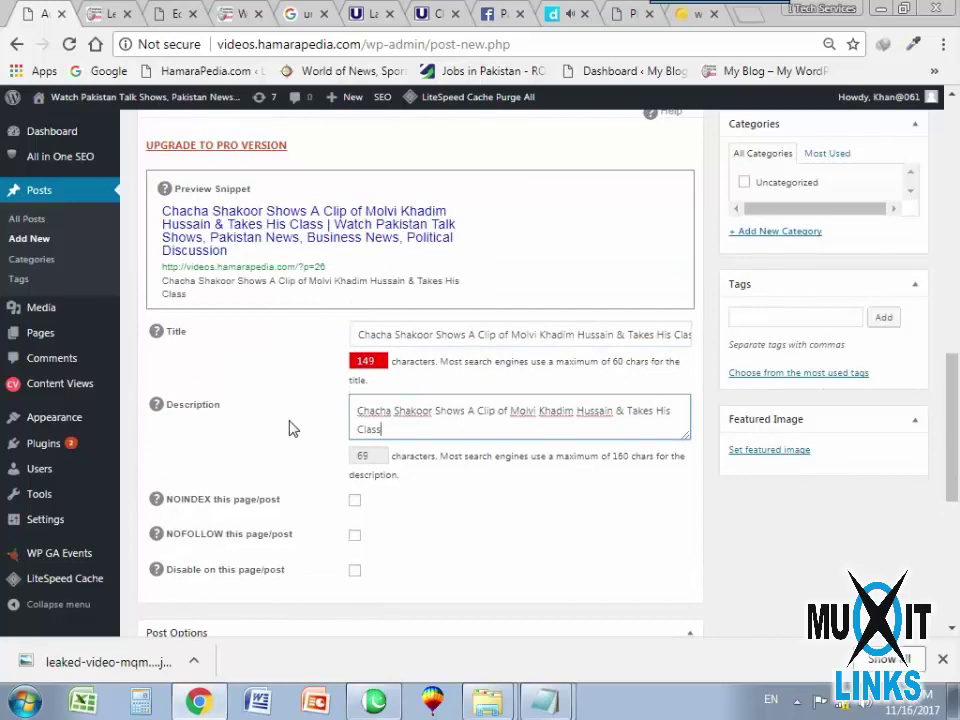
Set the new post's format to Video.
{"action": "scroll", "coordinate": [315, 430], "scroll_direction": "down", "scroll_amount": 2}
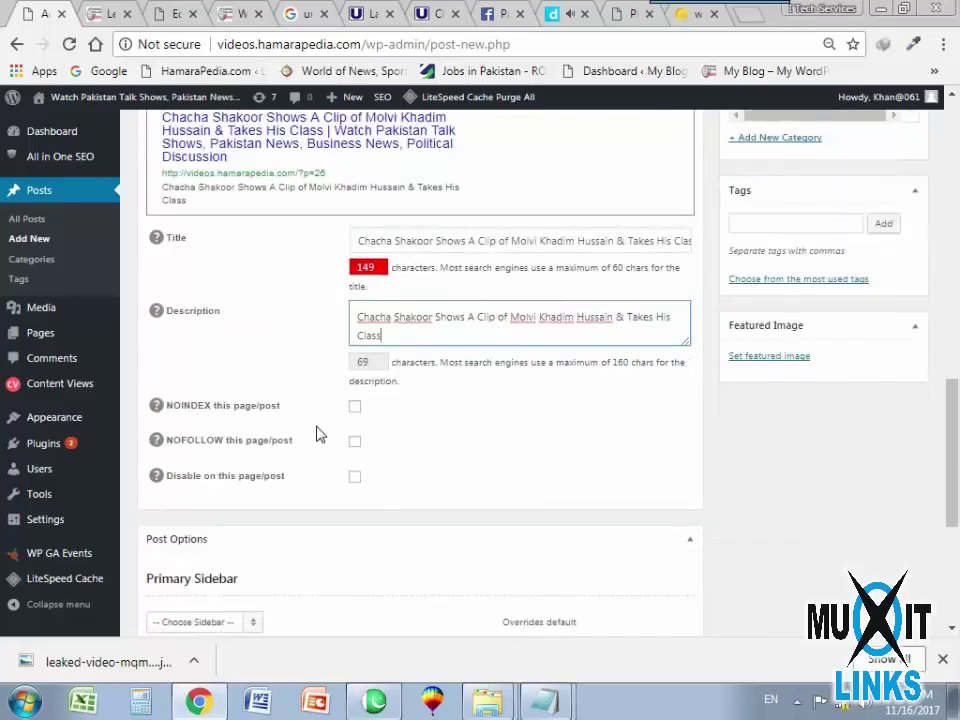
{"action": "scroll", "coordinate": [551, 469], "scroll_direction": "up", "scroll_amount": 10}
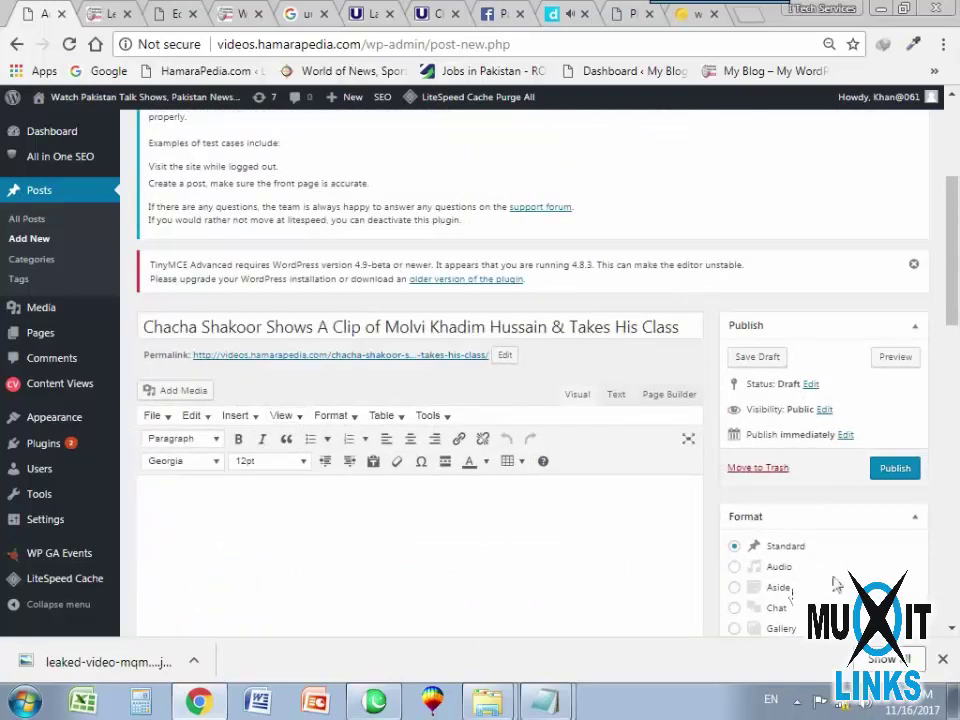
{"action": "scroll", "coordinate": [800, 565], "scroll_direction": "down", "scroll_amount": 3}
{"action": "left_click", "coordinate": [735, 545]}
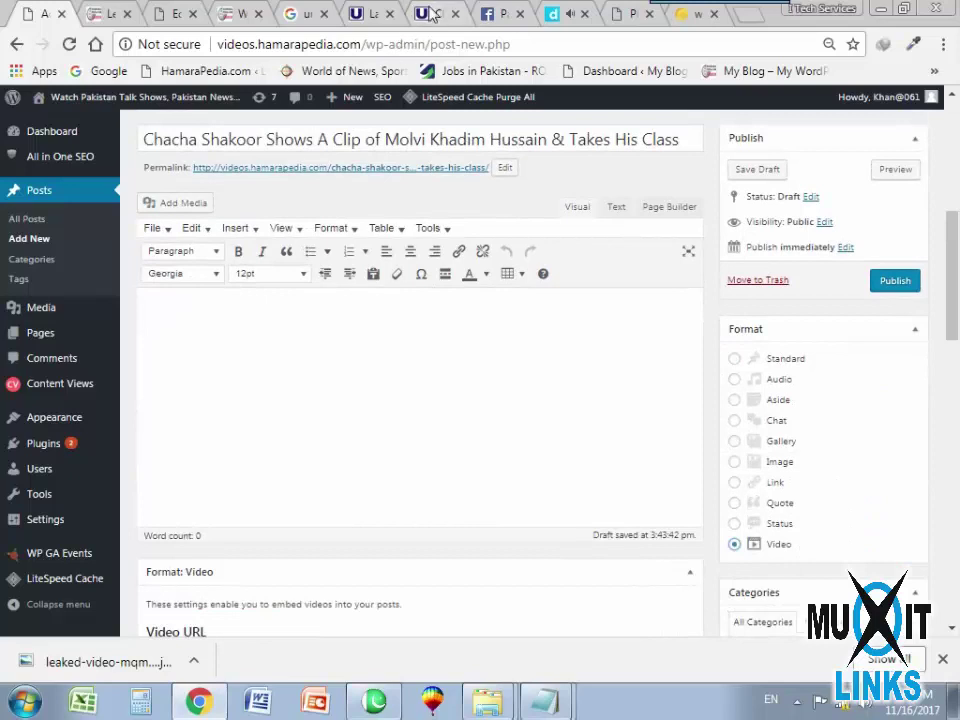
{"action": "left_click", "coordinate": [430, 12]}
{"action": "scroll", "coordinate": [199, 323], "scroll_direction": "down", "scroll_amount": 1}
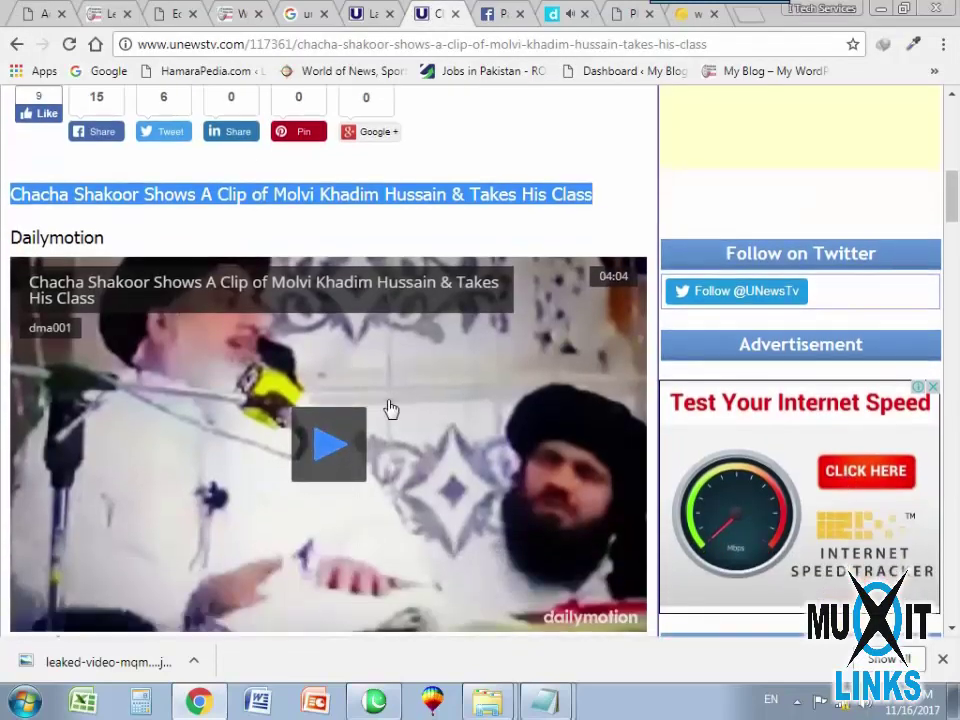
{"action": "left_click", "coordinate": [565, 608]}
{"action": "left_click", "coordinate": [318, 45]}
{"action": "key", "text": "ctrl+c"}
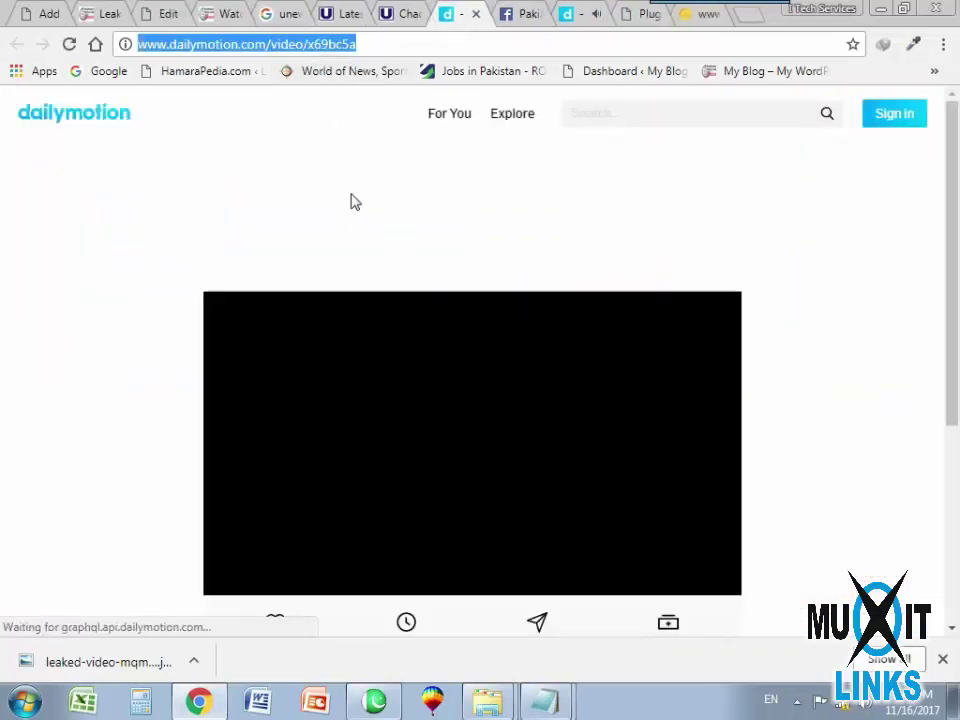
{"action": "left_click", "coordinate": [45, 13]}
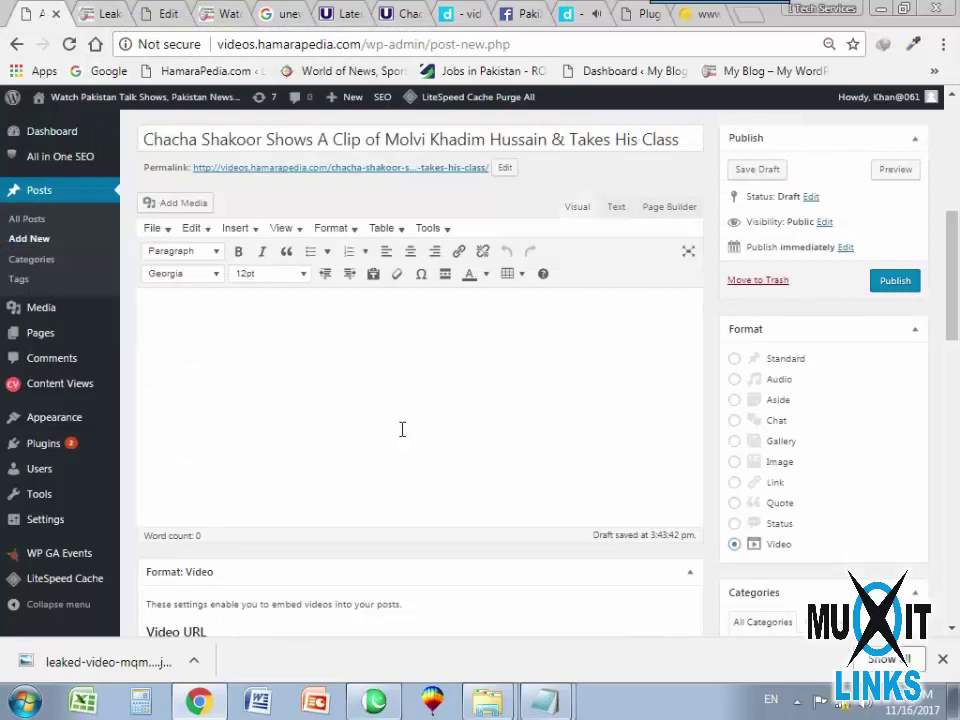
{"action": "scroll", "coordinate": [402, 429], "scroll_direction": "down", "scroll_amount": 10}
{"action": "scroll", "coordinate": [447, 401], "scroll_direction": "down", "scroll_amount": 2}
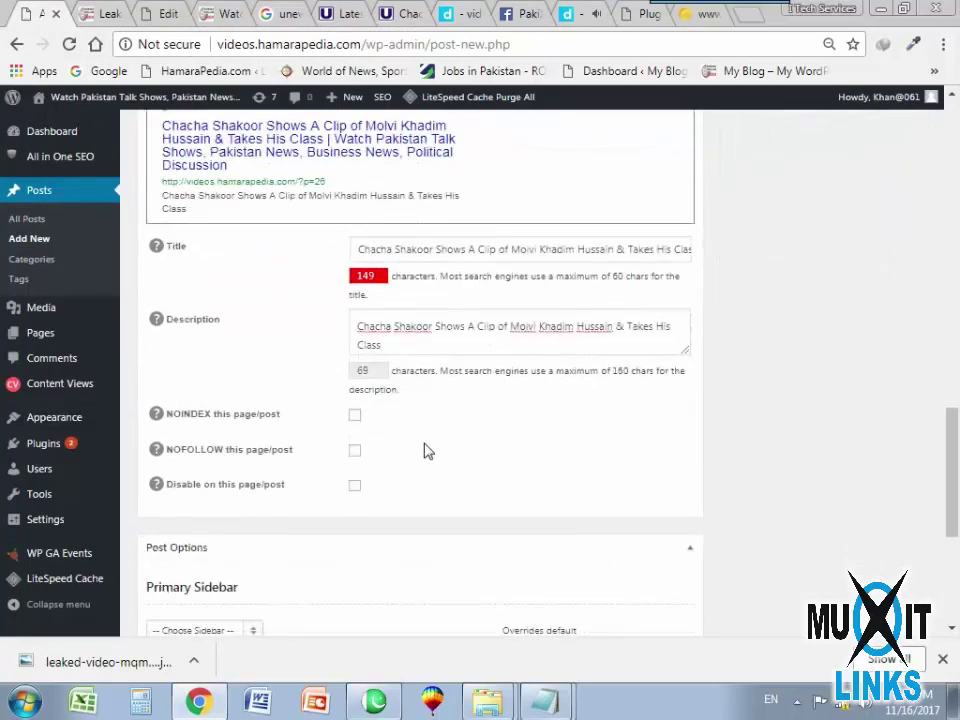
{"action": "scroll", "coordinate": [405, 420], "scroll_direction": "up", "scroll_amount": 4}
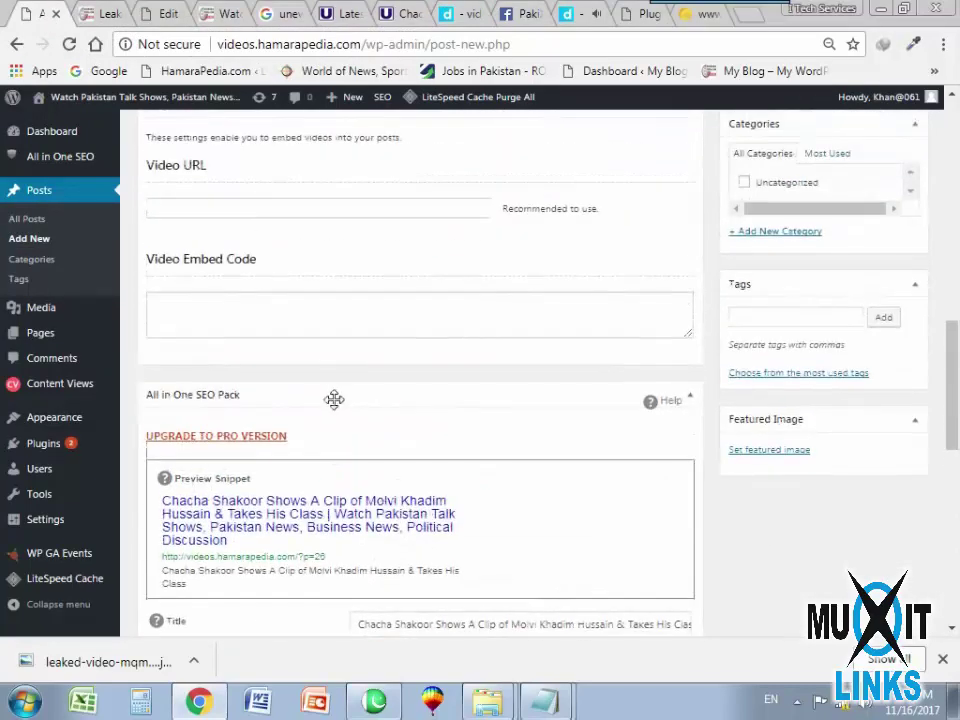
{"action": "left_click", "coordinate": [244, 210]}
{"action": "key", "text": "ctrl+v"}
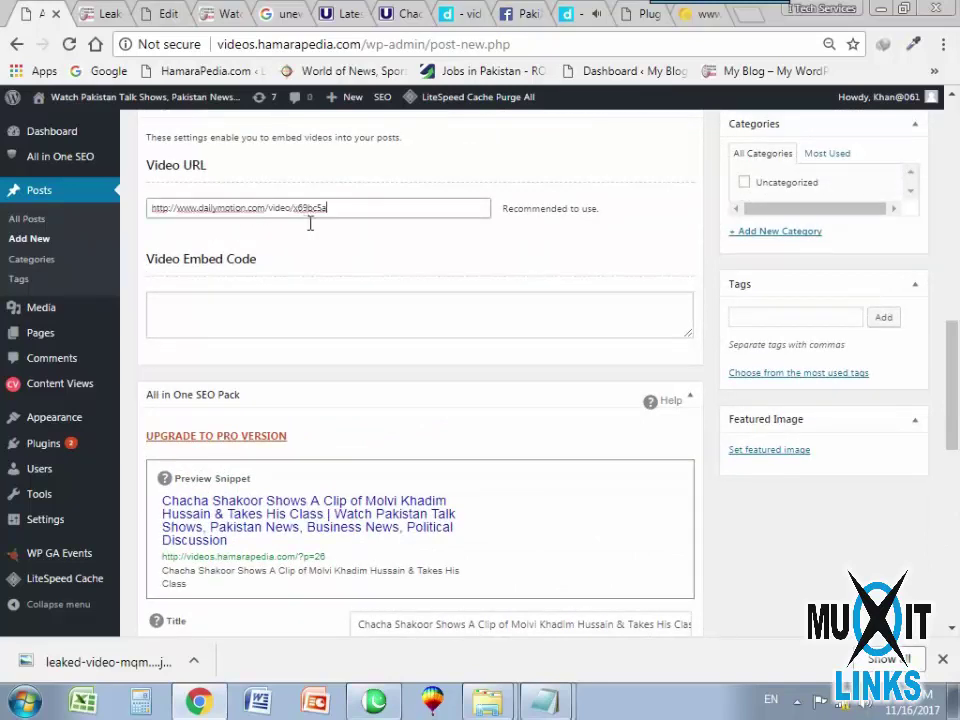
Copy the embed code from the Dailymotion video's share options and paste it as the new post's Video Embed Code.
{"action": "left_click", "coordinate": [452, 14]}
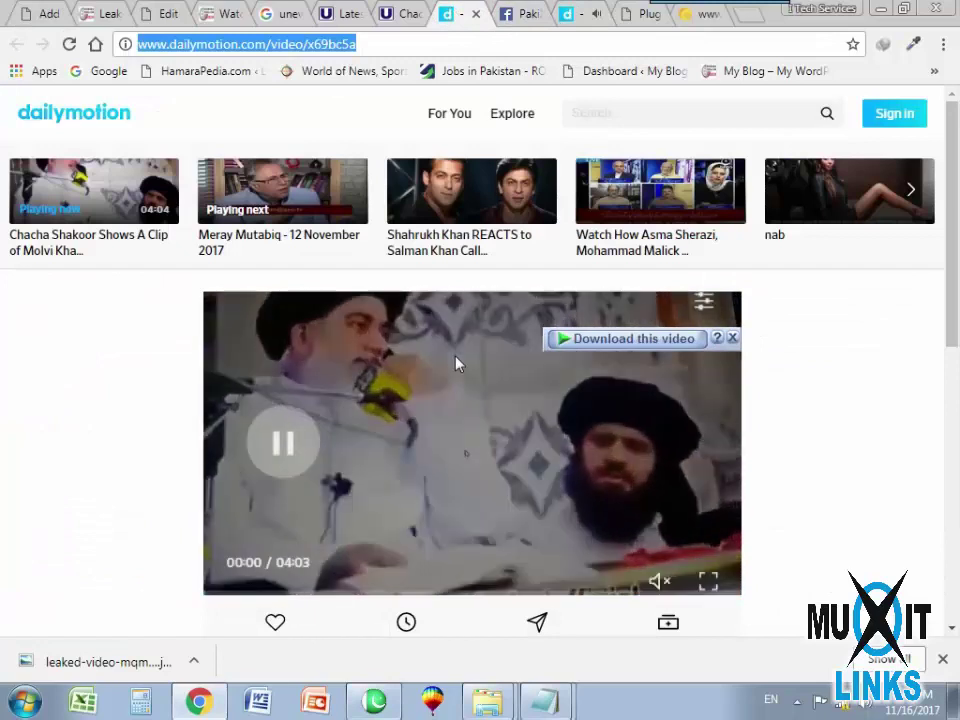
{"action": "scroll", "coordinate": [431, 353], "scroll_direction": "down", "scroll_amount": 3}
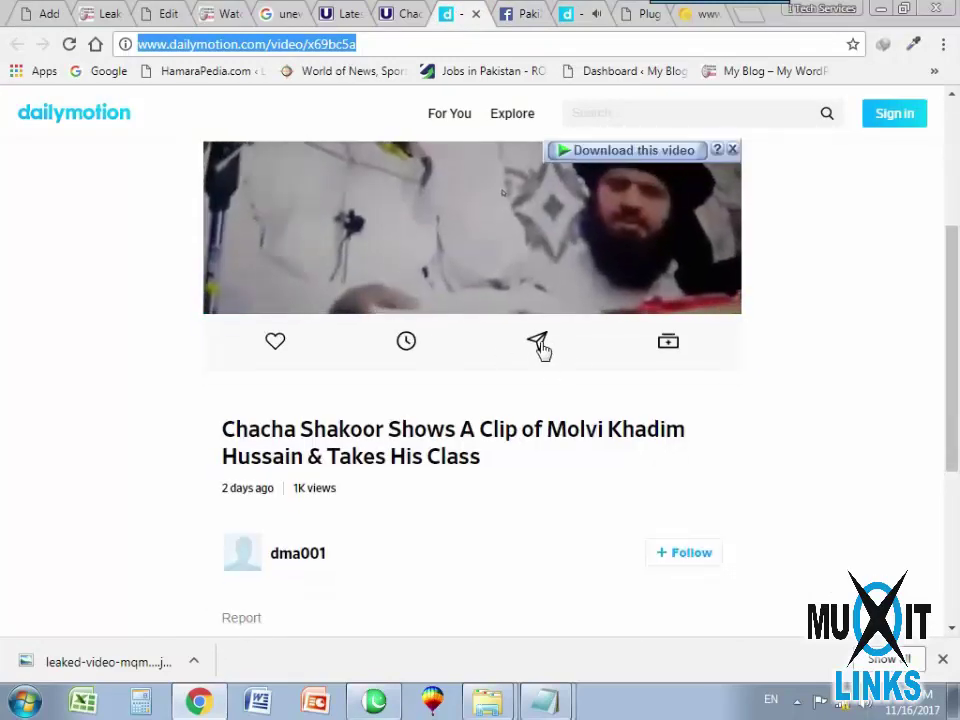
{"action": "left_click", "coordinate": [540, 347]}
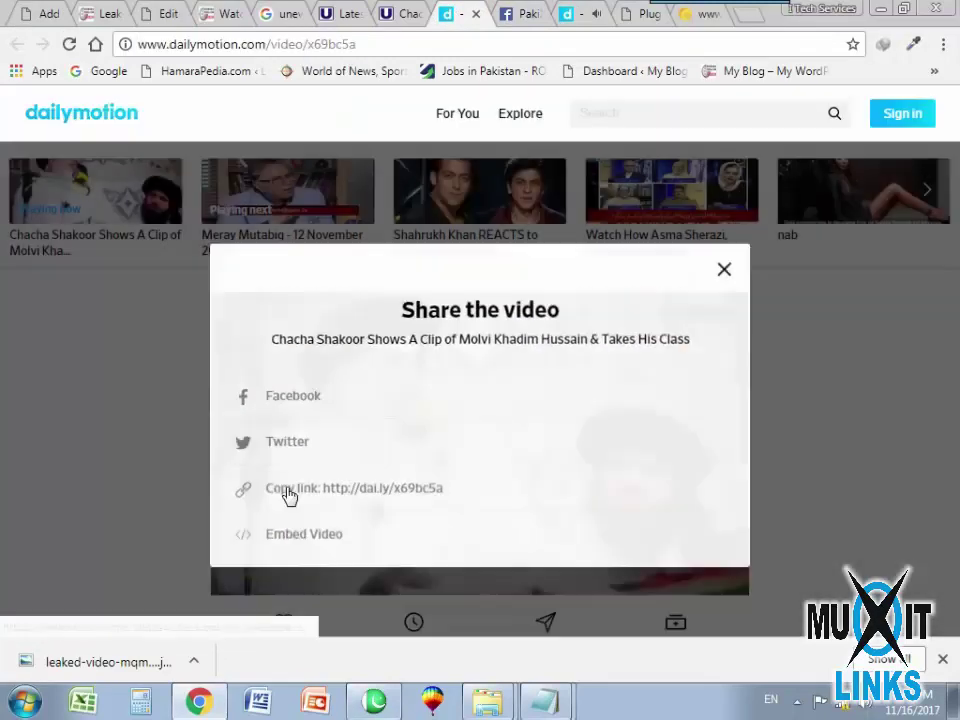
{"action": "left_click", "coordinate": [300, 532]}
{"action": "left_click_drag", "start_coordinate": [352, 424], "coordinate": [514, 454]}
{"action": "key", "text": "ctrl+c"}
{"action": "left_click", "coordinate": [44, 14]}
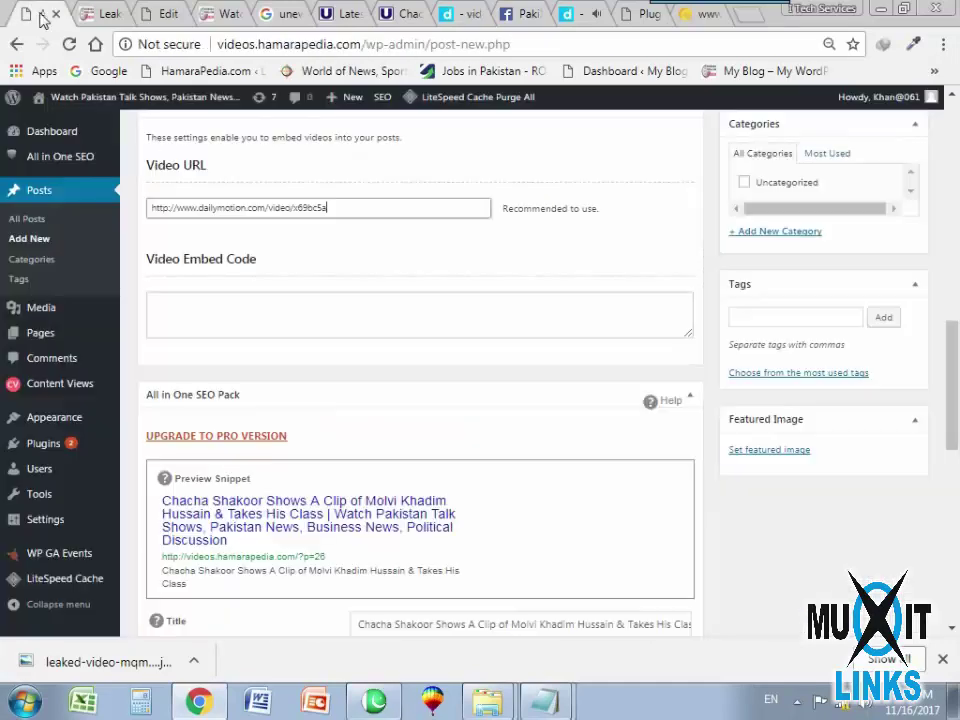
{"action": "left_click", "coordinate": [240, 321]}
{"action": "key", "text": "ctrl+v"}
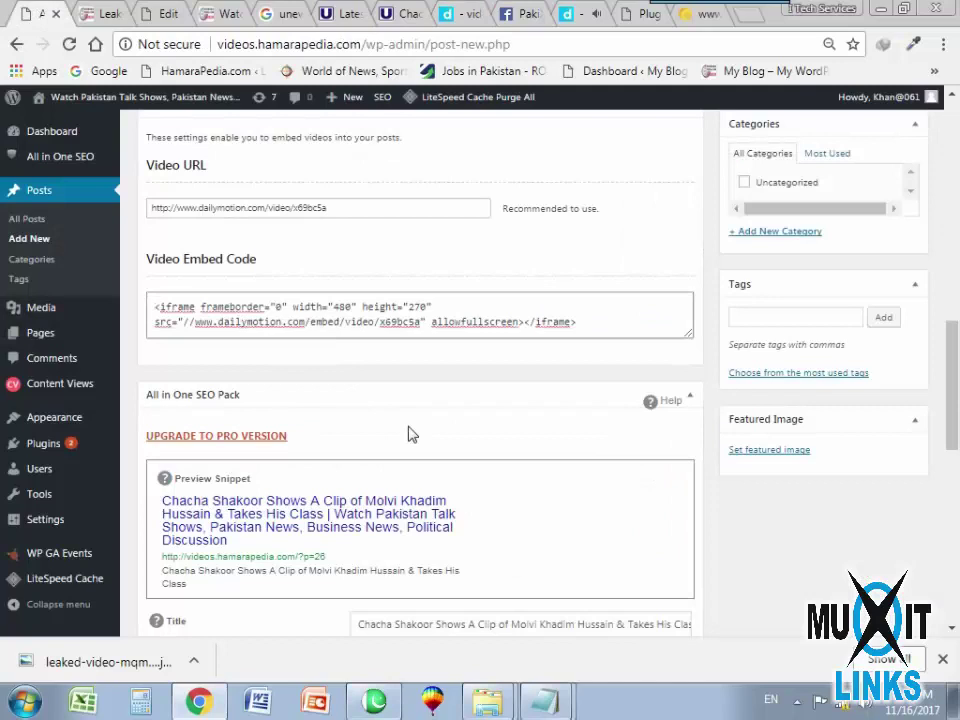
Look over the new post's fields, then recheck the title and Dailymotion section of the original unewstv.com post.
{"action": "scroll", "coordinate": [380, 437], "scroll_direction": "down", "scroll_amount": 4}
{"action": "scroll", "coordinate": [380, 437], "scroll_direction": "up", "scroll_amount": 7}
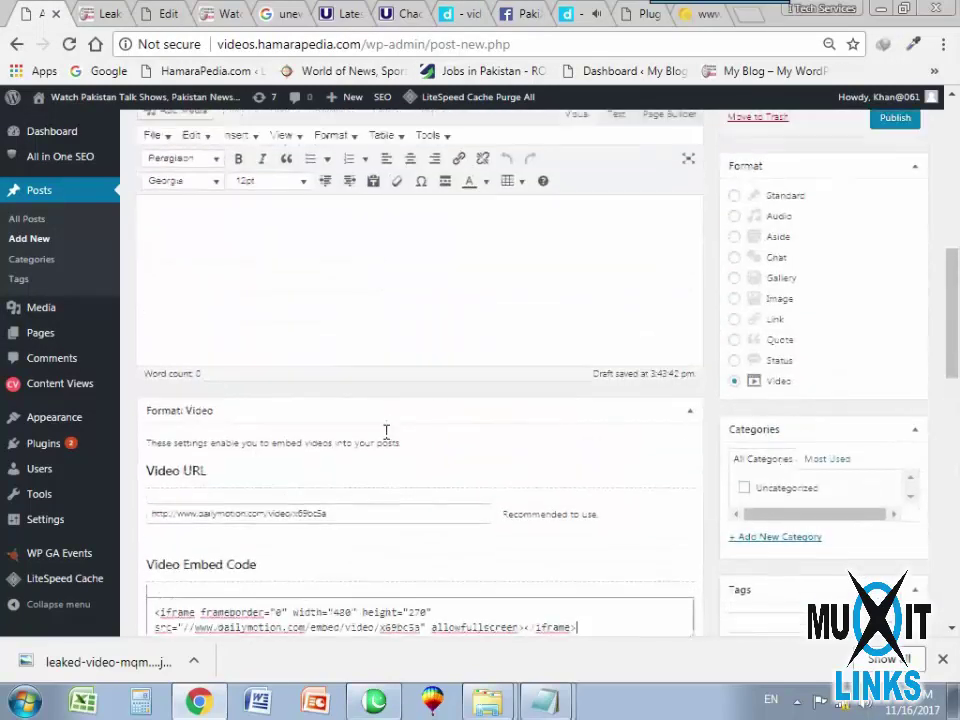
{"action": "scroll", "coordinate": [386, 431], "scroll_direction": "up", "scroll_amount": 3}
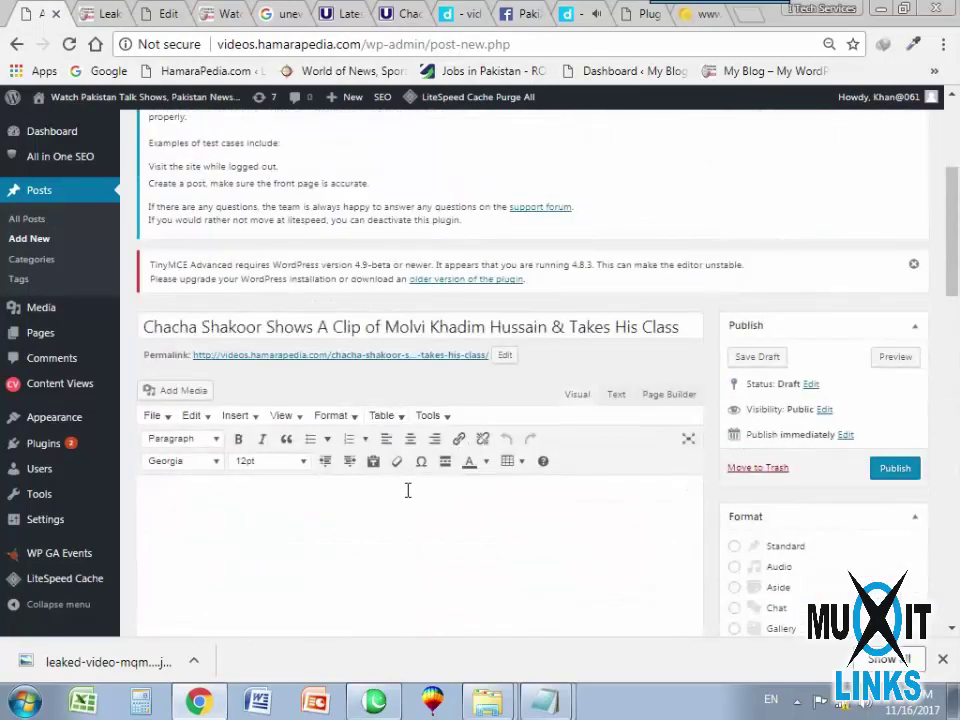
{"action": "left_click", "coordinate": [397, 16]}
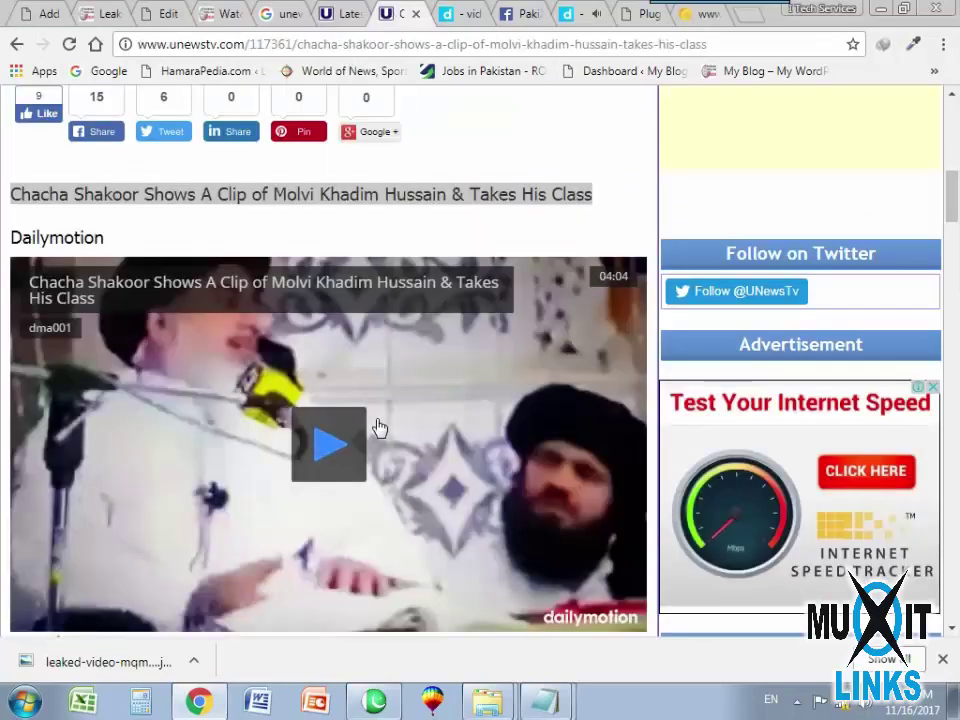
{"action": "scroll", "coordinate": [280, 380], "scroll_direction": "down", "scroll_amount": 1}
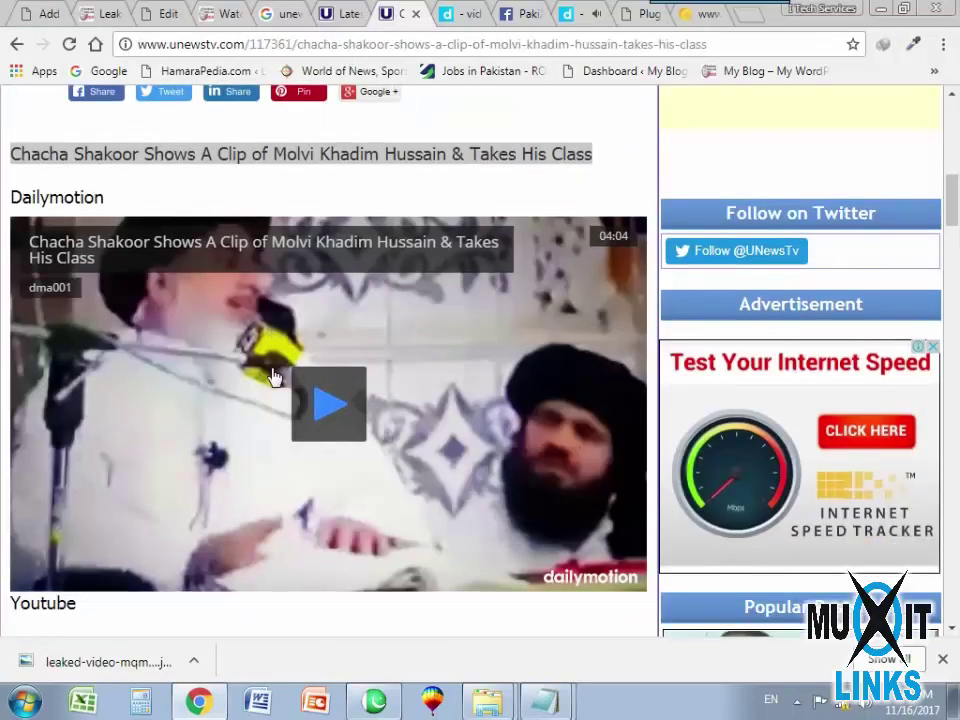
{"action": "scroll", "coordinate": [296, 372], "scroll_direction": "up", "scroll_amount": 3}
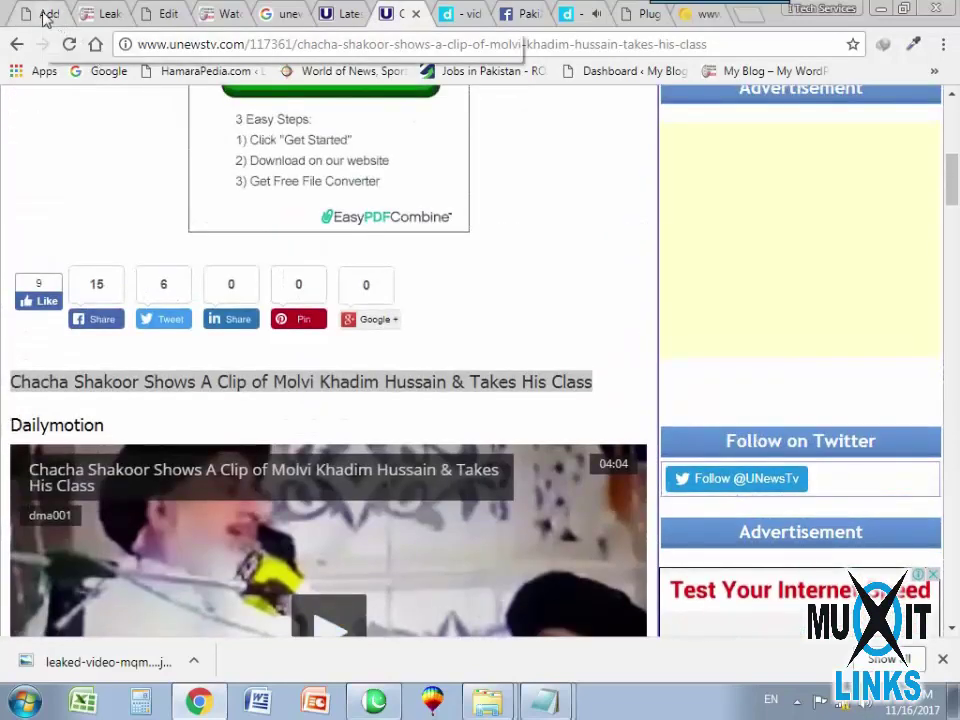
Return to the new post and open the form for adding a new category.
{"action": "left_click", "coordinate": [45, 15]}
{"action": "scroll", "coordinate": [668, 407], "scroll_direction": "down", "scroll_amount": 3}
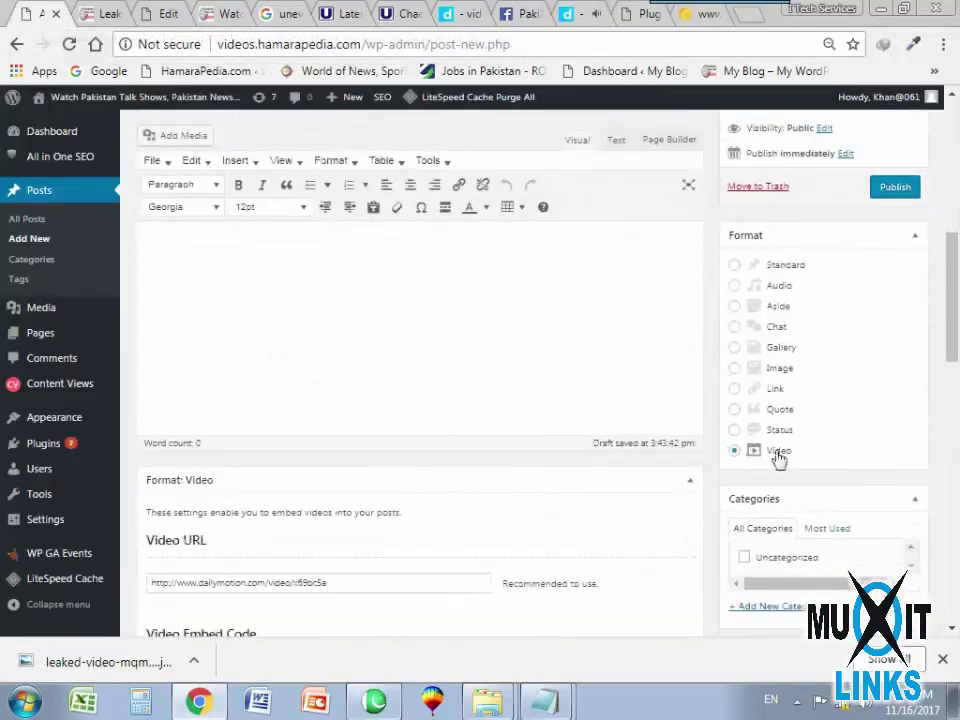
{"action": "scroll", "coordinate": [563, 392], "scroll_direction": "down", "scroll_amount": 3}
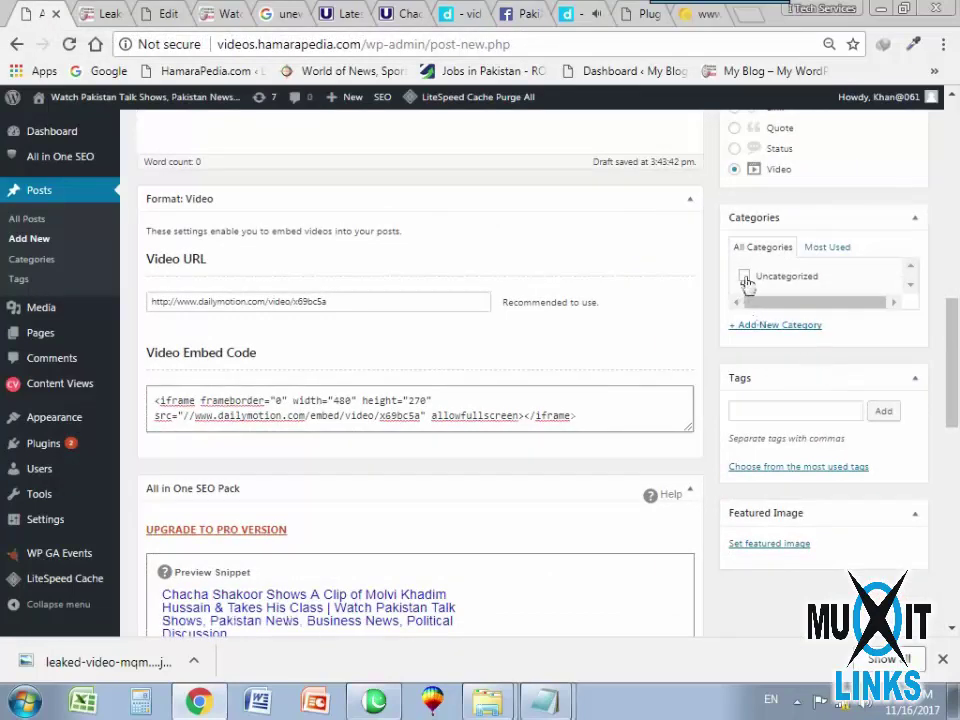
{"action": "left_click", "coordinate": [781, 328]}
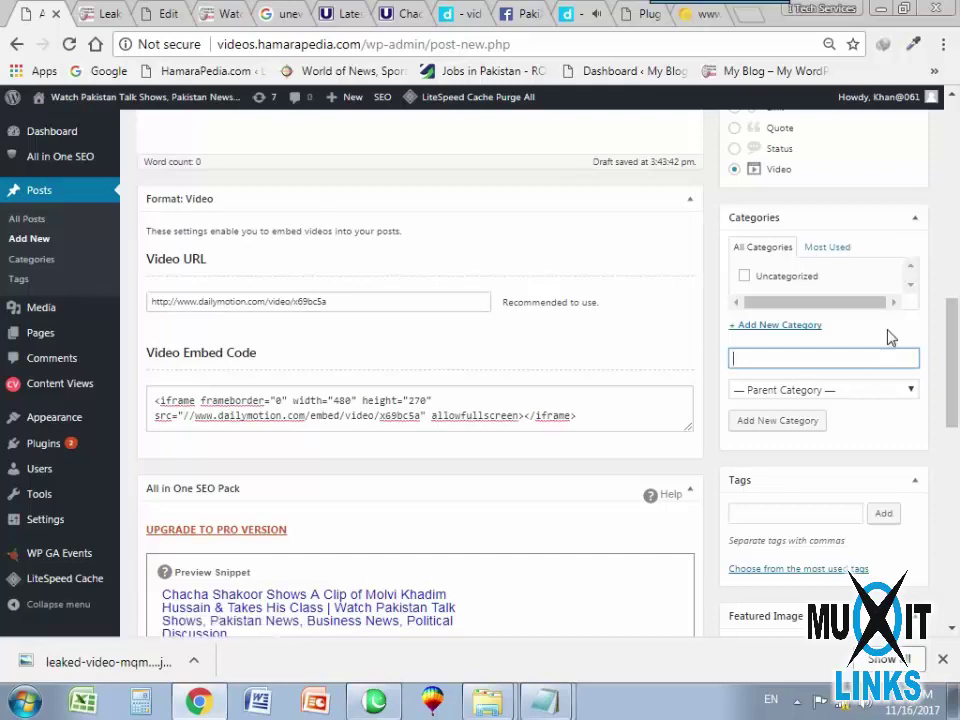
Add the tags "Video Clips" and "Political Clip" to the post.
{"action": "scroll", "coordinate": [804, 505], "scroll_direction": "down", "scroll_amount": 2}
{"action": "left_click", "coordinate": [756, 330]}
{"action": "scroll", "coordinate": [393, 466], "scroll_direction": "down", "scroll_amount": 1}
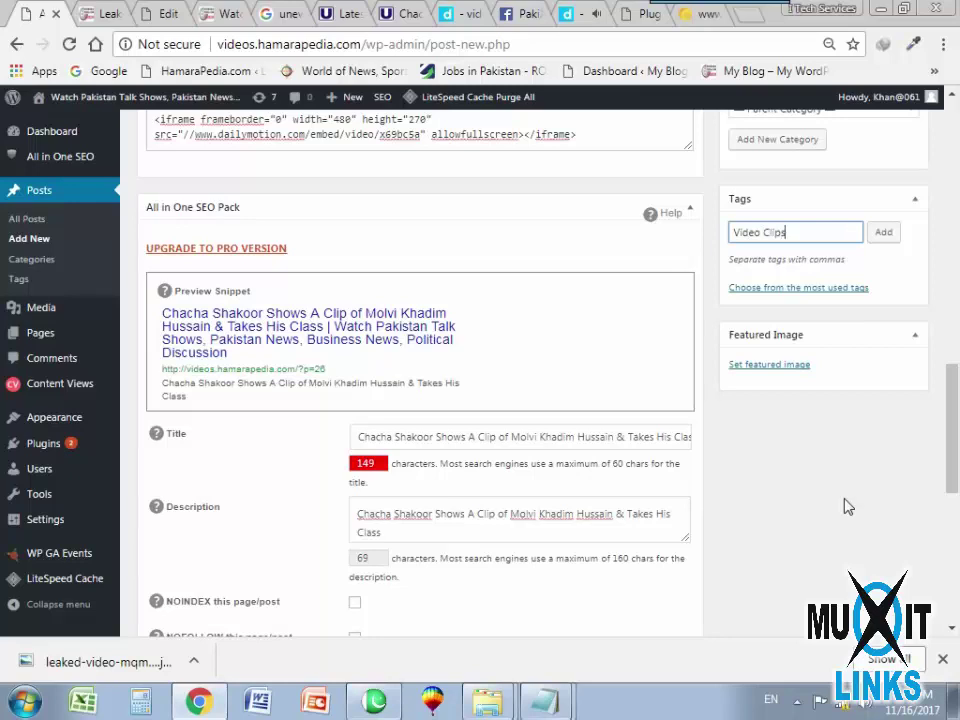
{"action": "key", "text": "Return"}
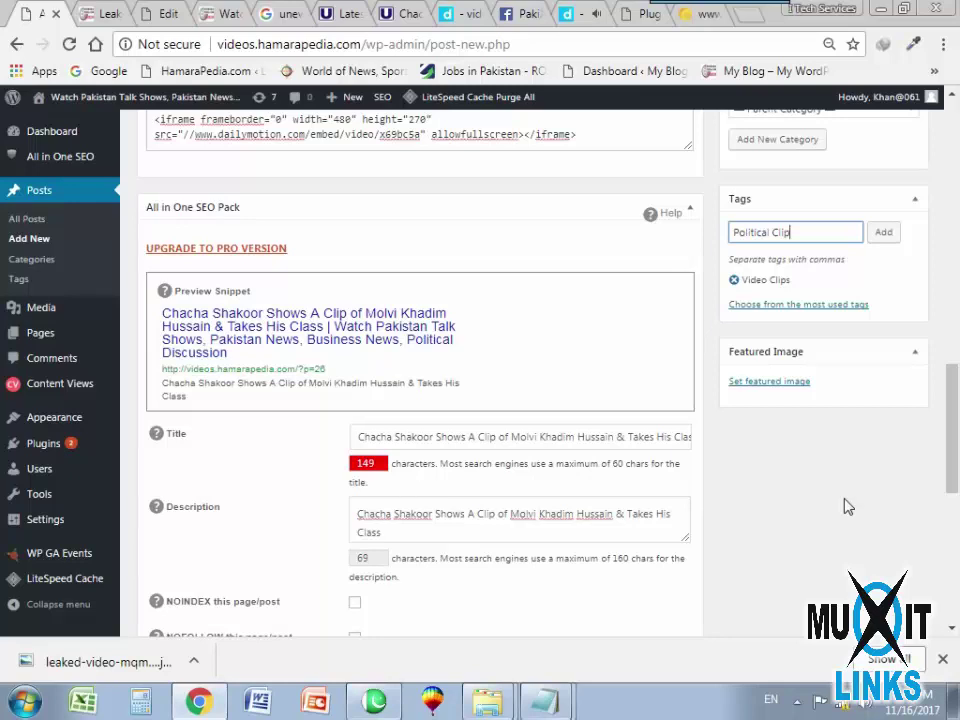
{"action": "key", "text": "Return"}
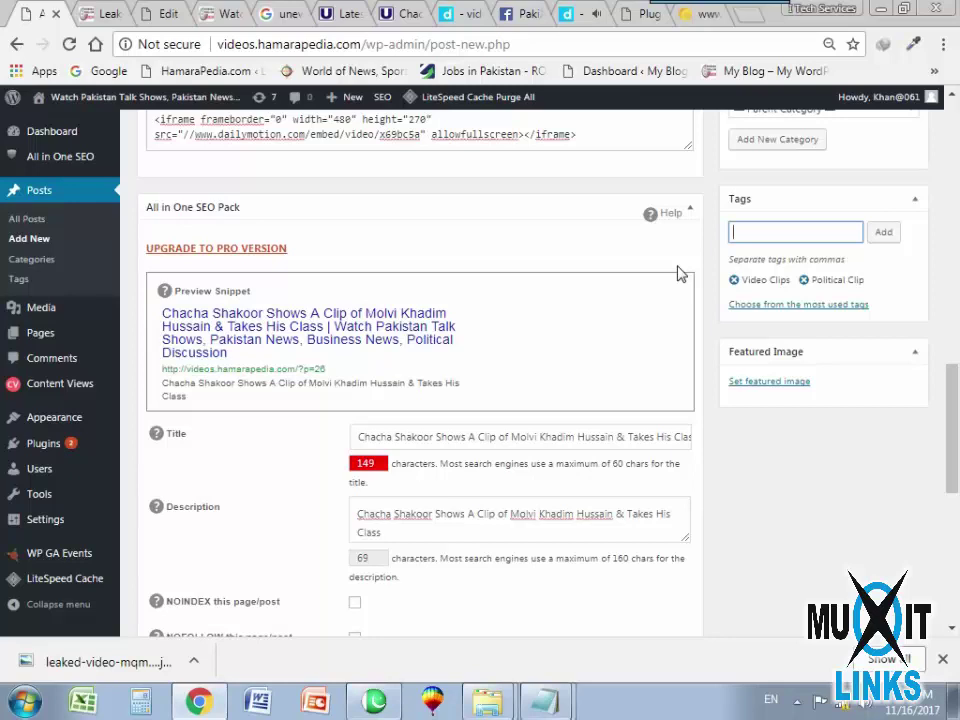
Look through the post's sidebar and layout options, then go back up to its publishing settings.
{"action": "scroll", "coordinate": [590, 378], "scroll_direction": "down", "scroll_amount": 4}
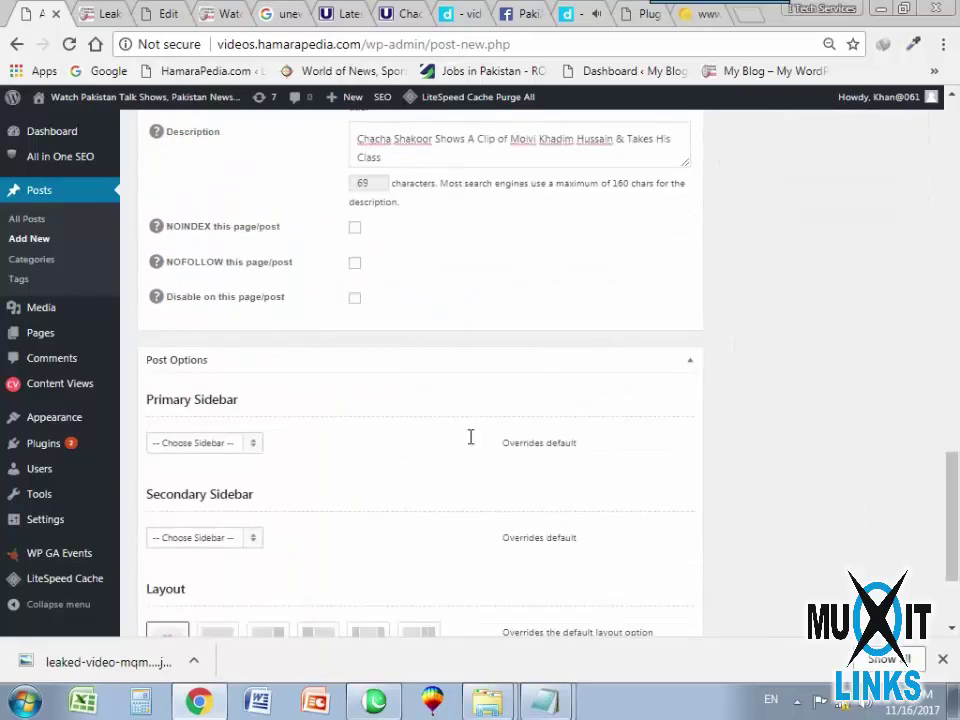
{"action": "scroll", "coordinate": [411, 461], "scroll_direction": "down", "scroll_amount": 2}
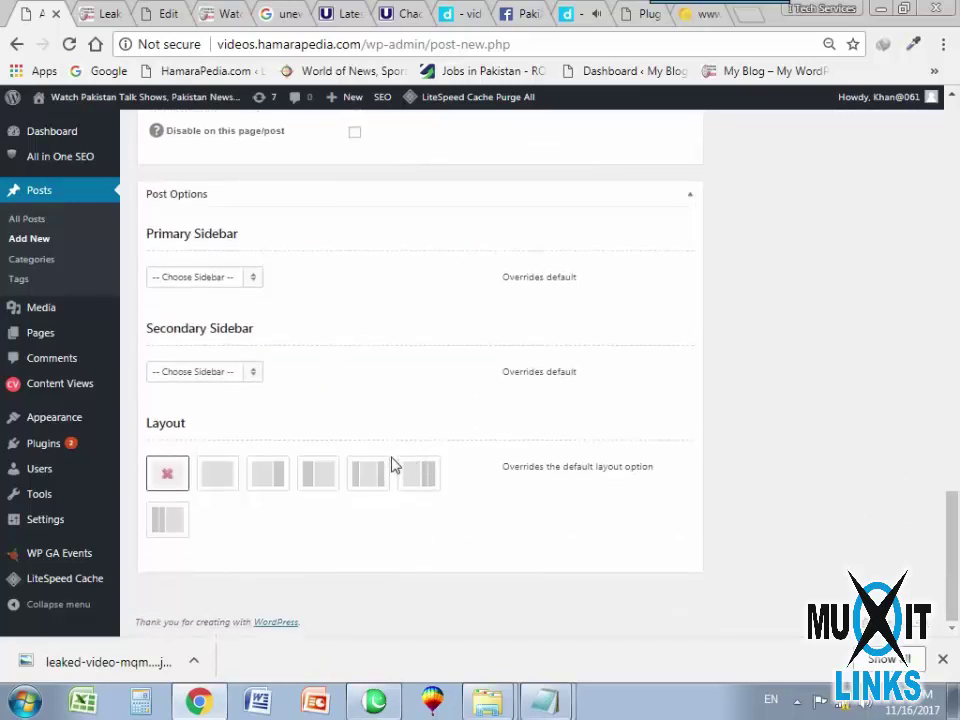
{"action": "scroll", "coordinate": [439, 469], "scroll_direction": "up", "scroll_amount": 8}
{"action": "scroll", "coordinate": [800, 455], "scroll_direction": "up", "scroll_amount": 5}
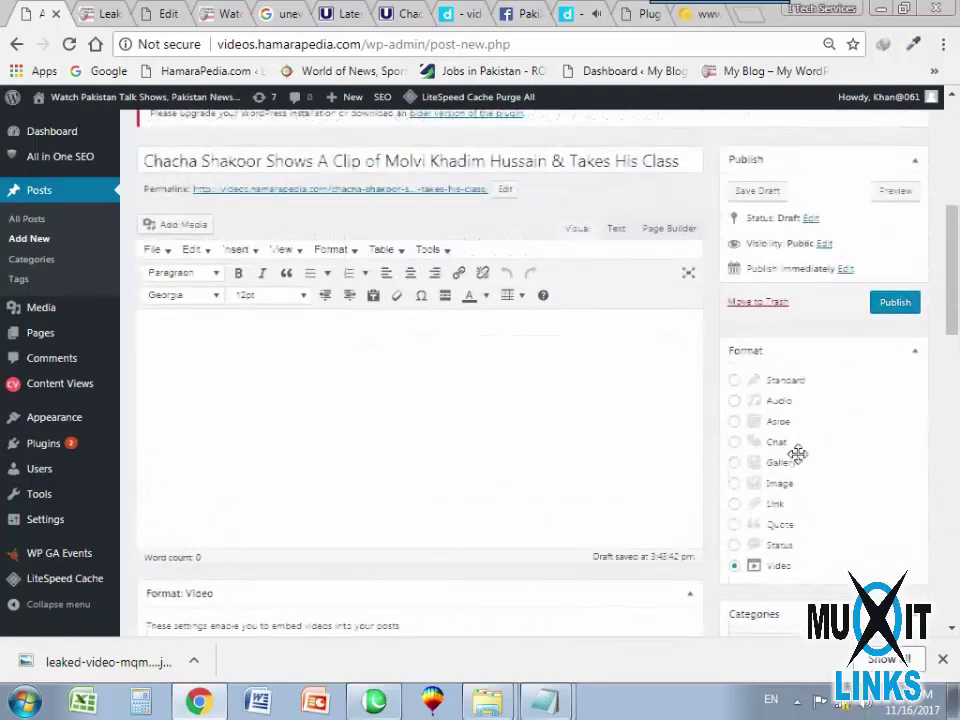
Publish the Chacha Shakoor video post and start another new post.
{"action": "left_click", "coordinate": [894, 304]}
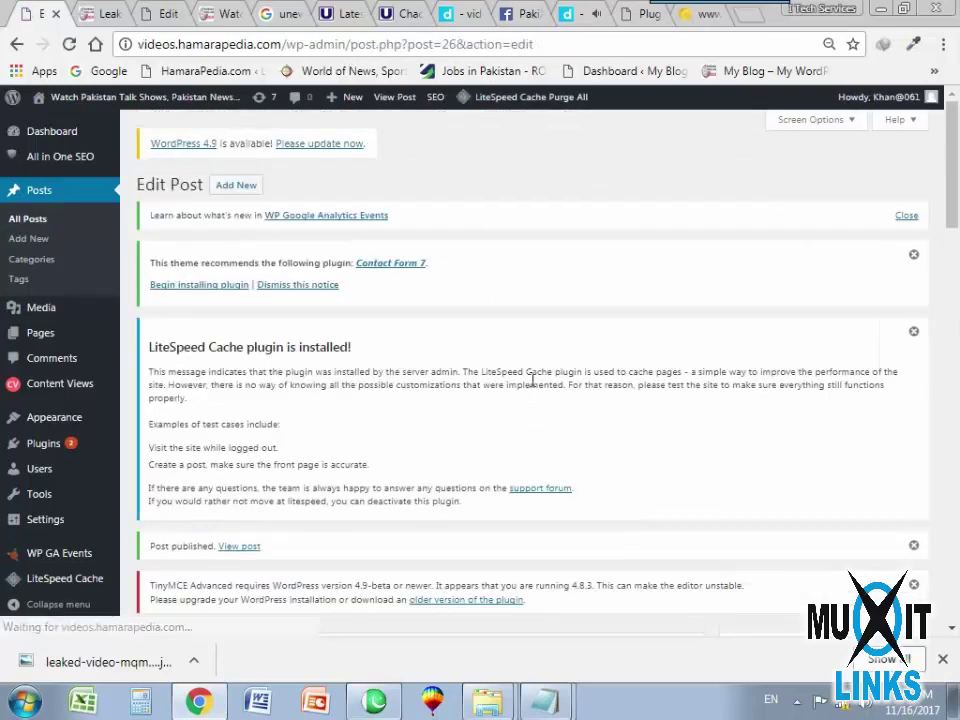
{"action": "left_click", "coordinate": [240, 190]}
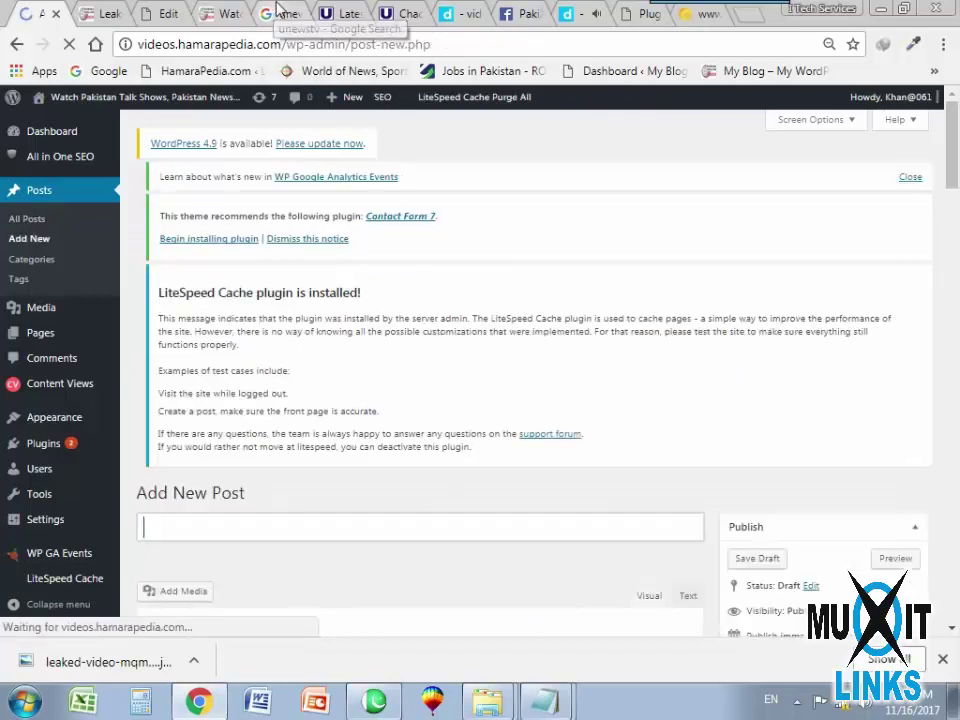
On unewstv.com, open the top-rated "Imran Khan Ko Chahiye Ke Aap Ke Studio Mein" post and copy the full title above its Dailymotion video.
{"action": "left_click", "coordinate": [406, 15]}
{"action": "scroll", "coordinate": [460, 362], "scroll_direction": "up", "scroll_amount": 4}
{"action": "scroll", "coordinate": [460, 362], "scroll_direction": "up", "scroll_amount": 2}
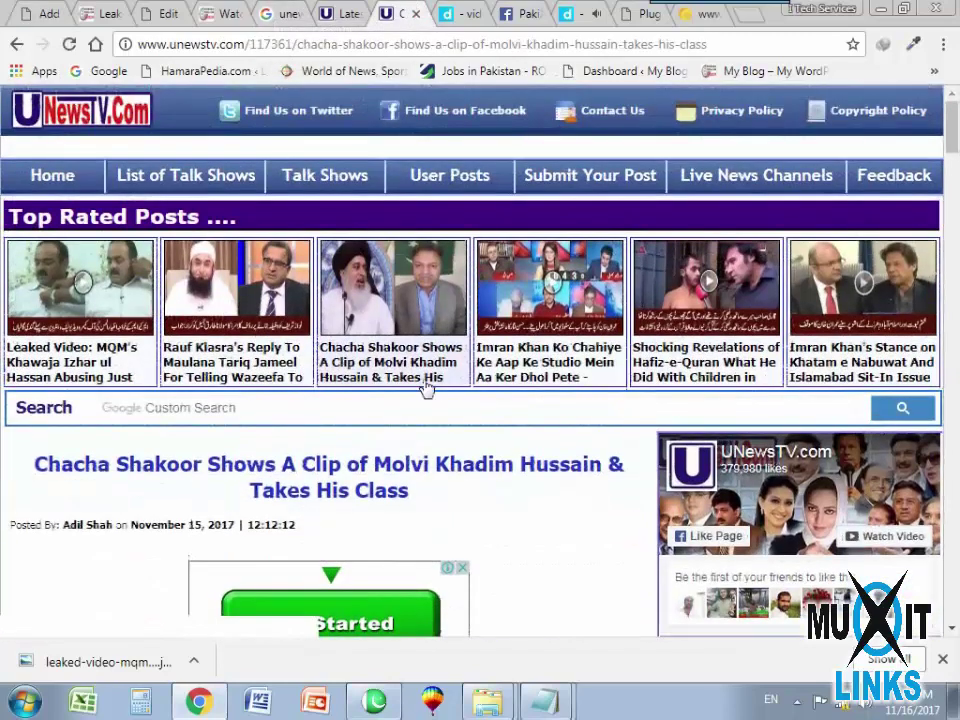
{"action": "left_click", "coordinate": [552, 303]}
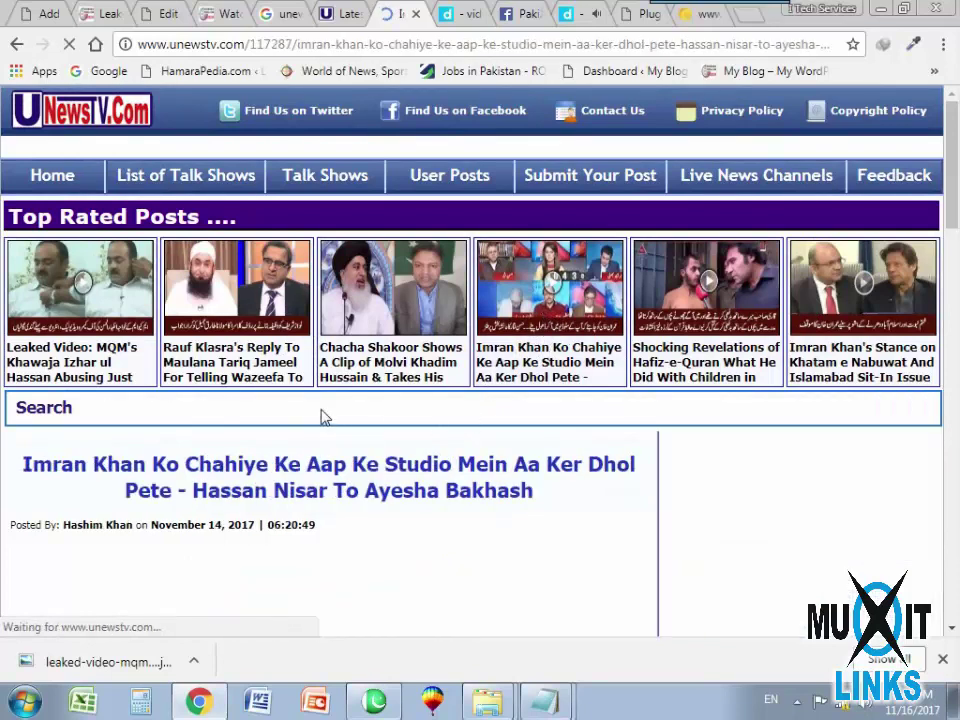
{"action": "scroll", "coordinate": [321, 416], "scroll_direction": "down", "scroll_amount": 5}
{"action": "scroll", "coordinate": [329, 418], "scroll_direction": "up", "scroll_amount": 3}
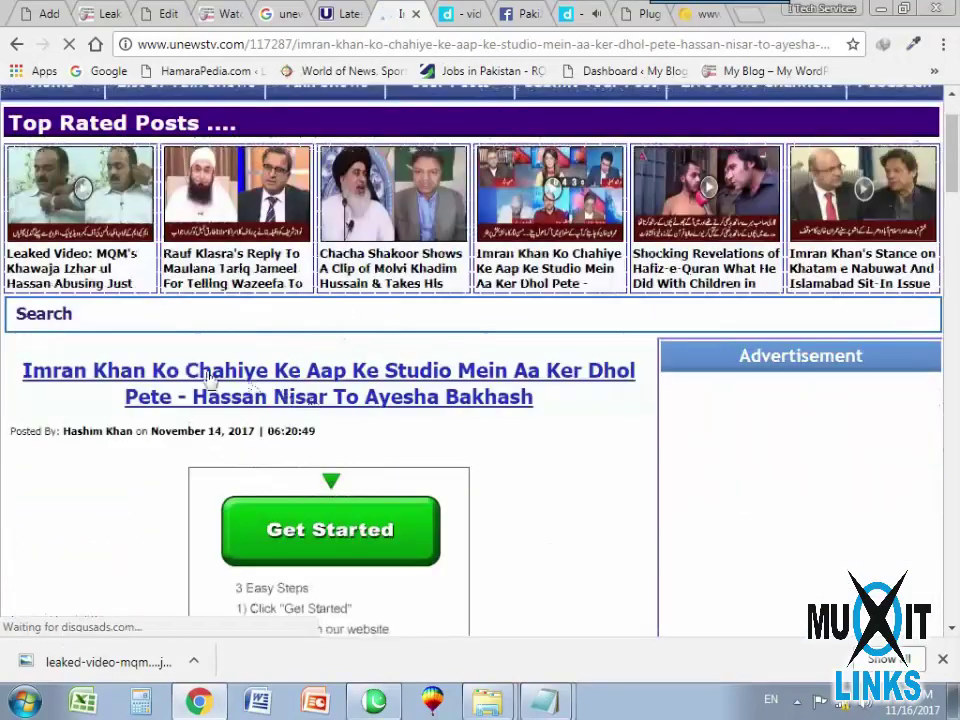
{"action": "scroll", "coordinate": [110, 450], "scroll_direction": "down", "scroll_amount": 5}
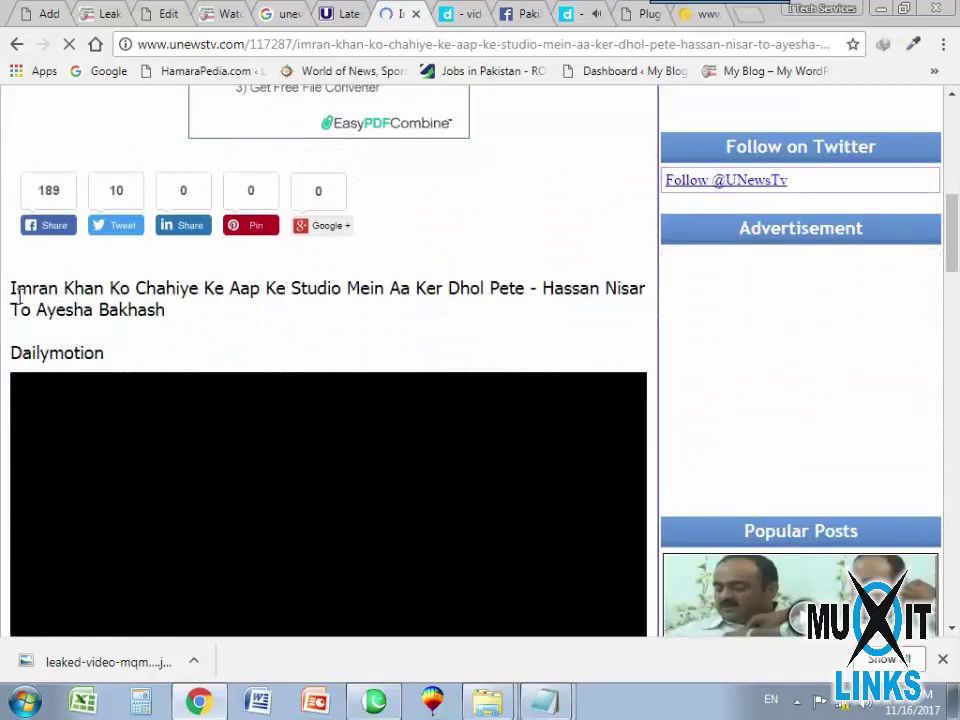
{"action": "left_click_drag", "start_coordinate": [18, 297], "coordinate": [172, 311]}
{"action": "key", "text": "ctrl+c"}
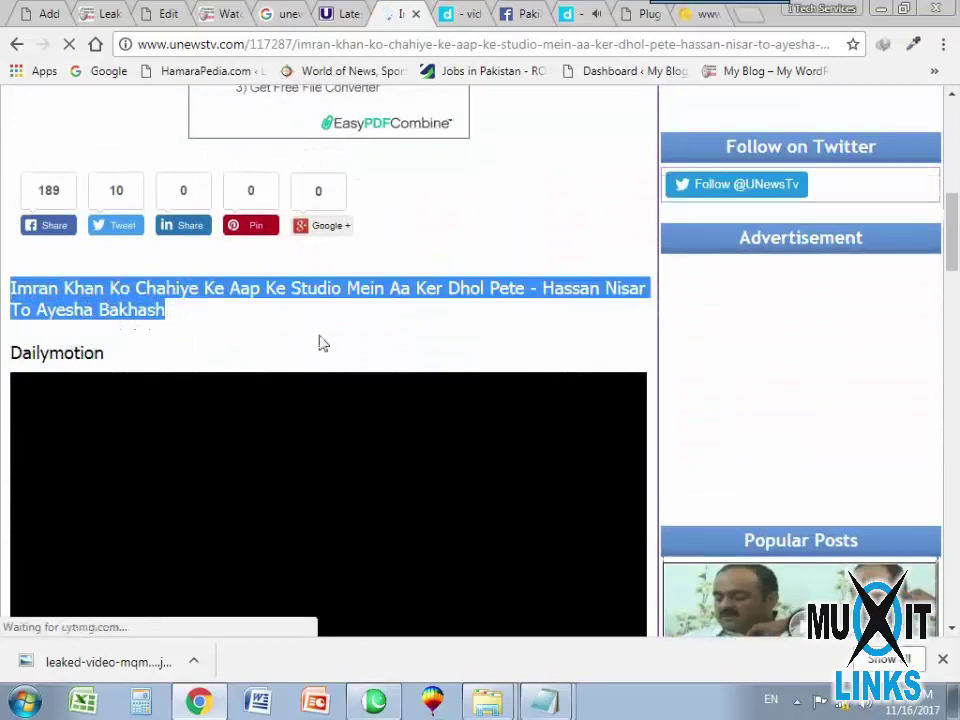
Paste the copied title as the new post's title, SEO title and SEO description, and set the post format to Video.
{"action": "left_click", "coordinate": [43, 13]}
{"action": "scroll", "coordinate": [265, 441], "scroll_direction": "down", "scroll_amount": 3}
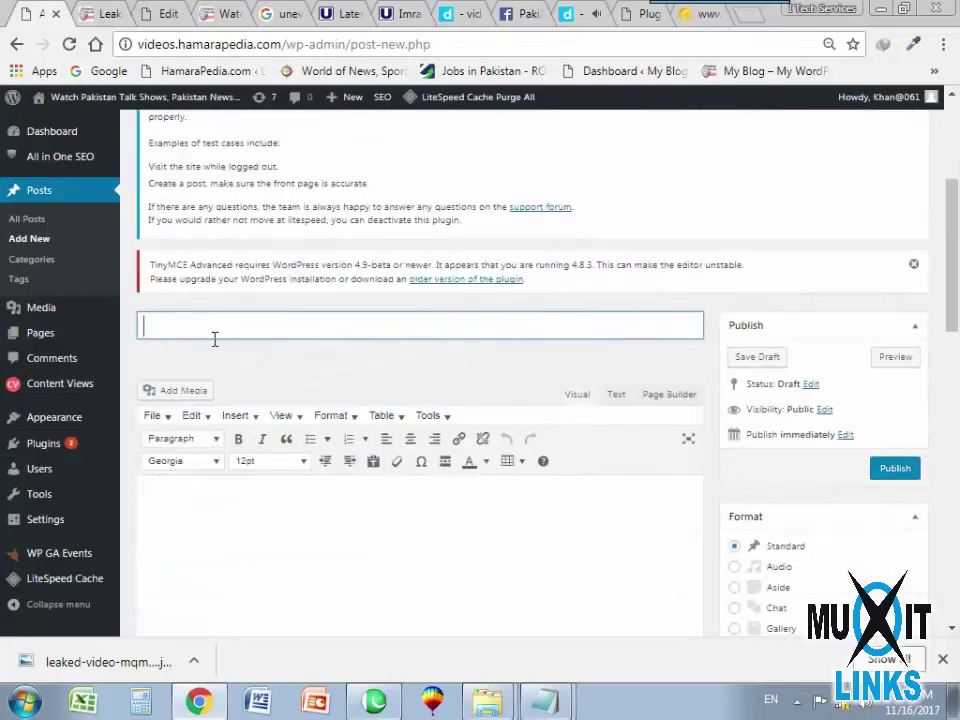
{"action": "type", "text": "Ke Aap Ke Studio Mein Aa Ker Dhol Pete - Hassan Nisar To Ayesha Bakhash"}
{"action": "scroll", "coordinate": [306, 411], "scroll_direction": "down", "scroll_amount": 11}
{"action": "scroll", "coordinate": [425, 440], "scroll_direction": "up", "scroll_amount": 4}
{"action": "left_click", "coordinate": [388, 378]}
{"action": "key", "text": "ctrl+v"}
{"action": "left_click", "coordinate": [375, 465]}
{"action": "key", "text": "ctrl+v"}
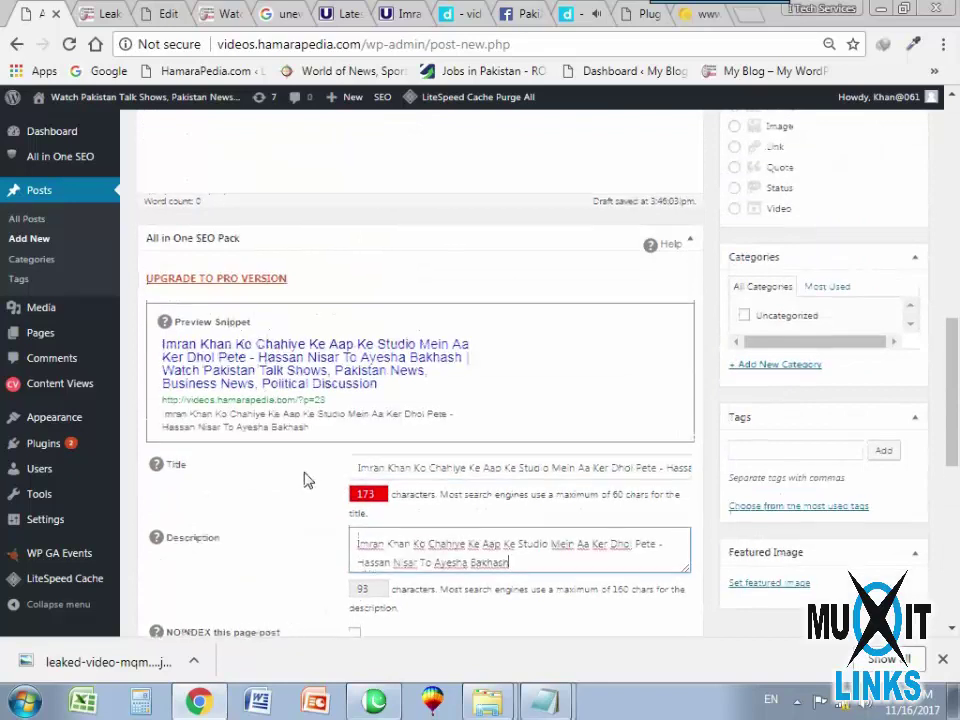
{"action": "scroll", "coordinate": [470, 455], "scroll_direction": "up", "scroll_amount": 3}
{"action": "left_click", "coordinate": [779, 452]}
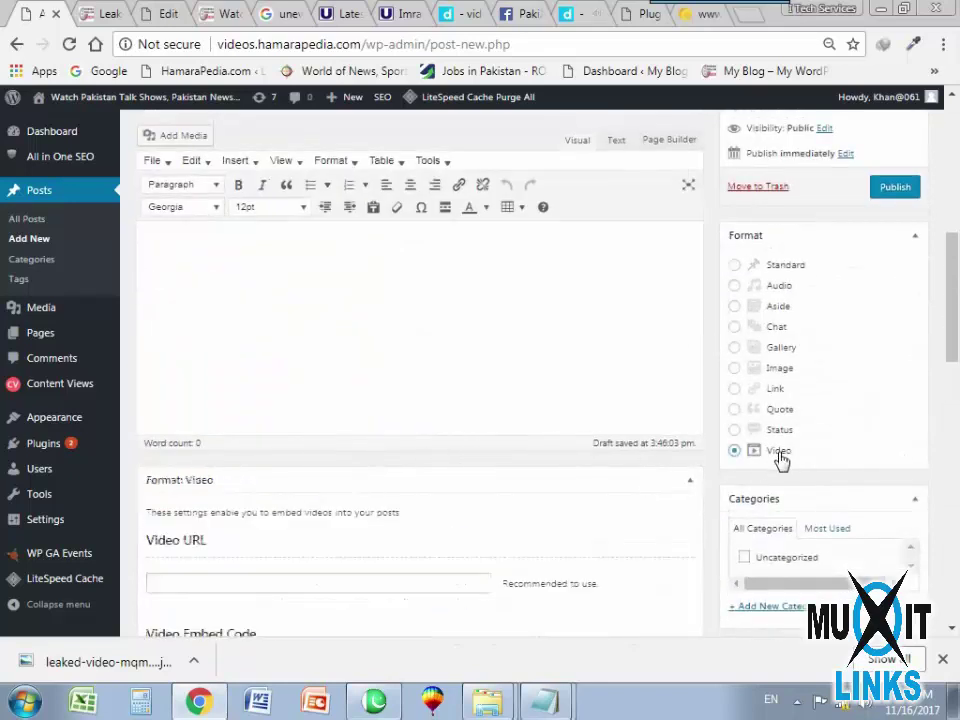
Close the previous video's Dailymotion page and return to the Imran Khan post on unewstv.com.
{"action": "left_click", "coordinate": [459, 15]}
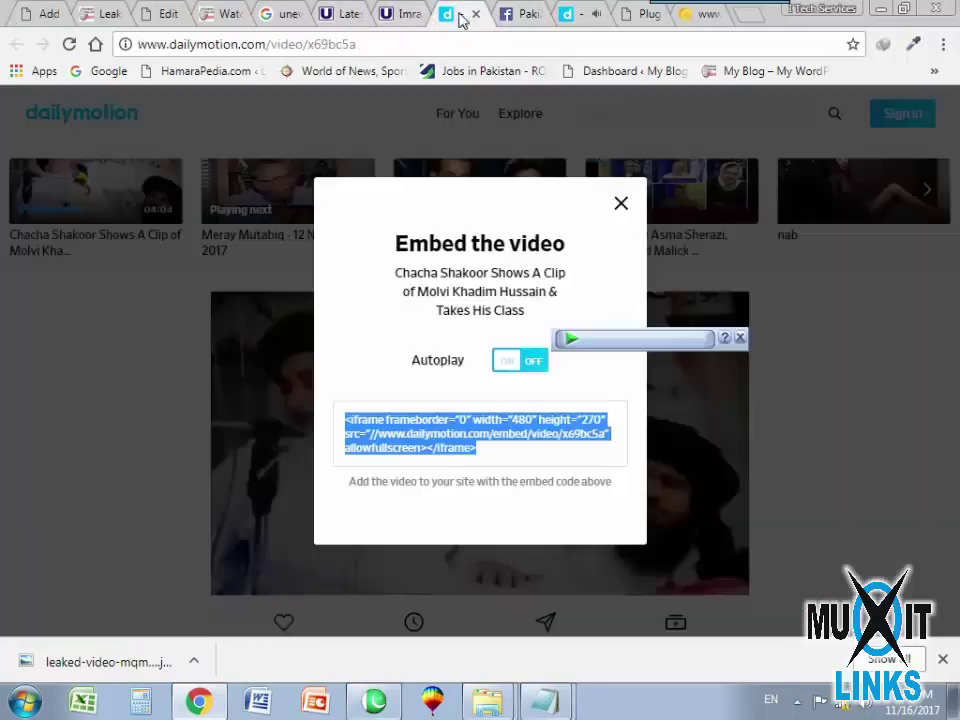
{"action": "left_click", "coordinate": [621, 205]}
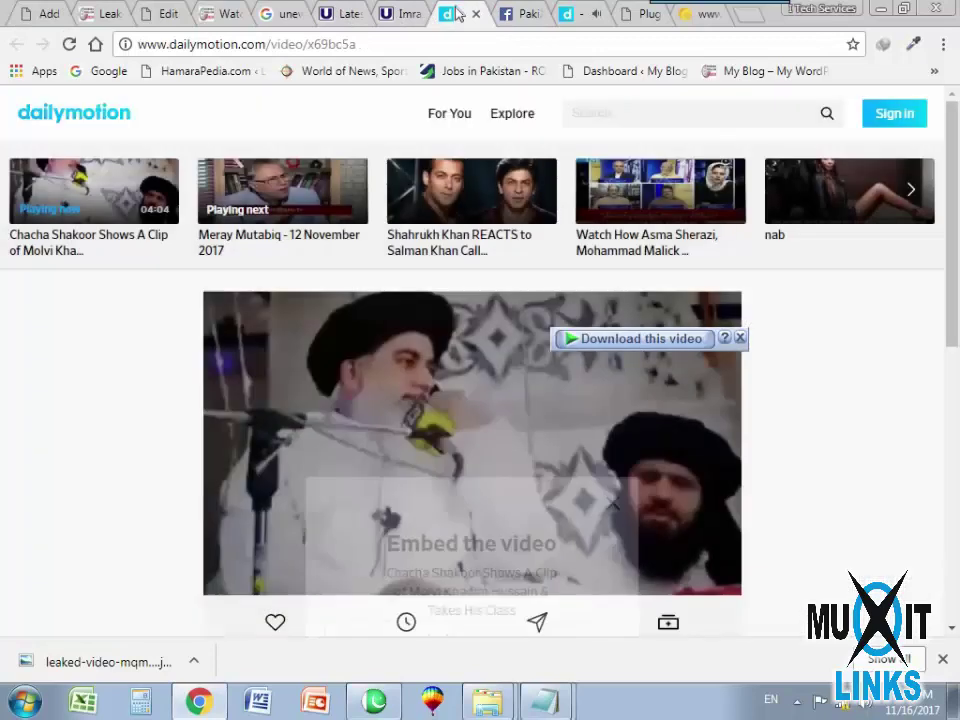
{"action": "left_click", "coordinate": [476, 14]}
{"action": "left_click", "coordinate": [405, 17]}
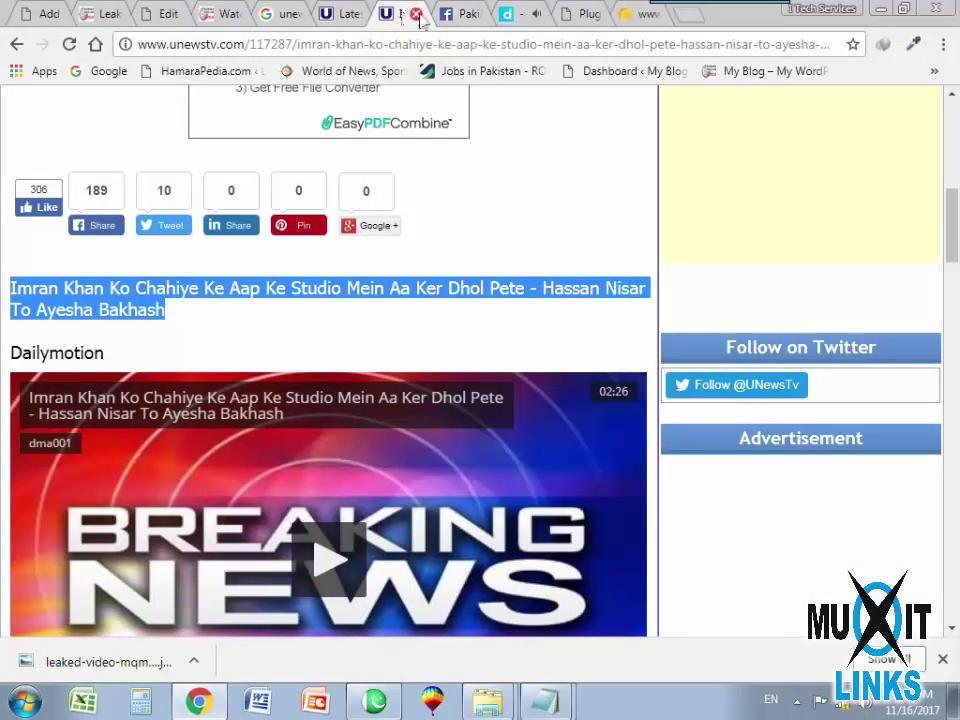
{"action": "scroll", "coordinate": [169, 429], "scroll_direction": "down", "scroll_amount": 2}
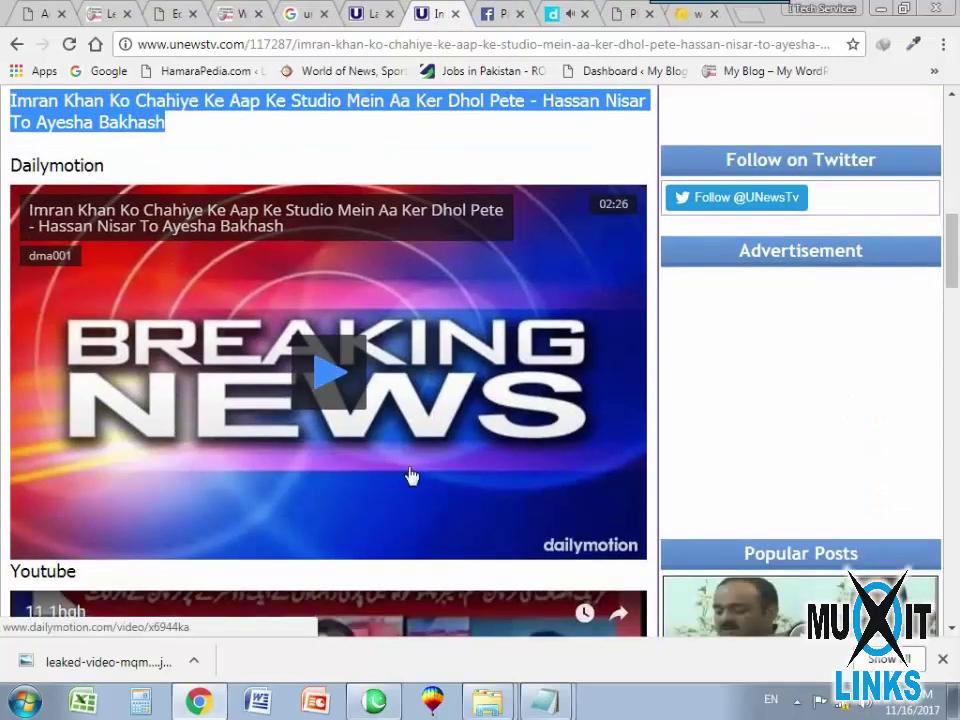
{"action": "scroll", "coordinate": [418, 497], "scroll_direction": "down", "scroll_amount": 2}
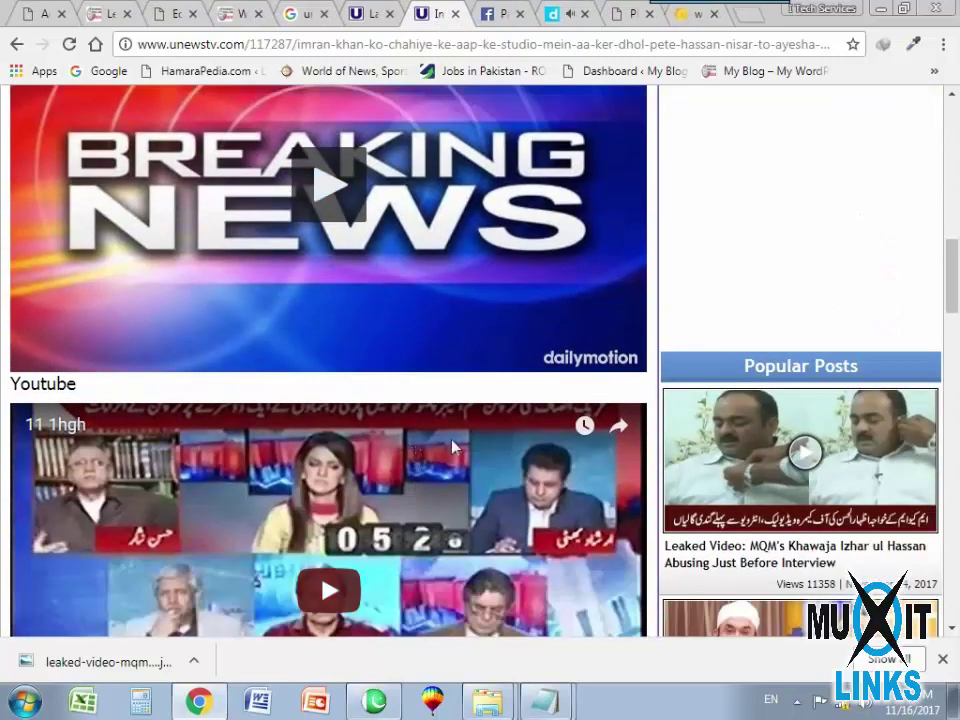
{"action": "scroll", "coordinate": [452, 445], "scroll_direction": "down", "scroll_amount": 2}
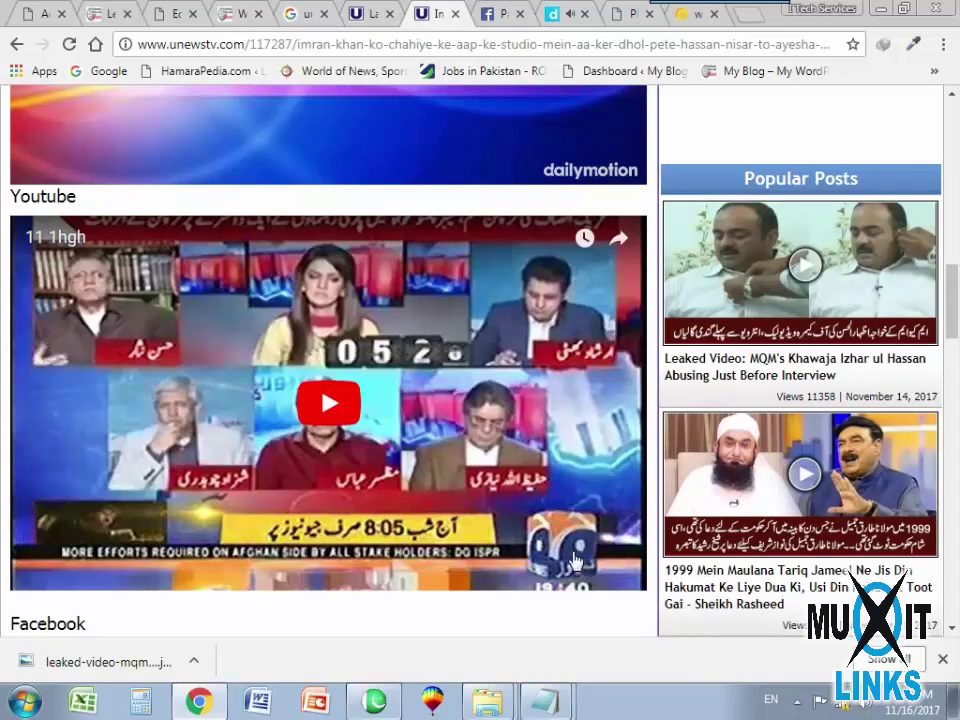
{"action": "scroll", "coordinate": [435, 499], "scroll_direction": "down", "scroll_amount": 1}
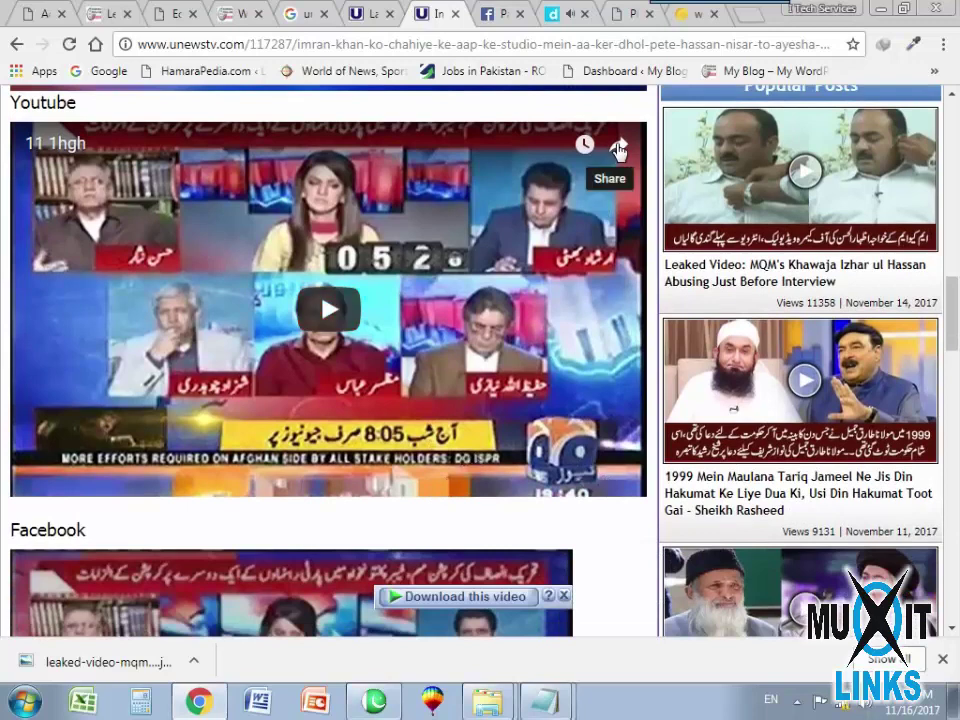
{"action": "left_click", "coordinate": [619, 149]}
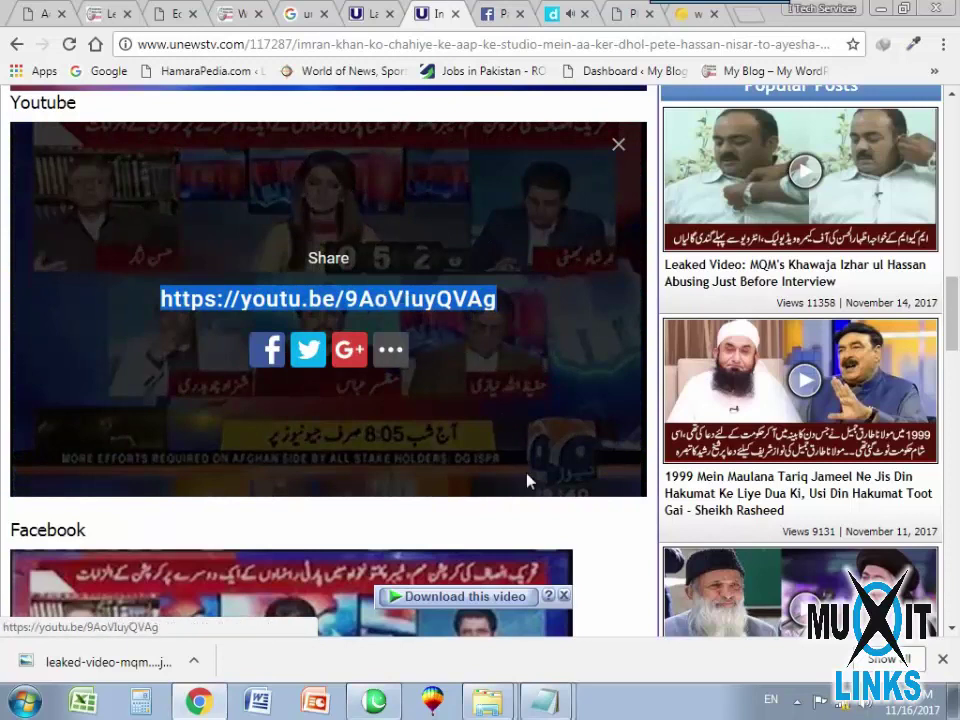
{"action": "right_click", "coordinate": [433, 305]}
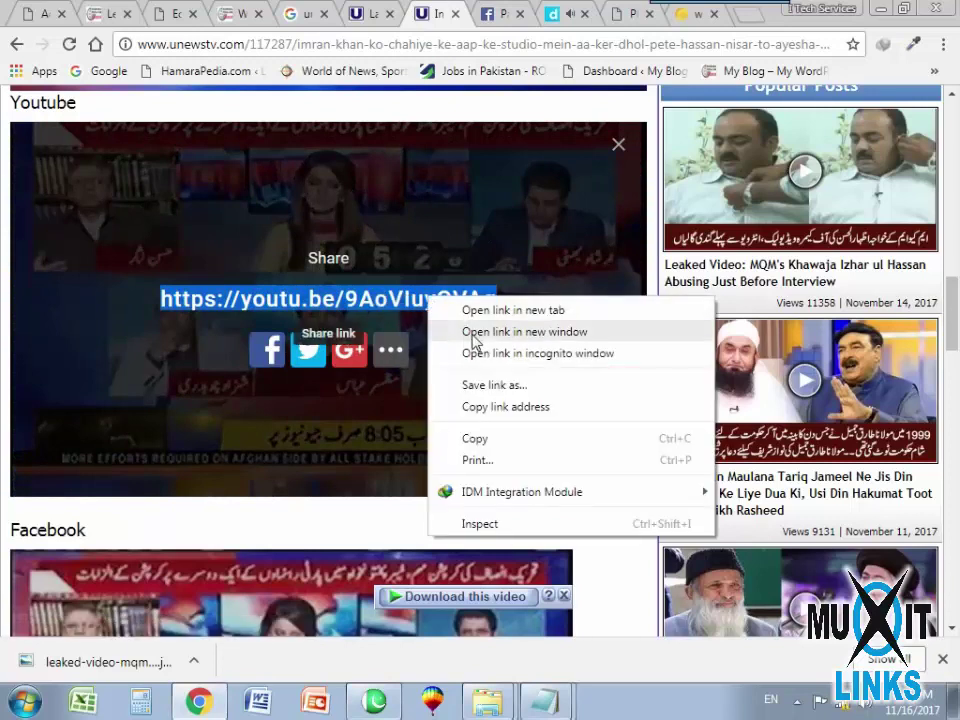
{"action": "left_click", "coordinate": [474, 448]}
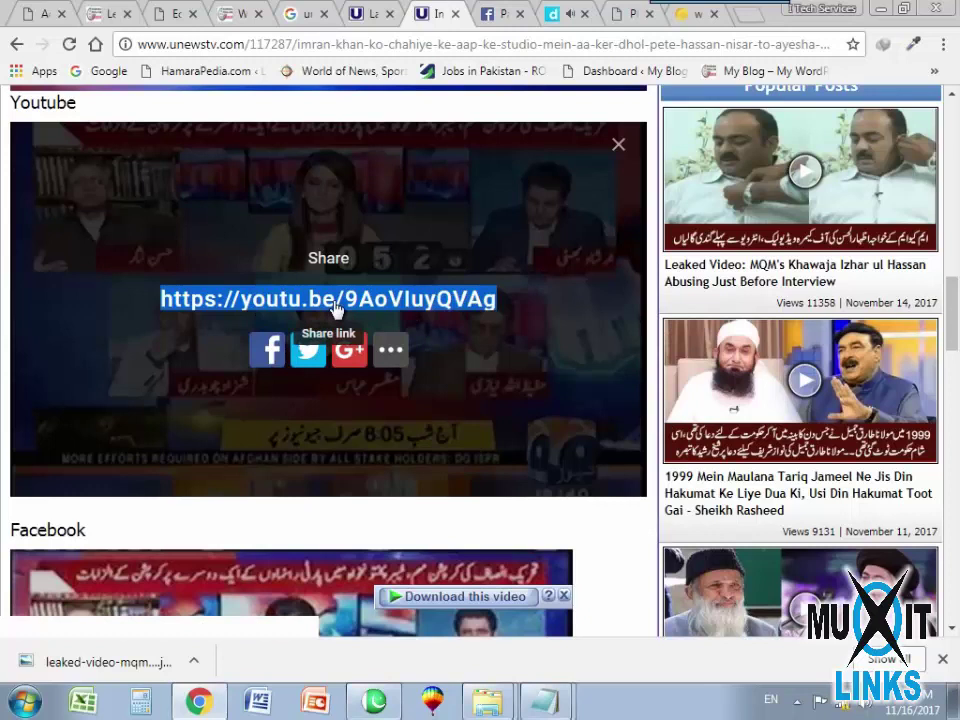
Paste the YouTube share link as the new post's Video URL and place the cursor in the empty Video Embed Code box.
{"action": "left_click", "coordinate": [18, 16]}
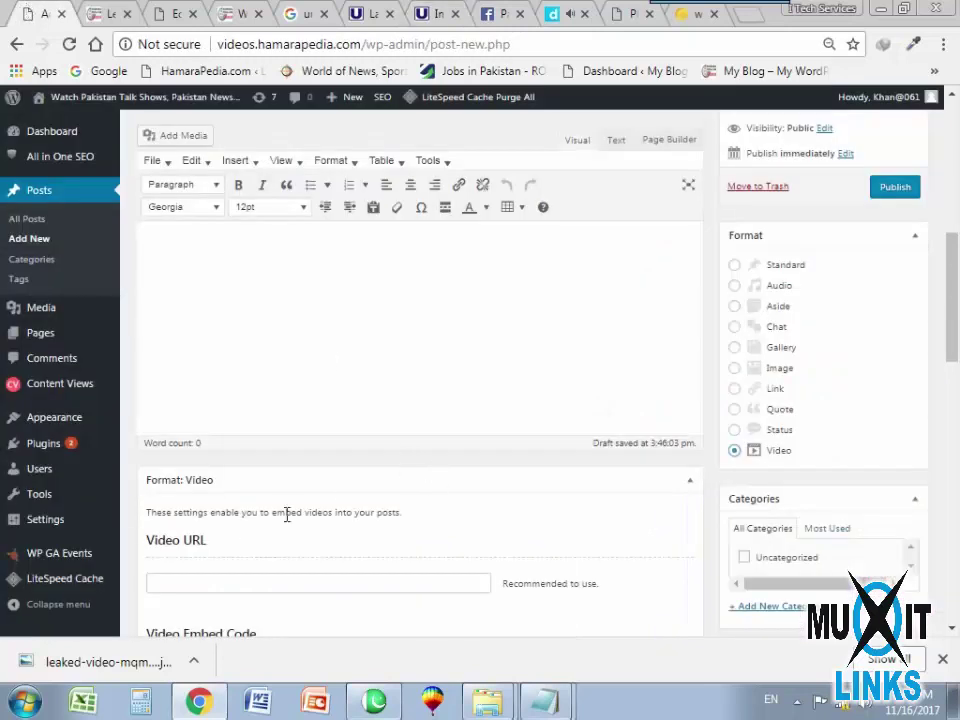
{"action": "scroll", "coordinate": [287, 514], "scroll_direction": "down", "scroll_amount": 3}
{"action": "left_click", "coordinate": [180, 398]}
{"action": "key", "text": "ctrl+v"}
{"action": "left_click", "coordinate": [228, 504]}
Open the unewstv.com post's embedded video on YouTube and copy its iframe embed code.
{"action": "left_click", "coordinate": [494, 15]}
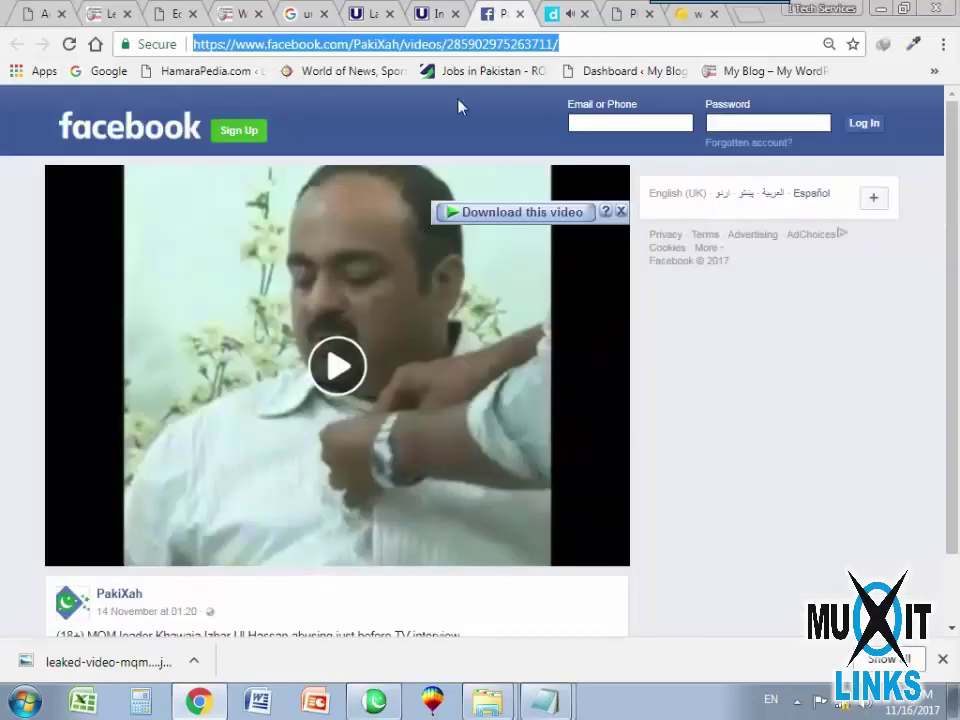
{"action": "left_click", "coordinate": [428, 20]}
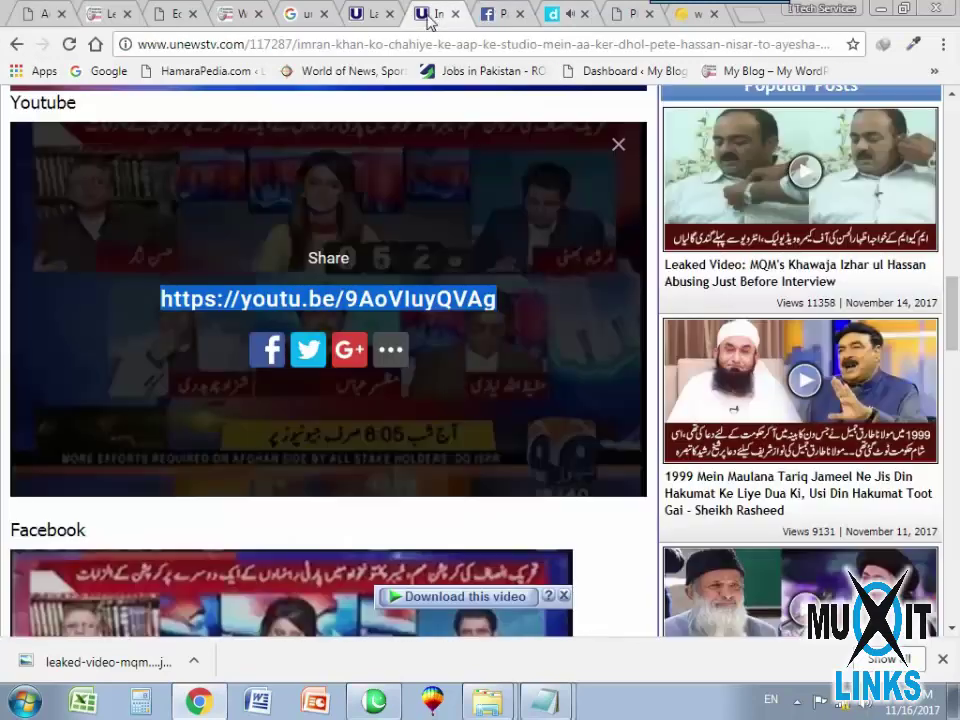
{"action": "left_click", "coordinate": [388, 355]}
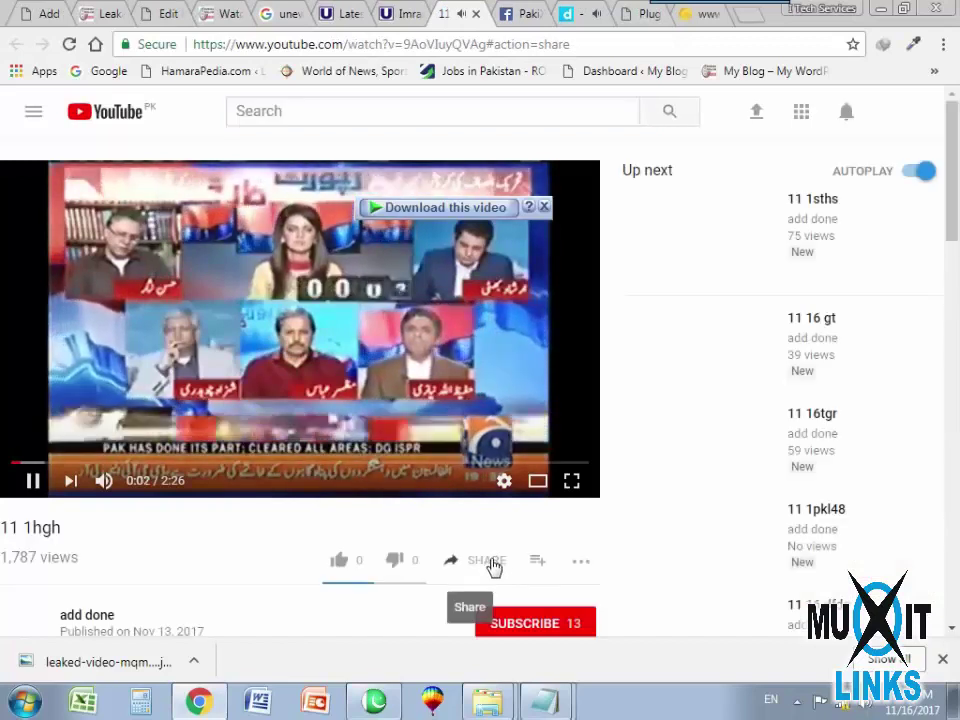
{"action": "left_click", "coordinate": [490, 566]}
{"action": "left_click", "coordinate": [763, 518]}
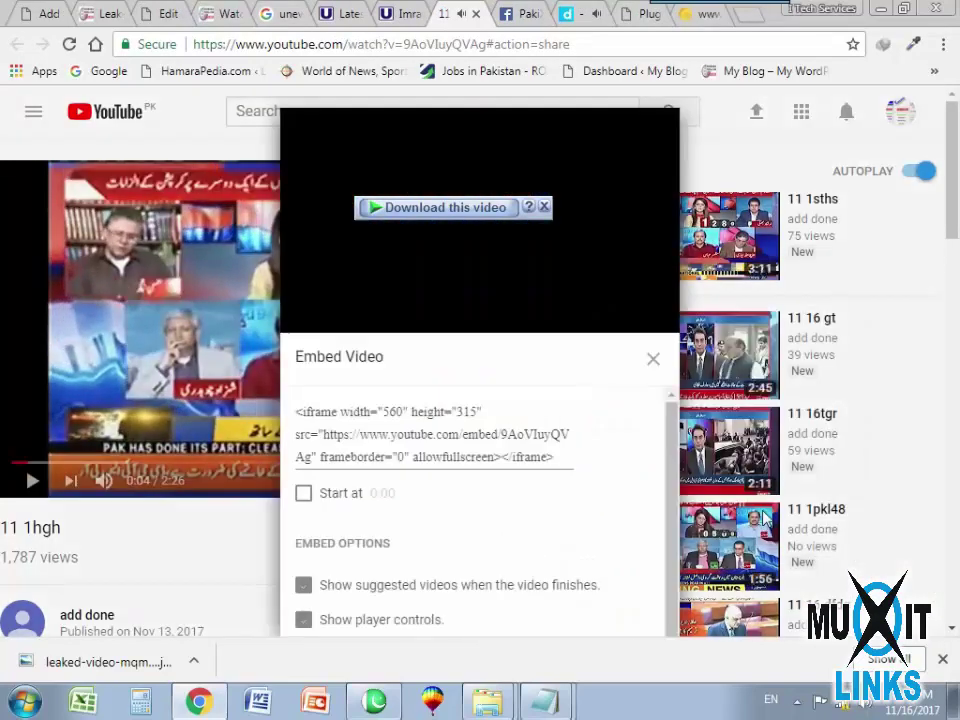
{"action": "left_click", "coordinate": [377, 452]}
{"action": "right_click", "coordinate": [364, 440]}
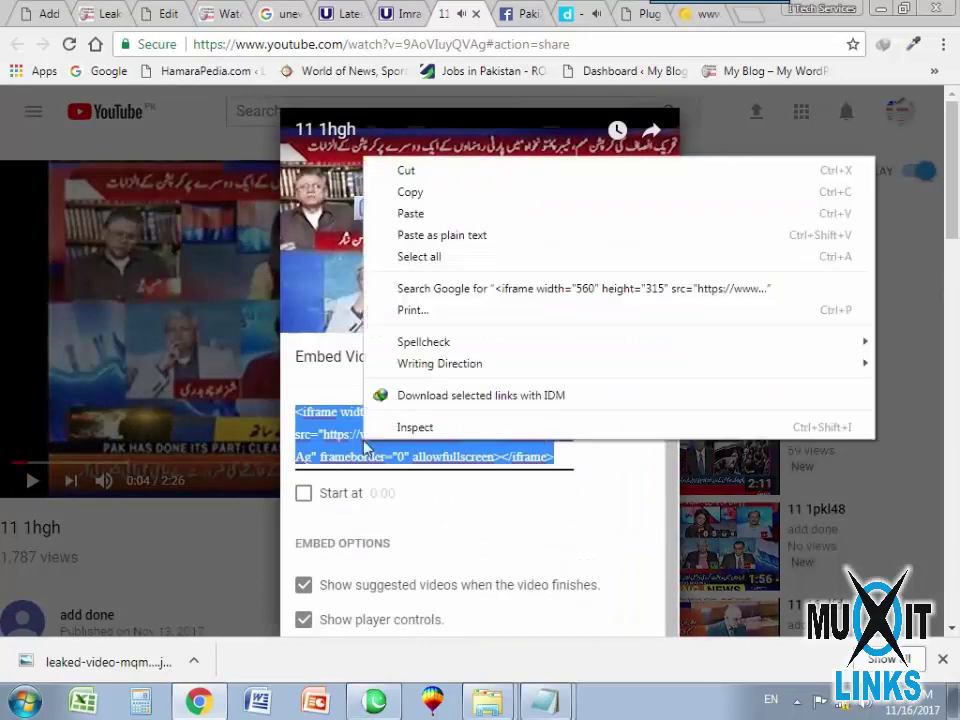
{"action": "left_click", "coordinate": [408, 192]}
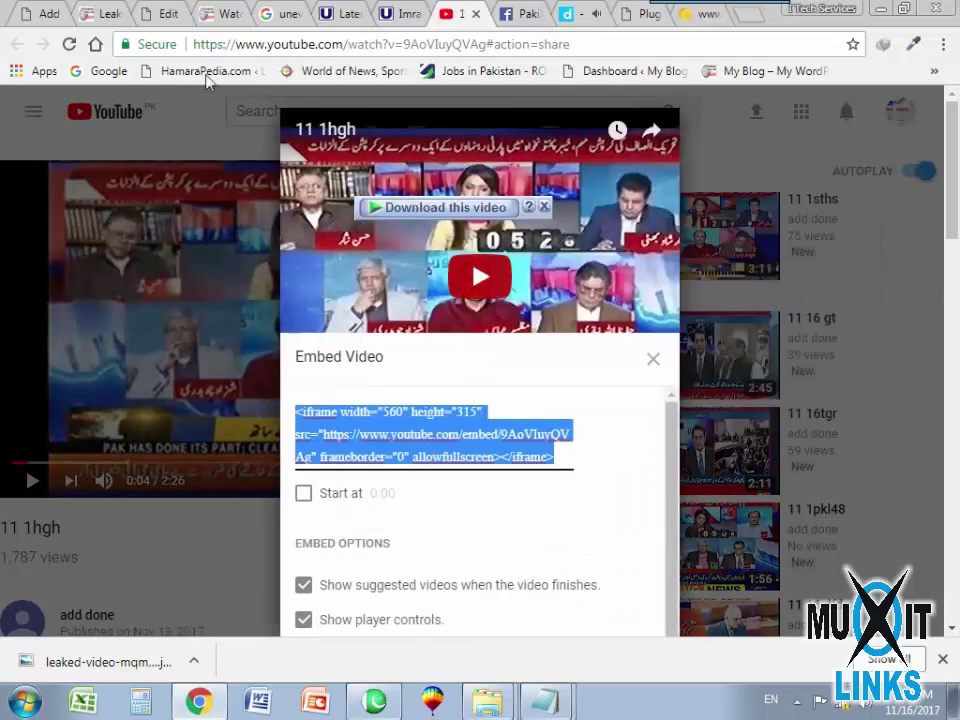
Paste the YouTube iframe code into the new post's Video Embed Code.
{"action": "left_click", "coordinate": [45, 13]}
{"action": "right_click", "coordinate": [265, 492]}
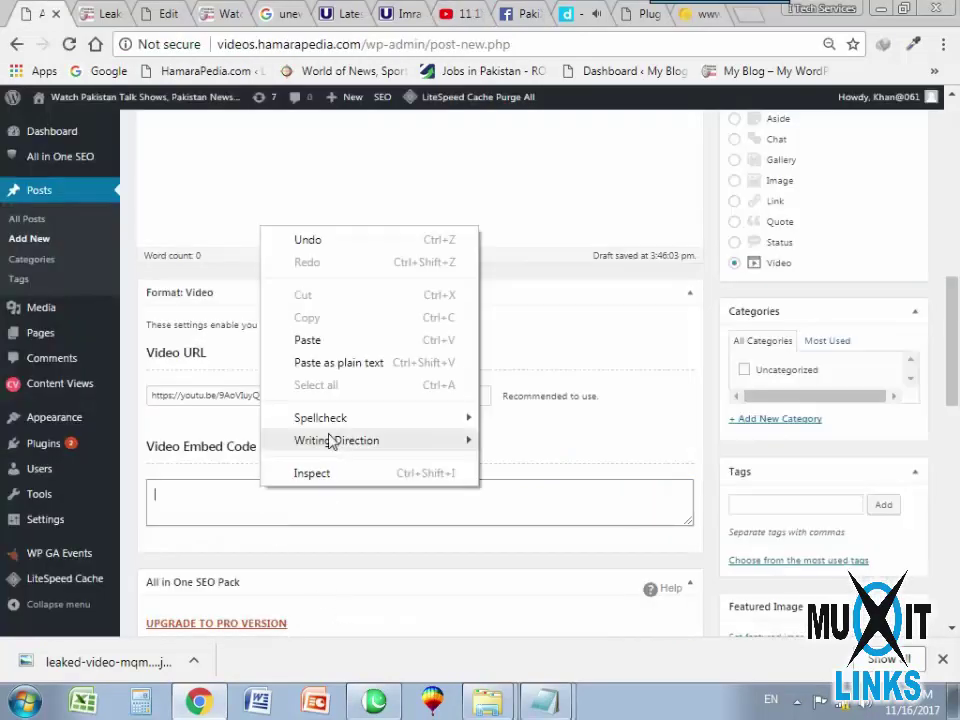
{"action": "left_click", "coordinate": [338, 340]}
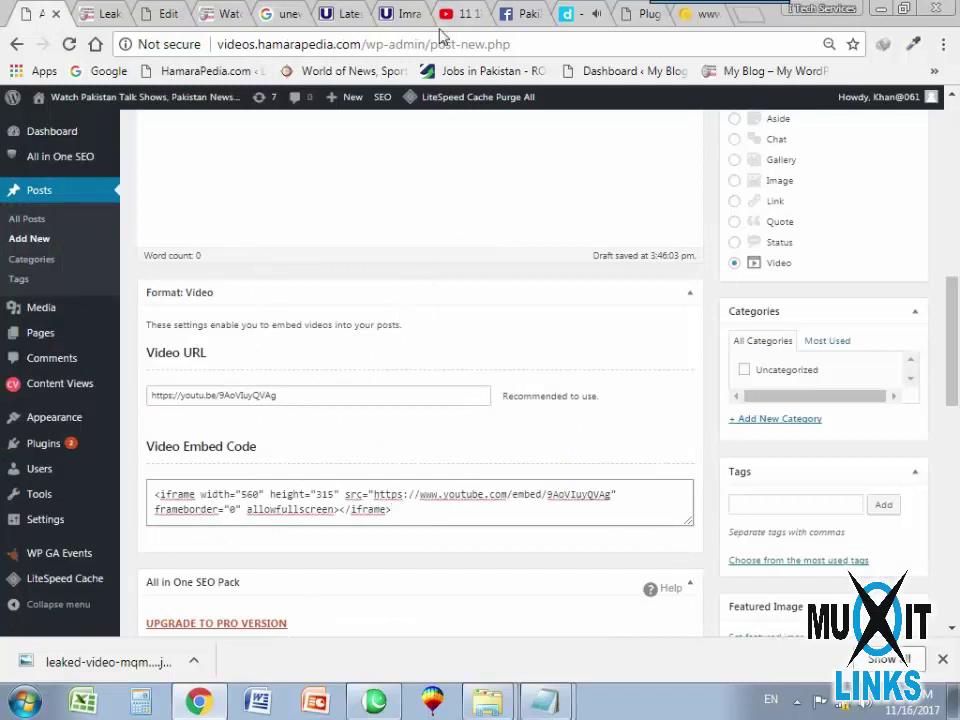
Return to the unewstv.com post, dismiss the video's share overlay and download the Imran Khan thumbnail from the top-rated posts.
{"action": "left_click", "coordinate": [405, 14]}
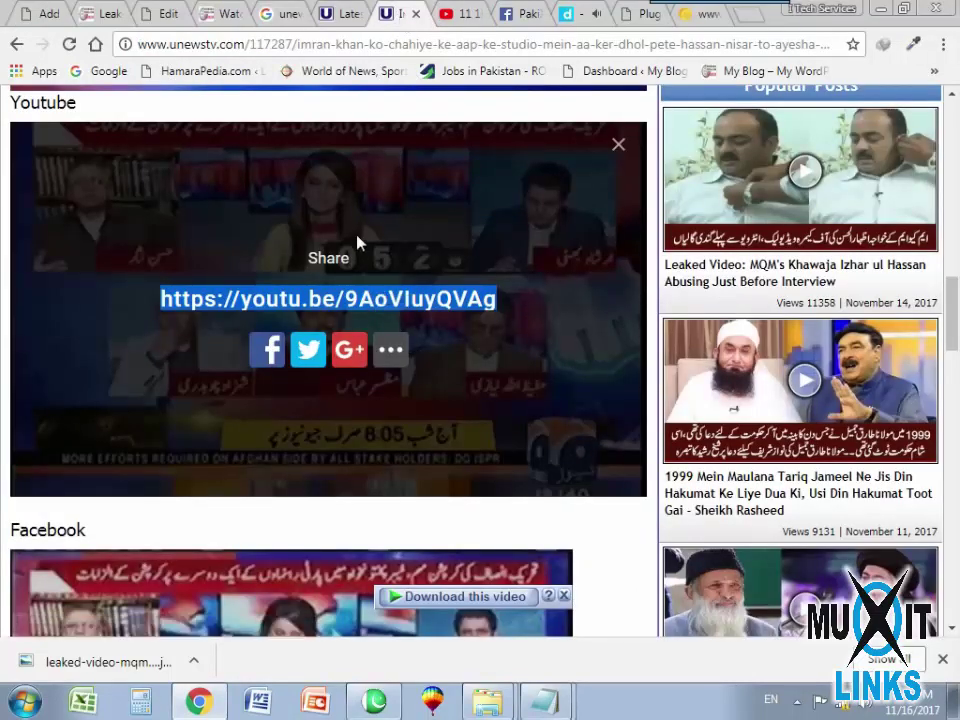
{"action": "left_click", "coordinate": [618, 144]}
{"action": "scroll", "coordinate": [409, 336], "scroll_direction": "up", "scroll_amount": 5}
{"action": "scroll", "coordinate": [407, 337], "scroll_direction": "down", "scroll_amount": 4}
{"action": "right_click", "coordinate": [400, 310]}
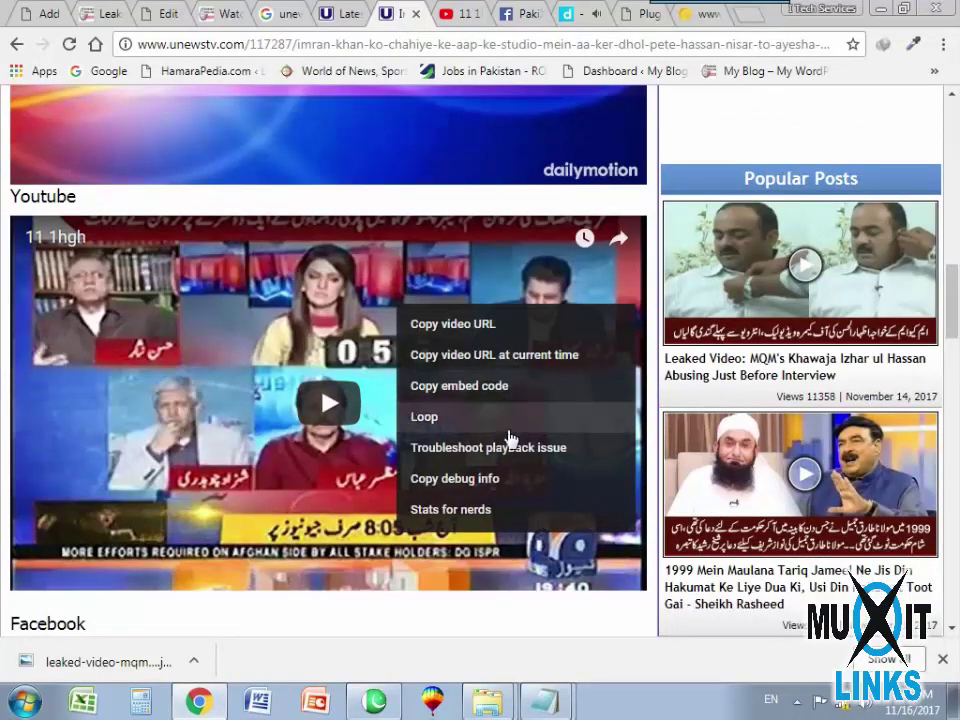
{"action": "scroll", "coordinate": [553, 424], "scroll_direction": "up", "scroll_amount": 10}
{"action": "scroll", "coordinate": [598, 330], "scroll_direction": "up", "scroll_amount": 2}
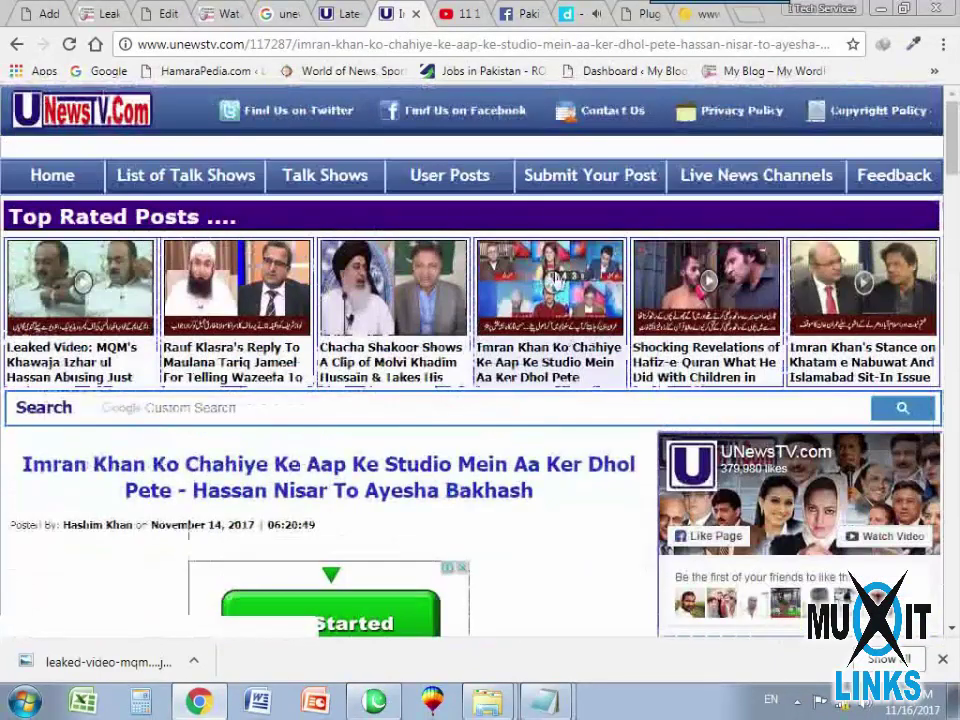
{"action": "right_click", "coordinate": [525, 286]}
{"action": "left_click", "coordinate": [602, 446]}
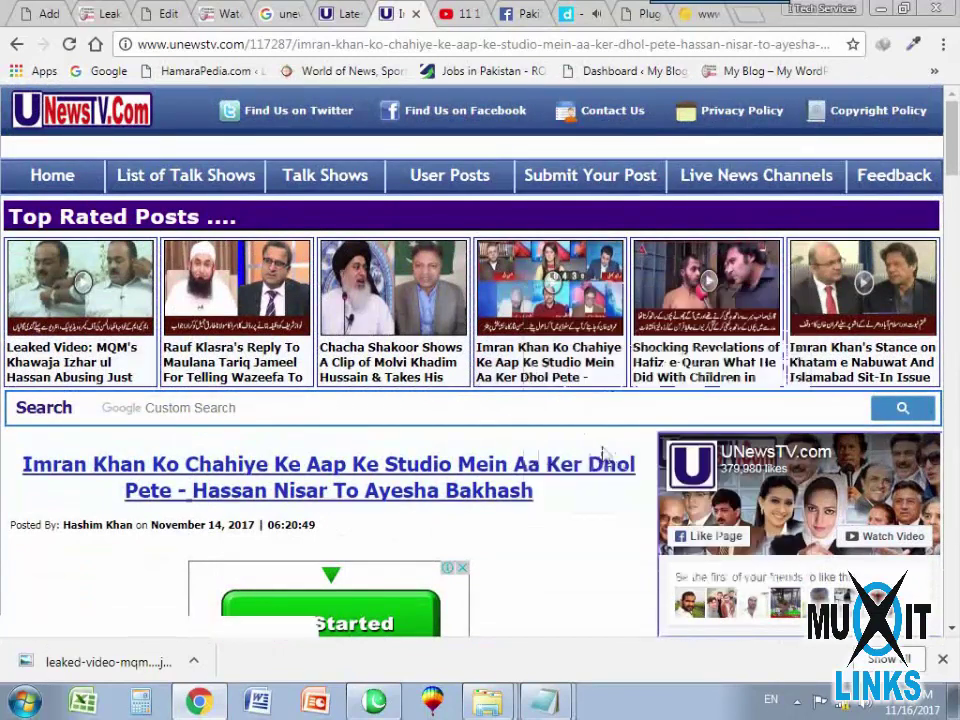
{"action": "left_click", "coordinate": [430, 421]}
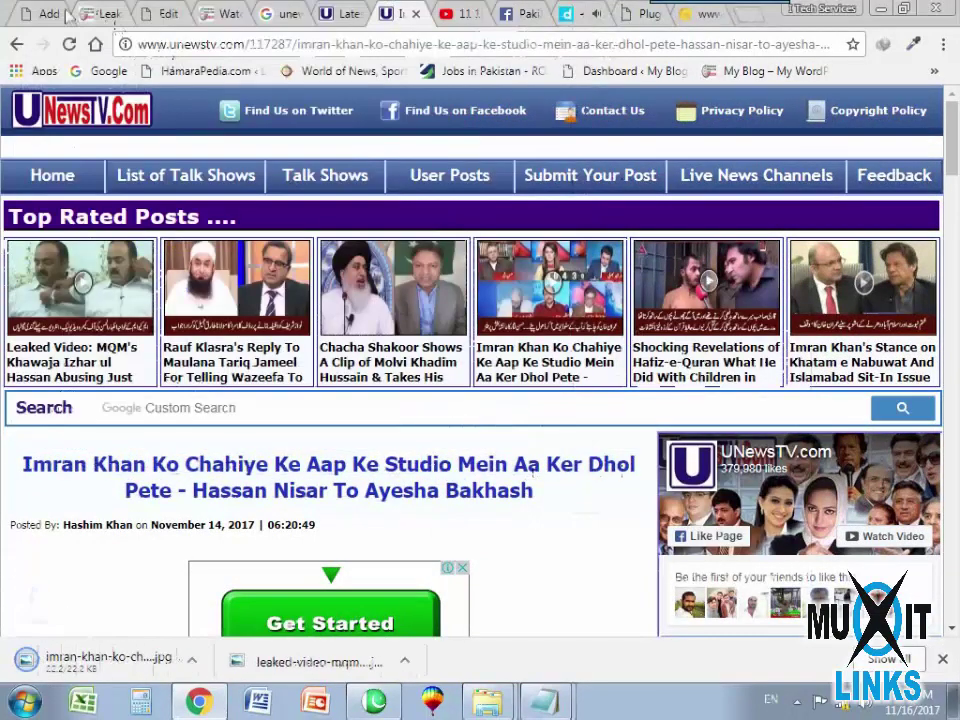
Return to the new WordPress post and upload the downloaded imran-khan-ko-chahiye-ke-aap-ke-studio JPEG from the Desktop for its featured image.
{"action": "left_click", "coordinate": [60, 13]}
{"action": "scroll", "coordinate": [535, 381], "scroll_direction": "down", "scroll_amount": 5}
{"action": "left_click", "coordinate": [767, 170]}
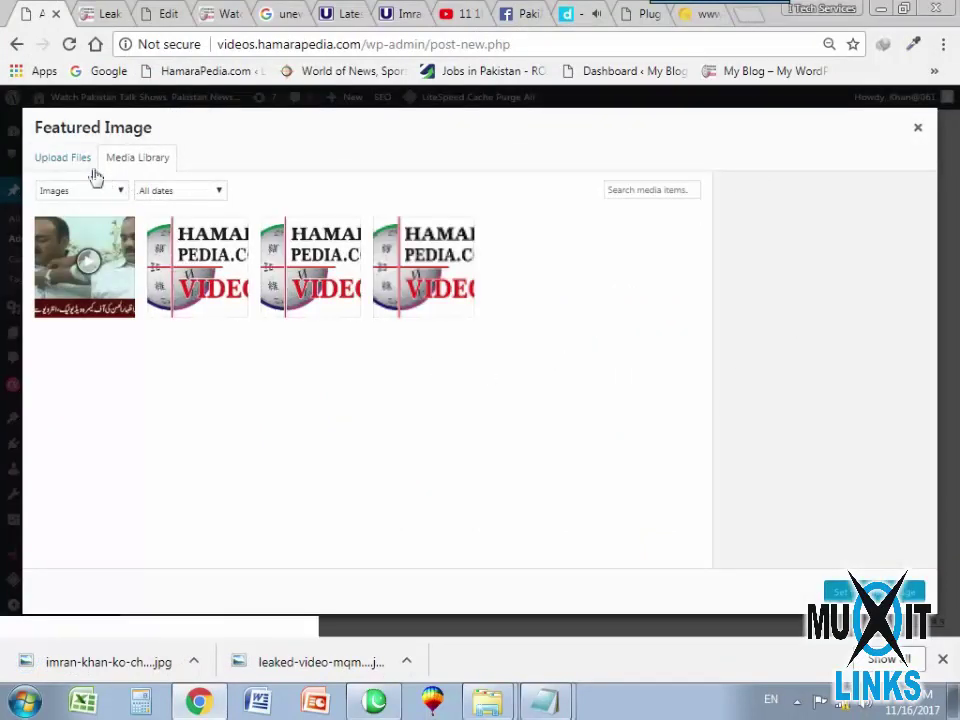
{"action": "left_click", "coordinate": [88, 162]}
{"action": "left_click", "coordinate": [510, 374]}
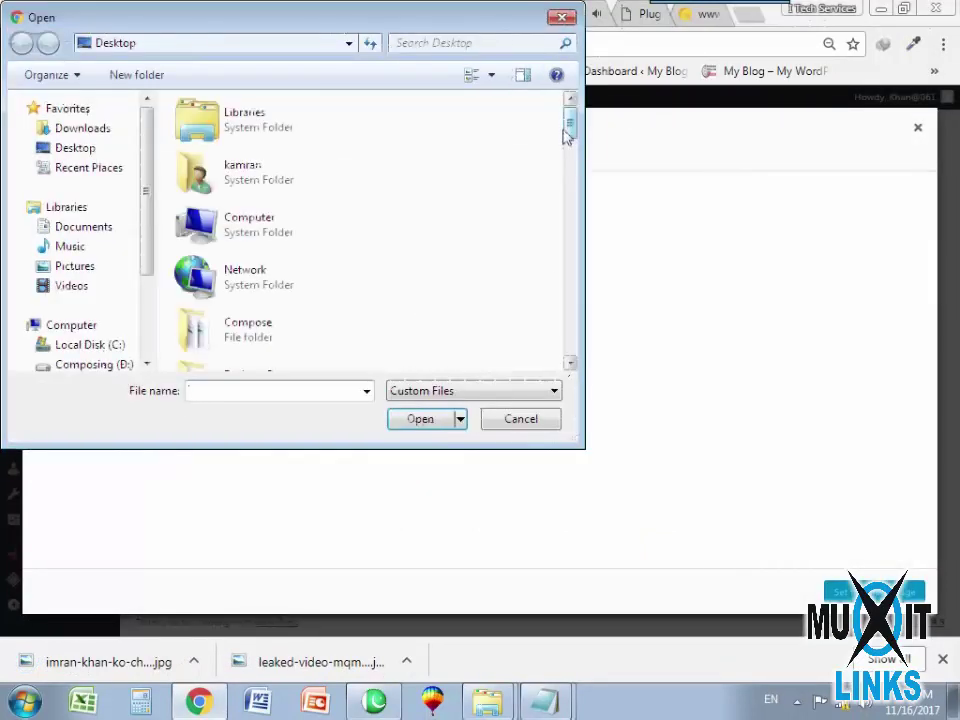
{"action": "left_click_drag", "start_coordinate": [570, 133], "coordinate": [585, 281]}
{"action": "left_click", "coordinate": [300, 230]}
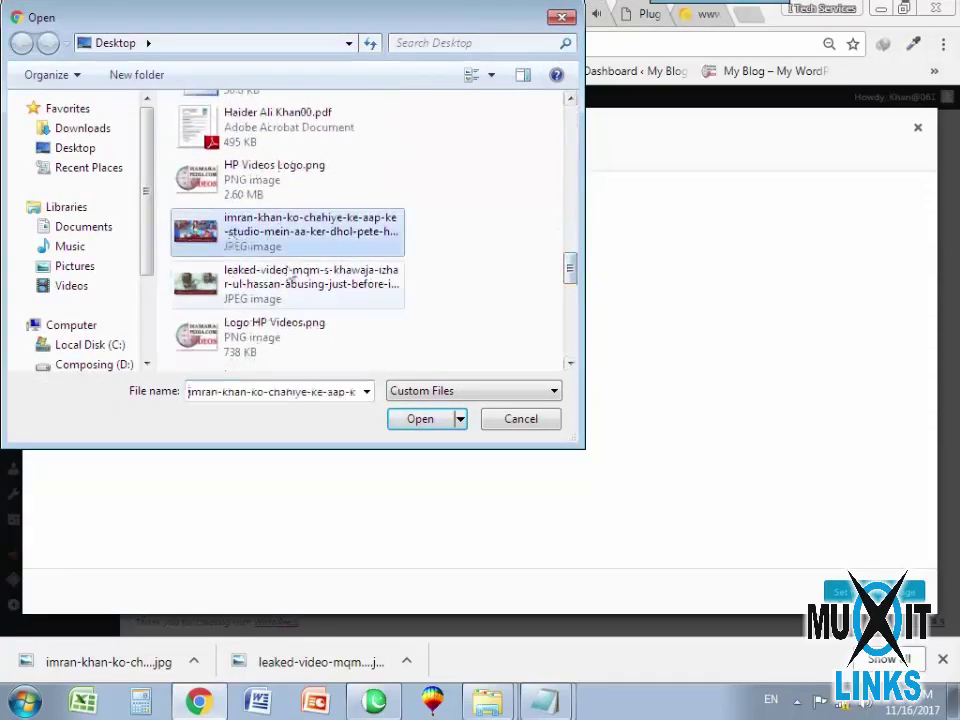
{"action": "left_click", "coordinate": [420, 420]}
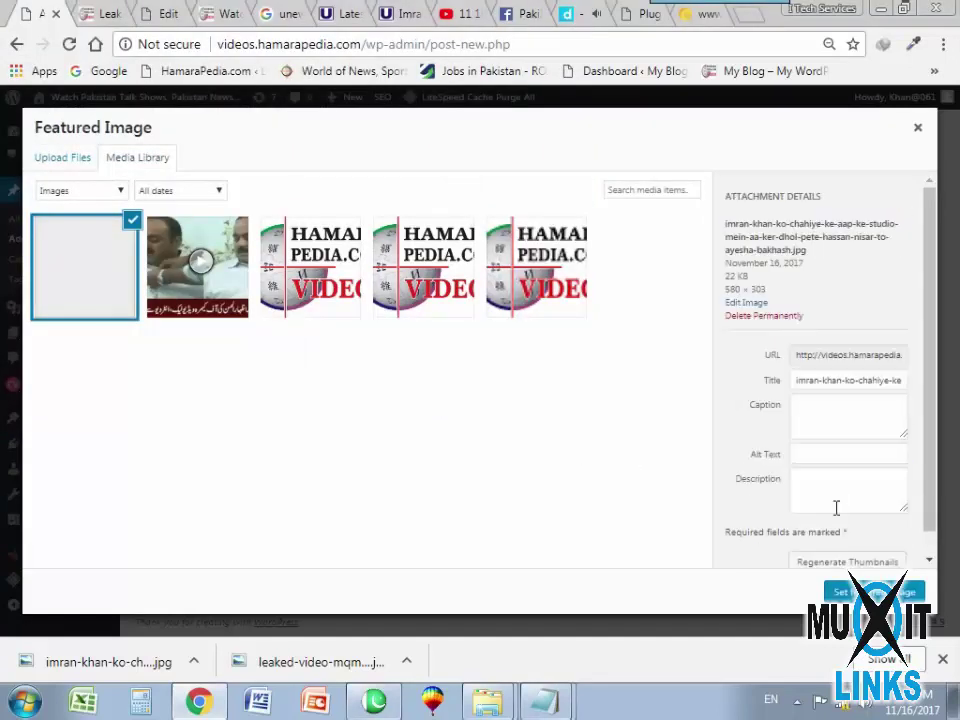
Paste the copied text as the uploaded image's alt text and set the image as the post's featured image.
{"action": "left_click", "coordinate": [810, 508]}
{"action": "right_click", "coordinate": [810, 508]}
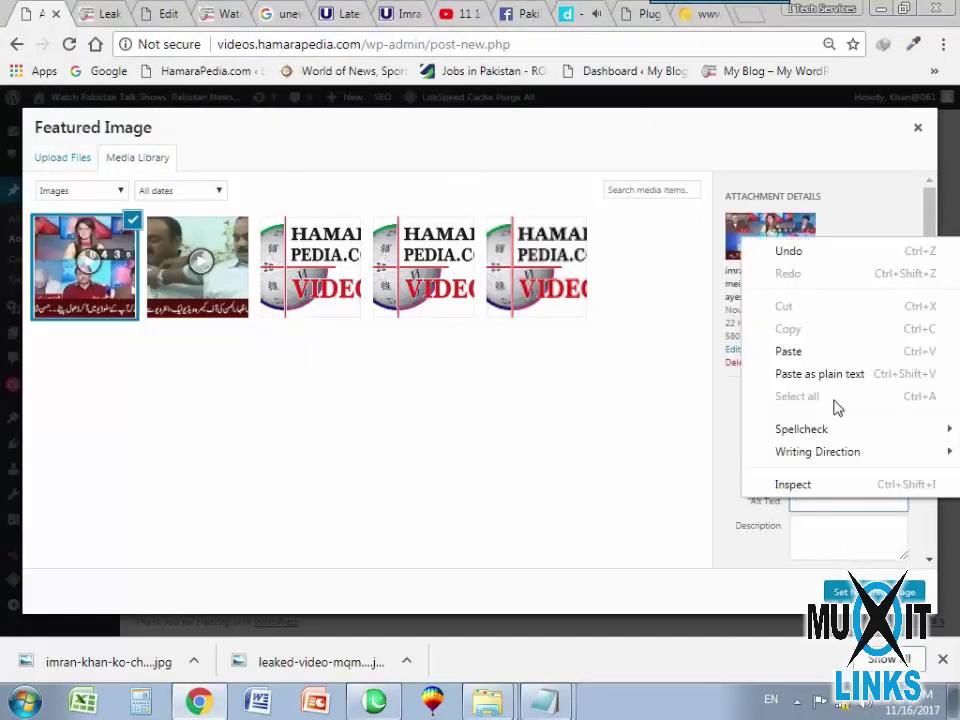
{"action": "left_click", "coordinate": [797, 353]}
{"action": "left_click", "coordinate": [870, 591]}
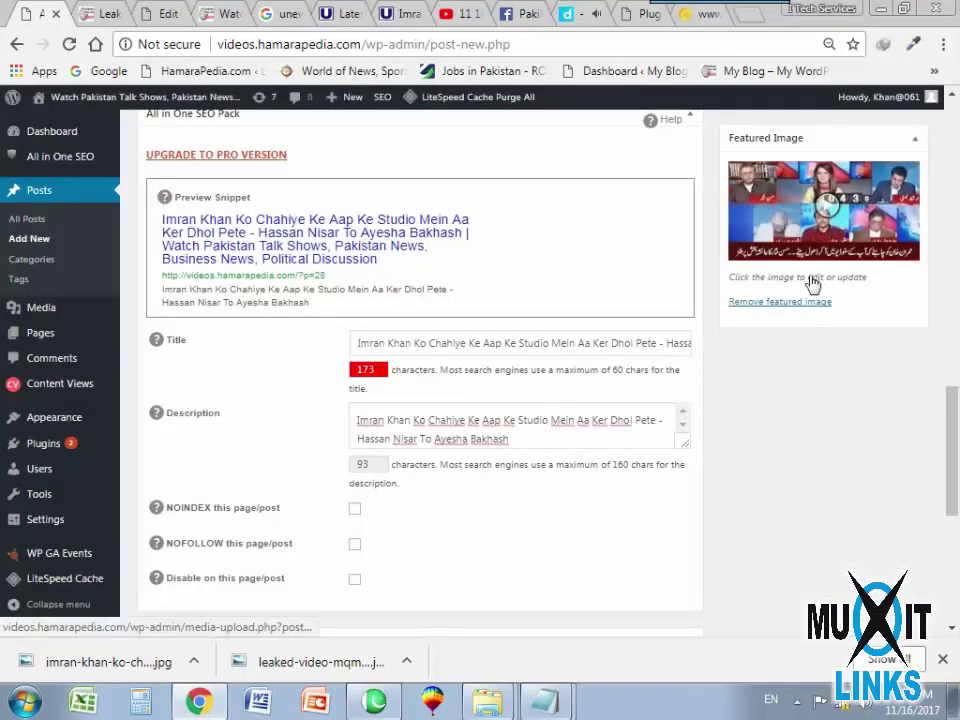
Add the tags Imran Khan, Hassan Nisar and Political Discussion to the post.
{"action": "scroll", "coordinate": [556, 424], "scroll_direction": "up", "scroll_amount": 3}
{"action": "left_click", "coordinate": [754, 318]}
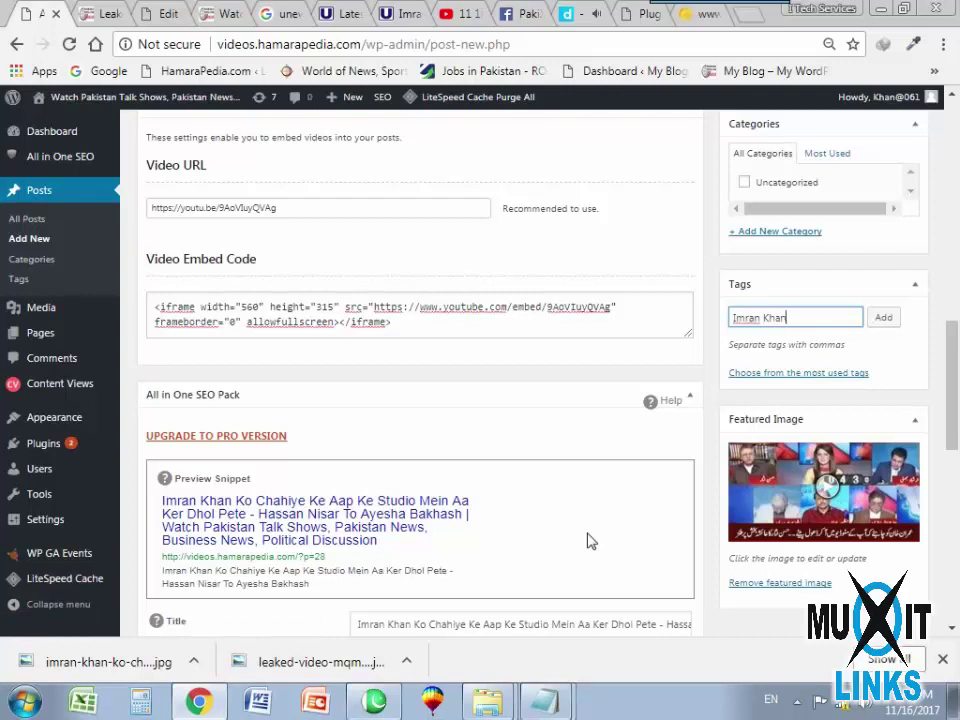
{"action": "key", "text": "Return"}
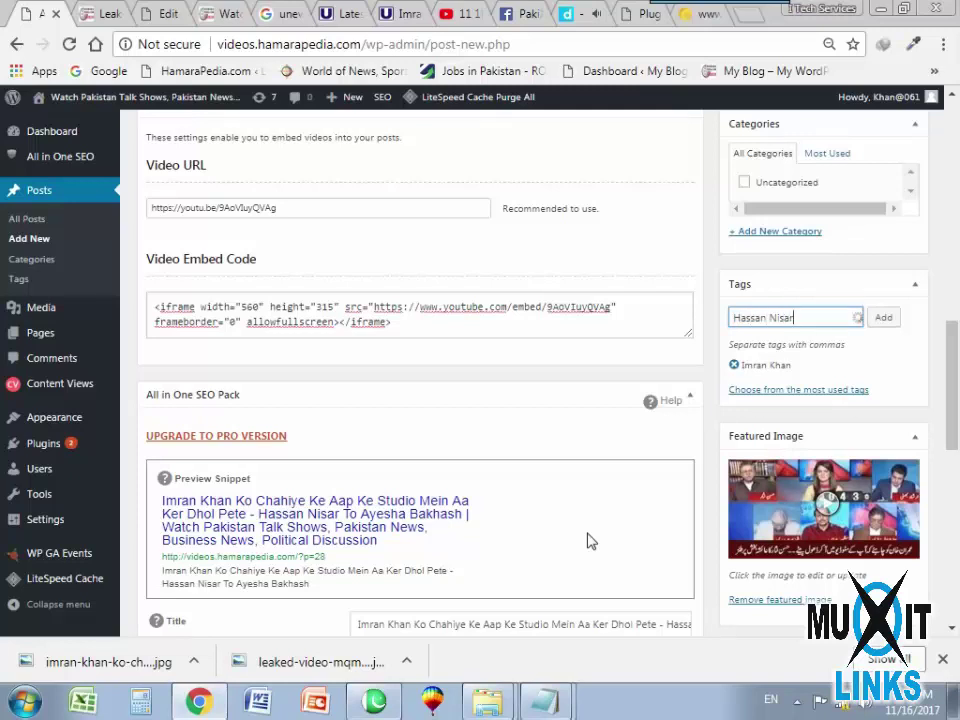
{"action": "key", "text": "Return"}
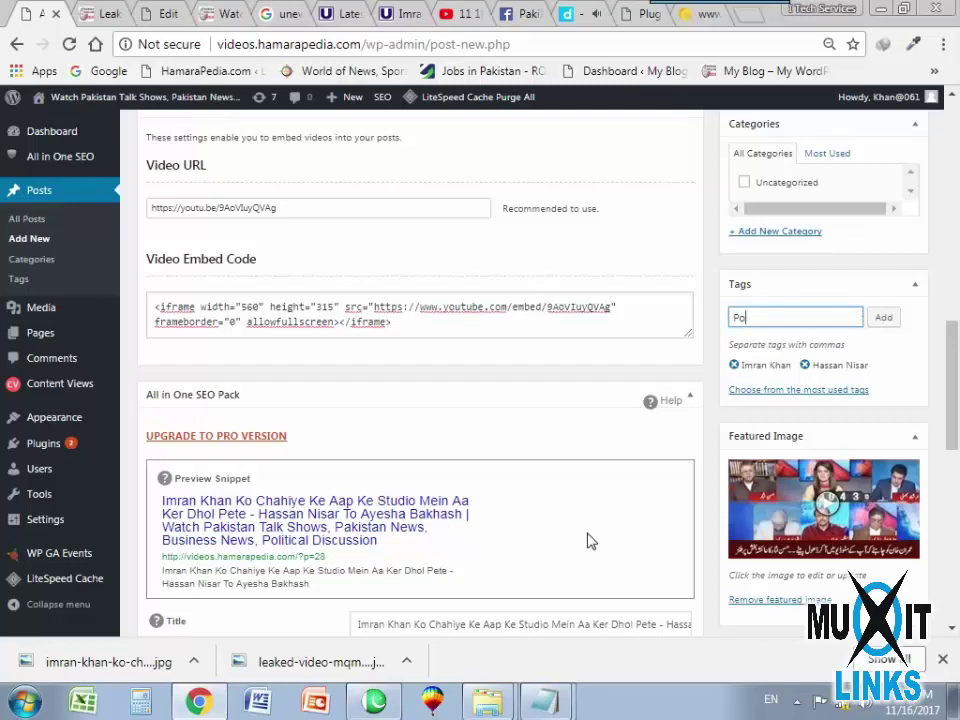
{"action": "type", "text": "itica"}
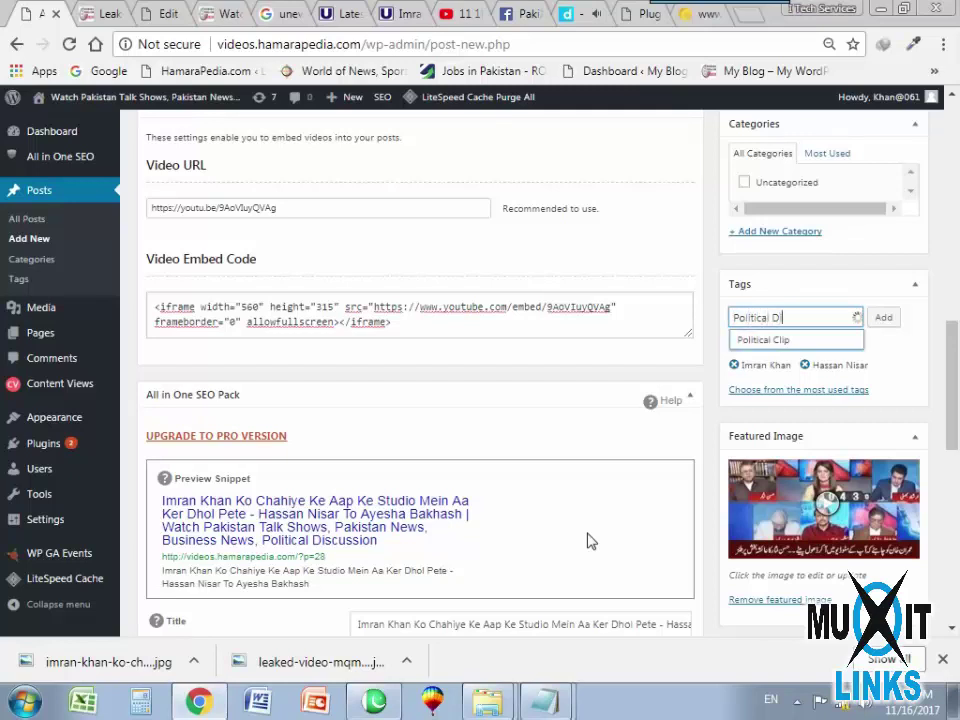
{"action": "type", "text": "l Discussion"}
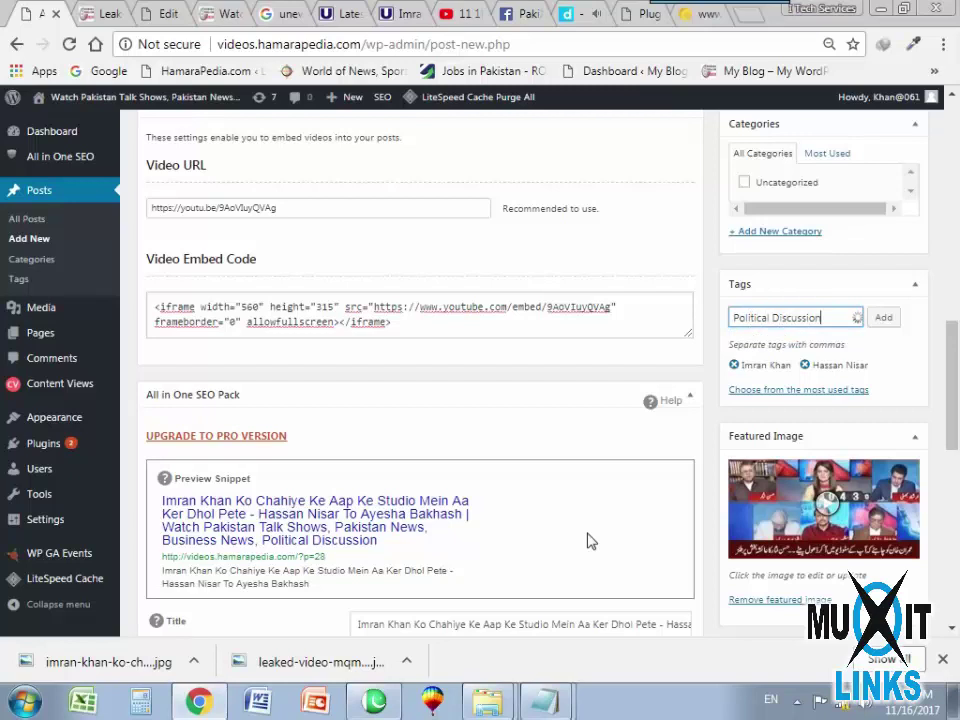
{"action": "left_click", "coordinate": [883, 317]}
Publish the new video post.
{"action": "scroll", "coordinate": [420, 553], "scroll_direction": "up", "scroll_amount": 2}
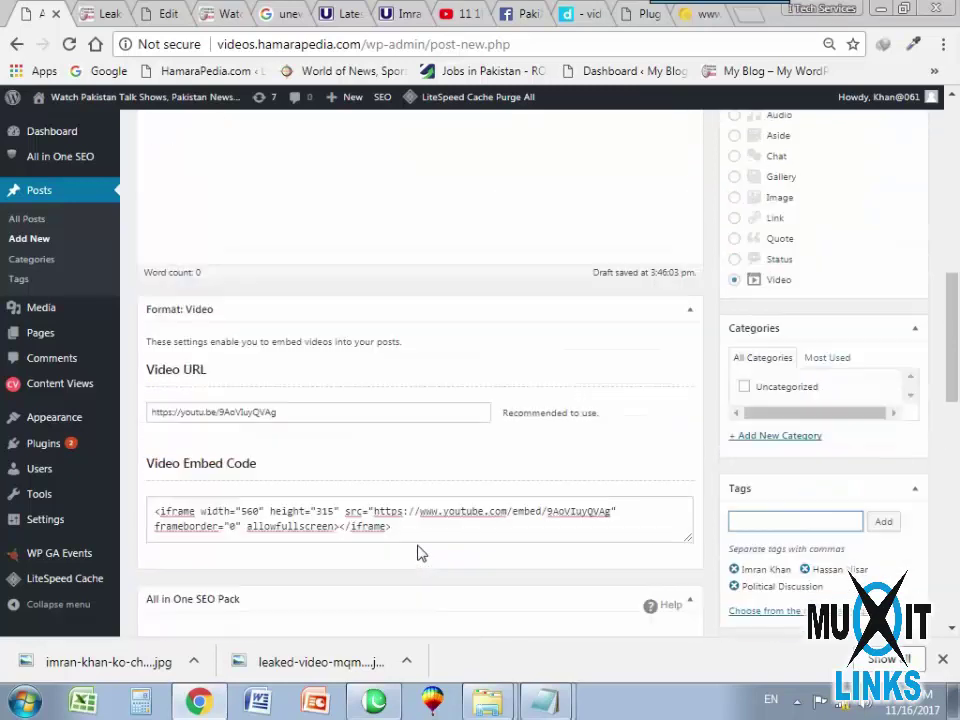
{"action": "scroll", "coordinate": [600, 476], "scroll_direction": "up", "scroll_amount": 8}
{"action": "left_click", "coordinate": [898, 470]}
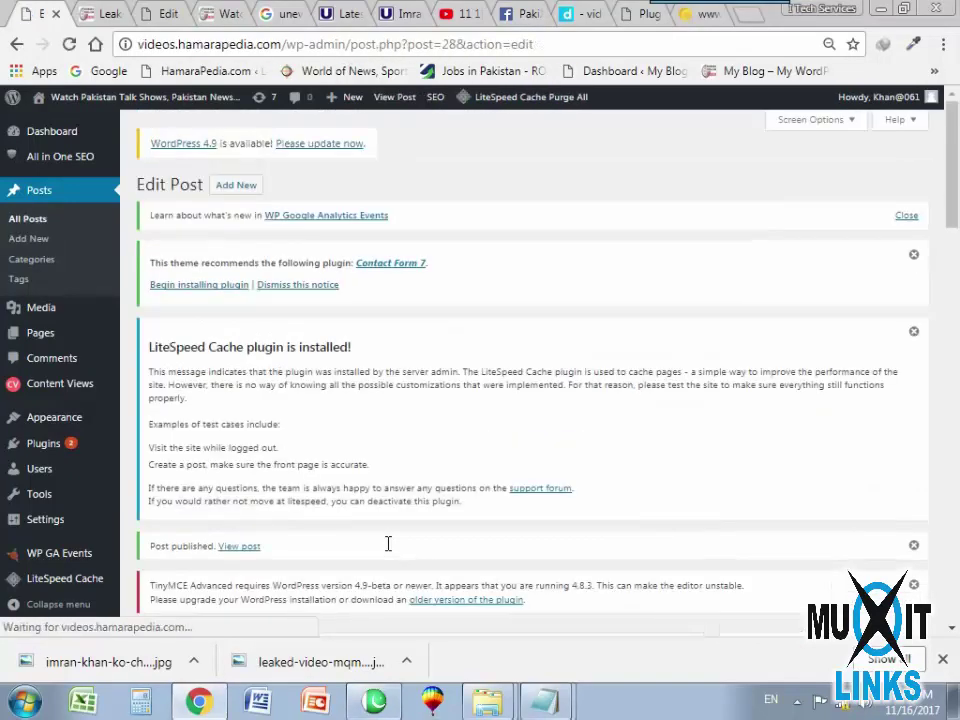
From the Home page editor, open the Content Views form for adding a new view in a separate browser tab.
{"action": "left_click", "coordinate": [224, 20]}
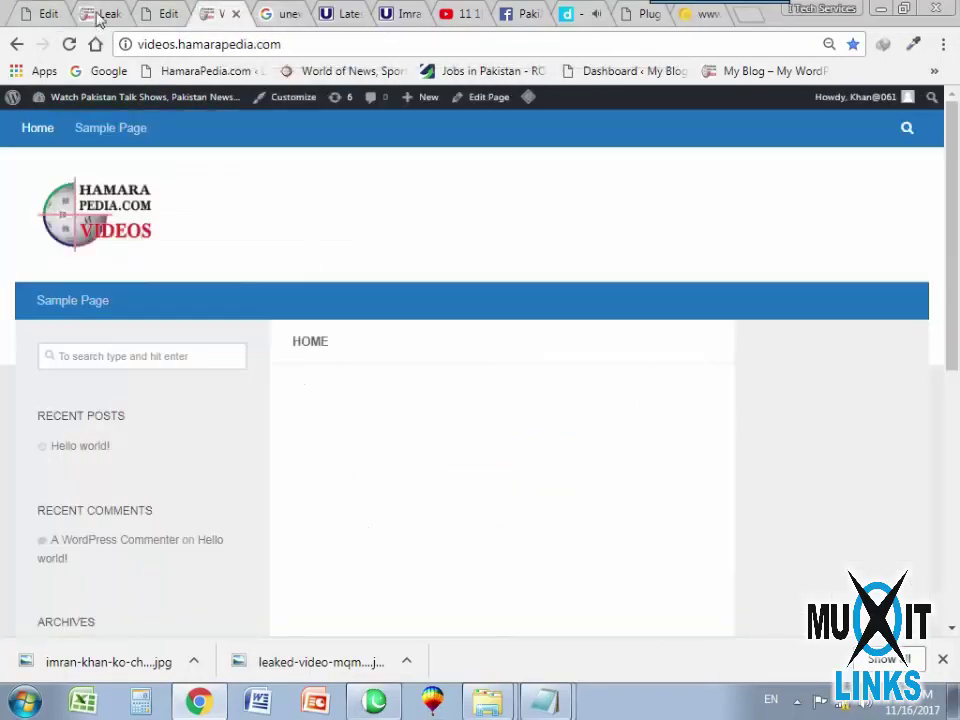
{"action": "left_click", "coordinate": [30, 12]}
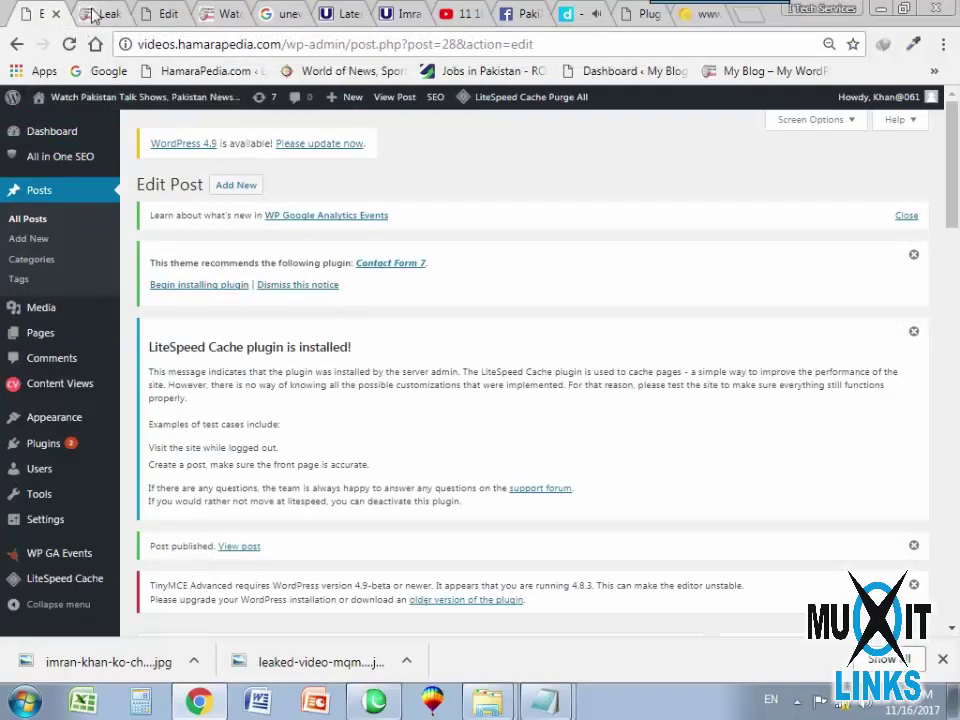
{"action": "left_click", "coordinate": [163, 18]}
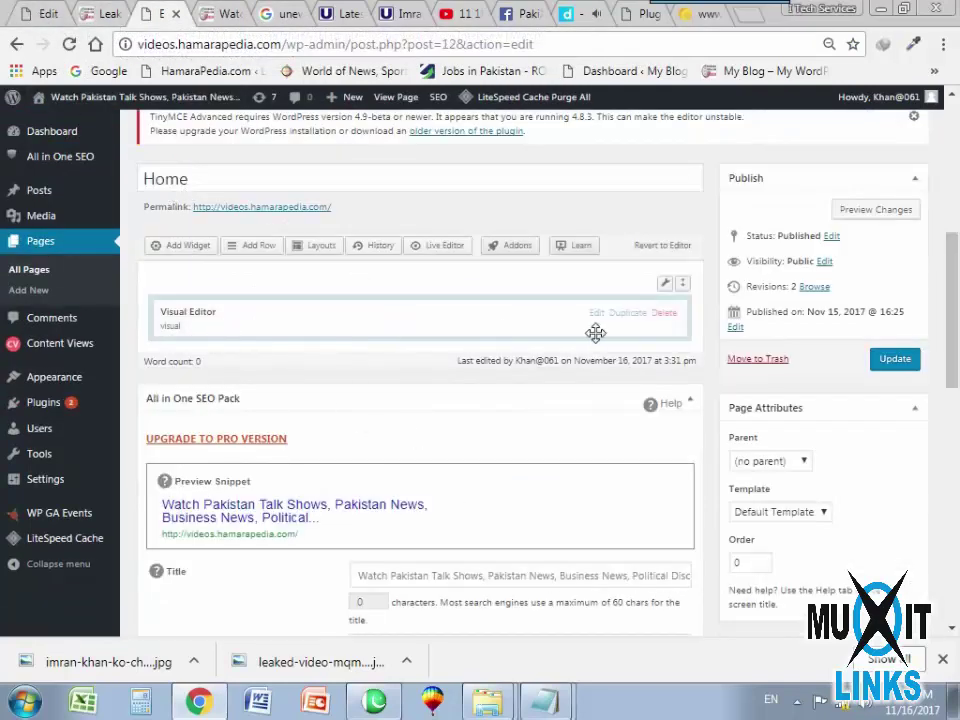
{"action": "mouse_move", "coordinate": [80, 410]}
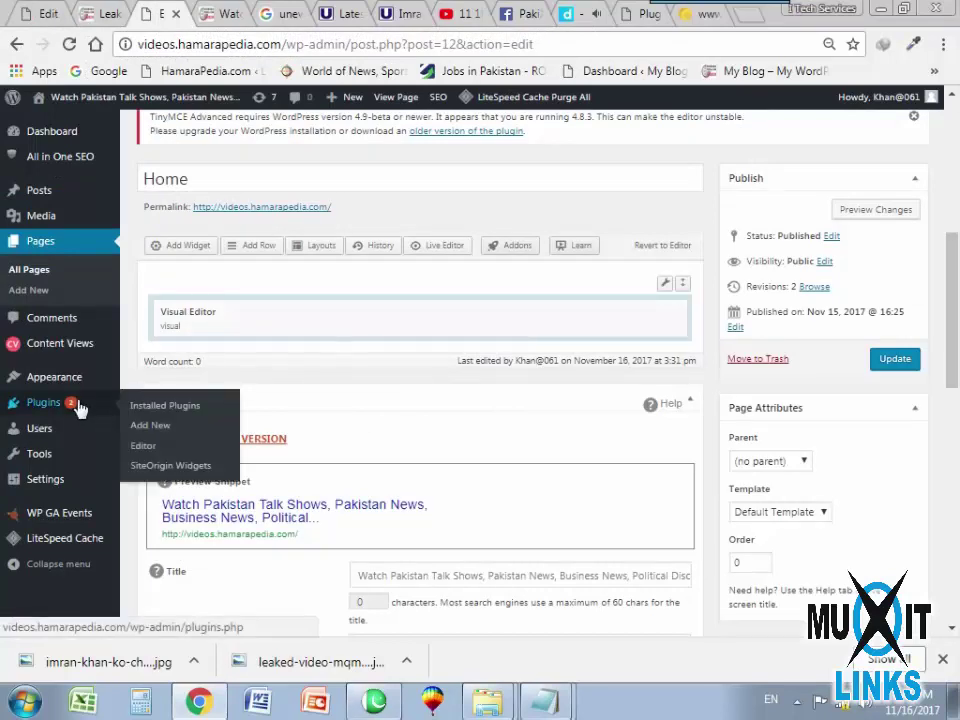
{"action": "mouse_move", "coordinate": [55, 352]}
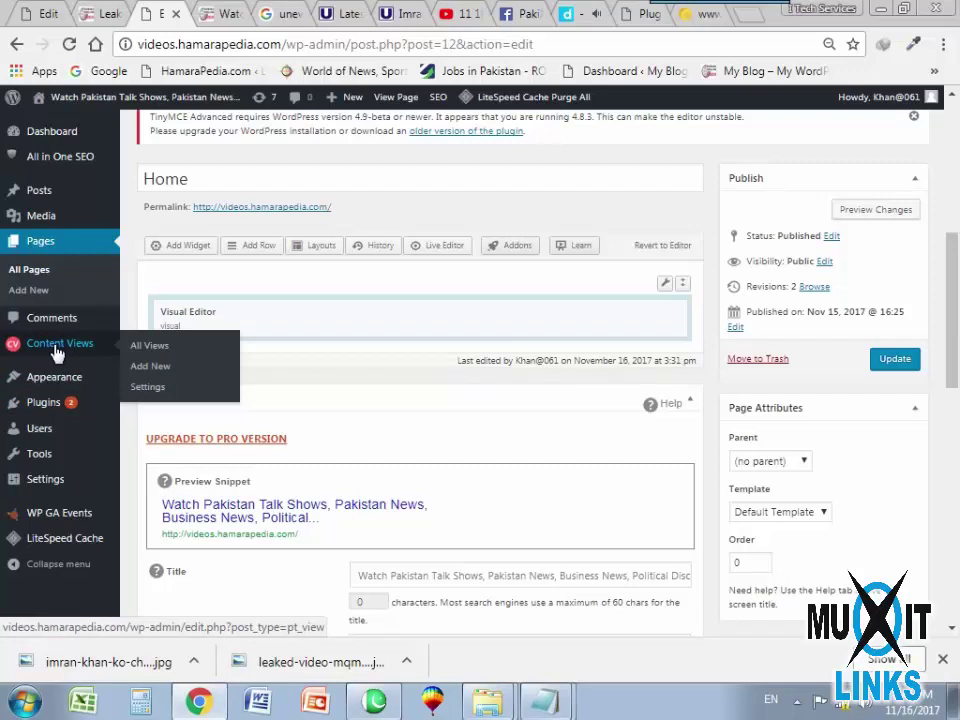
{"action": "right_click", "coordinate": [149, 375]}
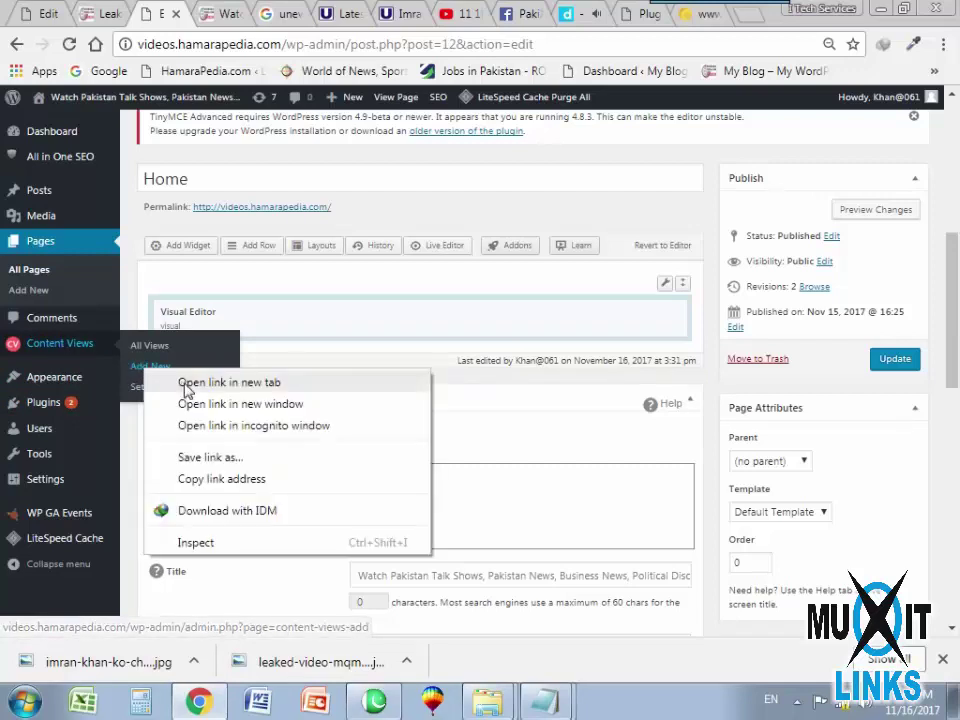
{"action": "left_click", "coordinate": [186, 382]}
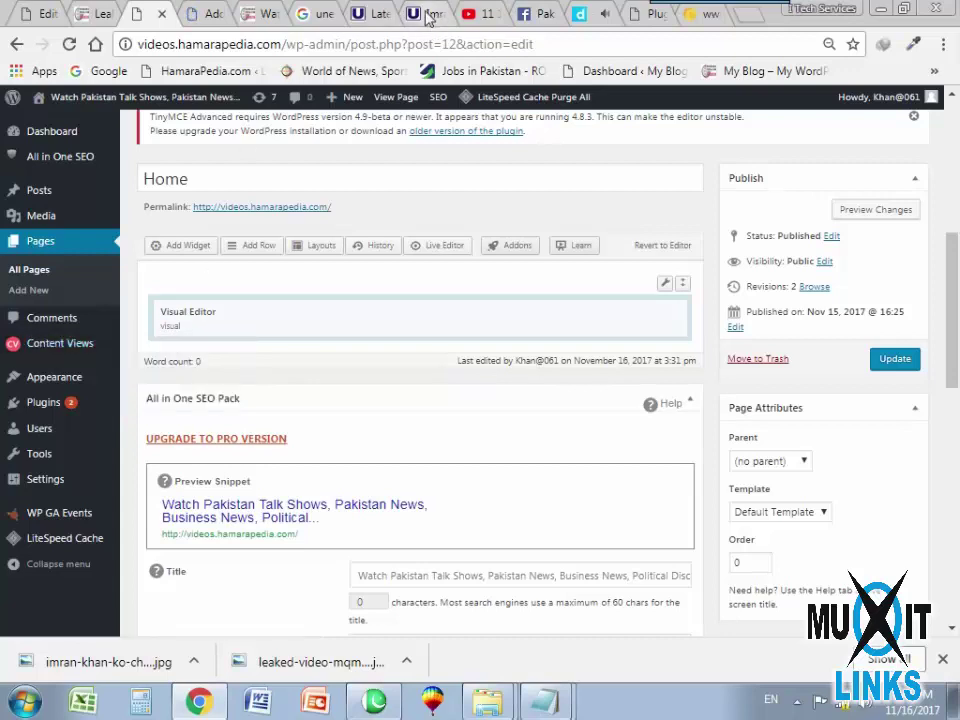
{"action": "left_click", "coordinate": [197, 13]}
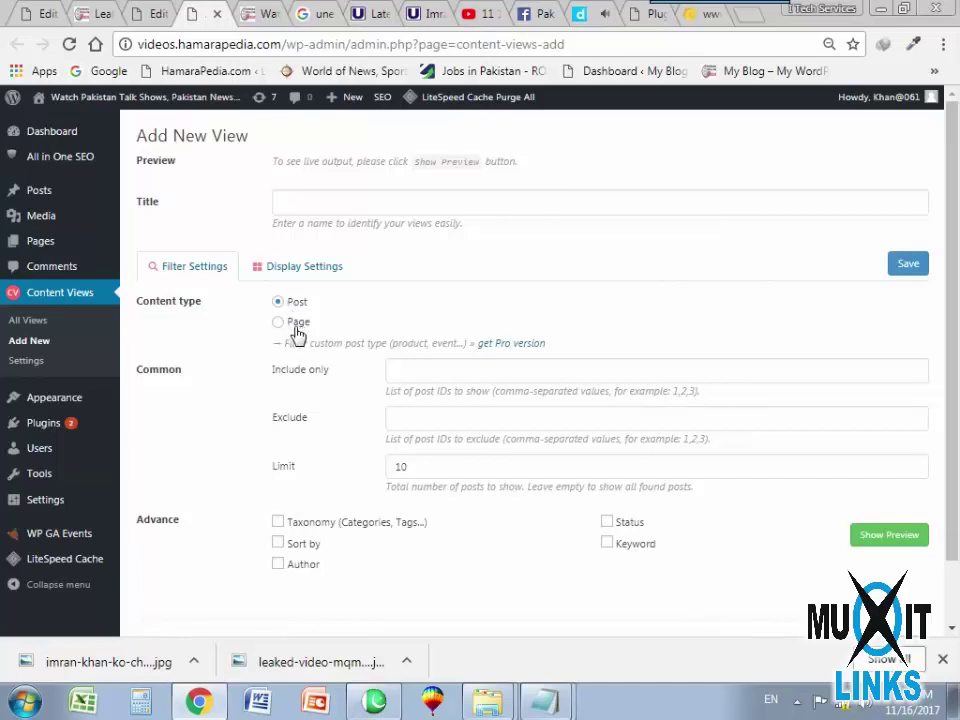
{"action": "left_click", "coordinate": [298, 210]}
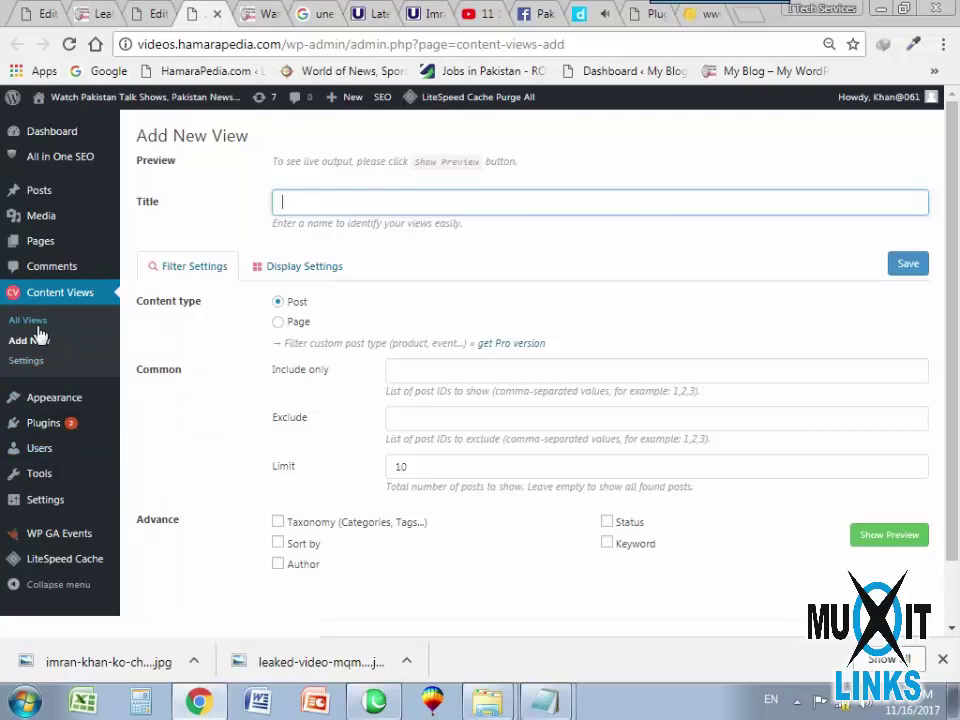
Open the WordPress Popular Posts settings and look through the stats down to the most viewed posts.
{"action": "mouse_move", "coordinate": [45, 497]}
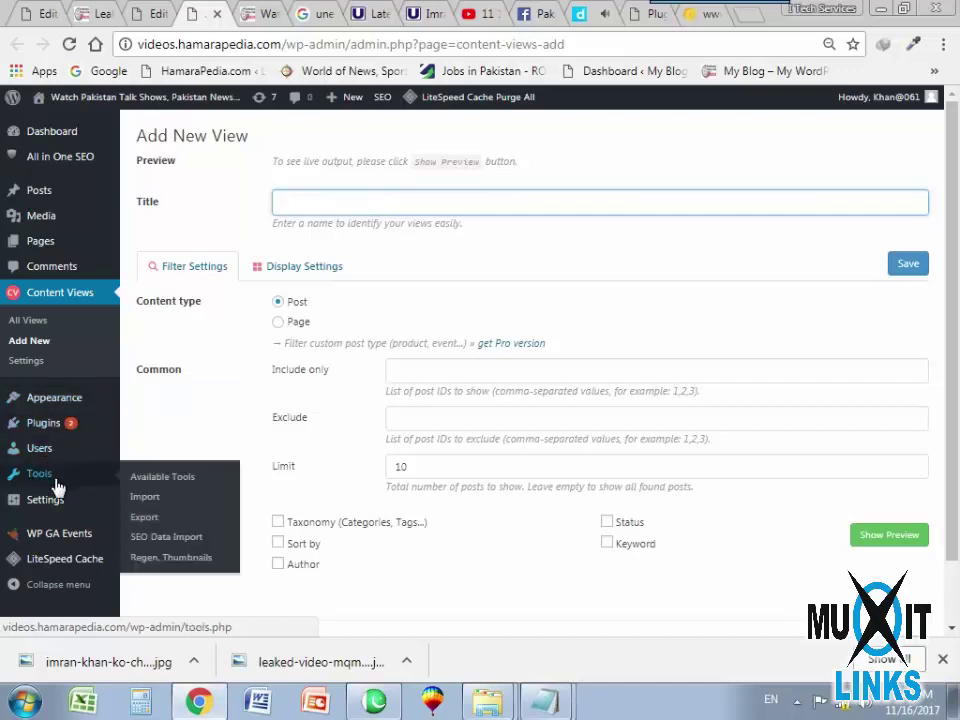
{"action": "scroll", "coordinate": [63, 487], "scroll_direction": "down", "scroll_amount": 1}
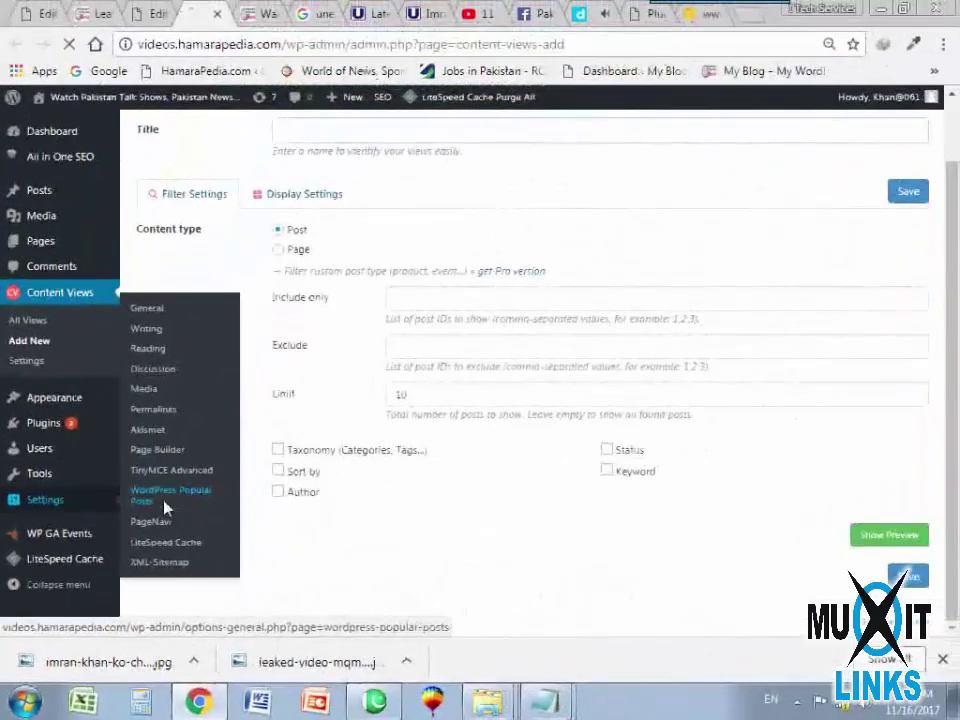
{"action": "left_click", "coordinate": [166, 508]}
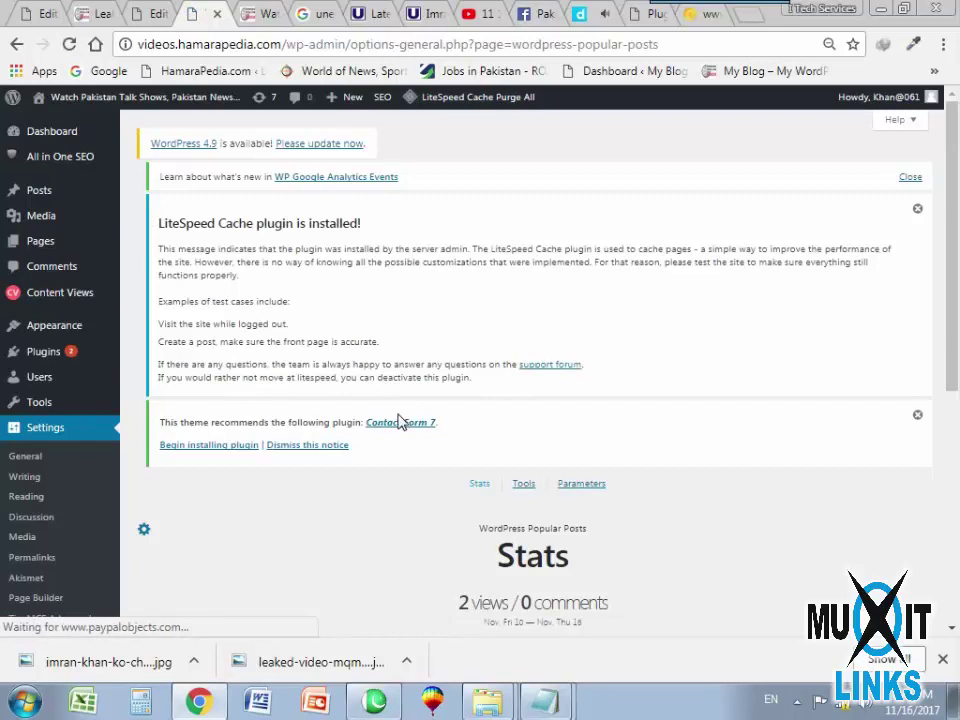
{"action": "scroll", "coordinate": [358, 482], "scroll_direction": "down", "scroll_amount": 5}
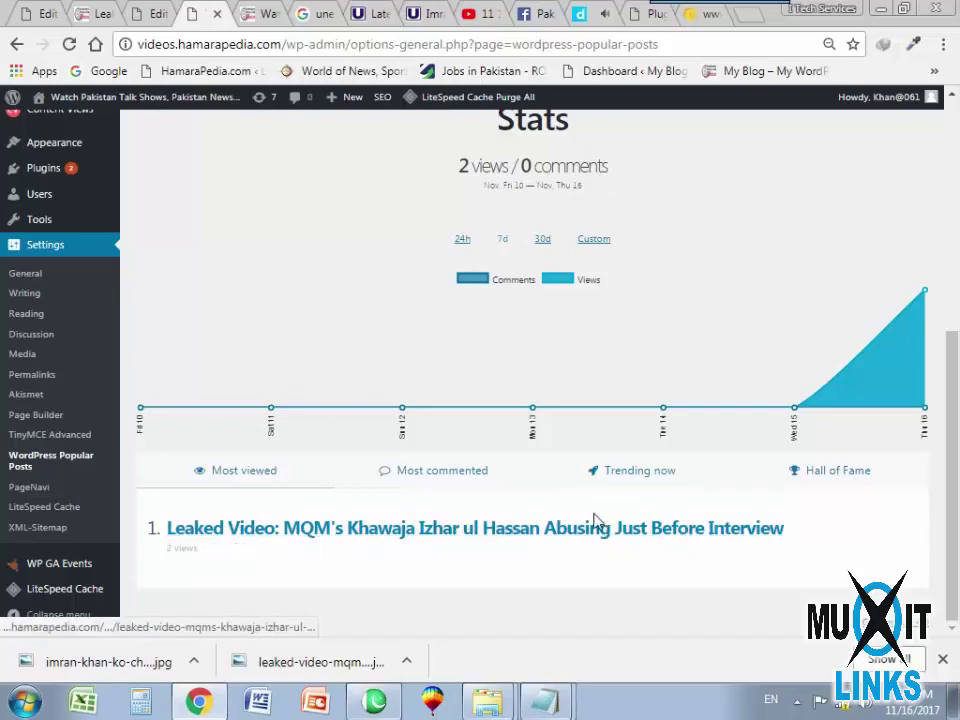
{"action": "mouse_move", "coordinate": [191, 555]}
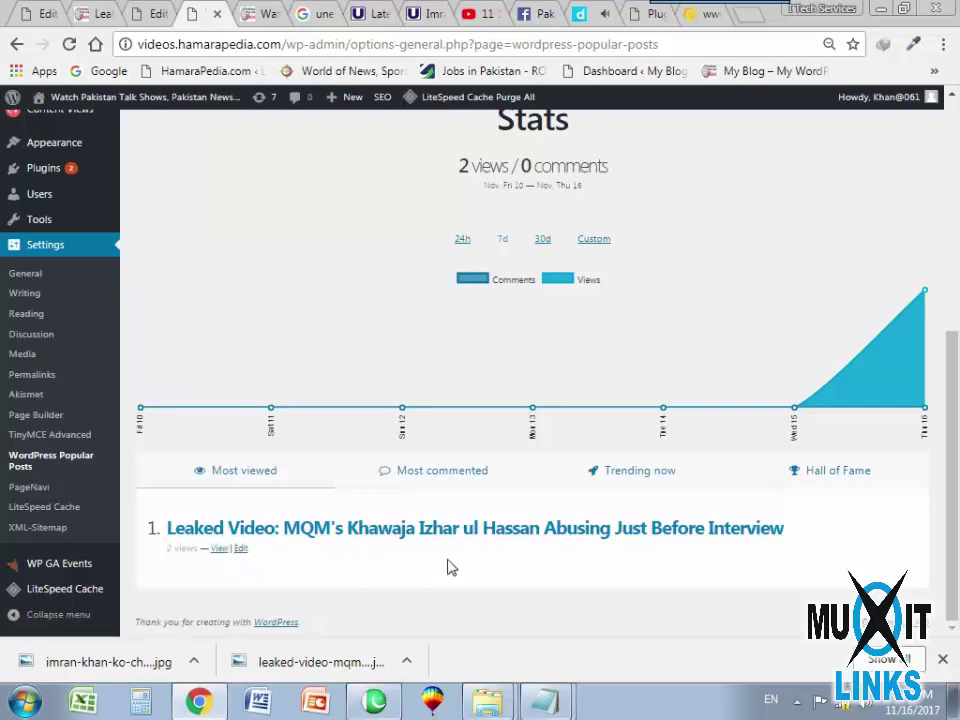
Dismiss the Contact Form 7 recommendation and the LiteSpeed Cache installation notice above the stats.
{"action": "scroll", "coordinate": [318, 555], "scroll_direction": "up", "scroll_amount": 4}
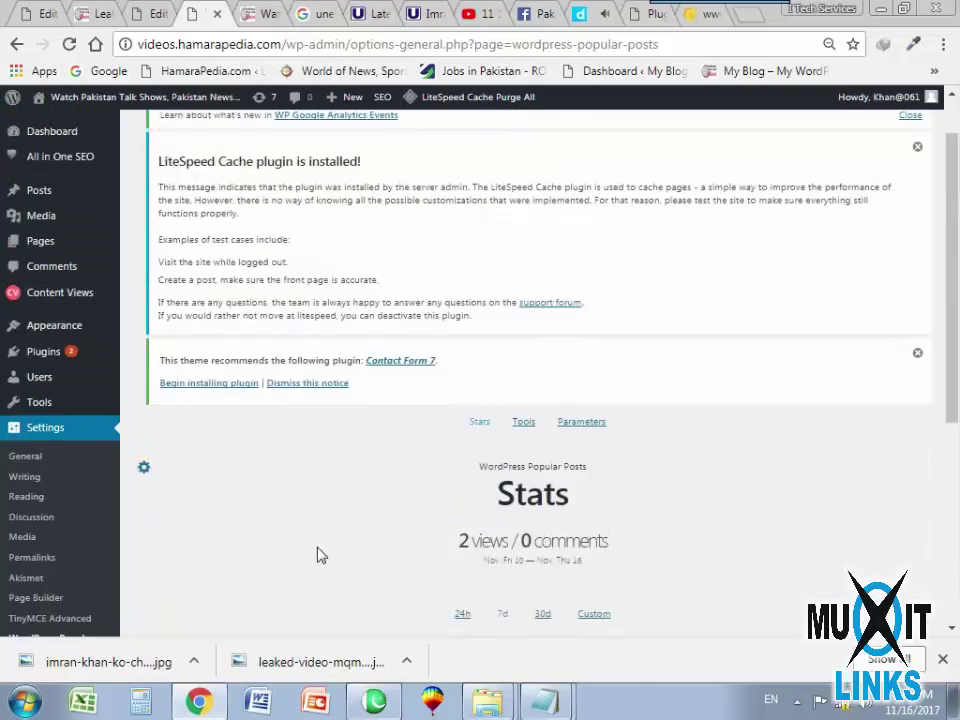
{"action": "scroll", "coordinate": [318, 555], "scroll_direction": "up", "scroll_amount": 2}
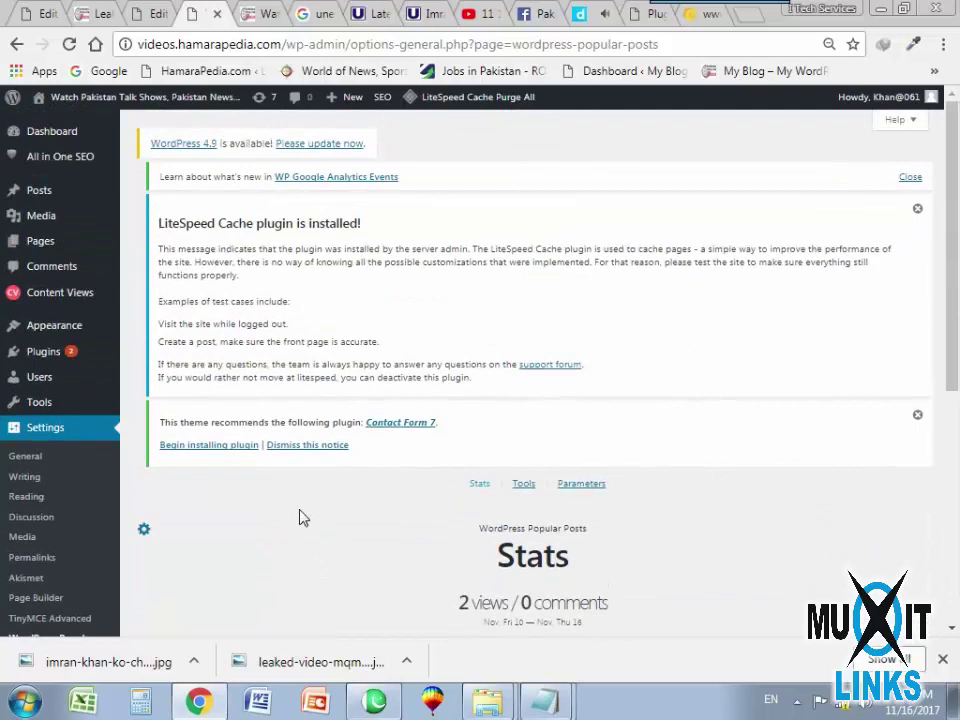
{"action": "left_click", "coordinate": [917, 414]}
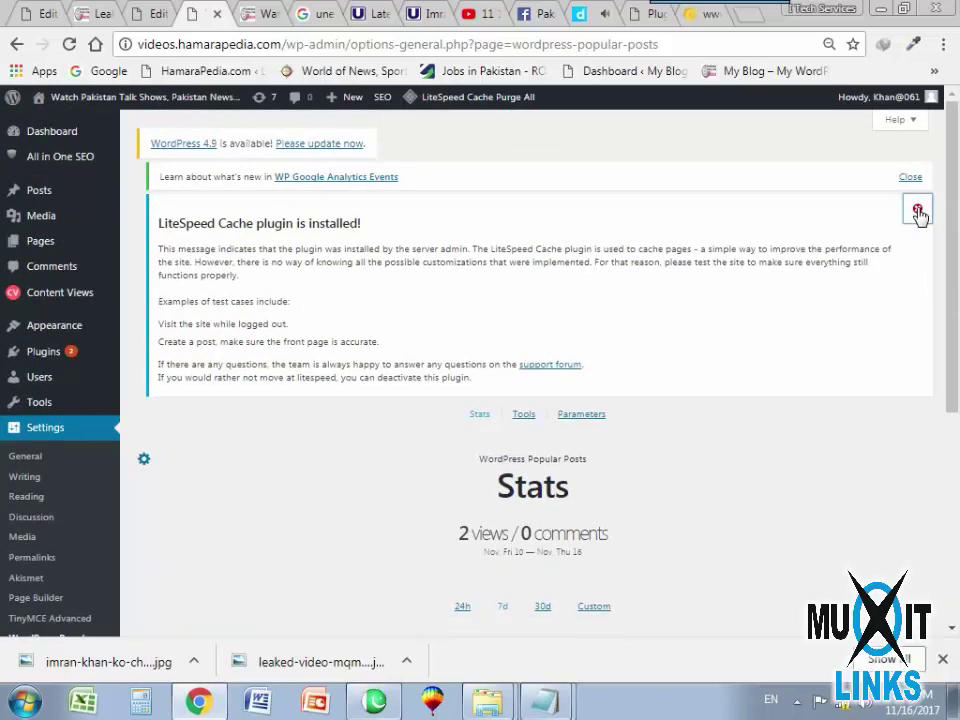
{"action": "left_click", "coordinate": [918, 211]}
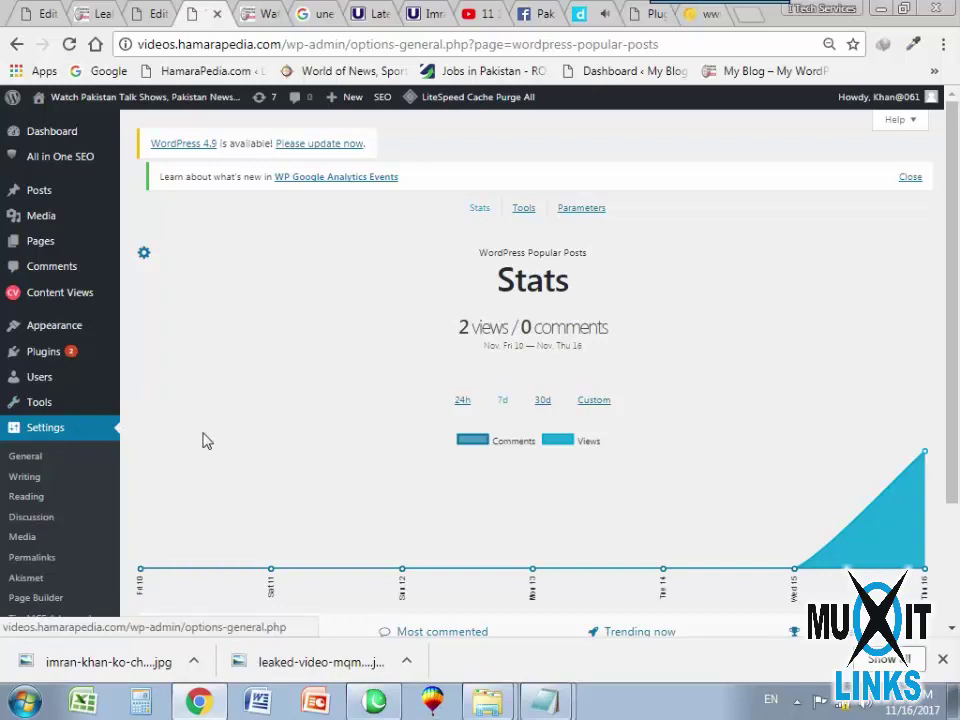
Open the most viewed post's public page and its editor from the stats, returning to the stats after each.
{"action": "scroll", "coordinate": [201, 446], "scroll_direction": "down", "scroll_amount": 3}
{"action": "mouse_move", "coordinate": [231, 551]}
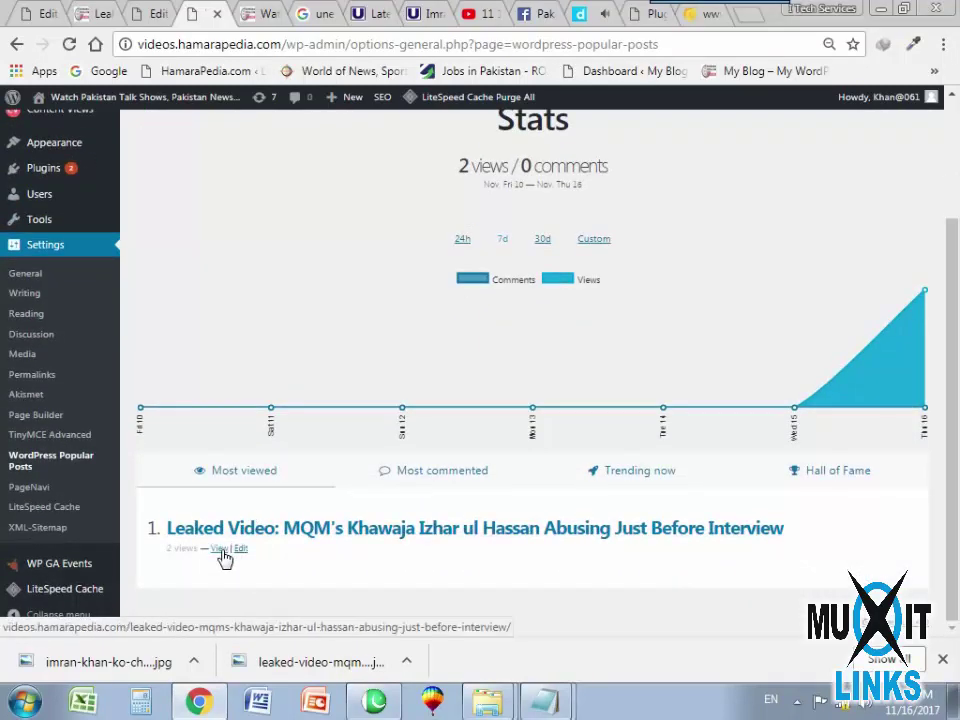
{"action": "left_click", "coordinate": [222, 550]}
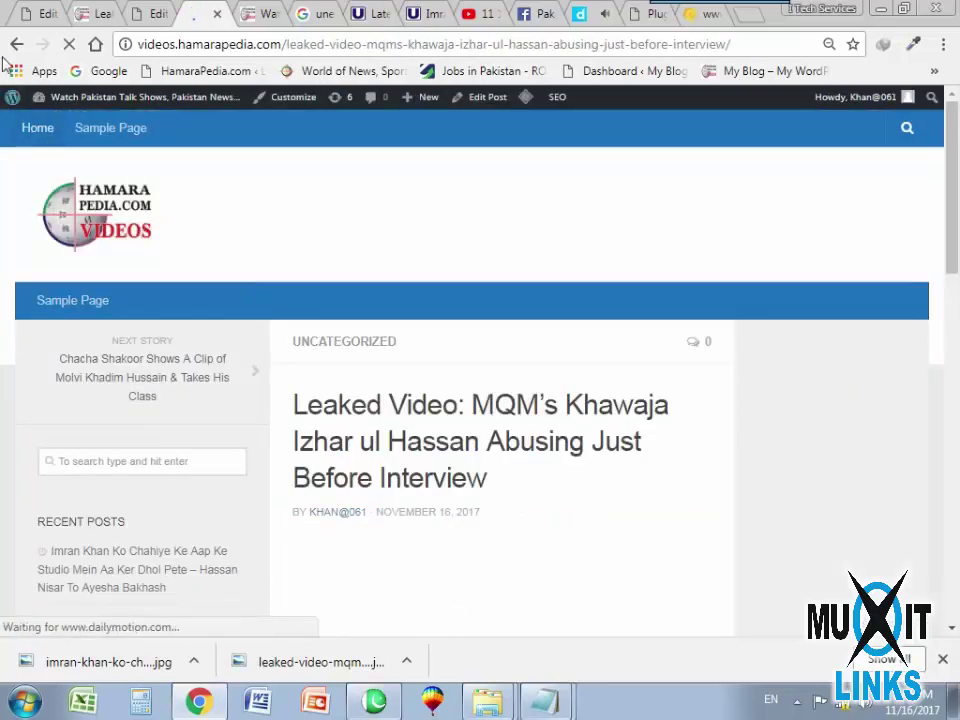
{"action": "key", "text": "alt+Left"}
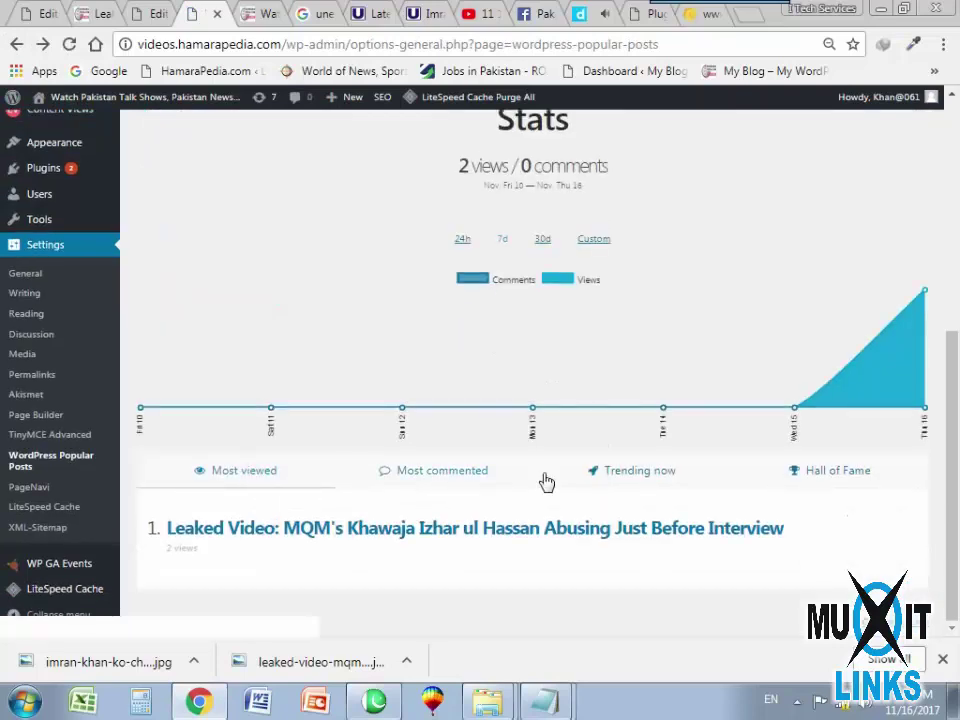
{"action": "left_click", "coordinate": [240, 548]}
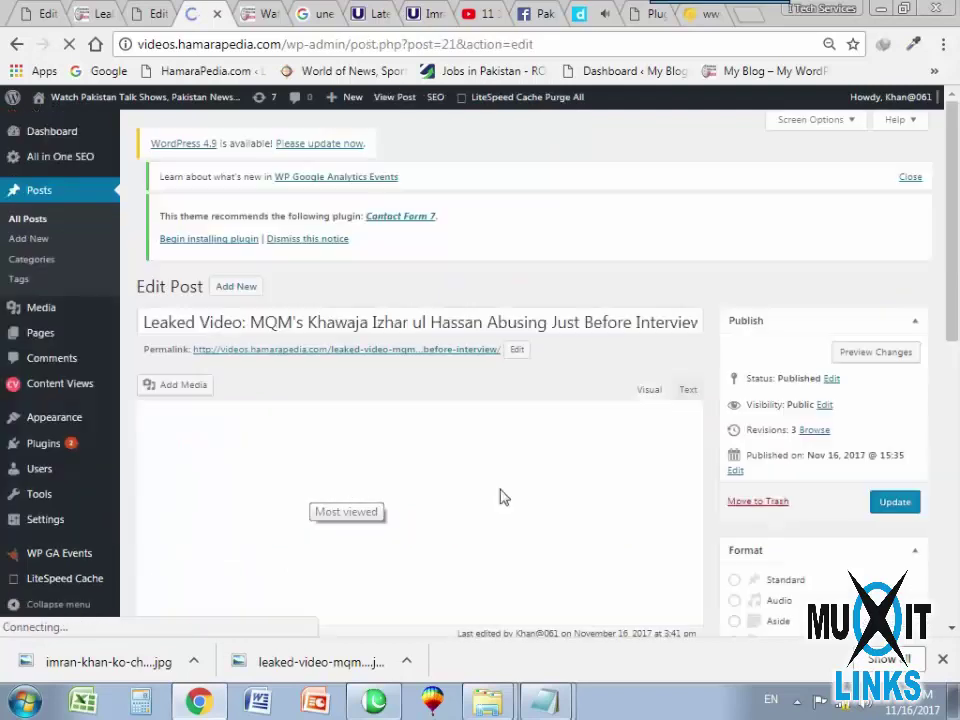
{"action": "left_click", "coordinate": [13, 46]}
Find WordPress Popular Posts among the installed plugins, open its settings from there and look over the stats page.
{"action": "mouse_move", "coordinate": [48, 592]}
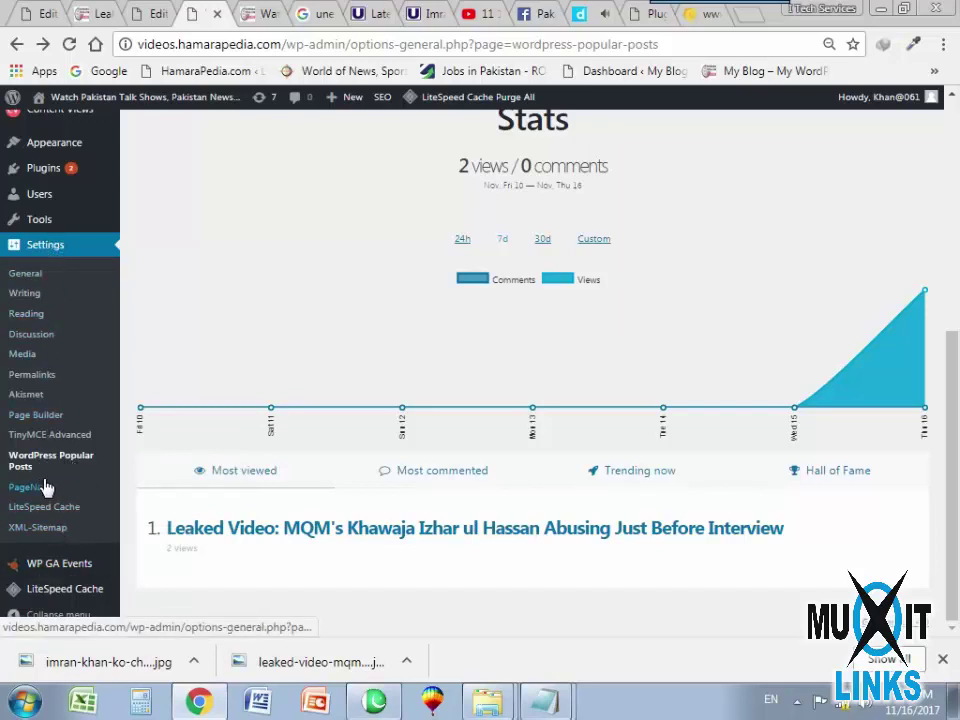
{"action": "mouse_move", "coordinate": [46, 180]}
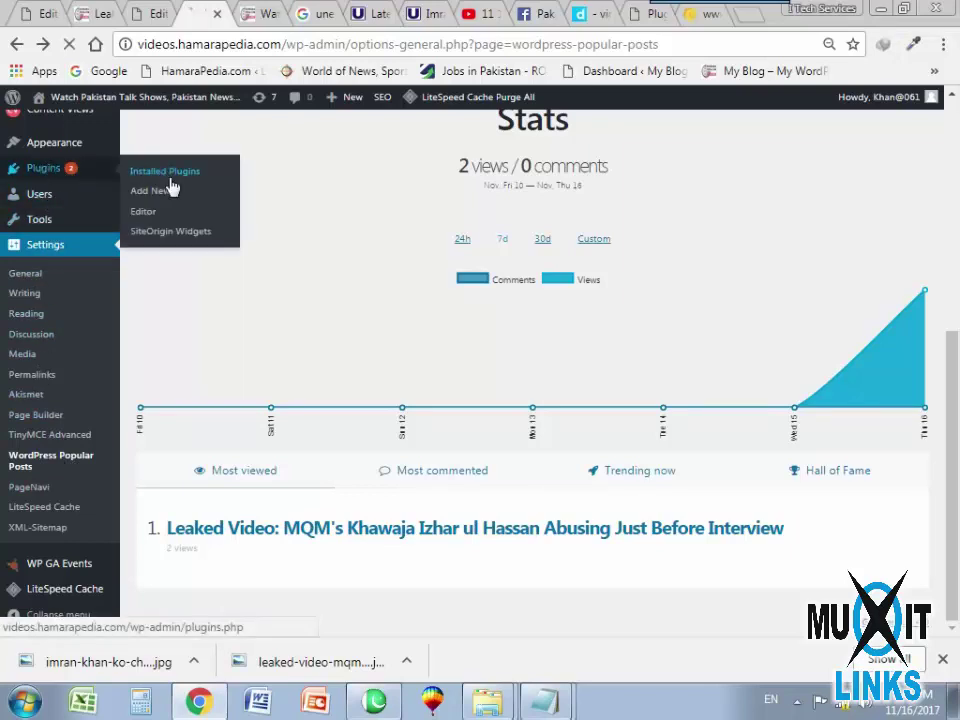
{"action": "left_click", "coordinate": [166, 174]}
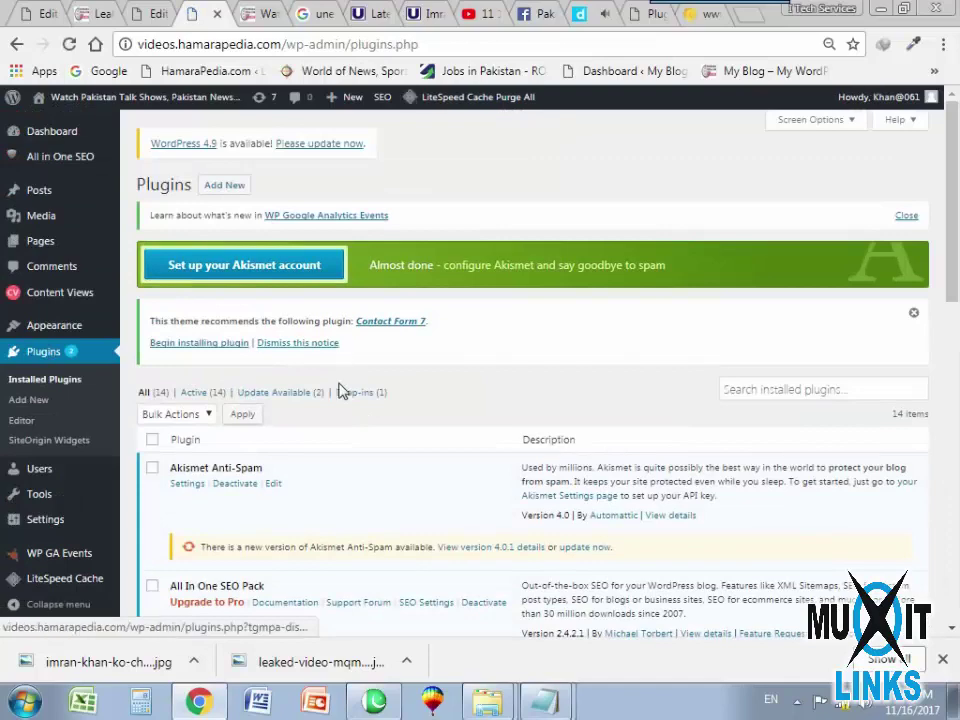
{"action": "scroll", "coordinate": [321, 392], "scroll_direction": "down", "scroll_amount": 3}
{"action": "scroll", "coordinate": [257, 429], "scroll_direction": "down", "scroll_amount": 1}
{"action": "scroll", "coordinate": [257, 429], "scroll_direction": "down", "scroll_amount": 4}
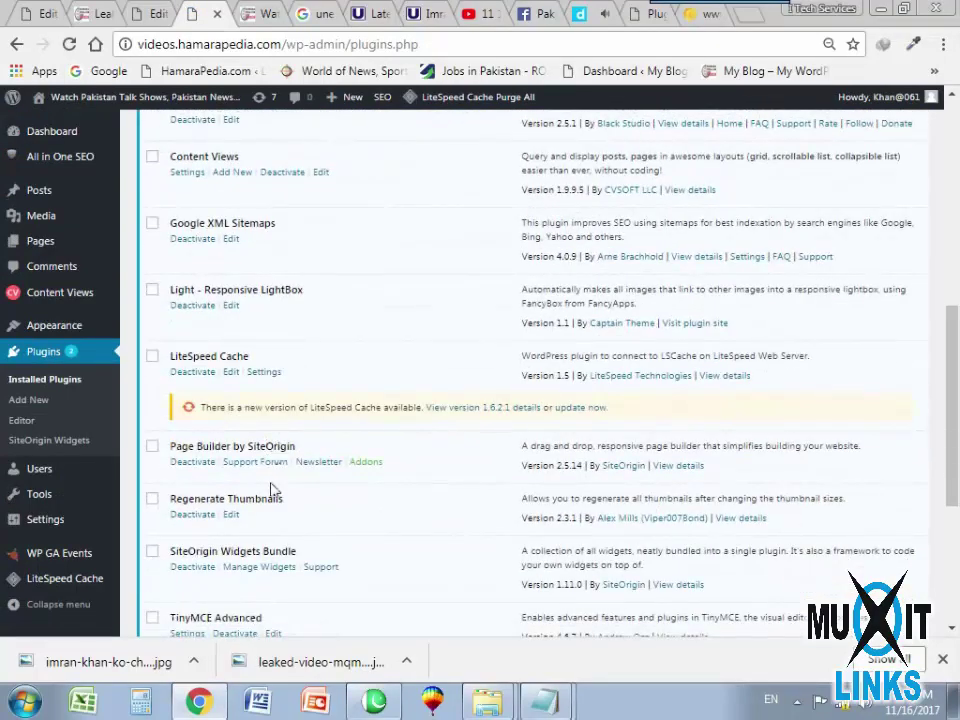
{"action": "scroll", "coordinate": [250, 530], "scroll_direction": "down", "scroll_amount": 2}
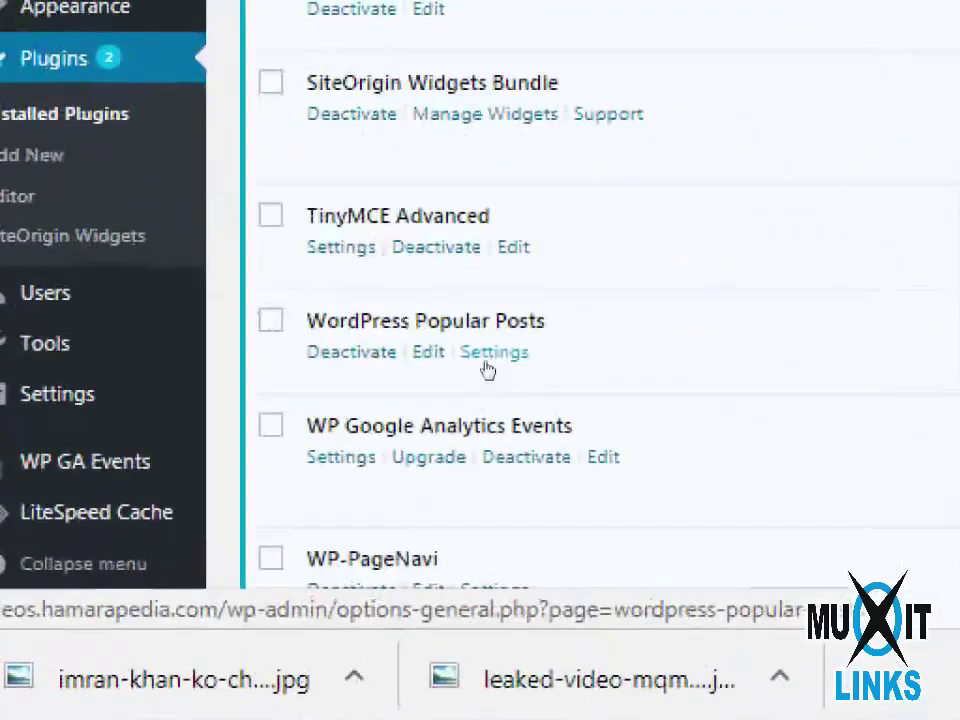
{"action": "left_click", "coordinate": [487, 370]}
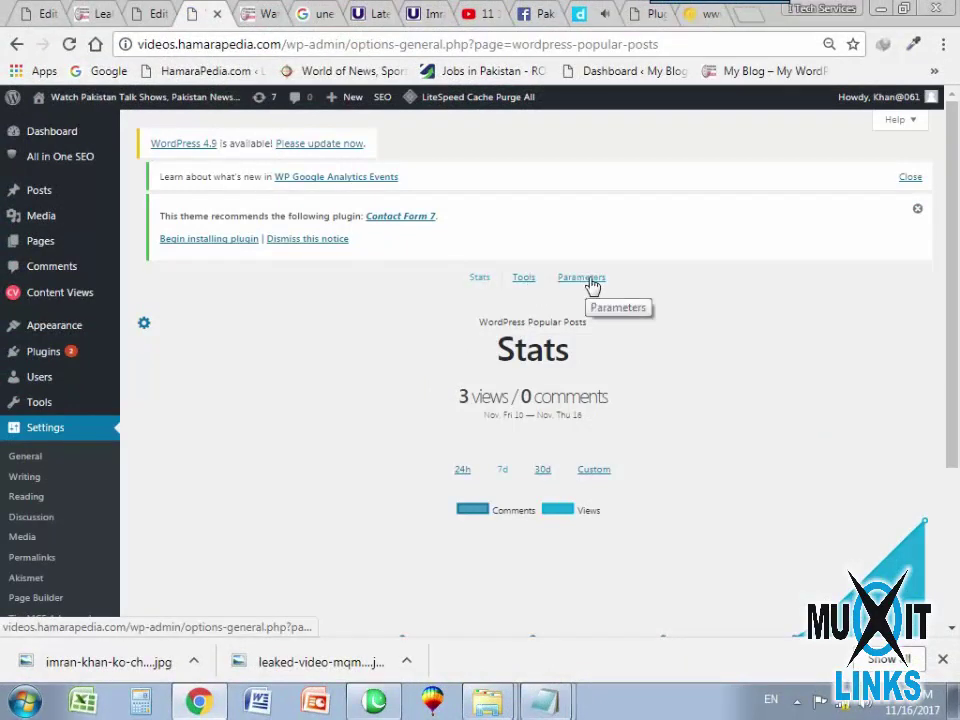
{"action": "scroll", "coordinate": [352, 455], "scroll_direction": "down", "scroll_amount": 3}
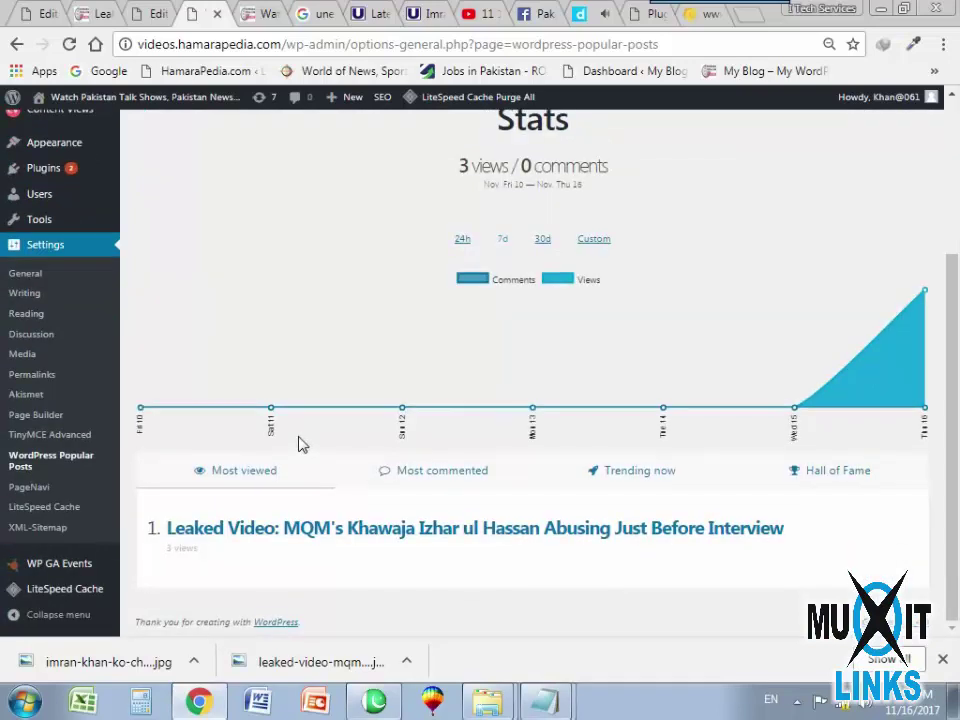
{"action": "scroll", "coordinate": [300, 444], "scroll_direction": "up", "scroll_amount": 2}
Return to the installed plugins, open the WordPress Popular Posts details in a new tab and read through the description.
{"action": "left_click", "coordinate": [43, 351]}
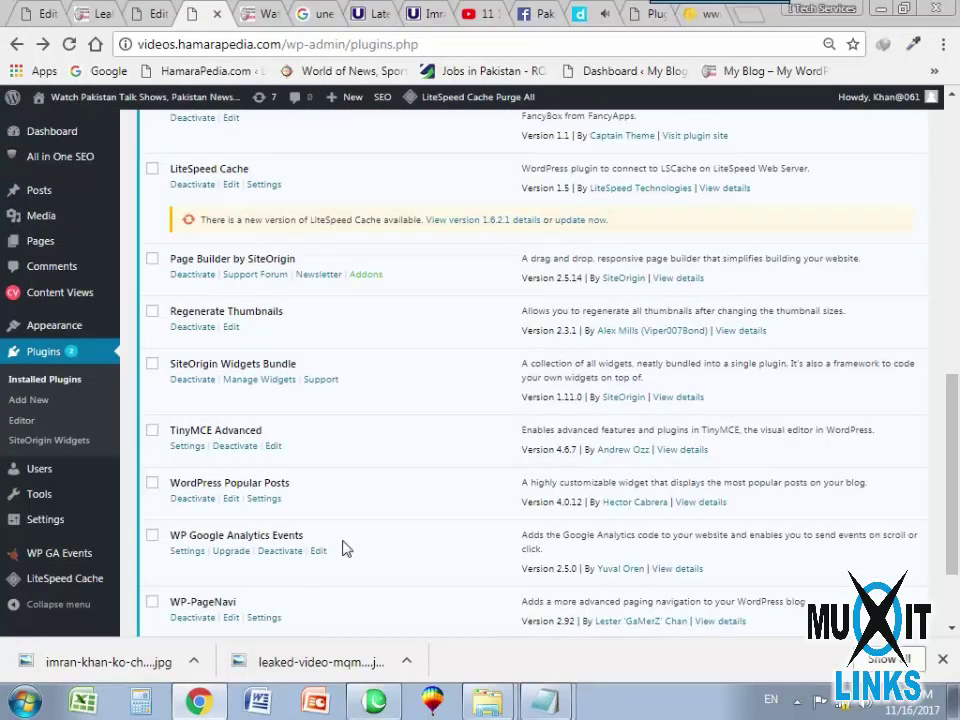
{"action": "right_click", "coordinate": [697, 512]}
{"action": "left_click", "coordinate": [730, 328]}
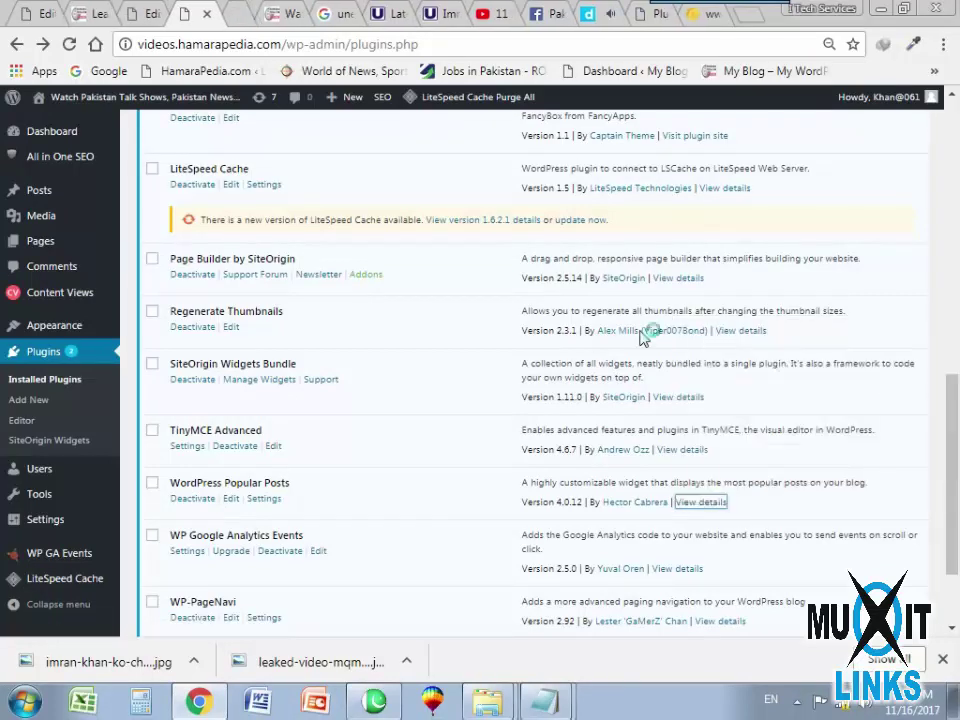
{"action": "key", "text": "ctrl+Tab"}
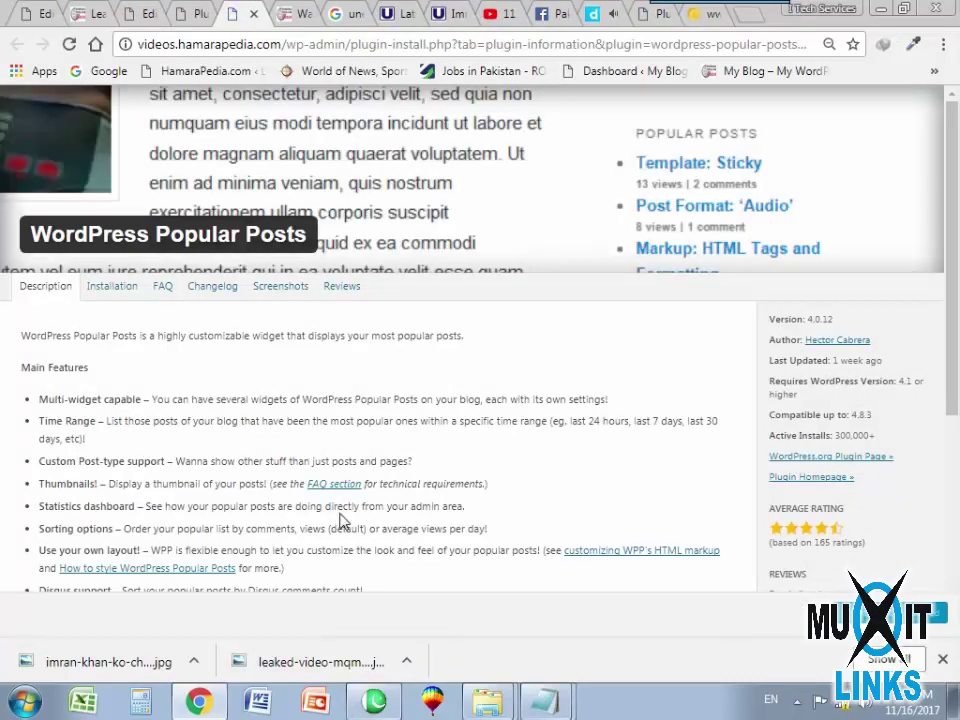
{"action": "scroll", "coordinate": [208, 511], "scroll_direction": "down", "scroll_amount": 2}
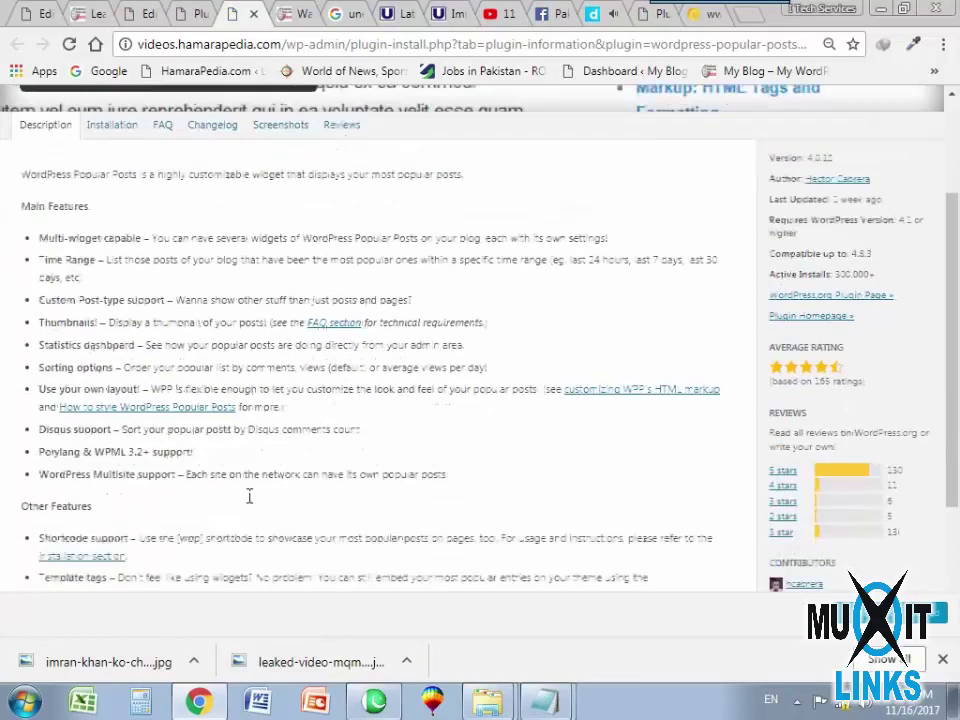
{"action": "scroll", "coordinate": [244, 494], "scroll_direction": "down", "scroll_amount": 2}
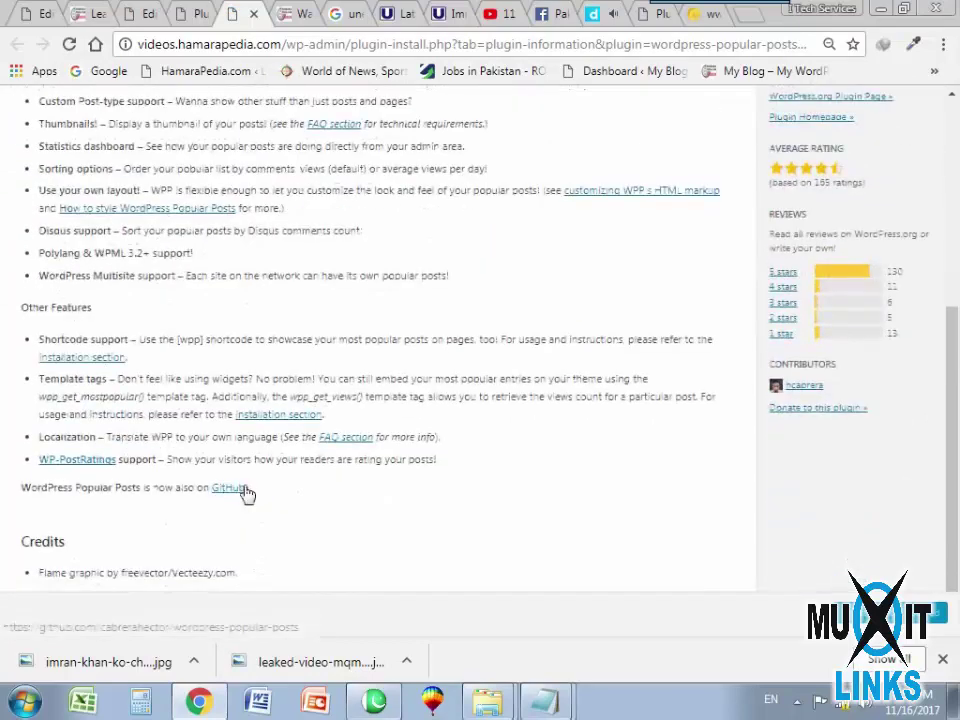
{"action": "scroll", "coordinate": [240, 470], "scroll_direction": "up", "scroll_amount": 3}
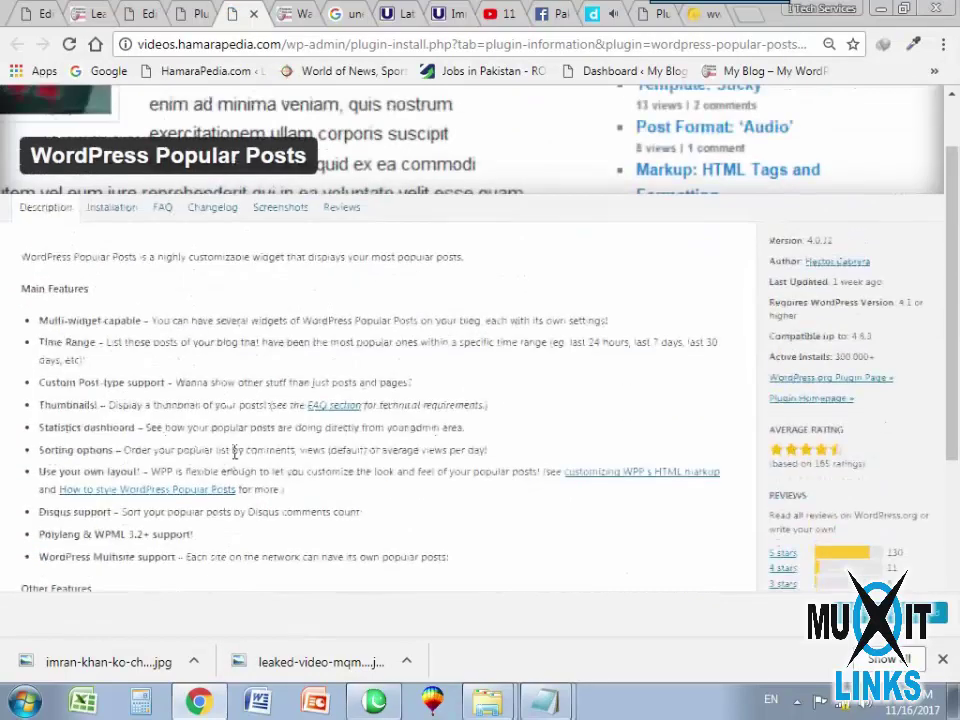
Read the plugin's installation instructions and replace the Home page's Visual Editor widget with the WordPress Popular Posts widget.
{"action": "left_click", "coordinate": [113, 208]}
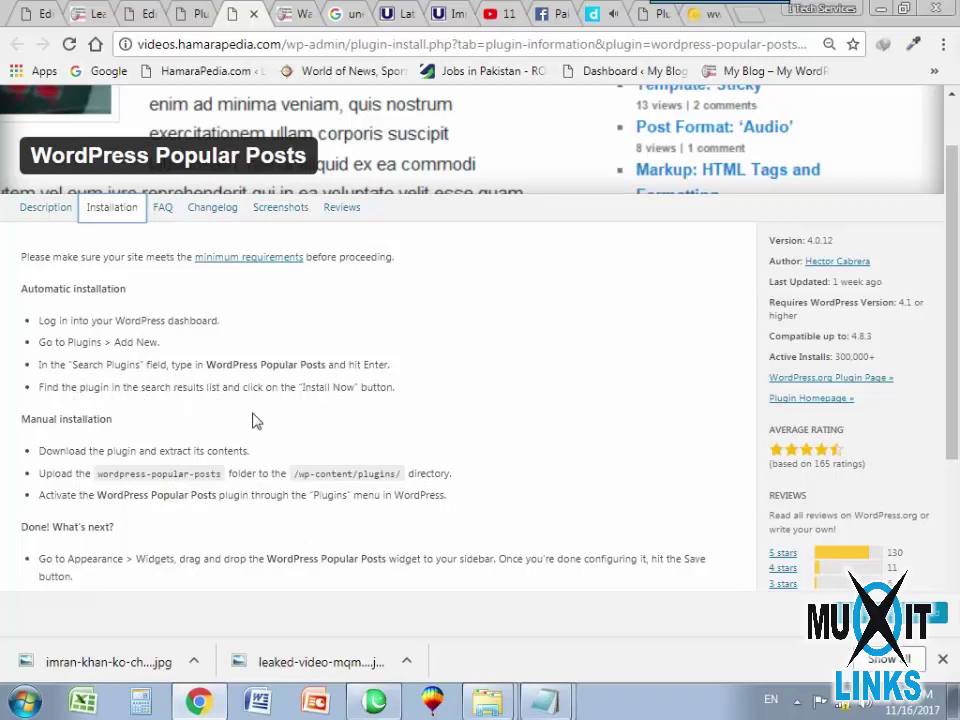
{"action": "scroll", "coordinate": [253, 421], "scroll_direction": "down", "scroll_amount": 3}
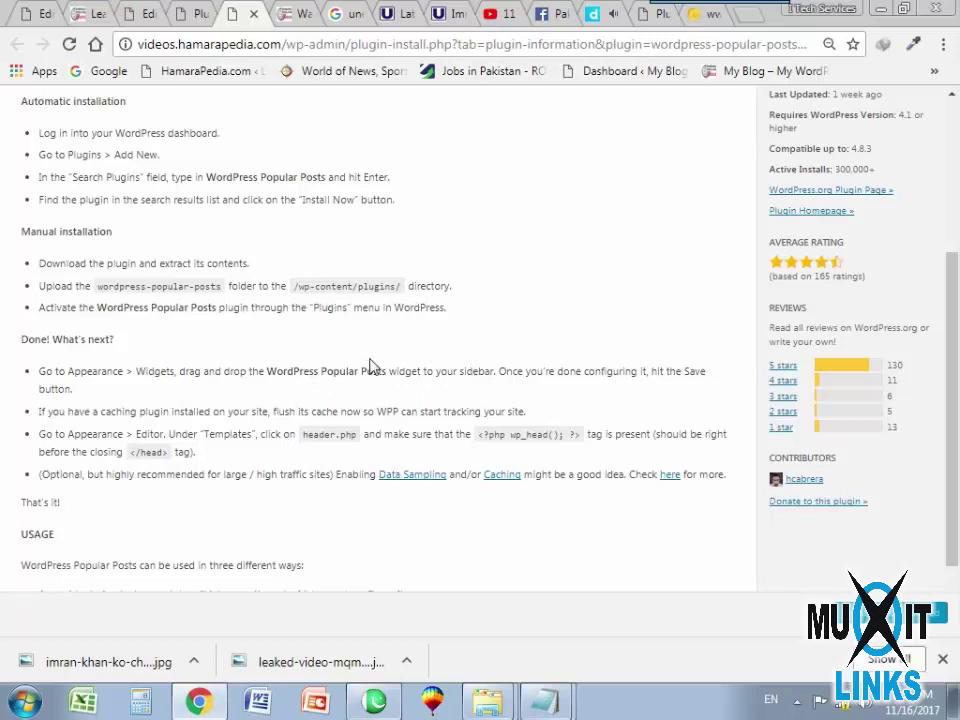
{"action": "left_click", "coordinate": [138, 15]}
{"action": "mouse_move", "coordinate": [266, 328]}
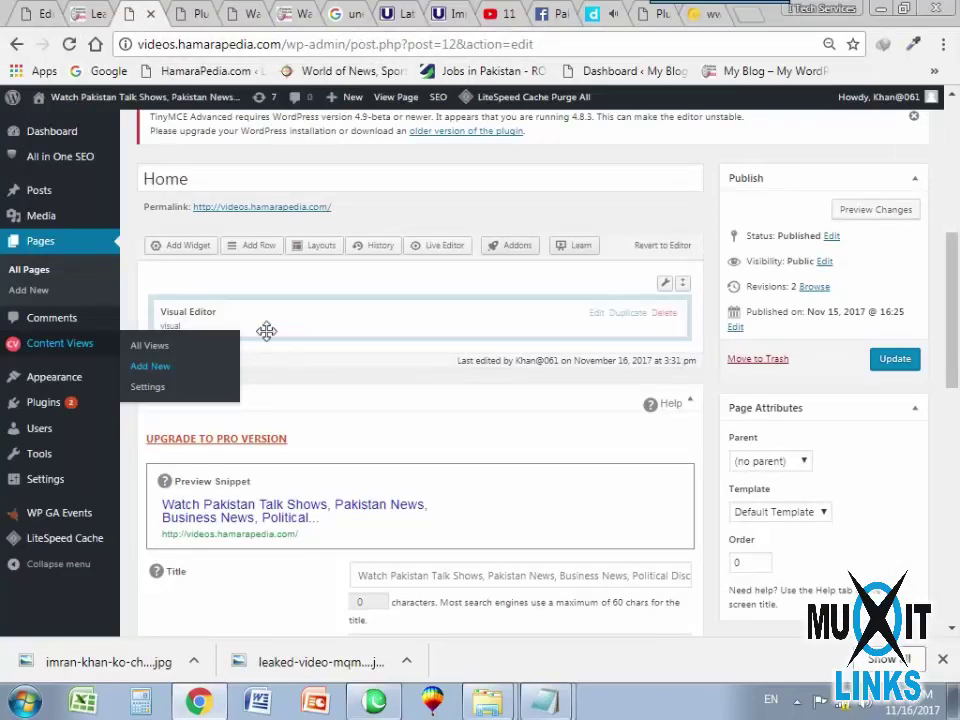
{"action": "left_click", "coordinate": [666, 314]}
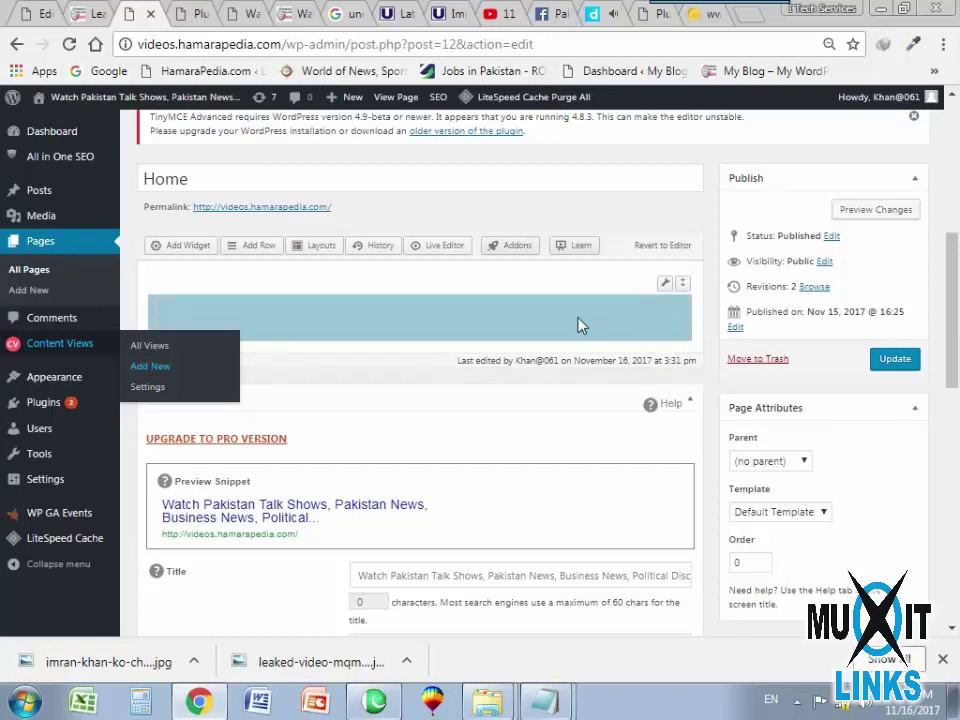
{"action": "left_click", "coordinate": [185, 247]}
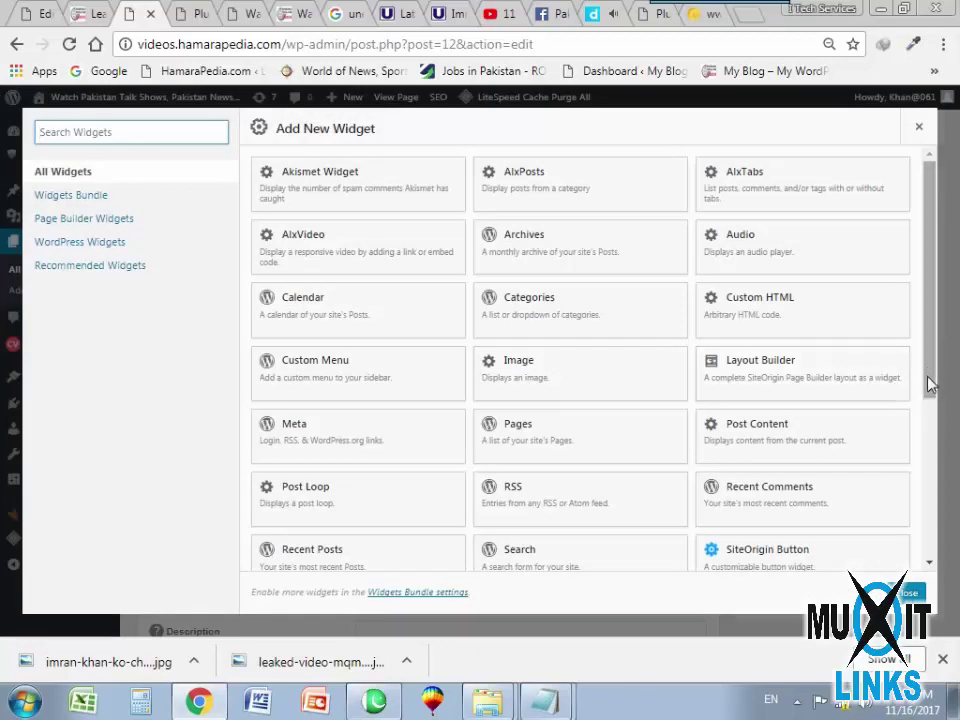
{"action": "left_click_drag", "start_coordinate": [930, 368], "coordinate": [955, 527]}
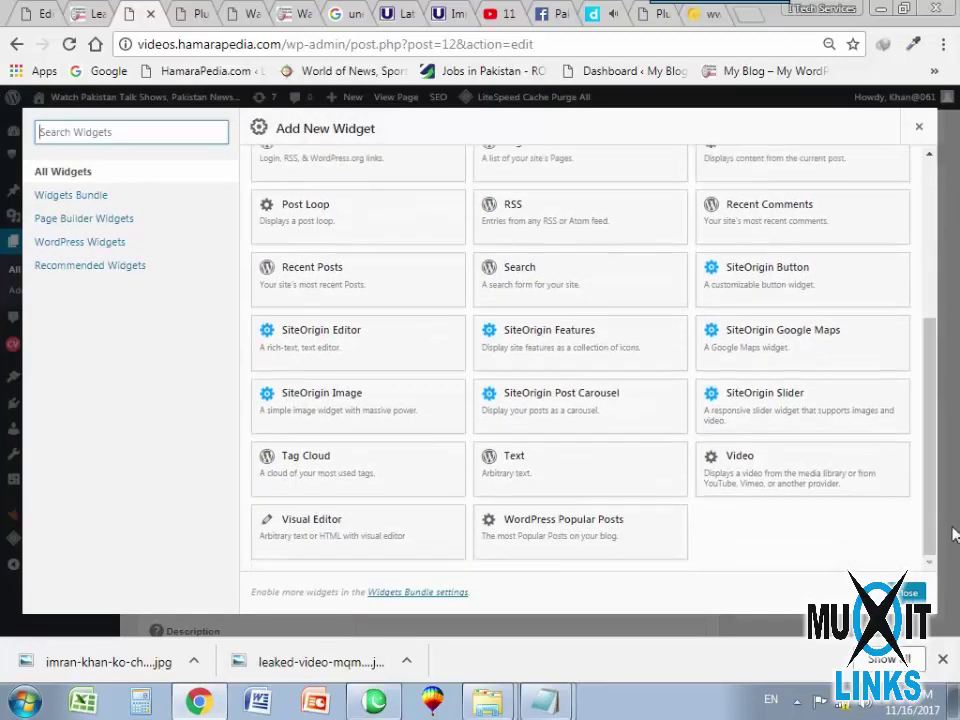
{"action": "left_click", "coordinate": [567, 541]}
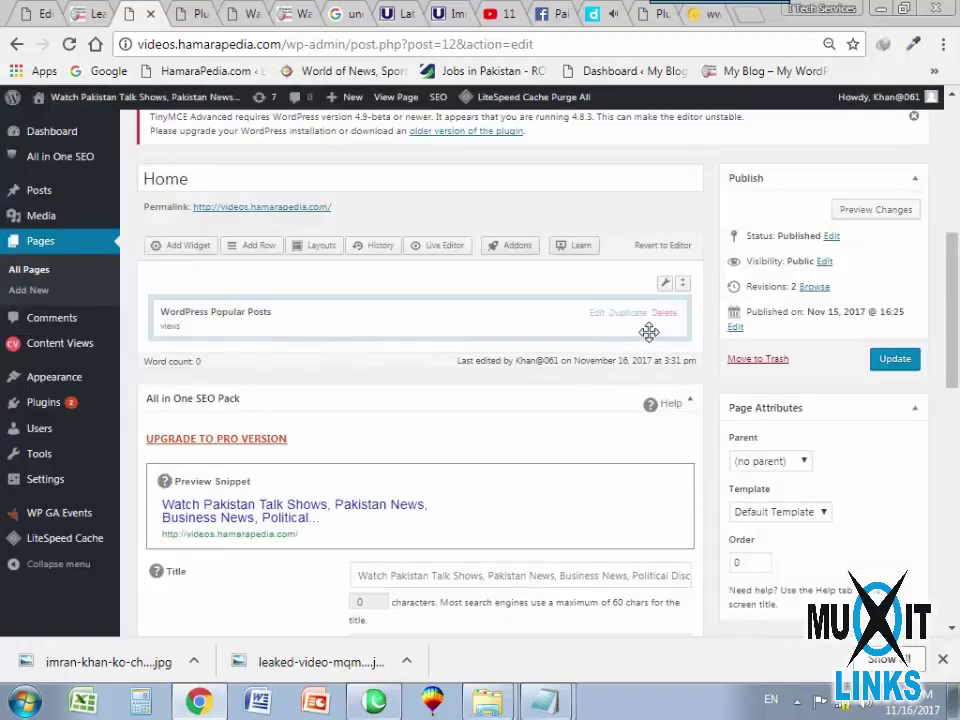
Open the WordPress Popular Posts widget for editing, check UNewsTV's Top Rated Posts for reference, and set the time range to Last 7 days.
{"action": "left_click", "coordinate": [597, 315]}
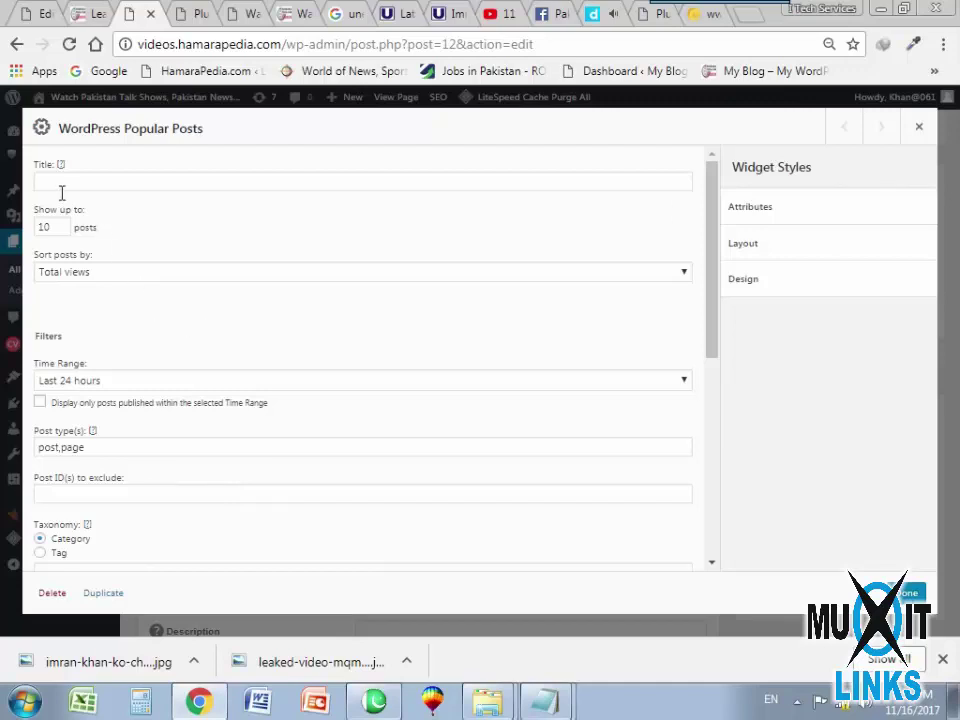
{"action": "left_click", "coordinate": [445, 14]}
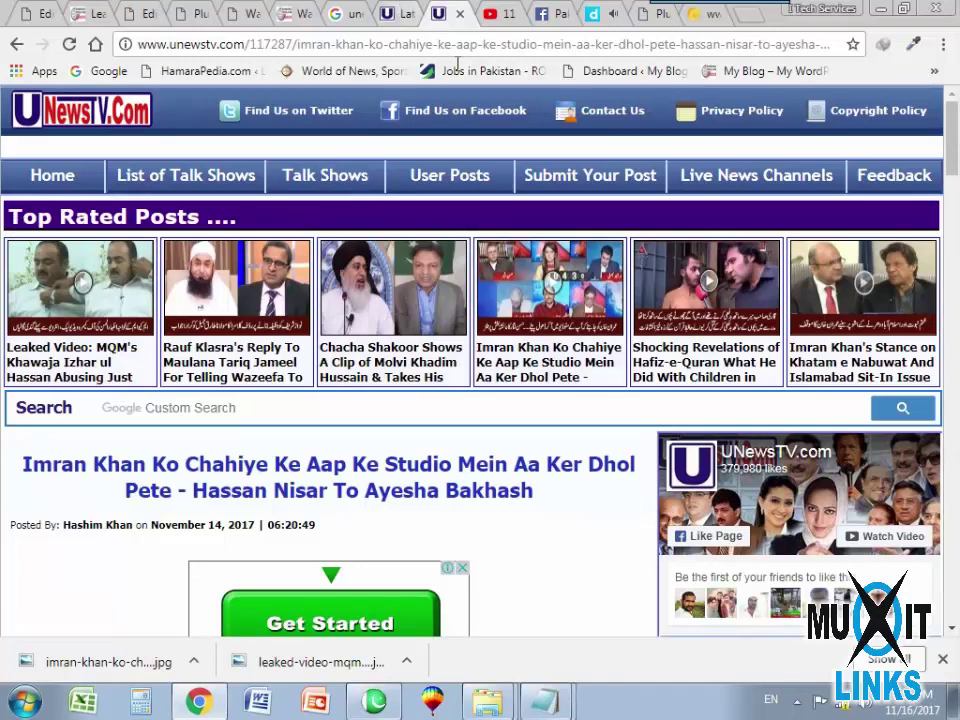
{"action": "left_click", "coordinate": [143, 16]}
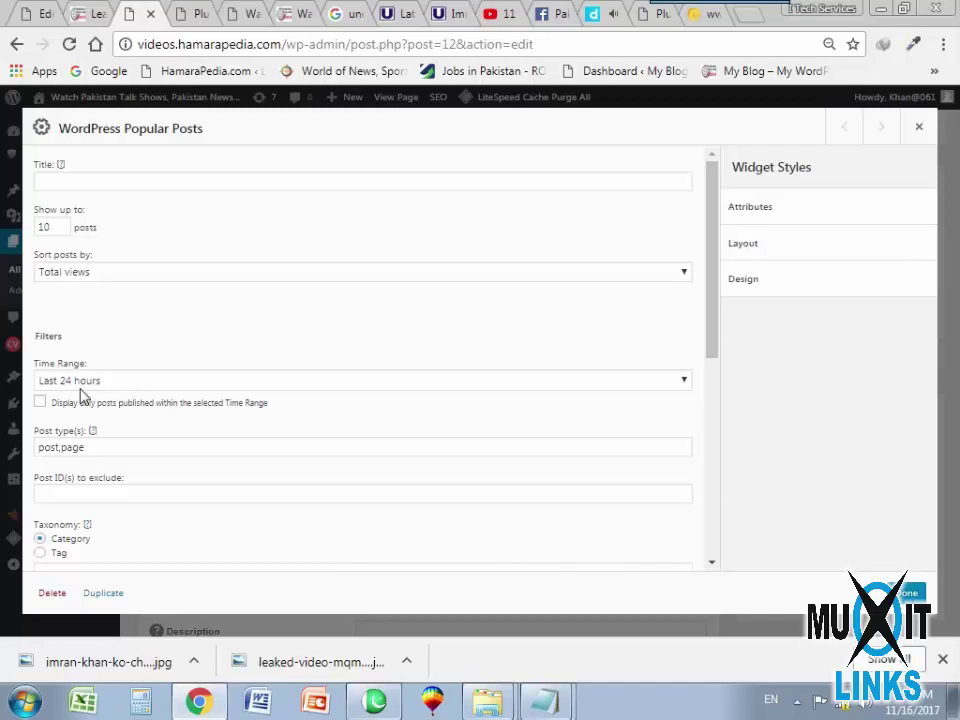
{"action": "left_click", "coordinate": [682, 381]}
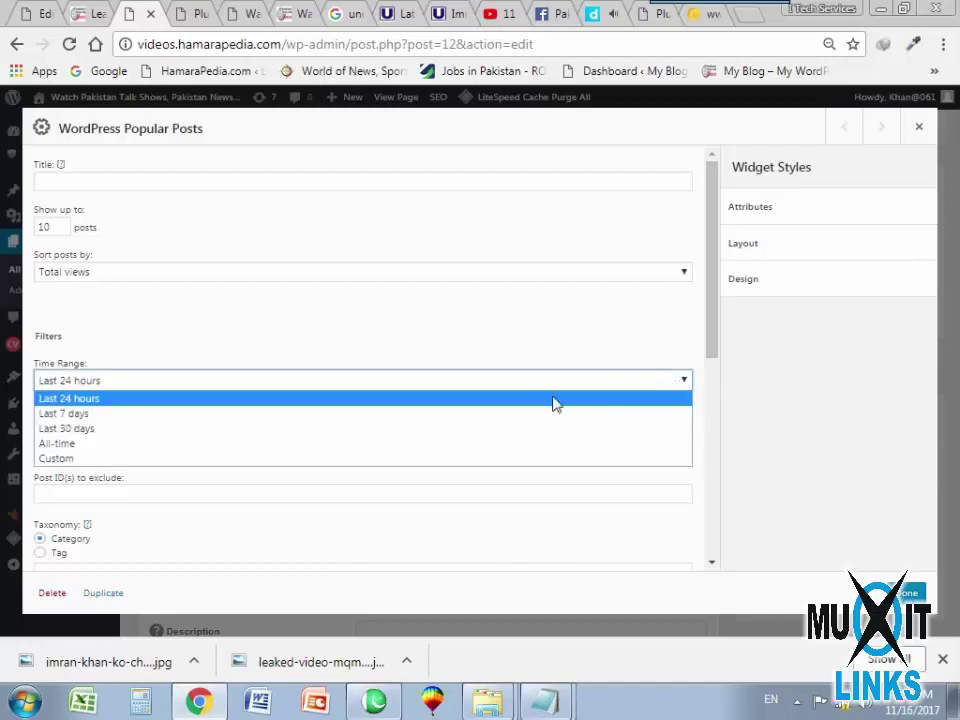
{"action": "left_click", "coordinate": [400, 414]}
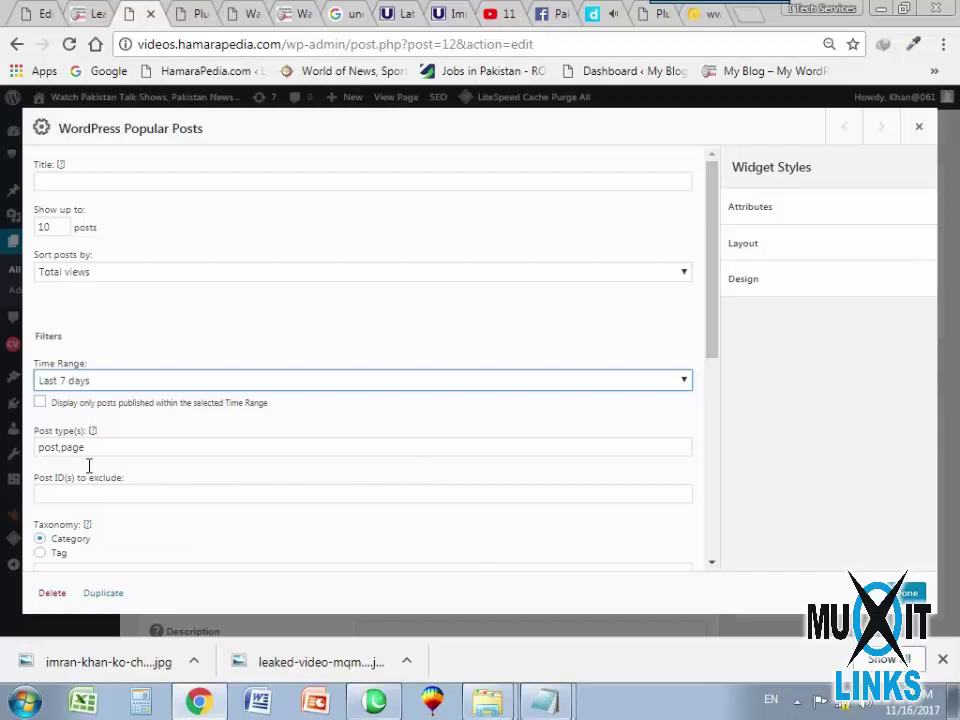
Enable the post thumbnail and shortened title in the popular posts widget and turn off its display of views.
{"action": "scroll", "coordinate": [440, 490], "scroll_direction": "down", "scroll_amount": 3}
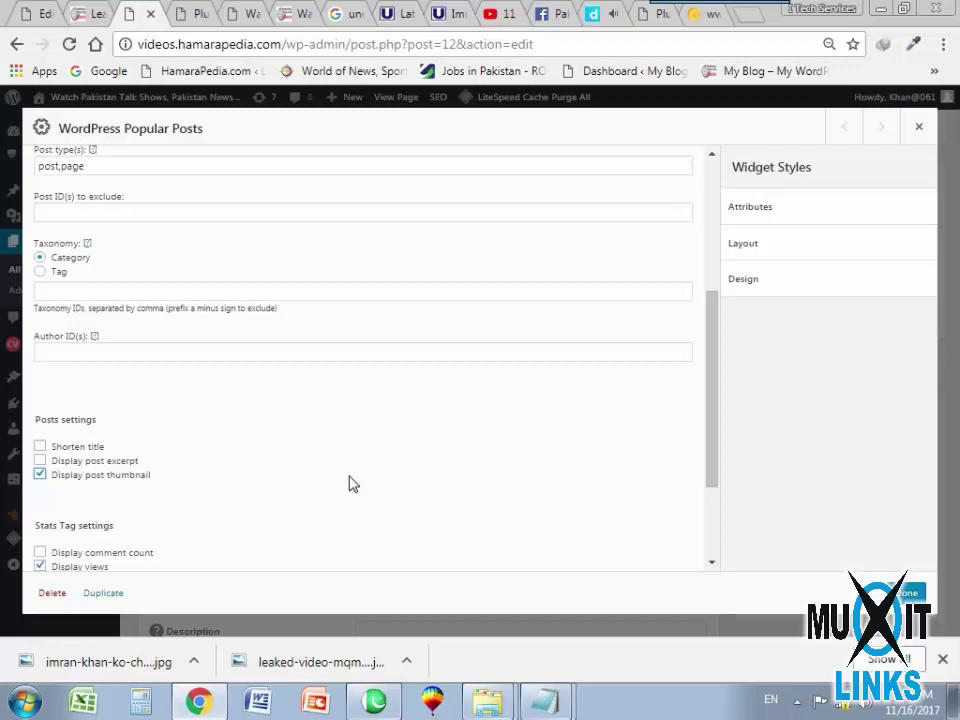
{"action": "left_click", "coordinate": [447, 14]}
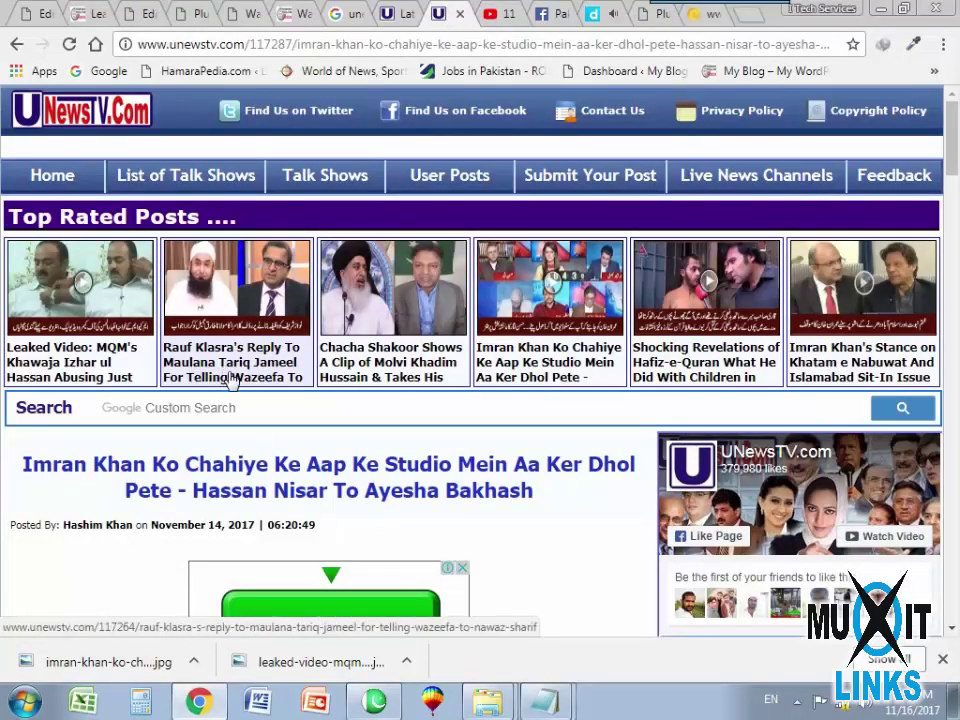
{"action": "left_click", "coordinate": [143, 18]}
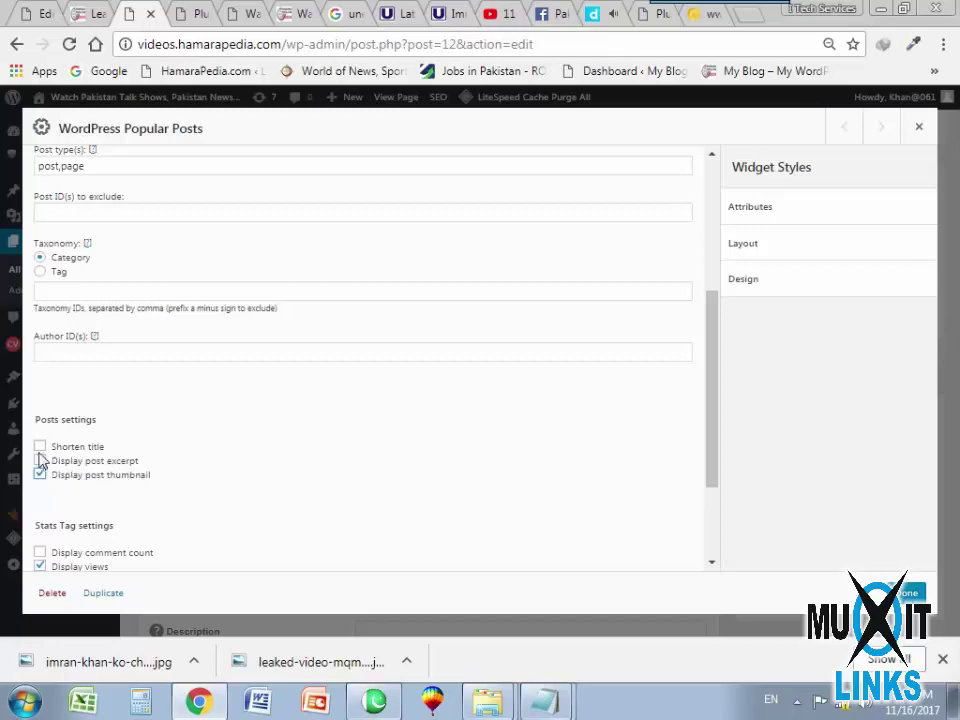
{"action": "left_click", "coordinate": [40, 447]}
{"action": "scroll", "coordinate": [300, 445], "scroll_direction": "down", "scroll_amount": 3}
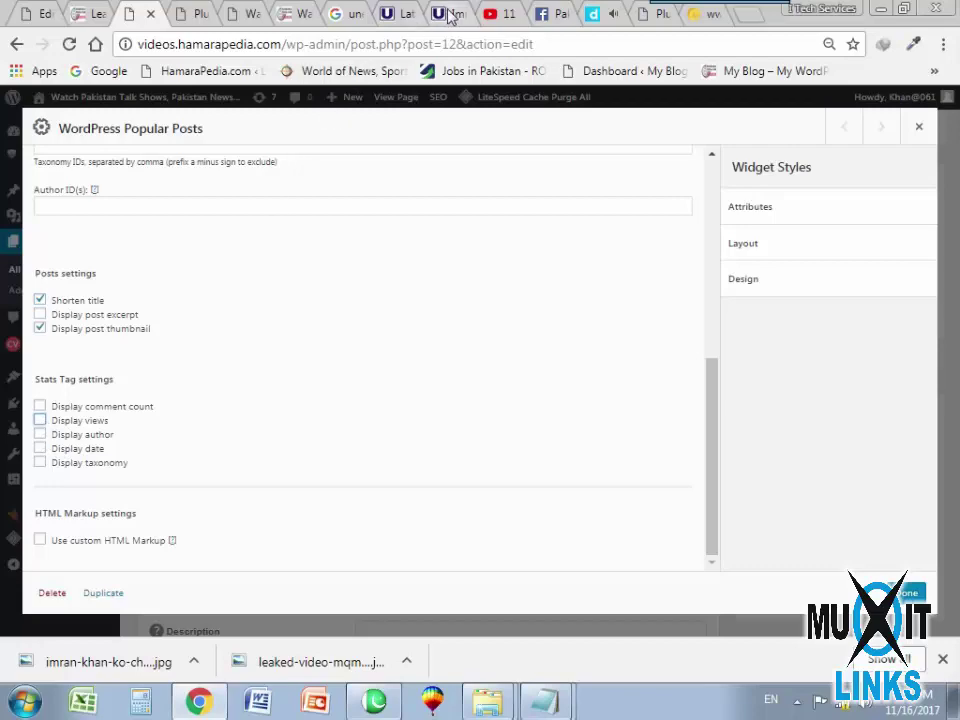
Examine UNewsTV's post page, List of Talk Shows and Talk Shows pages for how top rated posts and view counts are presented.
{"action": "left_click", "coordinate": [448, 14]}
{"action": "scroll", "coordinate": [330, 390], "scroll_direction": "down", "scroll_amount": 8}
{"action": "scroll", "coordinate": [310, 420], "scroll_direction": "up", "scroll_amount": 5}
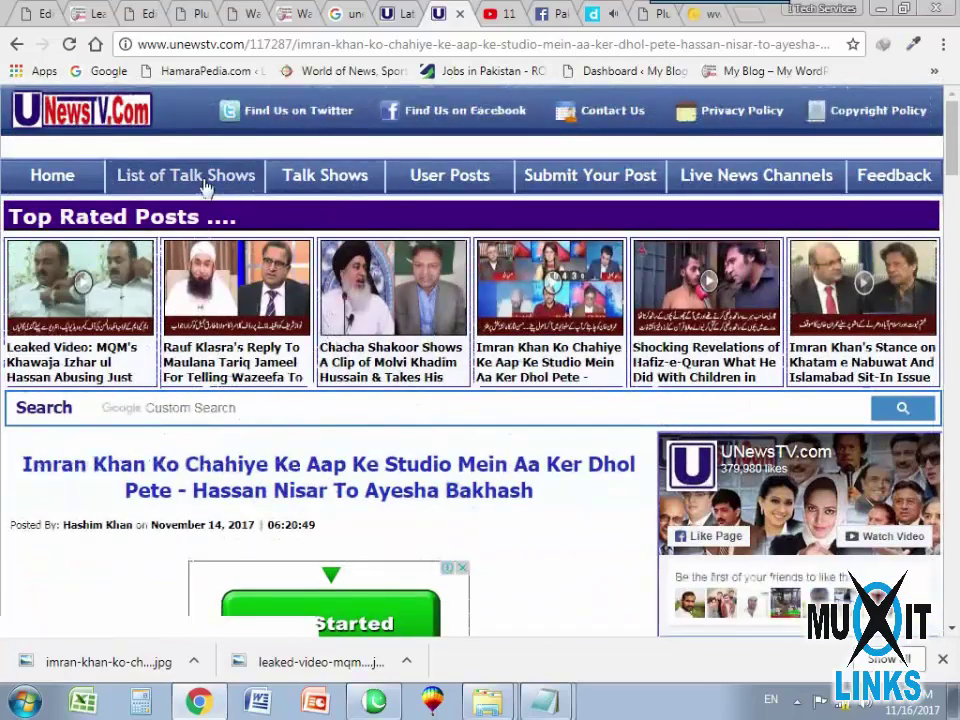
{"action": "left_click", "coordinate": [204, 188]}
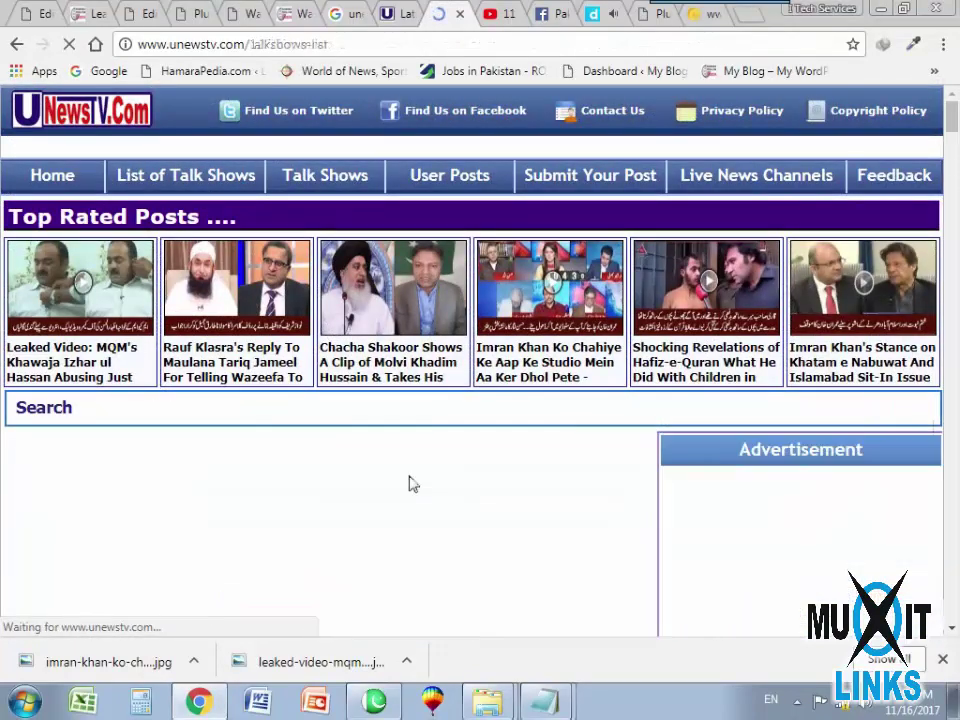
{"action": "scroll", "coordinate": [328, 446], "scroll_direction": "down", "scroll_amount": 9}
{"action": "scroll", "coordinate": [326, 440], "scroll_direction": "up", "scroll_amount": 7}
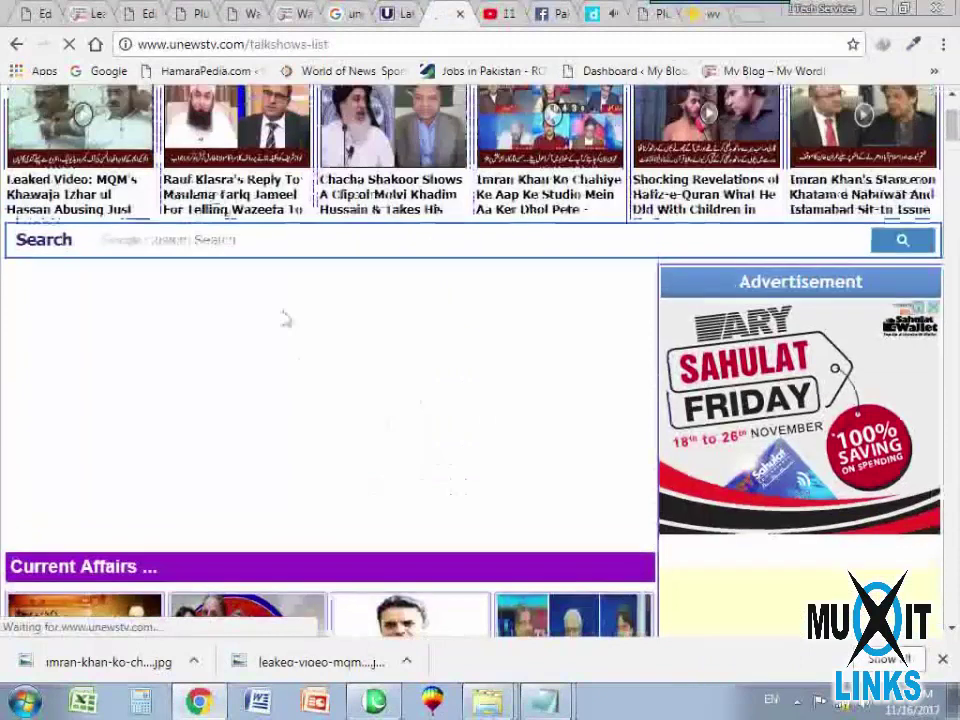
{"action": "scroll", "coordinate": [284, 318], "scroll_direction": "up", "scroll_amount": 2}
{"action": "left_click", "coordinate": [300, 178]}
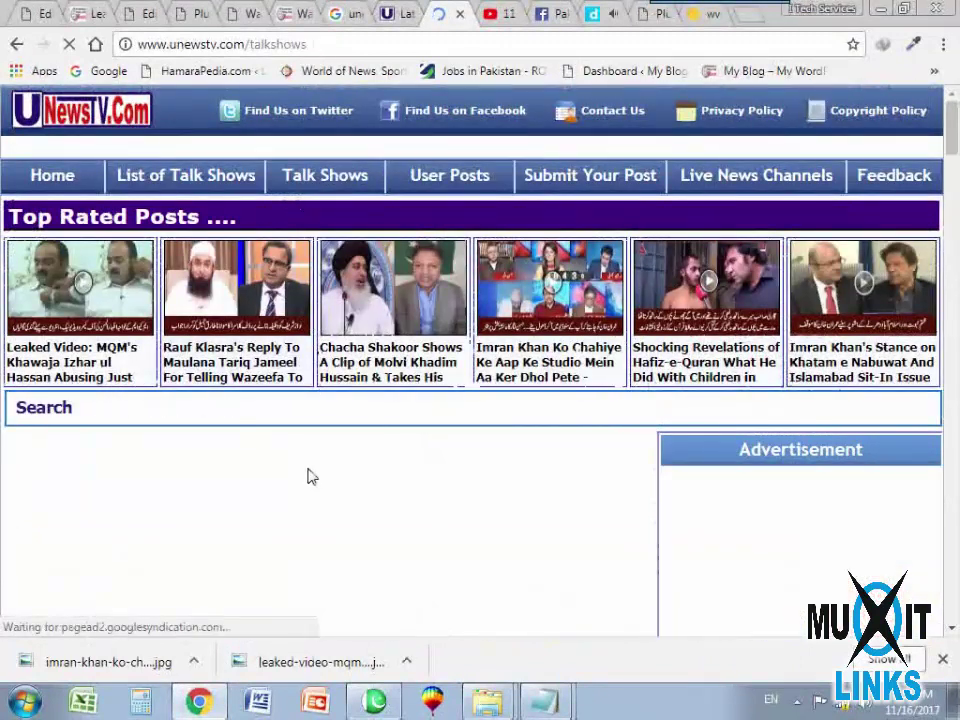
{"action": "scroll", "coordinate": [310, 477], "scroll_direction": "down", "scroll_amount": 3}
{"action": "left_click_drag", "start_coordinate": [153, 281], "coordinate": [231, 281]}
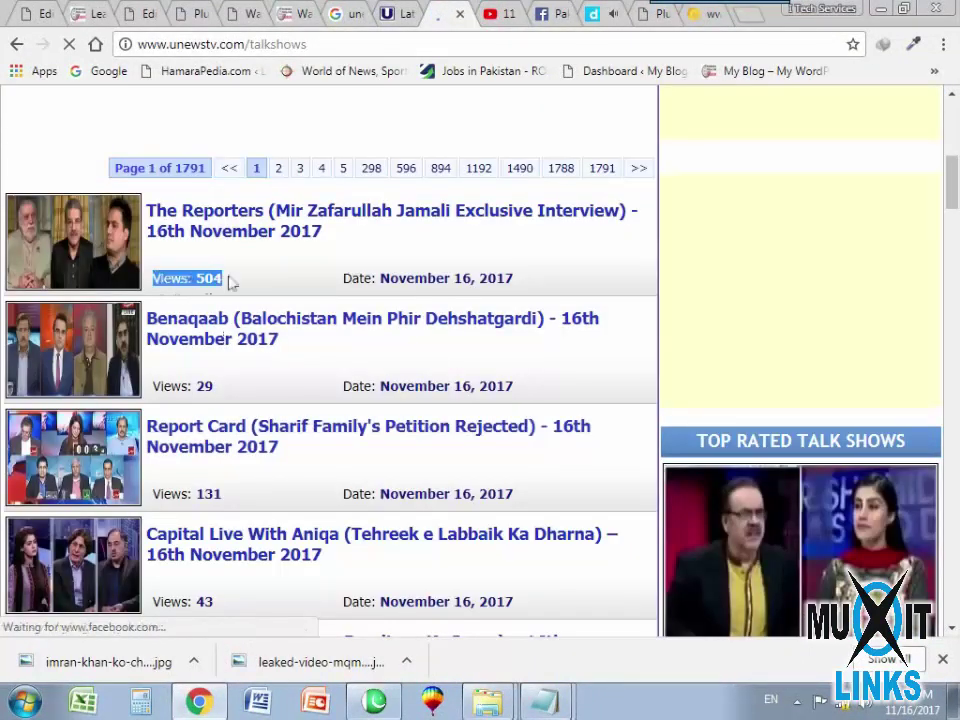
{"action": "scroll", "coordinate": [444, 395], "scroll_direction": "up", "scroll_amount": 5}
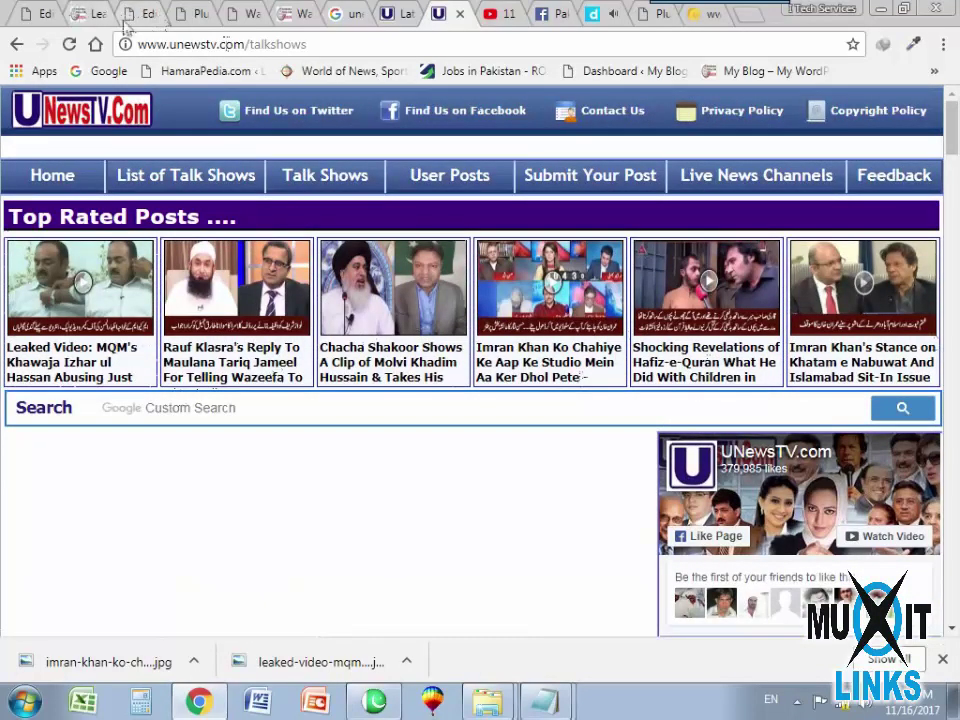
Apply the popular posts widget settings, update the Home page and reload the live homepage to inspect the widget.
{"action": "left_click", "coordinate": [79, 15]}
{"action": "left_click", "coordinate": [147, 17]}
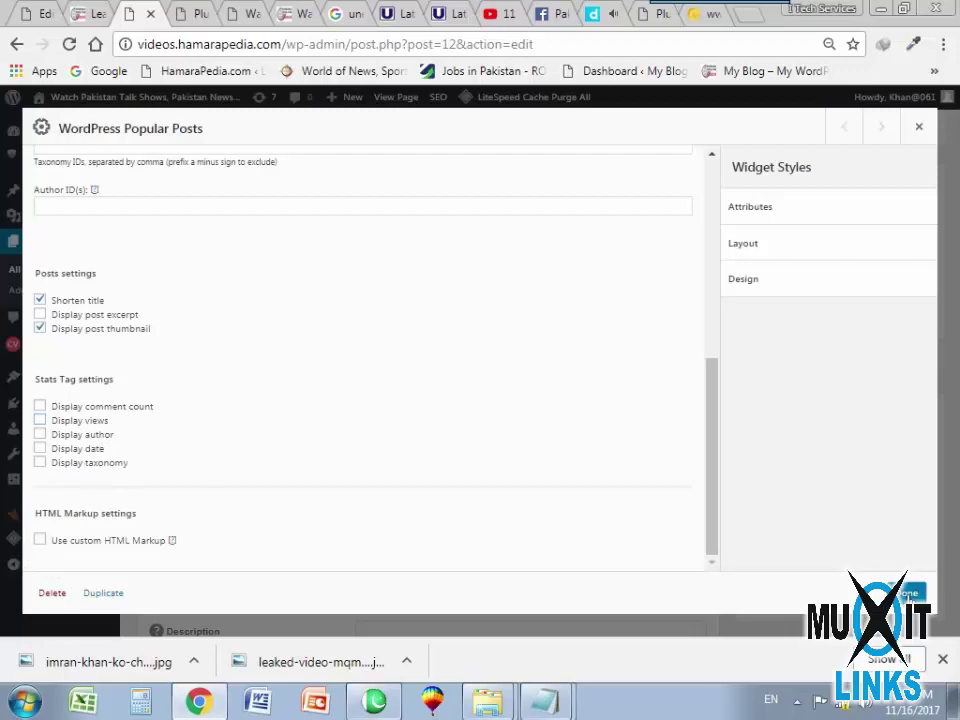
{"action": "left_click", "coordinate": [905, 592]}
{"action": "left_click", "coordinate": [895, 359]}
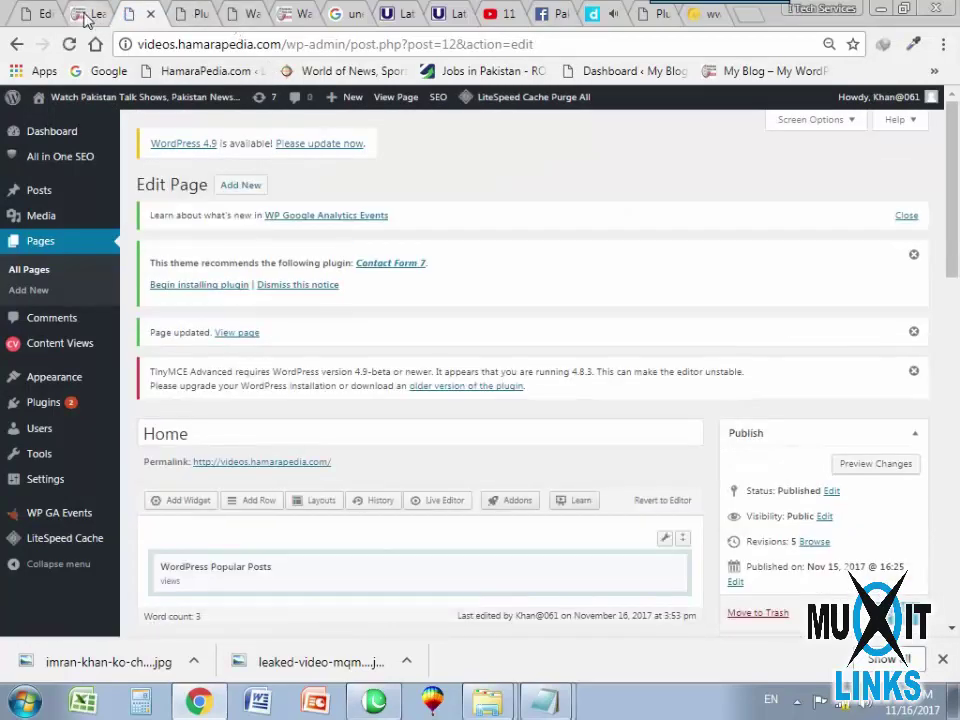
{"action": "left_click", "coordinate": [290, 13]}
{"action": "left_click", "coordinate": [67, 45]}
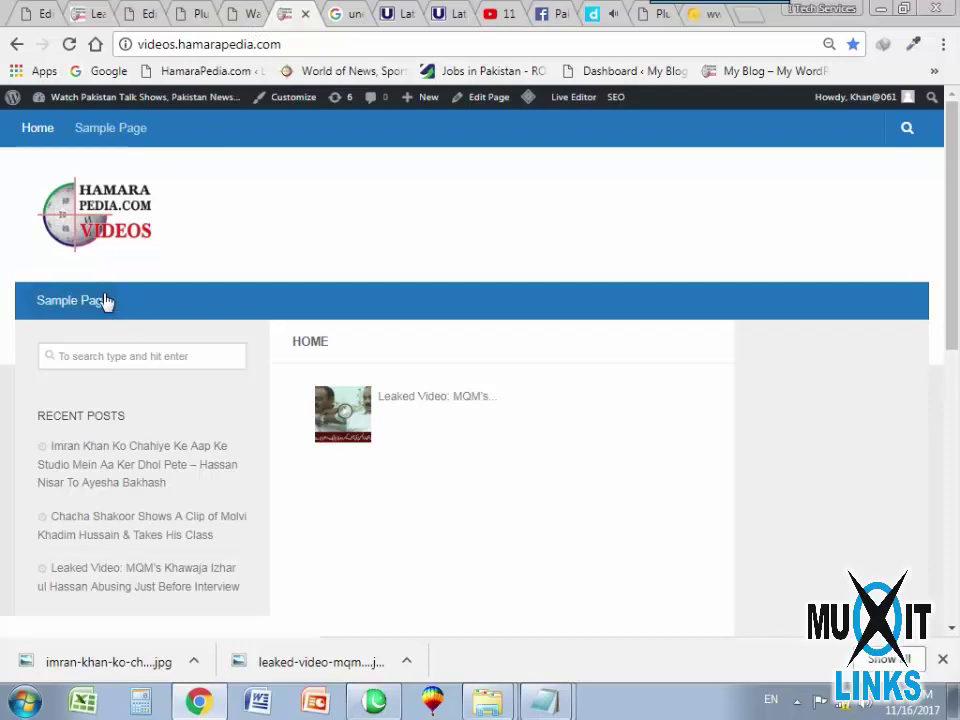
{"action": "scroll", "coordinate": [110, 300], "scroll_direction": "down", "scroll_amount": 1}
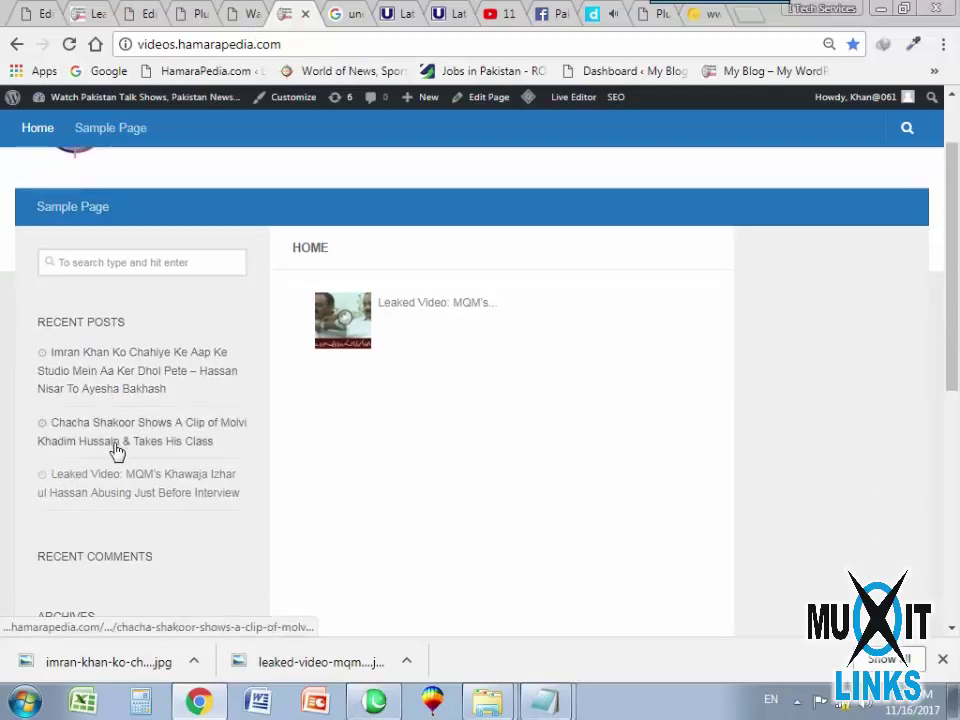
Open the first recent post, "Imran Khan Ko Chahiye Ke Aap Ke Studio", play its video and dismiss the video download overlay.
{"action": "left_click", "coordinate": [90, 375]}
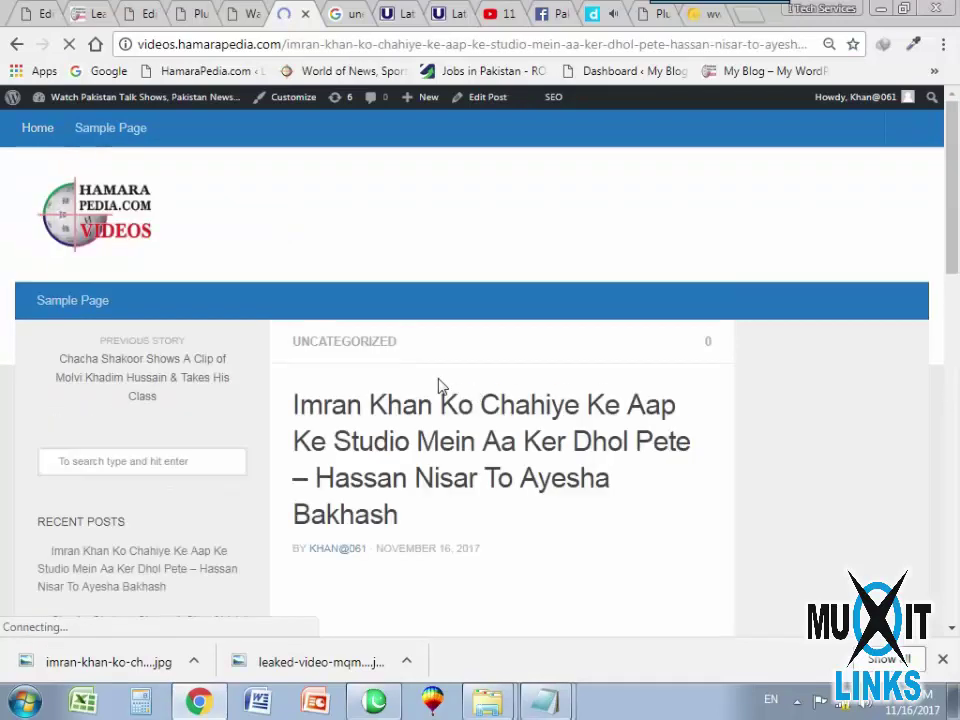
{"action": "scroll", "coordinate": [537, 537], "scroll_direction": "down", "scroll_amount": 3}
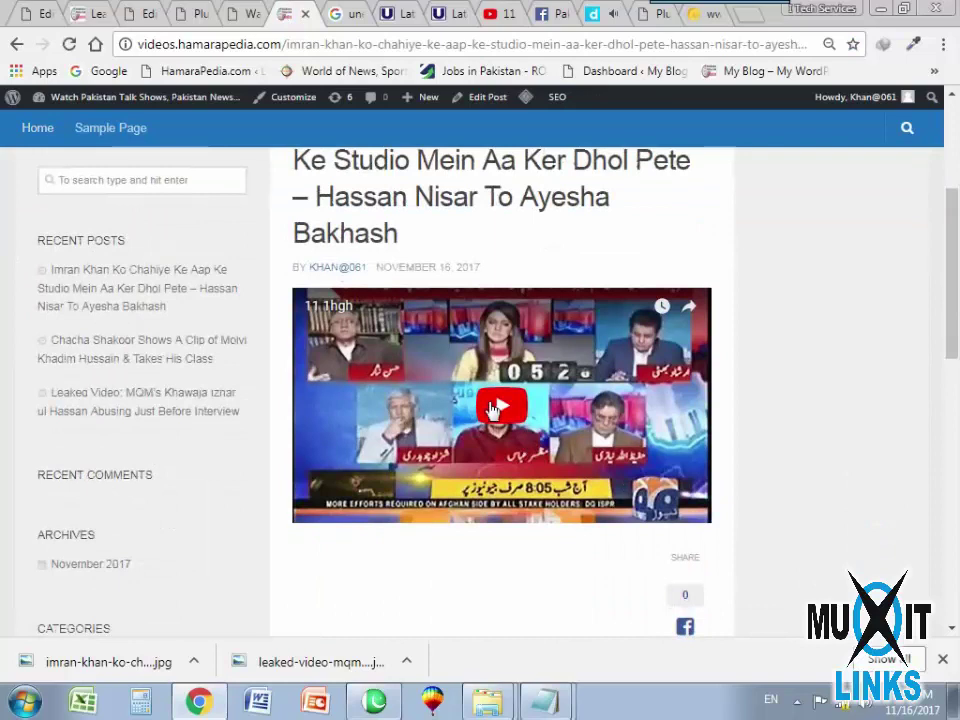
{"action": "scroll", "coordinate": [467, 501], "scroll_direction": "down", "scroll_amount": 2}
{"action": "scroll", "coordinate": [461, 497], "scroll_direction": "up", "scroll_amount": 2}
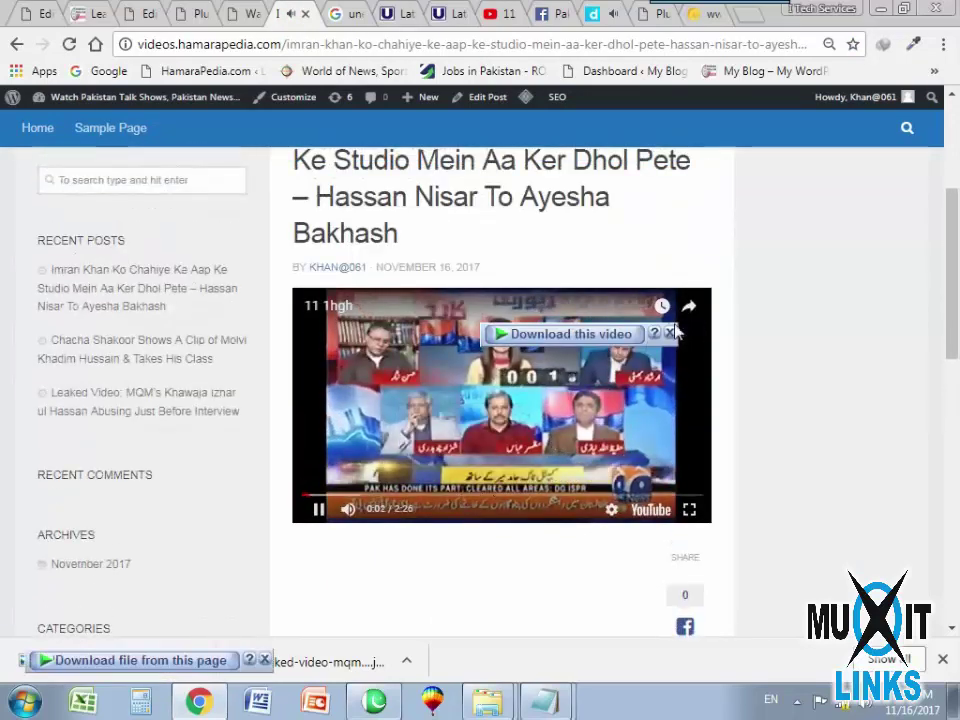
{"action": "left_click", "coordinate": [671, 335]}
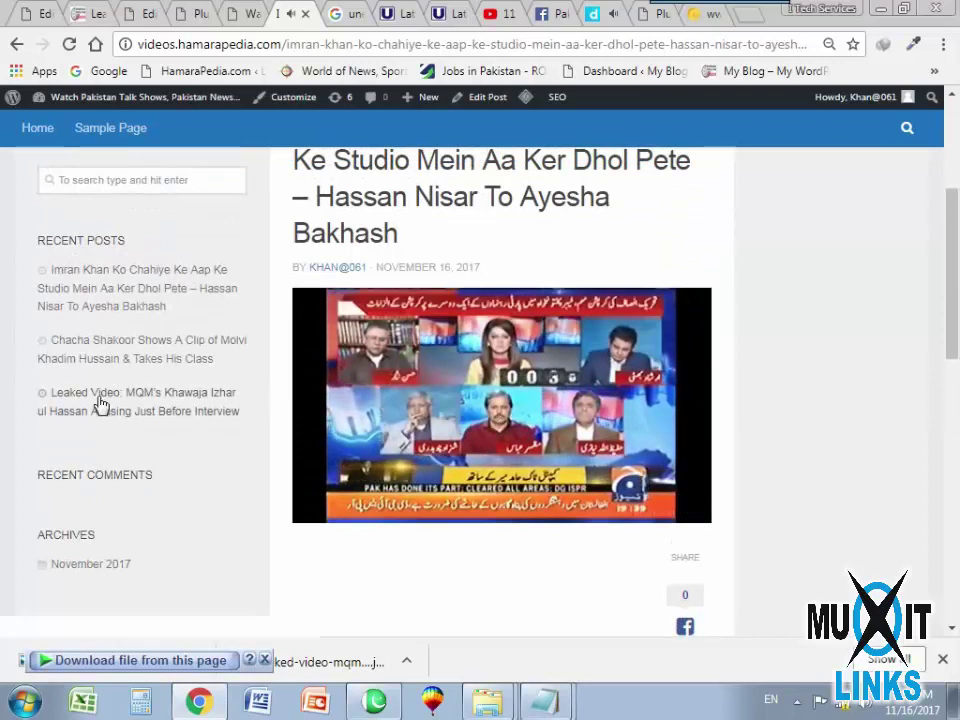
Reopen the first recent post and play its video three times to generate views, and return to the live homepage.
{"action": "left_click", "coordinate": [90, 283]}
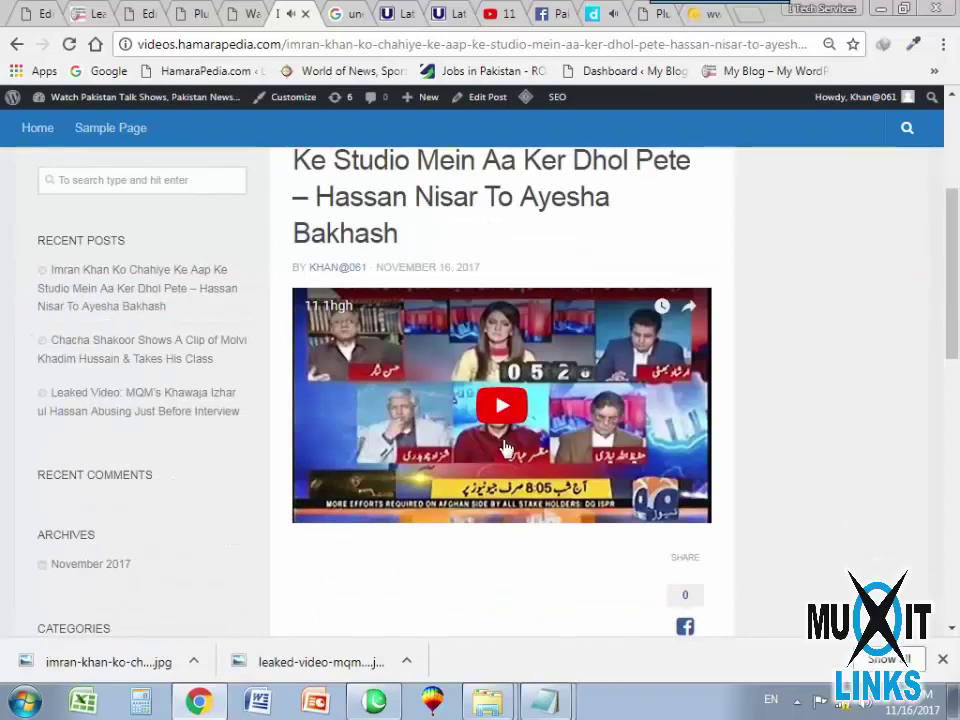
{"action": "left_click", "coordinate": [505, 448]}
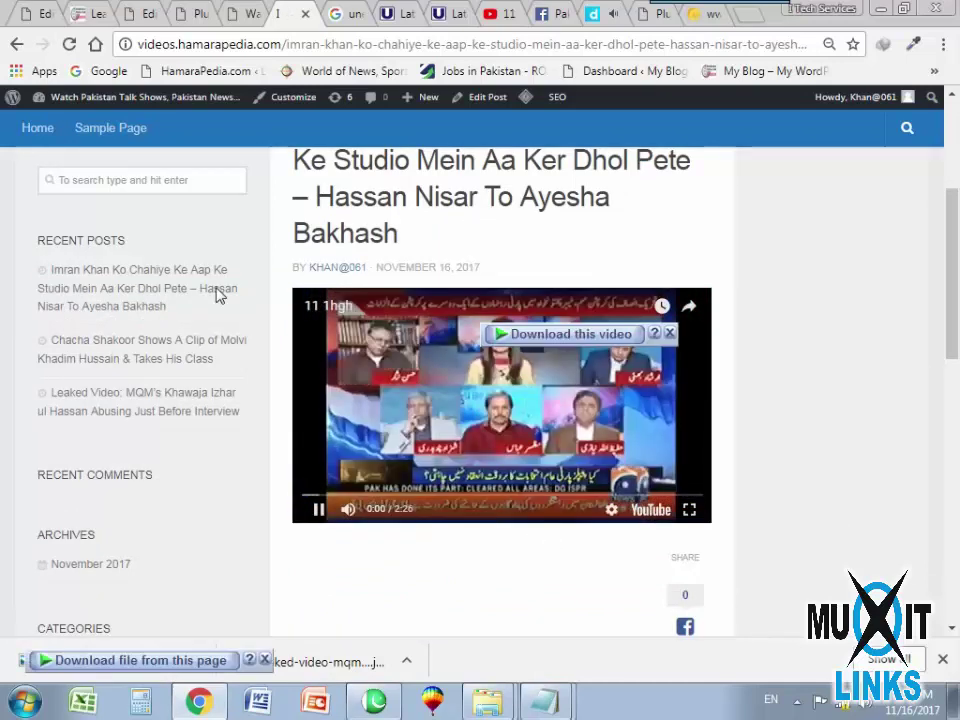
{"action": "left_click", "coordinate": [67, 275]}
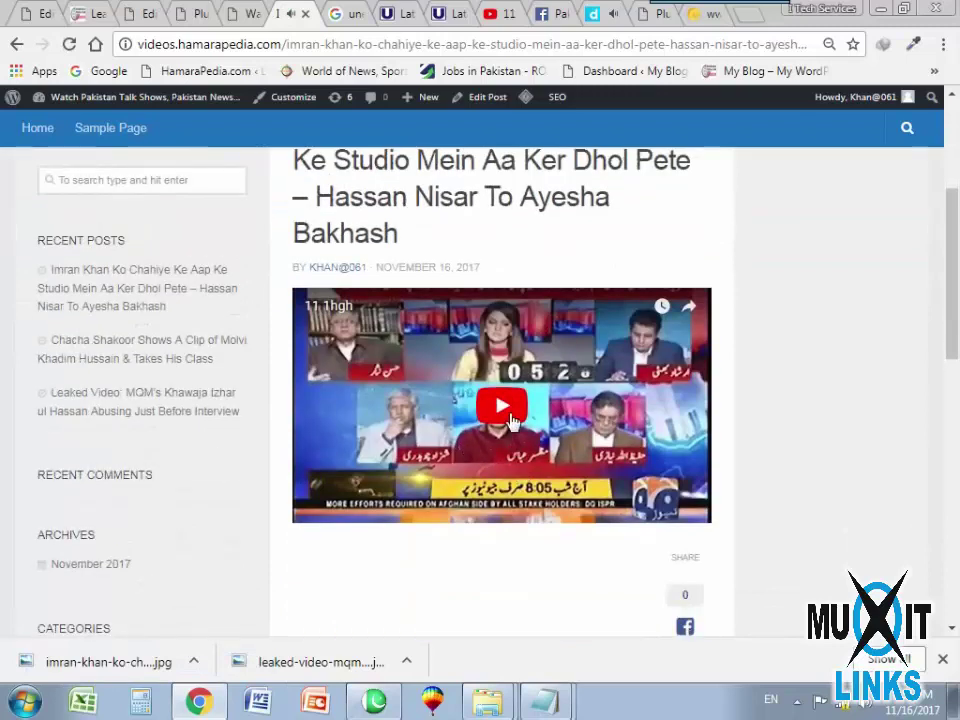
{"action": "left_click", "coordinate": [484, 518]}
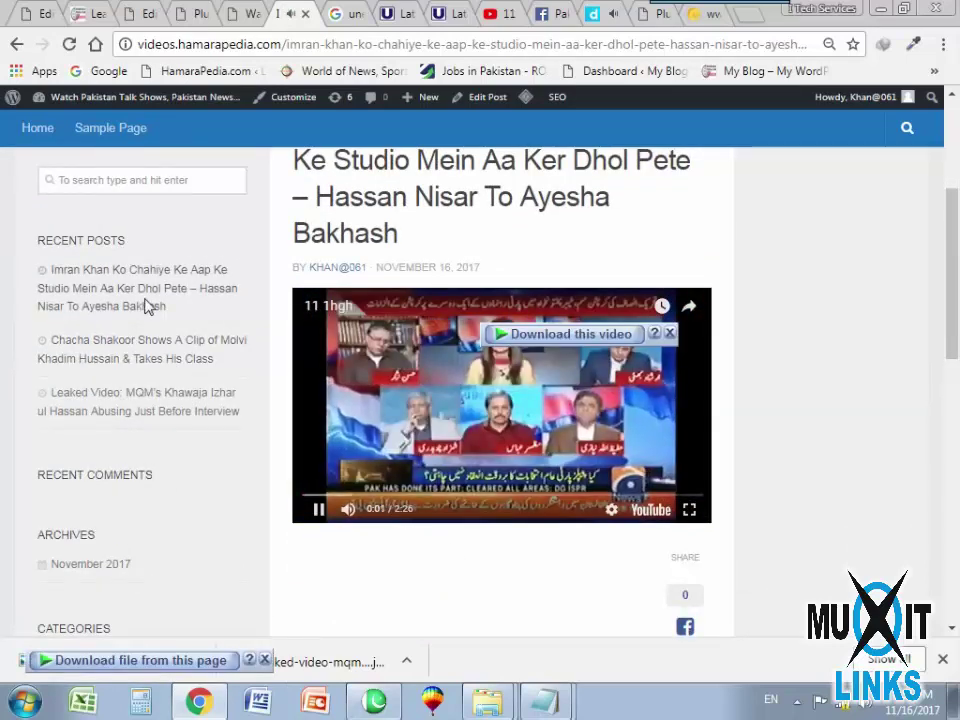
{"action": "left_click", "coordinate": [95, 275]}
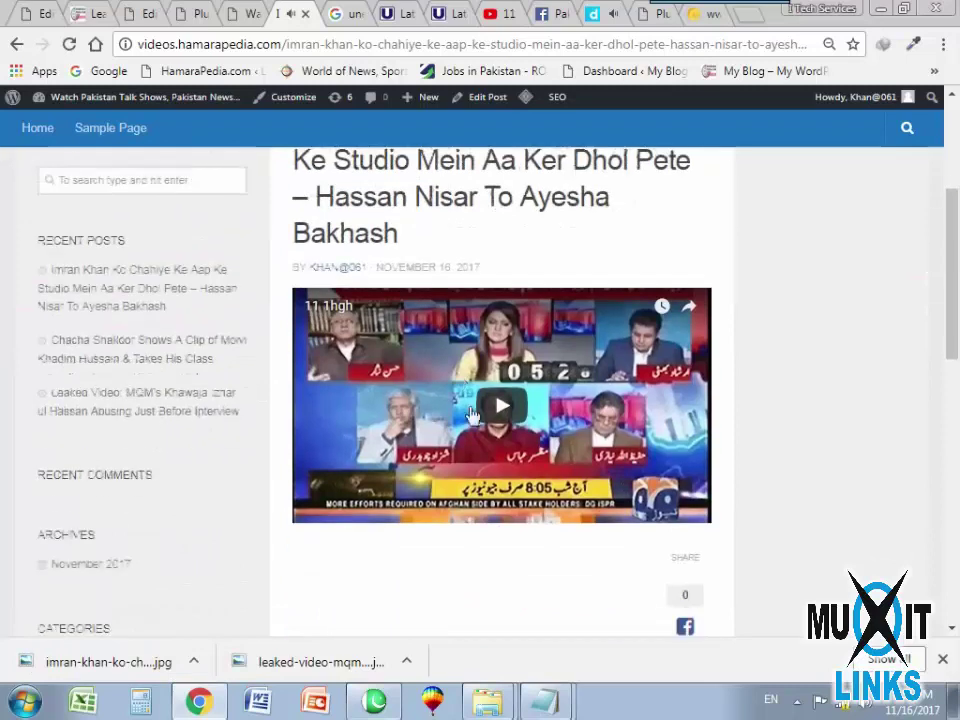
{"action": "left_click", "coordinate": [490, 407]}
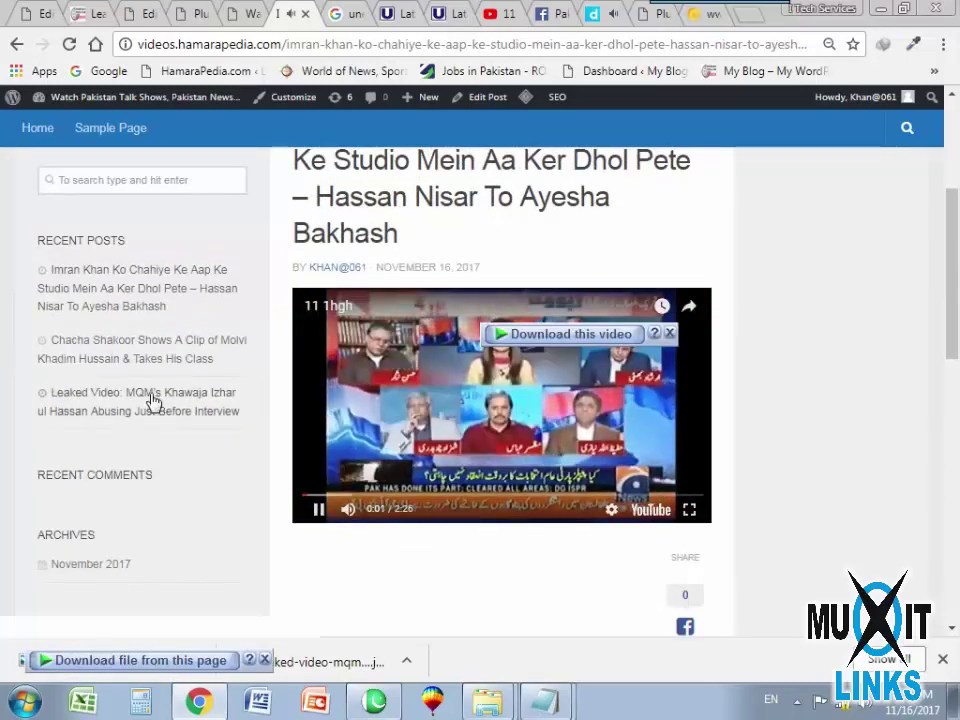
{"action": "scroll", "coordinate": [154, 401], "scroll_direction": "up", "scroll_amount": 3}
{"action": "left_click", "coordinate": [349, 206]}
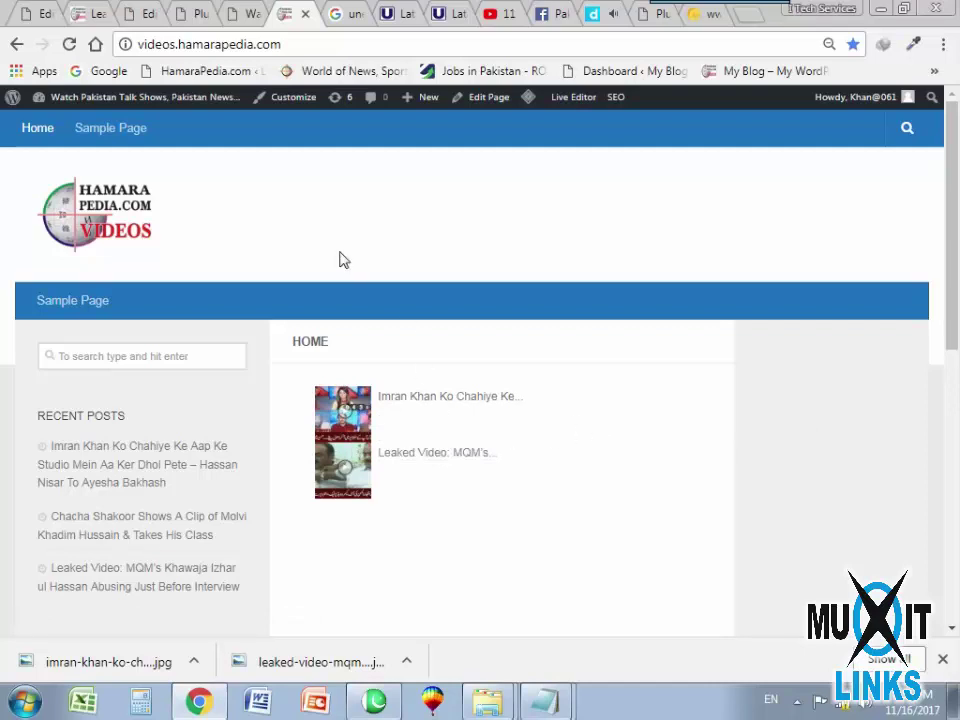
Update the "Imran Khan Ko Chahiye Ke Aap Ke Studio" post from its open WordPress editor.
{"action": "left_click", "coordinate": [90, 14]}
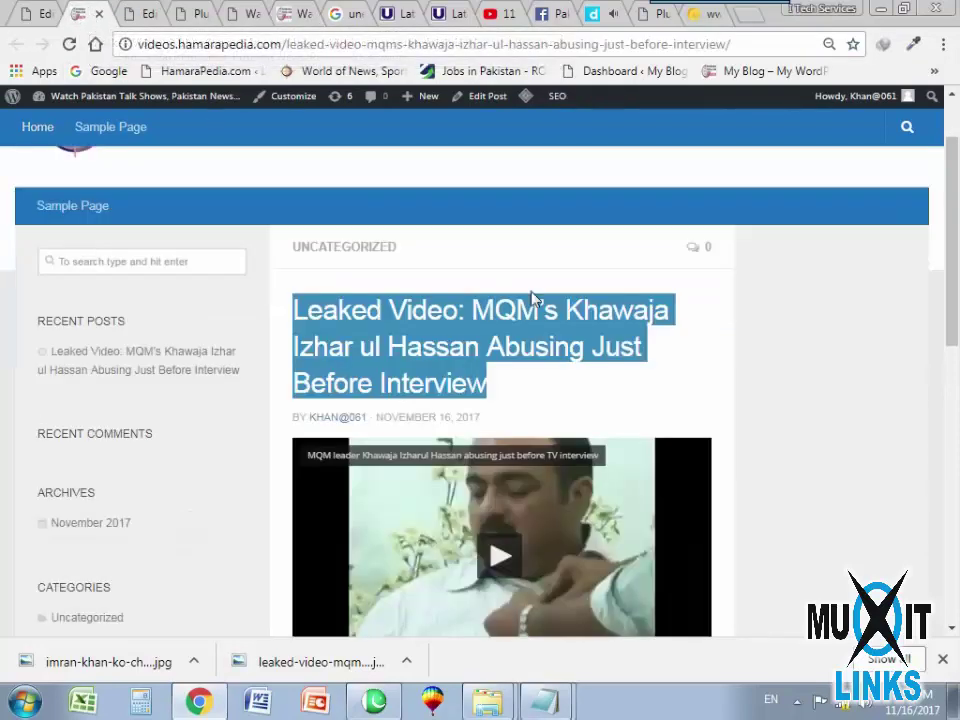
{"action": "left_click", "coordinate": [26, 10]}
{"action": "scroll", "coordinate": [320, 490], "scroll_direction": "down", "scroll_amount": 4}
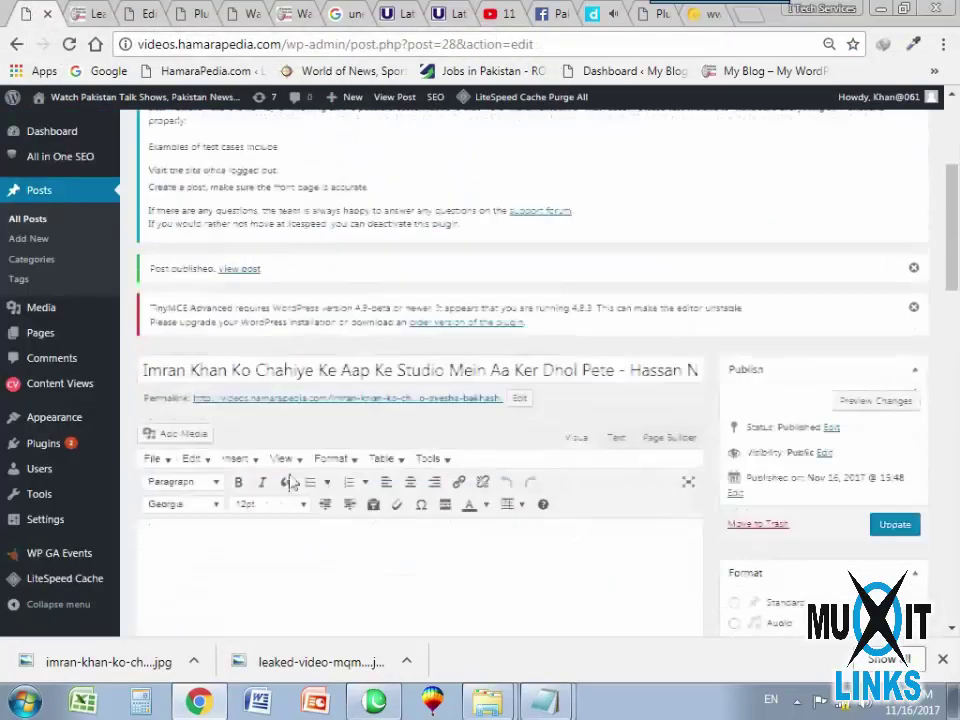
{"action": "left_click", "coordinate": [901, 527]}
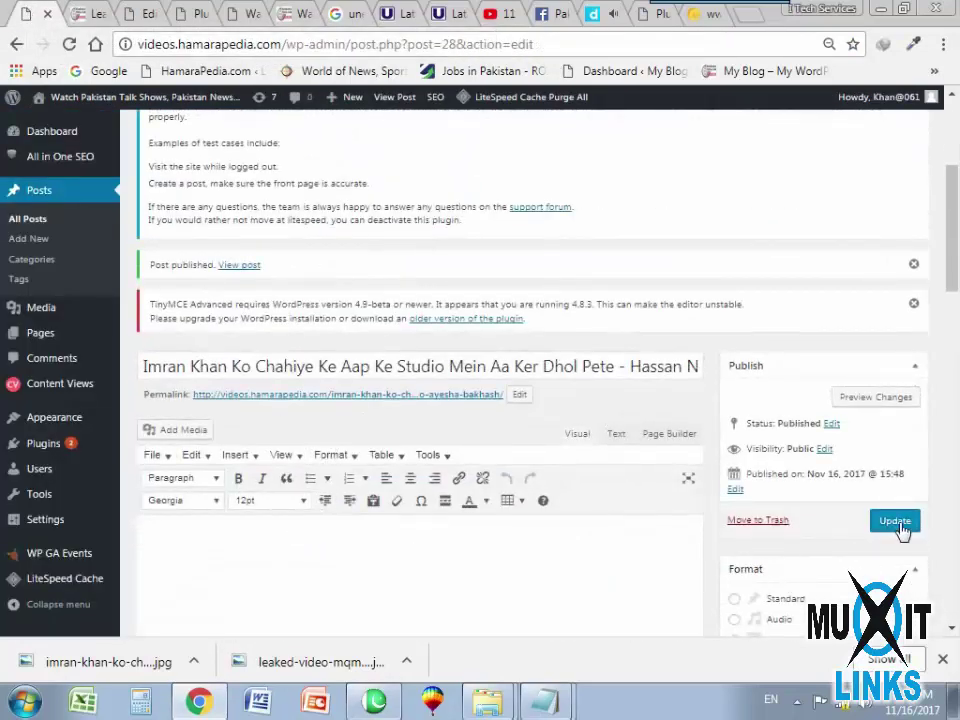
{"action": "left_click", "coordinate": [901, 524]}
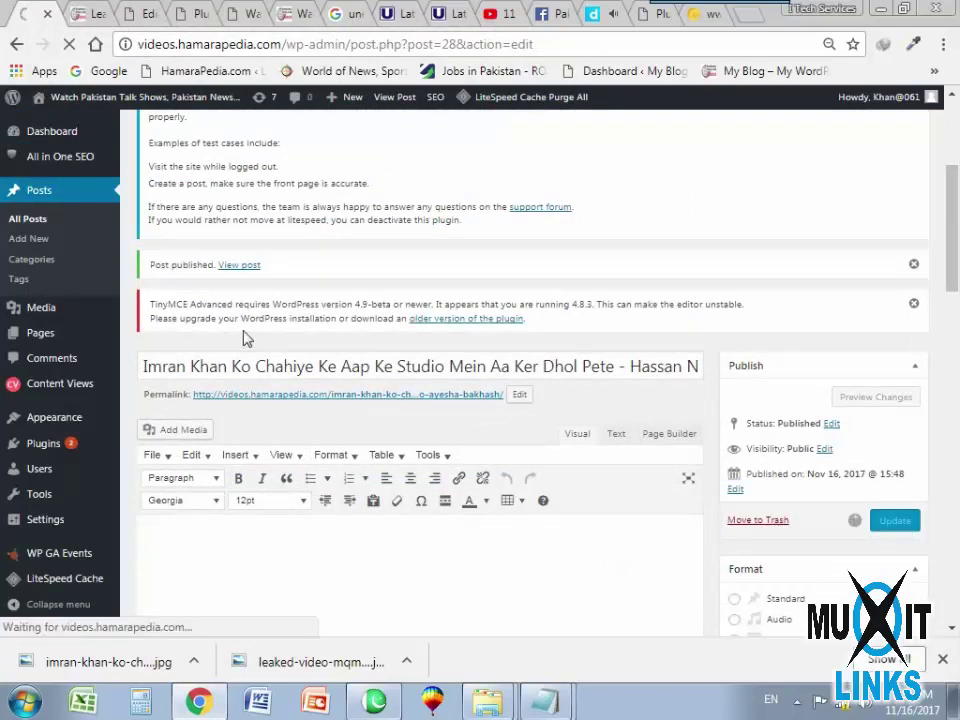
Close the browser pages holding the popular posts plugin information, the Home page editor and the post editor.
{"action": "left_click", "coordinate": [185, 14]}
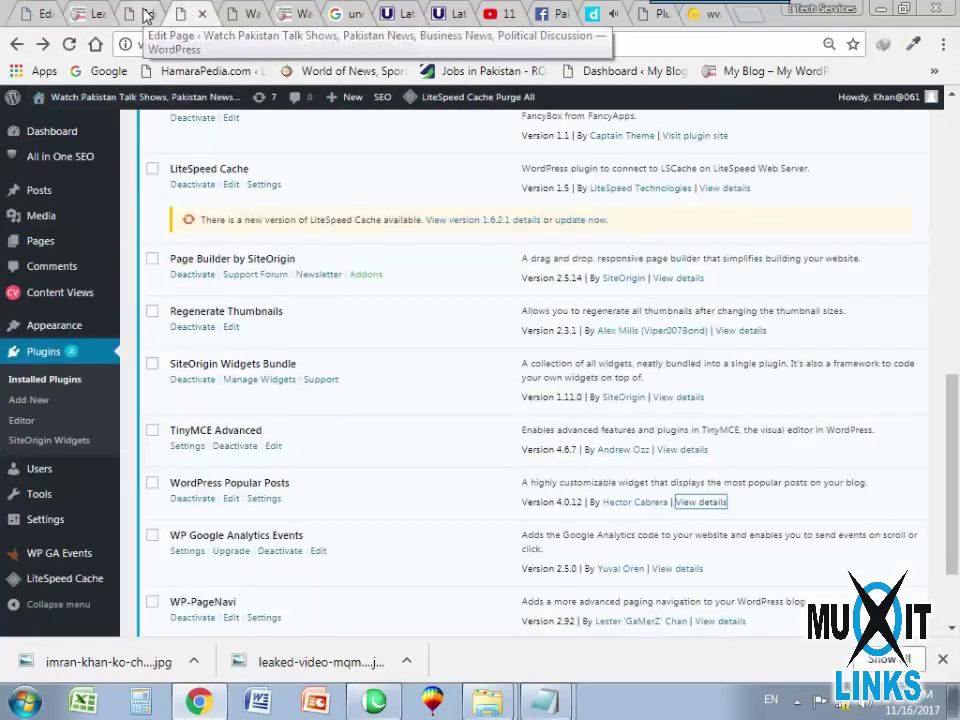
{"action": "left_click", "coordinate": [248, 16]}
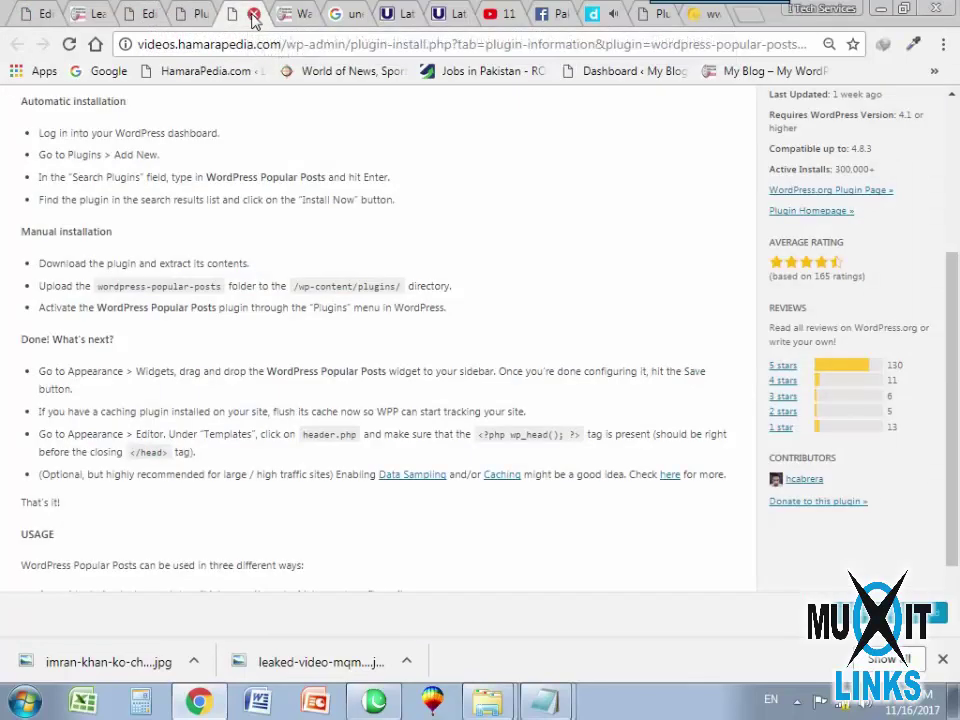
{"action": "left_click", "coordinate": [254, 15]}
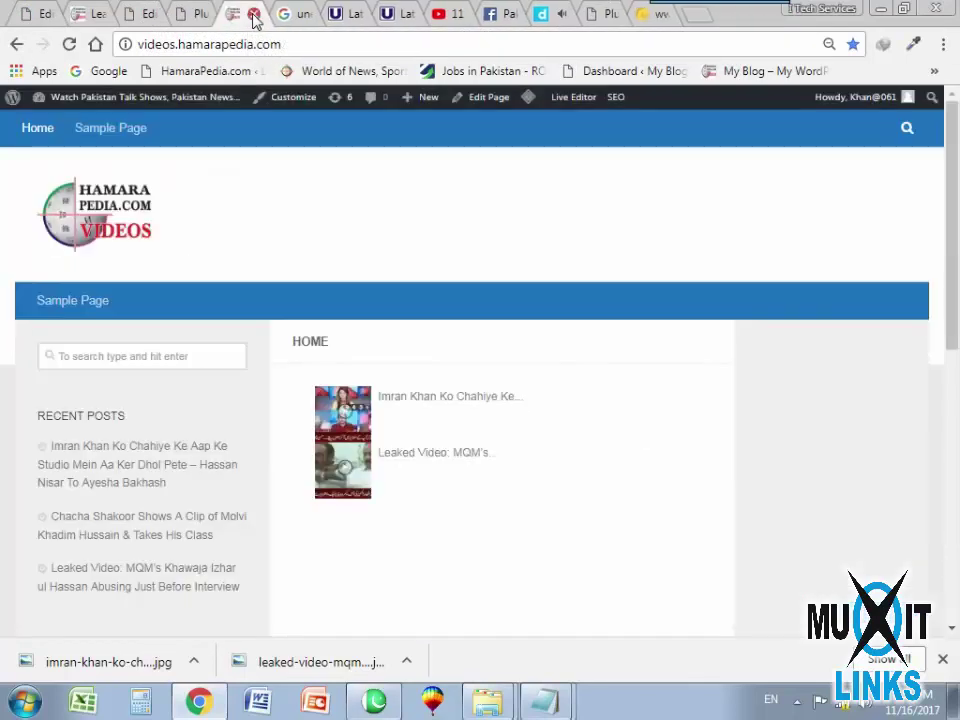
{"action": "left_click", "coordinate": [188, 18]}
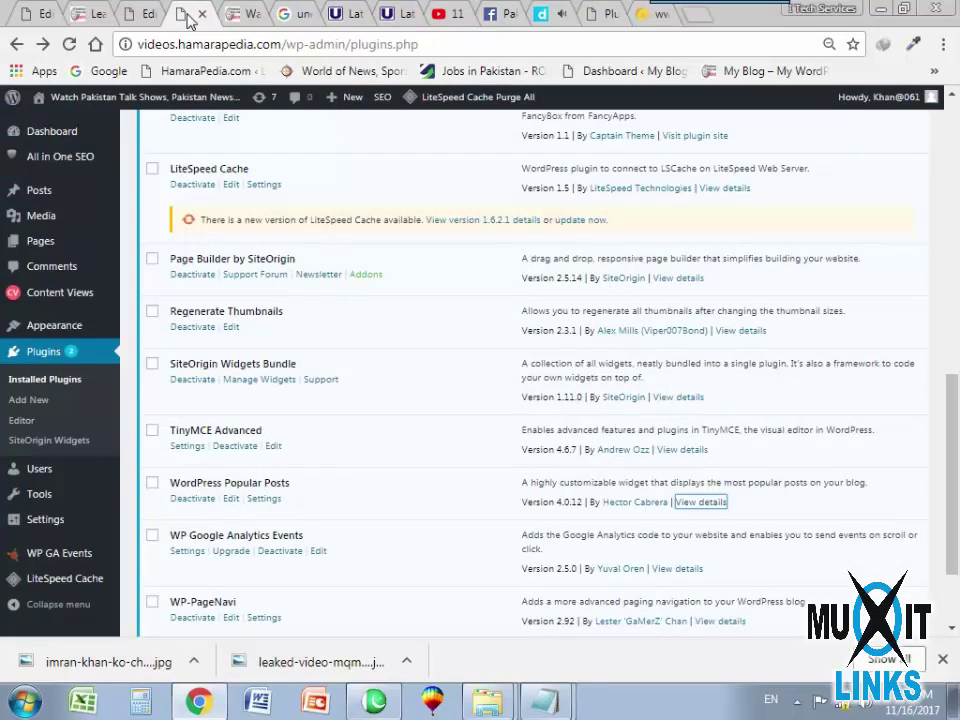
{"action": "left_click", "coordinate": [130, 16]}
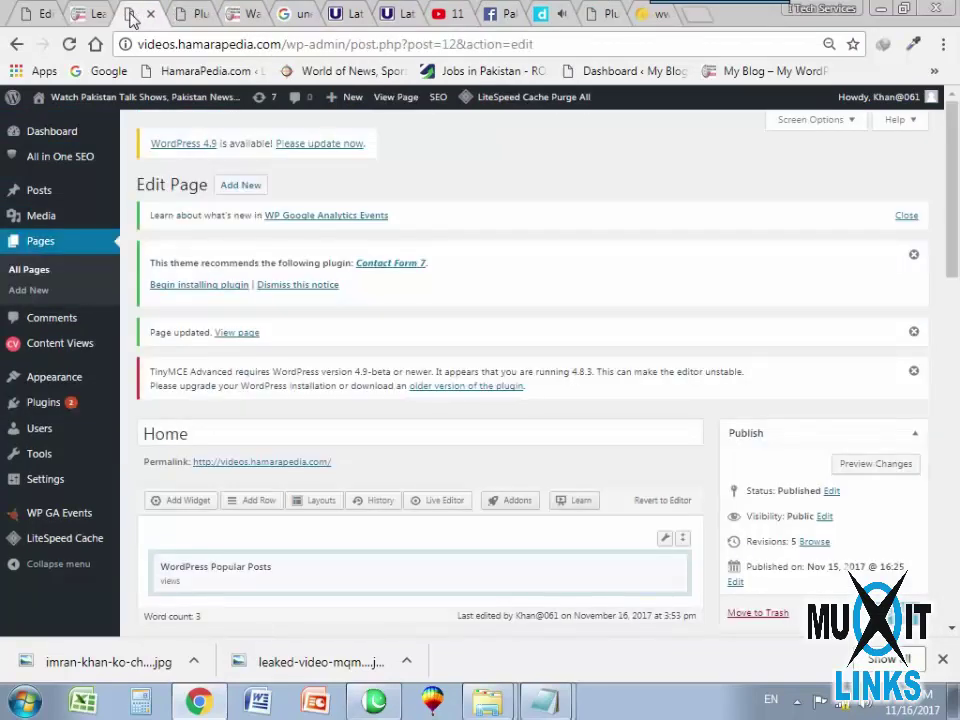
{"action": "middle_click", "coordinate": [118, 17]}
{"action": "left_click", "coordinate": [85, 16]}
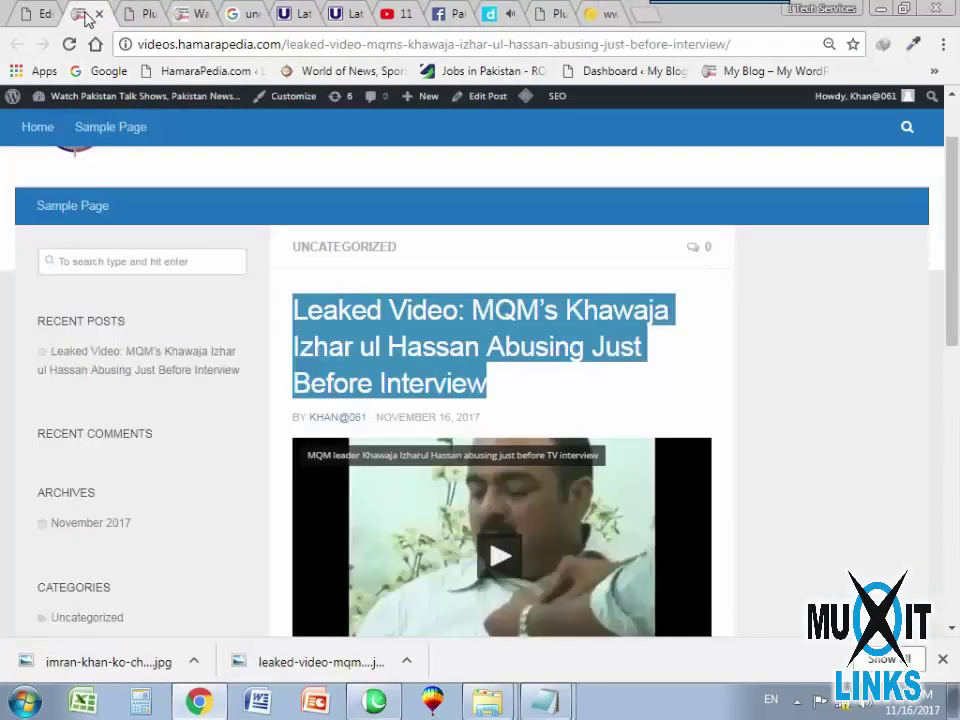
{"action": "left_click", "coordinate": [43, 14]}
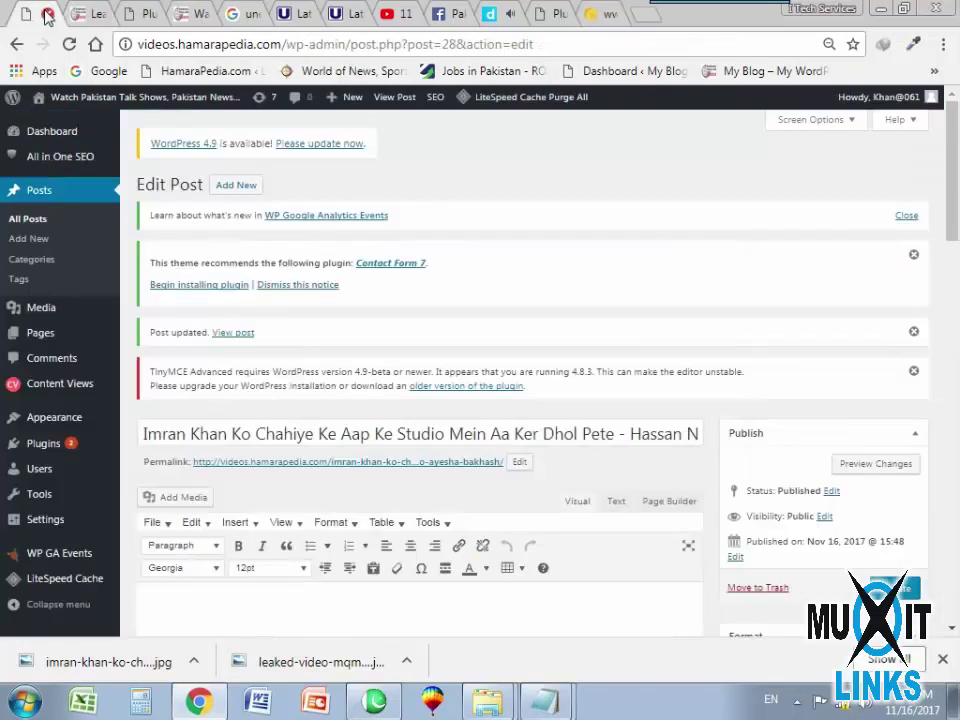
{"action": "left_click", "coordinate": [47, 14]}
Open the WordPress Popular Posts settings from the installed plugins and examine its Stats and the Tools options for thumbnails, data and miscellaneous.
{"action": "left_click", "coordinate": [95, 15]}
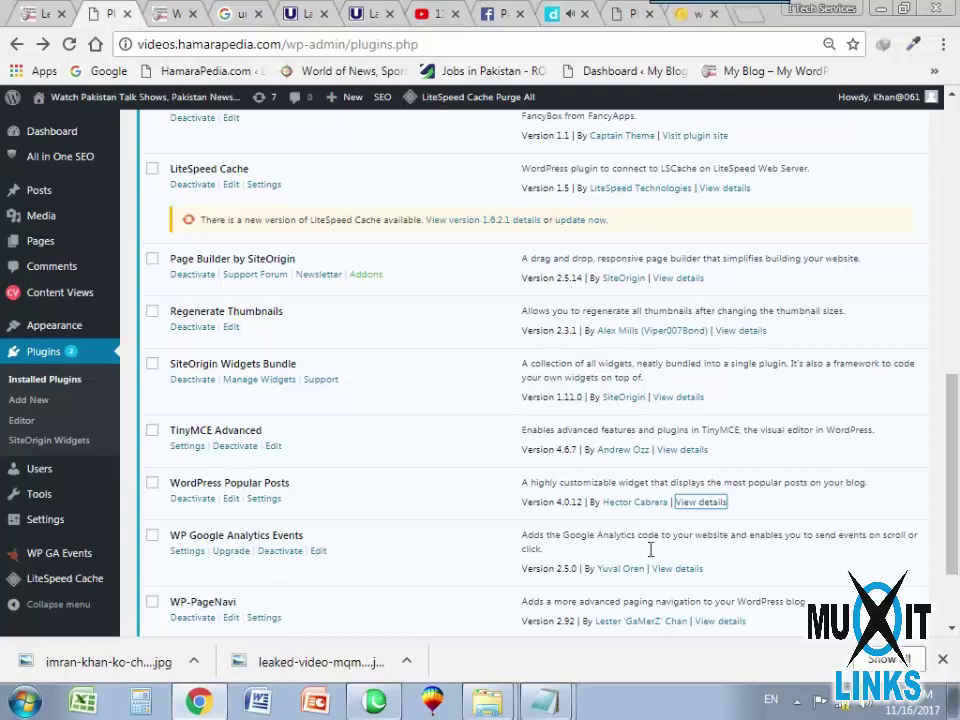
{"action": "left_click", "coordinate": [264, 498]}
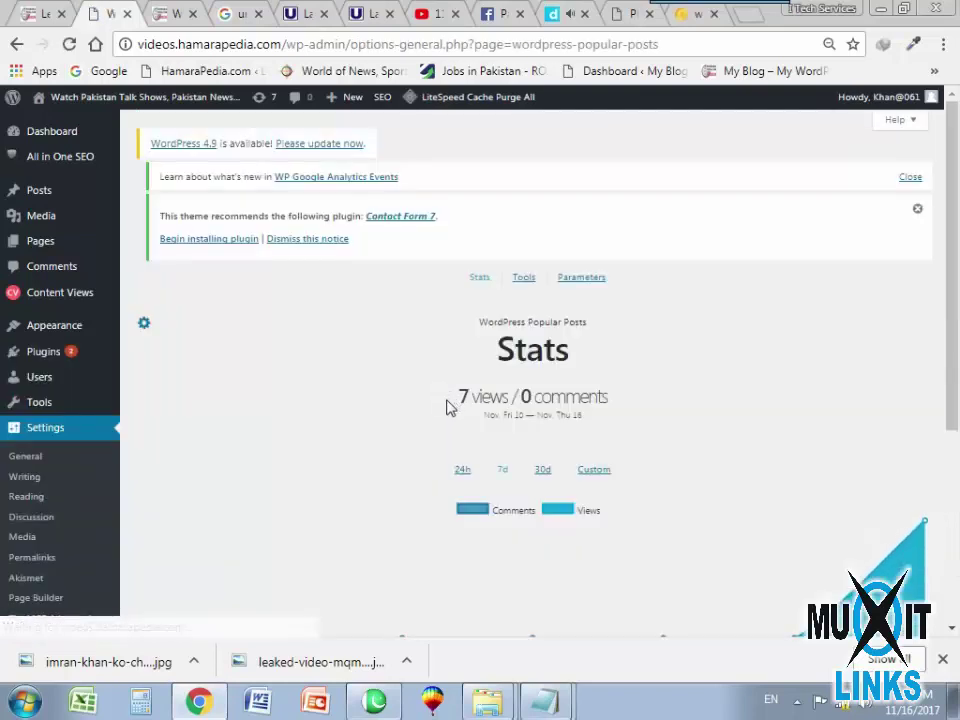
{"action": "left_click", "coordinate": [527, 281]}
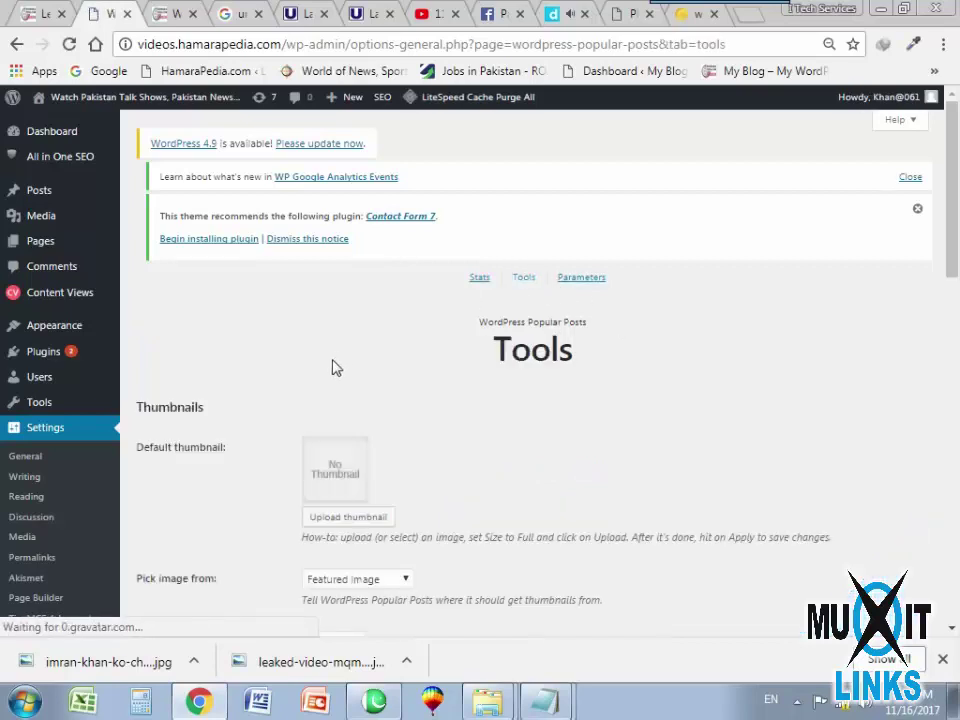
{"action": "scroll", "coordinate": [332, 366], "scroll_direction": "down", "scroll_amount": 2}
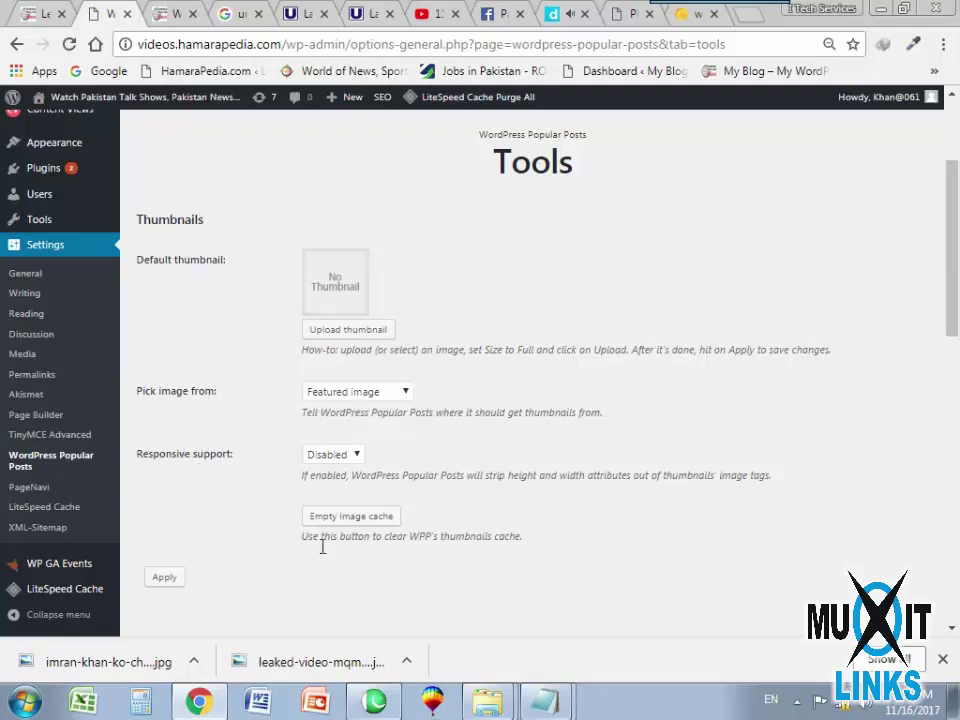
{"action": "scroll", "coordinate": [355, 557], "scroll_direction": "down", "scroll_amount": 3}
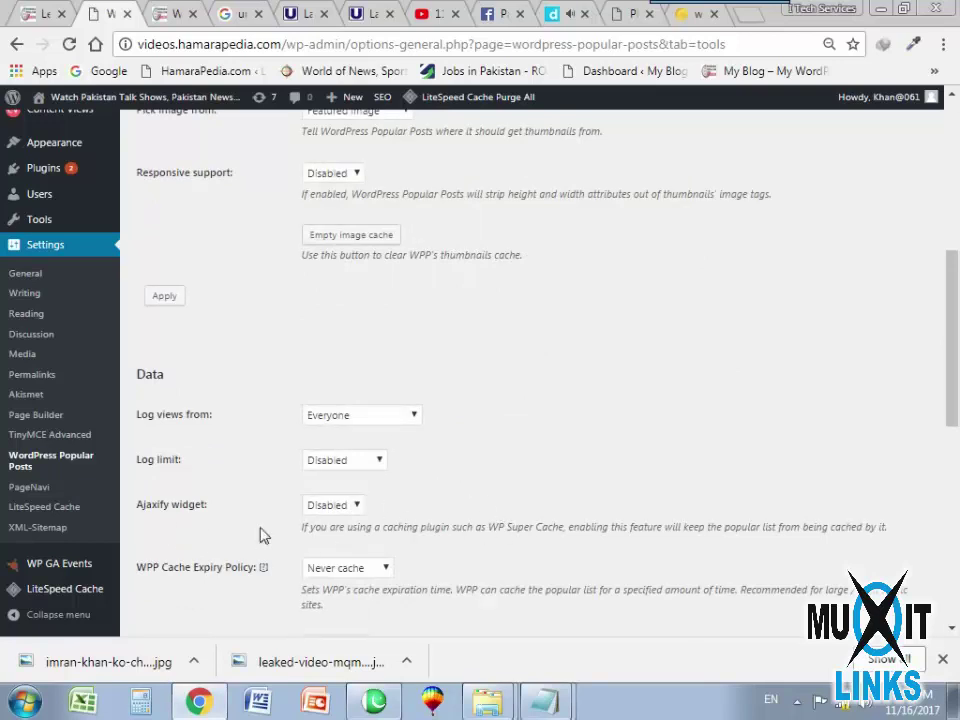
{"action": "scroll", "coordinate": [260, 535], "scroll_direction": "down", "scroll_amount": 2}
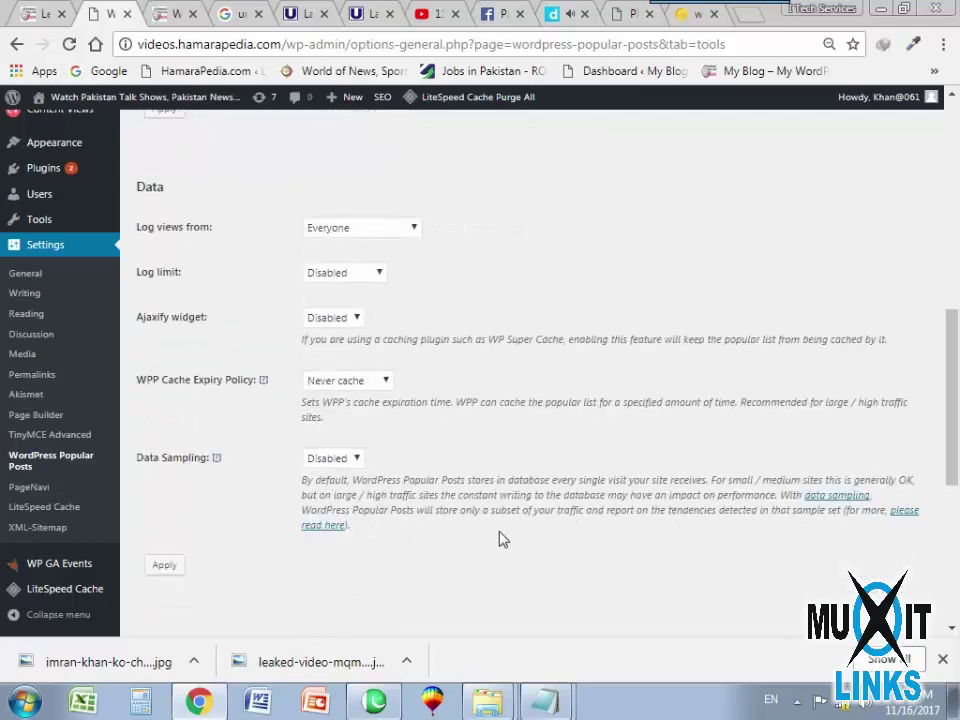
{"action": "scroll", "coordinate": [470, 542], "scroll_direction": "down", "scroll_amount": 3}
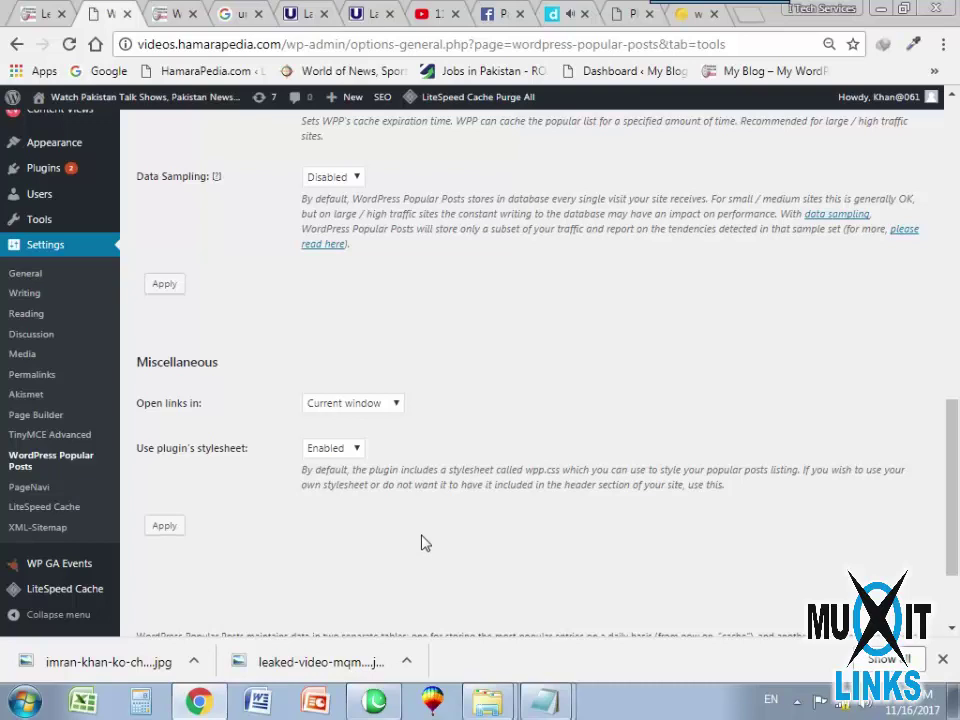
{"action": "scroll", "coordinate": [425, 542], "scroll_direction": "down", "scroll_amount": 2}
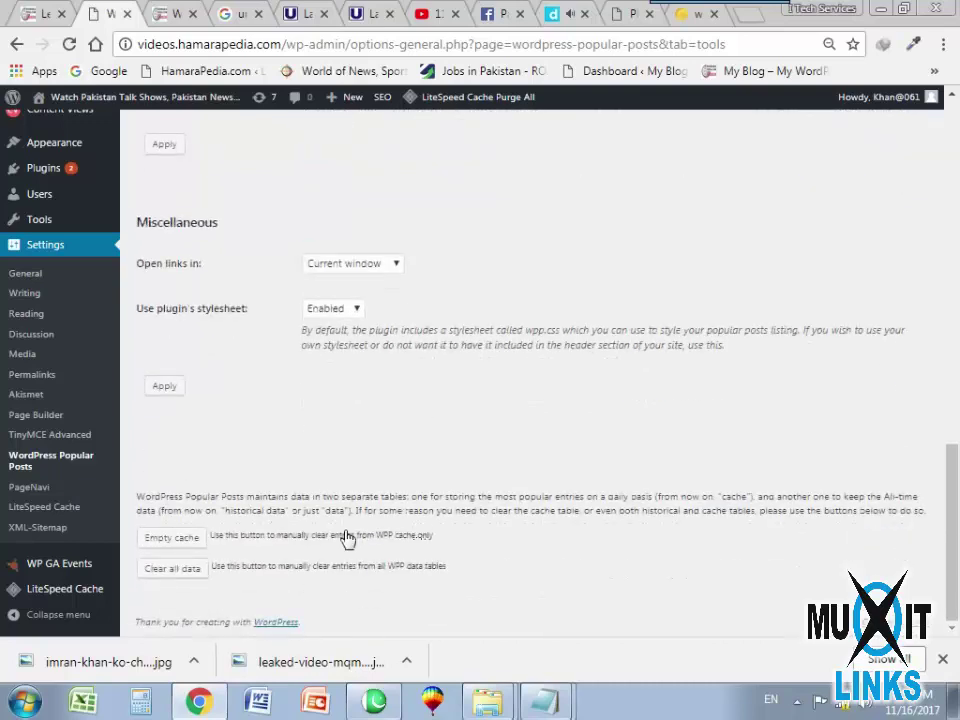
{"action": "scroll", "coordinate": [420, 560], "scroll_direction": "up", "scroll_amount": 1}
{"action": "scroll", "coordinate": [370, 560], "scroll_direction": "up", "scroll_amount": 10}
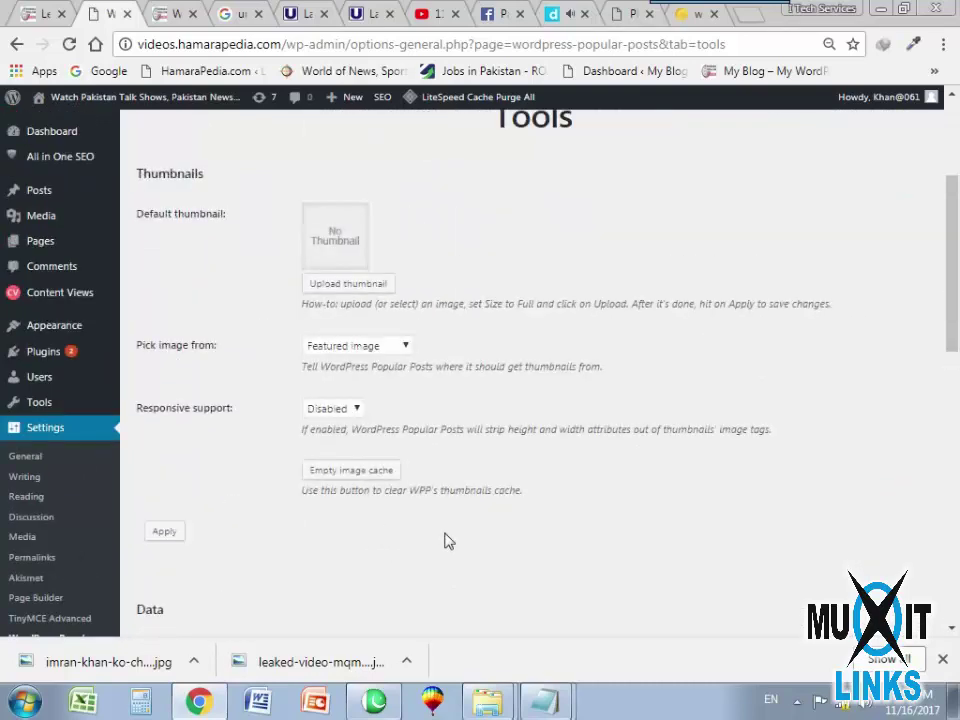
Examine the Parameters reference of WordPress Popular Posts for ways to customize the popular posts list, through to the taxonomy entry.
{"action": "left_click", "coordinate": [581, 279]}
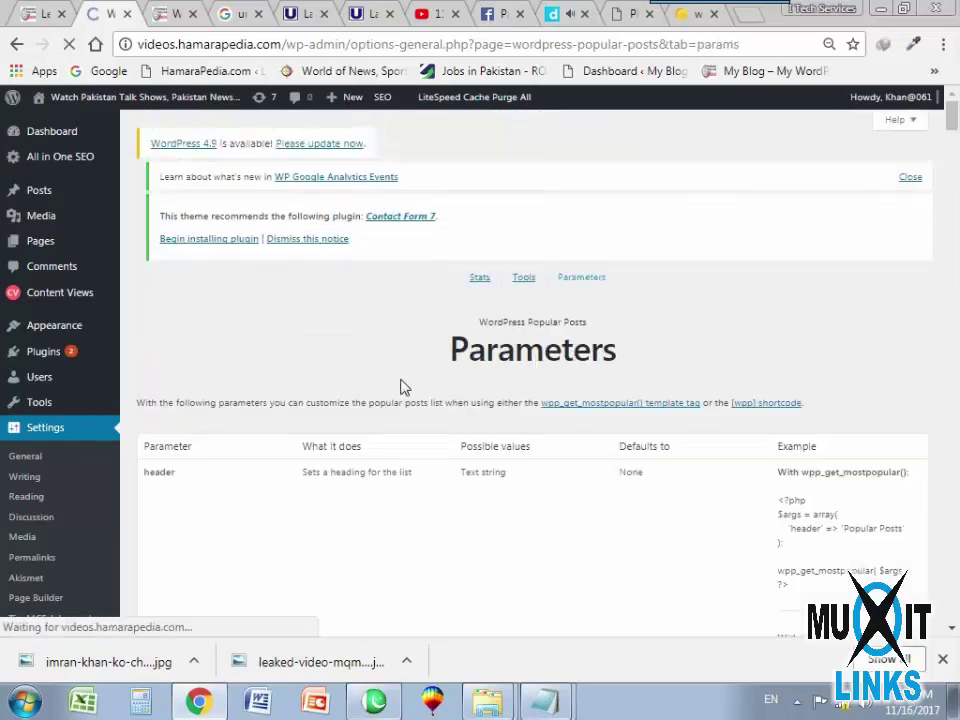
{"action": "scroll", "coordinate": [362, 438], "scroll_direction": "down", "scroll_amount": 3}
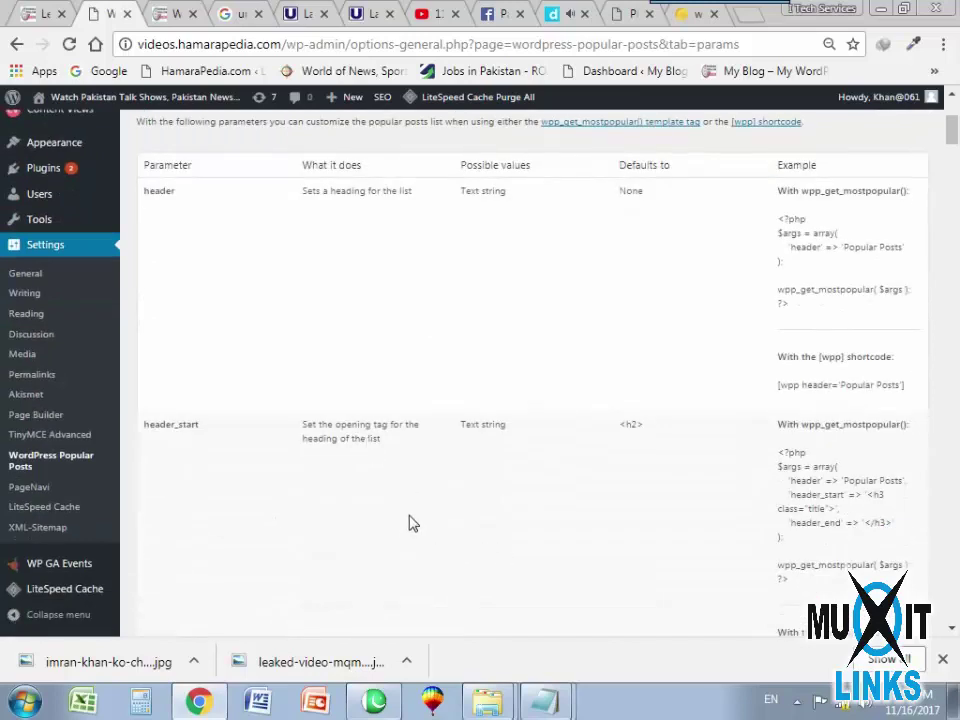
{"action": "scroll", "coordinate": [411, 523], "scroll_direction": "down", "scroll_amount": 5}
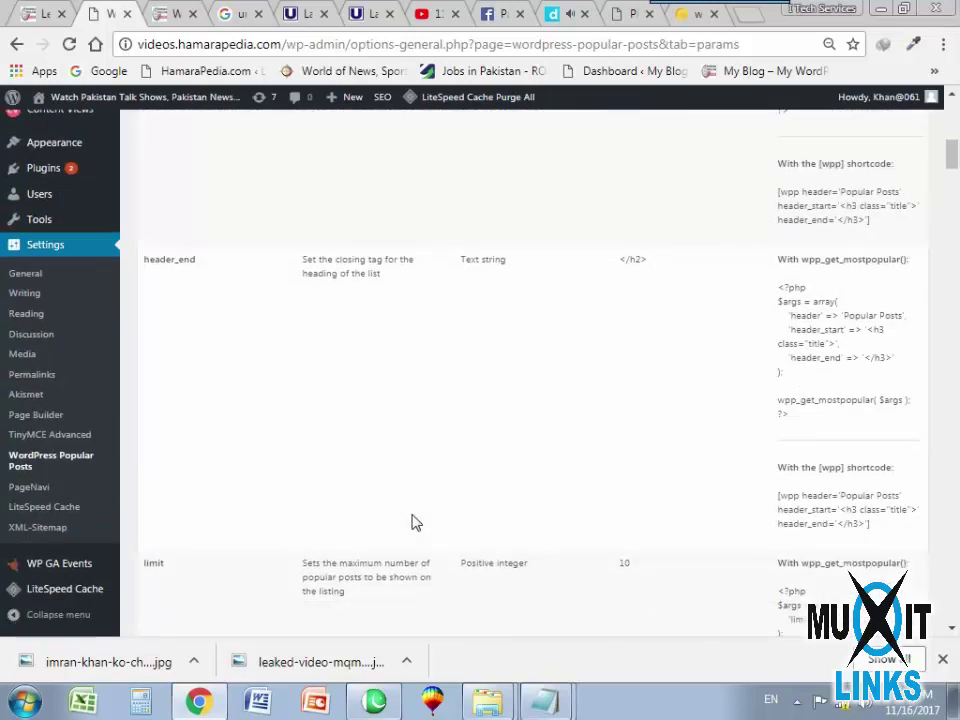
{"action": "scroll", "coordinate": [411, 523], "scroll_direction": "down", "scroll_amount": 15}
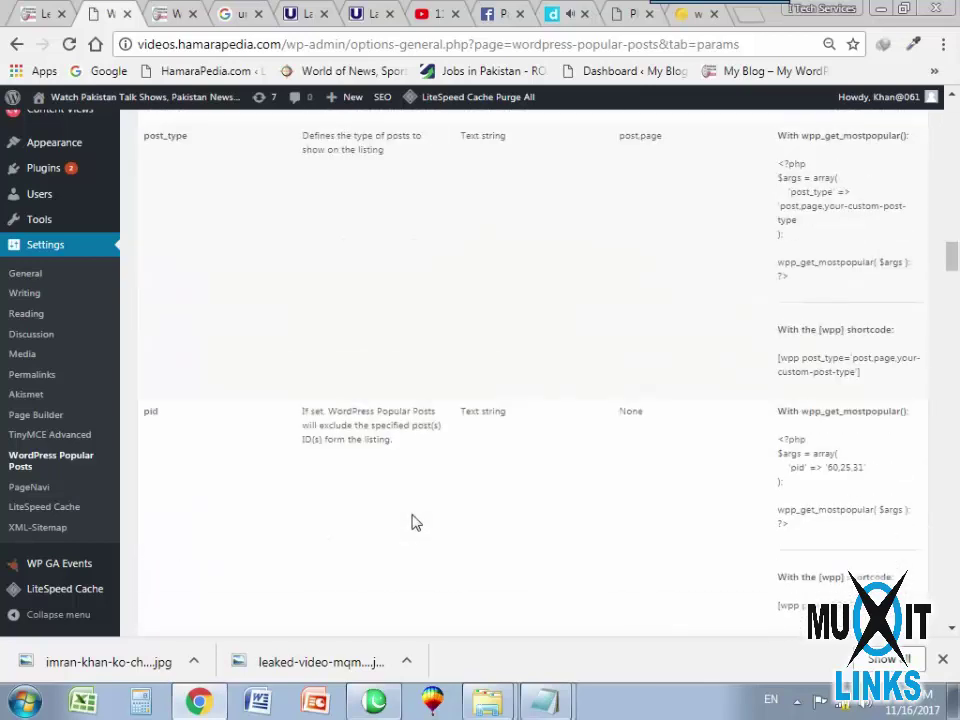
{"action": "scroll", "coordinate": [411, 523], "scroll_direction": "down", "scroll_amount": 6}
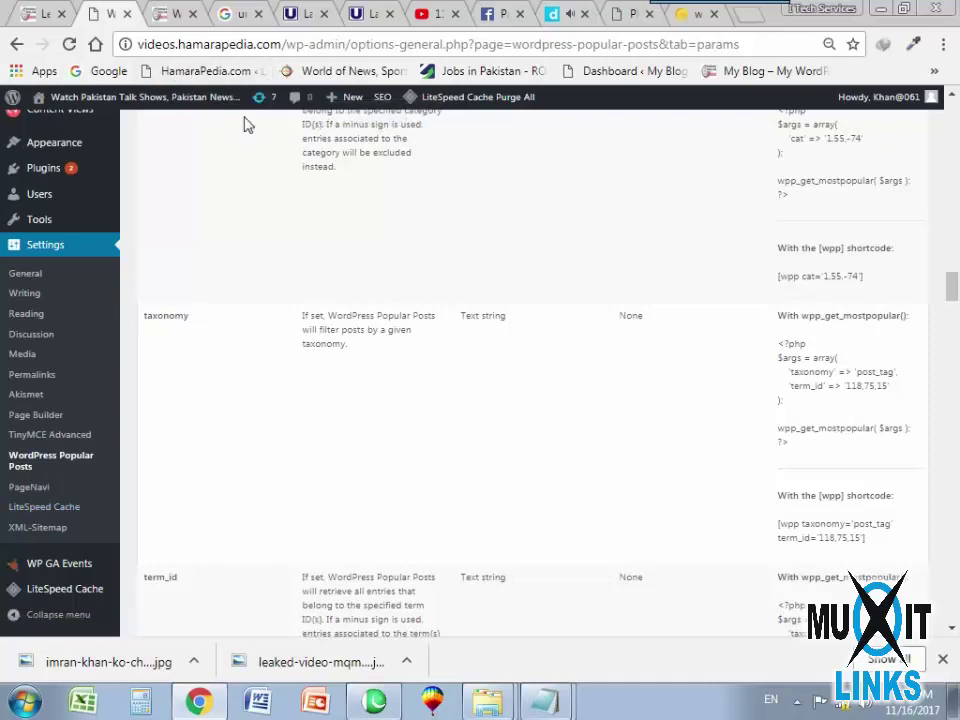
Check the popular posts list on the live homepage and the leaked video post, and go back to the plugin's settings.
{"action": "left_click", "coordinate": [165, 16]}
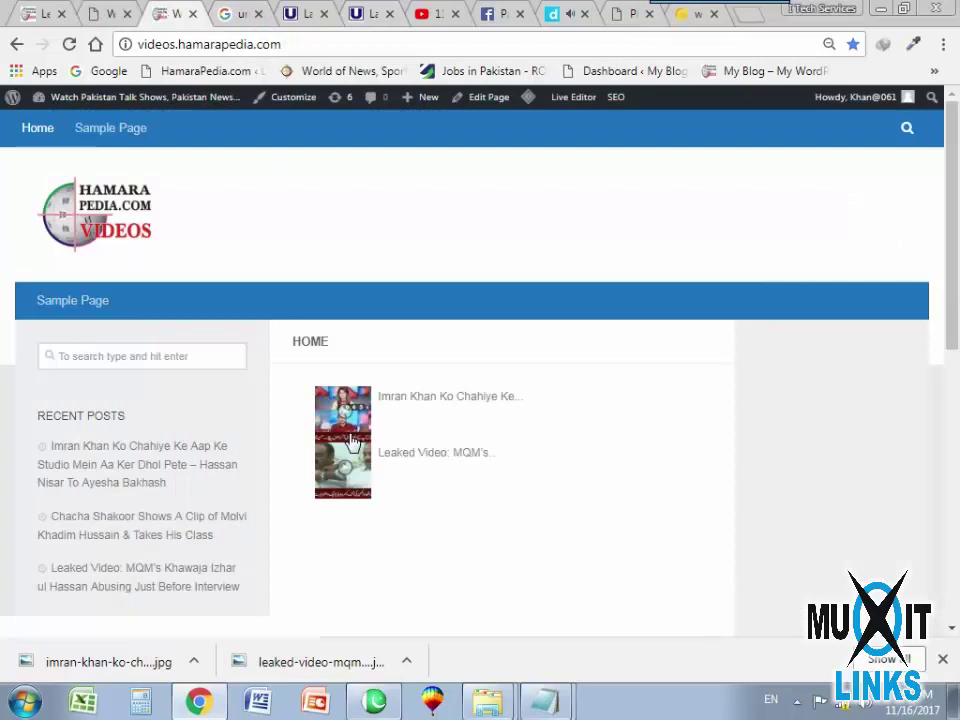
{"action": "left_click", "coordinate": [38, 14]}
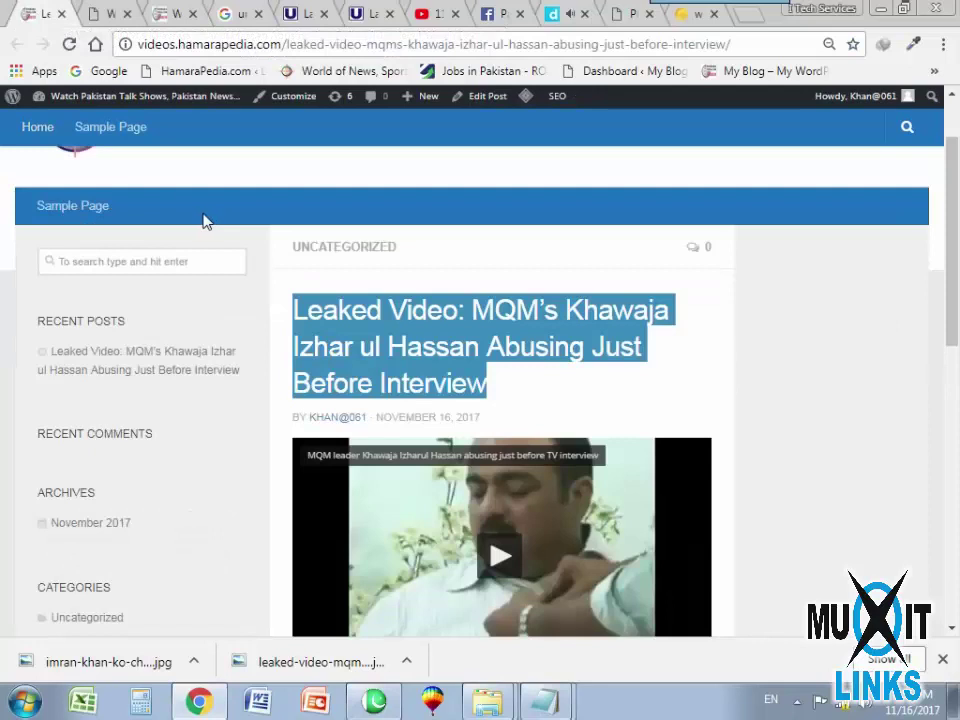
{"action": "left_click", "coordinate": [112, 20]}
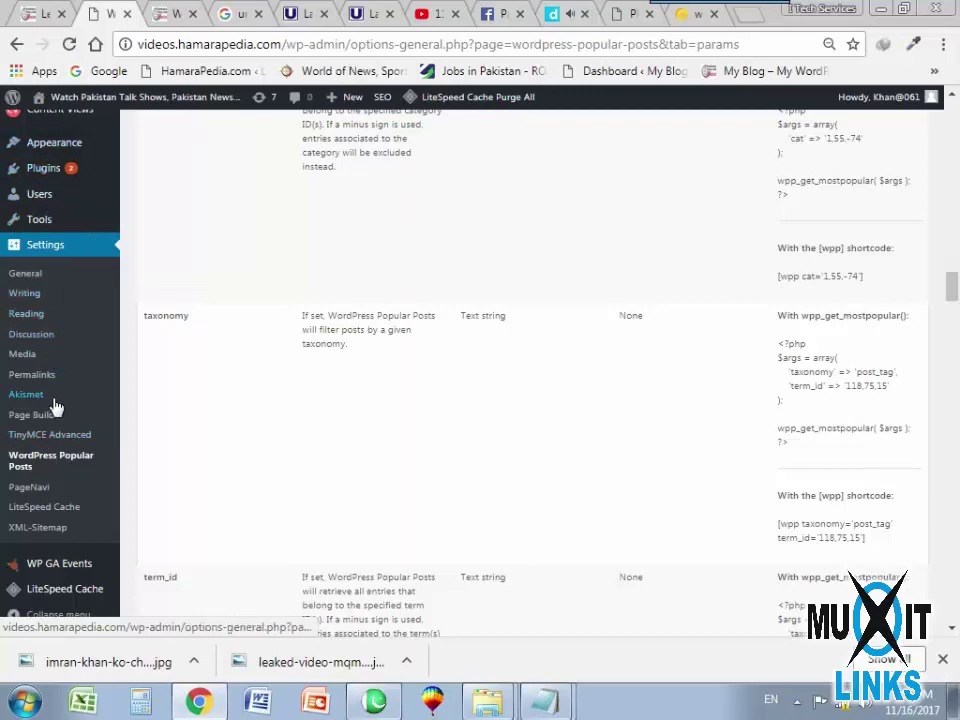
Start a new content view and title it Top Rated Videos.
{"action": "scroll", "coordinate": [86, 396], "scroll_direction": "up", "scroll_amount": 3}
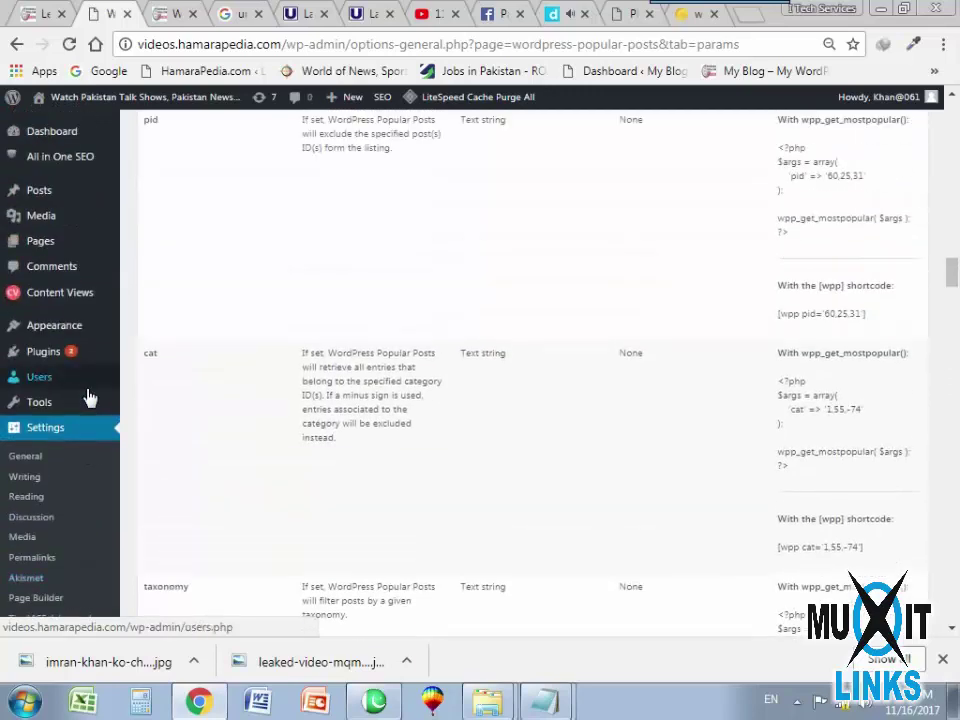
{"action": "mouse_move", "coordinate": [90, 292]}
{"action": "left_click", "coordinate": [155, 312]}
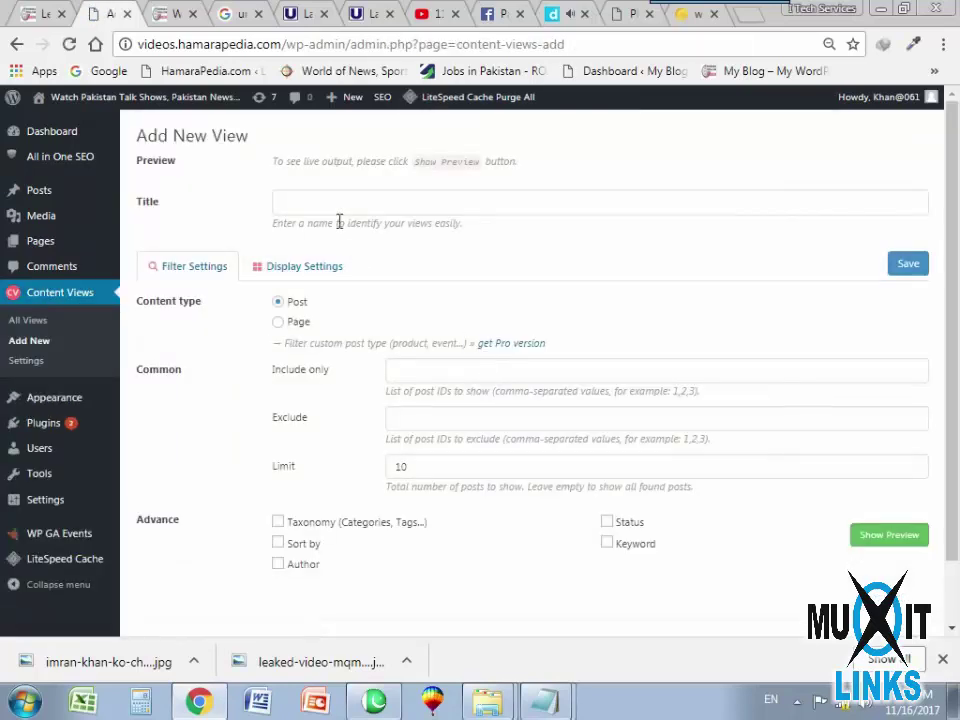
{"action": "type", "text": "P"}
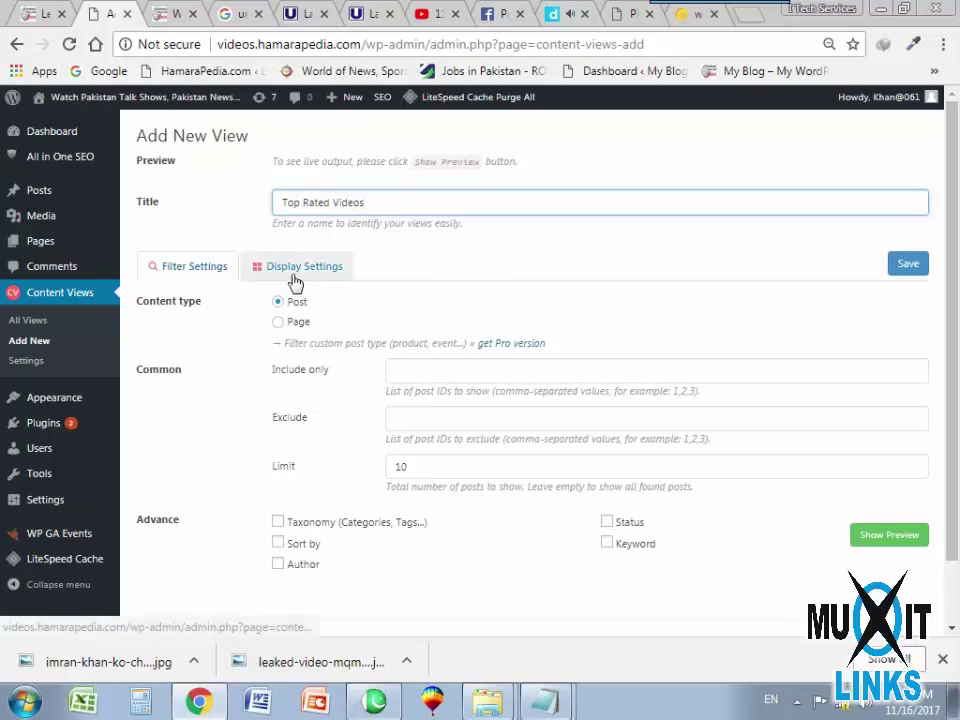
Enable the taxonomy filter for the Top Rated Videos view, leave its Category option off, and save the view.
{"action": "scroll", "coordinate": [414, 435], "scroll_direction": "down", "scroll_amount": 2}
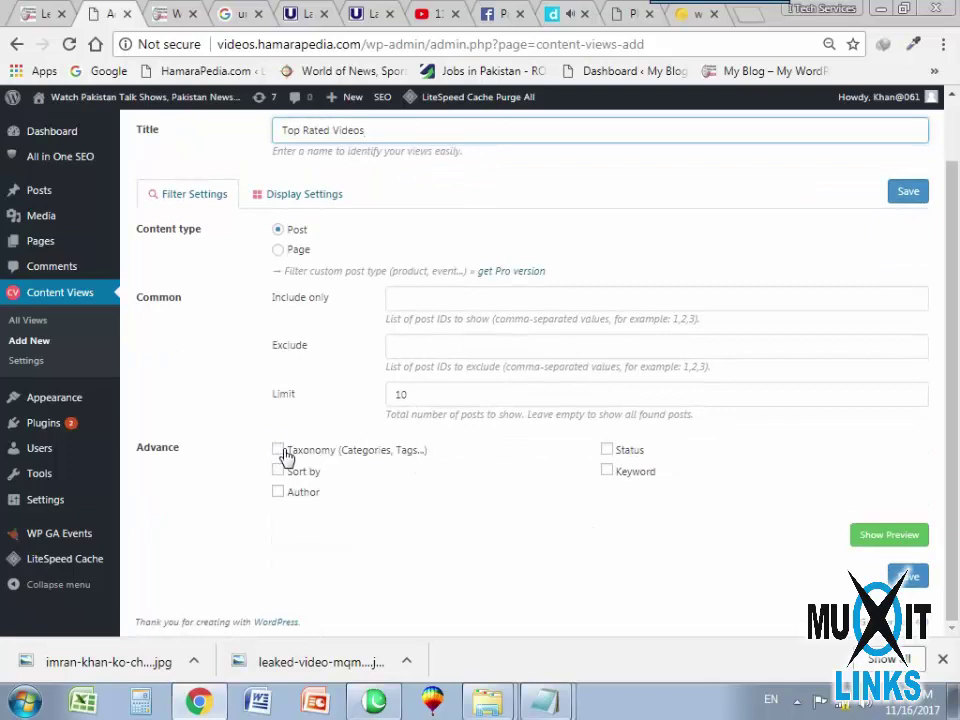
{"action": "left_click", "coordinate": [278, 451]}
{"action": "scroll", "coordinate": [283, 456], "scroll_direction": "down", "scroll_amount": 2}
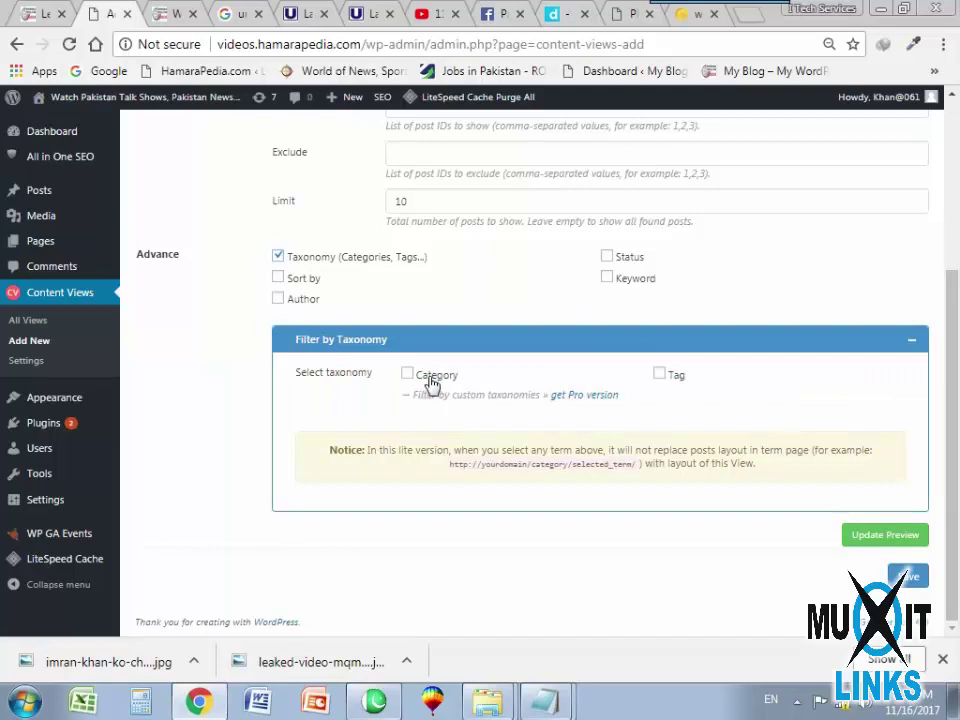
{"action": "left_click", "coordinate": [432, 383]}
{"action": "left_click", "coordinate": [860, 362]}
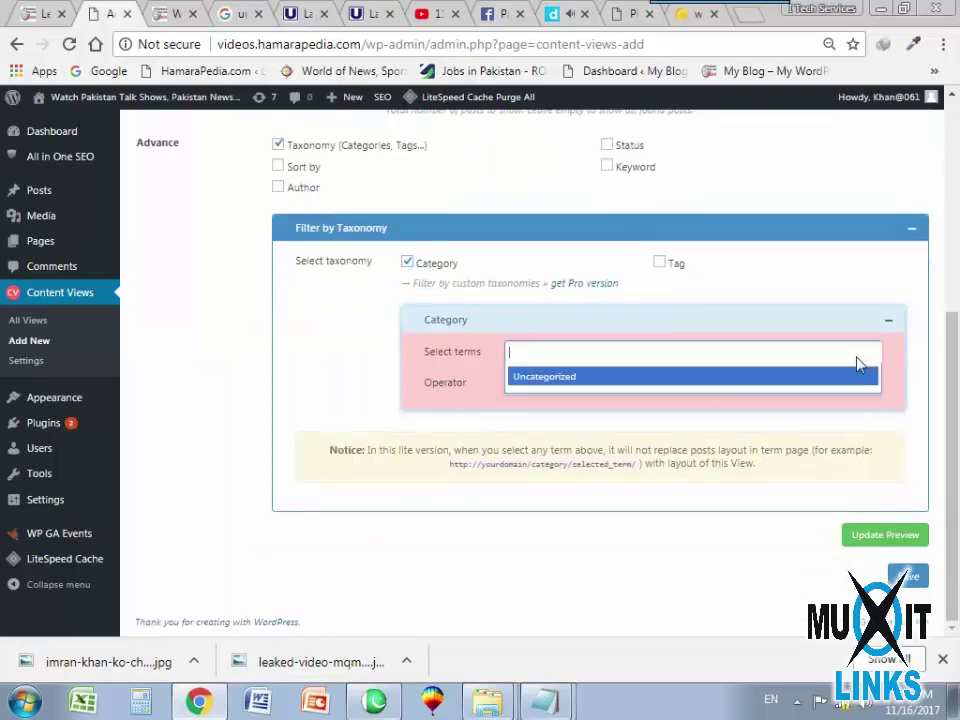
{"action": "left_click", "coordinate": [407, 264]}
{"action": "left_click", "coordinate": [410, 266]}
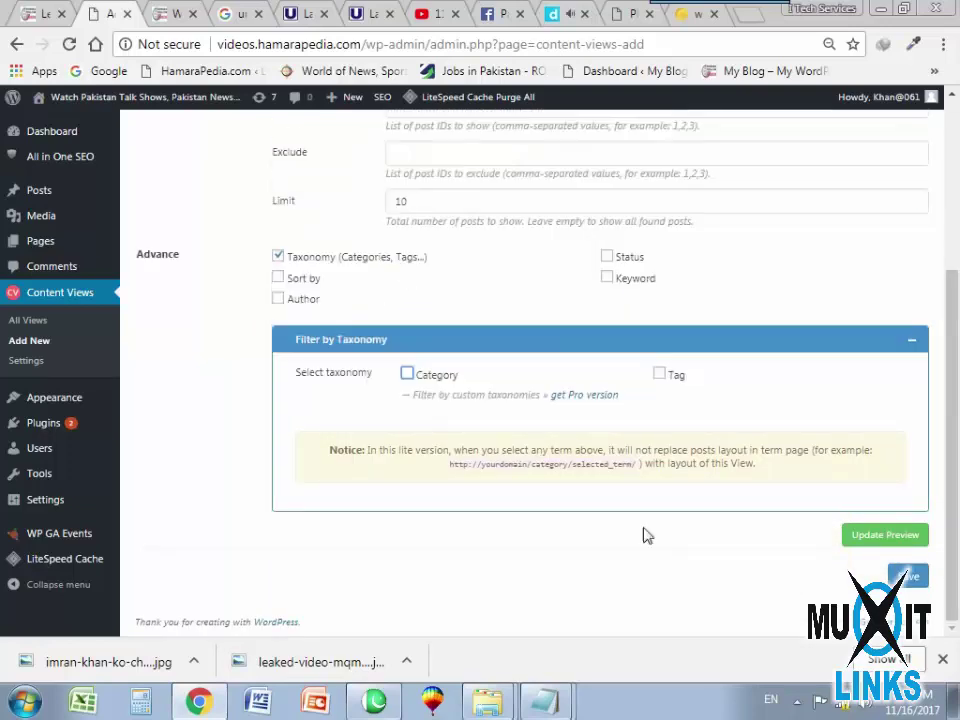
{"action": "left_click", "coordinate": [903, 575]}
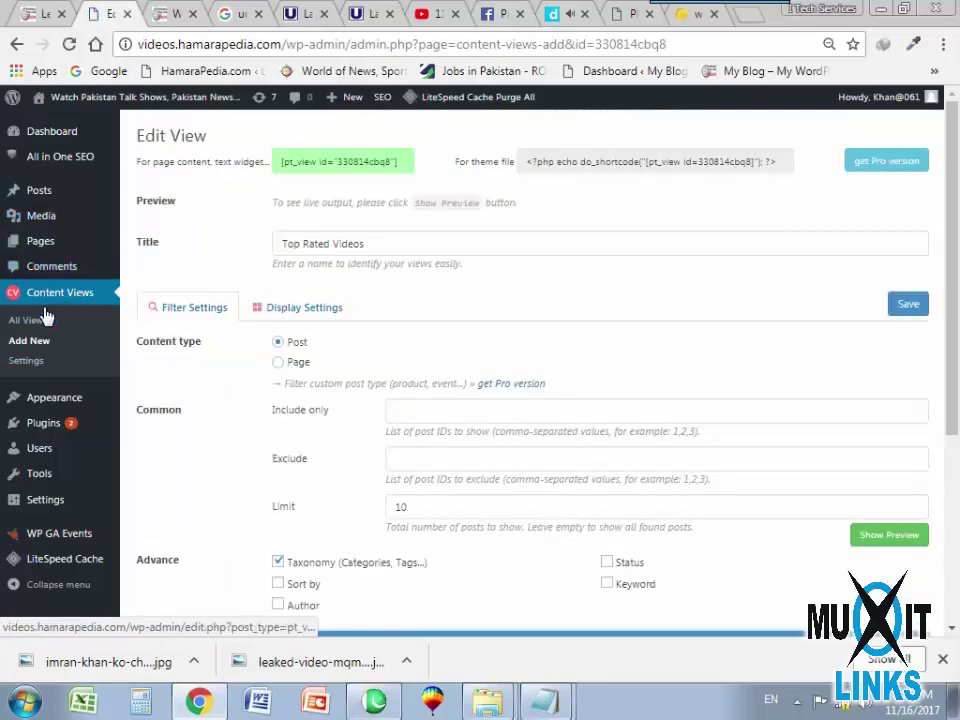
Open the post categories page in a separate browser tab, keeping the view editor open with Post as content type.
{"action": "mouse_move", "coordinate": [58, 408]}
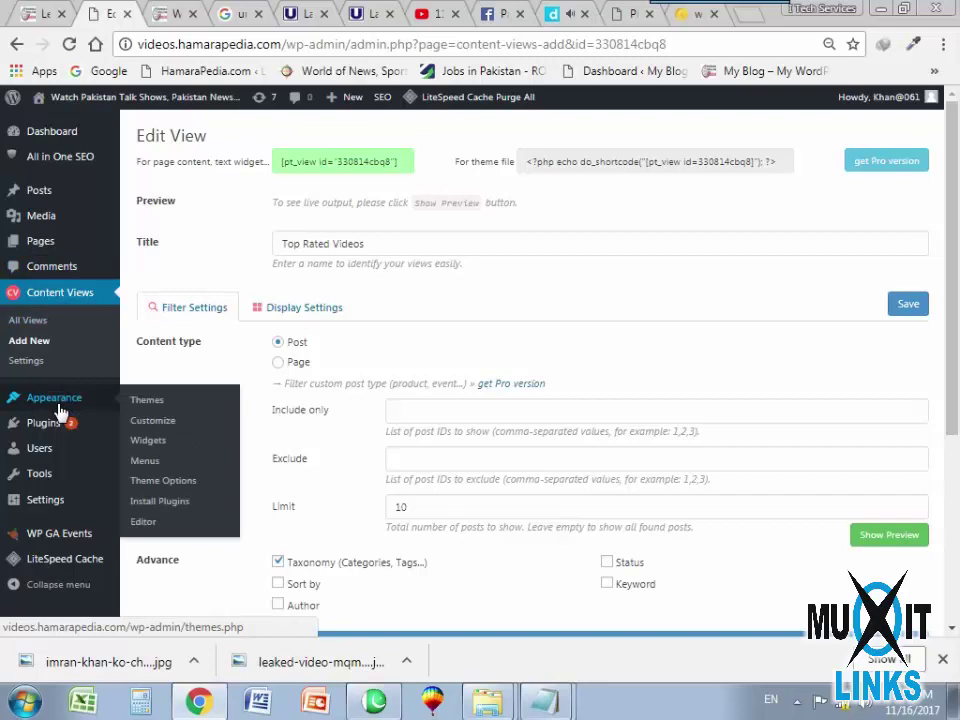
{"action": "mouse_move", "coordinate": [56, 195]}
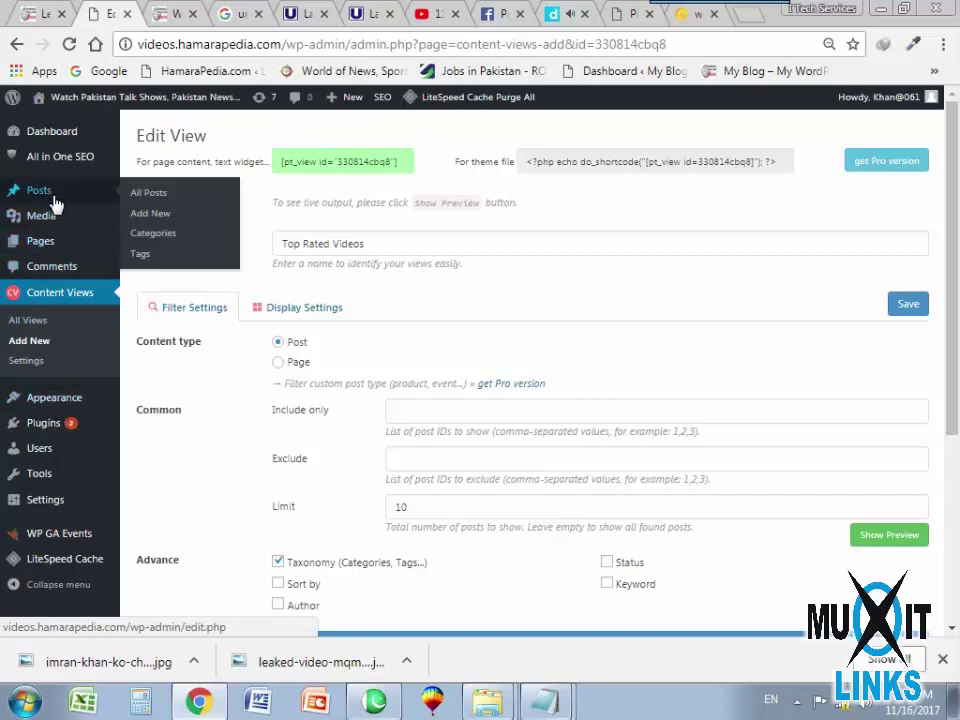
{"action": "right_click", "coordinate": [153, 244]}
{"action": "left_click", "coordinate": [197, 254]}
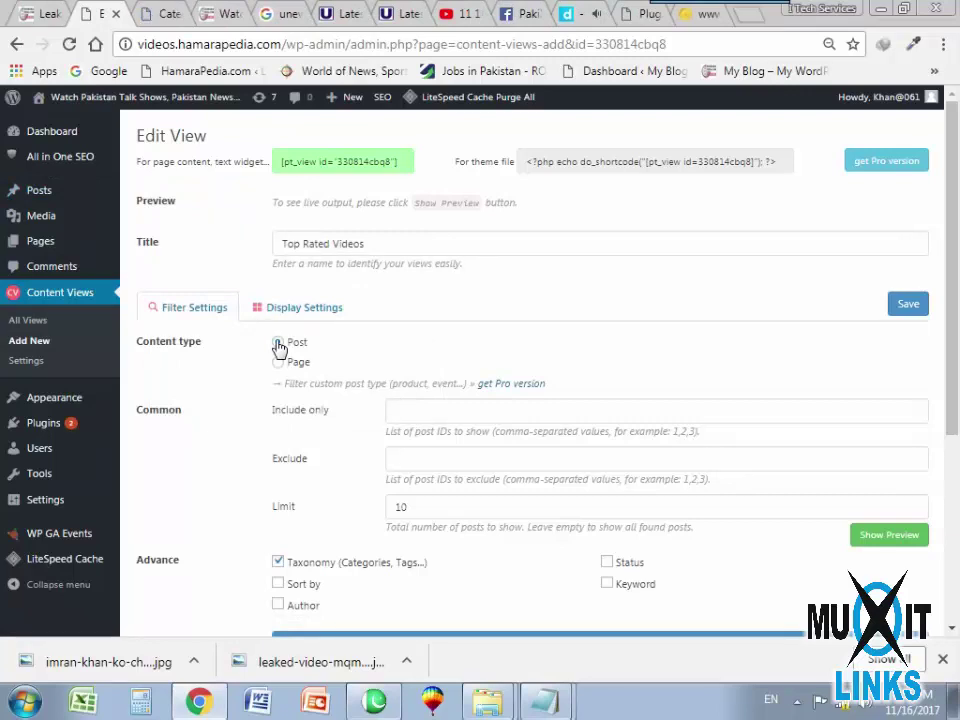
{"action": "left_click", "coordinate": [278, 343]}
{"action": "left_click", "coordinate": [411, 419]}
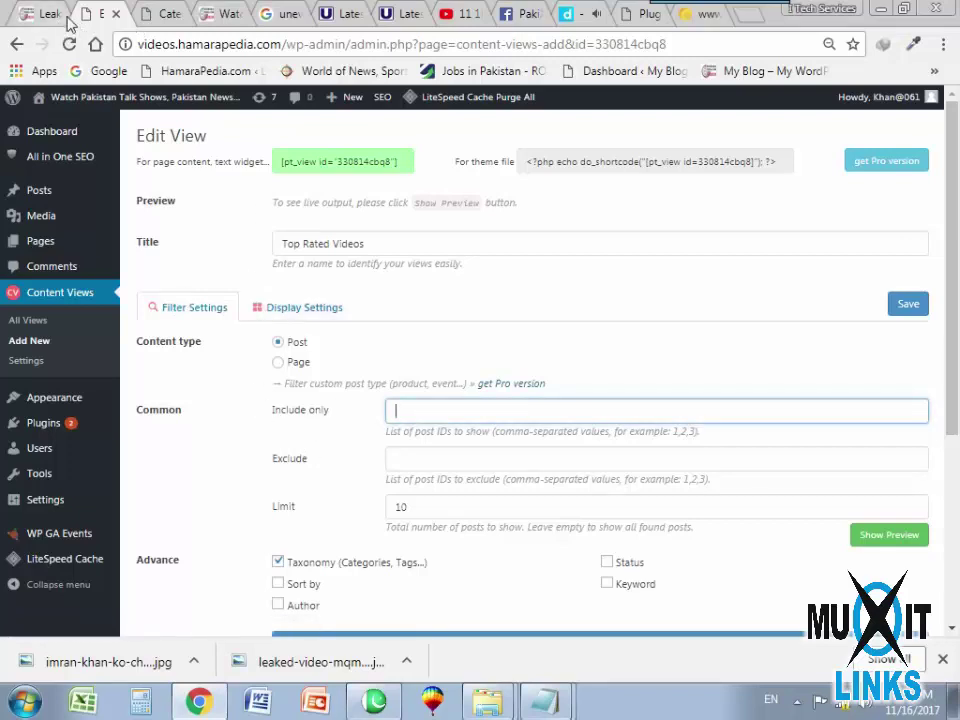
{"action": "left_click", "coordinate": [157, 16]}
Enter Popular Posts as the name and slug of a new category.
{"action": "scroll", "coordinate": [200, 400], "scroll_direction": "down", "scroll_amount": 3}
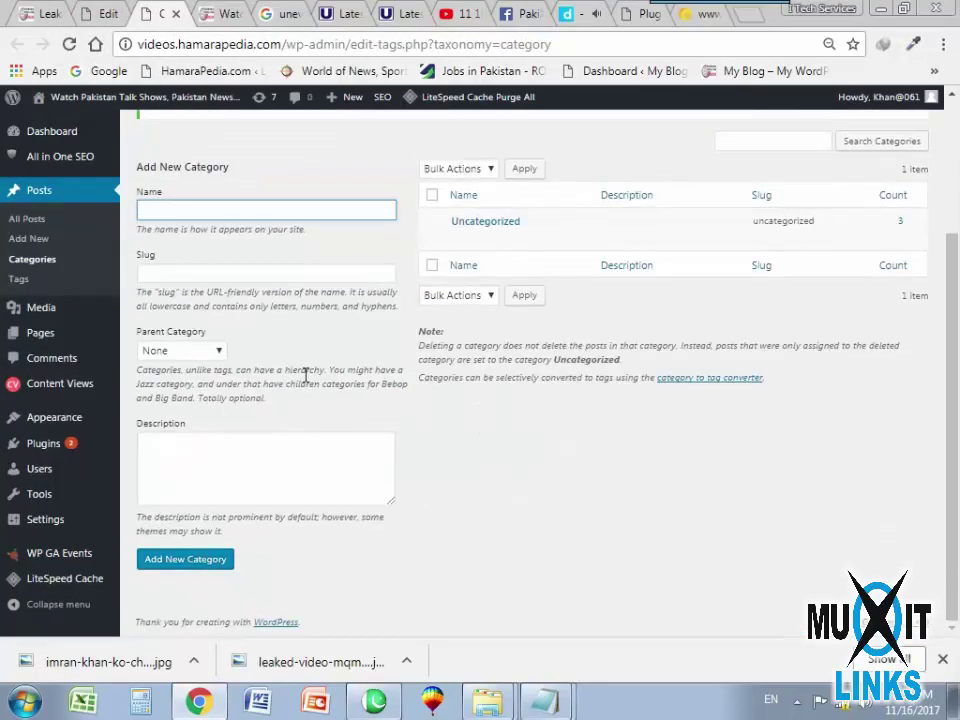
{"action": "scroll", "coordinate": [490, 480], "scroll_direction": "up", "scroll_amount": 1}
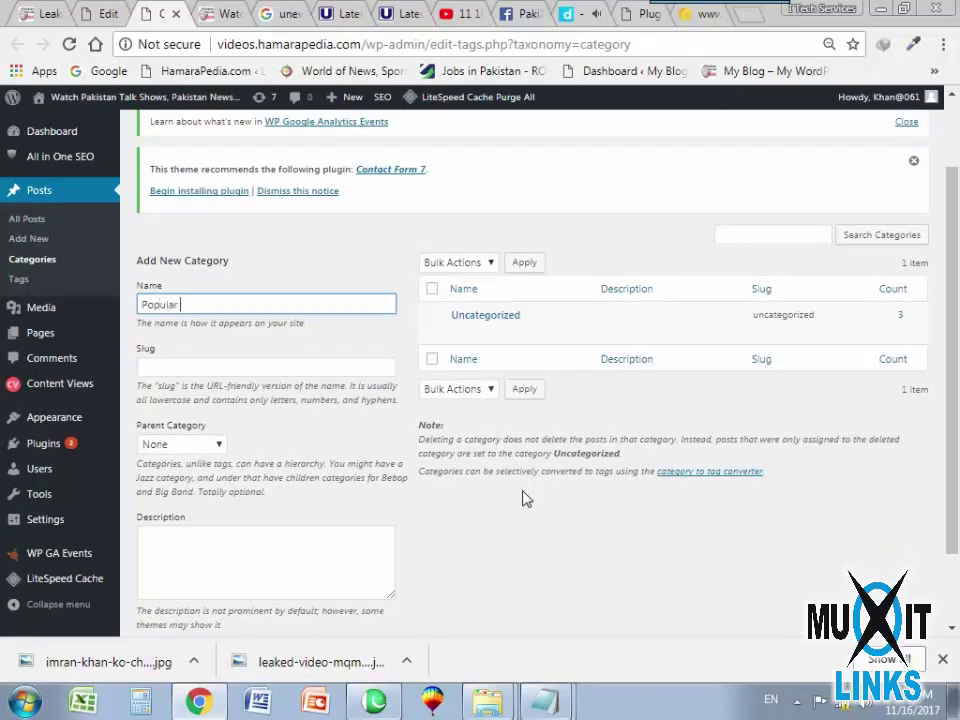
{"action": "key", "text": "ctrl+a"}
{"action": "key", "text": "ctrl+c"}
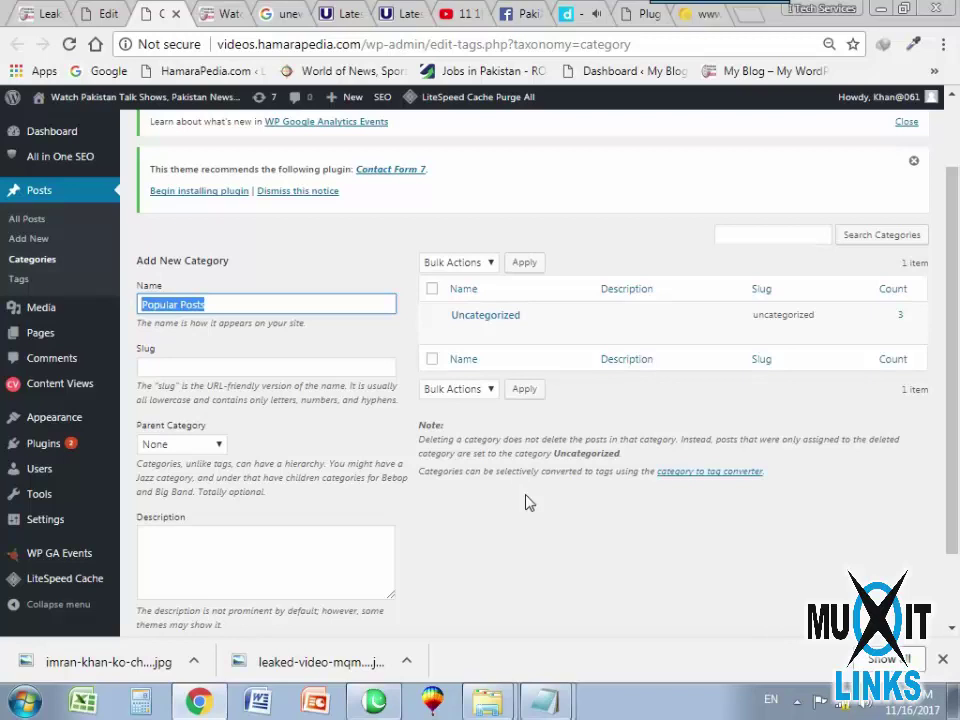
{"action": "left_click", "coordinate": [189, 371]}
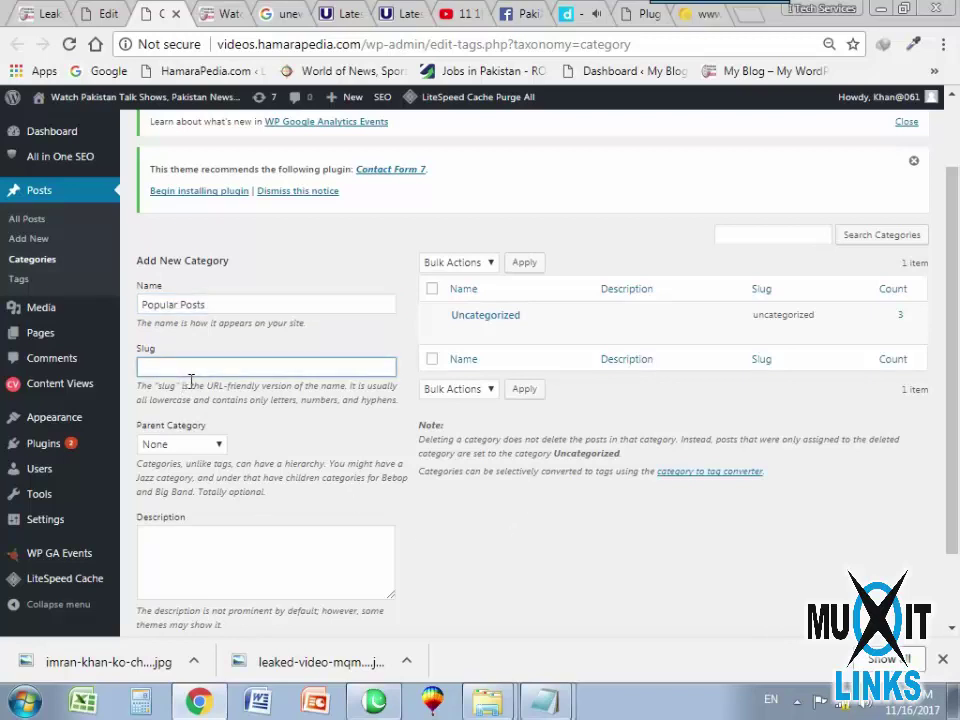
{"action": "key", "text": "ctrl+v"}
{"action": "left_click", "coordinate": [236, 308]}
{"action": "key", "text": "ctrl+a"}
{"action": "key", "text": "BackSpace"}
{"action": "mouse_move", "coordinate": [103, 306]}
{"action": "key", "text": "ctrl+z"}
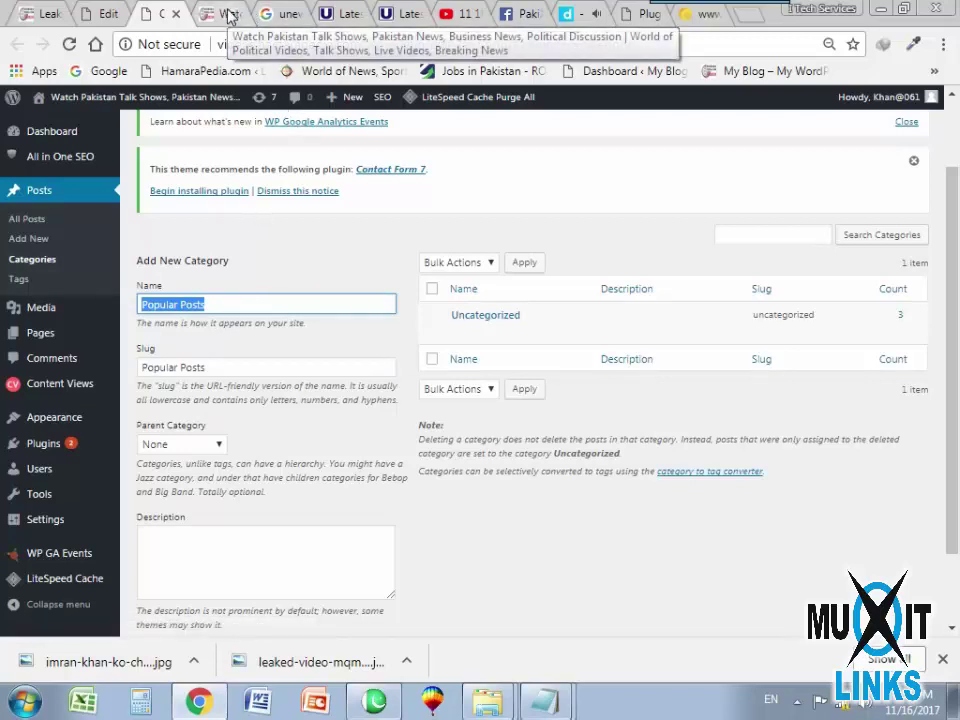
Review the talk shows listing on unewstv.com and copy the word talkshows from its page address.
{"action": "left_click", "coordinate": [396, 14]}
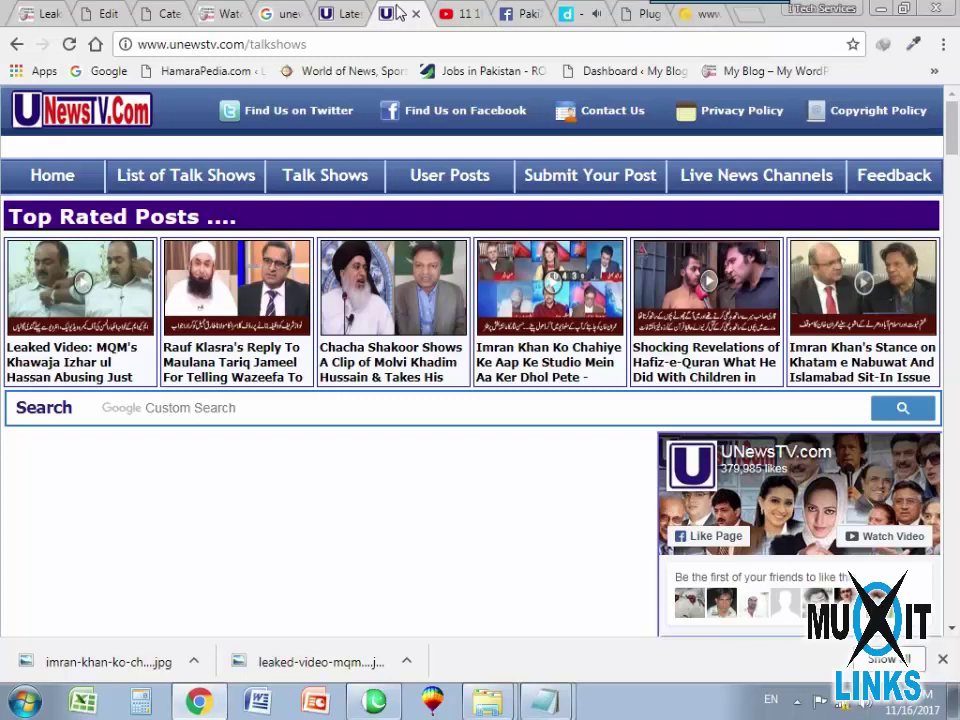
{"action": "scroll", "coordinate": [305, 440], "scroll_direction": "down", "scroll_amount": 5}
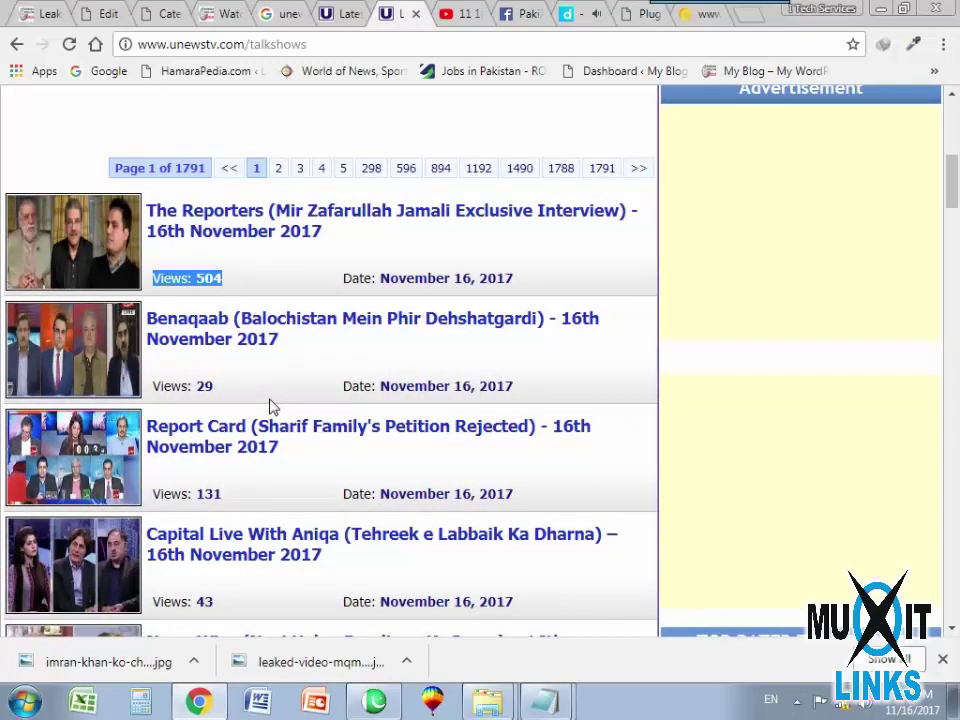
{"action": "double_click", "coordinate": [259, 47]}
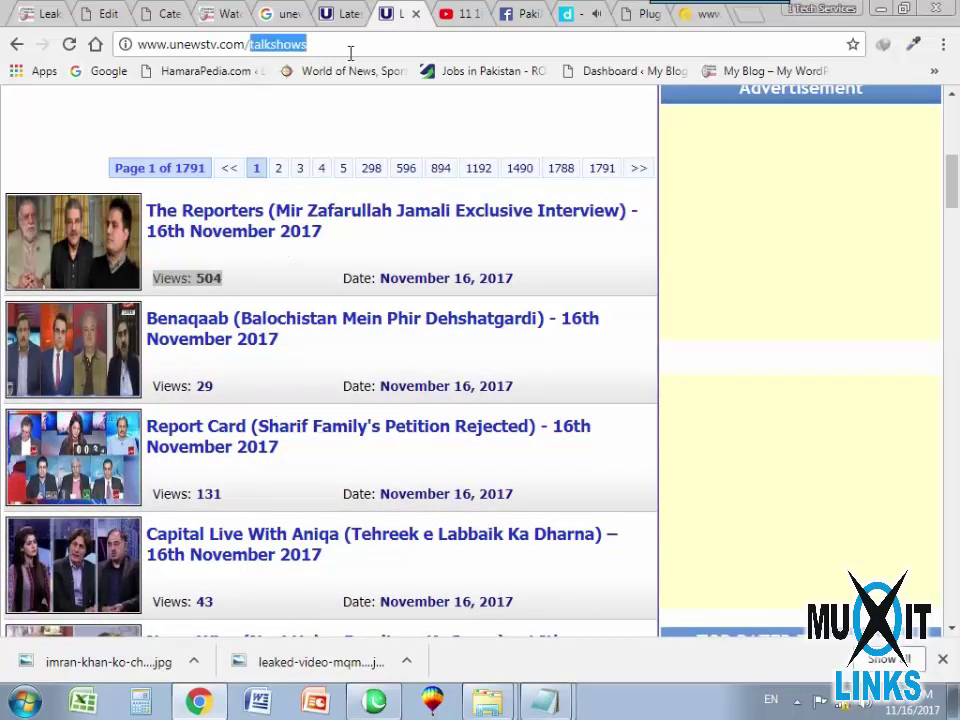
{"action": "right_click", "coordinate": [266, 52]}
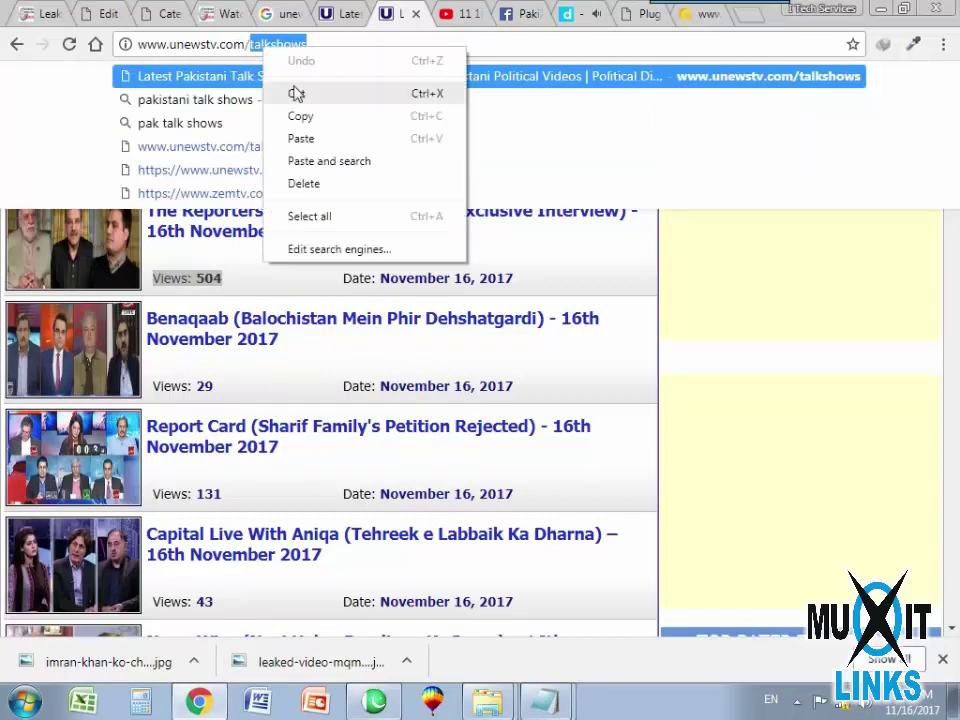
{"action": "left_click", "coordinate": [294, 116]}
Replace the new category's name and slug with the copied word talkshows and use it as the description too.
{"action": "left_click", "coordinate": [85, 15]}
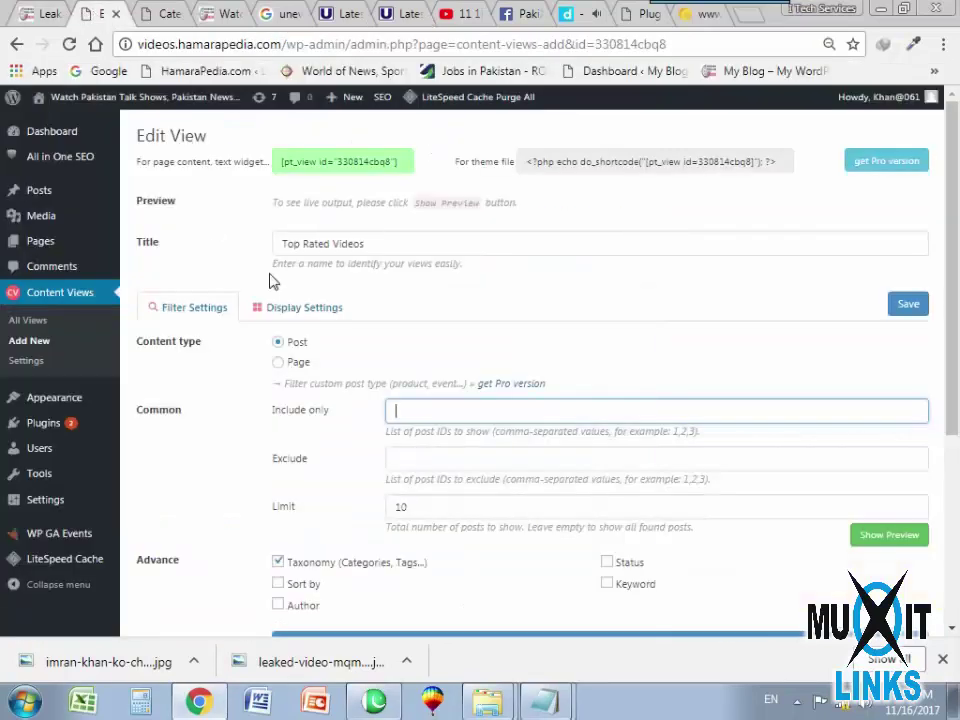
{"action": "left_click", "coordinate": [145, 13]}
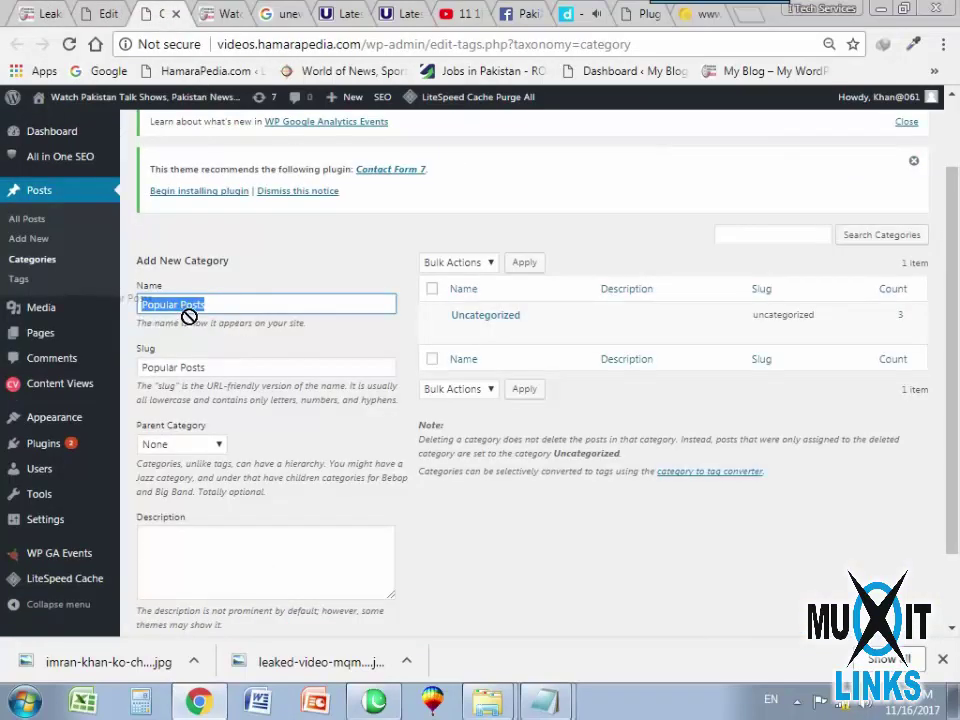
{"action": "key", "text": "ctrl+v"}
{"action": "left_click", "coordinate": [199, 370]}
{"action": "key", "text": "ctrl+a"}
{"action": "key", "text": "ctrl+v"}
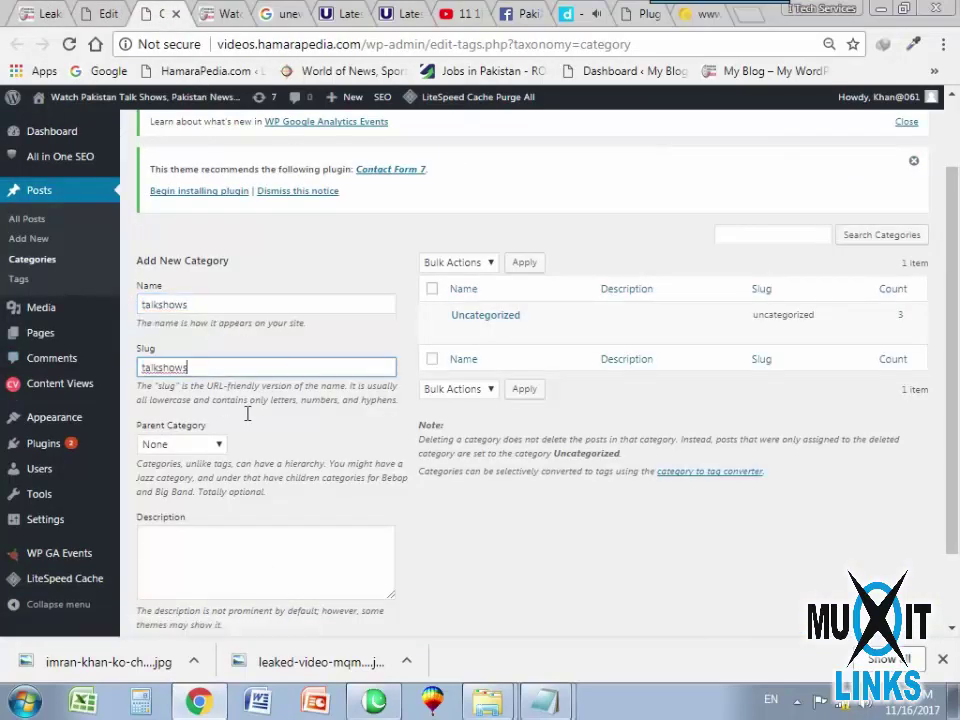
{"action": "left_click", "coordinate": [194, 565]}
{"action": "key", "text": "ctrl+v"}
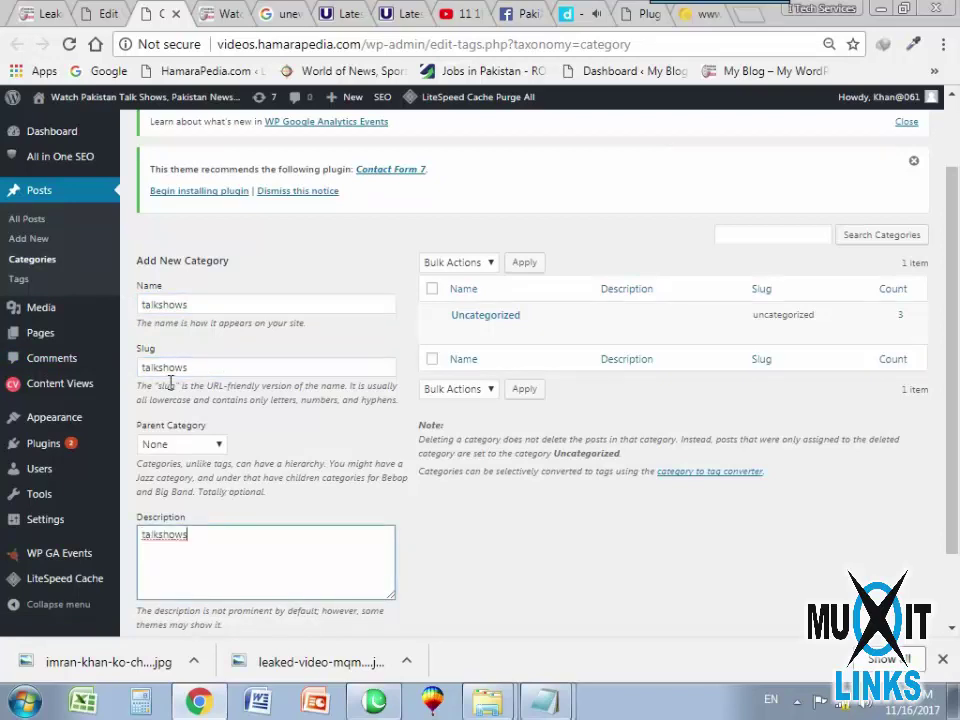
Capitalize the category's name and slug to Talkshows and add the new category.
{"action": "left_click", "coordinate": [154, 306]}
{"action": "type", "text": "T"}
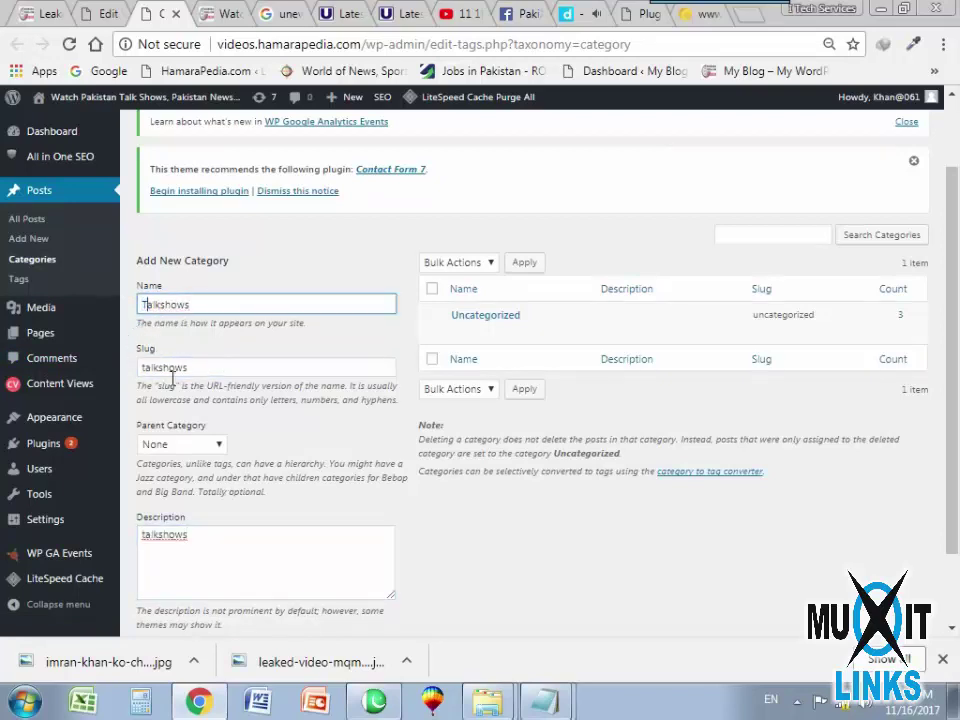
{"action": "left_click", "coordinate": [152, 370]}
{"action": "key", "text": "Home"}
{"action": "key", "text": "Delete"}
{"action": "type", "text": "T"}
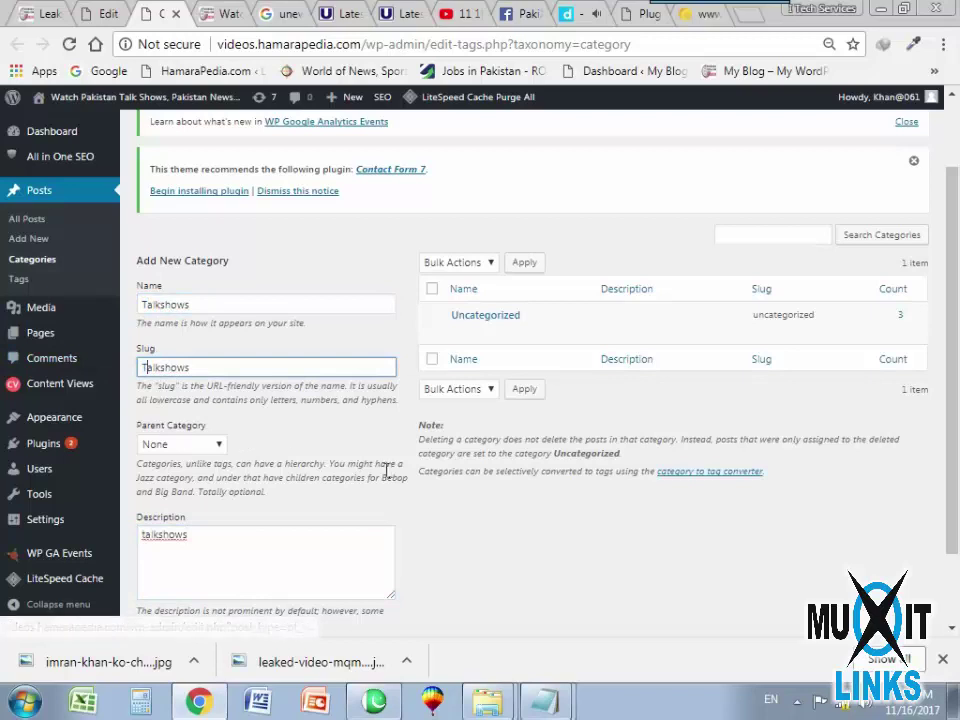
{"action": "scroll", "coordinate": [278, 535], "scroll_direction": "down", "scroll_amount": 1}
{"action": "left_click", "coordinate": [204, 566]}
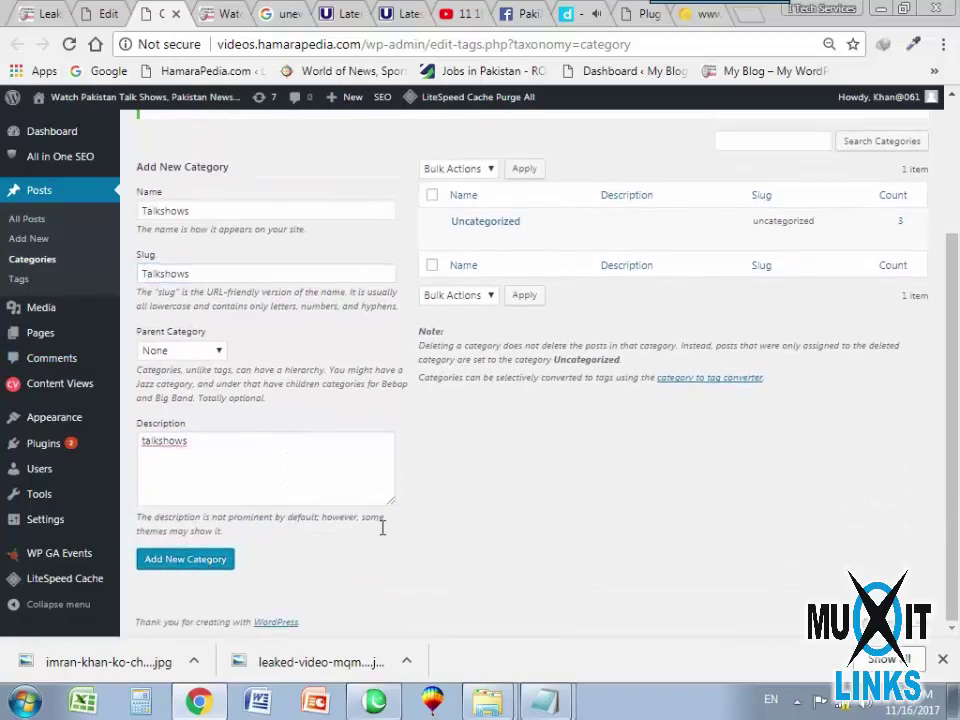
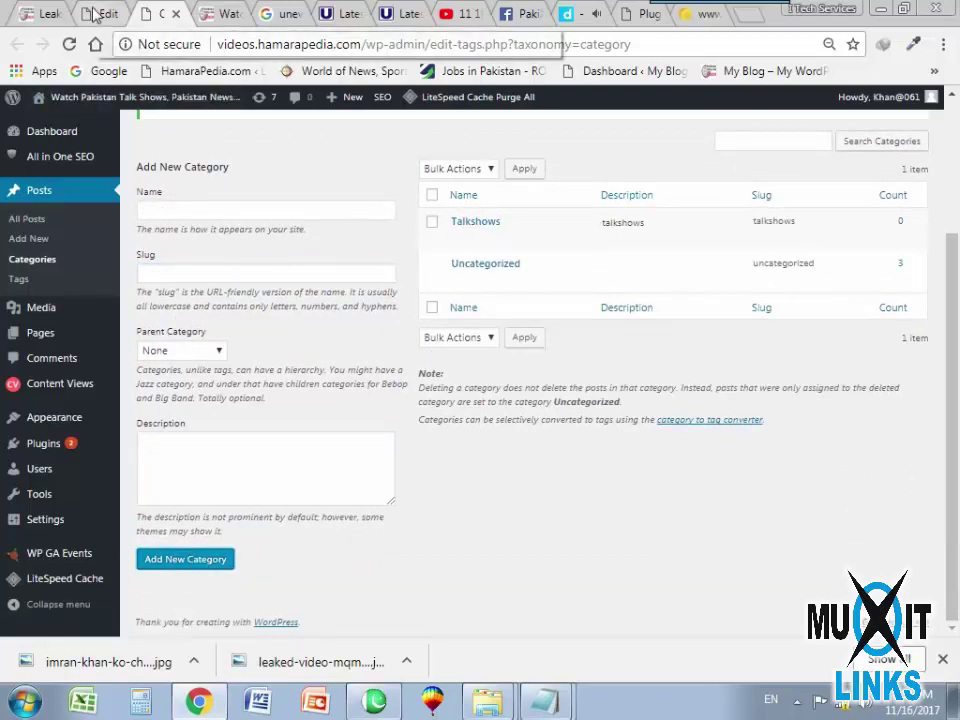
Return to the Top Rated Videos view, search its category terms for ca, and reload the editor without keeping changes.
{"action": "left_click", "coordinate": [176, 14]}
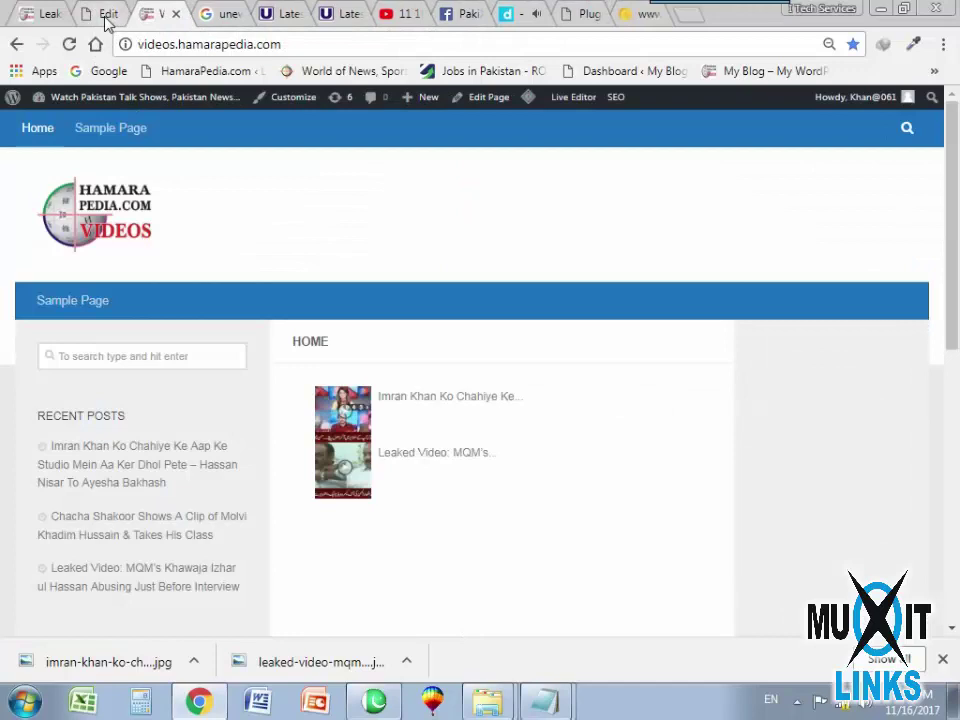
{"action": "left_click", "coordinate": [100, 13]}
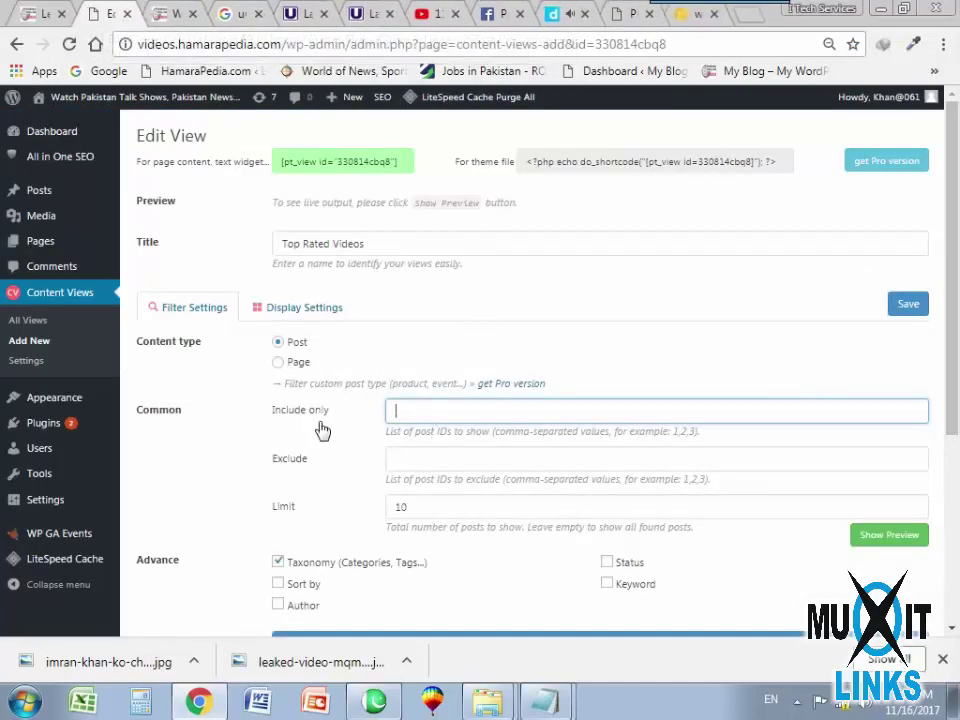
{"action": "scroll", "coordinate": [318, 360], "scroll_direction": "down", "scroll_amount": 2}
{"action": "scroll", "coordinate": [308, 352], "scroll_direction": "down", "scroll_amount": 1}
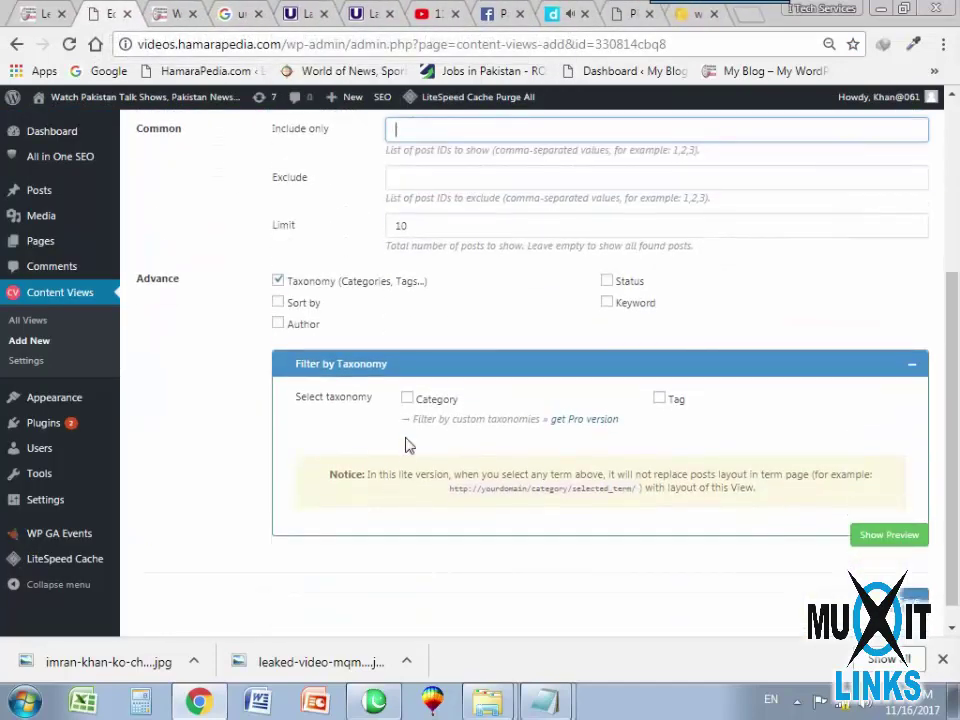
{"action": "left_click", "coordinate": [407, 399]}
{"action": "scroll", "coordinate": [407, 400], "scroll_direction": "down", "scroll_amount": 1}
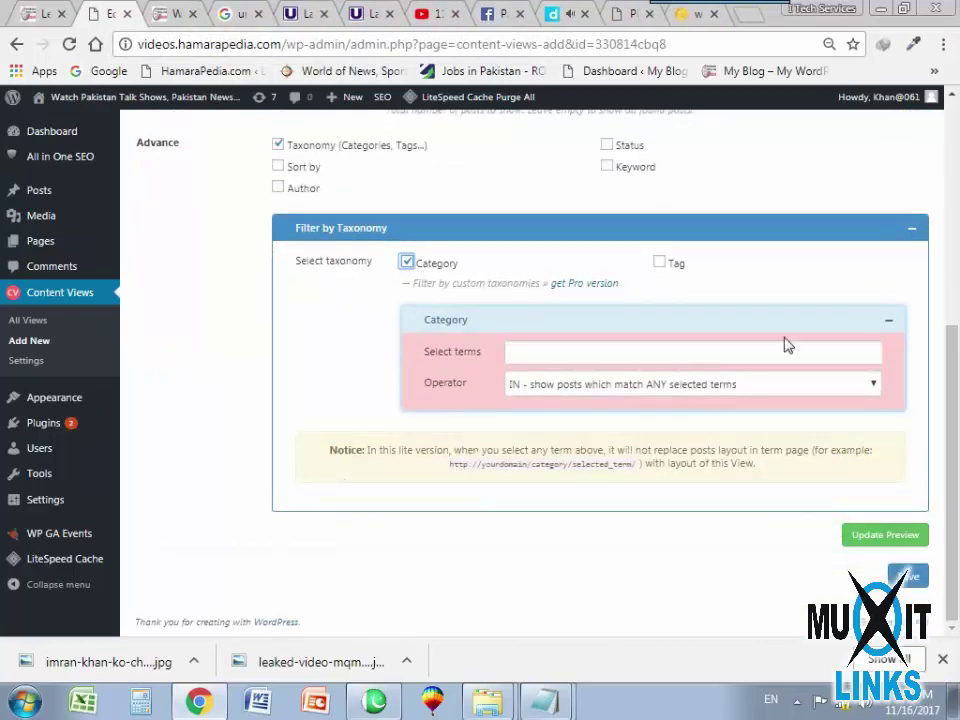
{"action": "left_click", "coordinate": [812, 355]}
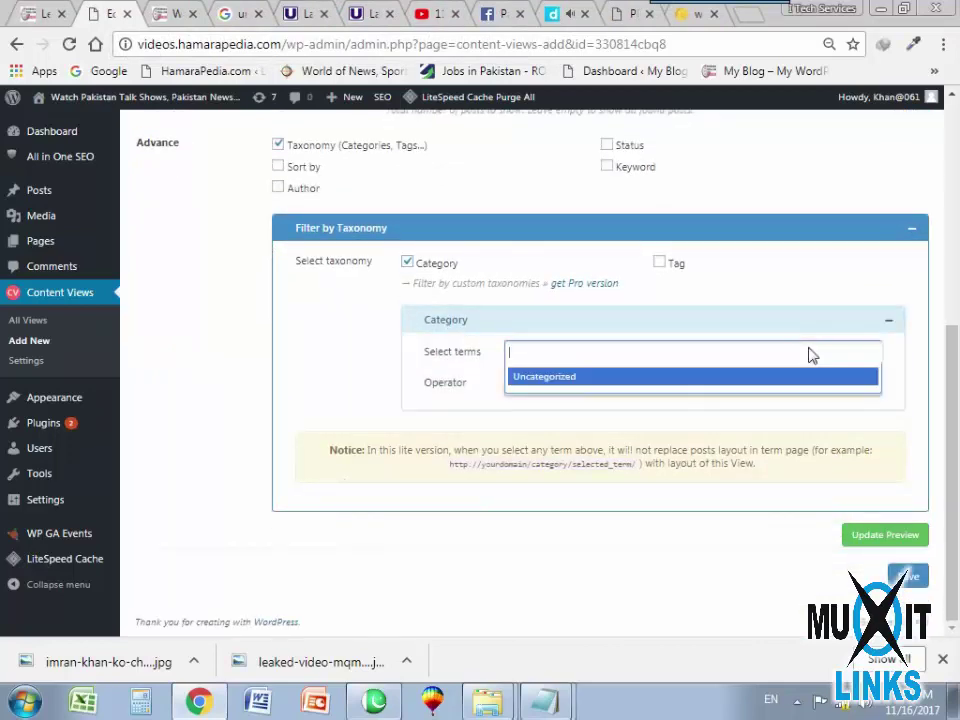
{"action": "type", "text": "ca"}
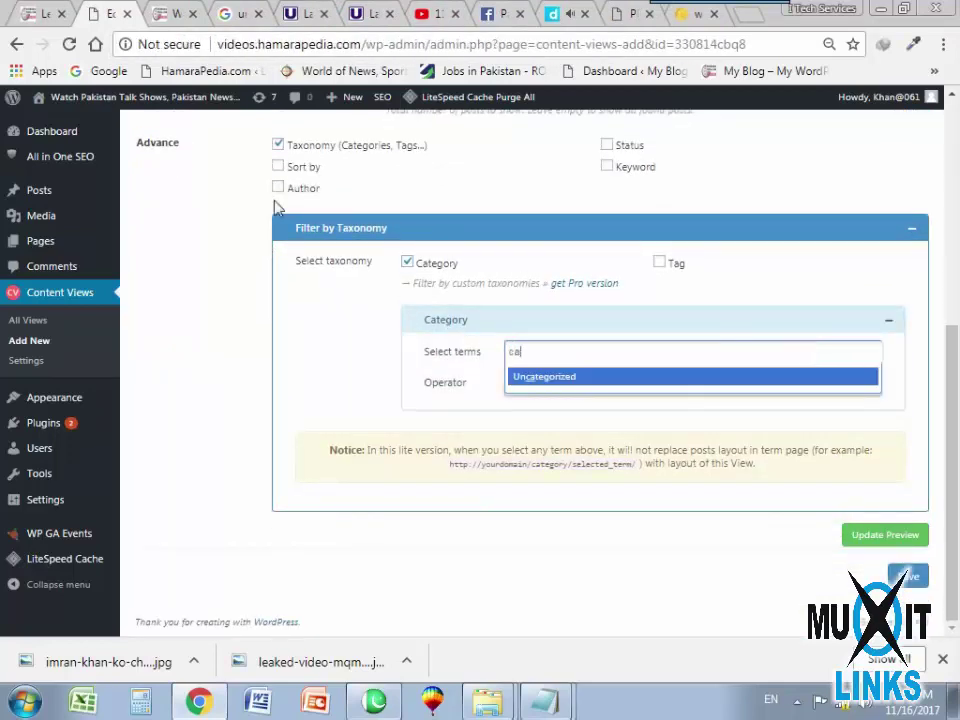
{"action": "left_click", "coordinate": [69, 44]}
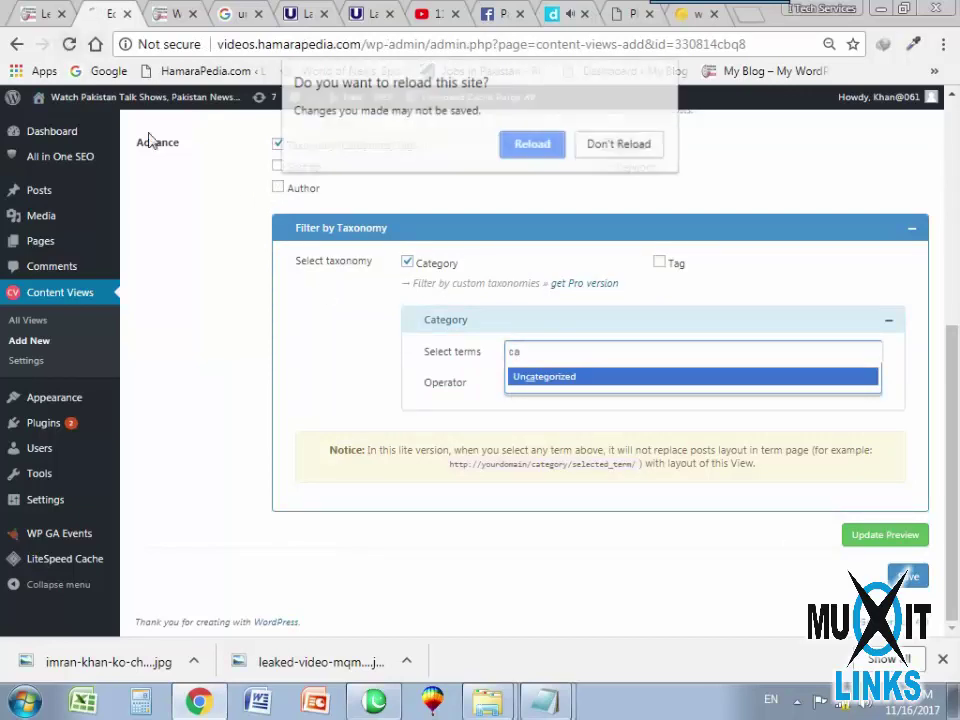
{"action": "left_click", "coordinate": [526, 148]}
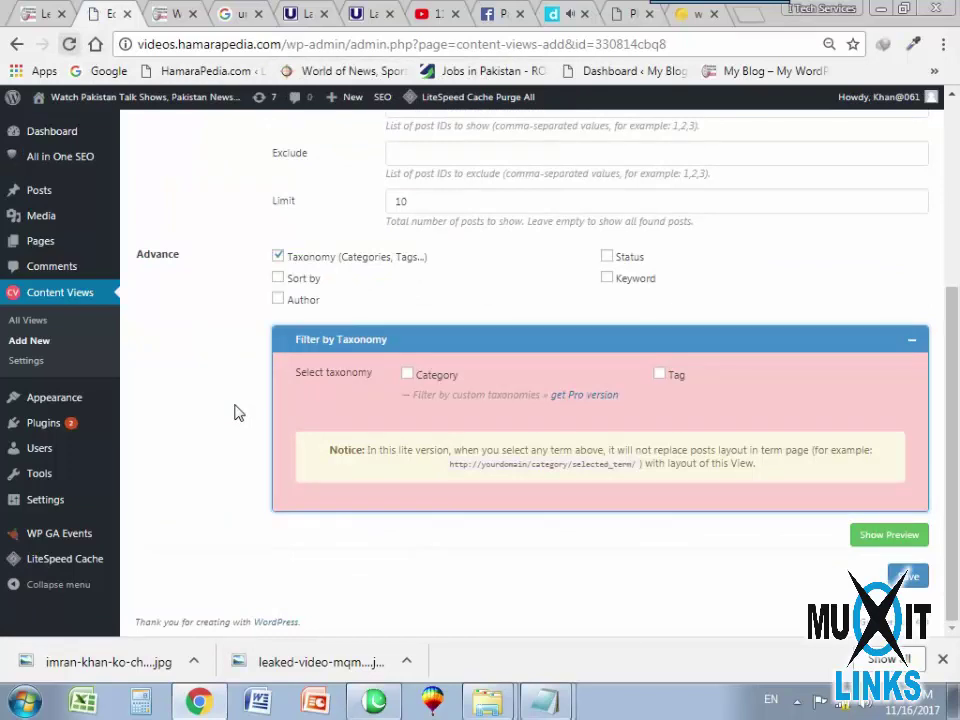
Filter the Top Rated Videos view by the Category taxonomy, selecting Talkshows as the term.
{"action": "scroll", "coordinate": [216, 439], "scroll_direction": "up", "scroll_amount": 3}
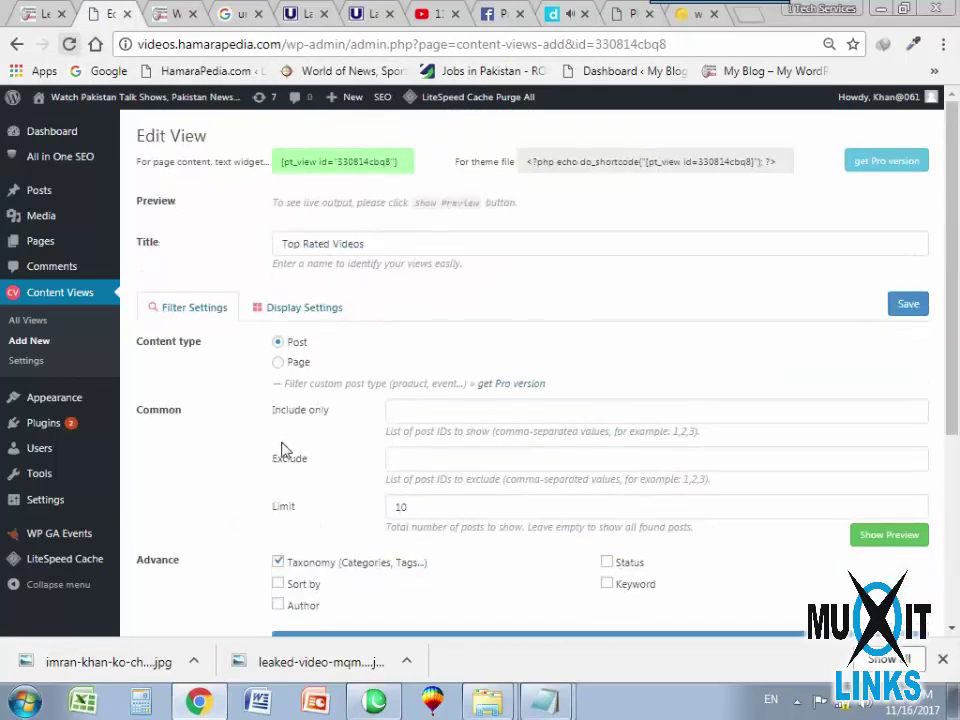
{"action": "scroll", "coordinate": [283, 450], "scroll_direction": "down", "scroll_amount": 2}
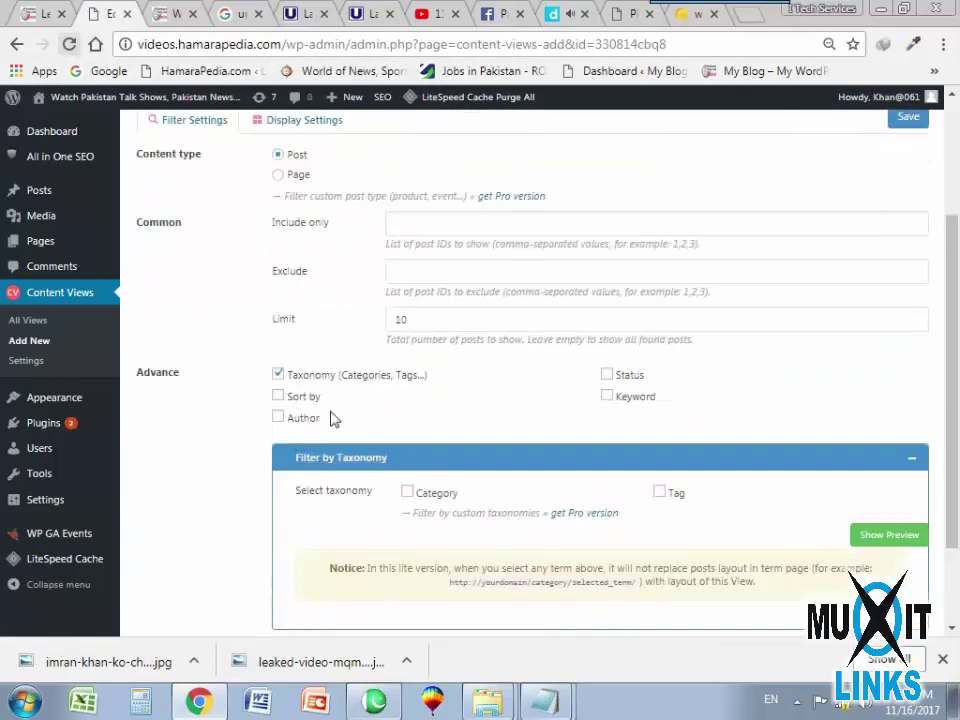
{"action": "left_click", "coordinate": [279, 375]}
{"action": "left_click", "coordinate": [279, 450]}
{"action": "left_click", "coordinate": [408, 375]}
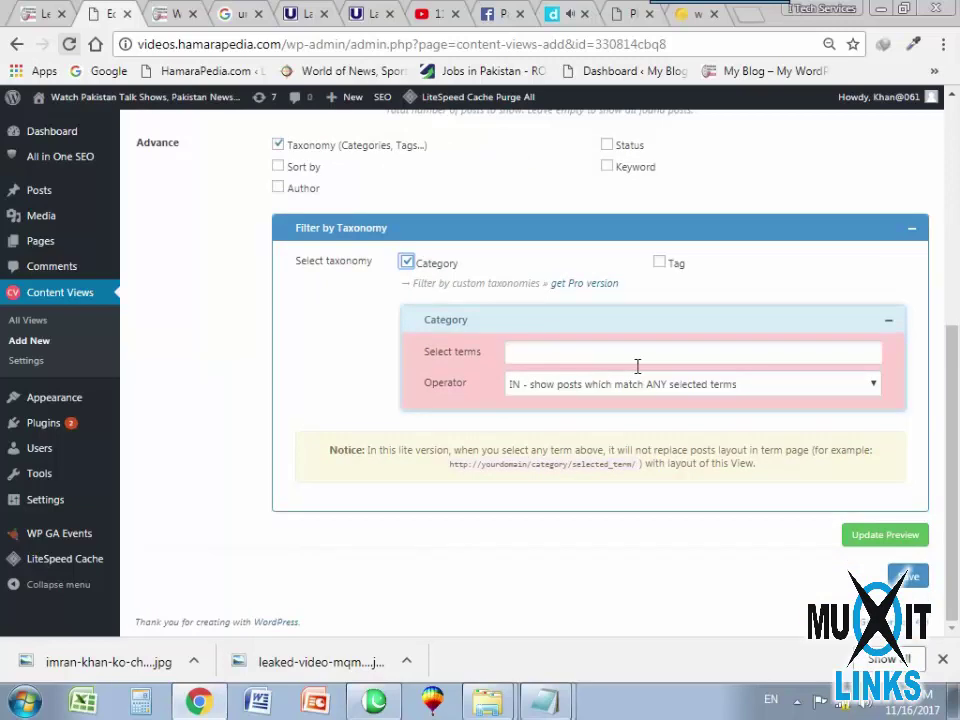
{"action": "left_click", "coordinate": [636, 364]}
{"action": "type", "text": "c"}
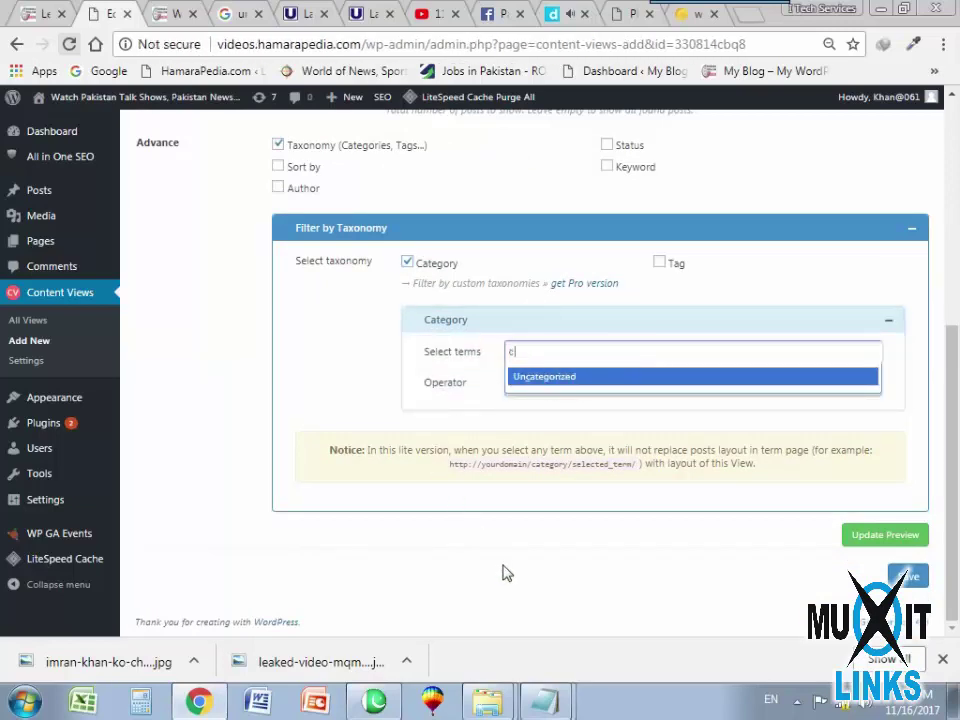
{"action": "key", "text": "BackSpace"}
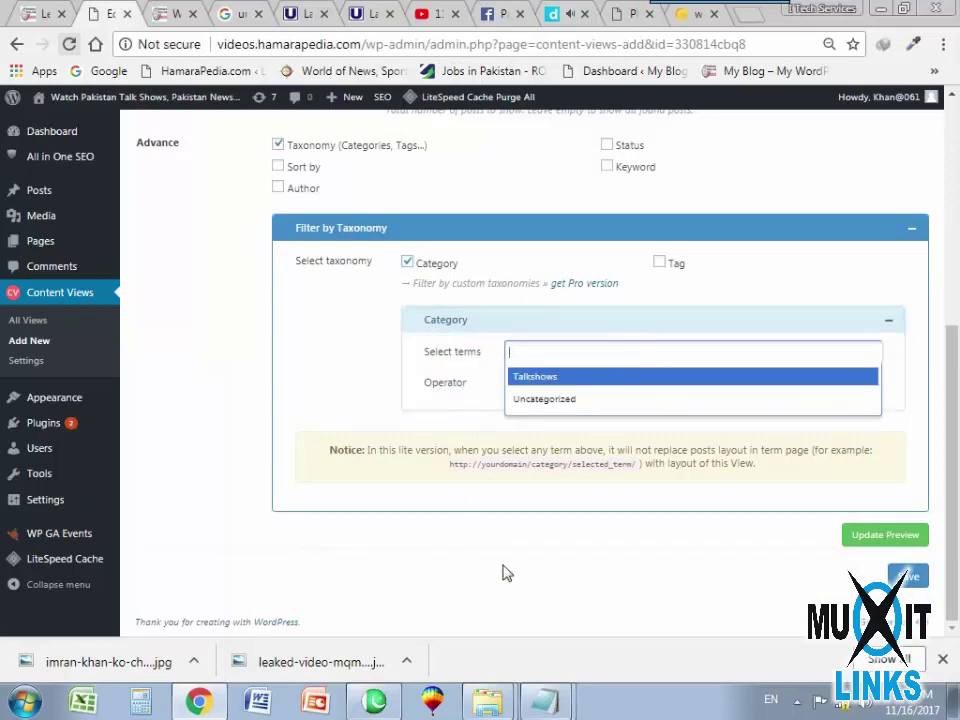
{"action": "left_click", "coordinate": [535, 378]}
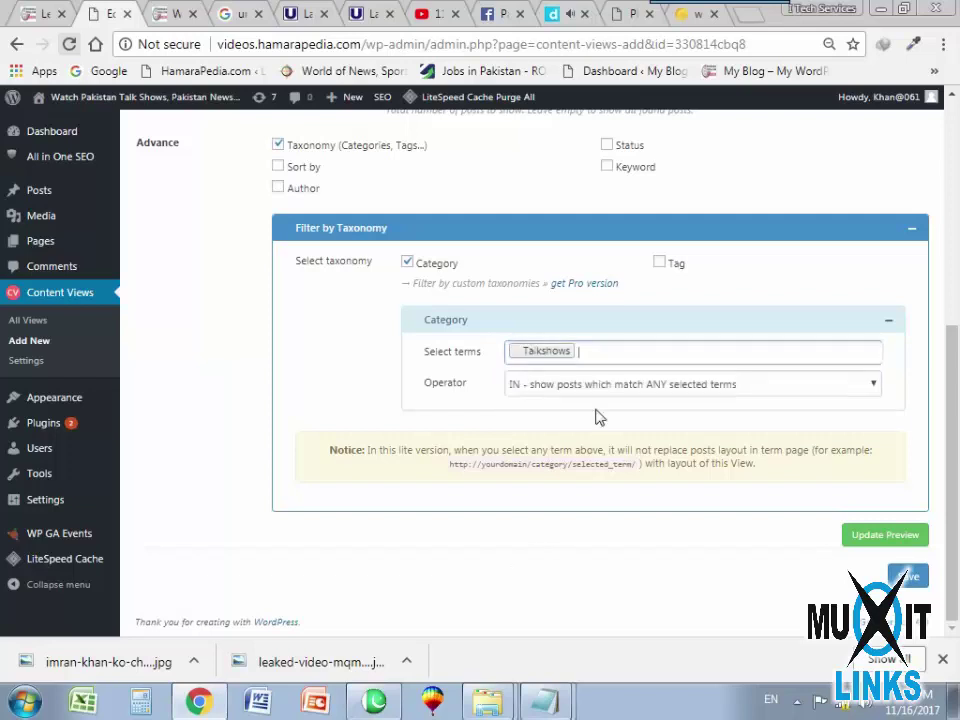
Set the view's grid layout to 5 items per row, with thumbnail and text shown vertically.
{"action": "scroll", "coordinate": [377, 454], "scroll_direction": "up", "scroll_amount": 5}
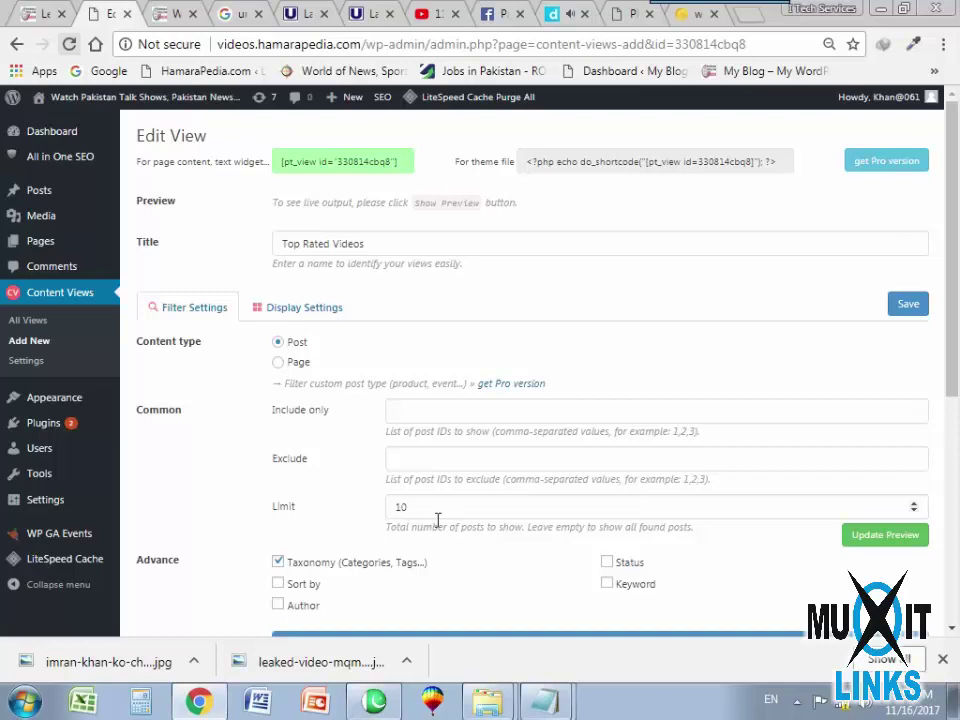
{"action": "left_click", "coordinate": [318, 311]}
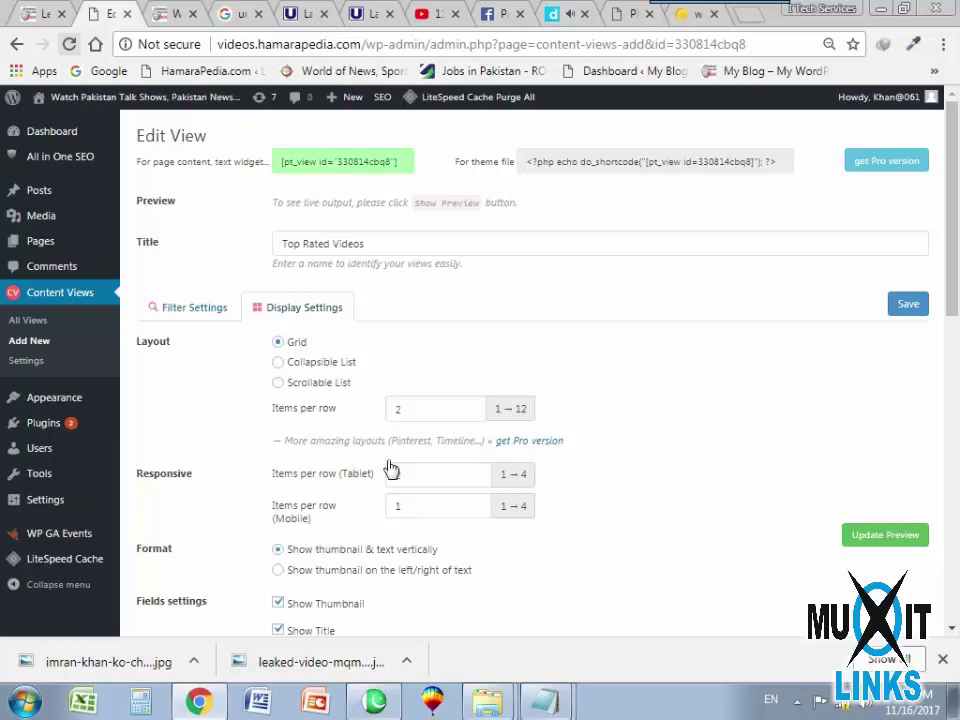
{"action": "scroll", "coordinate": [391, 470], "scroll_direction": "down", "scroll_amount": 1}
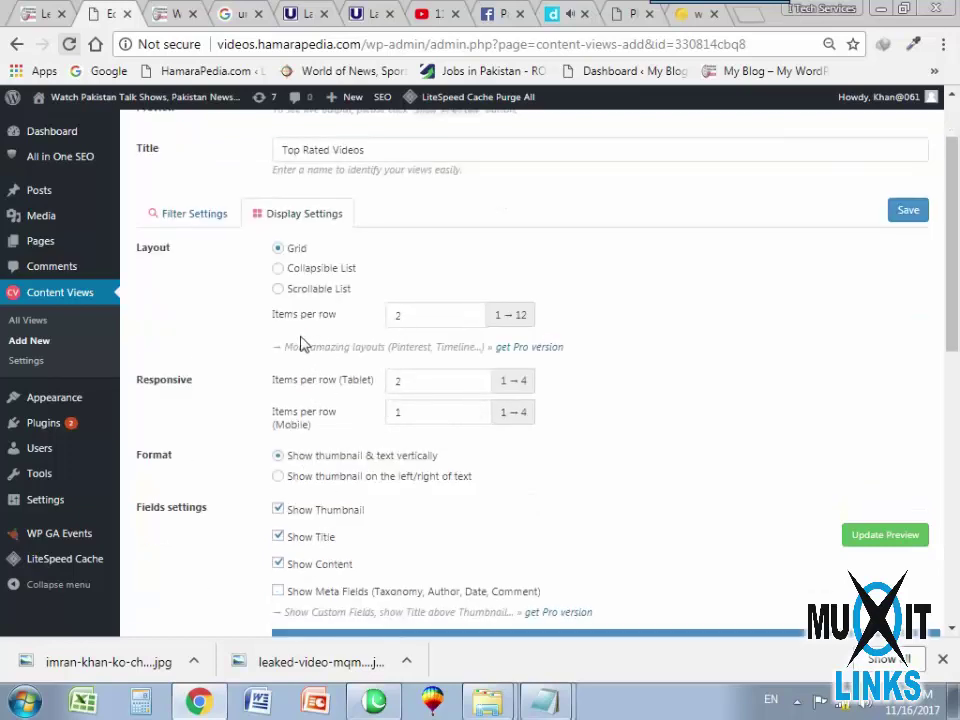
{"action": "left_click_drag", "start_coordinate": [417, 327], "coordinate": [381, 322]}
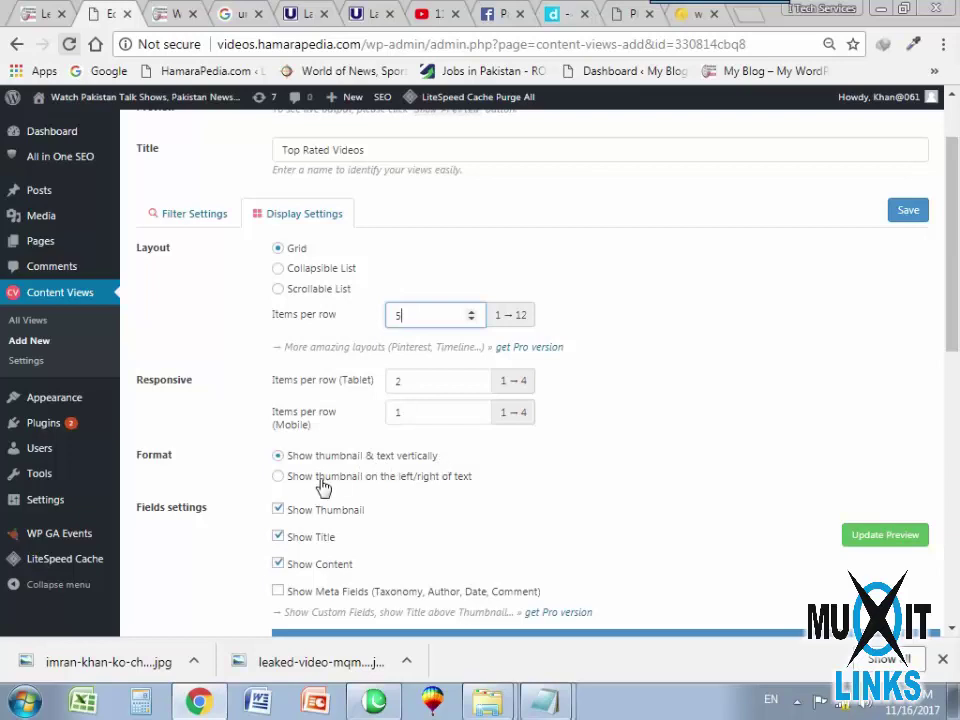
{"action": "left_click", "coordinate": [280, 477]}
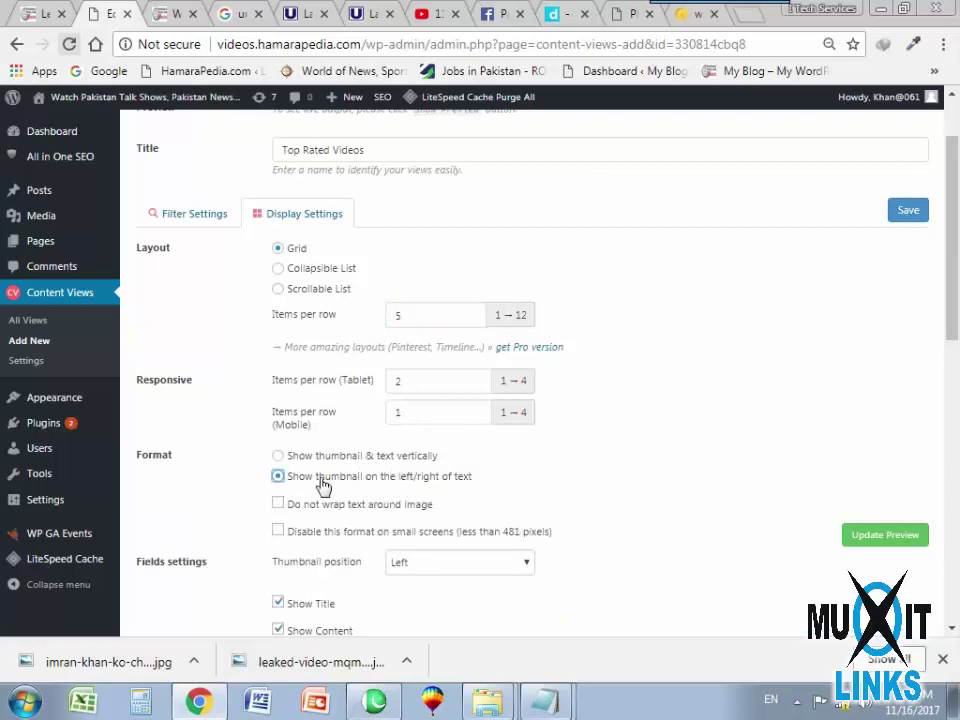
{"action": "left_click", "coordinate": [279, 456]}
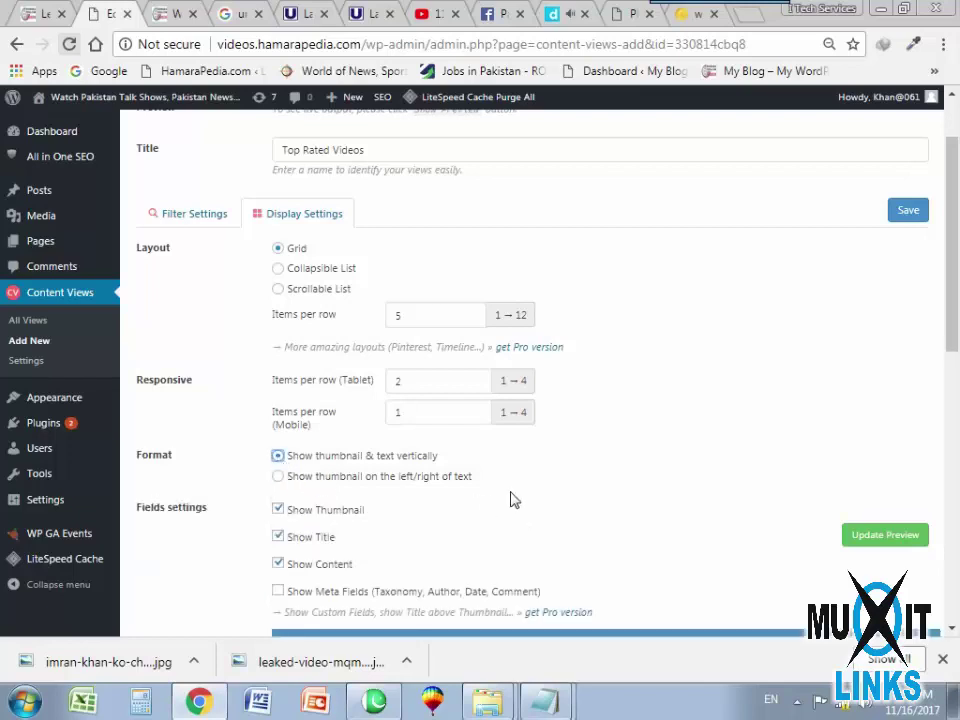
Turn off the view's content field and keep h4 as the title's HTML tag.
{"action": "scroll", "coordinate": [407, 524], "scroll_direction": "down", "scroll_amount": 2}
{"action": "left_click", "coordinate": [279, 470]}
{"action": "scroll", "coordinate": [428, 462], "scroll_direction": "down", "scroll_amount": 4}
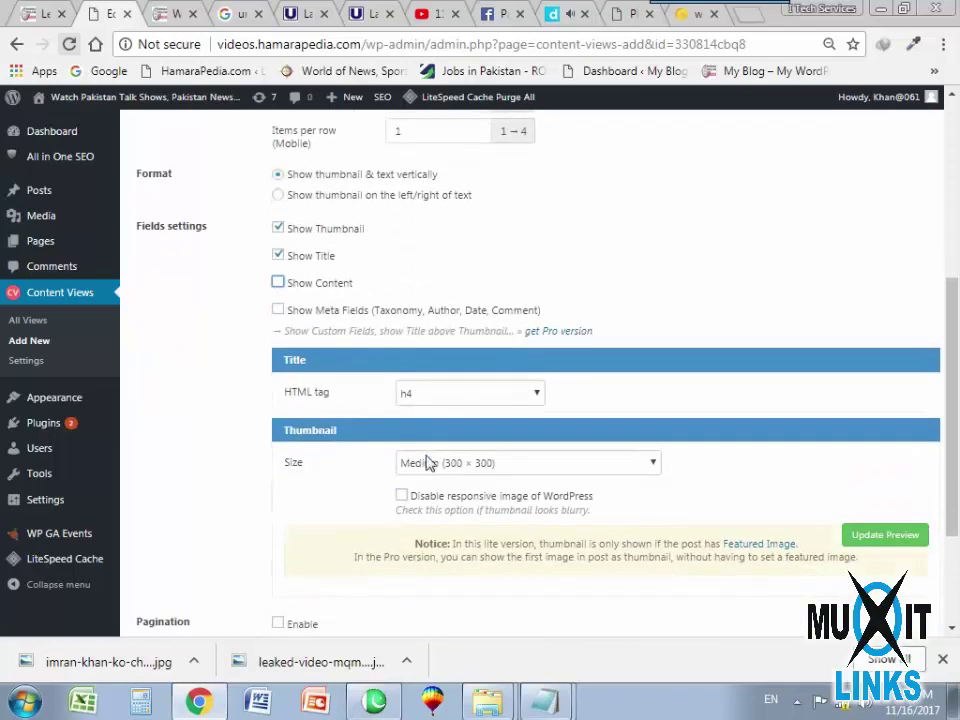
{"action": "left_click", "coordinate": [533, 396]}
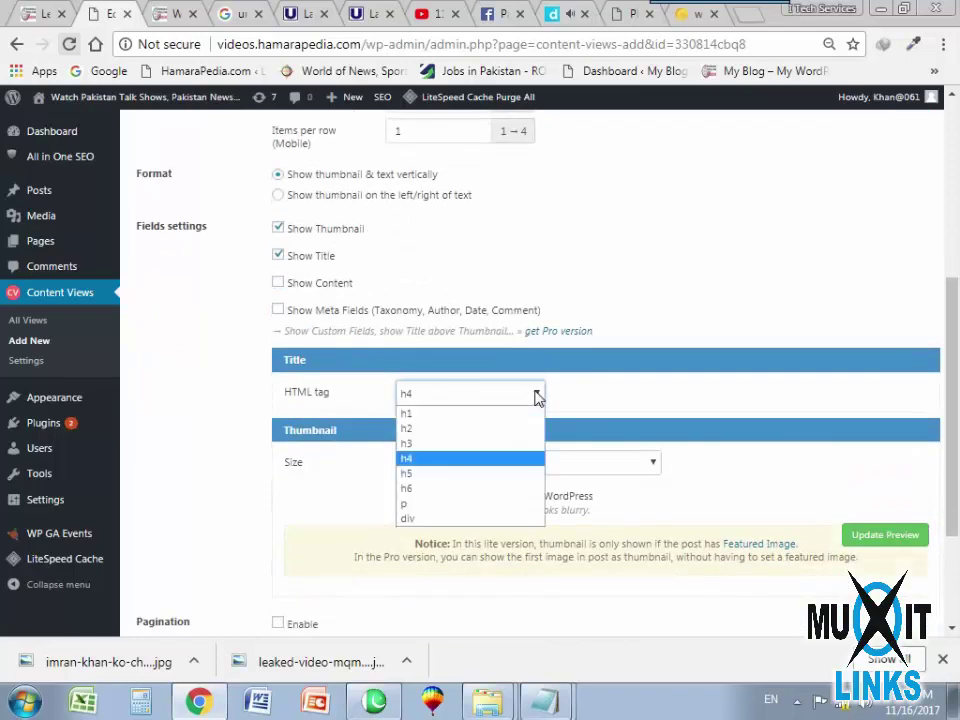
{"action": "left_click", "coordinate": [424, 462]}
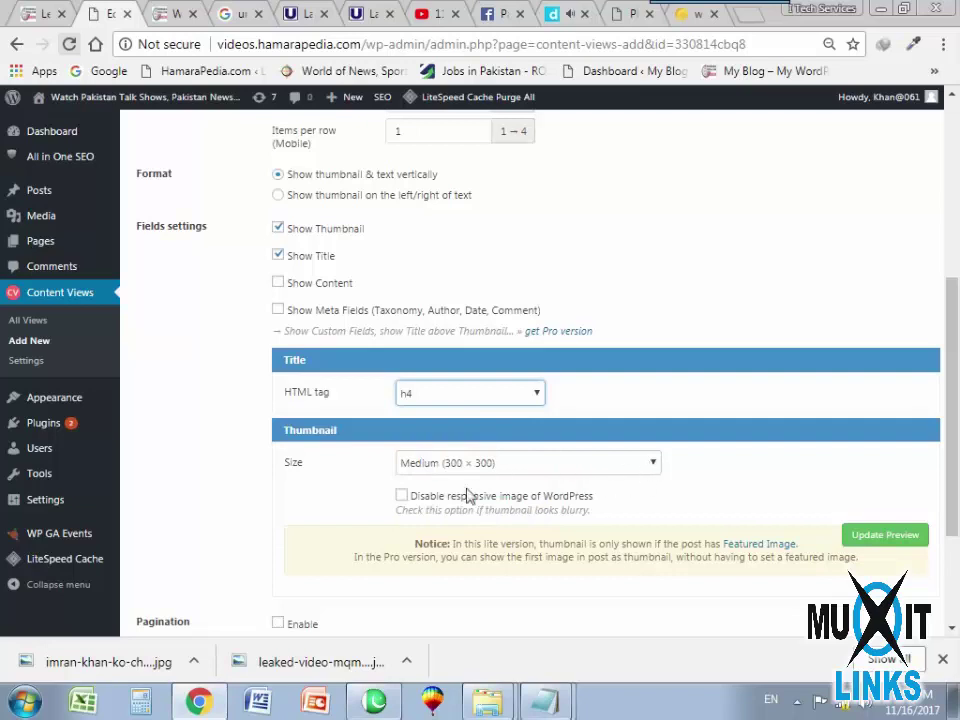
Update the preview of the Top Rated Videos view and save the view.
{"action": "scroll", "coordinate": [755, 535], "scroll_direction": "down", "scroll_amount": 2}
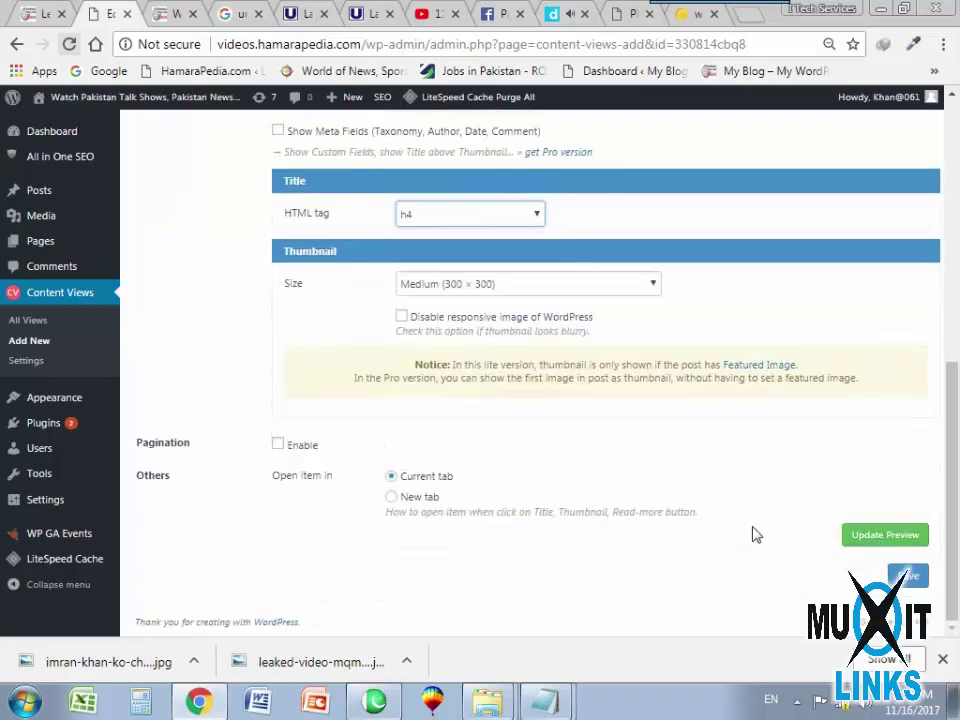
{"action": "left_click", "coordinate": [900, 542]}
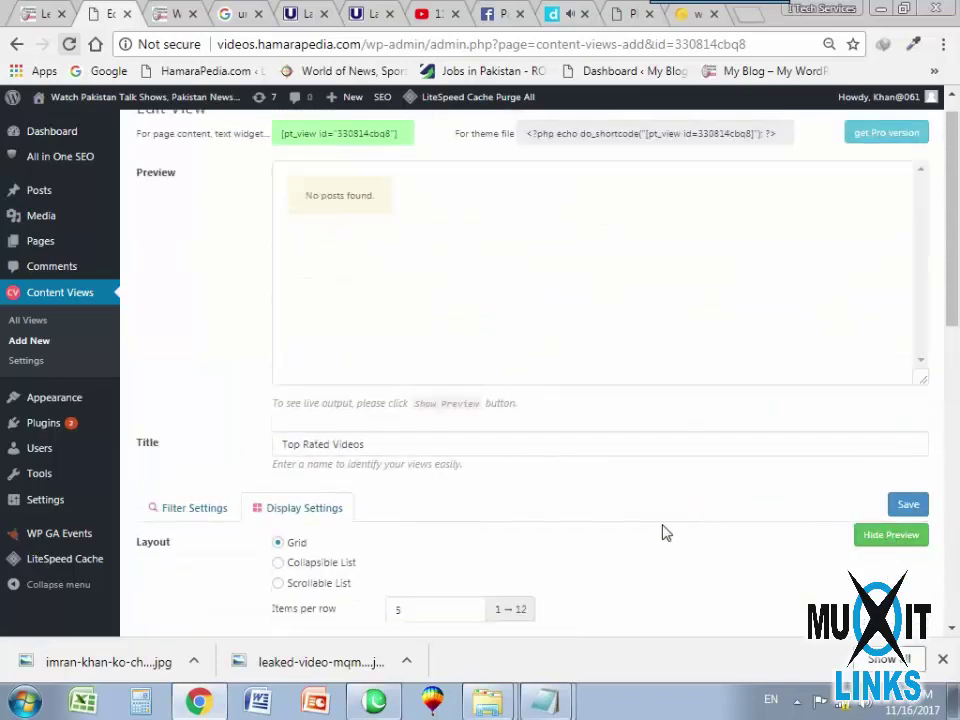
{"action": "left_click", "coordinate": [919, 510]}
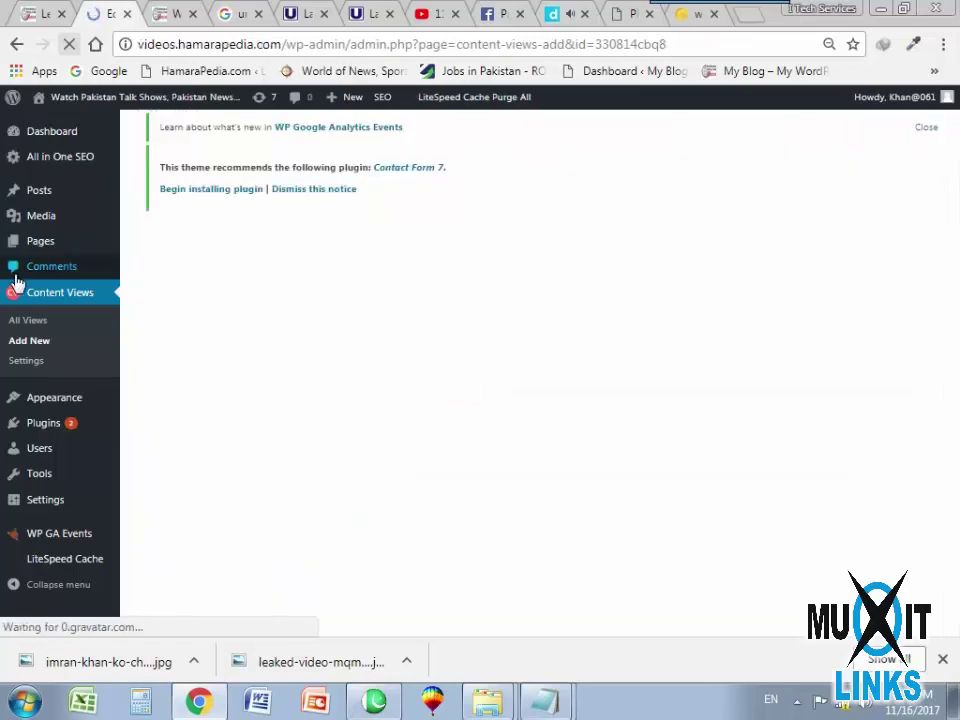
Change the Imran Khan Ko Chahiye post's category from Uncategorized to Talkshows and update the post.
{"action": "mouse_move", "coordinate": [30, 190]}
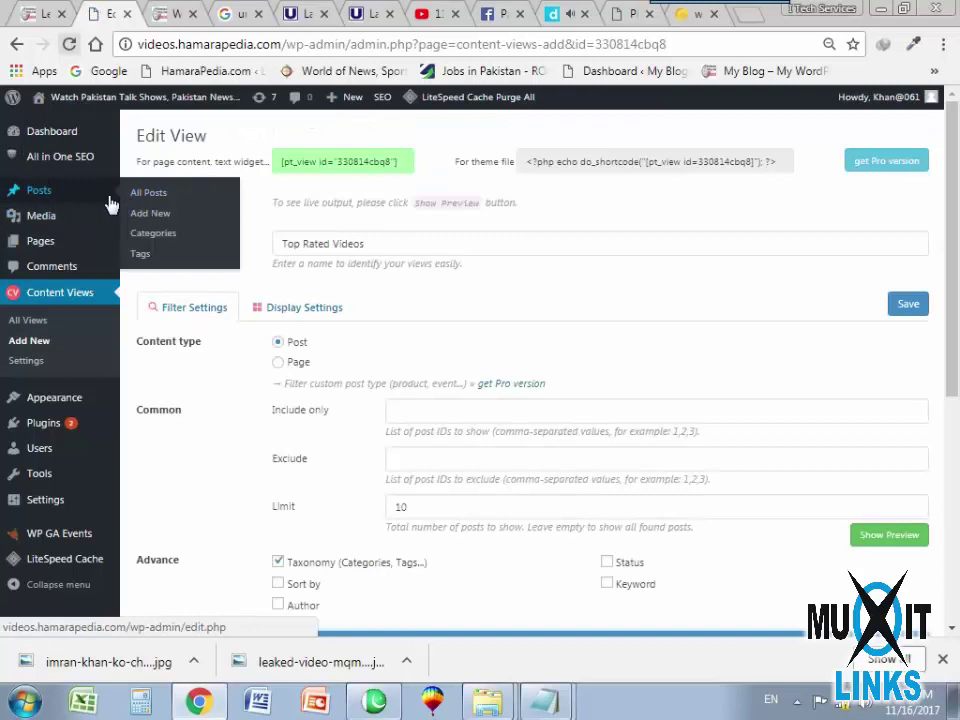
{"action": "left_click", "coordinate": [147, 191]}
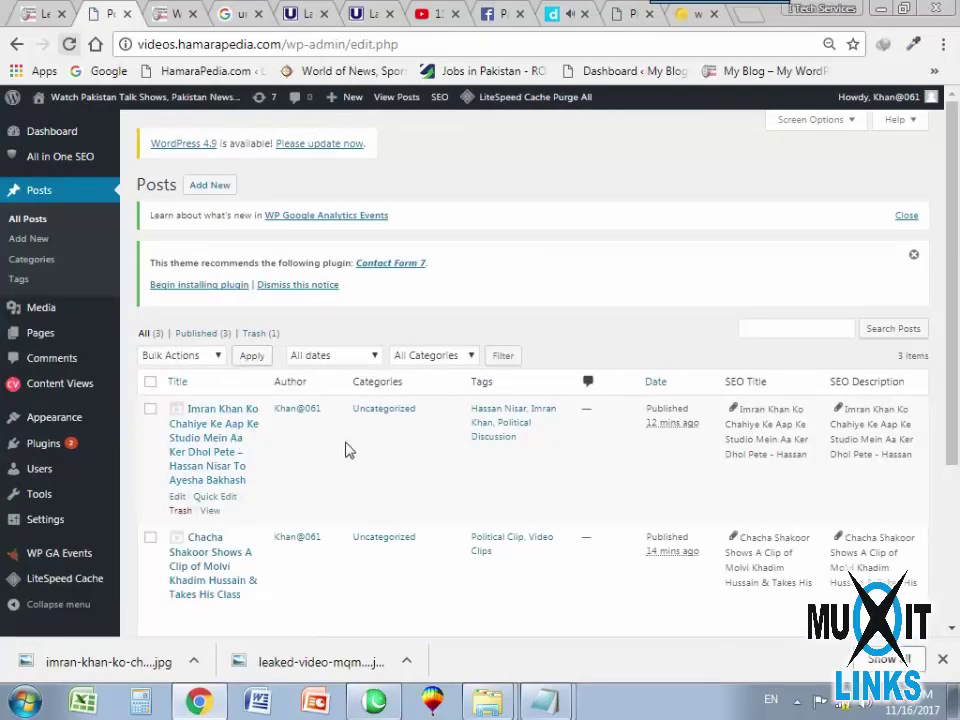
{"action": "scroll", "coordinate": [278, 408], "scroll_direction": "down", "scroll_amount": 1}
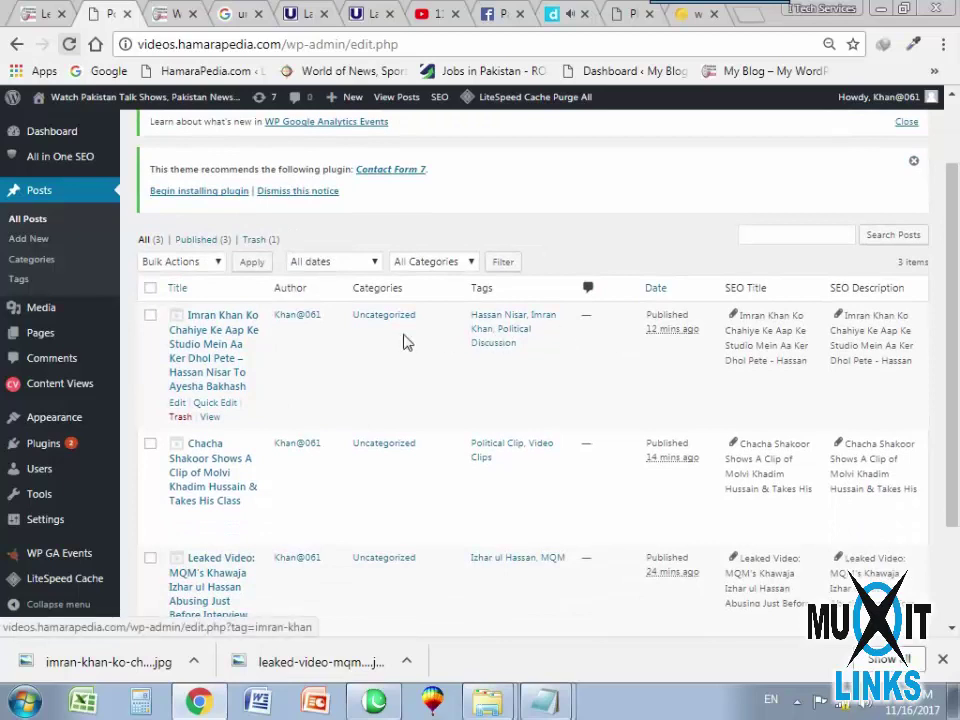
{"action": "left_click", "coordinate": [177, 402]}
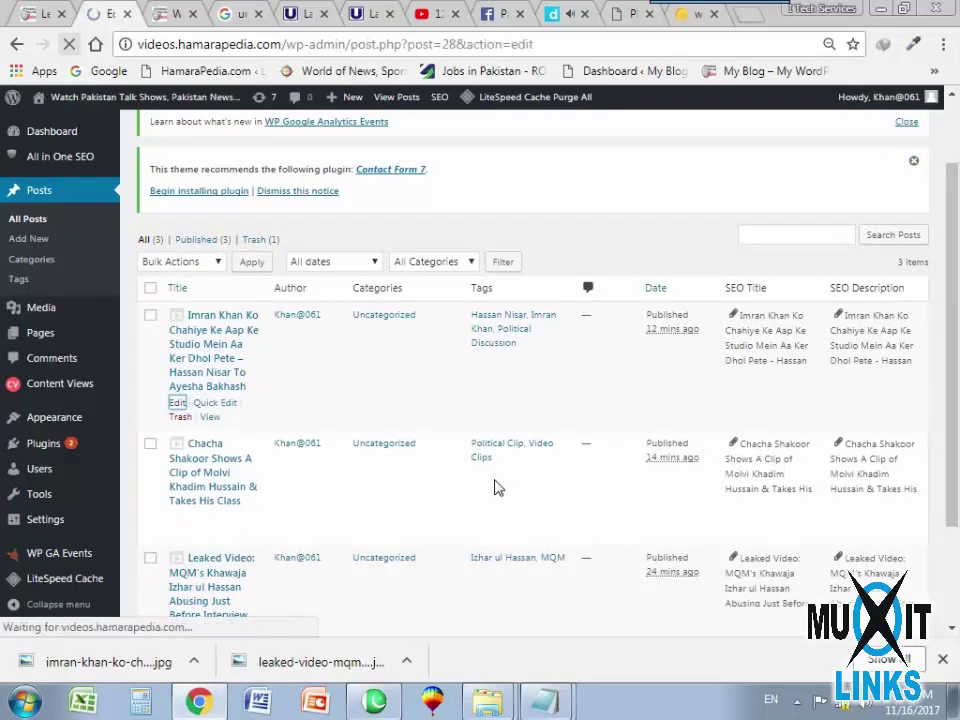
{"action": "scroll", "coordinate": [824, 462], "scroll_direction": "down", "scroll_amount": 5}
{"action": "scroll", "coordinate": [824, 468], "scroll_direction": "down", "scroll_amount": 2}
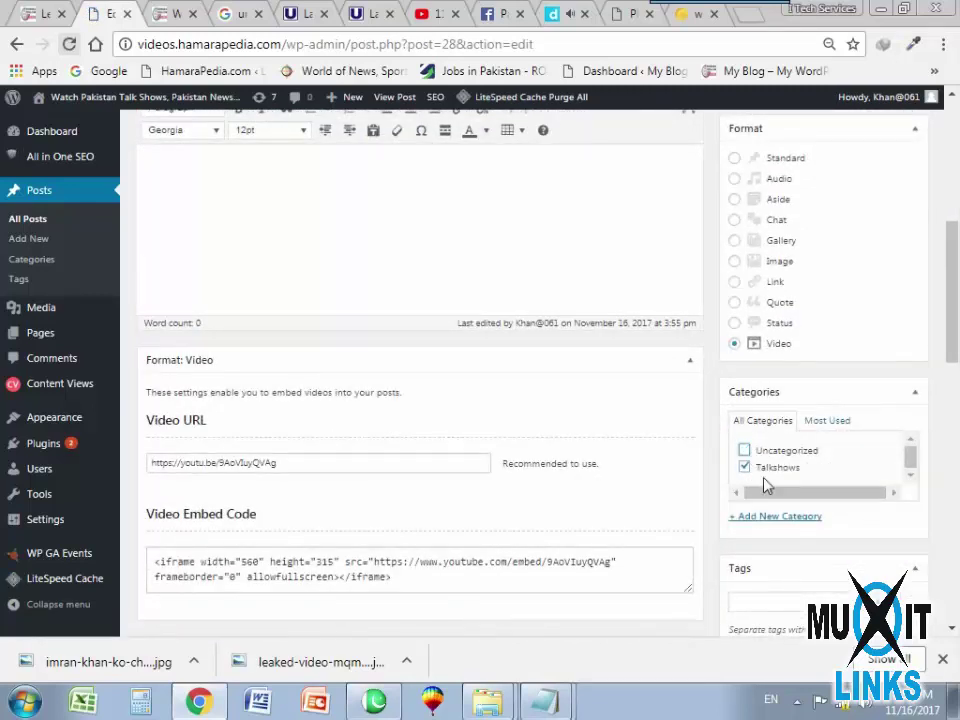
{"action": "scroll", "coordinate": [766, 485], "scroll_direction": "down", "scroll_amount": 2}
{"action": "scroll", "coordinate": [819, 389], "scroll_direction": "up", "scroll_amount": 4}
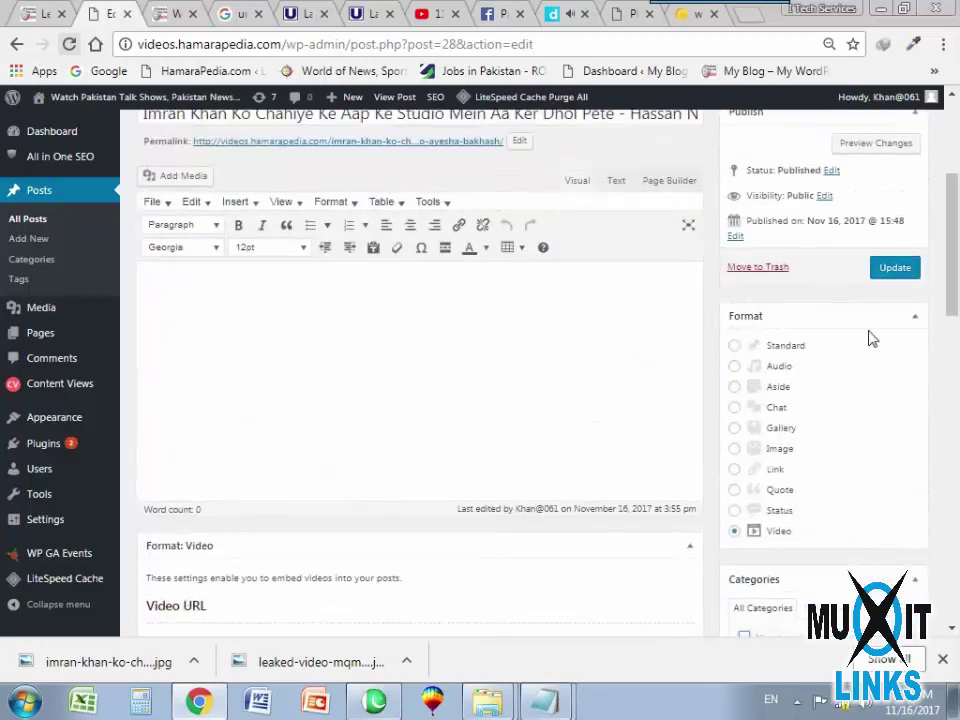
{"action": "left_click", "coordinate": [893, 267]}
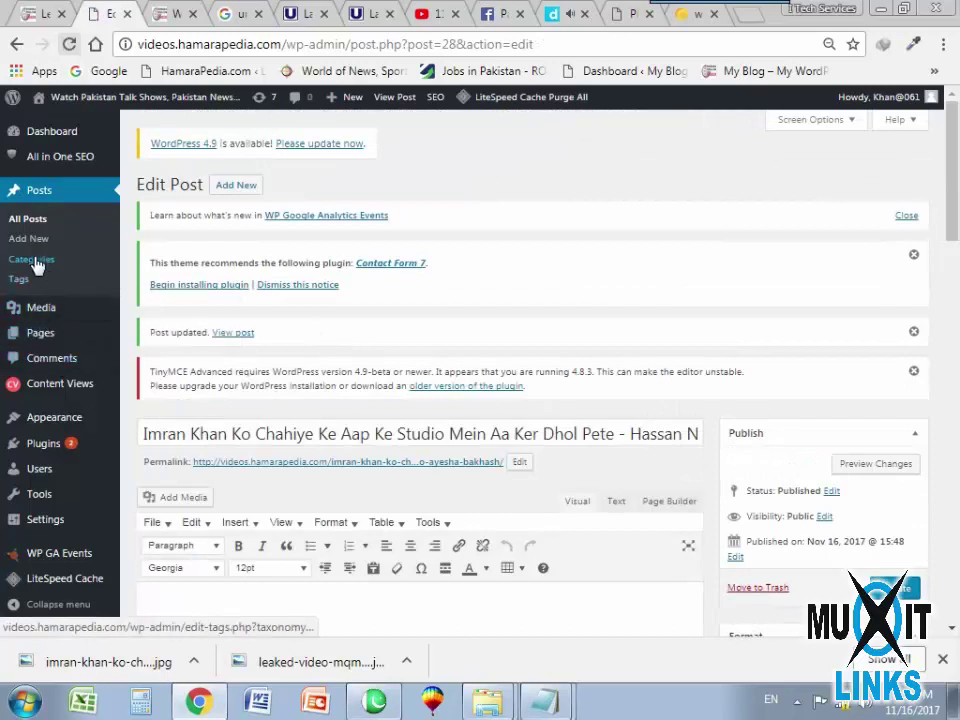
Open the Chacha Shakoor post in a new tab, change its category from Uncategorized to Talkshows and update the post.
{"action": "left_click", "coordinate": [33, 222]}
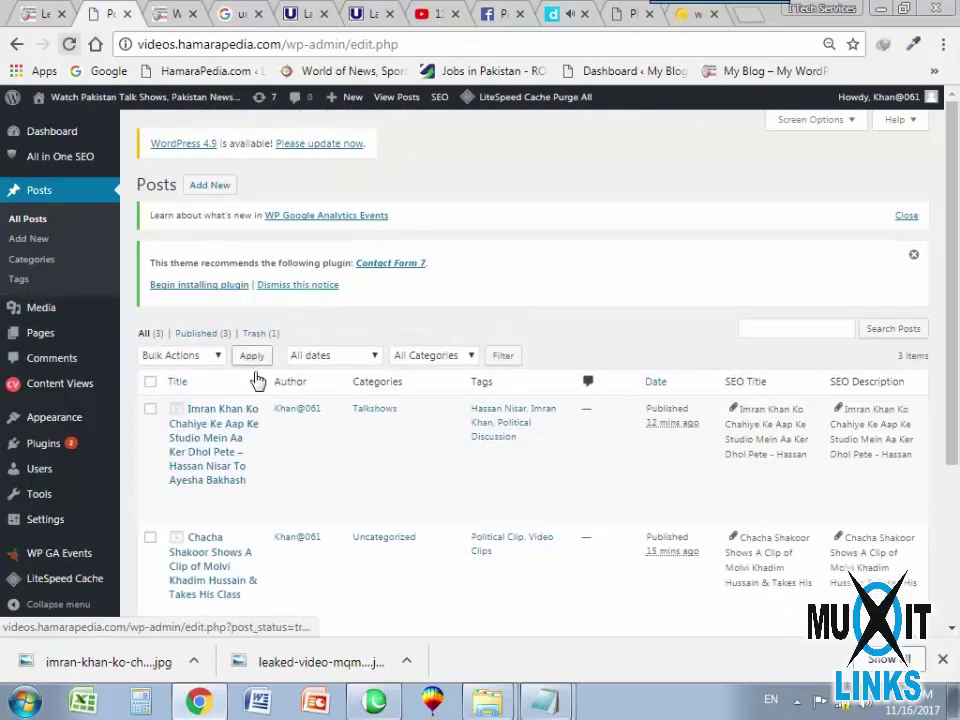
{"action": "scroll", "coordinate": [257, 381], "scroll_direction": "down", "scroll_amount": 3}
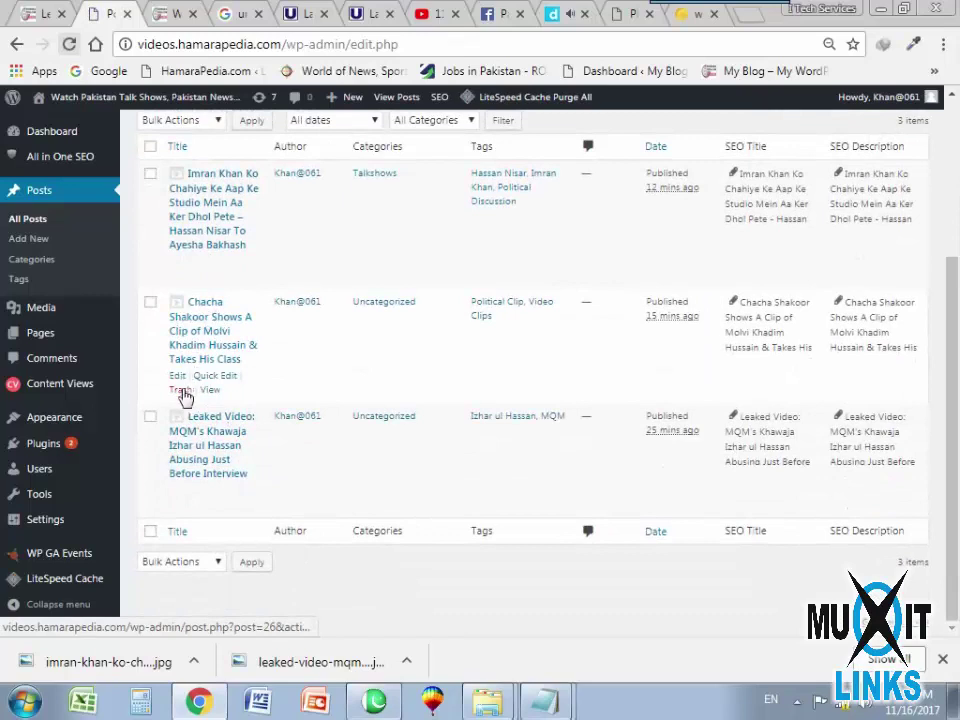
{"action": "right_click", "coordinate": [180, 381]}
{"action": "left_click", "coordinate": [205, 388]}
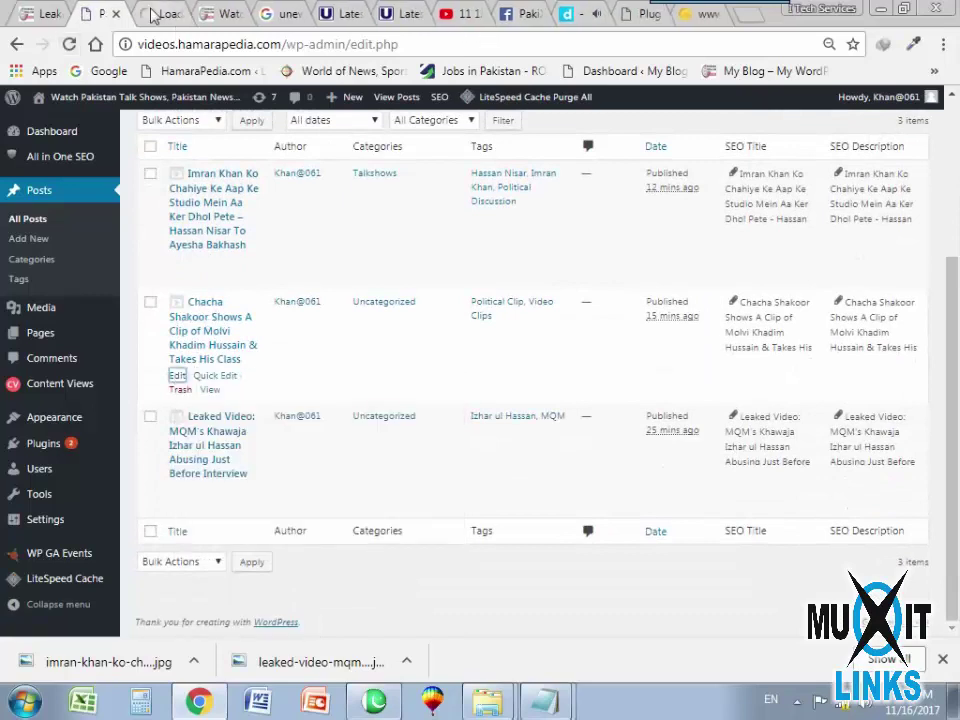
{"action": "key", "text": "ctrl+Tab"}
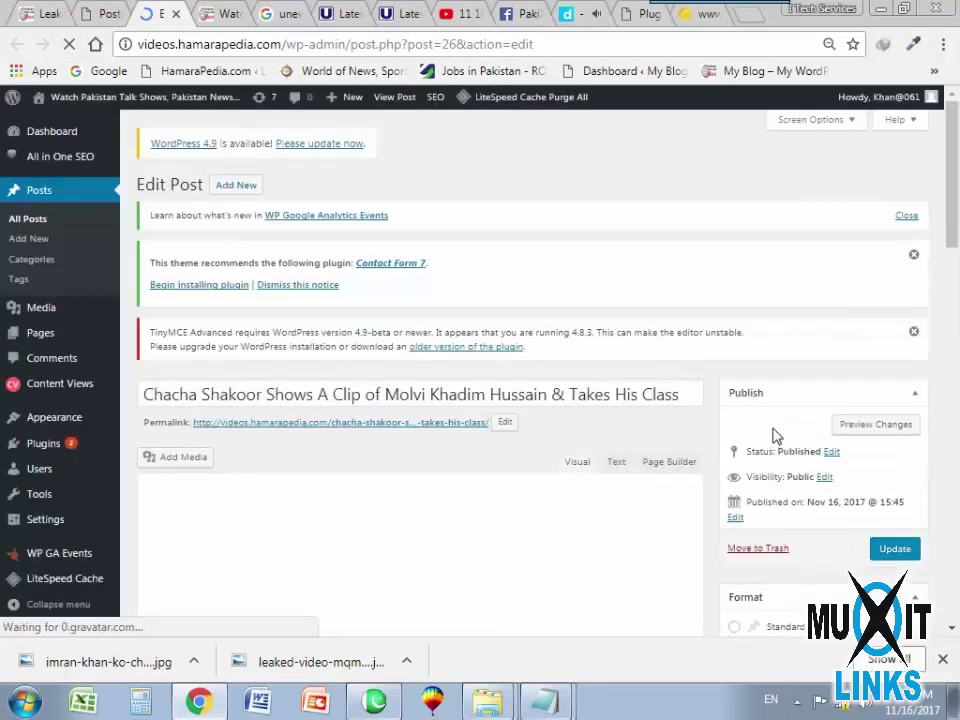
{"action": "scroll", "coordinate": [800, 450], "scroll_direction": "down", "scroll_amount": 4}
{"action": "scroll", "coordinate": [838, 461], "scroll_direction": "down", "scroll_amount": 2}
{"action": "left_click", "coordinate": [745, 357]}
{"action": "scroll", "coordinate": [857, 435], "scroll_direction": "up", "scroll_amount": 10}
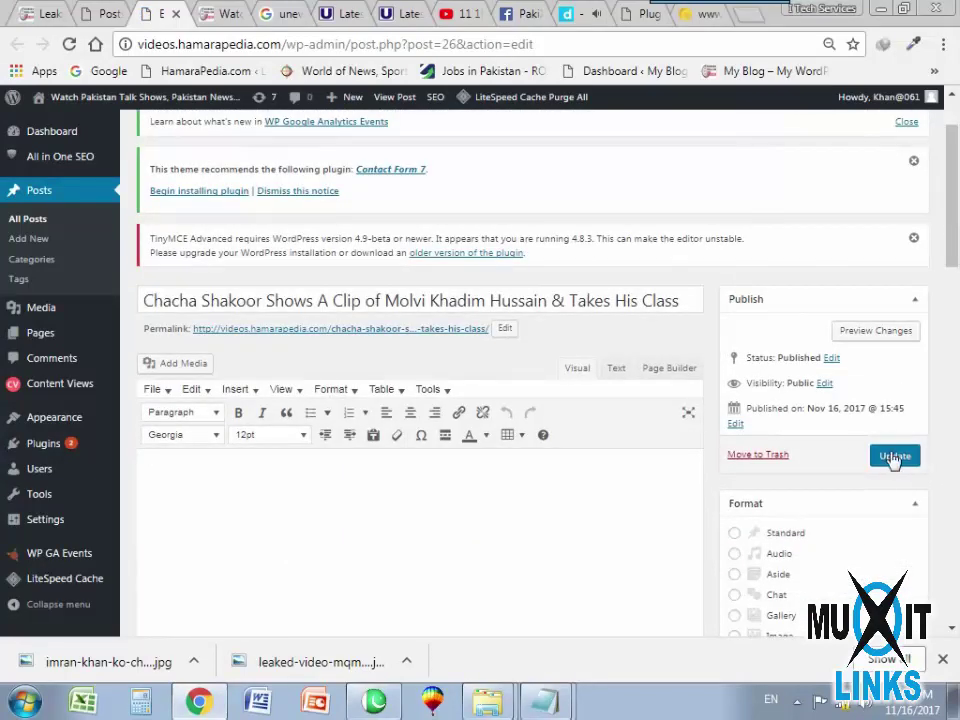
{"action": "left_click", "coordinate": [893, 457]}
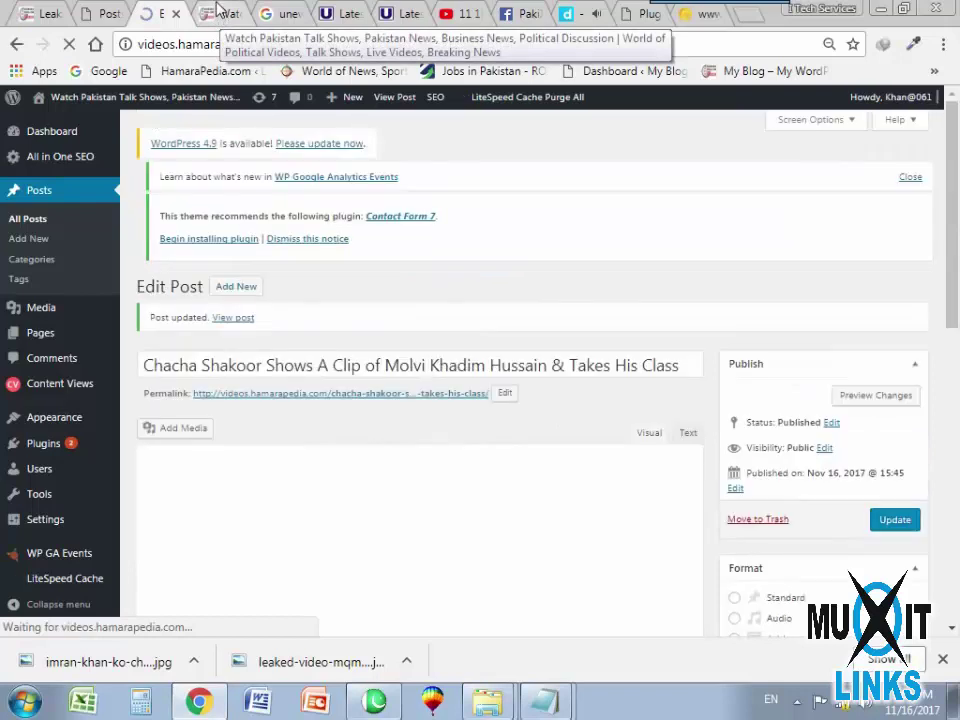
Open the Leaked Video post in a new tab, change its category from Uncategorized to Talkshows and update the post.
{"action": "left_click", "coordinate": [101, 17]}
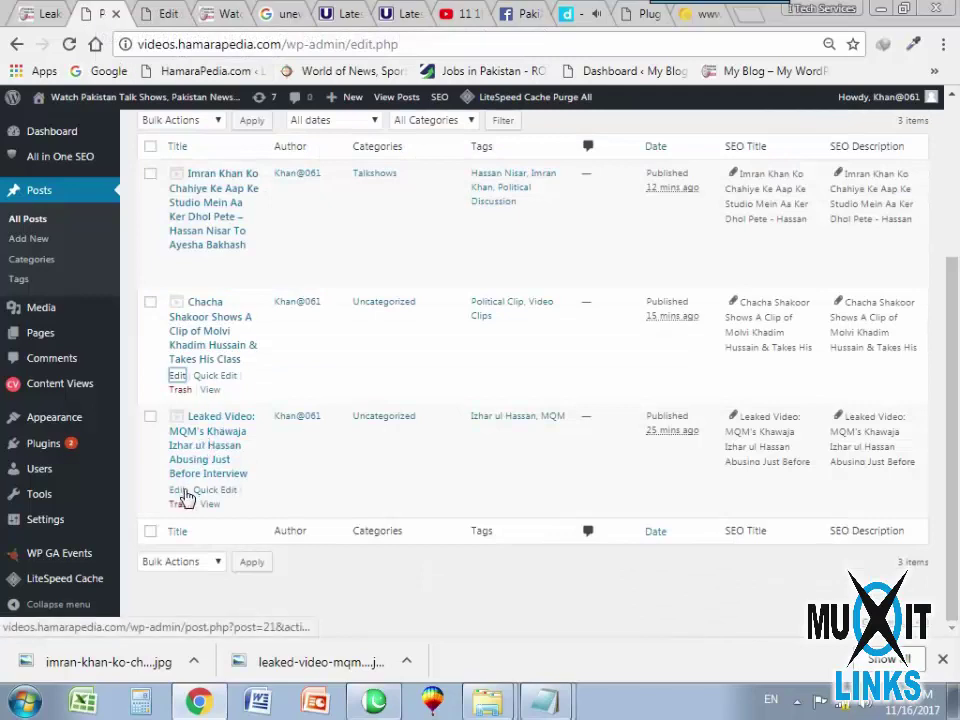
{"action": "right_click", "coordinate": [181, 497]}
{"action": "left_click", "coordinate": [205, 506]}
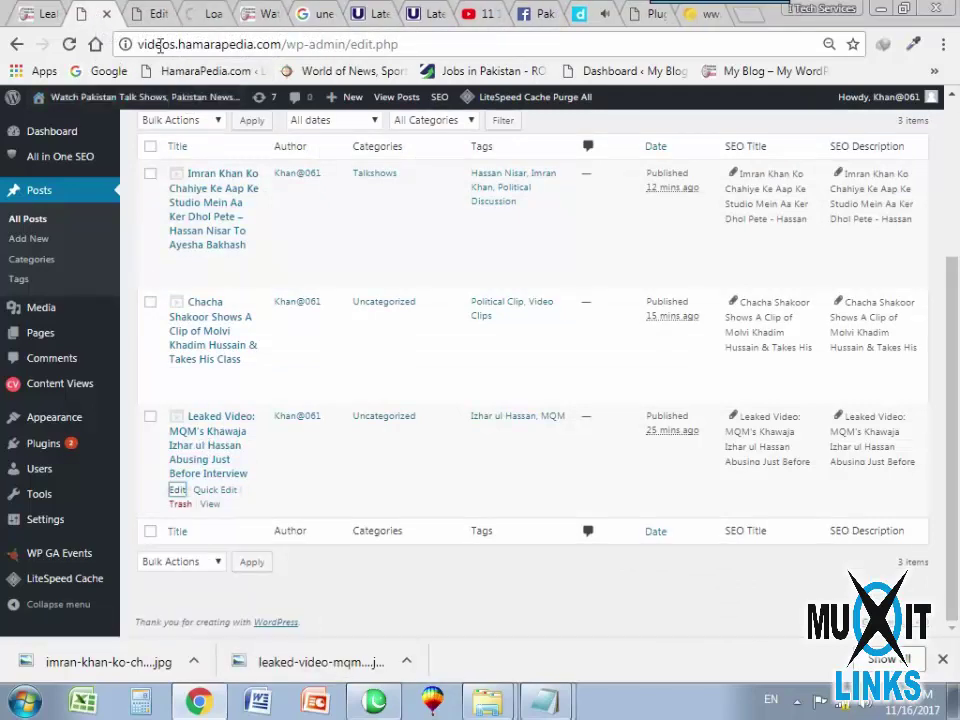
{"action": "left_click", "coordinate": [207, 16]}
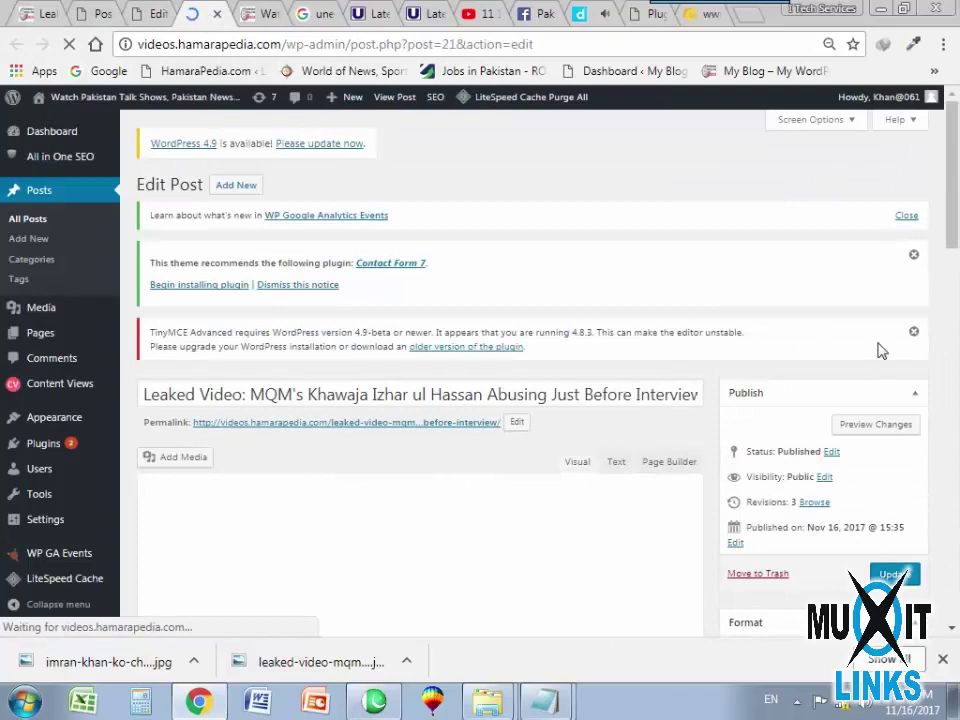
{"action": "left_click_drag", "start_coordinate": [948, 174], "coordinate": [954, 360]}
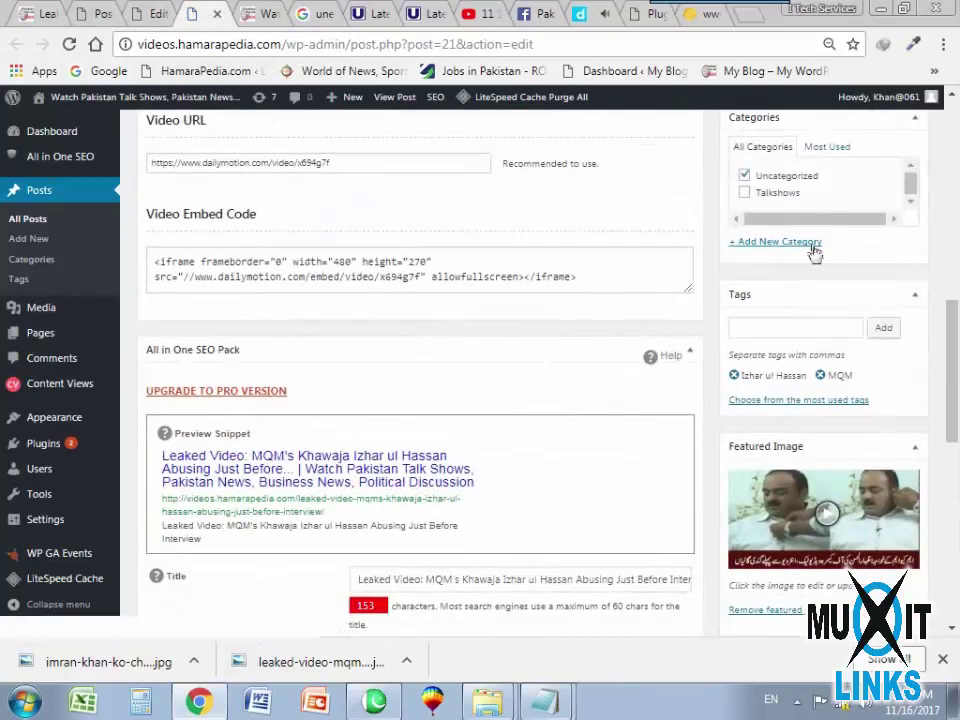
{"action": "scroll", "coordinate": [932, 407], "scroll_direction": "up", "scroll_amount": 5}
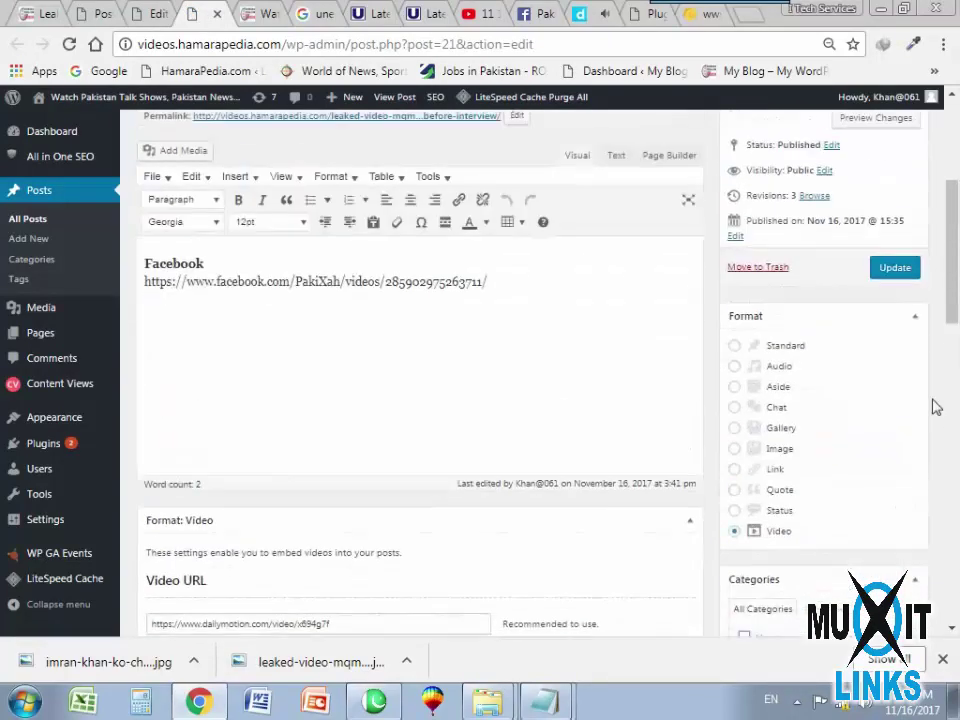
{"action": "left_click", "coordinate": [912, 274]}
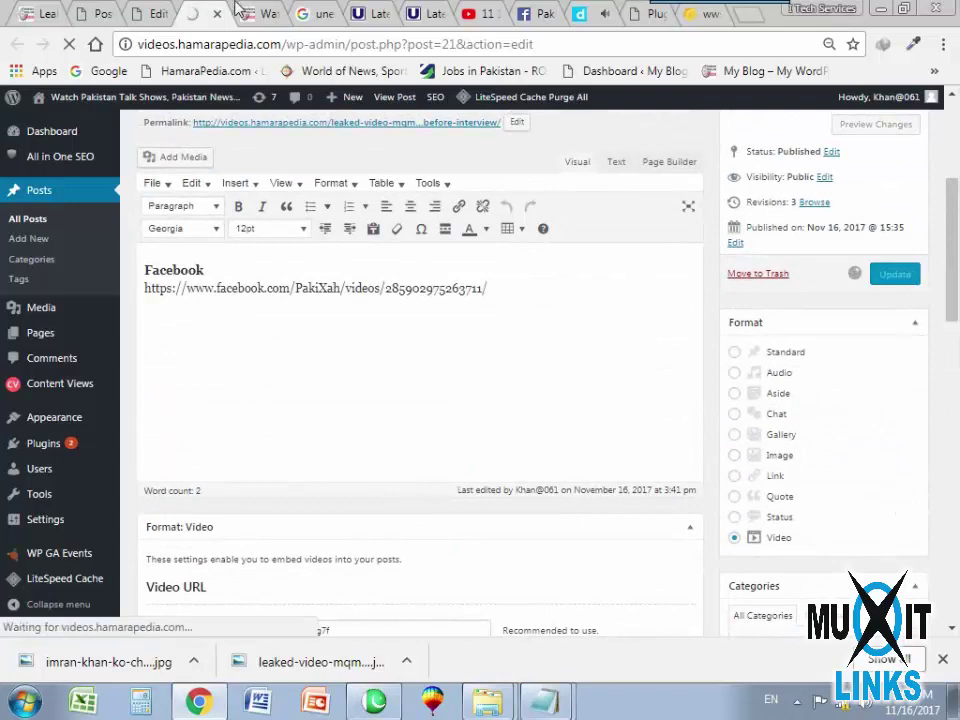
Check that both posts were updated, close their editing tabs and return to the posts list.
{"action": "left_click", "coordinate": [98, 12]}
{"action": "left_click", "coordinate": [206, 14]}
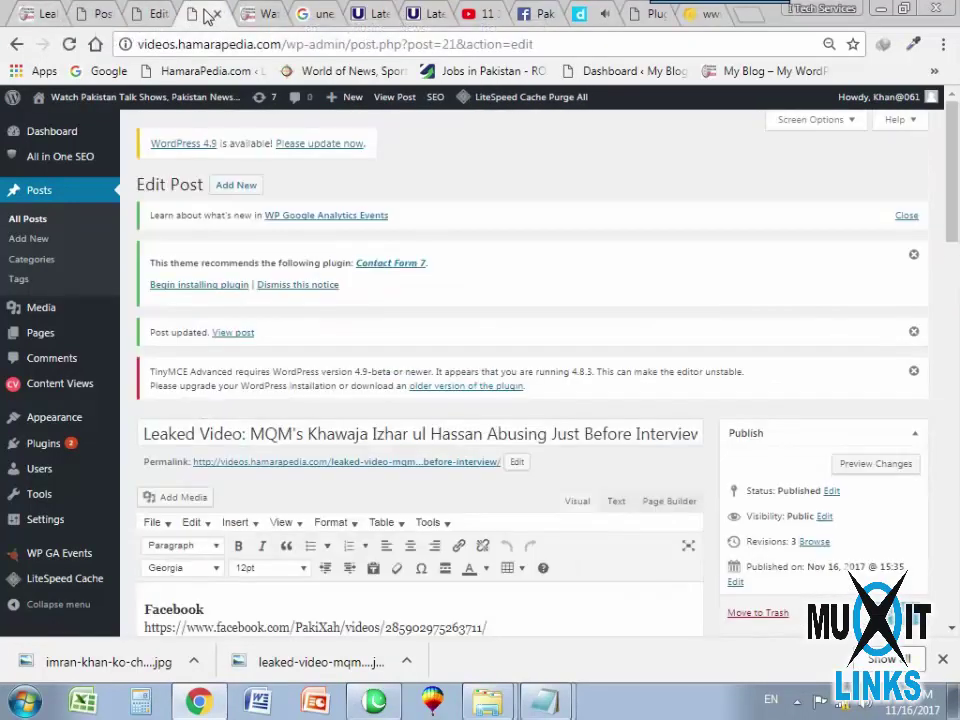
{"action": "left_click", "coordinate": [162, 14]}
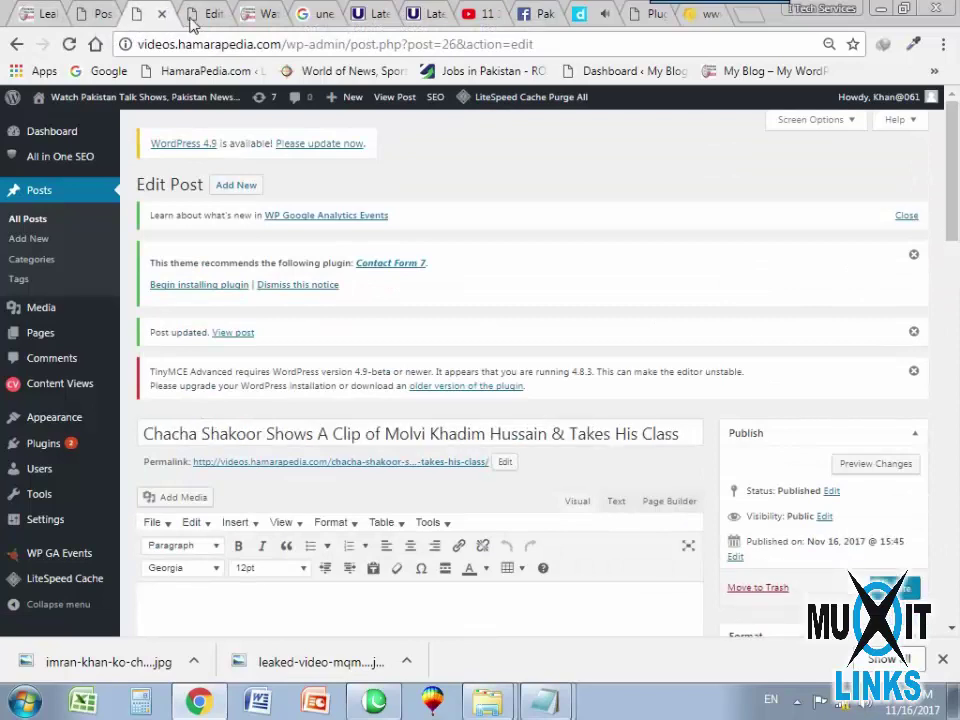
{"action": "left_click", "coordinate": [163, 15]}
{"action": "left_click", "coordinate": [163, 15]}
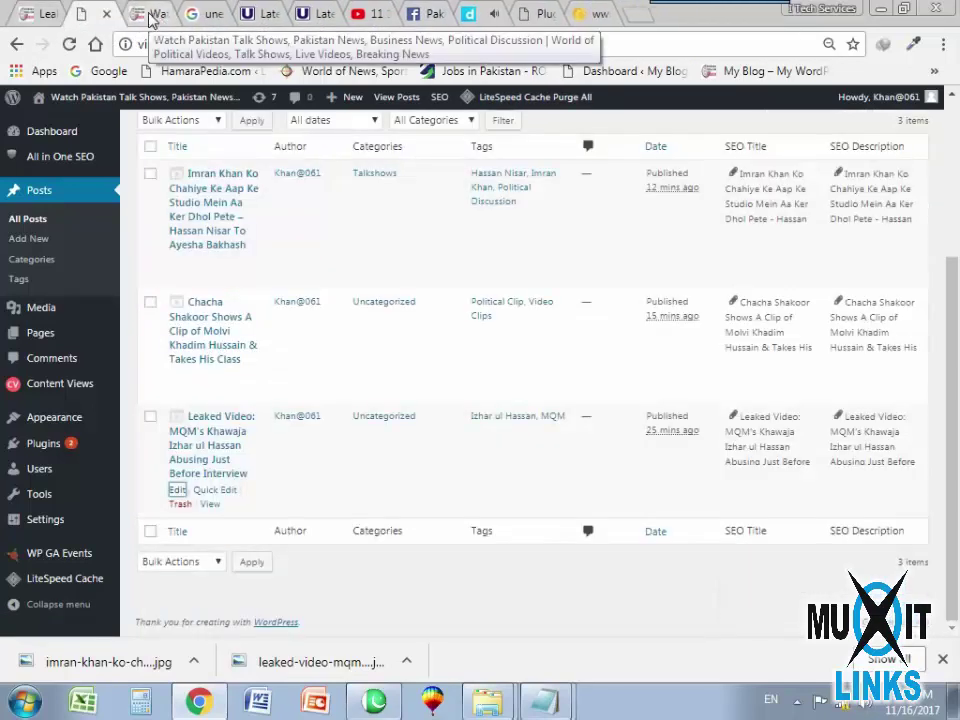
{"action": "left_click", "coordinate": [148, 15]}
{"action": "left_click", "coordinate": [97, 14]}
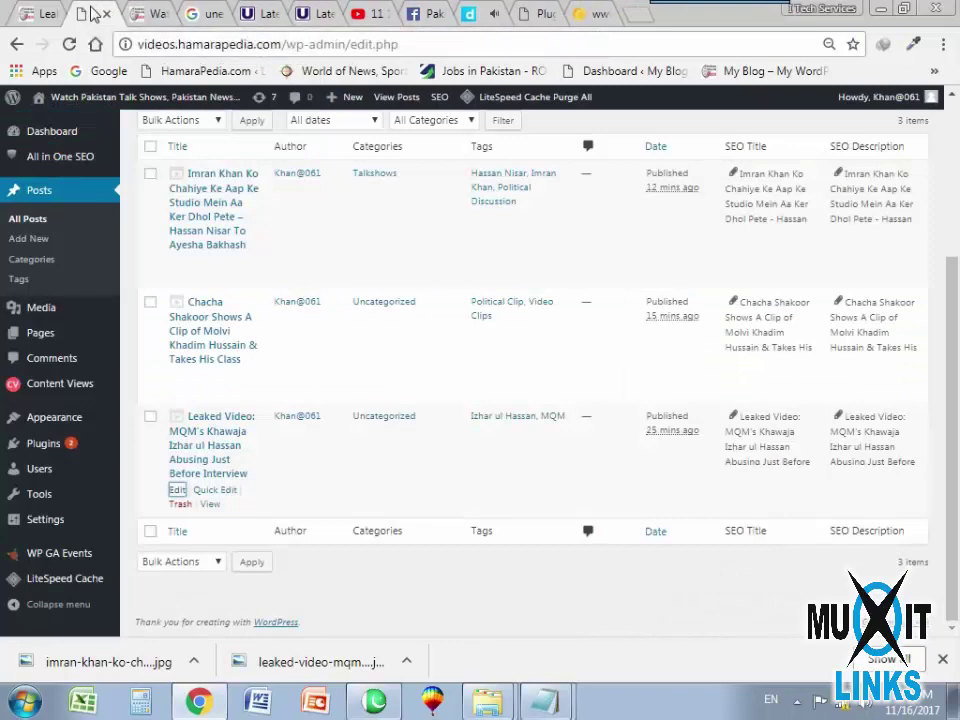
{"action": "left_click", "coordinate": [44, 12]}
{"action": "left_click", "coordinate": [78, 14]}
Open the Top Rated Videos view for editing and show its preview.
{"action": "mouse_move", "coordinate": [60, 384]}
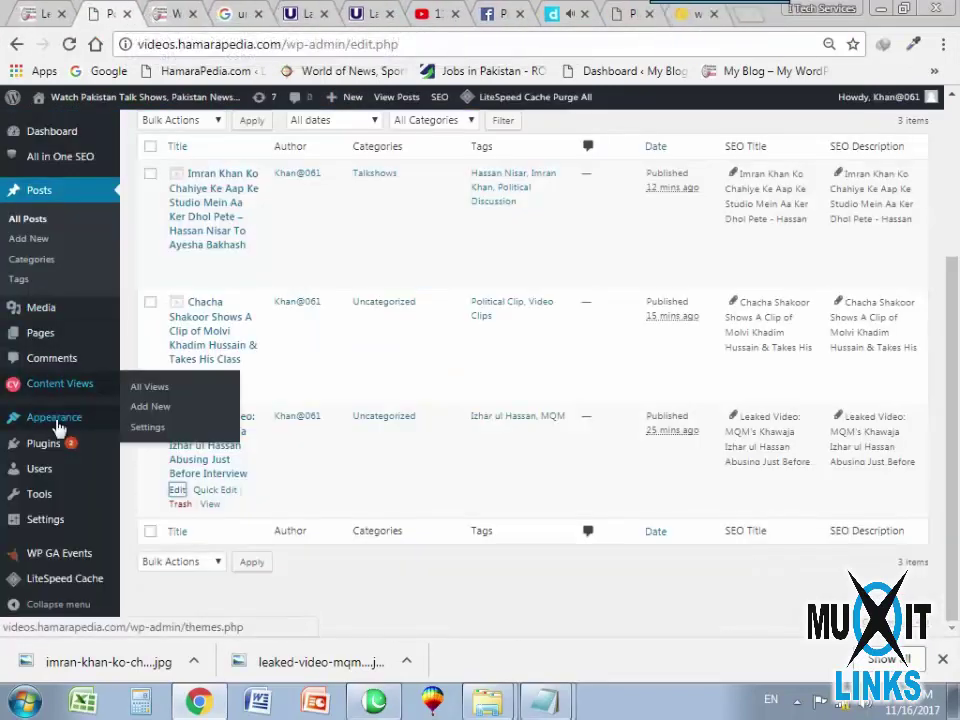
{"action": "left_click", "coordinate": [158, 388]}
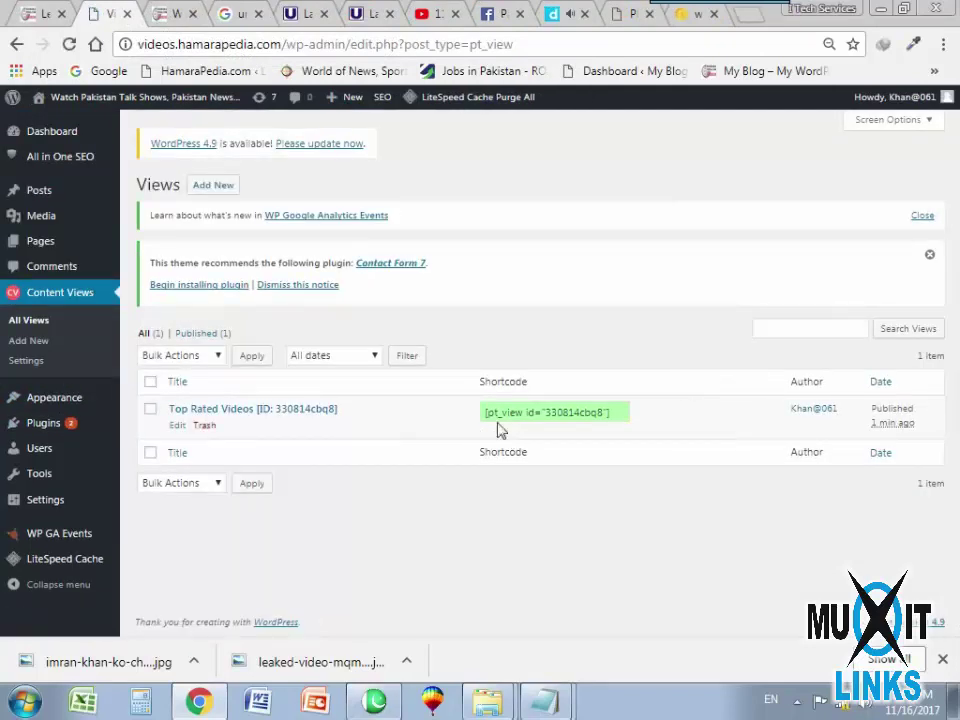
{"action": "left_click", "coordinate": [177, 425]}
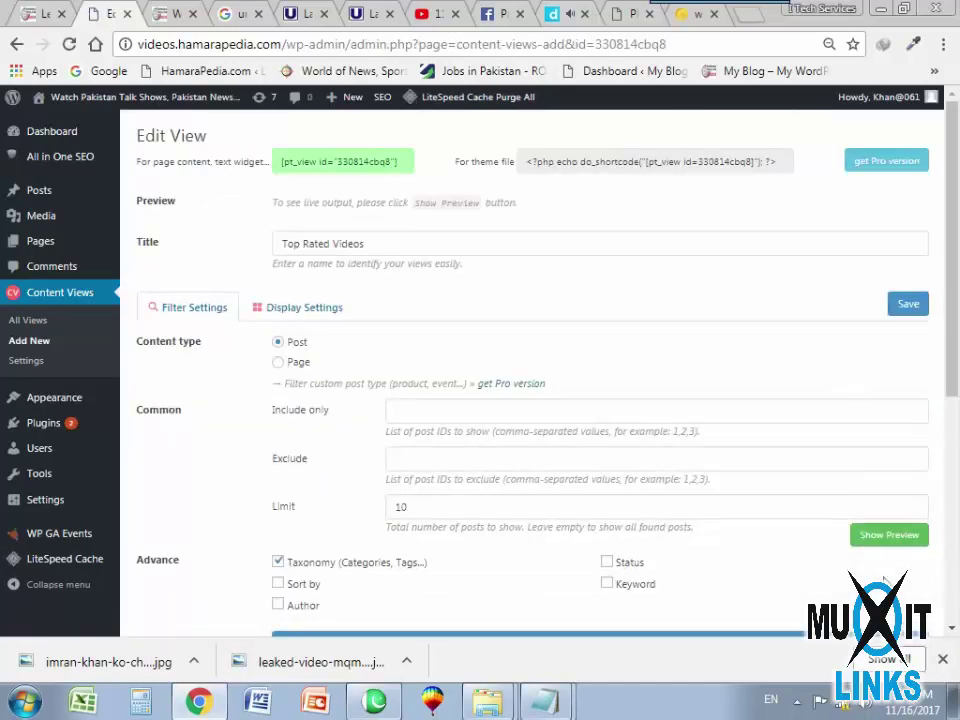
{"action": "left_click", "coordinate": [880, 548]}
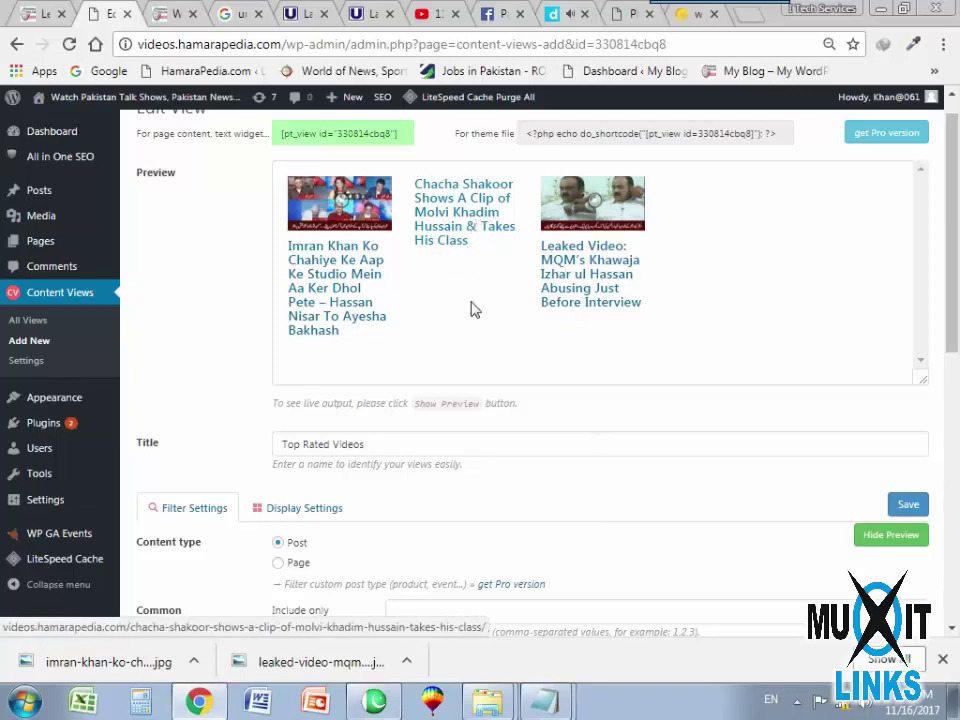
{"action": "scroll", "coordinate": [285, 405], "scroll_direction": "up", "scroll_amount": 1}
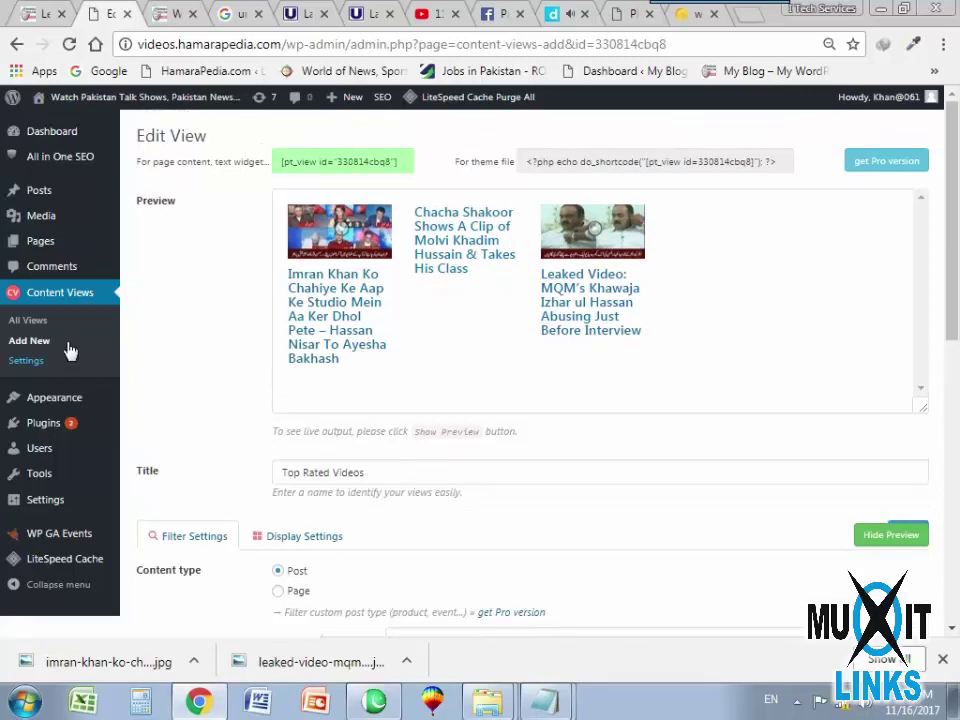
Open the Chacha Shakoor post for editing from the list of all posts.
{"action": "mouse_move", "coordinate": [42, 198]}
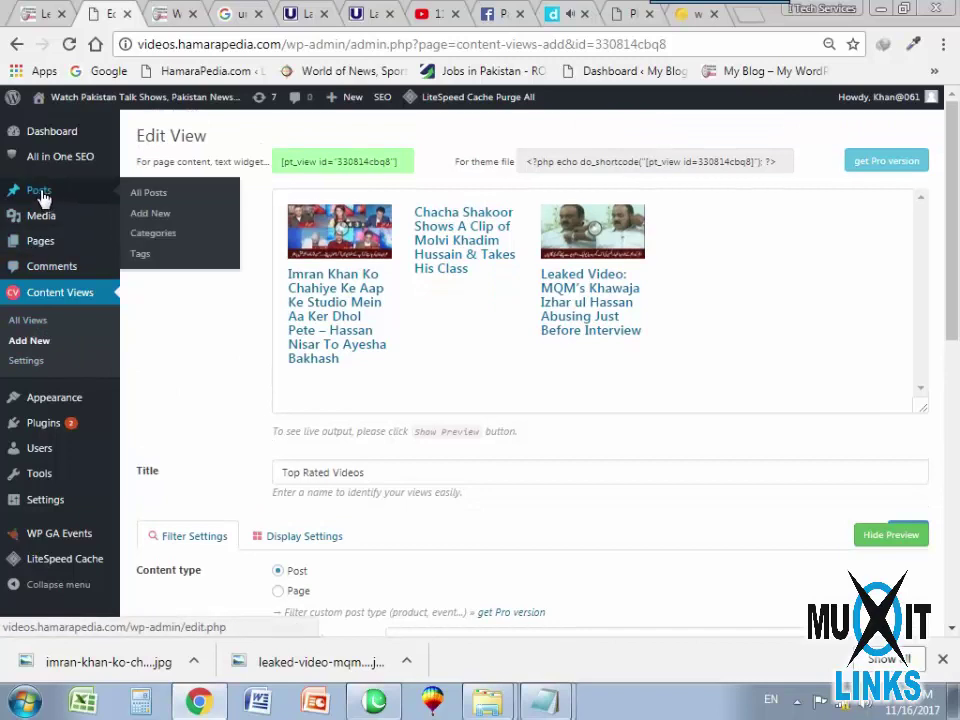
{"action": "left_click", "coordinate": [156, 196]}
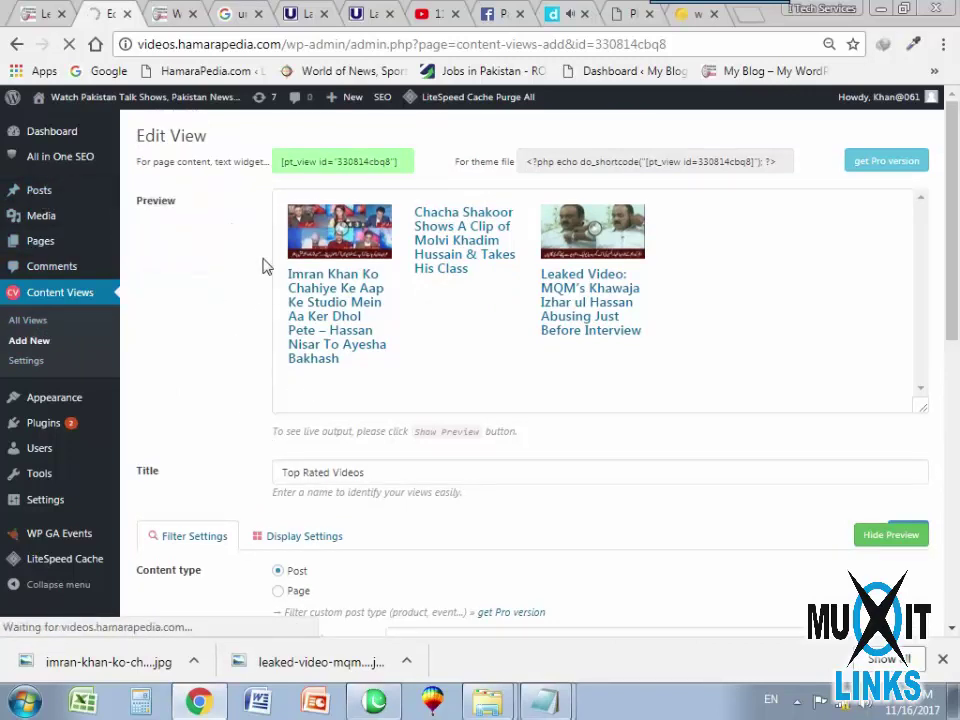
{"action": "scroll", "coordinate": [236, 540], "scroll_direction": "down", "scroll_amount": 2}
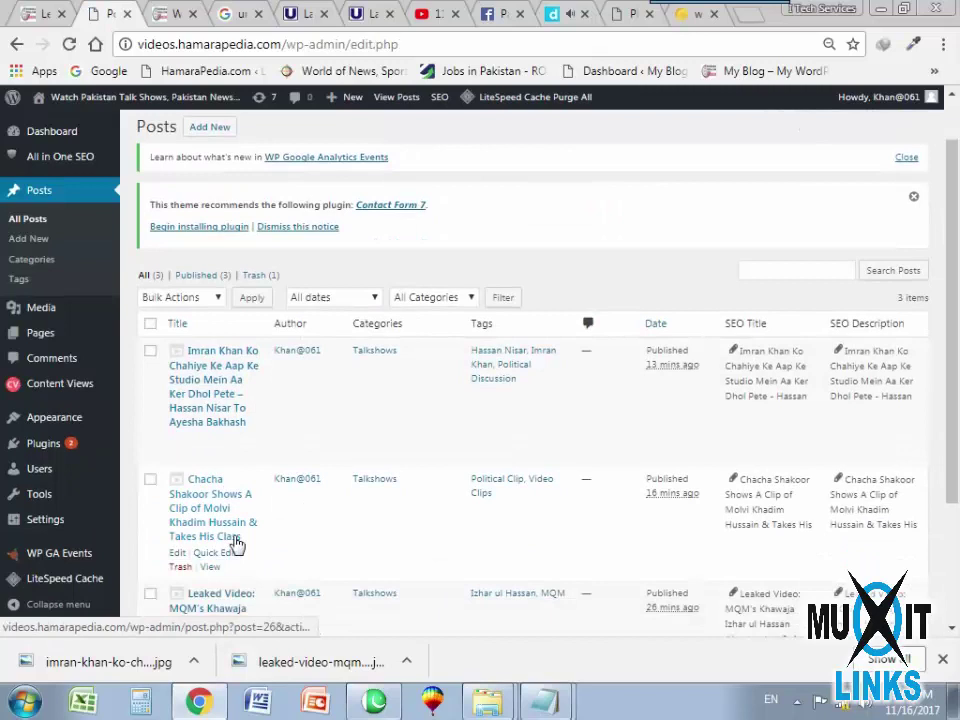
{"action": "left_click", "coordinate": [182, 521]}
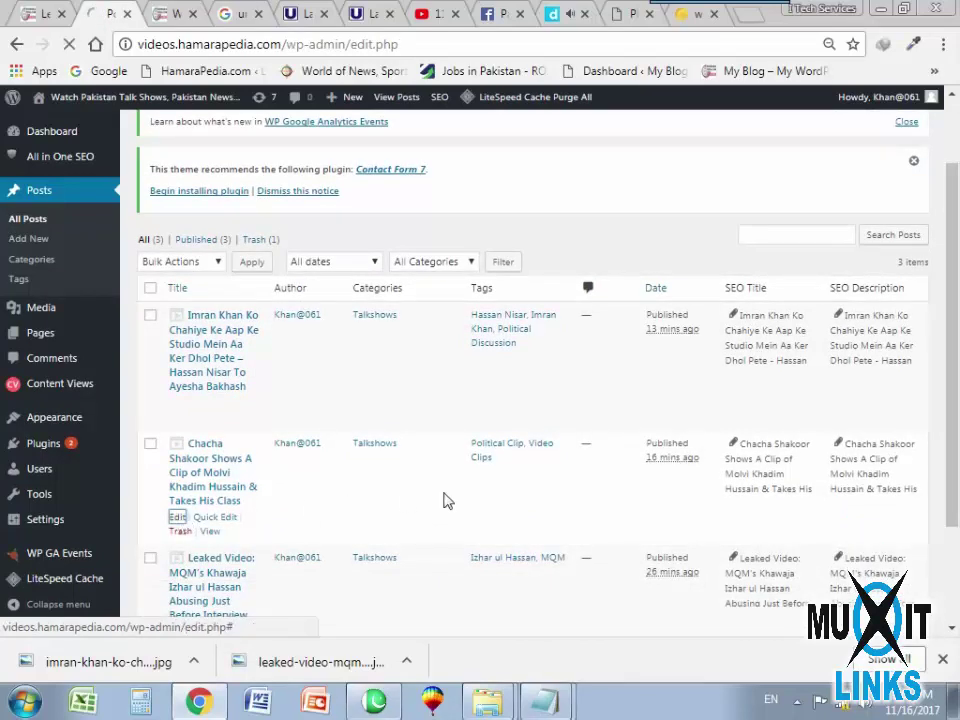
Save the Chacha Shakoor thumbnail from the Top Rated Posts on unewstv.com to the Desktop.
{"action": "left_click", "coordinate": [369, 20]}
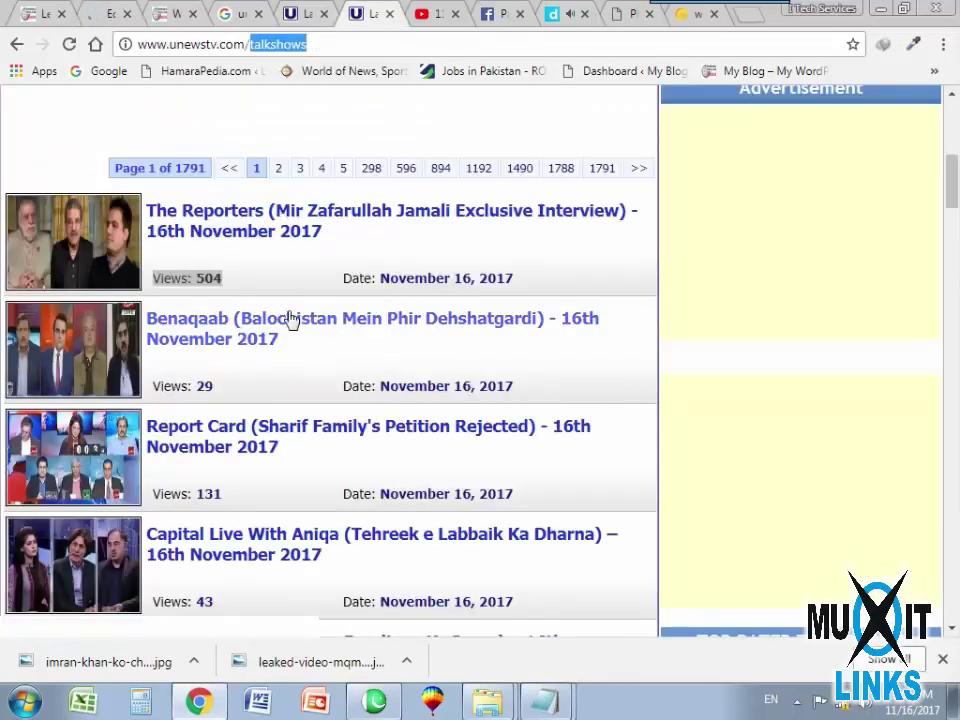
{"action": "scroll", "coordinate": [291, 318], "scroll_direction": "up", "scroll_amount": 5}
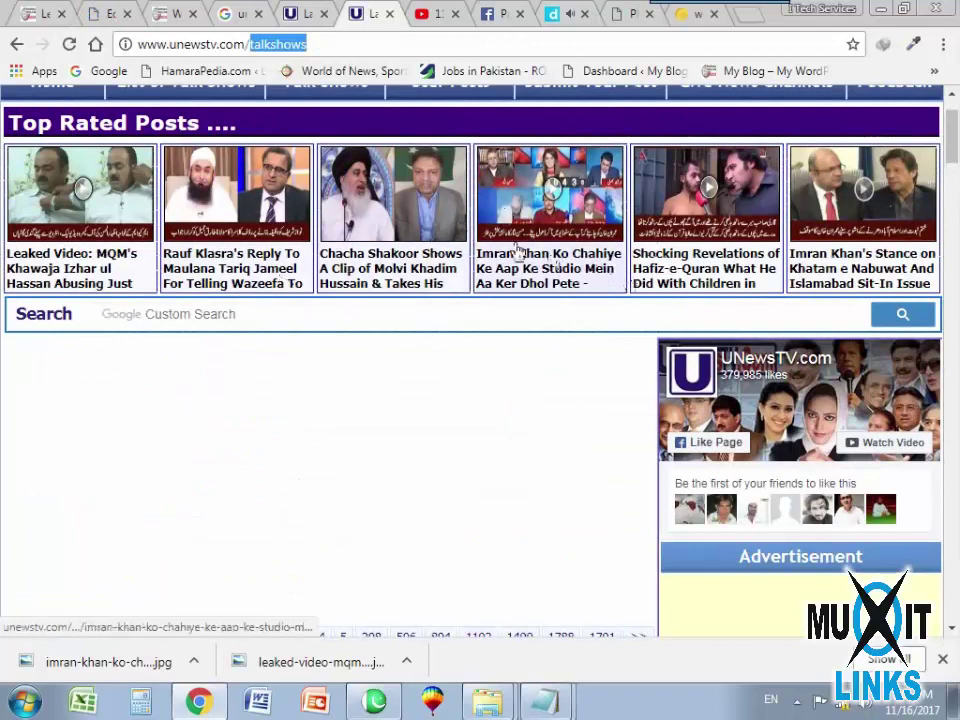
{"action": "right_click", "coordinate": [367, 187]}
{"action": "left_click", "coordinate": [436, 352]}
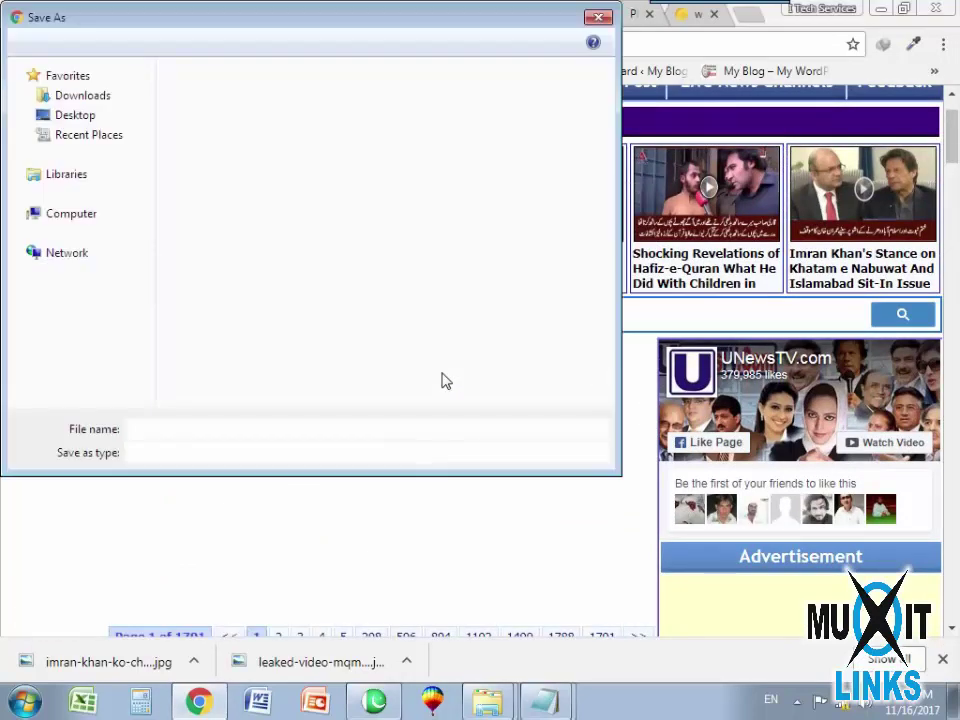
{"action": "left_click", "coordinate": [431, 420]}
Upload the saved Chacha Shakoor image from the Desktop for use as the post's featured image.
{"action": "left_click", "coordinate": [104, 15]}
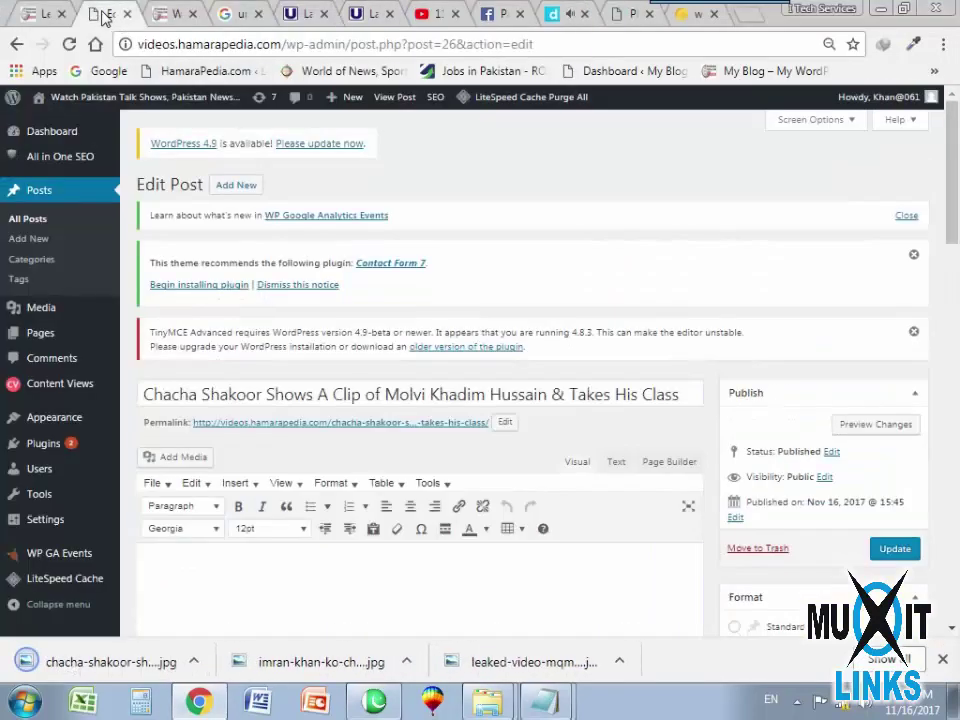
{"action": "scroll", "coordinate": [566, 570], "scroll_direction": "down", "scroll_amount": 10}
{"action": "scroll", "coordinate": [949, 429], "scroll_direction": "up", "scroll_amount": 3}
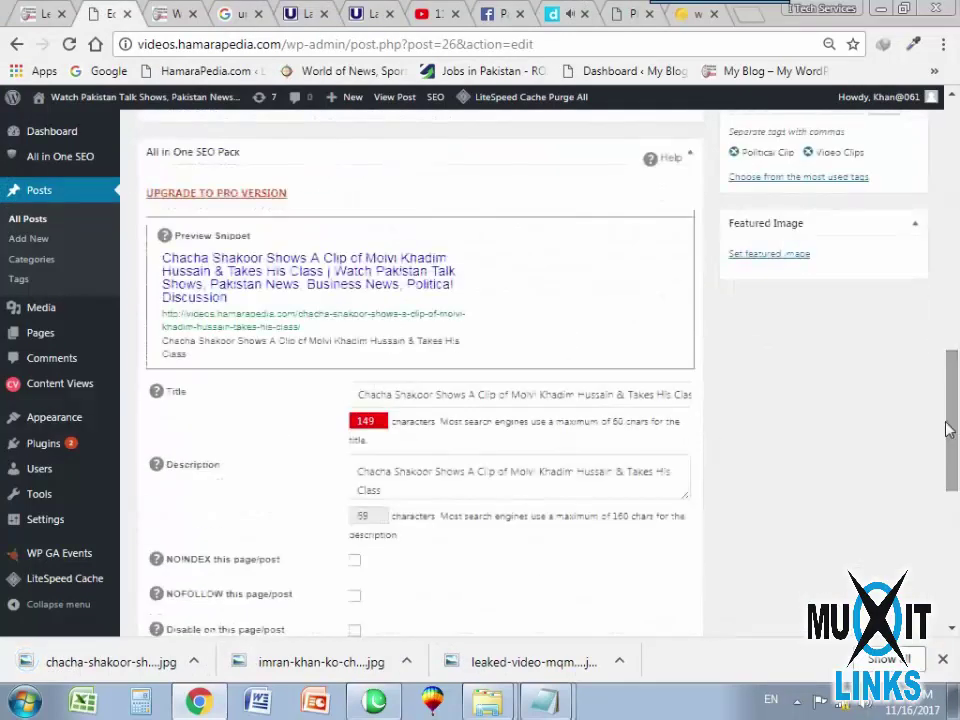
{"action": "left_click", "coordinate": [761, 257]}
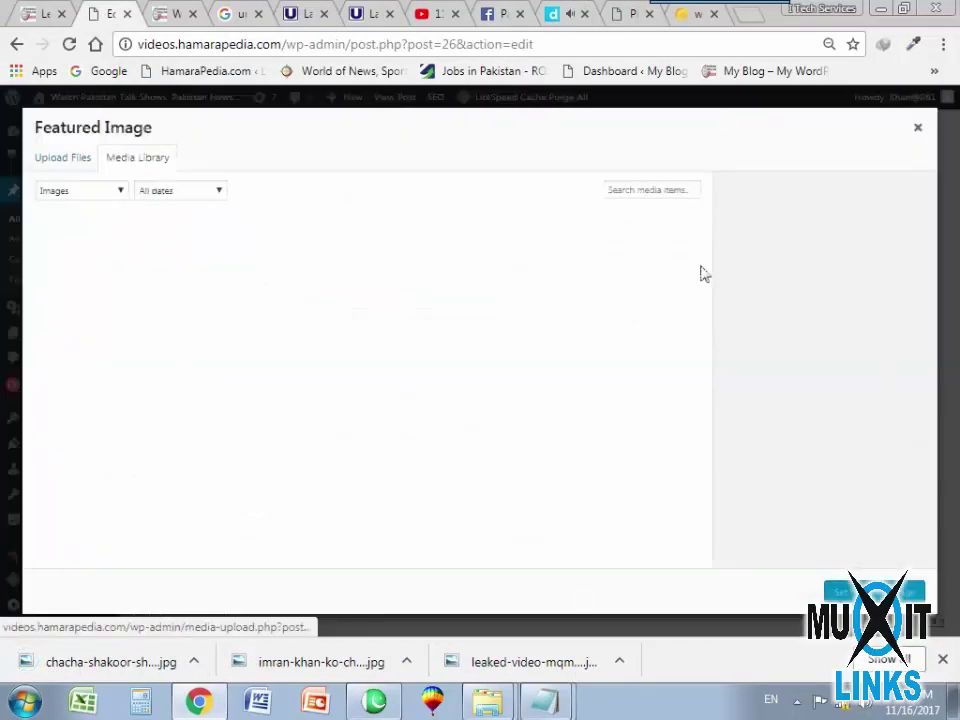
{"action": "left_click", "coordinate": [64, 160]}
{"action": "left_click", "coordinate": [500, 372]}
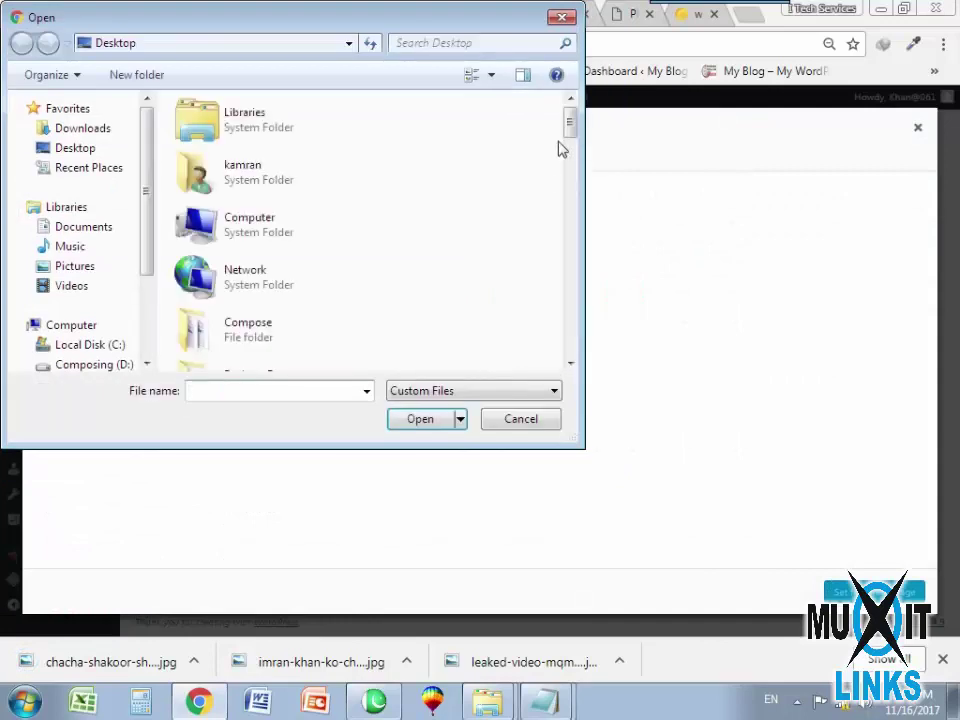
{"action": "left_click_drag", "start_coordinate": [570, 129], "coordinate": [571, 222]}
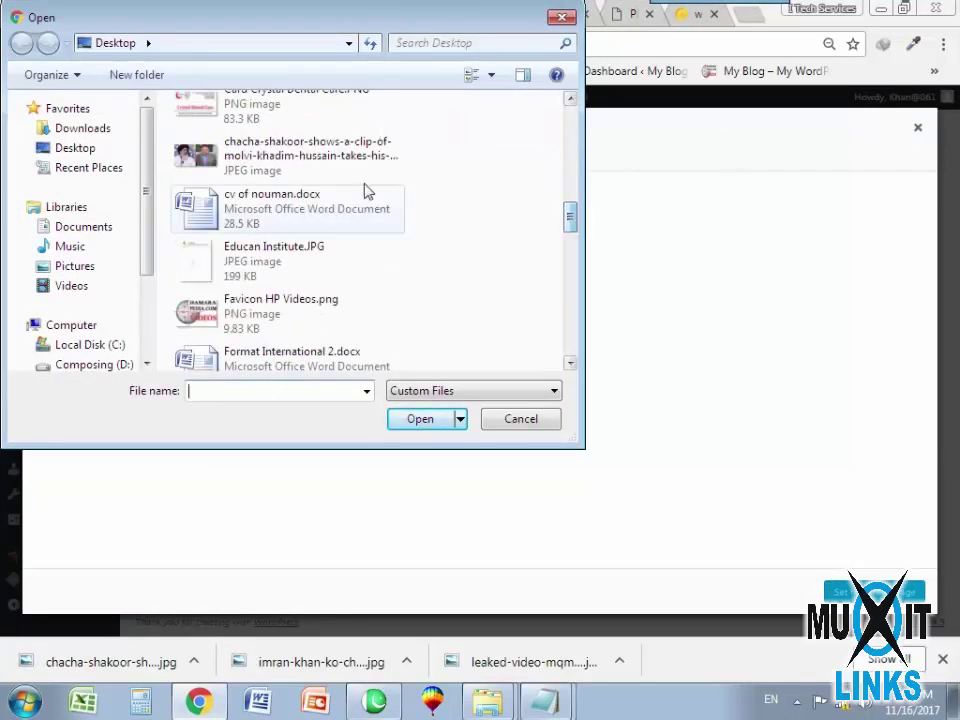
{"action": "left_click", "coordinate": [330, 160]}
{"action": "left_click", "coordinate": [425, 419]}
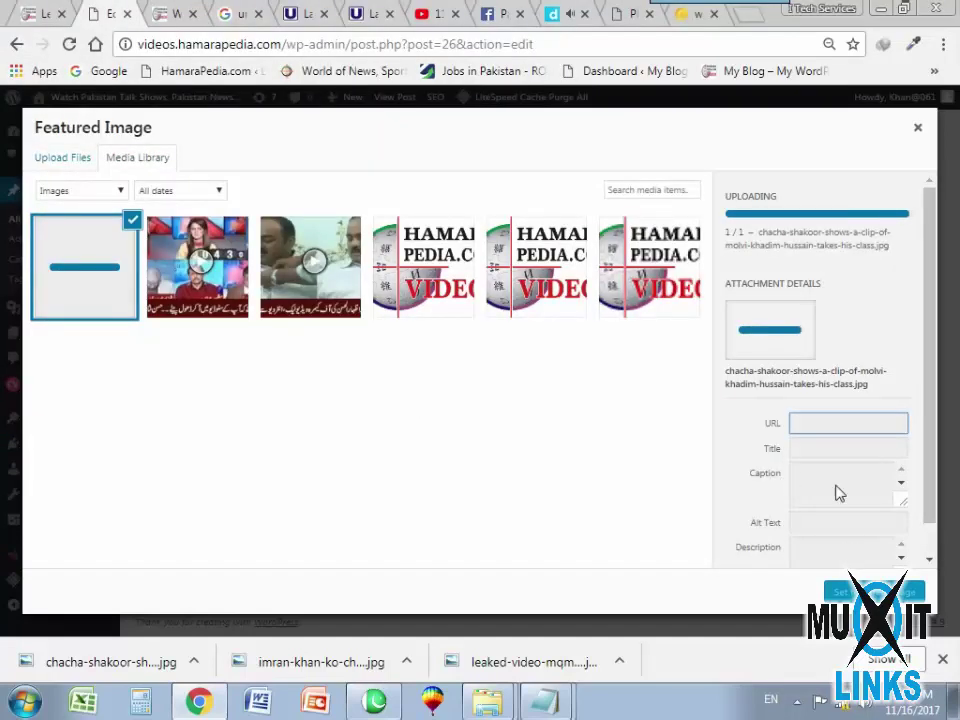
Copy the uploaded Chacha Shakoor image's title into its alt text.
{"action": "triple_click", "coordinate": [823, 420]}
{"action": "key", "text": "ctrl+c"}
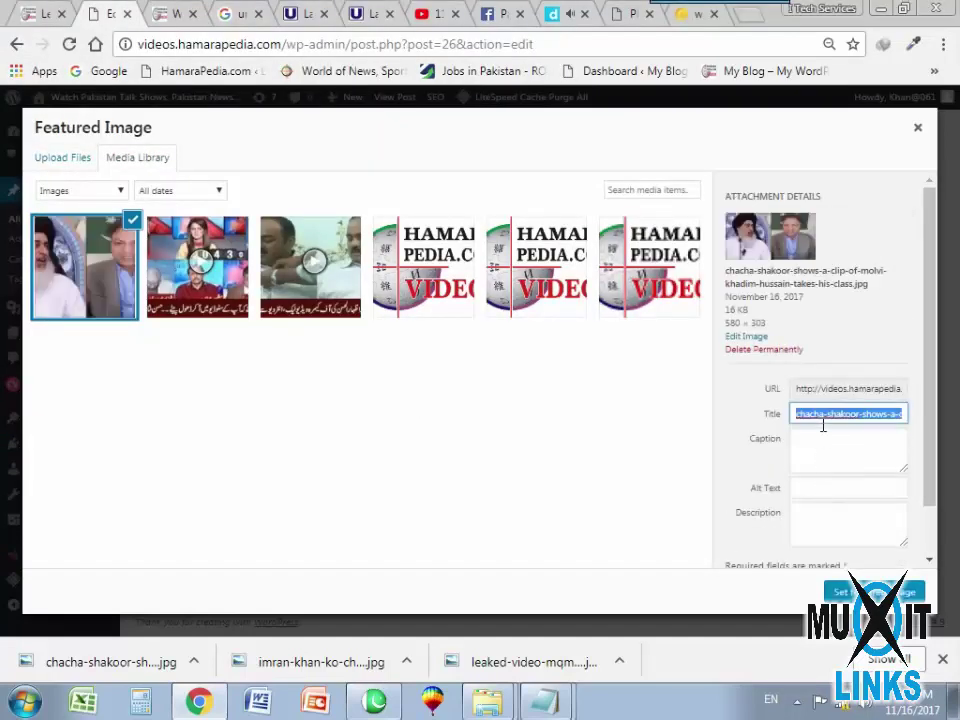
{"action": "left_click", "coordinate": [827, 495]}
{"action": "key", "text": "ctrl+v"}
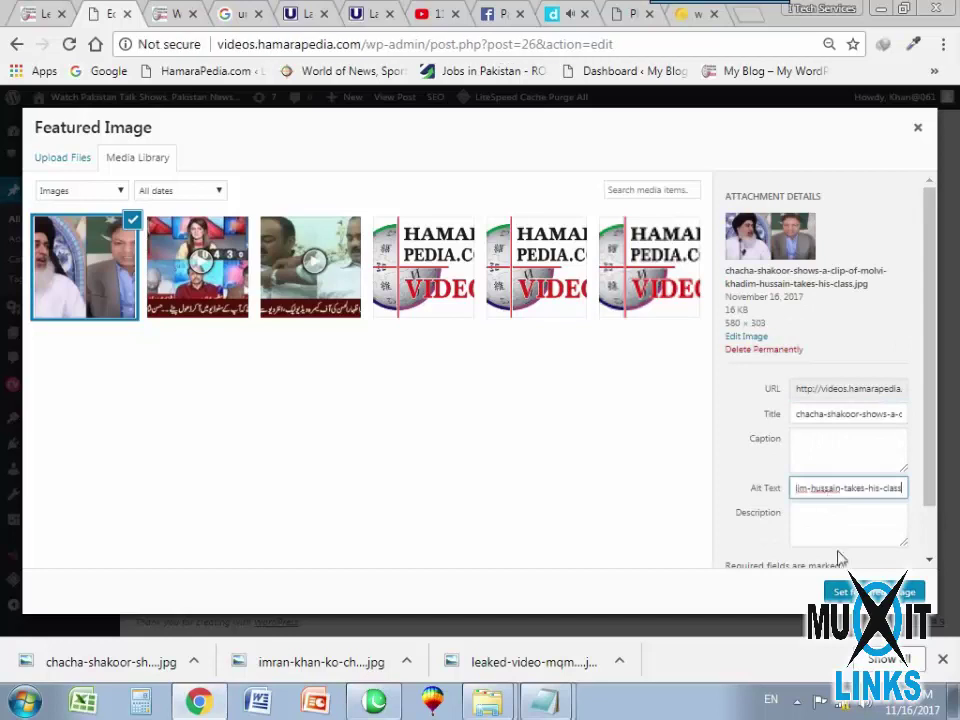
Set the uploaded image as the Chacha Shakoor post's featured image and update the post.
{"action": "left_click", "coordinate": [873, 591]}
{"action": "scroll", "coordinate": [816, 377], "scroll_direction": "up", "scroll_amount": 10}
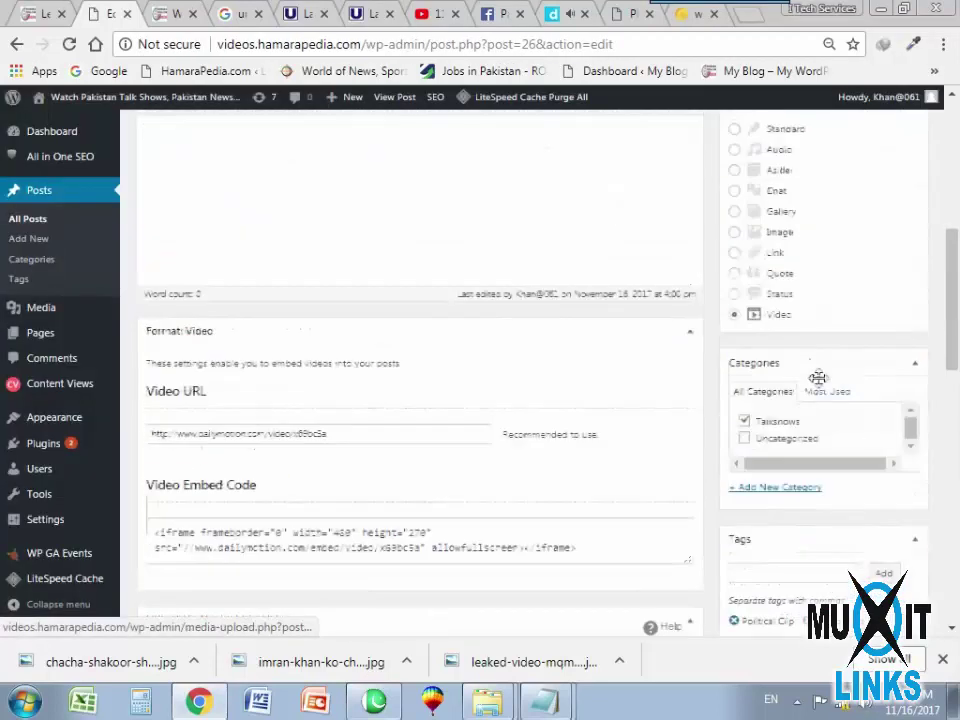
{"action": "left_click", "coordinate": [894, 426]}
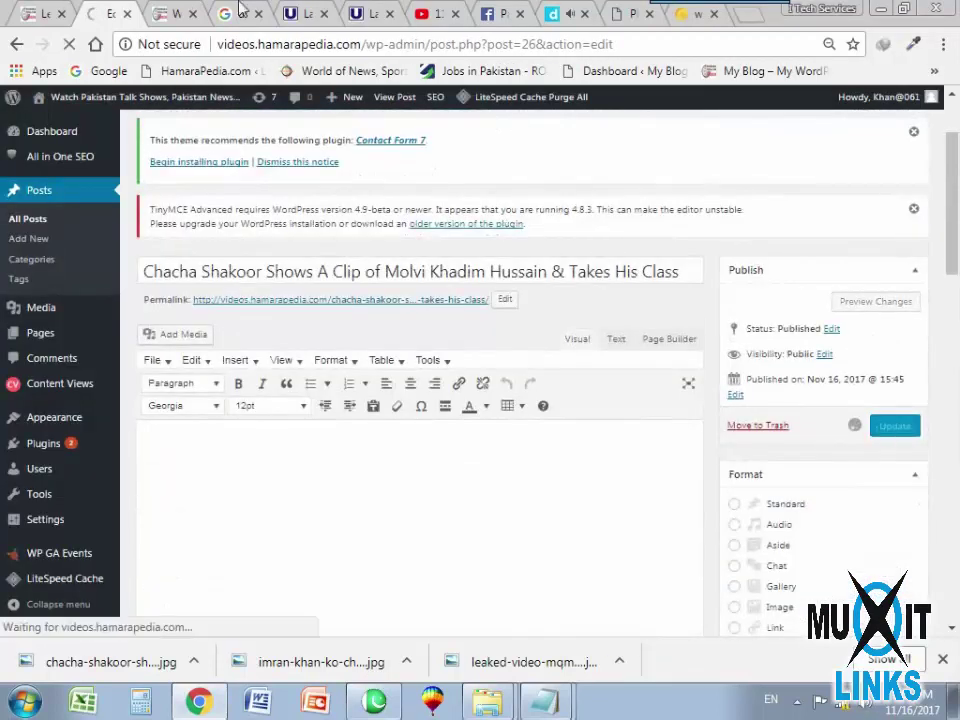
{"action": "left_click", "coordinate": [172, 15]}
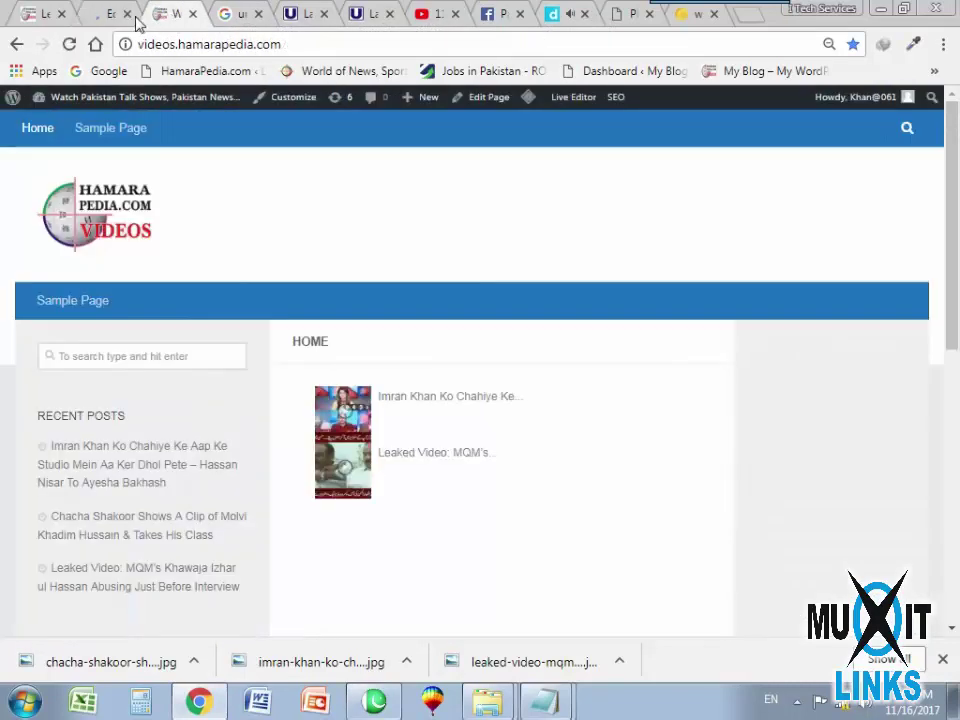
{"action": "left_click", "coordinate": [108, 16]}
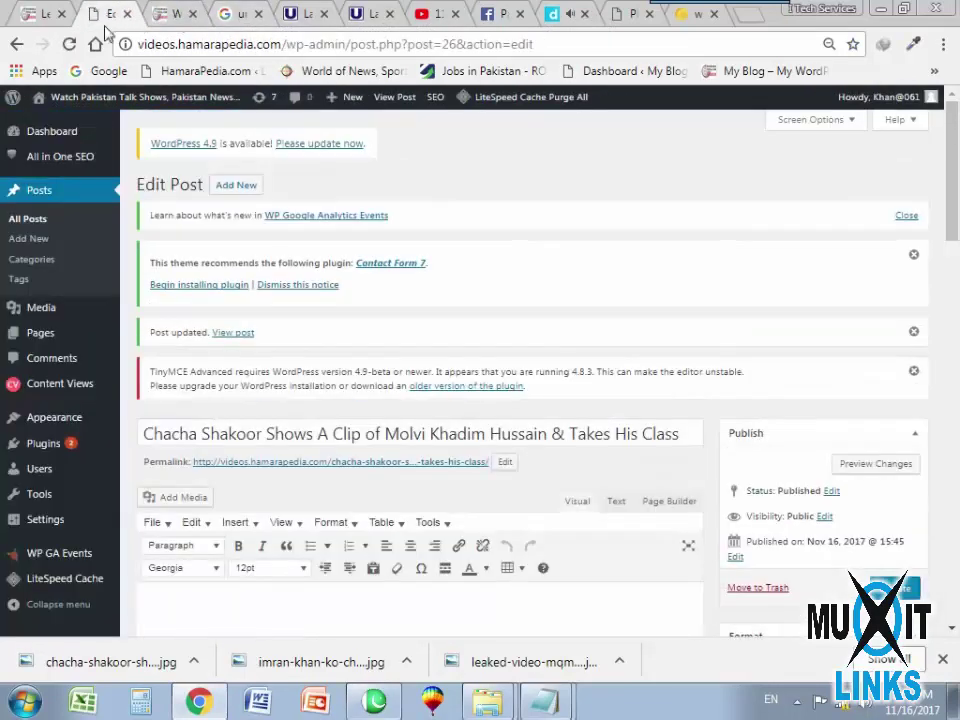
Open the Top Rated Videos view for editing from the Content Views list and show its preview.
{"action": "mouse_move", "coordinate": [52, 385]}
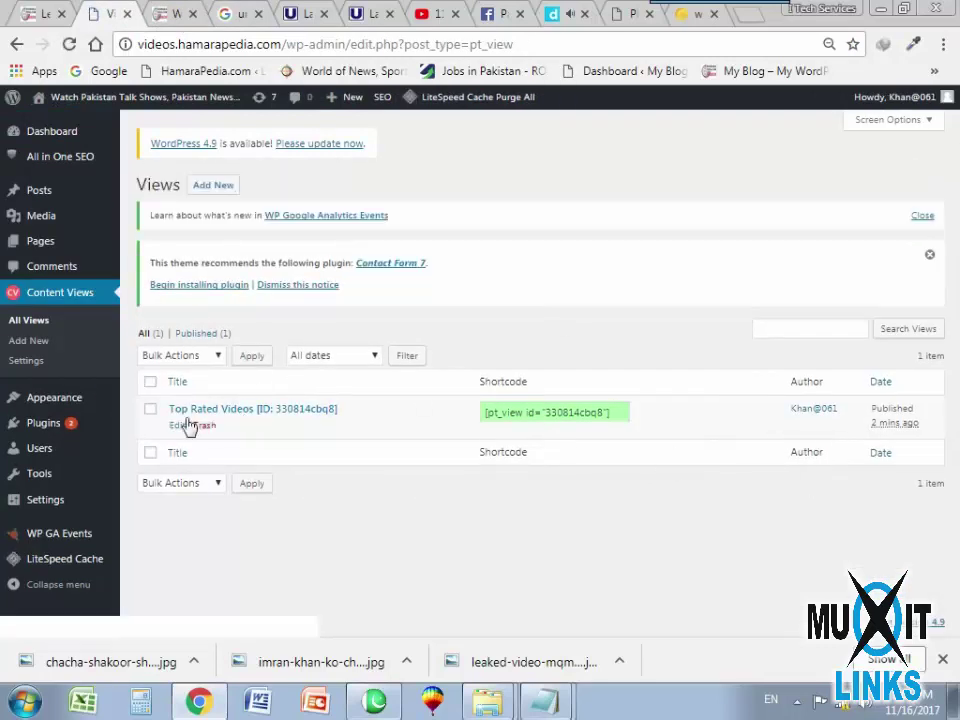
{"action": "left_click", "coordinate": [177, 426]}
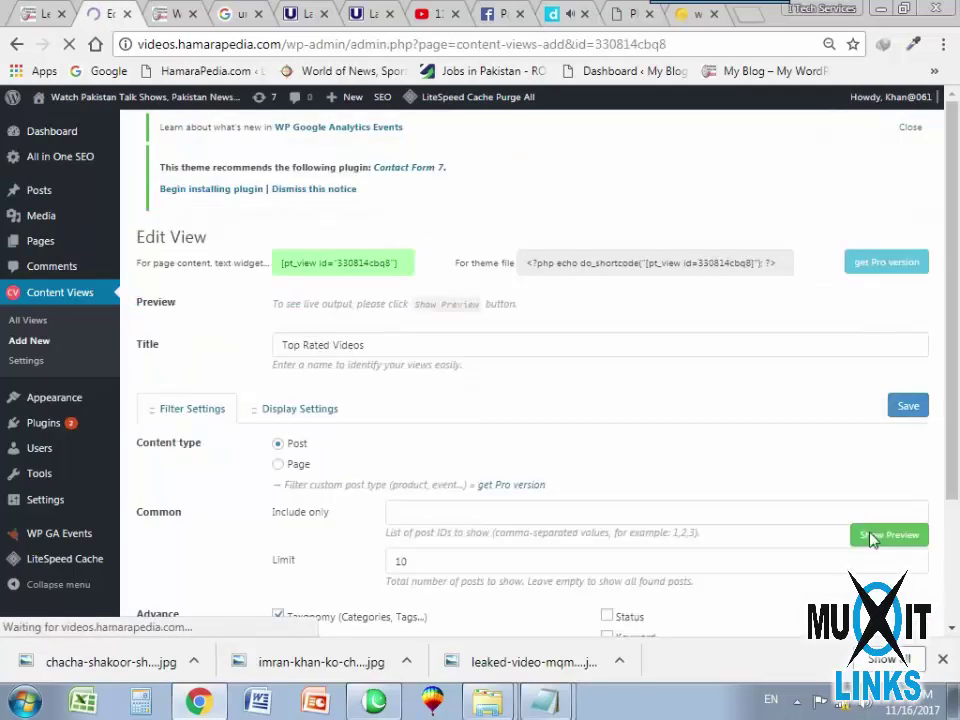
{"action": "left_click", "coordinate": [884, 535]}
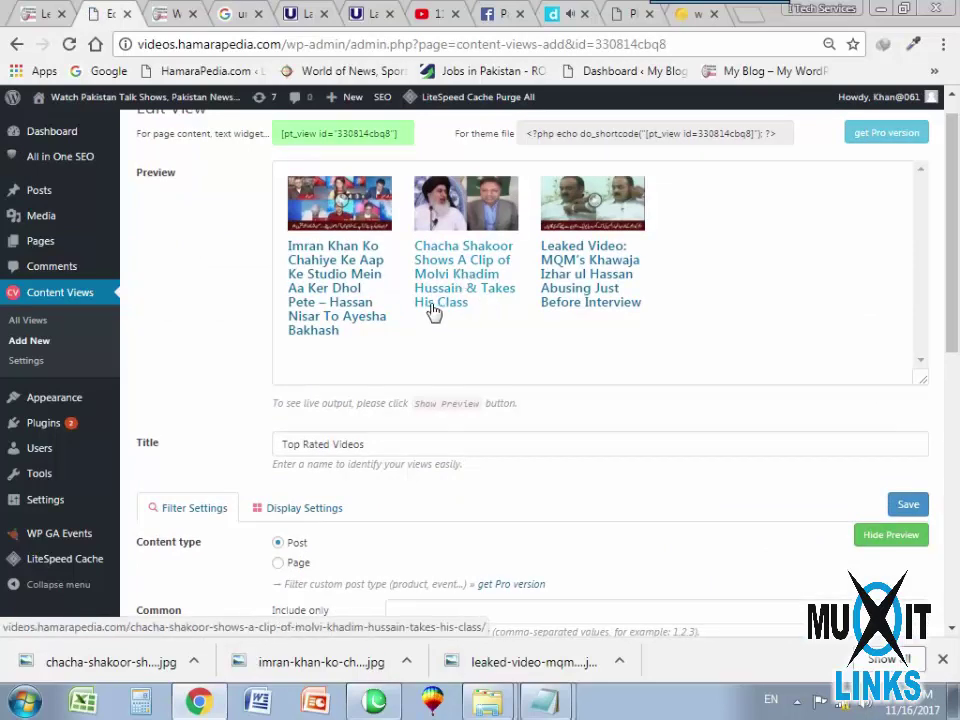
In the view's display settings, set the items per row on tablets to 1.
{"action": "scroll", "coordinate": [344, 505], "scroll_direction": "down", "scroll_amount": 3}
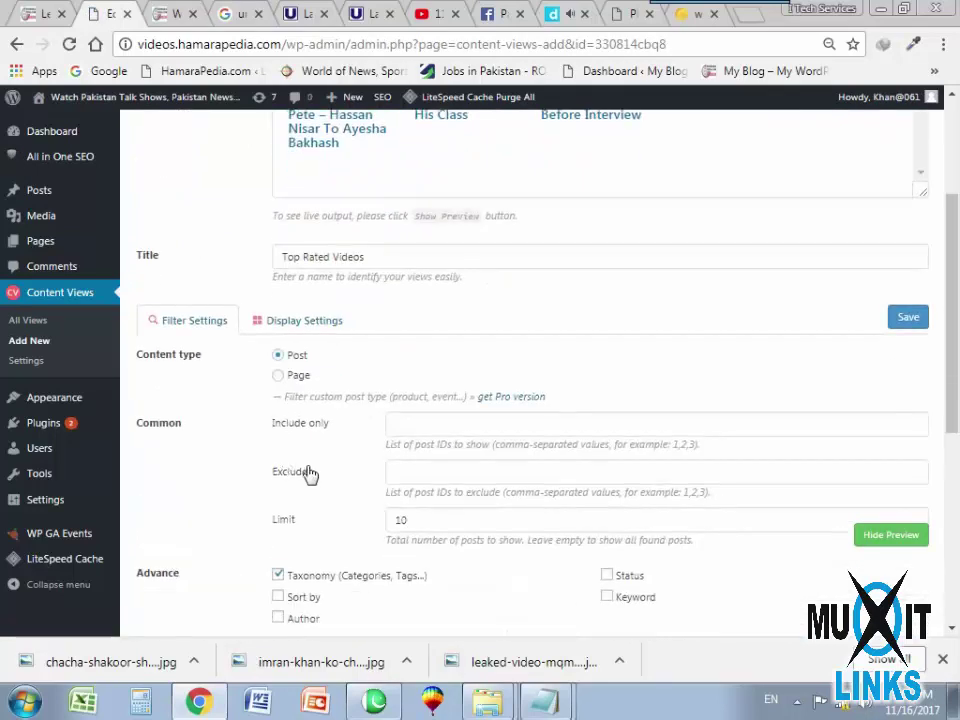
{"action": "left_click", "coordinate": [299, 324]}
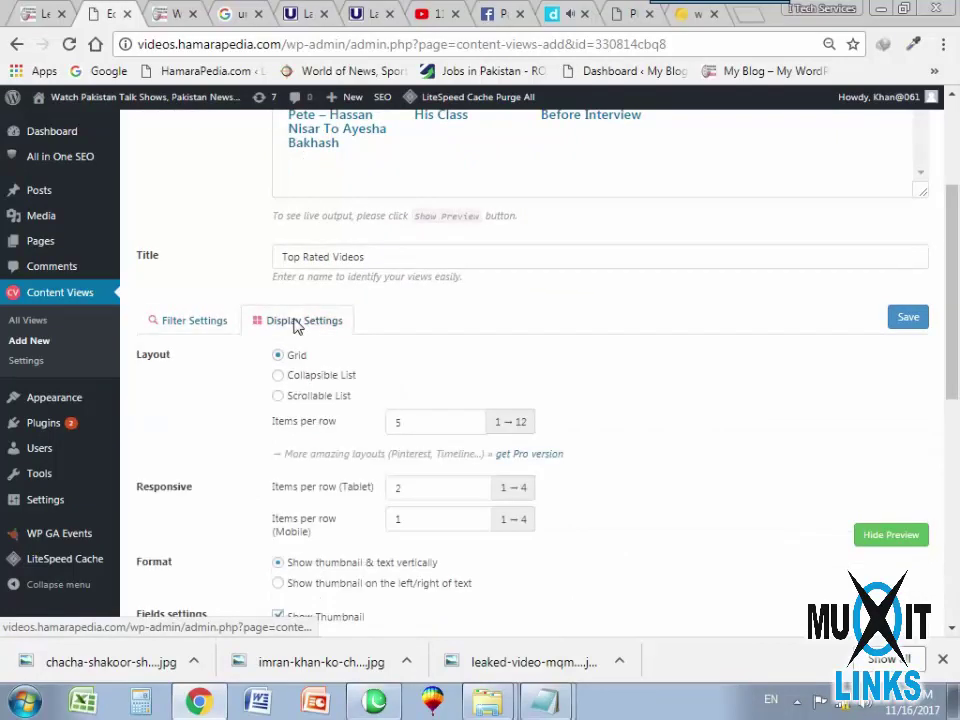
{"action": "scroll", "coordinate": [470, 365], "scroll_direction": "up", "scroll_amount": 3}
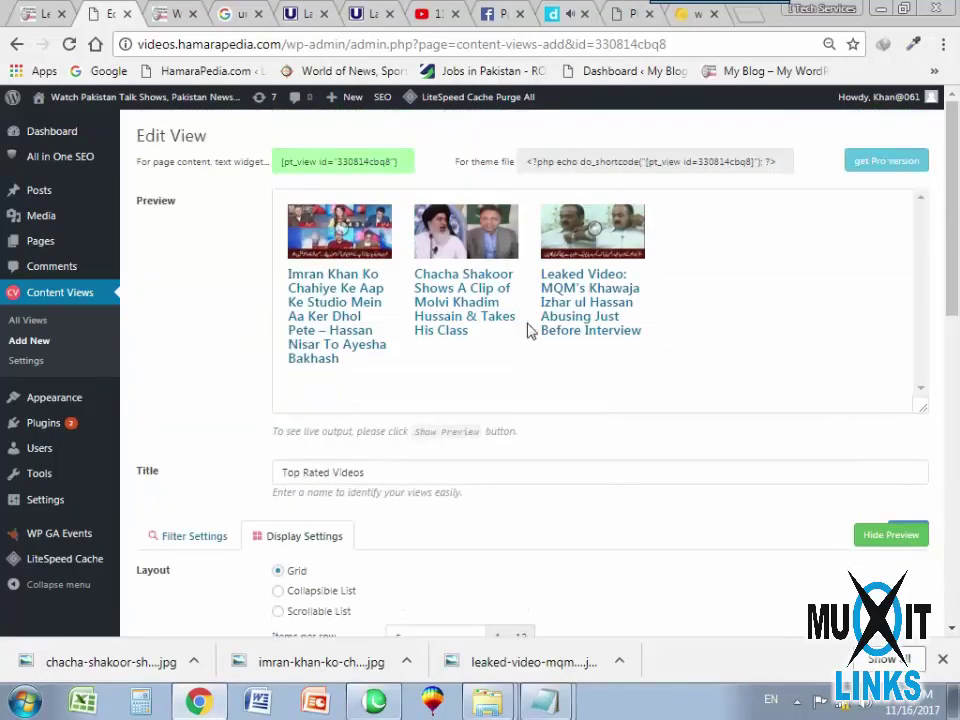
{"action": "scroll", "coordinate": [397, 385], "scroll_direction": "down", "scroll_amount": 4}
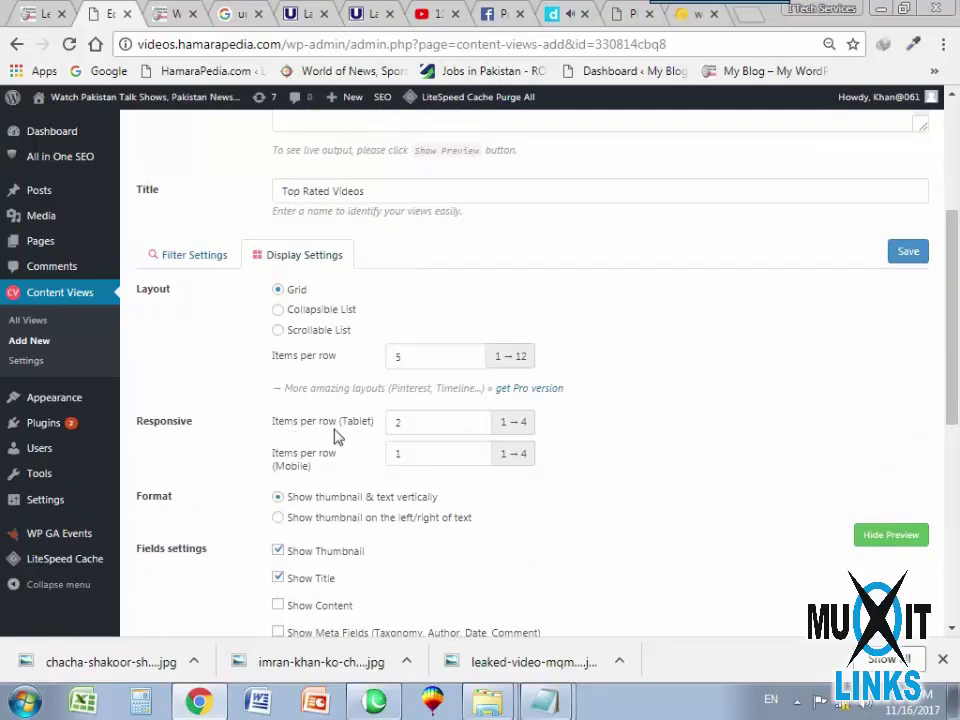
{"action": "scroll", "coordinate": [338, 435], "scroll_direction": "up", "scroll_amount": 4}
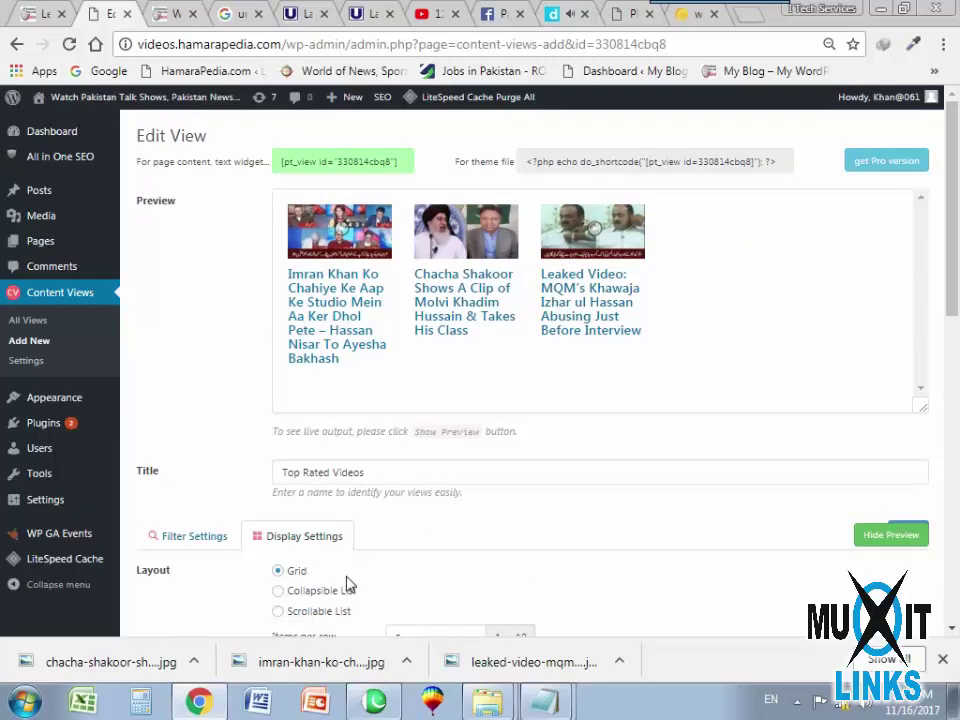
{"action": "scroll", "coordinate": [312, 463], "scroll_direction": "down", "scroll_amount": 5}
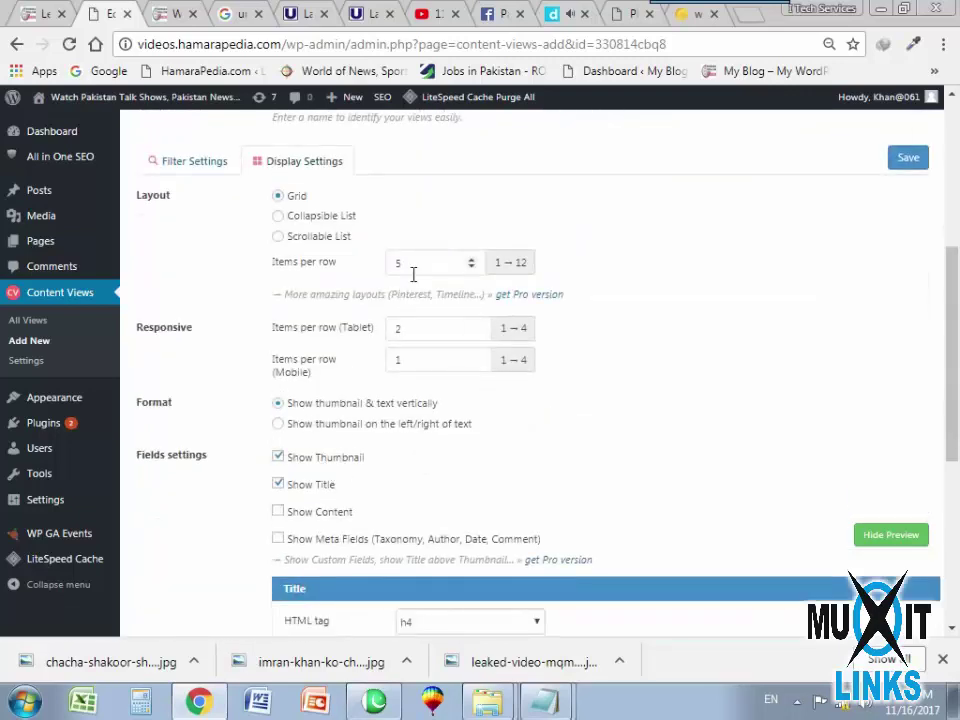
{"action": "double_click", "coordinate": [415, 335]}
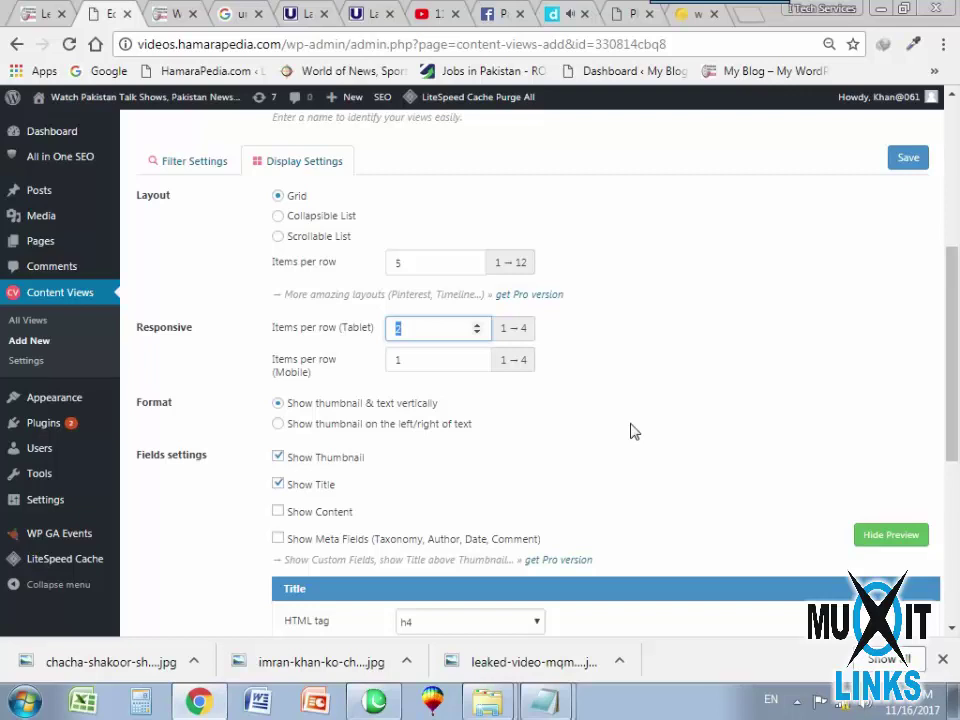
{"action": "type", "text": "1"}
{"action": "left_click", "coordinate": [413, 270]}
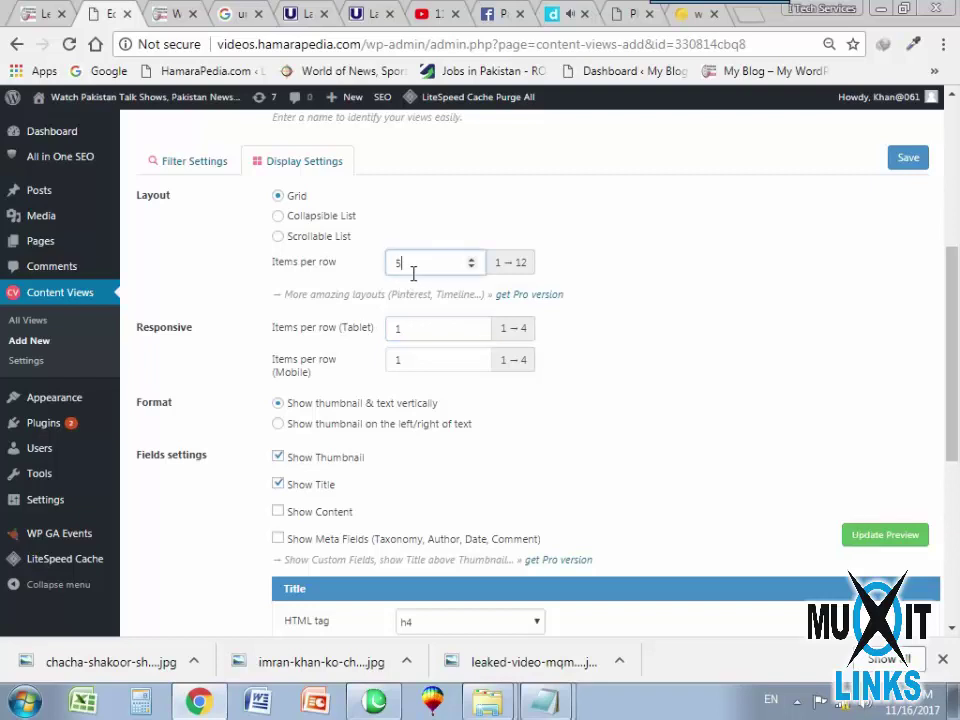
{"action": "scroll", "coordinate": [680, 420], "scroll_direction": "up", "scroll_amount": 4}
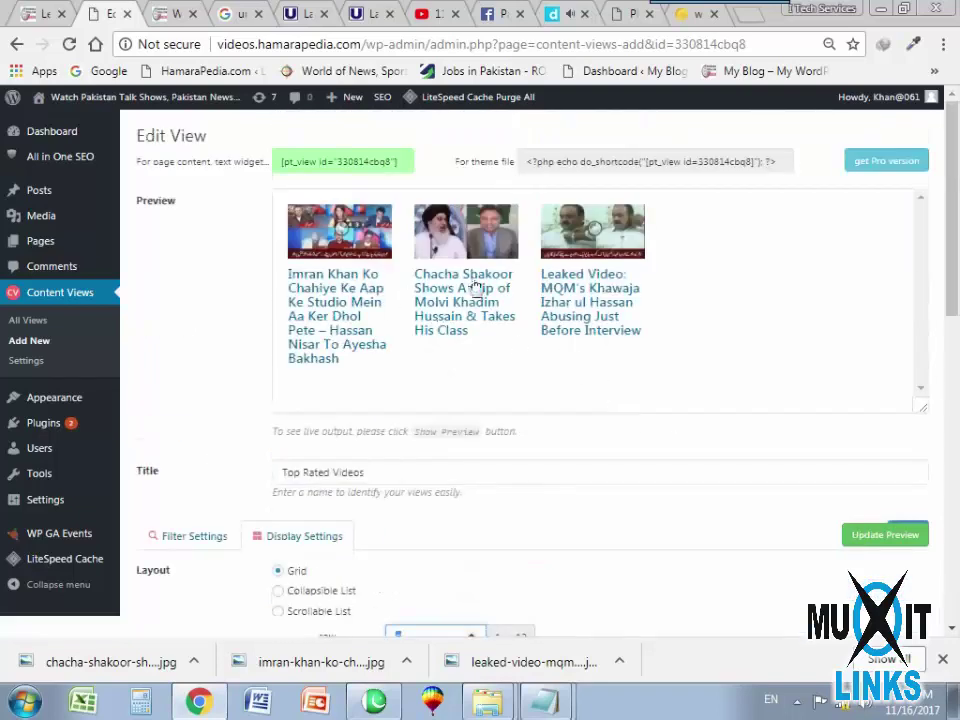
{"action": "scroll", "coordinate": [557, 466], "scroll_direction": "down", "scroll_amount": 1}
{"action": "scroll", "coordinate": [557, 466], "scroll_direction": "down", "scroll_amount": 4}
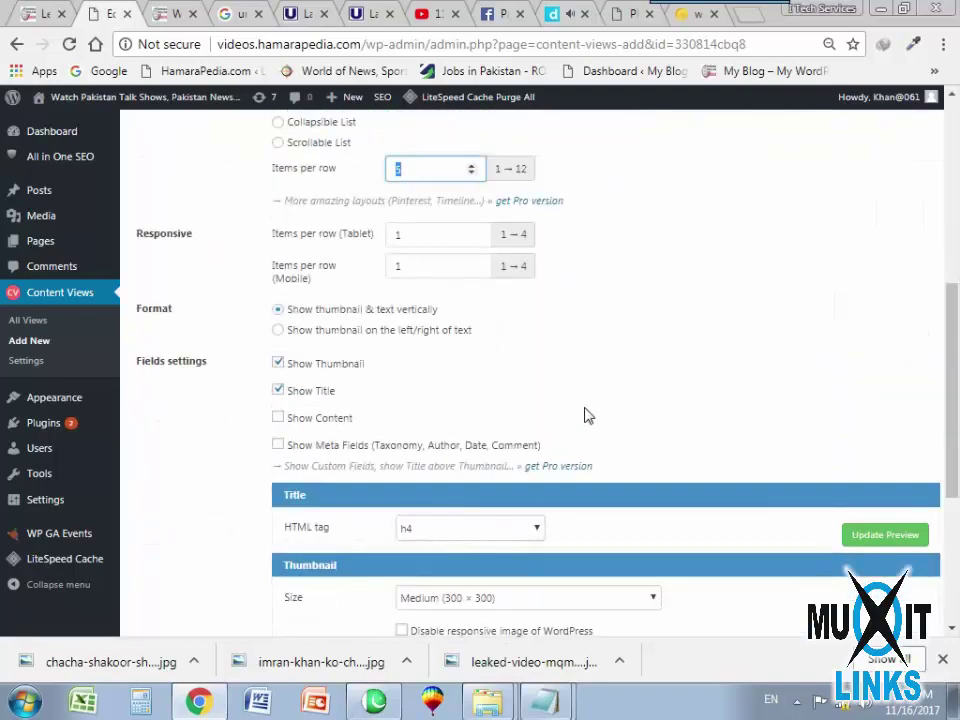
Try showing post content in the view, compare its preview with the Top Rated Posts on unewstv.com, and turn the content off again.
{"action": "left_click", "coordinate": [278, 418]}
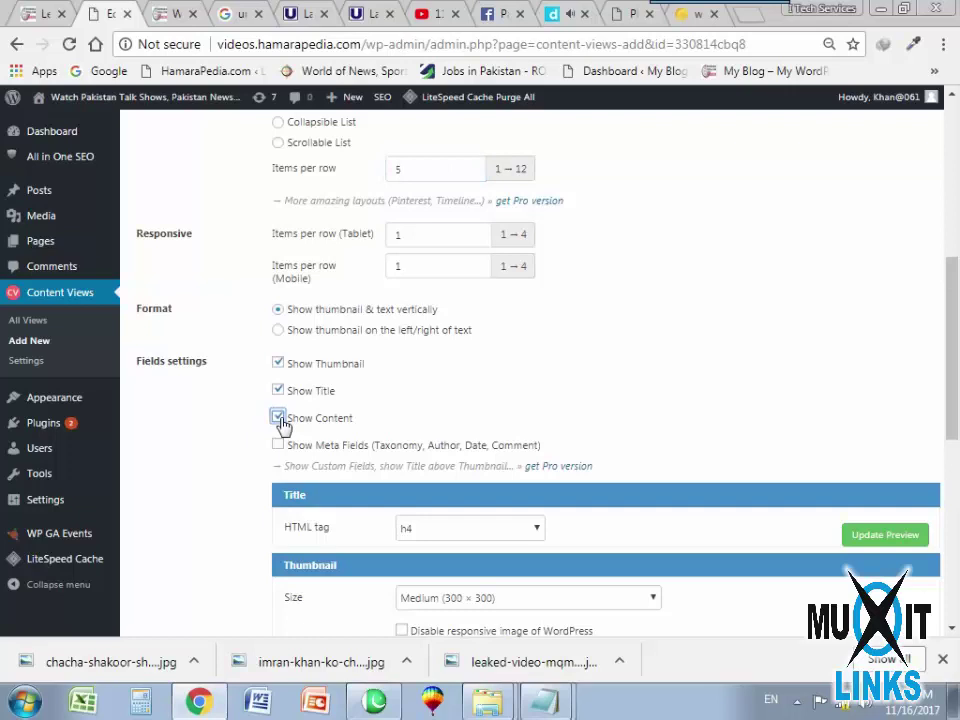
{"action": "left_click", "coordinate": [904, 543]}
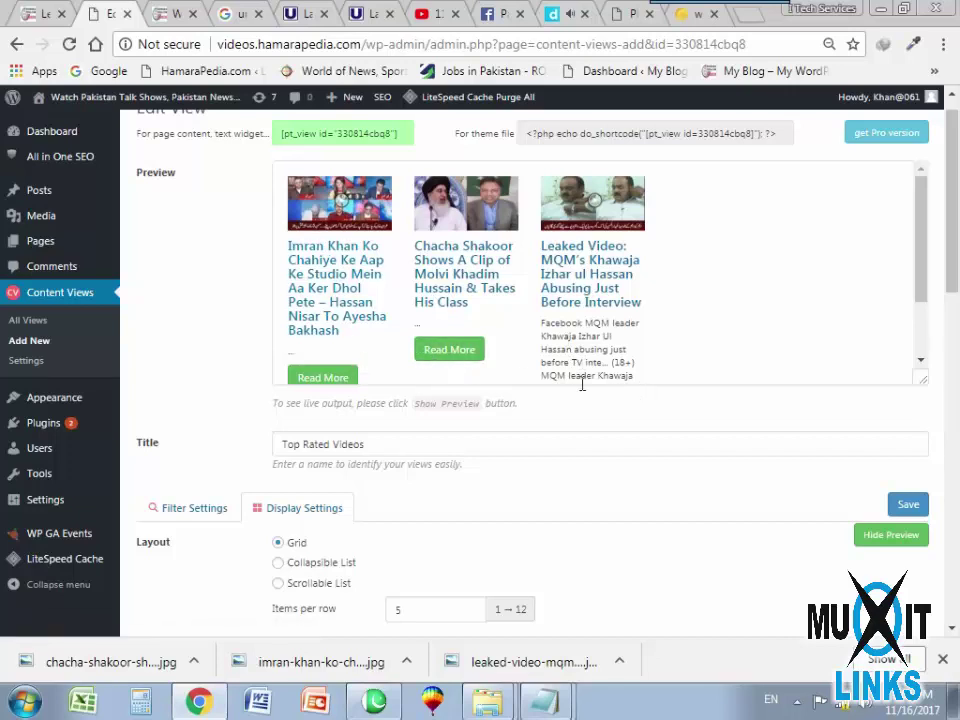
{"action": "left_click", "coordinate": [355, 11]}
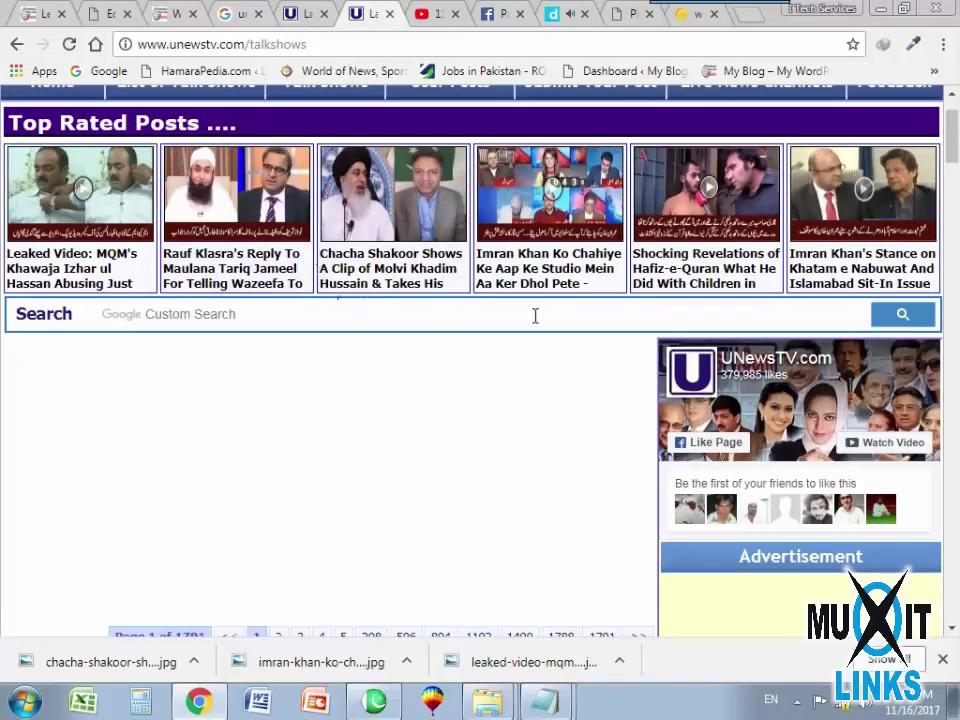
{"action": "left_click", "coordinate": [113, 13]}
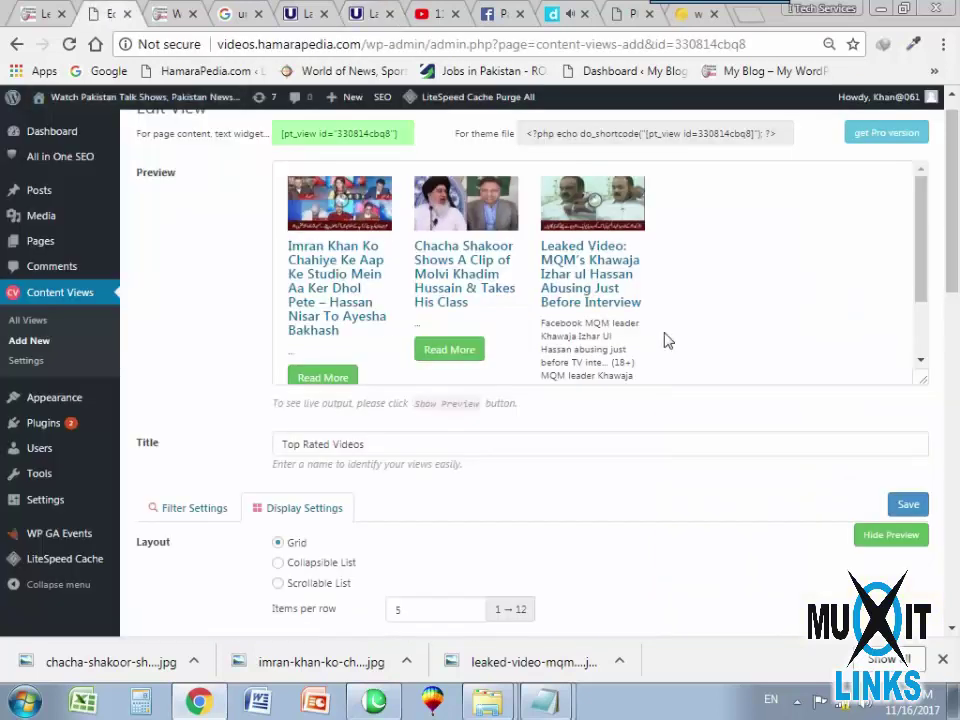
{"action": "scroll", "coordinate": [585, 484], "scroll_direction": "down", "scroll_amount": 4}
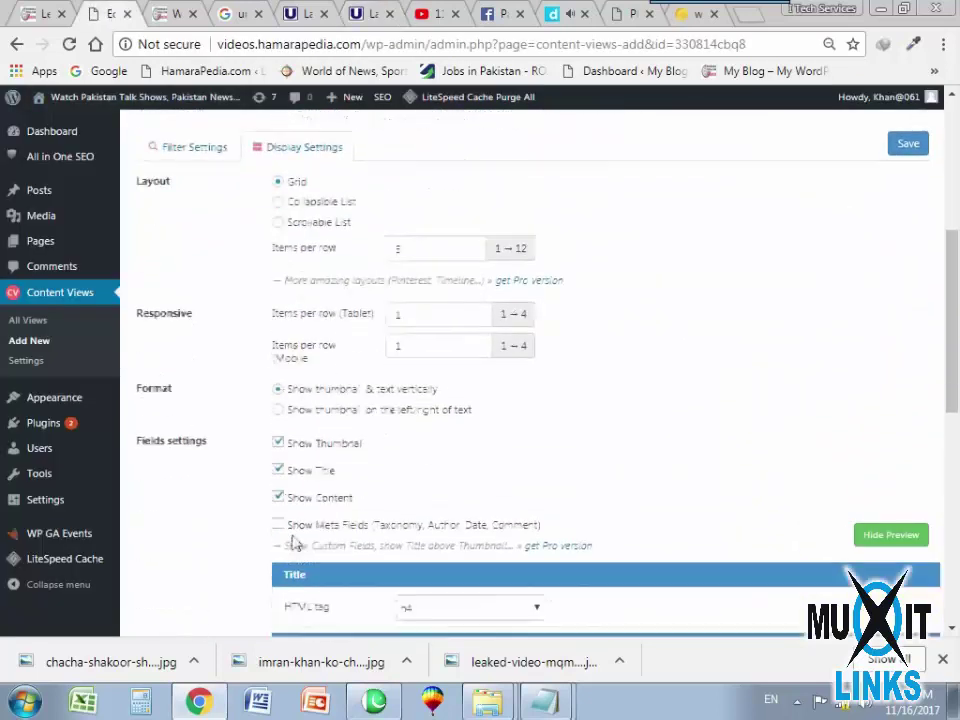
{"action": "left_click", "coordinate": [279, 484]}
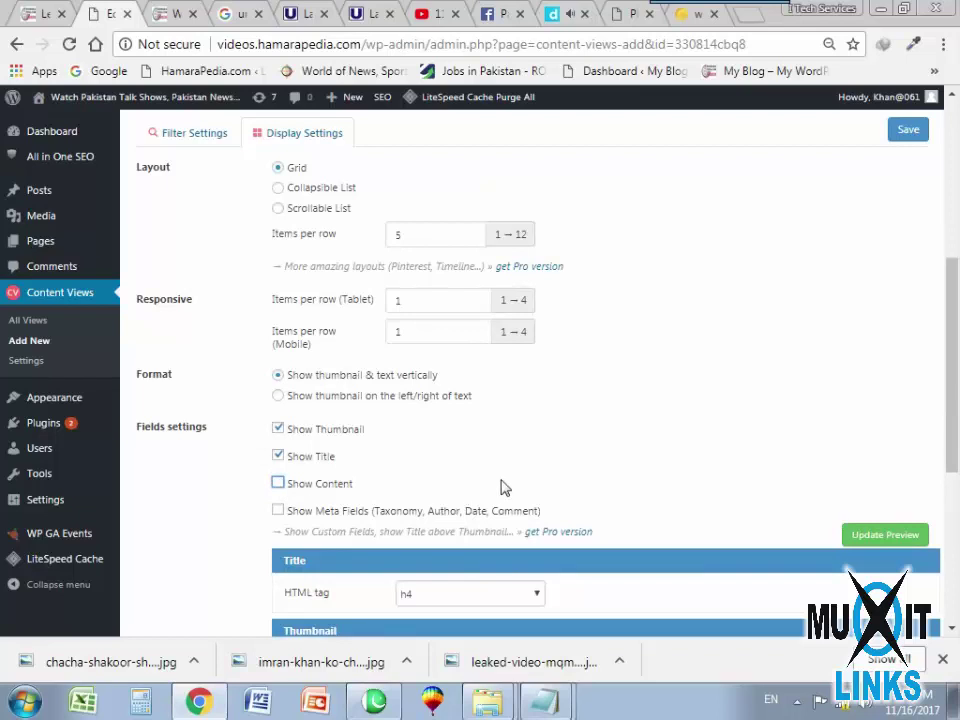
Set the view's format to show the thumbnail on the left/right of text, refresh the preview and save the view.
{"action": "scroll", "coordinate": [359, 497], "scroll_direction": "up", "scroll_amount": 2}
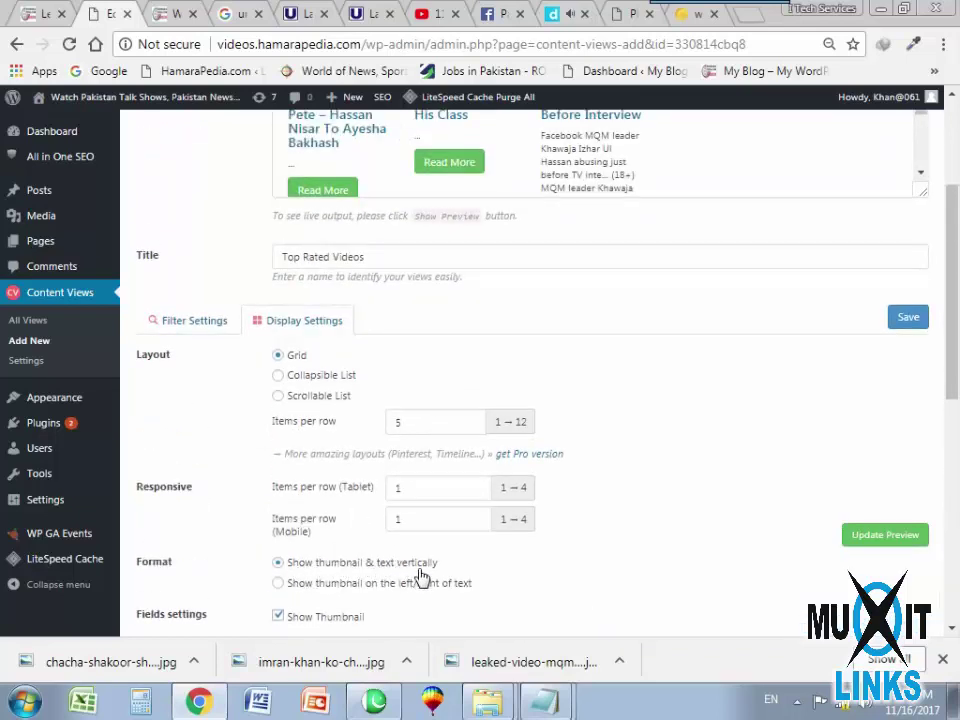
{"action": "left_click", "coordinate": [281, 584]}
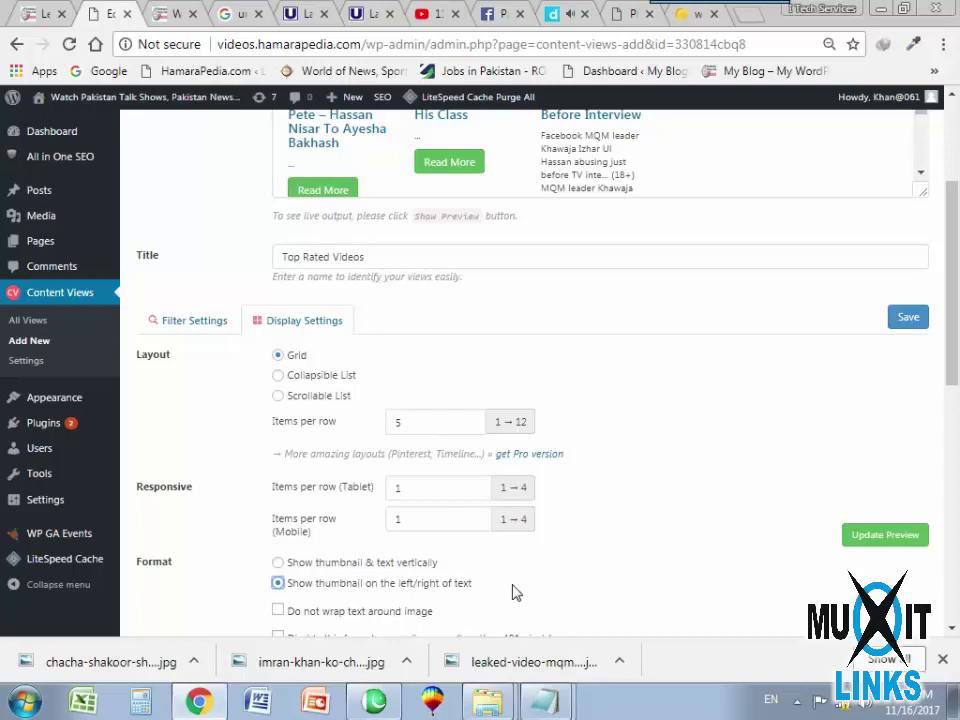
{"action": "scroll", "coordinate": [546, 516], "scroll_direction": "up", "scroll_amount": 4}
{"action": "left_click", "coordinate": [860, 537]}
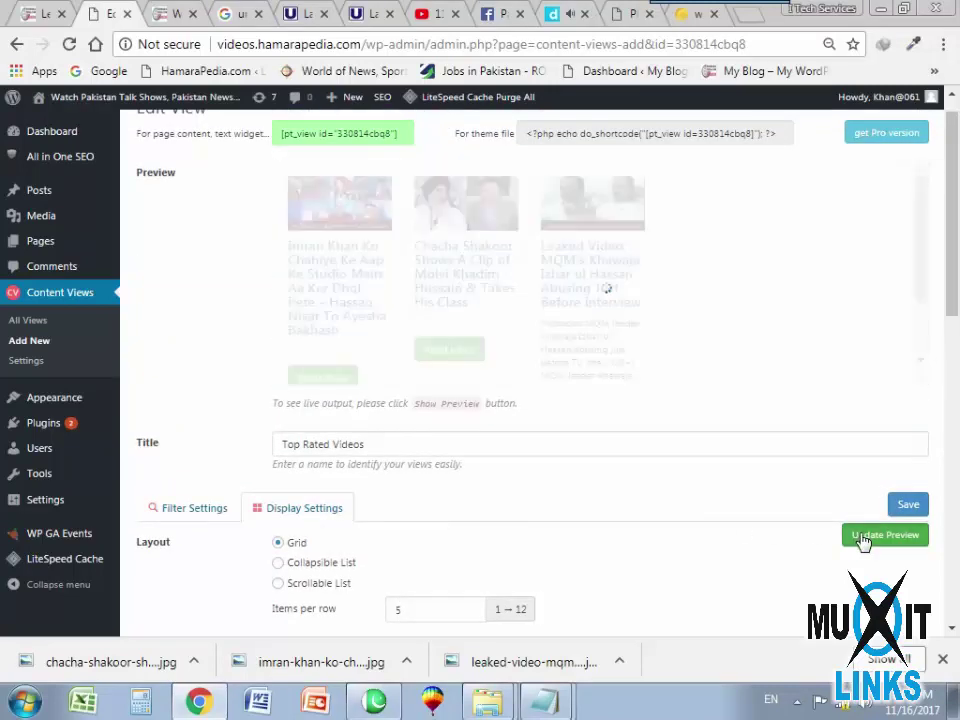
{"action": "scroll", "coordinate": [464, 451], "scroll_direction": "down", "scroll_amount": 3}
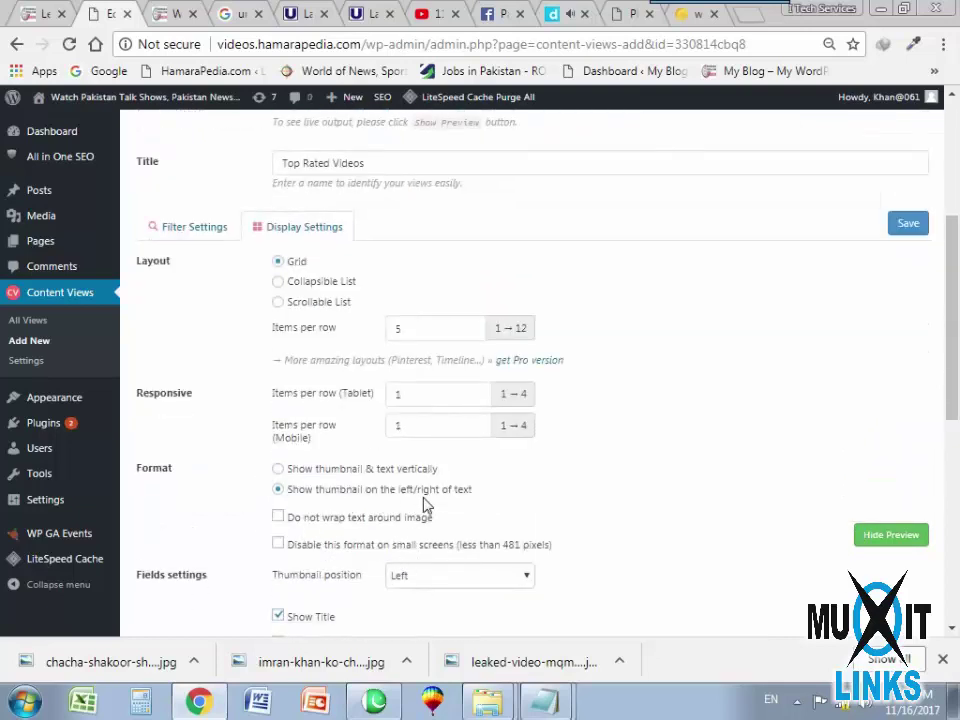
{"action": "left_click", "coordinate": [907, 226]}
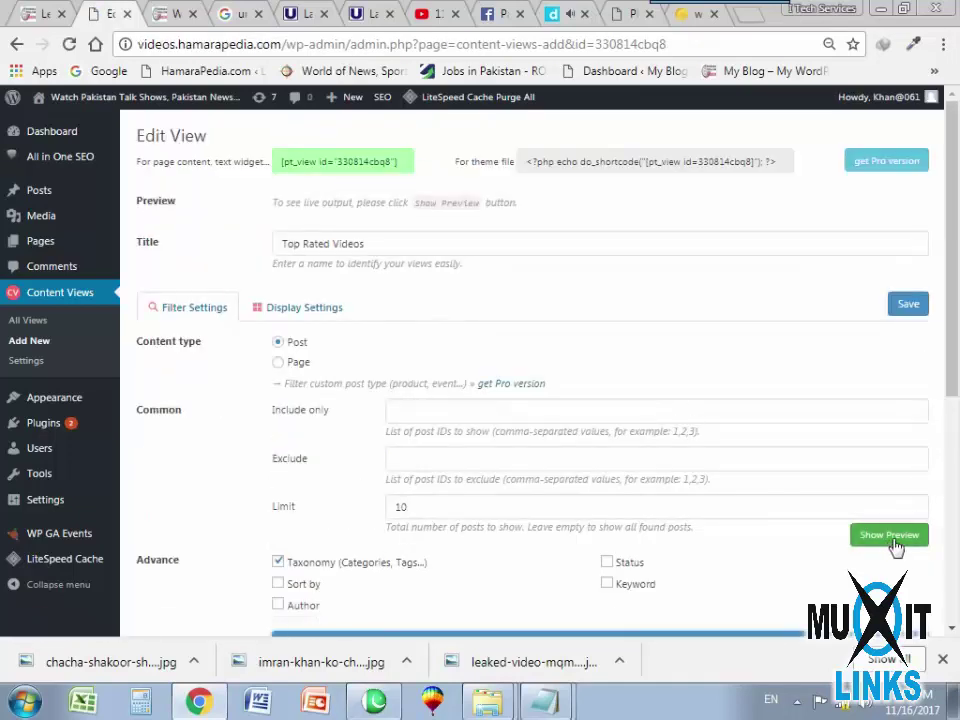
Show the saved view's preview, enable Show Content in its display settings and update the preview.
{"action": "left_click", "coordinate": [887, 545]}
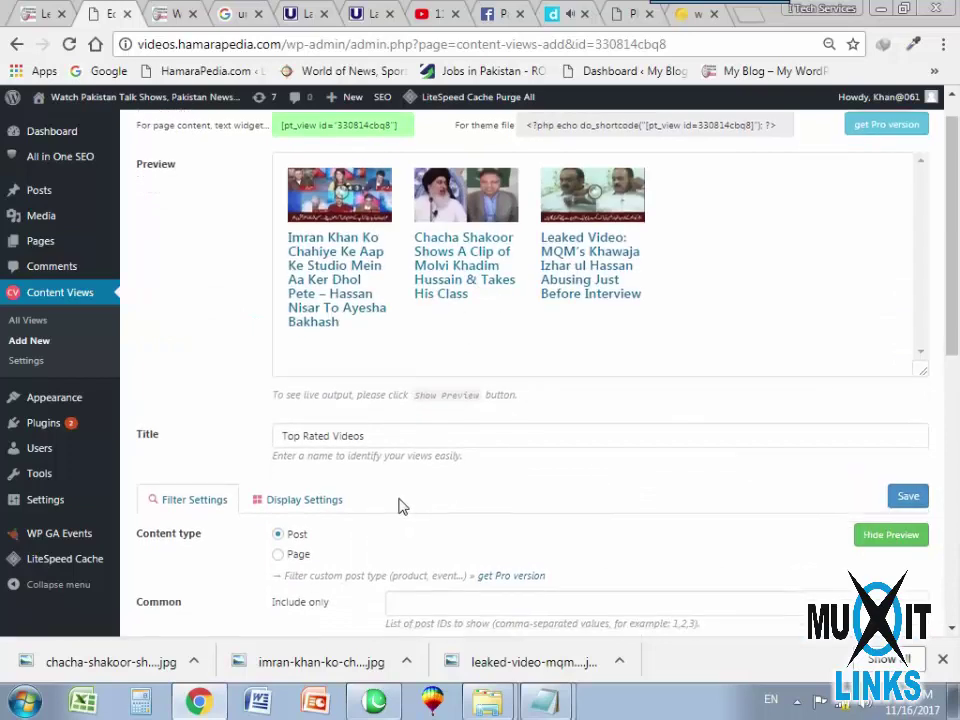
{"action": "scroll", "coordinate": [432, 534], "scroll_direction": "down", "scroll_amount": 3}
{"action": "scroll", "coordinate": [330, 470], "scroll_direction": "up", "scroll_amount": 2}
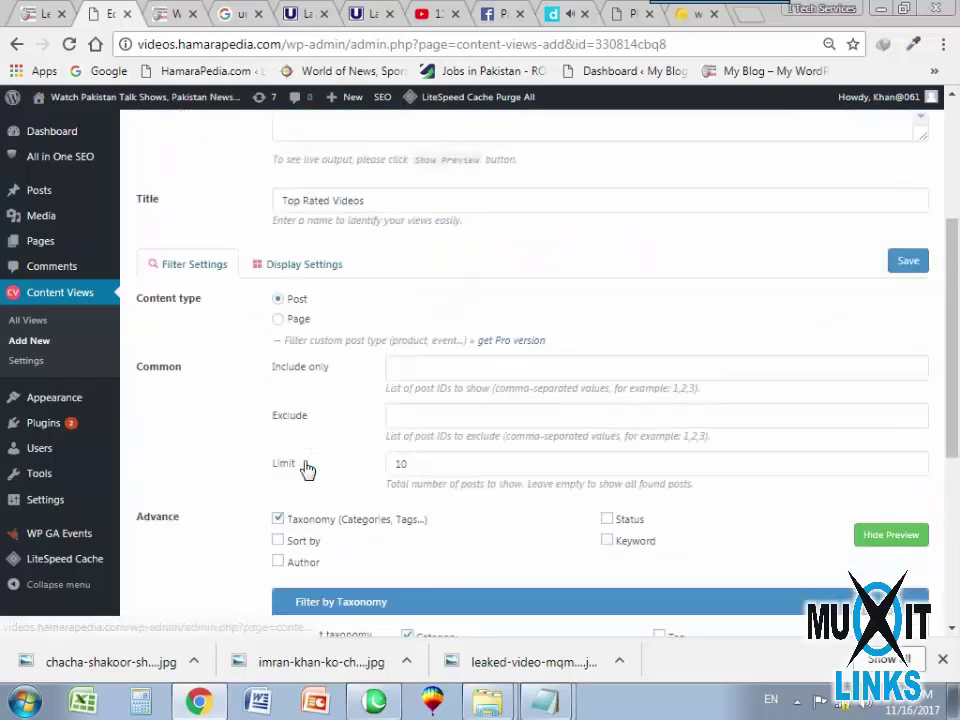
{"action": "left_click", "coordinate": [295, 322]}
{"action": "scroll", "coordinate": [315, 439], "scroll_direction": "down", "scroll_amount": 1}
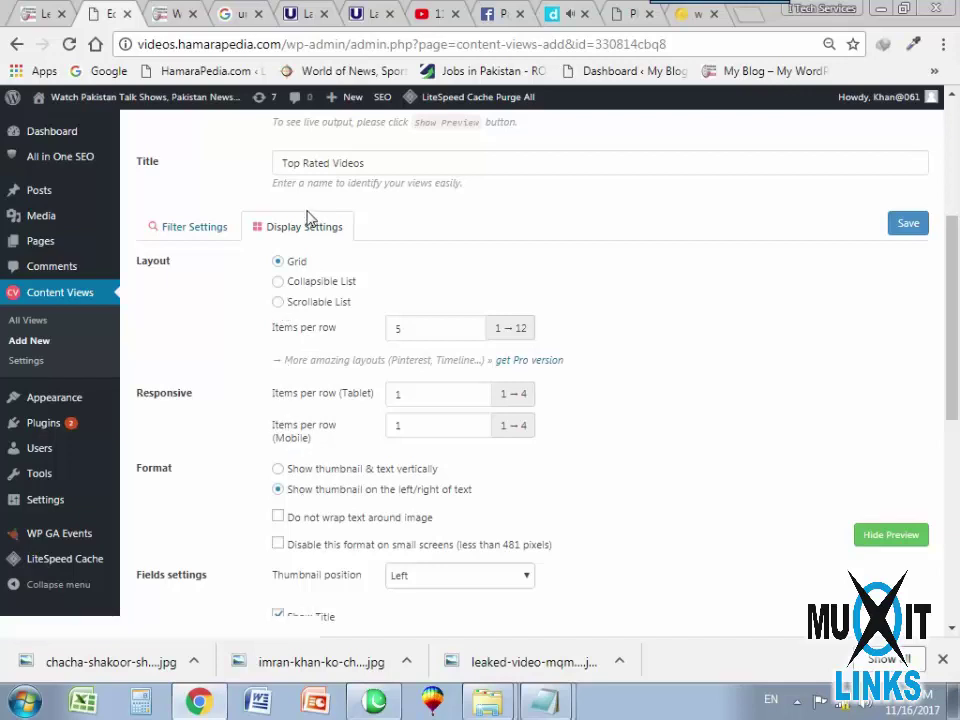
{"action": "scroll", "coordinate": [320, 576], "scroll_direction": "down", "scroll_amount": 3}
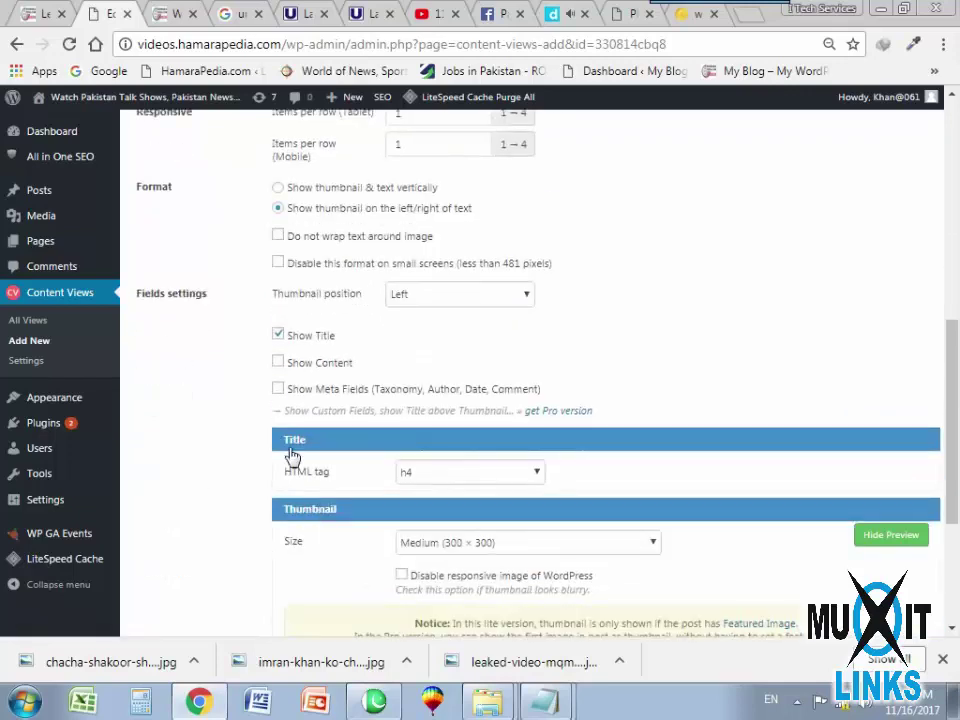
{"action": "left_click", "coordinate": [287, 366]}
{"action": "left_click", "coordinate": [858, 537]}
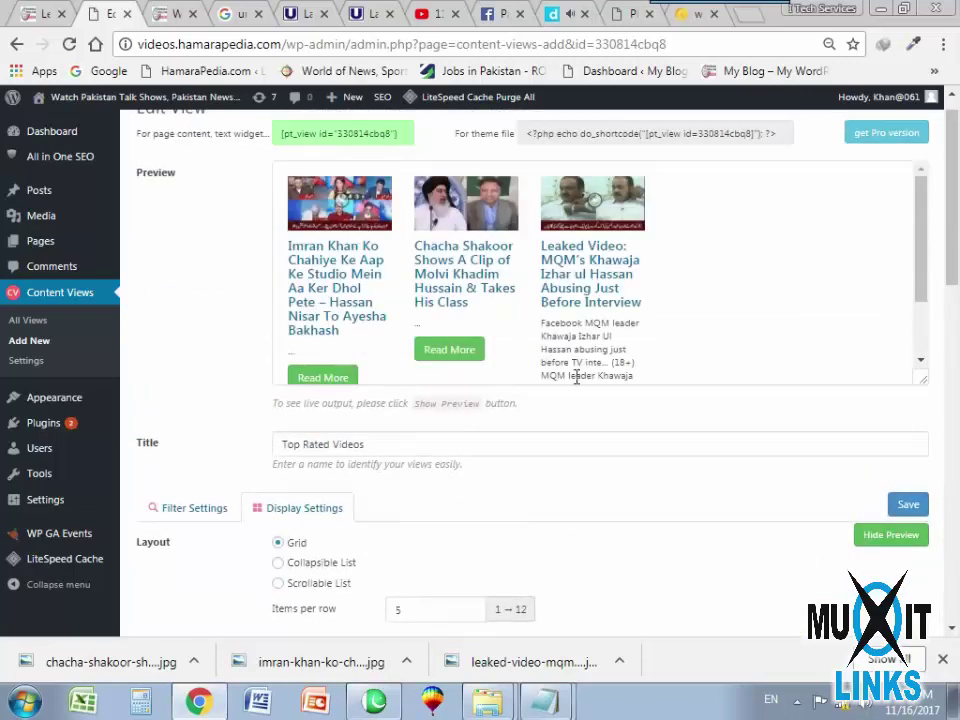
Save the Top Rated Videos view and reload the site's homepage to check it.
{"action": "left_click", "coordinate": [908, 505]}
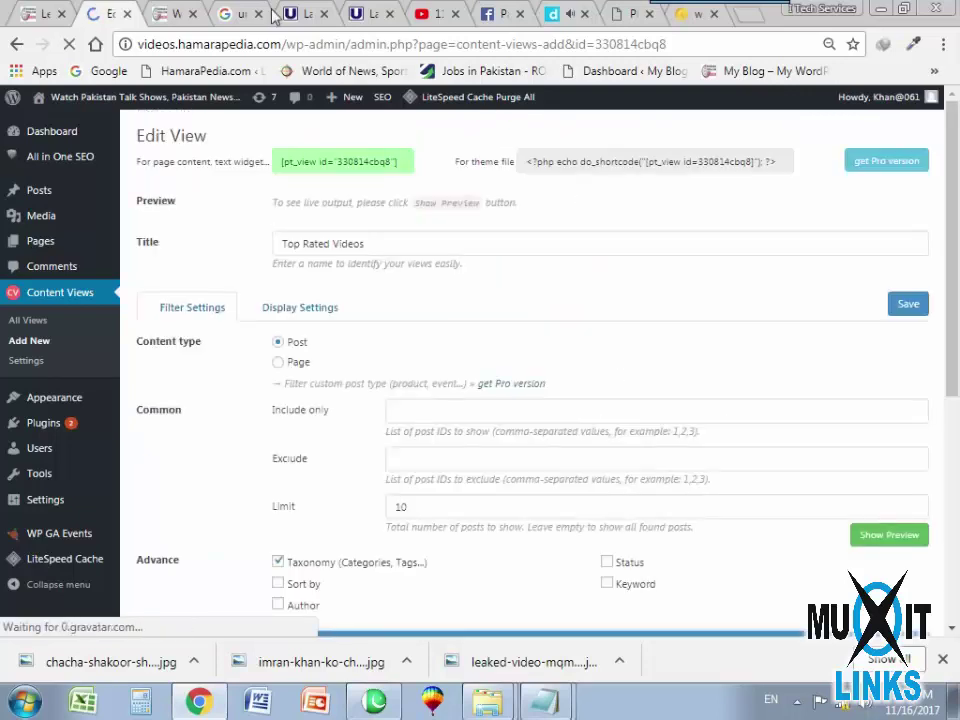
{"action": "left_click", "coordinate": [169, 14]}
{"action": "left_click", "coordinate": [69, 44]}
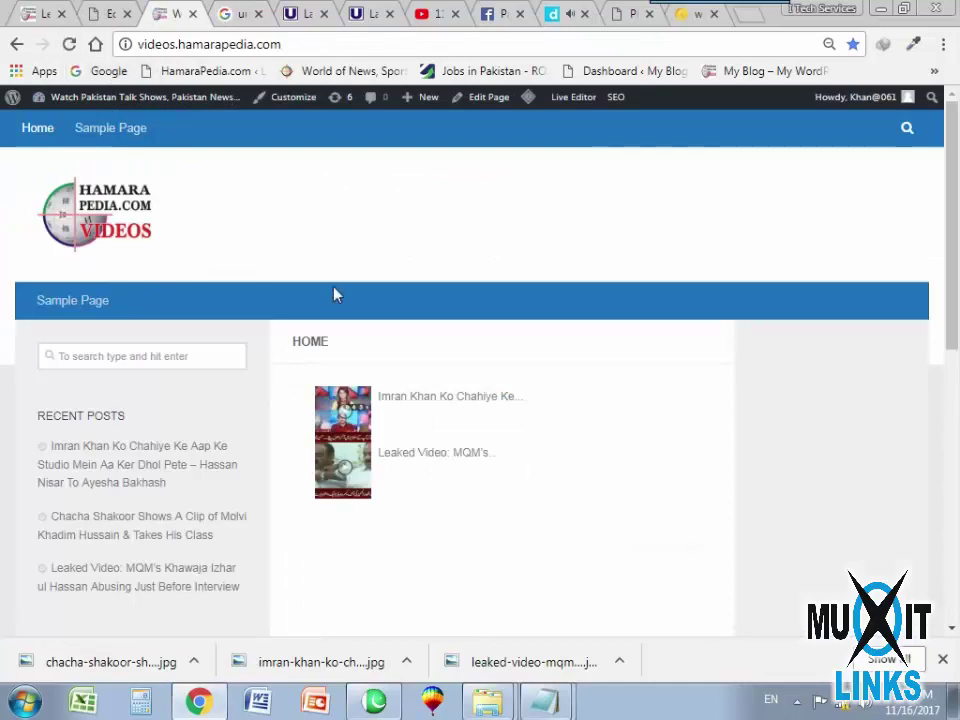
Copy the Top Rated Videos view's shortcode for page content, [pt_view id="330814cbq8"].
{"action": "left_click", "coordinate": [40, 13]}
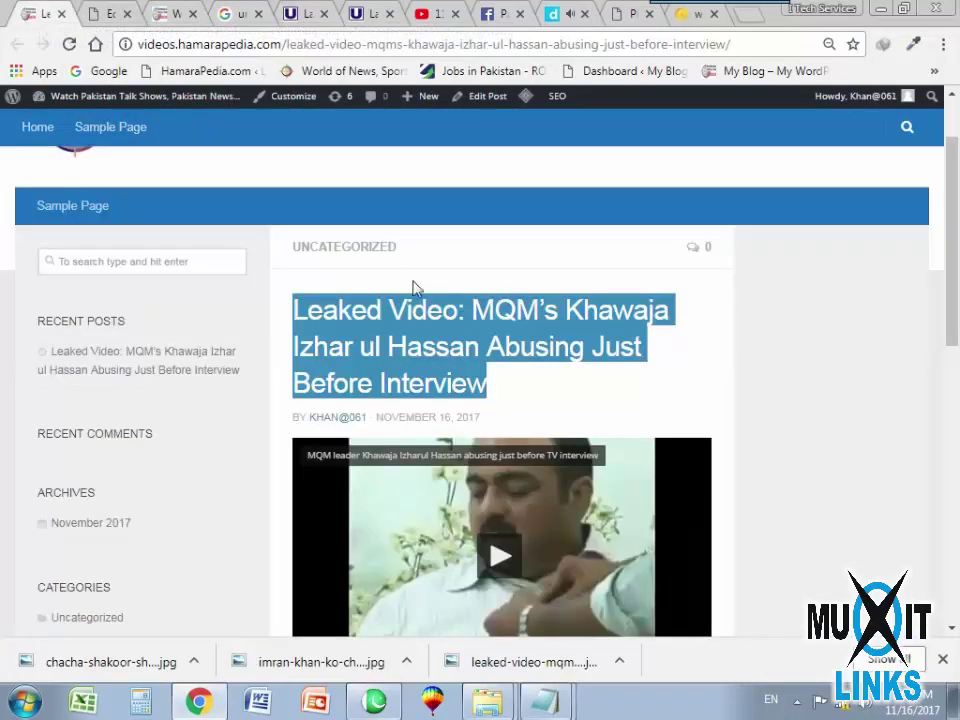
{"action": "left_click", "coordinate": [113, 13]}
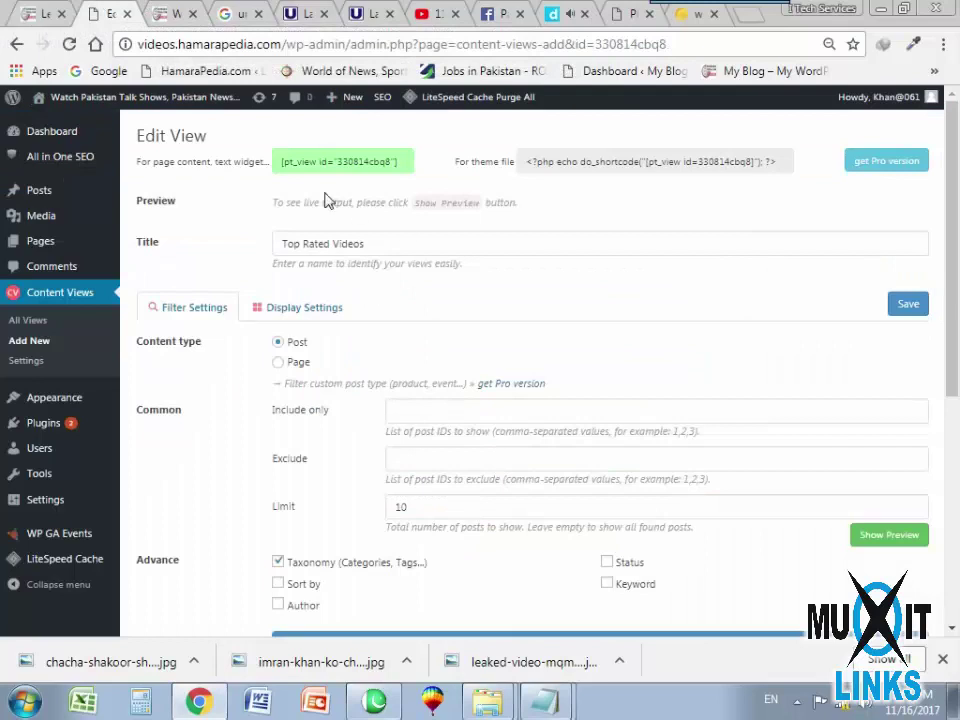
{"action": "left_click_drag", "start_coordinate": [283, 170], "coordinate": [414, 178]}
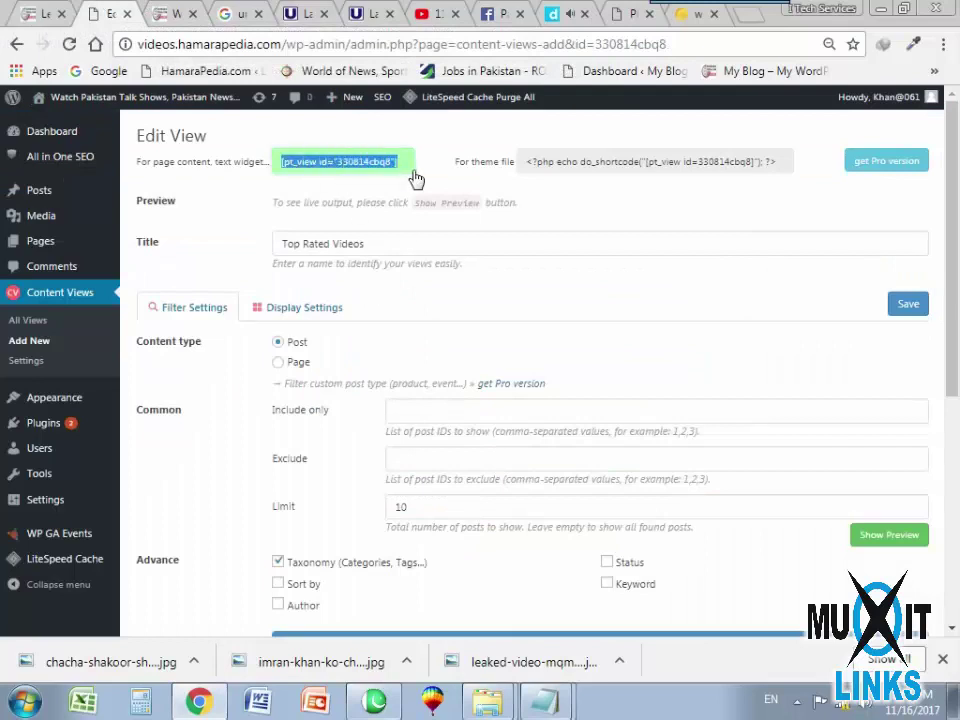
{"action": "right_click", "coordinate": [368, 164]}
{"action": "left_click", "coordinate": [405, 176]}
Go to the site's dashboard, list all pages and open the Home front page for editing.
{"action": "left_click", "coordinate": [42, 13]}
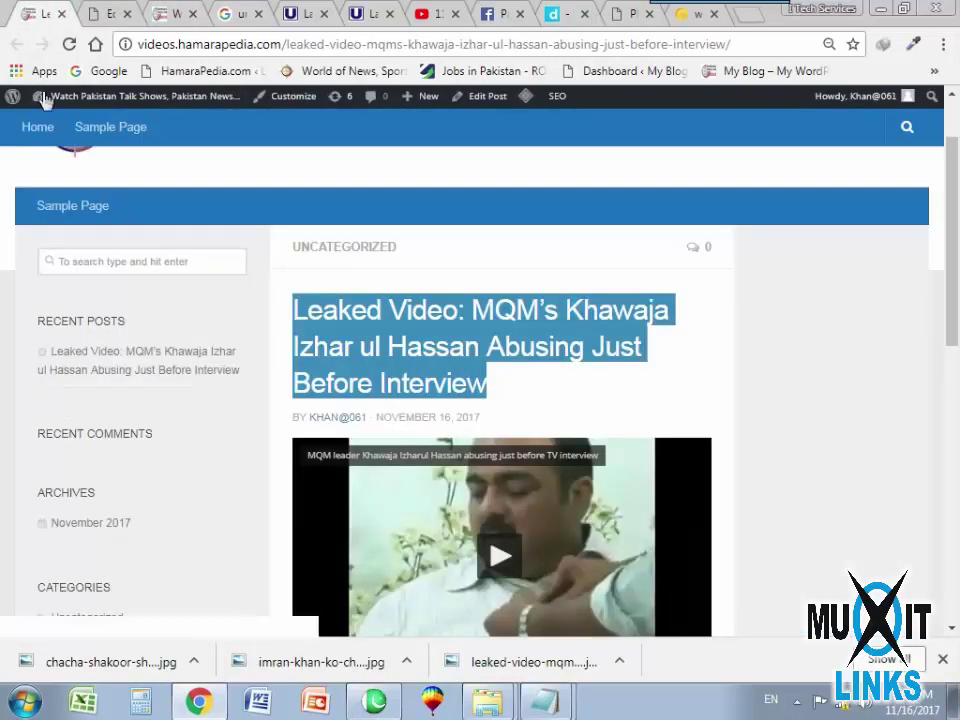
{"action": "left_click", "coordinate": [36, 128]}
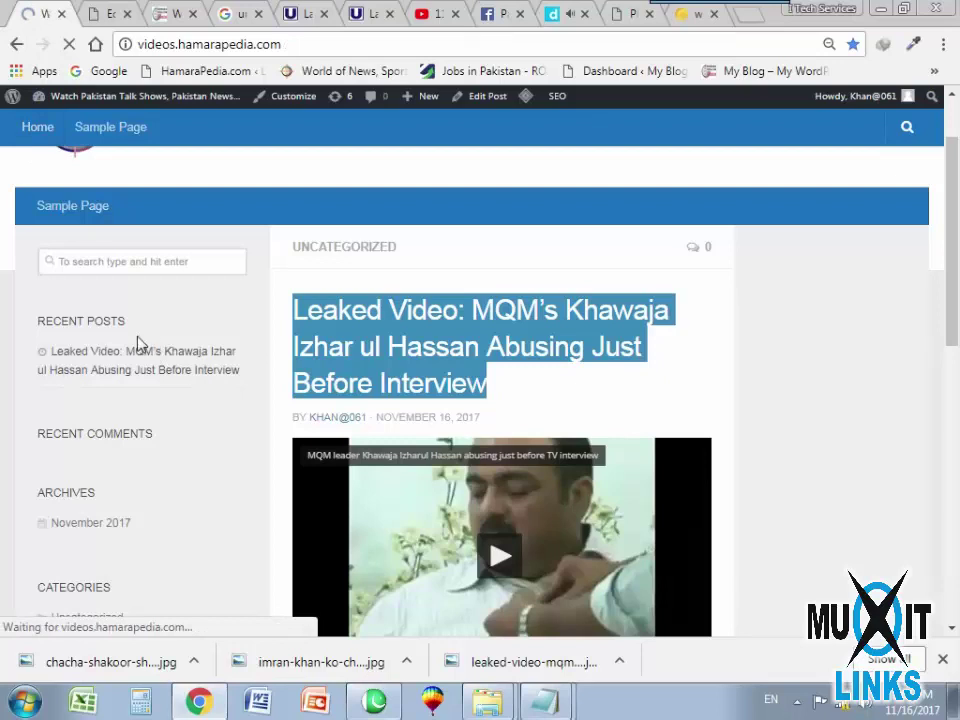
{"action": "mouse_move", "coordinate": [43, 105]}
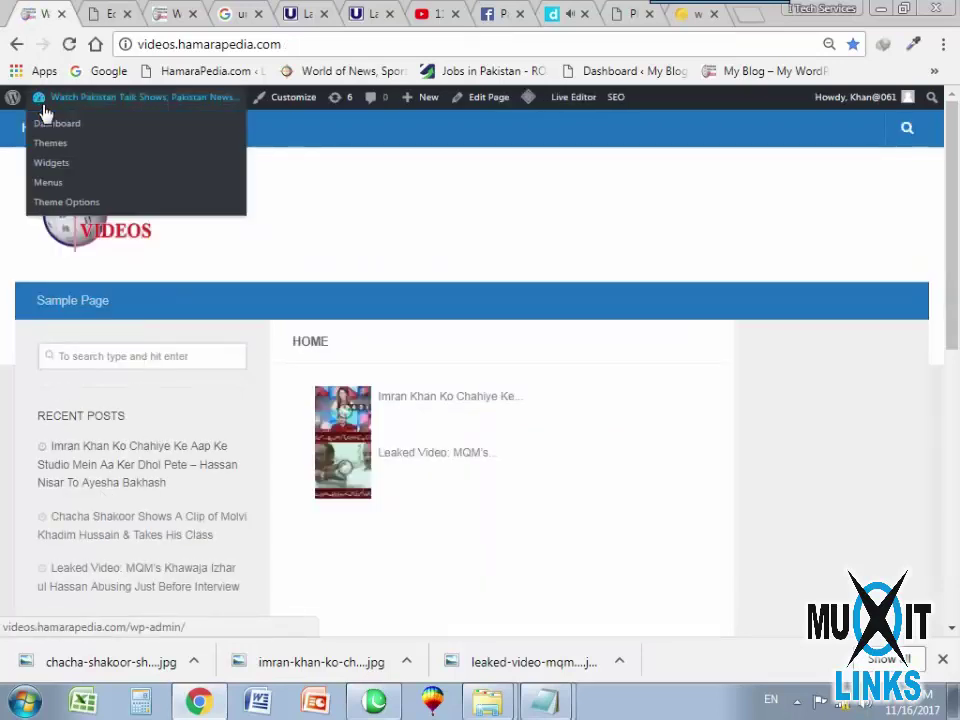
{"action": "left_click", "coordinate": [60, 123]}
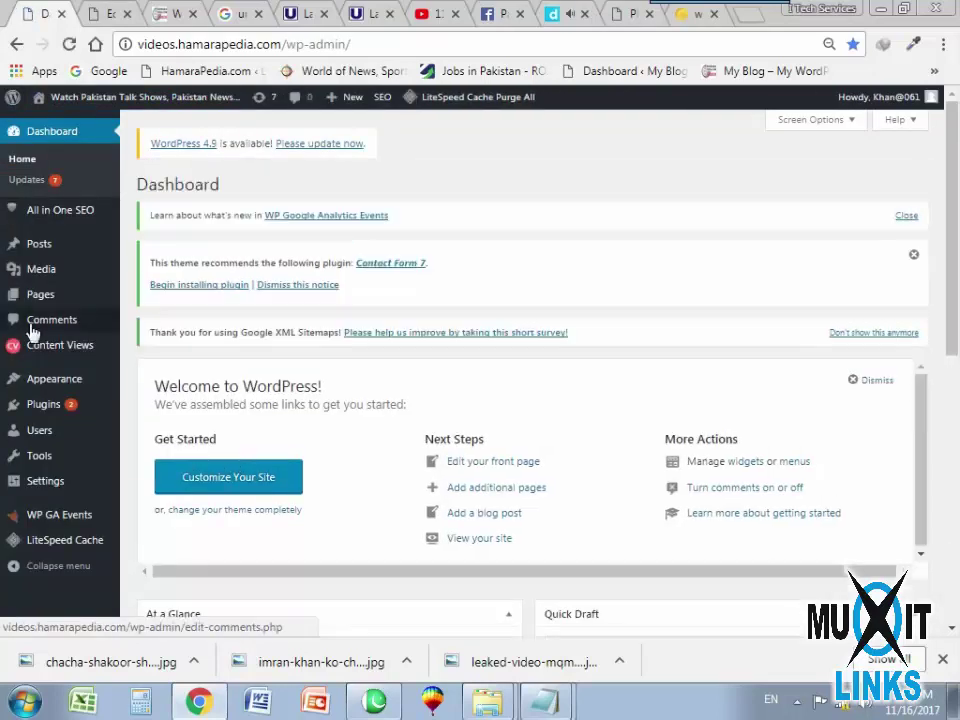
{"action": "mouse_move", "coordinate": [60, 386]}
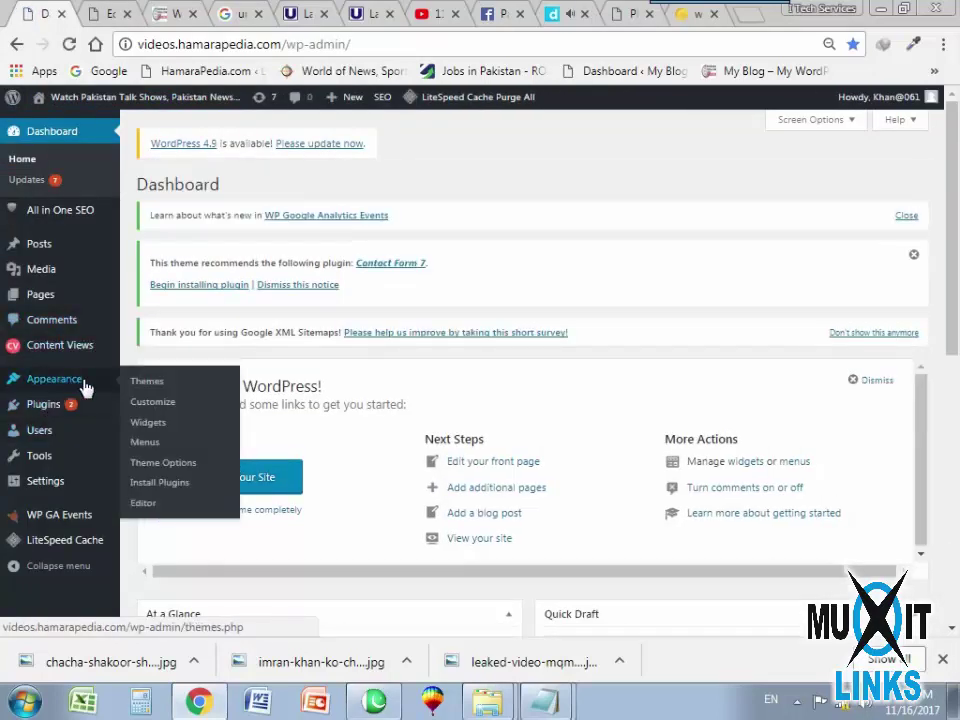
{"action": "mouse_move", "coordinate": [46, 302]}
{"action": "left_click", "coordinate": [140, 300]}
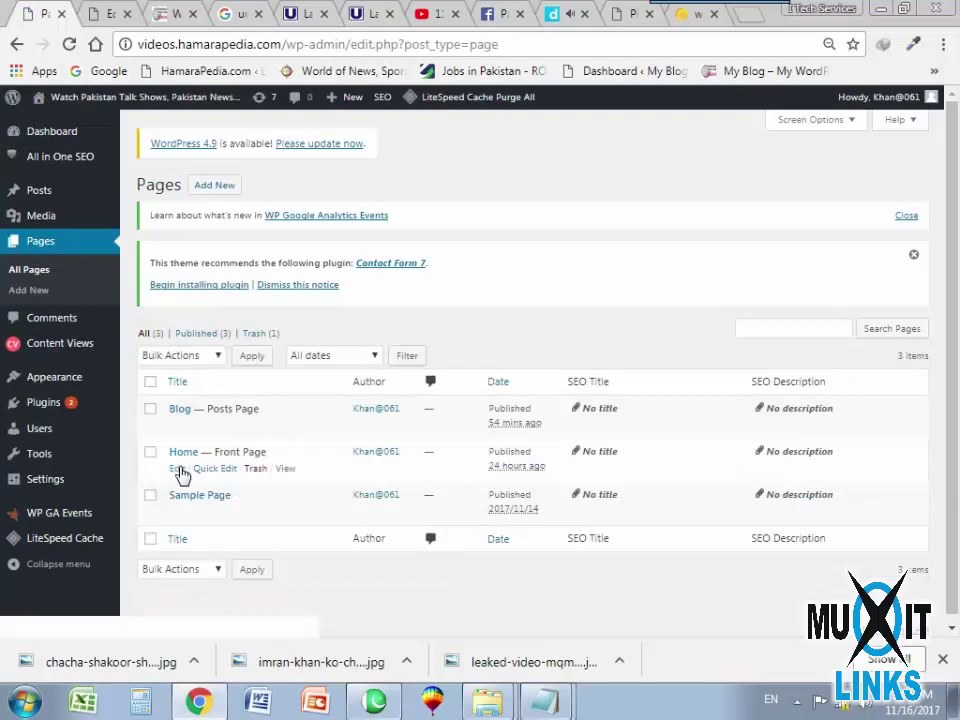
{"action": "left_click", "coordinate": [179, 469]}
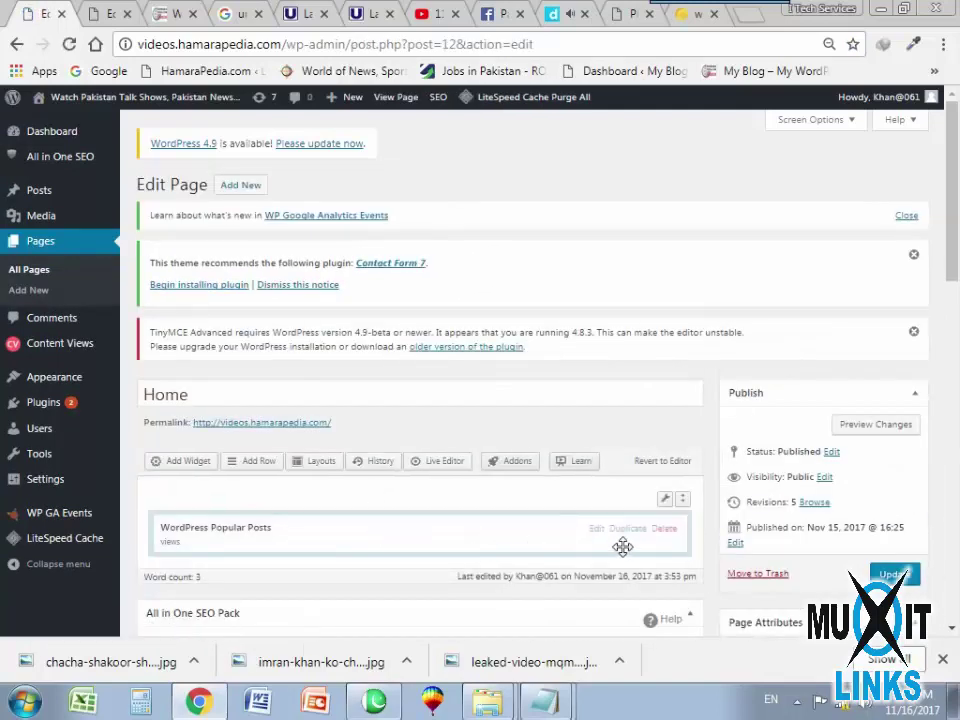
Add a Text widget to the Home page and place it above the WordPress Popular Posts widget.
{"action": "left_click", "coordinate": [551, 519]}
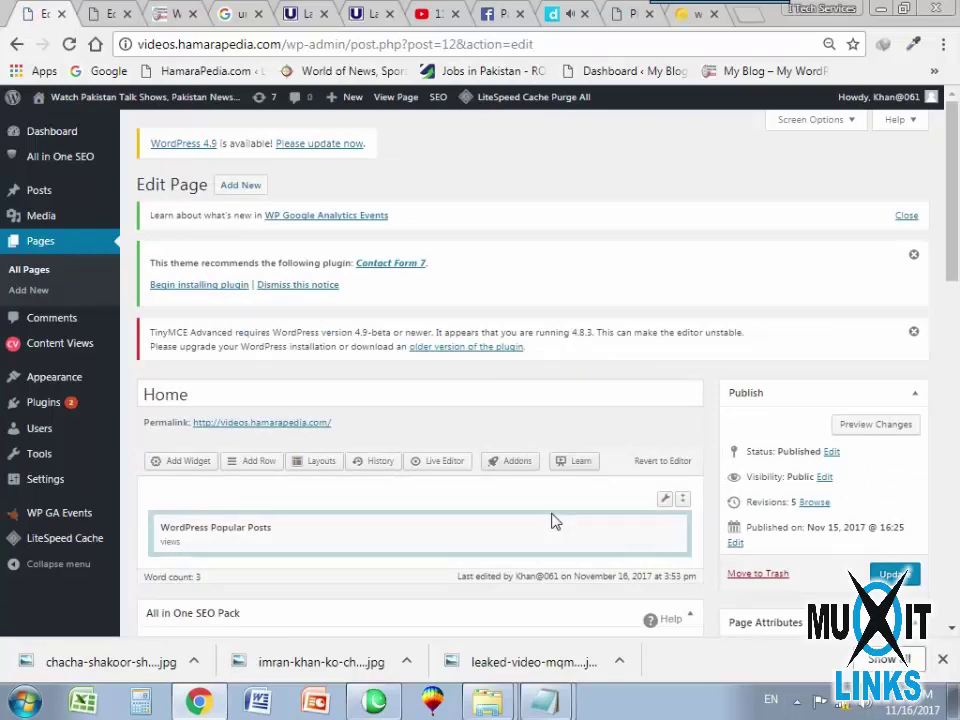
{"action": "left_click", "coordinate": [191, 462]}
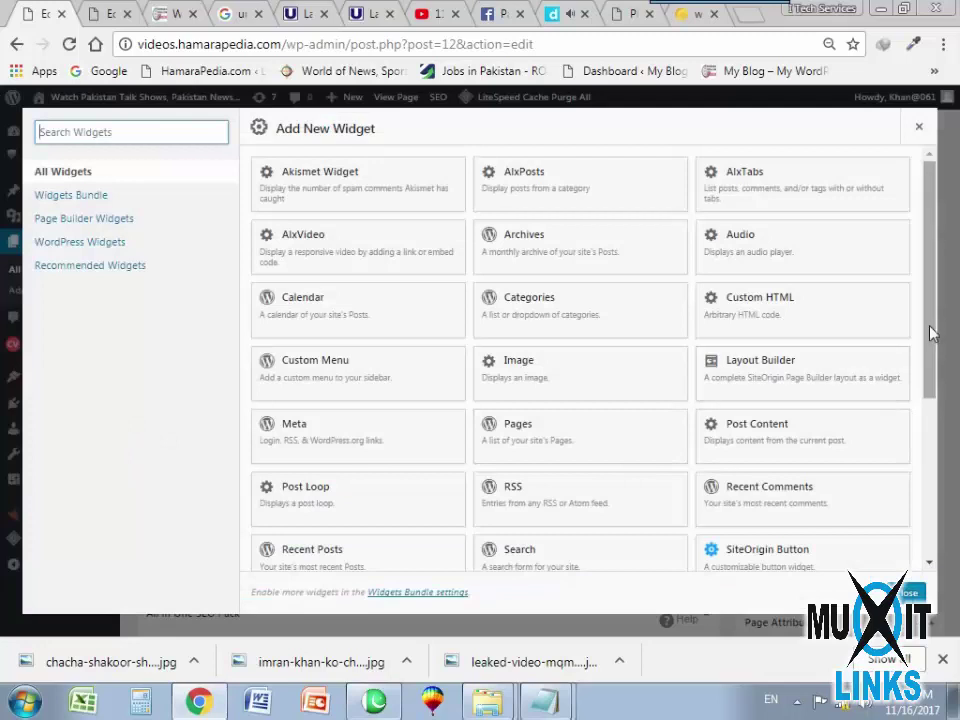
{"action": "scroll", "coordinate": [930, 333], "scroll_direction": "down", "scroll_amount": 5}
{"action": "left_click", "coordinate": [559, 483]}
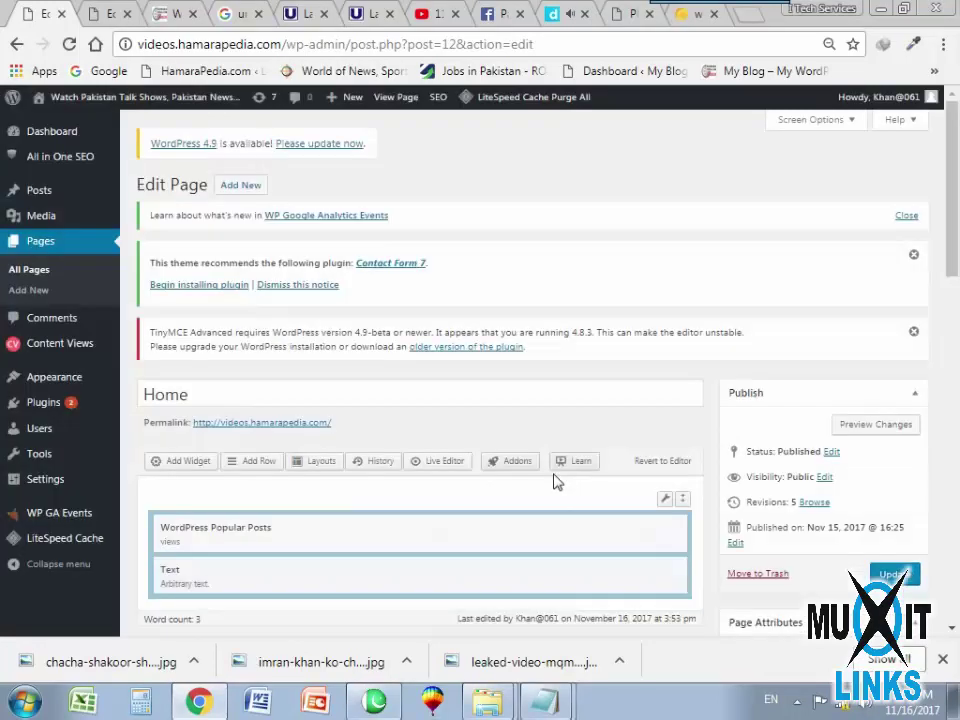
{"action": "left_click", "coordinate": [598, 532]}
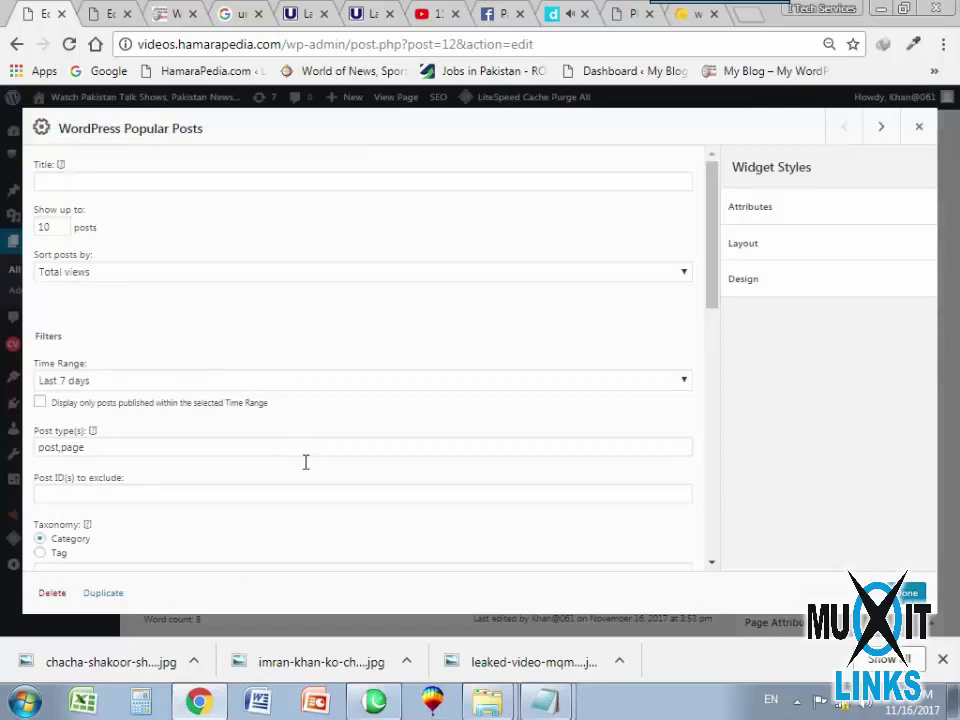
{"action": "left_click", "coordinate": [919, 127]}
{"action": "left_click_drag", "start_coordinate": [554, 544], "coordinate": [546, 578]}
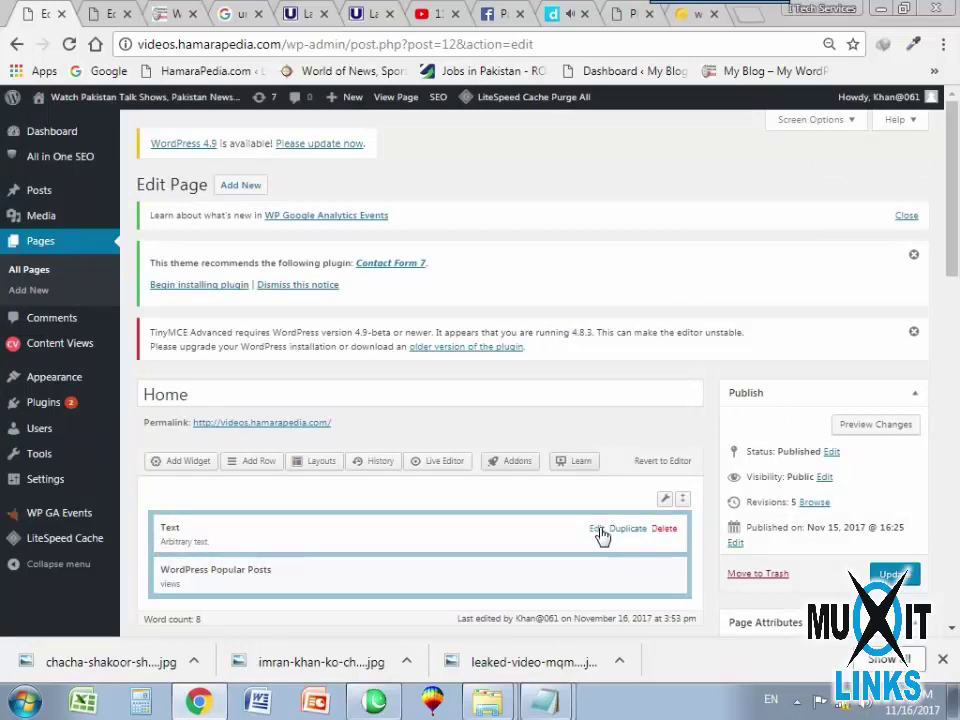
Paste the shortcode [pt_view id="330814cbq8"] into the Text widget's content and update the Home page.
{"action": "left_click", "coordinate": [597, 530]}
{"action": "right_click", "coordinate": [107, 312]}
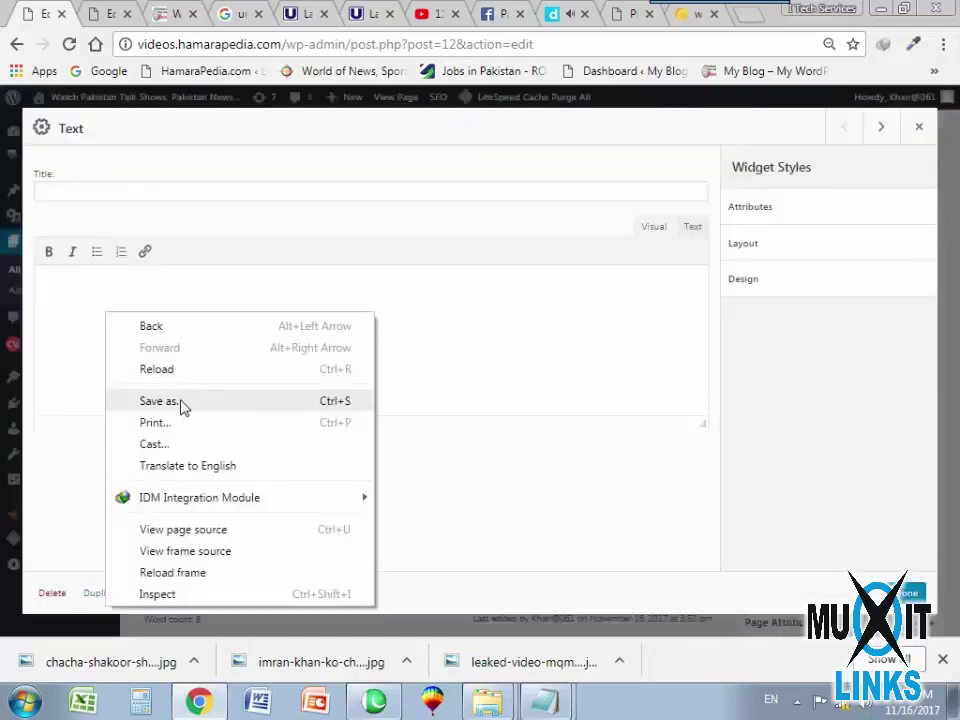
{"action": "left_click", "coordinate": [465, 320]}
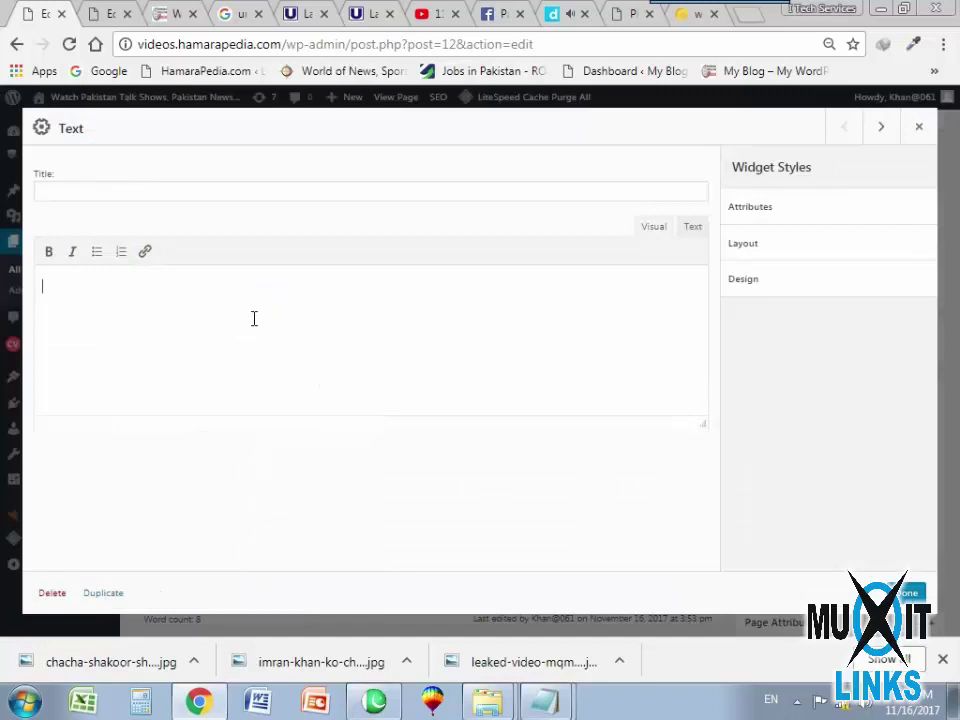
{"action": "key", "text": "ctrl+v"}
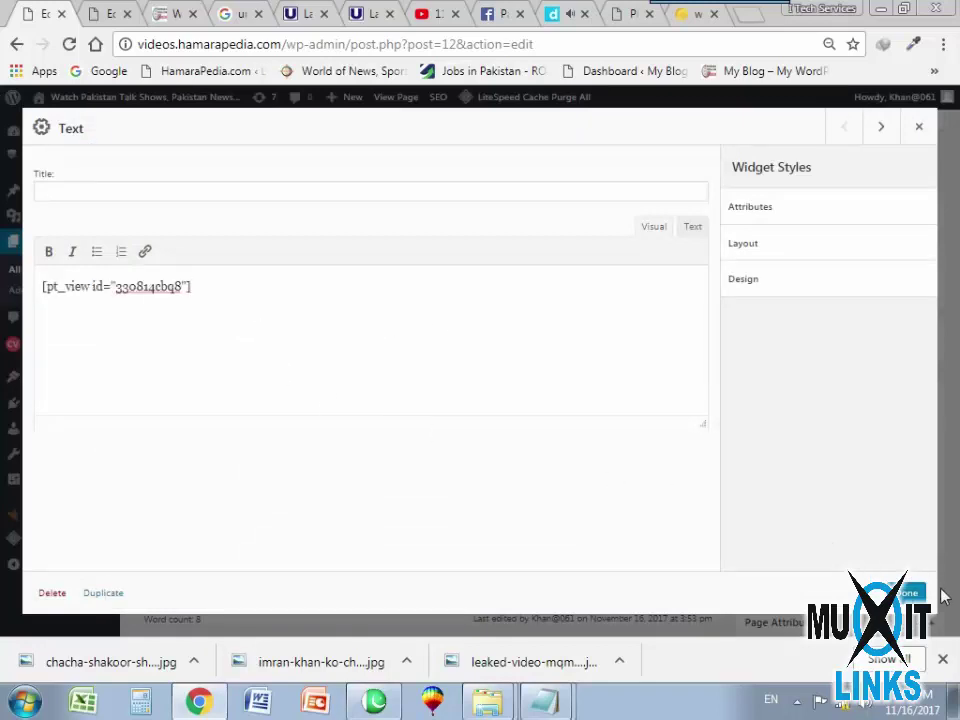
{"action": "left_click", "coordinate": [908, 593]}
{"action": "left_click", "coordinate": [894, 573]}
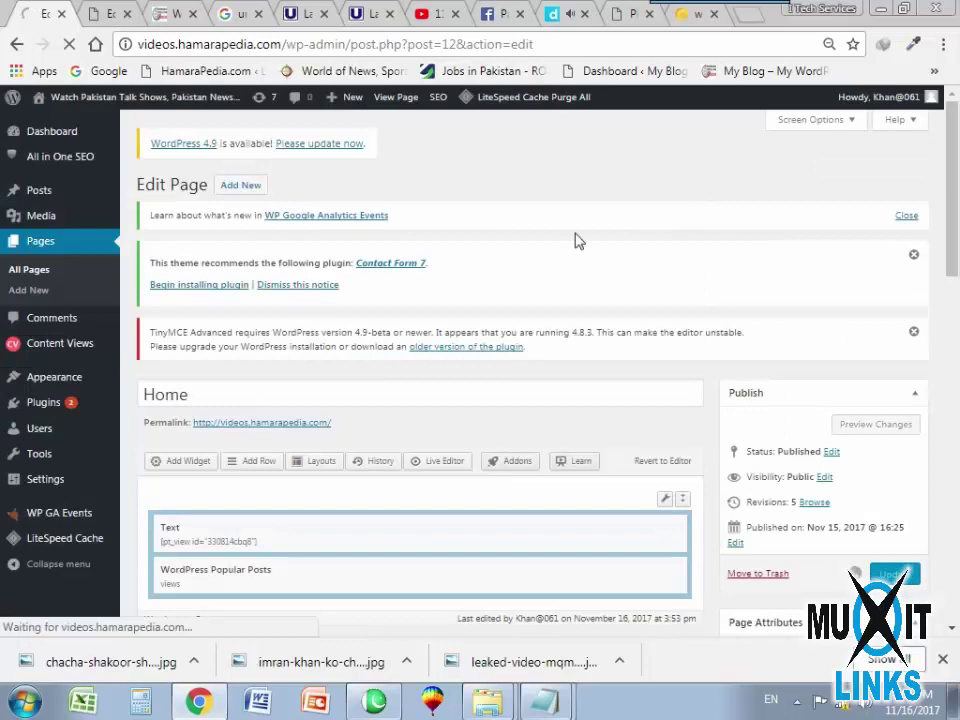
Reload the site's homepage, examine the video listing and compare it with the Top Rated Posts on unewstv.com.
{"action": "left_click", "coordinate": [166, 12]}
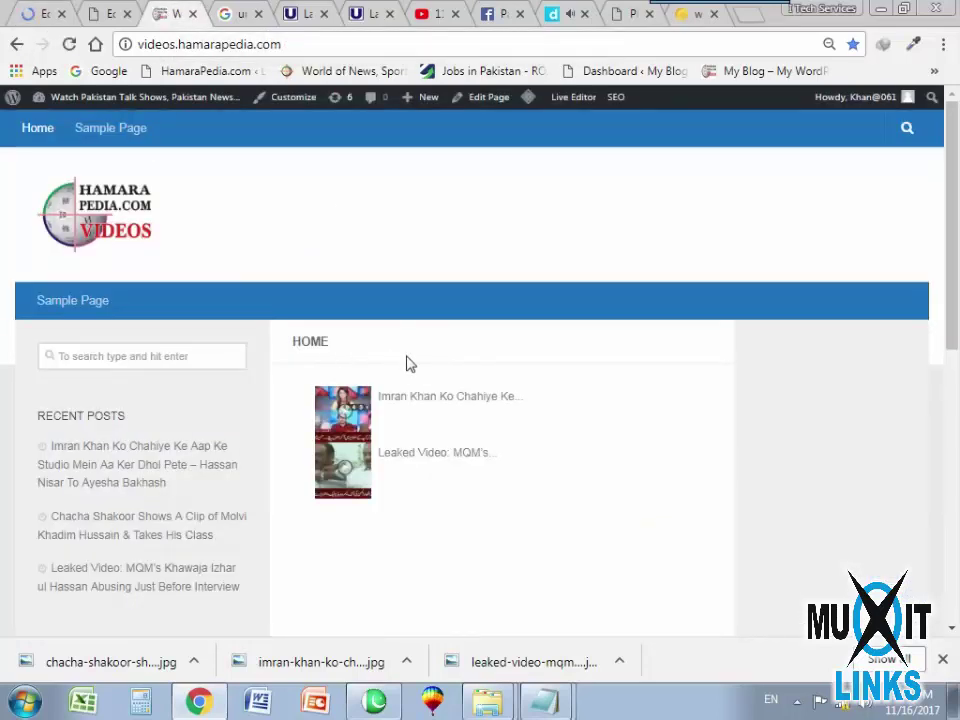
{"action": "left_click", "coordinate": [70, 45]}
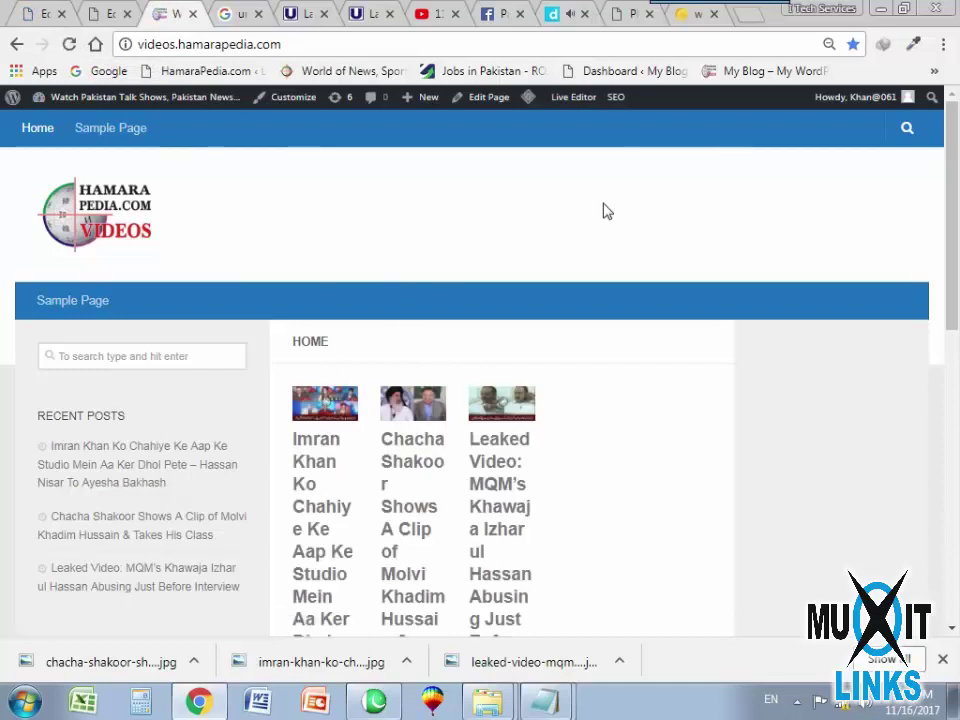
{"action": "scroll", "coordinate": [484, 375], "scroll_direction": "down", "scroll_amount": 3}
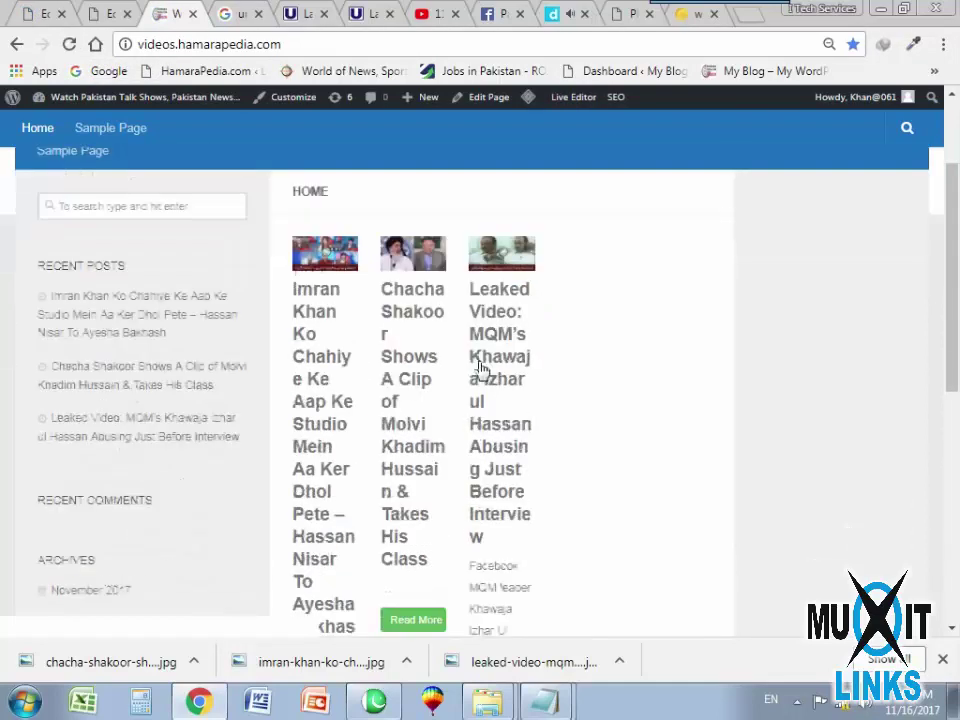
{"action": "scroll", "coordinate": [516, 437], "scroll_direction": "up", "scroll_amount": 2}
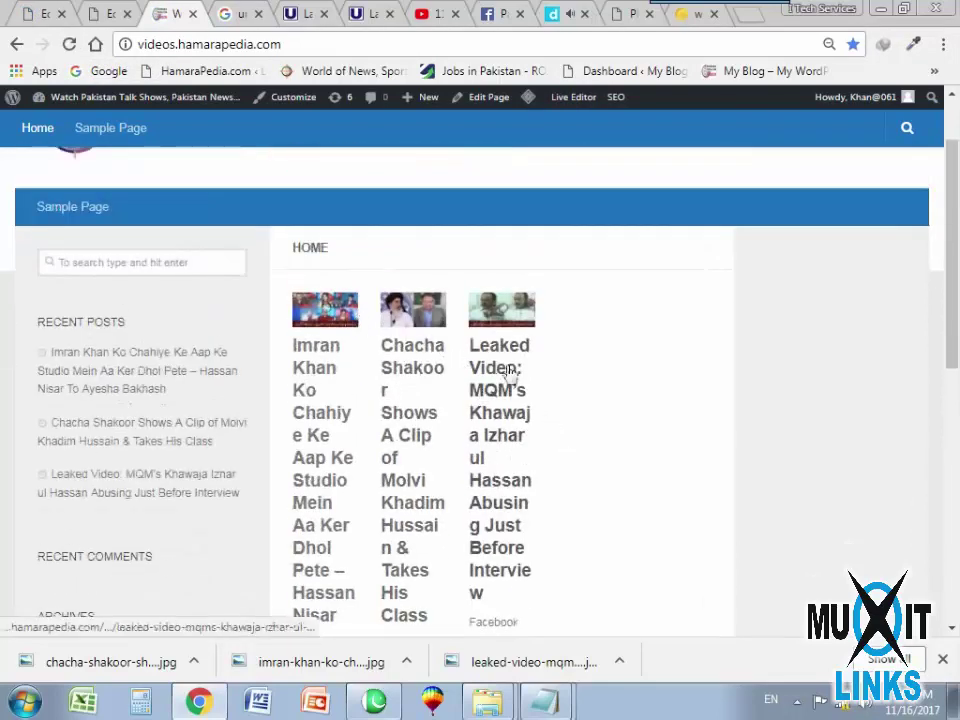
{"action": "left_click", "coordinate": [104, 14]}
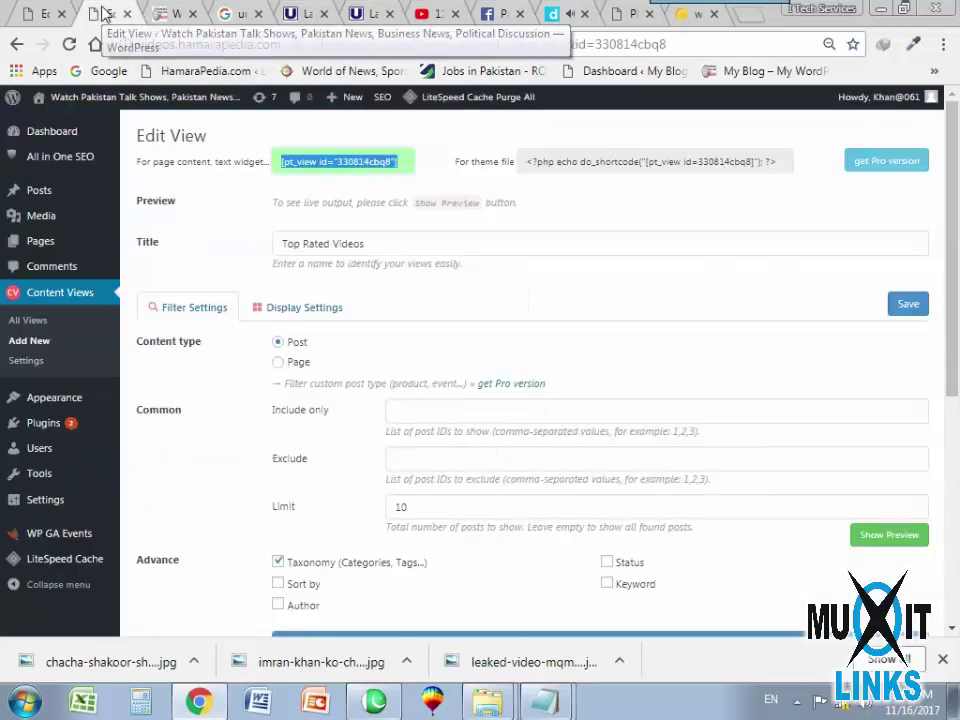
{"action": "left_click", "coordinate": [365, 14]}
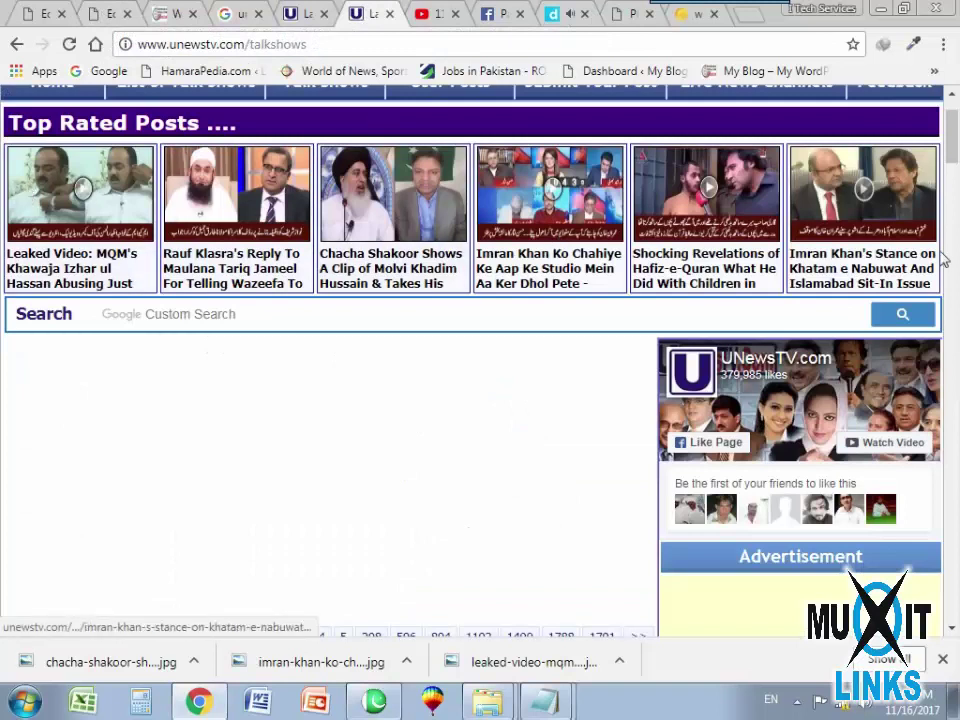
{"action": "left_click", "coordinate": [168, 14]}
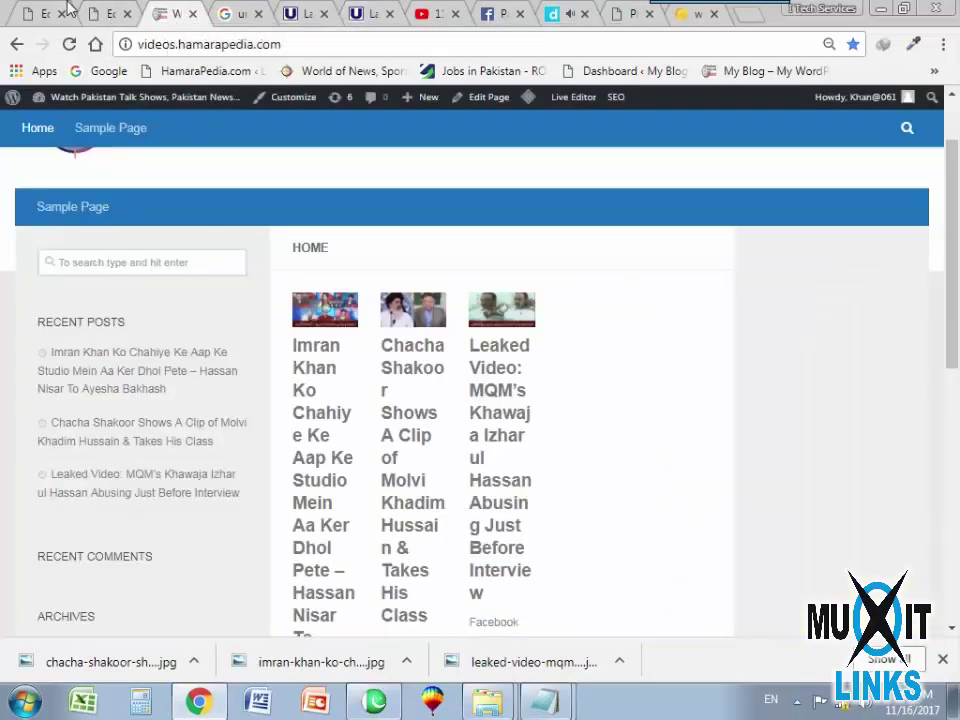
Set the Home page's layout option to a single column without sidebars, update the page and check the homepage.
{"action": "left_click", "coordinate": [113, 12]}
{"action": "key", "text": "ctrl+shift+Tab"}
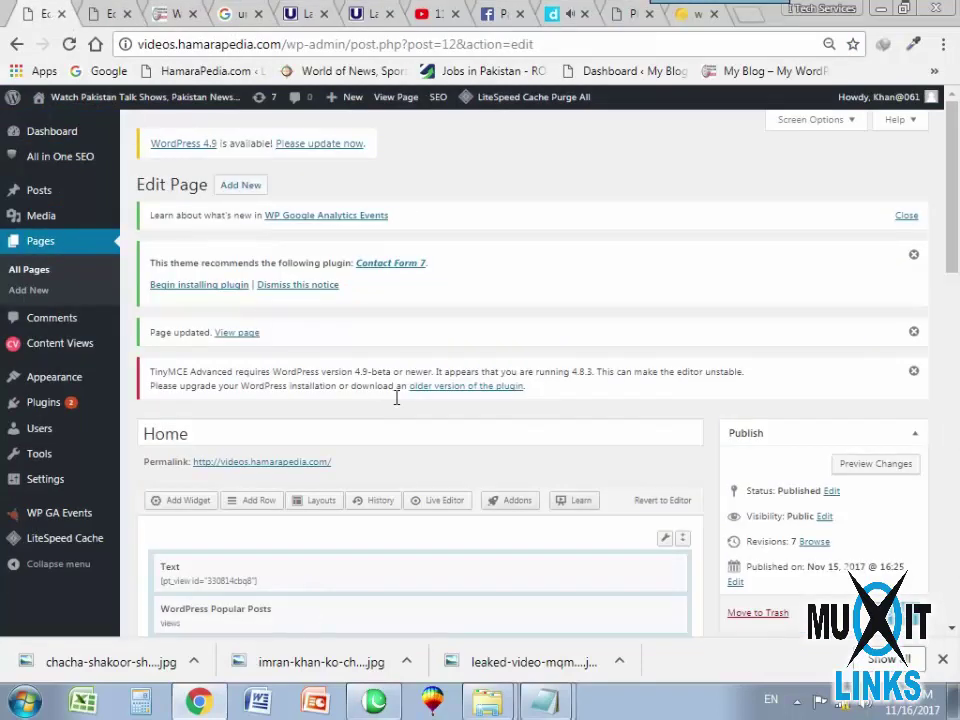
{"action": "scroll", "coordinate": [298, 404], "scroll_direction": "down", "scroll_amount": 15}
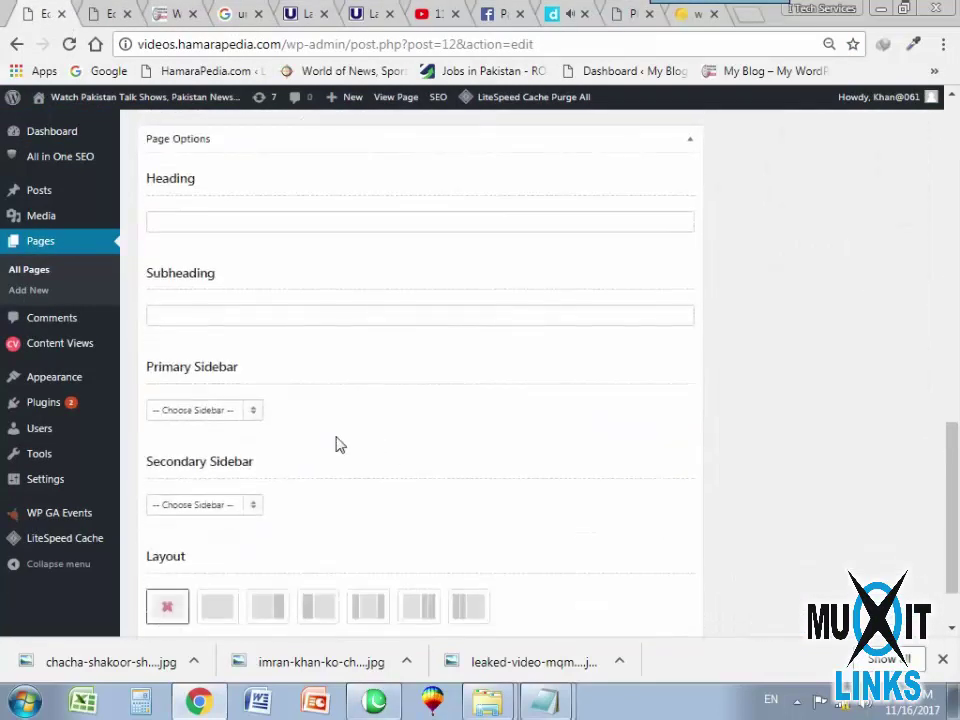
{"action": "left_click", "coordinate": [222, 528]}
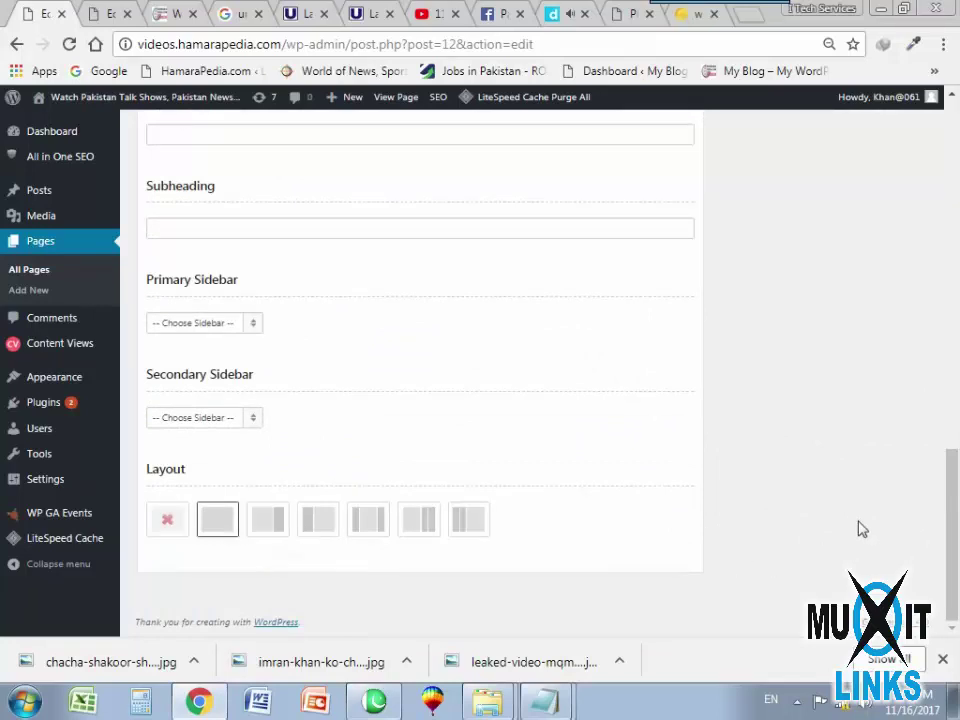
{"action": "scroll", "coordinate": [883, 496], "scroll_direction": "up", "scroll_amount": 5}
{"action": "scroll", "coordinate": [883, 496], "scroll_direction": "up", "scroll_amount": 5}
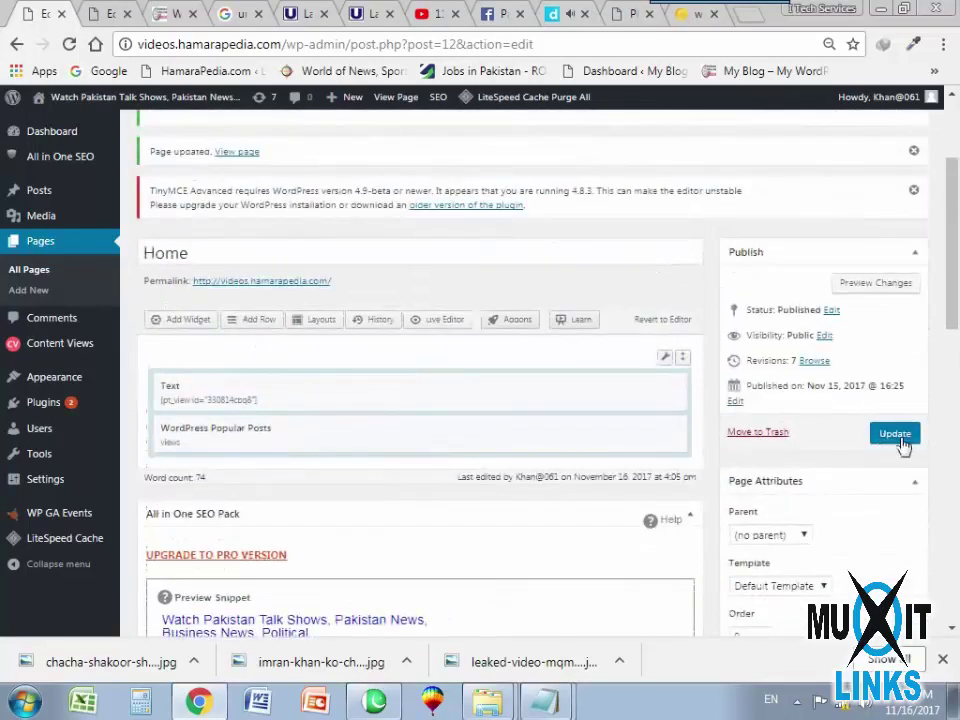
{"action": "left_click", "coordinate": [890, 433]}
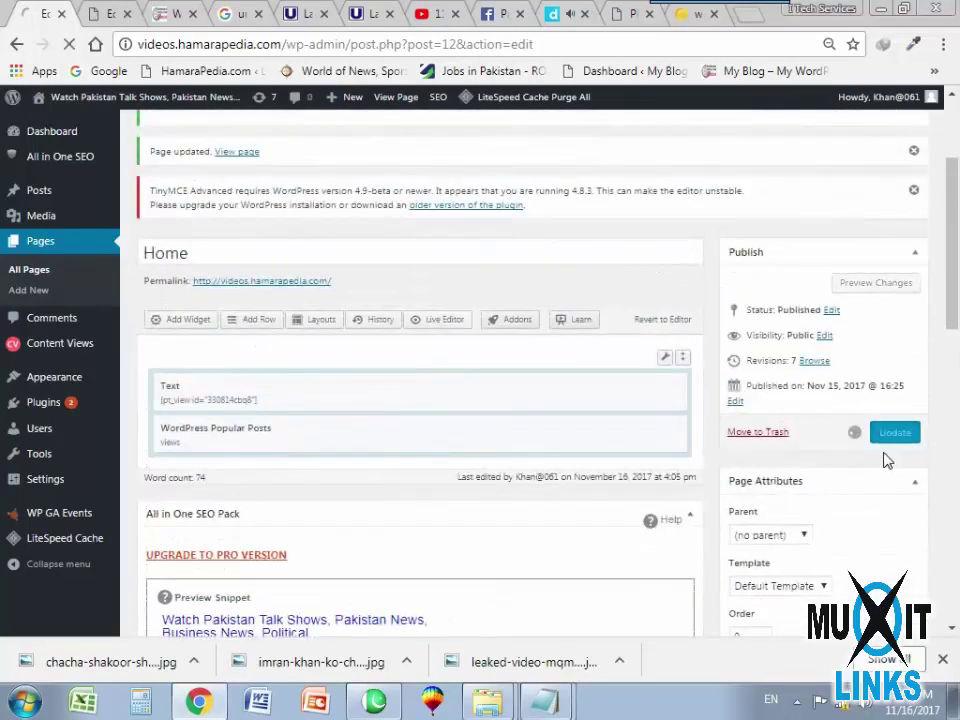
{"action": "left_click", "coordinate": [167, 12]}
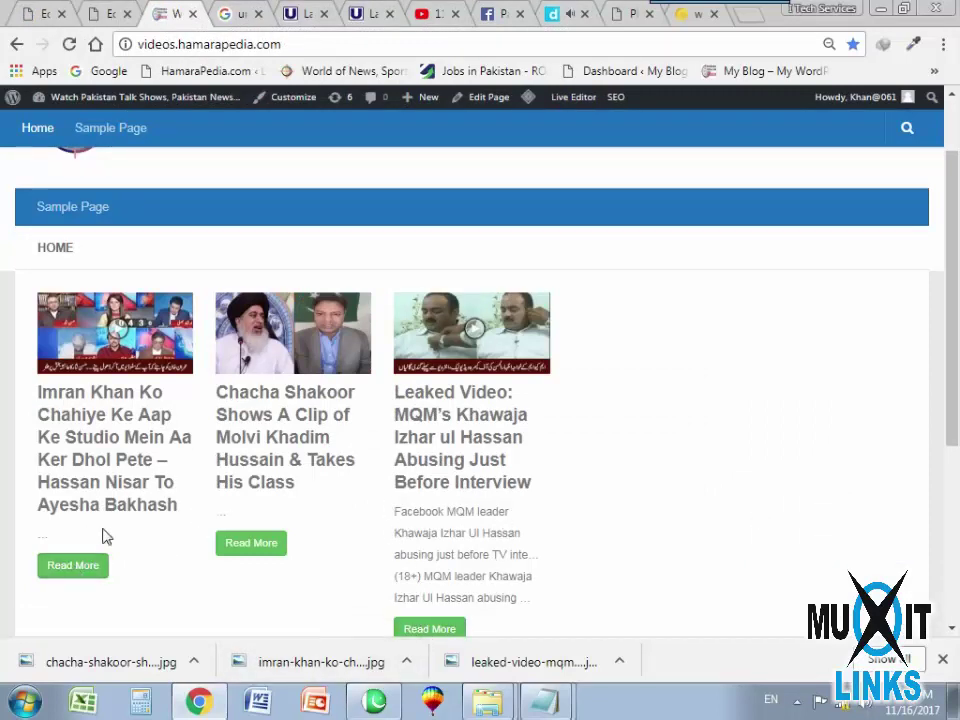
{"action": "left_click", "coordinate": [47, 14]}
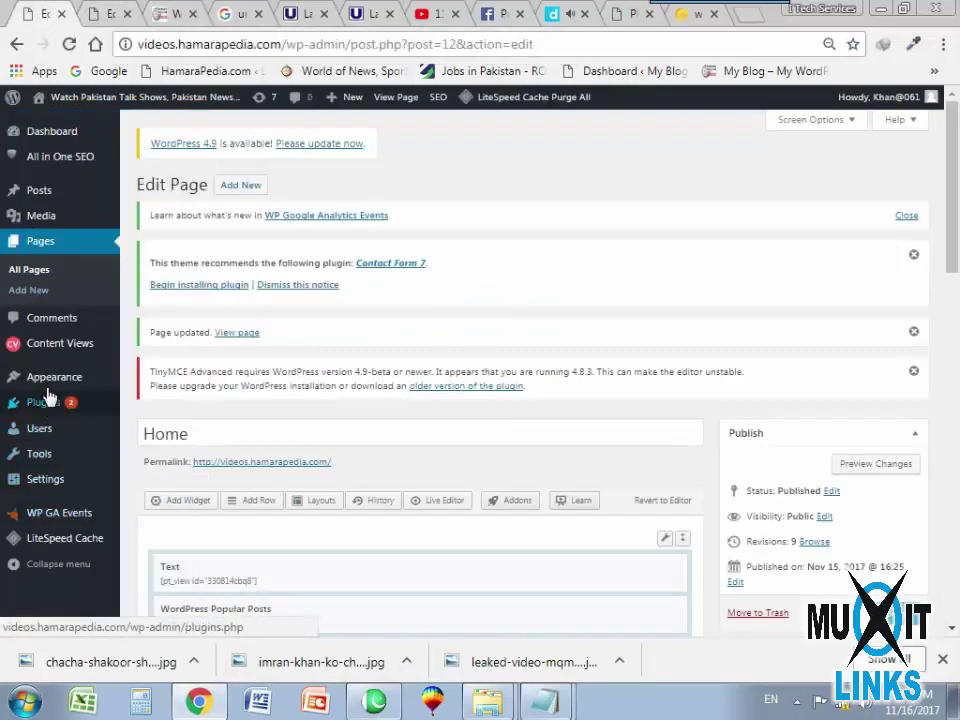
In the Top Rated Videos view's display settings, show thumbnail and text vertically, turn off Show Content, and save the view.
{"action": "mouse_move", "coordinate": [57, 358]}
{"action": "left_click", "coordinate": [140, 352]}
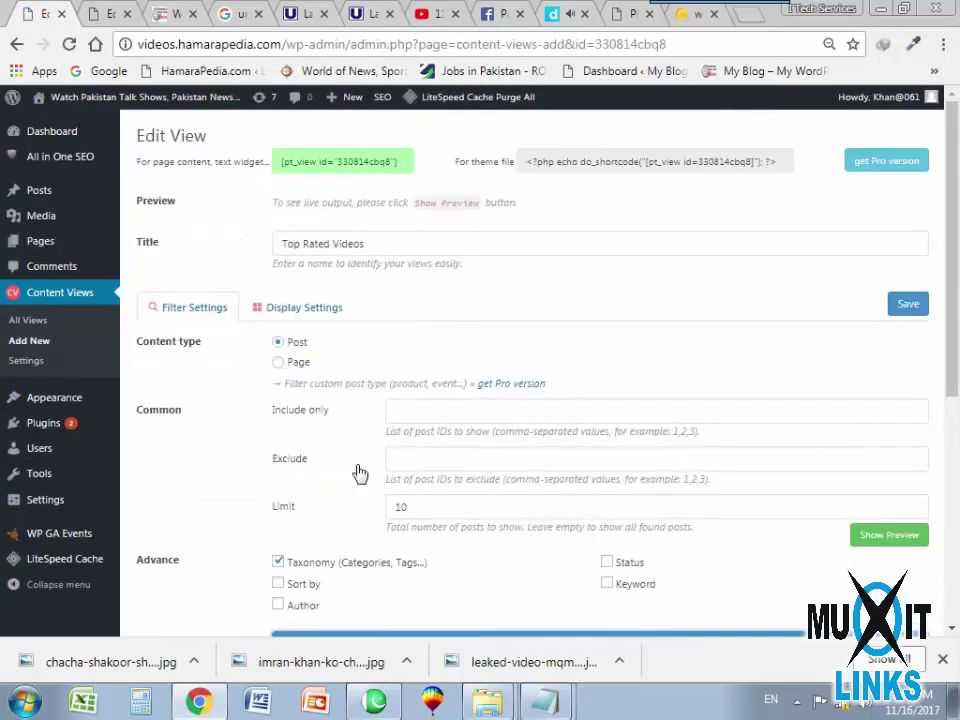
{"action": "scroll", "coordinate": [360, 470], "scroll_direction": "down", "scroll_amount": 3}
{"action": "scroll", "coordinate": [330, 388], "scroll_direction": "up", "scroll_amount": 4}
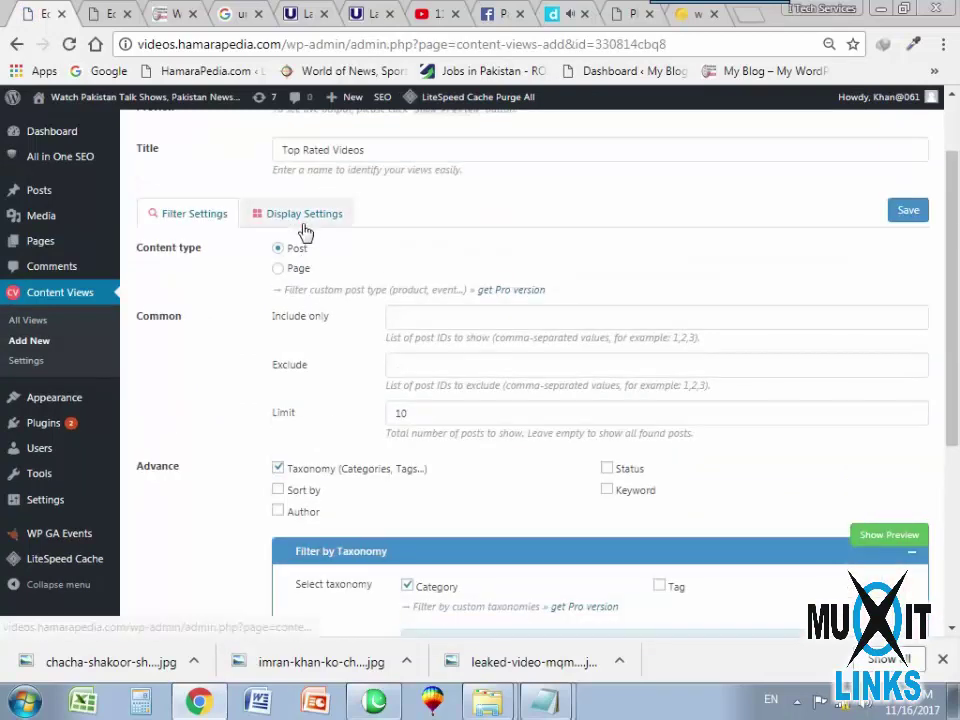
{"action": "left_click", "coordinate": [305, 222]}
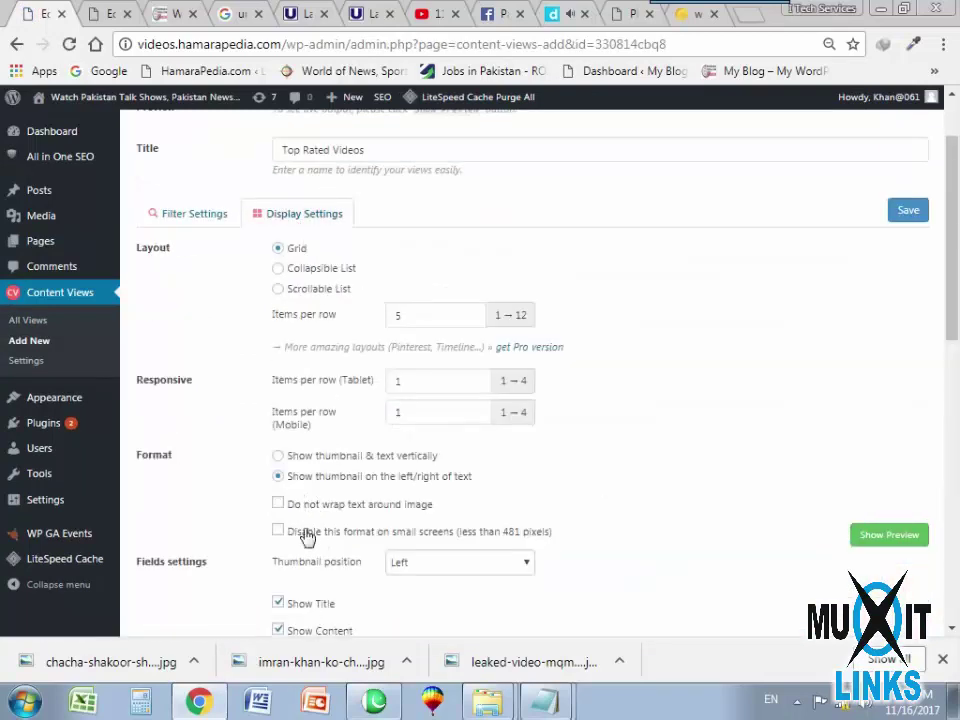
{"action": "left_click", "coordinate": [279, 456]}
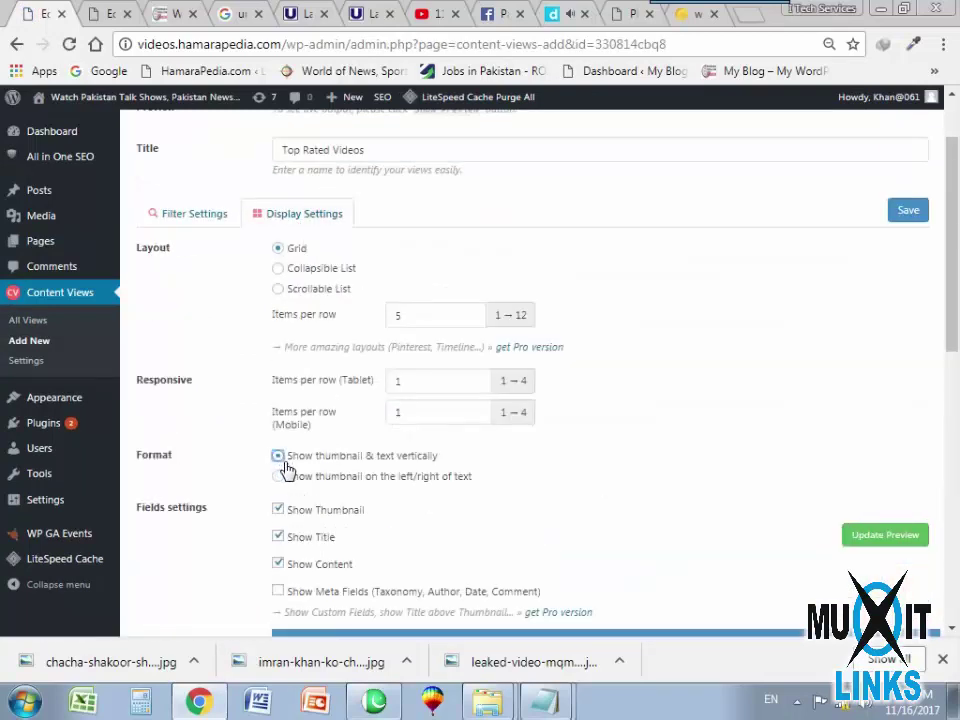
{"action": "left_click", "coordinate": [279, 565]}
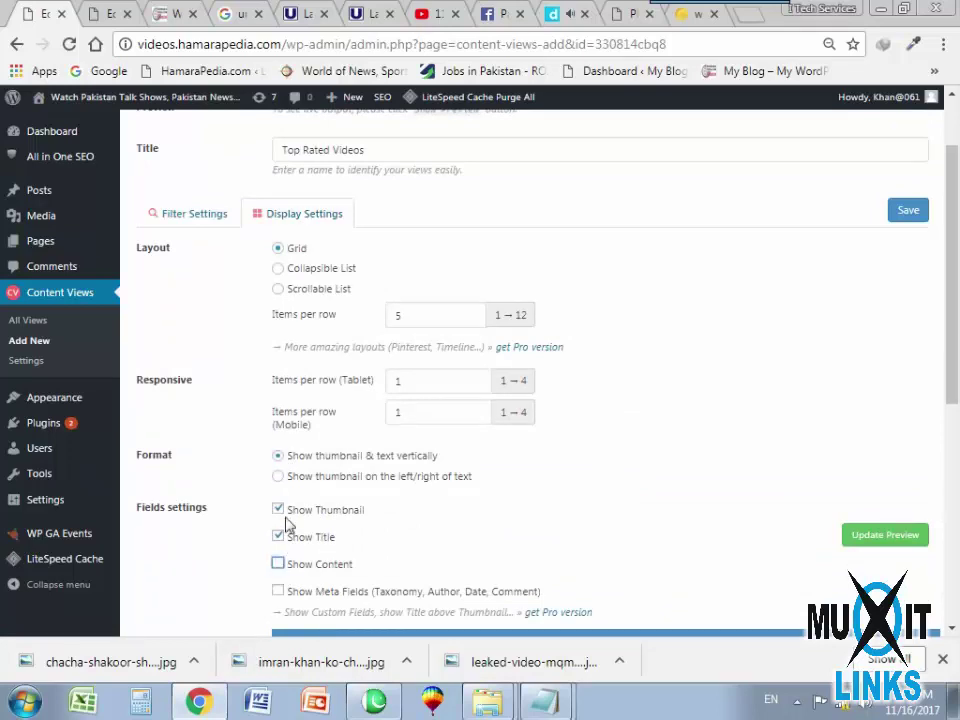
{"action": "left_click", "coordinate": [908, 212]}
Reload the site's homepage and compare its video grid with the Top Rated Posts and talk show list on unewstv.com.
{"action": "left_click", "coordinate": [176, 13]}
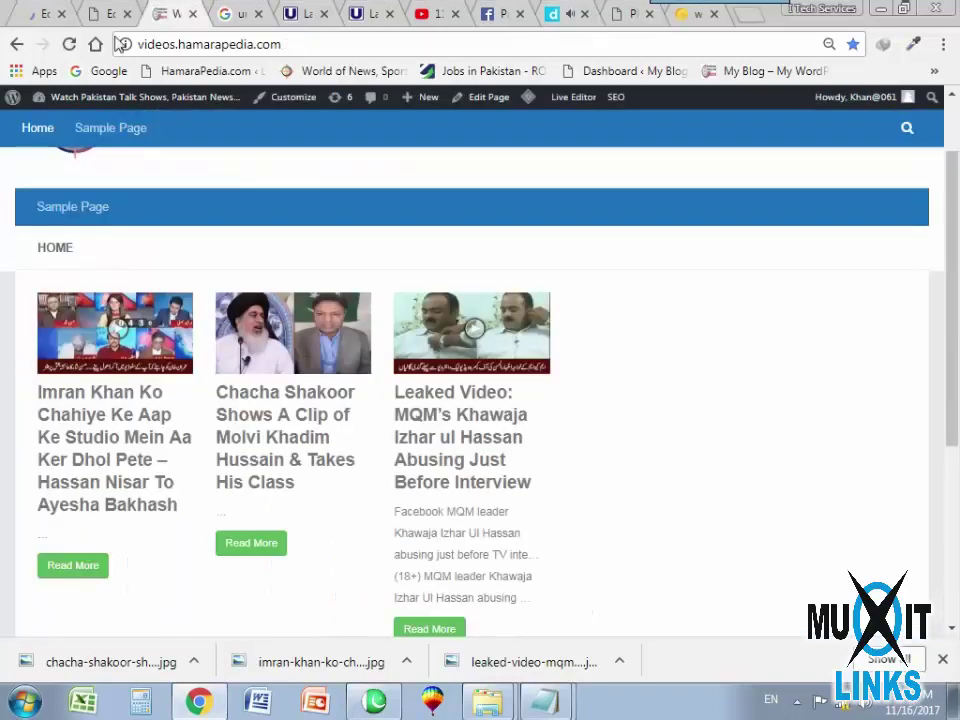
{"action": "left_click", "coordinate": [66, 44]}
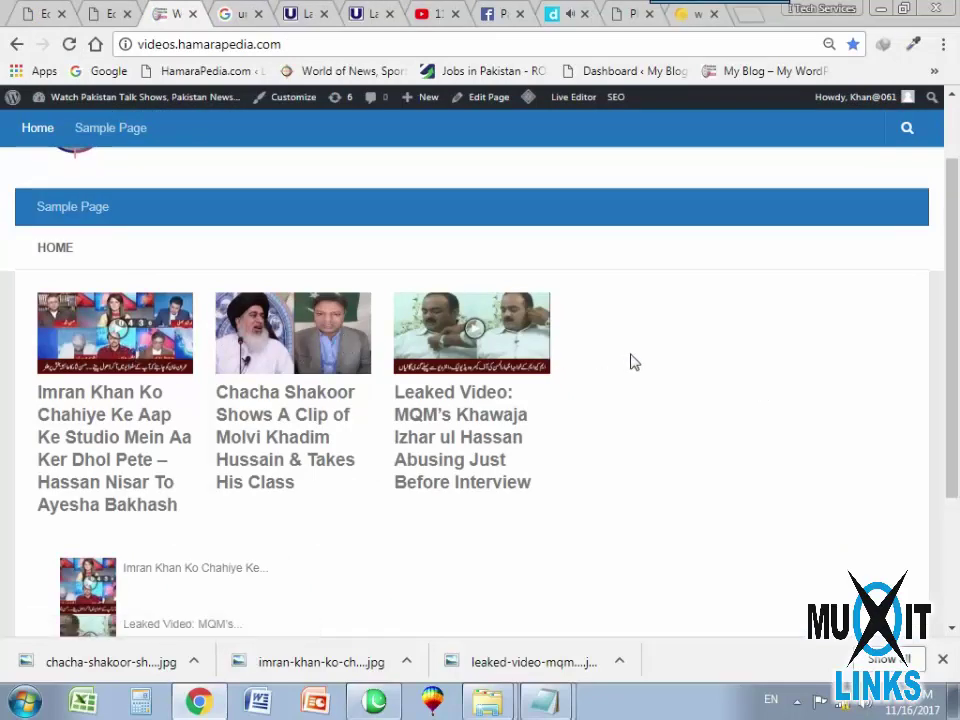
{"action": "scroll", "coordinate": [440, 424], "scroll_direction": "up", "scroll_amount": 1}
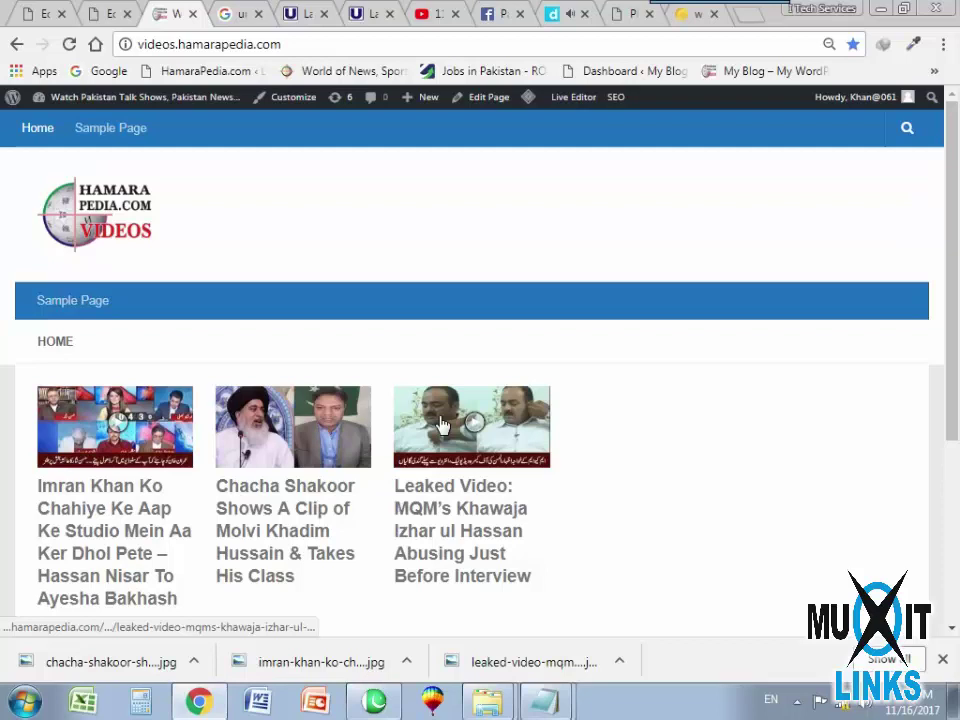
{"action": "left_click", "coordinate": [305, 13]}
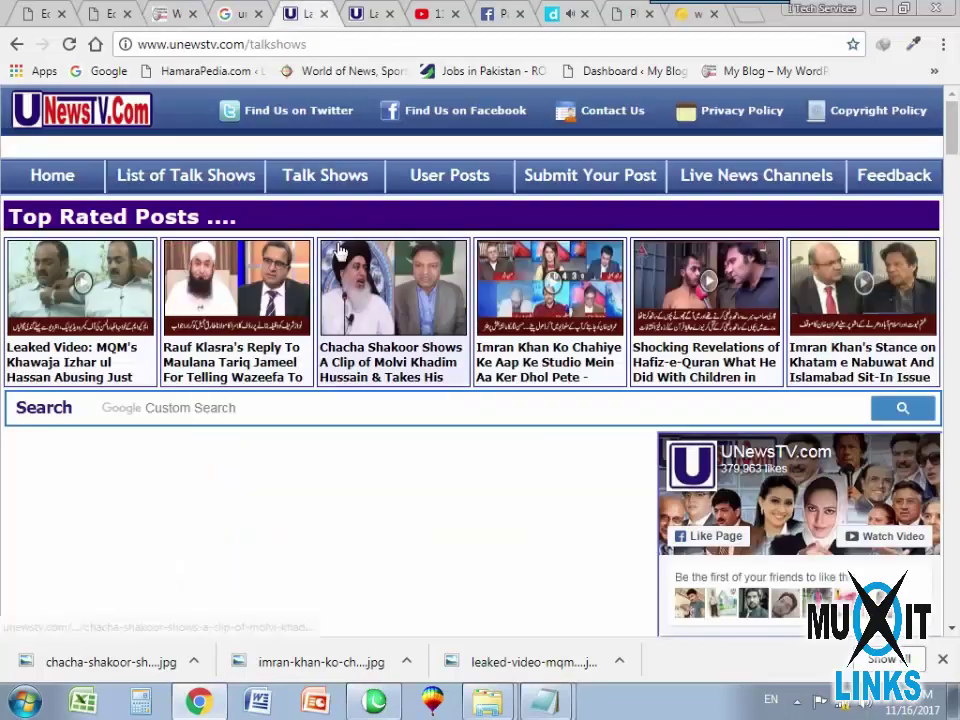
{"action": "scroll", "coordinate": [456, 484], "scroll_direction": "down", "scroll_amount": 3}
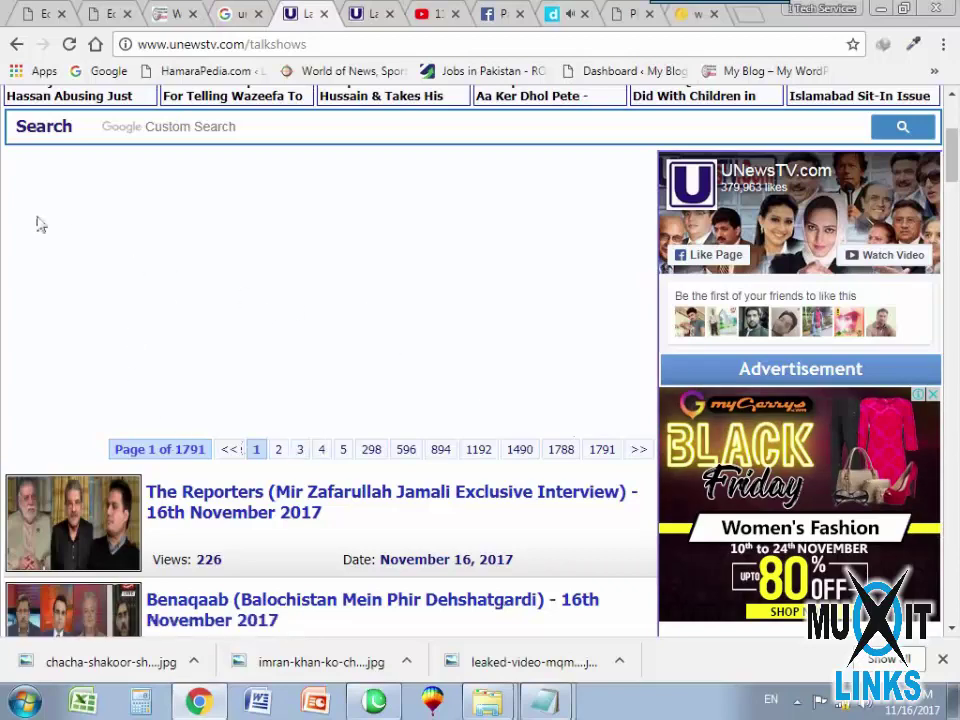
{"action": "scroll", "coordinate": [499, 422], "scroll_direction": "down", "scroll_amount": 6}
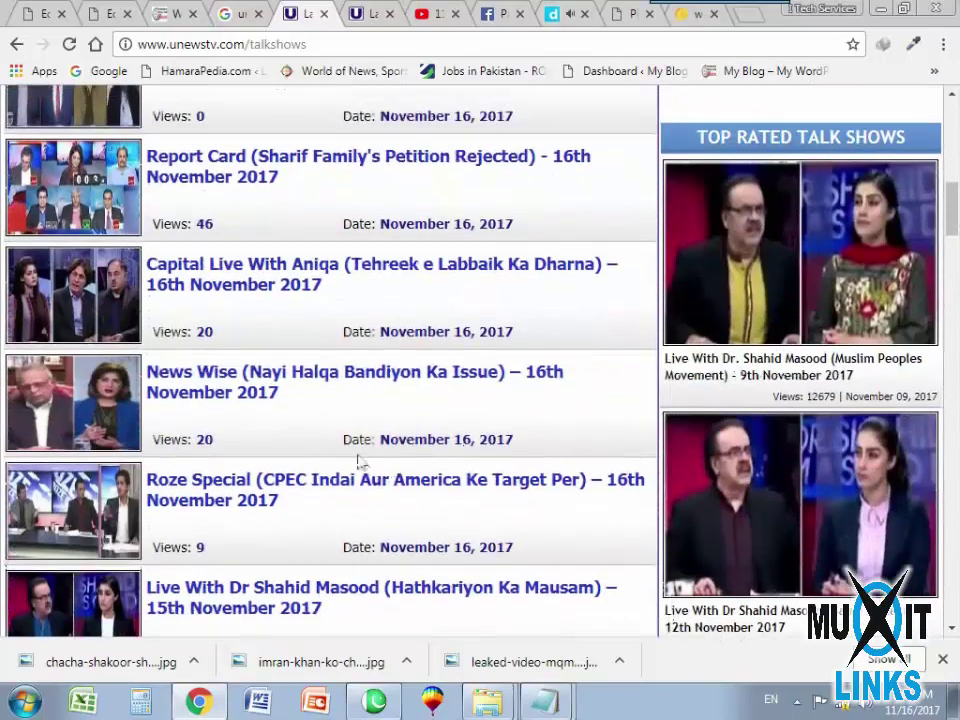
{"action": "scroll", "coordinate": [355, 420], "scroll_direction": "up", "scroll_amount": 7}
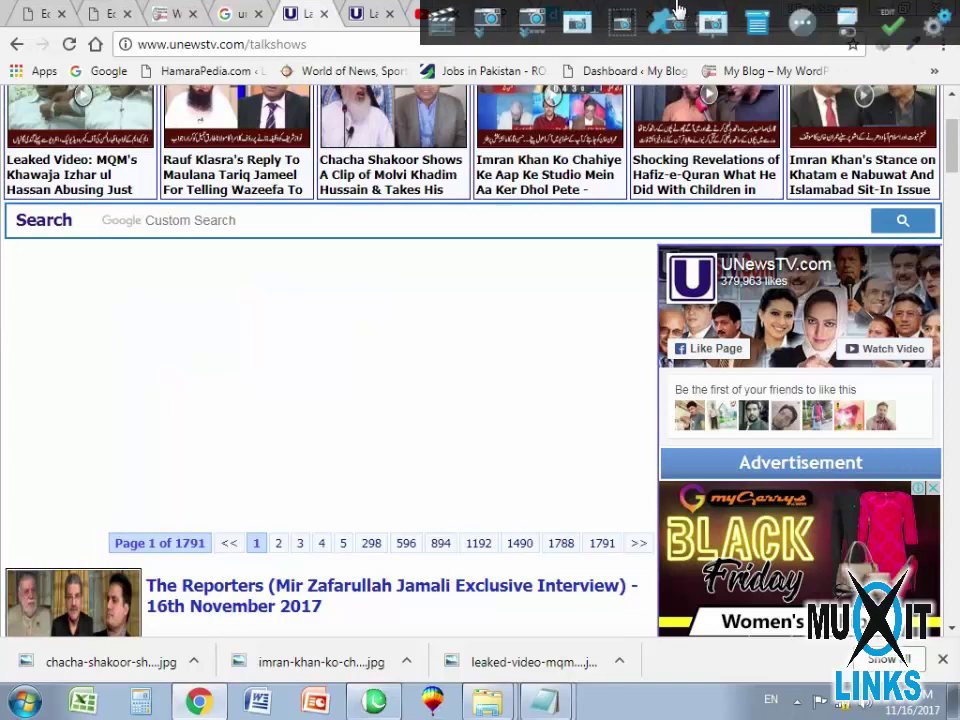
{"action": "left_click", "coordinate": [170, 12]}
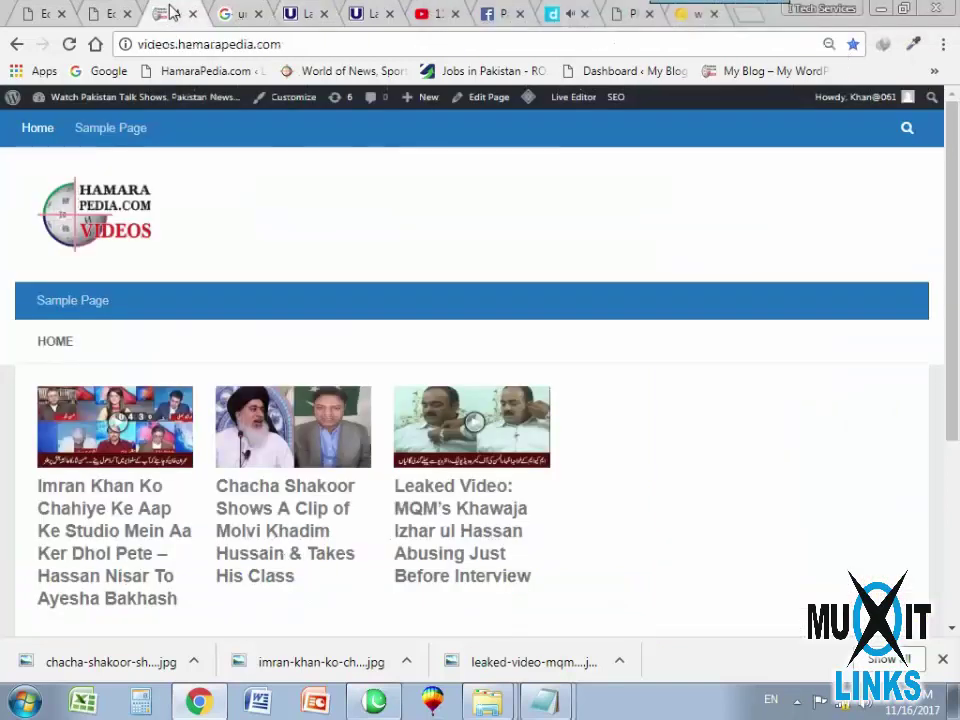
{"action": "scroll", "coordinate": [210, 350], "scroll_direction": "down", "scroll_amount": 1}
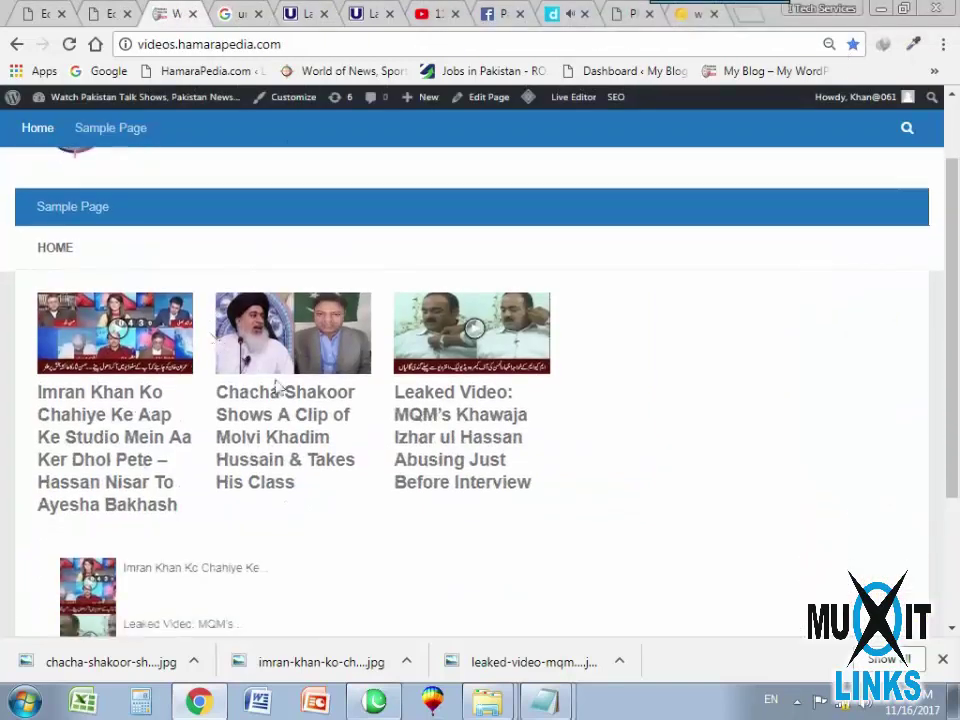
Open the second video post in the homepage grid, examine its page and embedded video, and return to the homepage.
{"action": "left_click", "coordinate": [281, 378]}
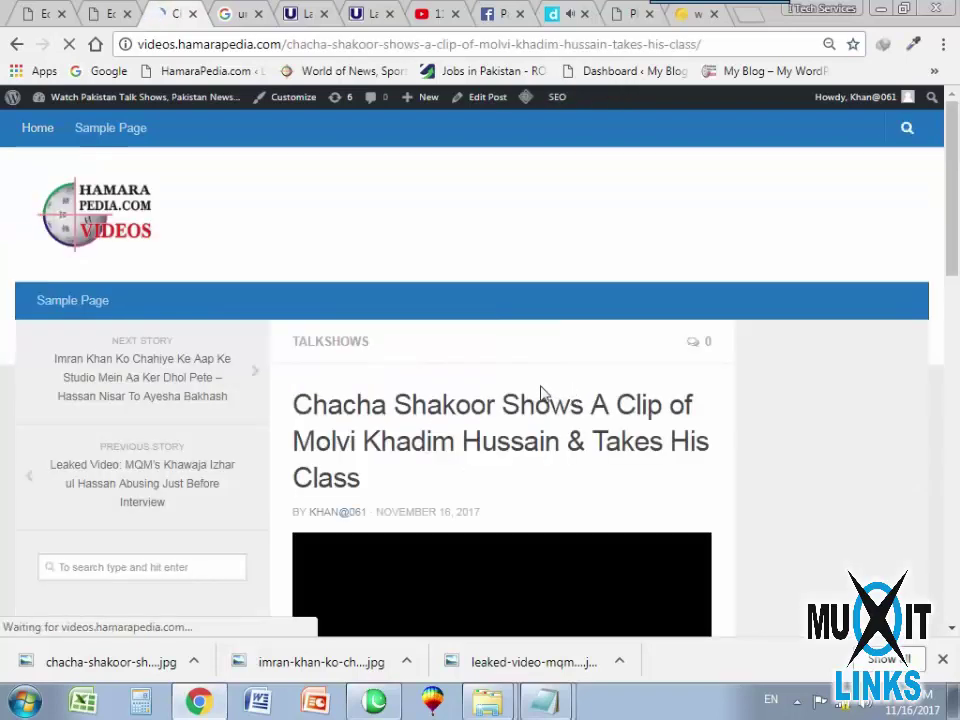
{"action": "scroll", "coordinate": [520, 400], "scroll_direction": "down", "scroll_amount": 2}
{"action": "scroll", "coordinate": [490, 395], "scroll_direction": "down", "scroll_amount": 1}
{"action": "left_click", "coordinate": [496, 377]}
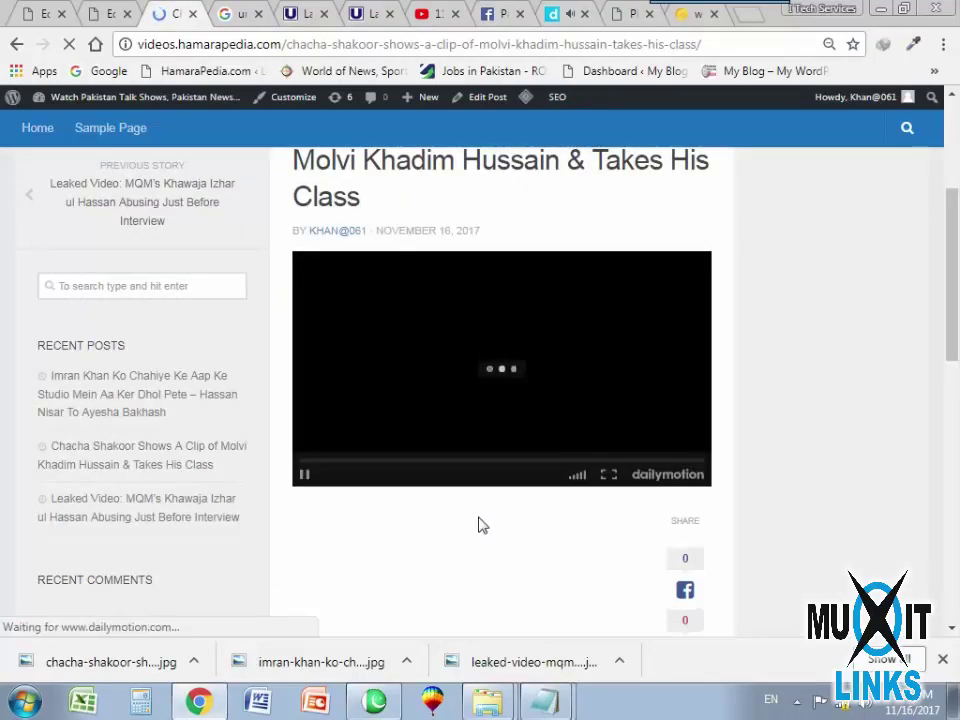
{"action": "scroll", "coordinate": [460, 520], "scroll_direction": "up", "scroll_amount": 1}
{"action": "scroll", "coordinate": [437, 515], "scroll_direction": "up", "scroll_amount": 1}
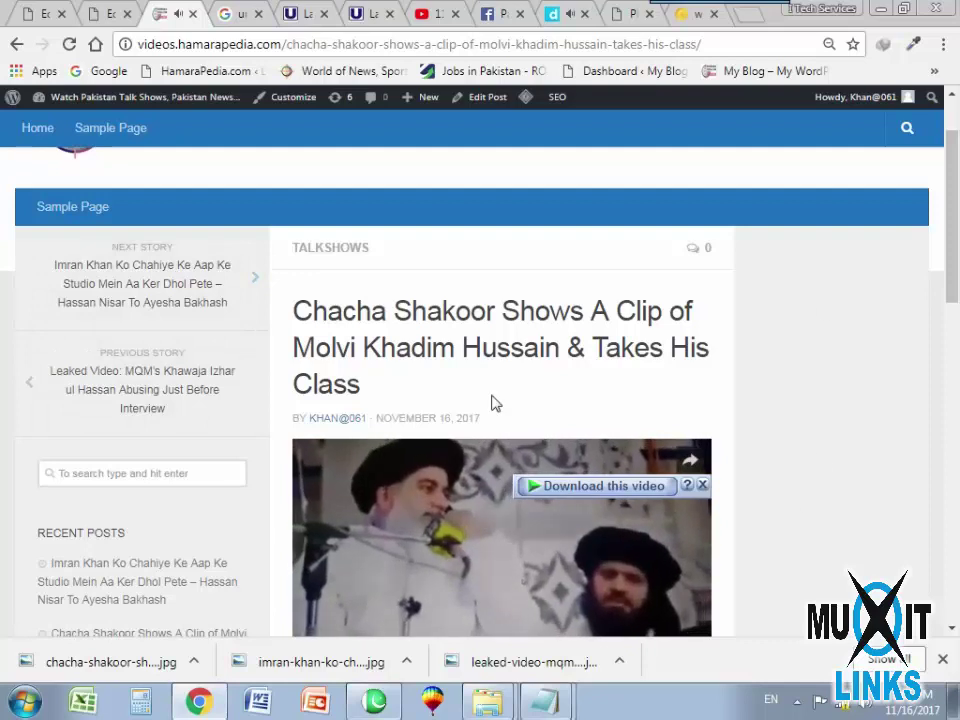
{"action": "scroll", "coordinate": [455, 367], "scroll_direction": "down", "scroll_amount": 2}
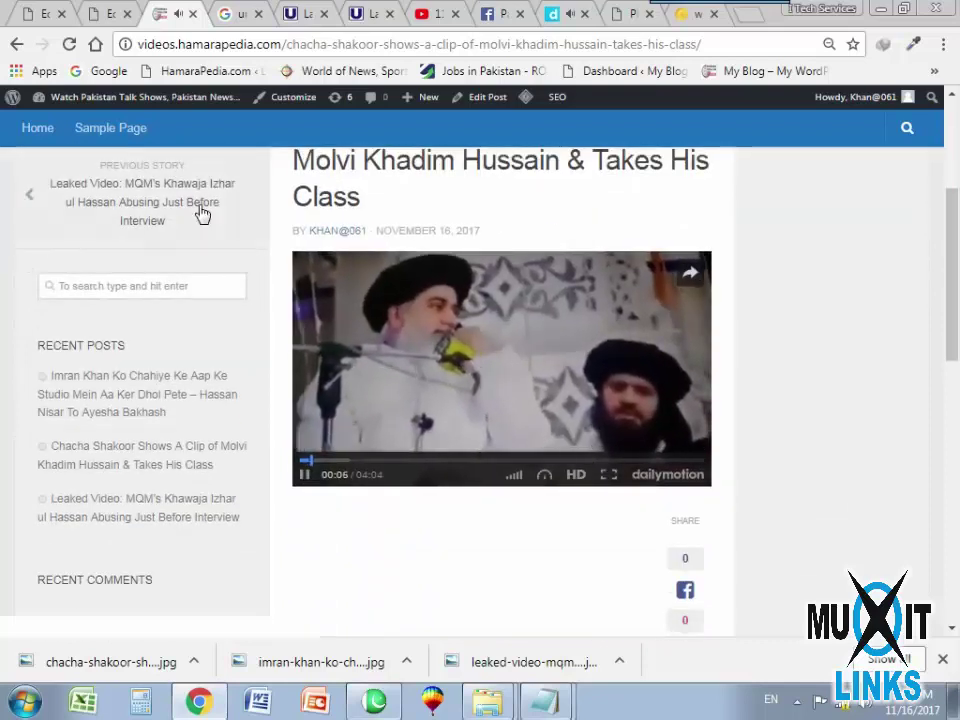
{"action": "left_click", "coordinate": [12, 45]}
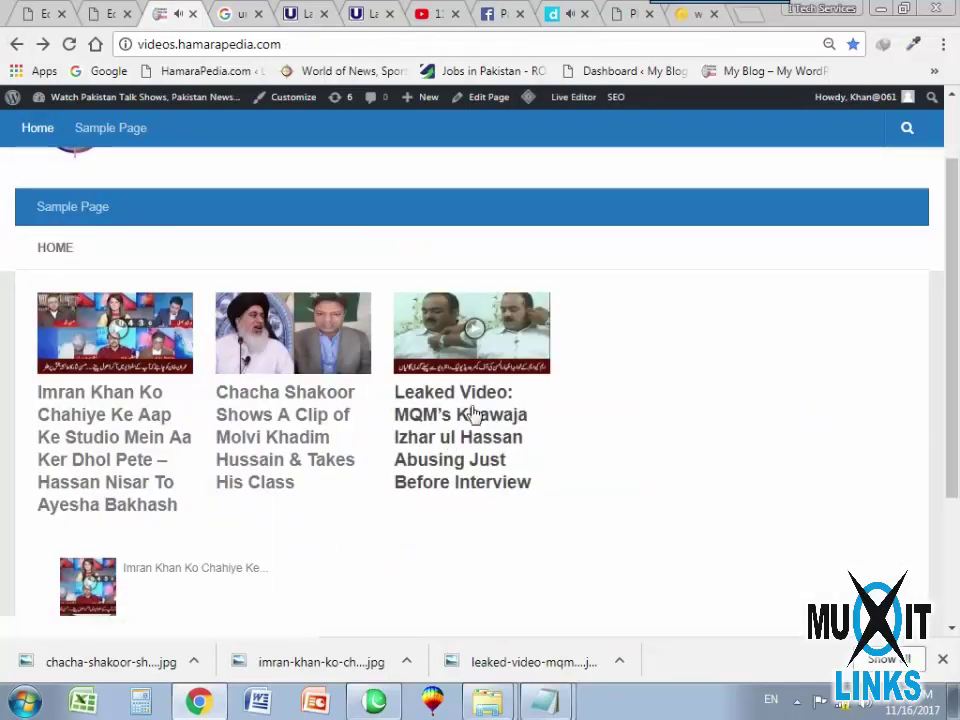
Open the third video post in the homepage grid, look over its page, and go back to the homepage.
{"action": "left_click", "coordinate": [475, 416]}
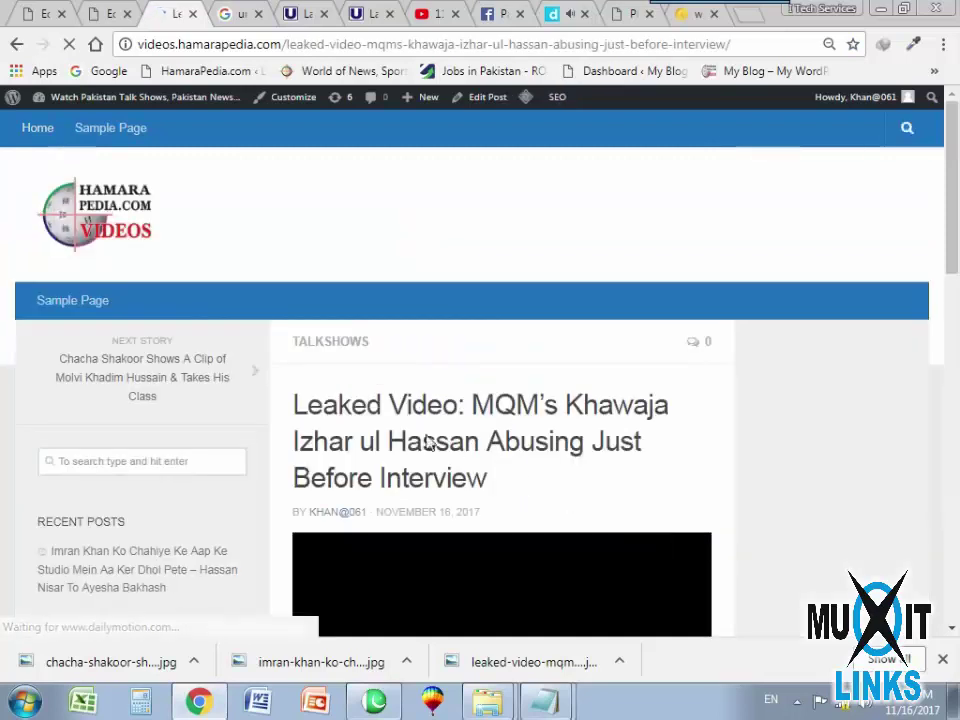
{"action": "scroll", "coordinate": [424, 430], "scroll_direction": "down", "scroll_amount": 3}
{"action": "scroll", "coordinate": [424, 460], "scroll_direction": "up", "scroll_amount": 3}
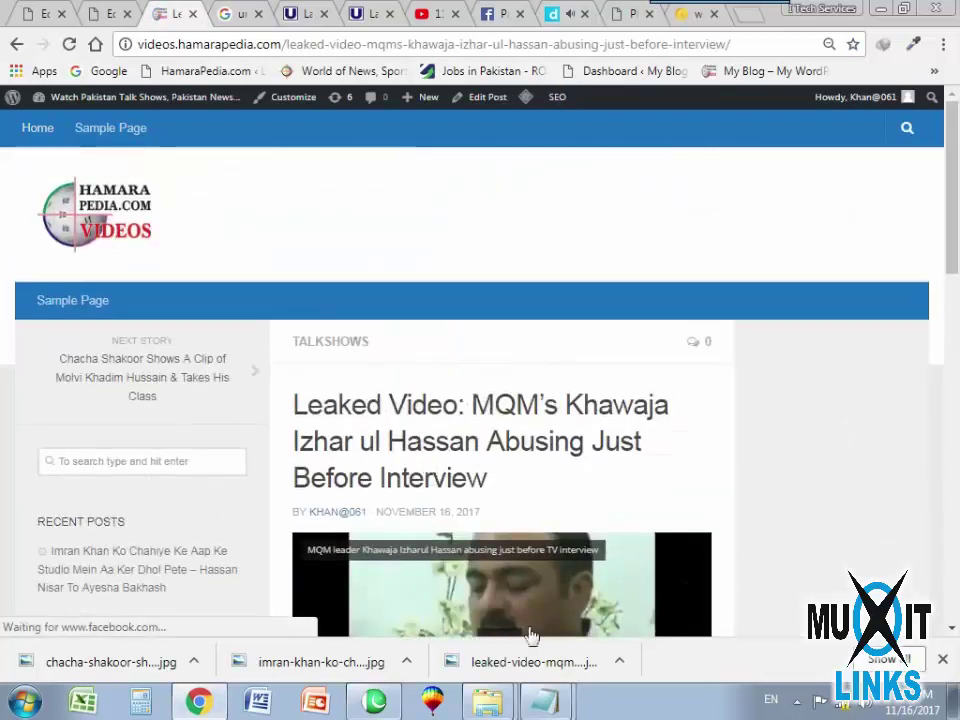
{"action": "left_click", "coordinate": [100, 218]}
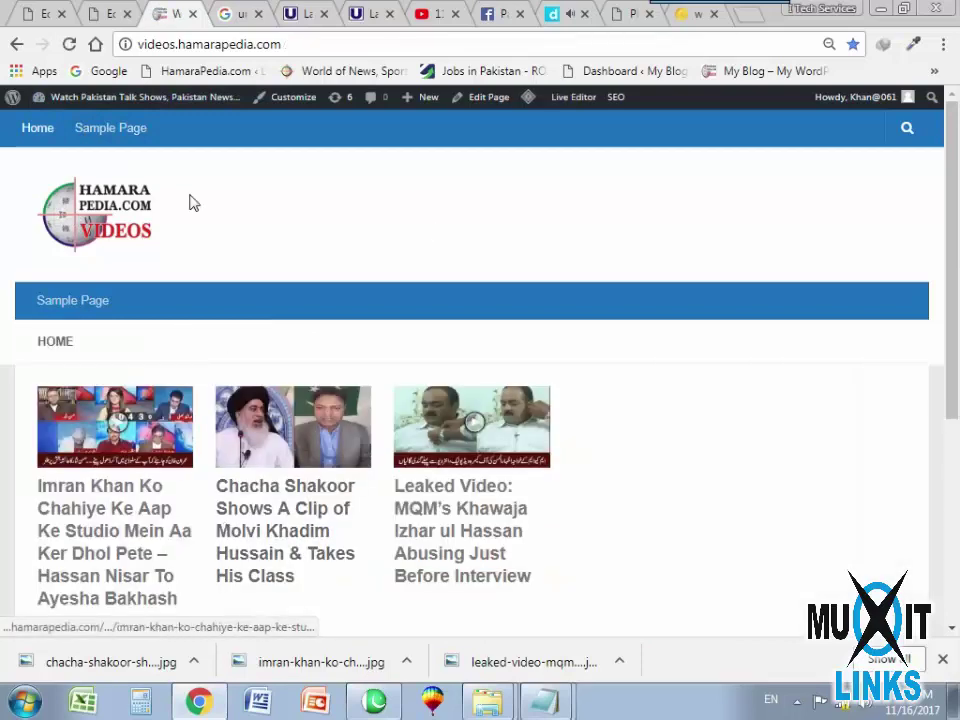
Set the Top Rated Videos view's title HTML tag to h5, save the view and check the titles on the reloaded homepage.
{"action": "left_click", "coordinate": [50, 20]}
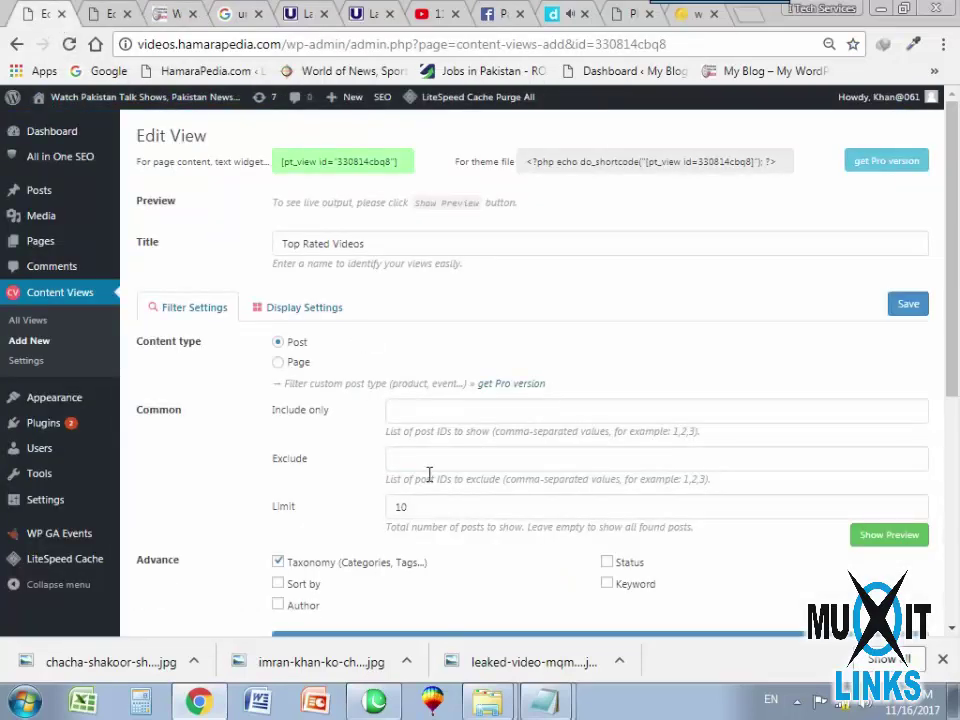
{"action": "left_click", "coordinate": [182, 20]}
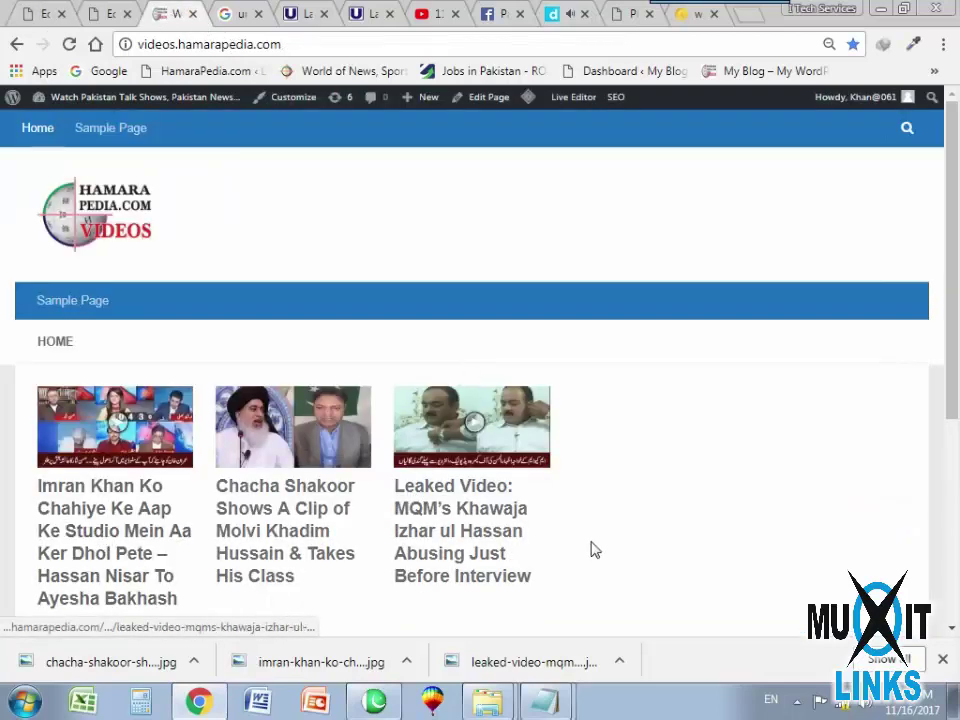
{"action": "left_click", "coordinate": [45, 14]}
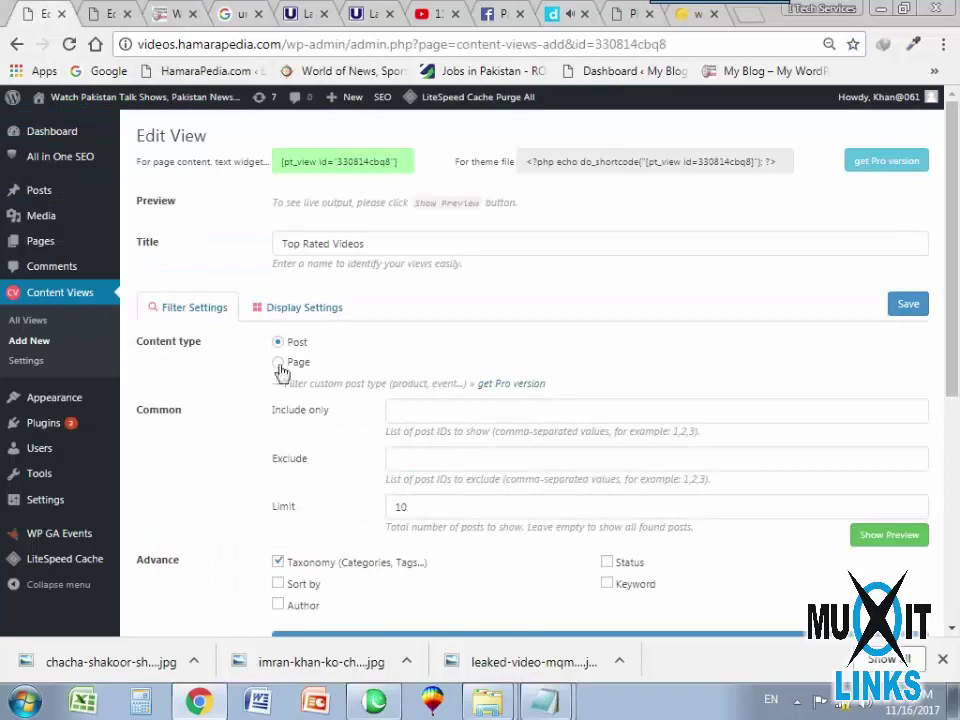
{"action": "left_click", "coordinate": [296, 309]}
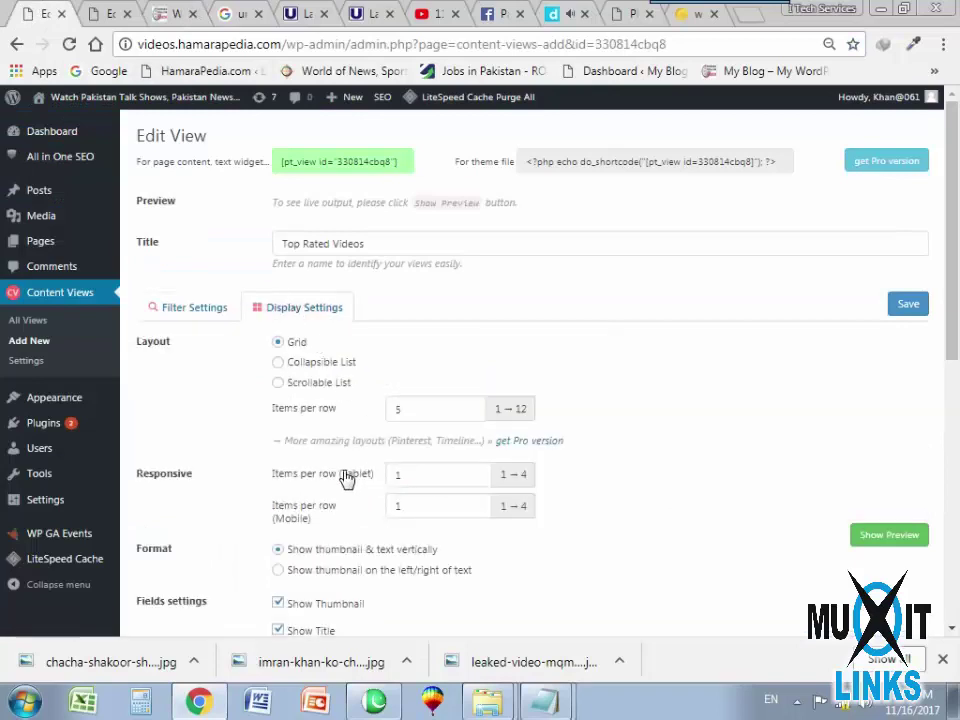
{"action": "scroll", "coordinate": [345, 478], "scroll_direction": "down", "scroll_amount": 3}
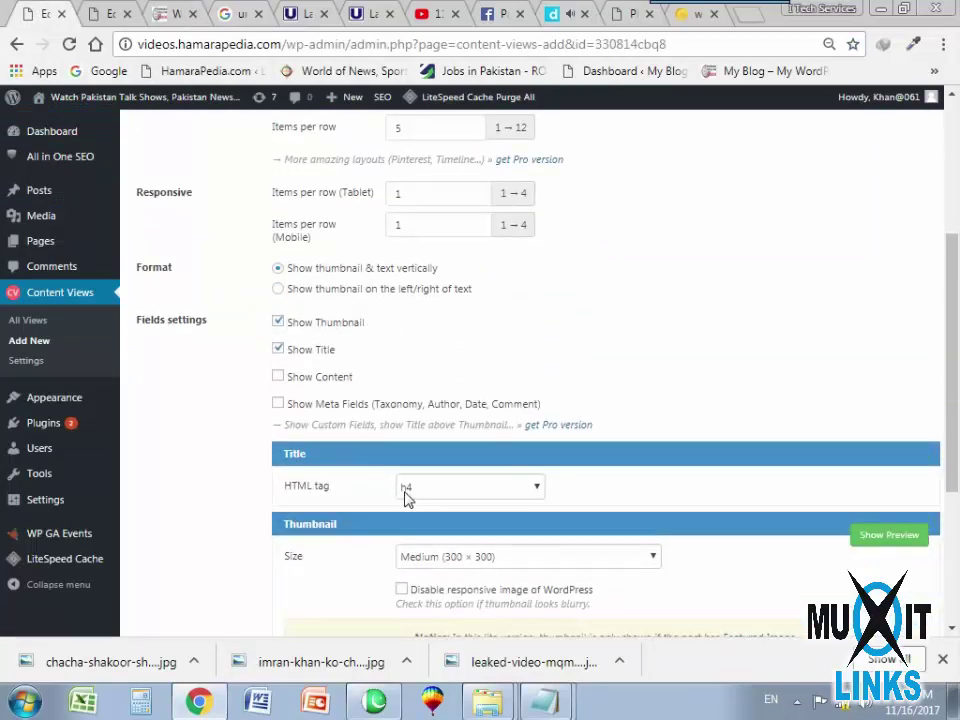
{"action": "left_click", "coordinate": [537, 489]}
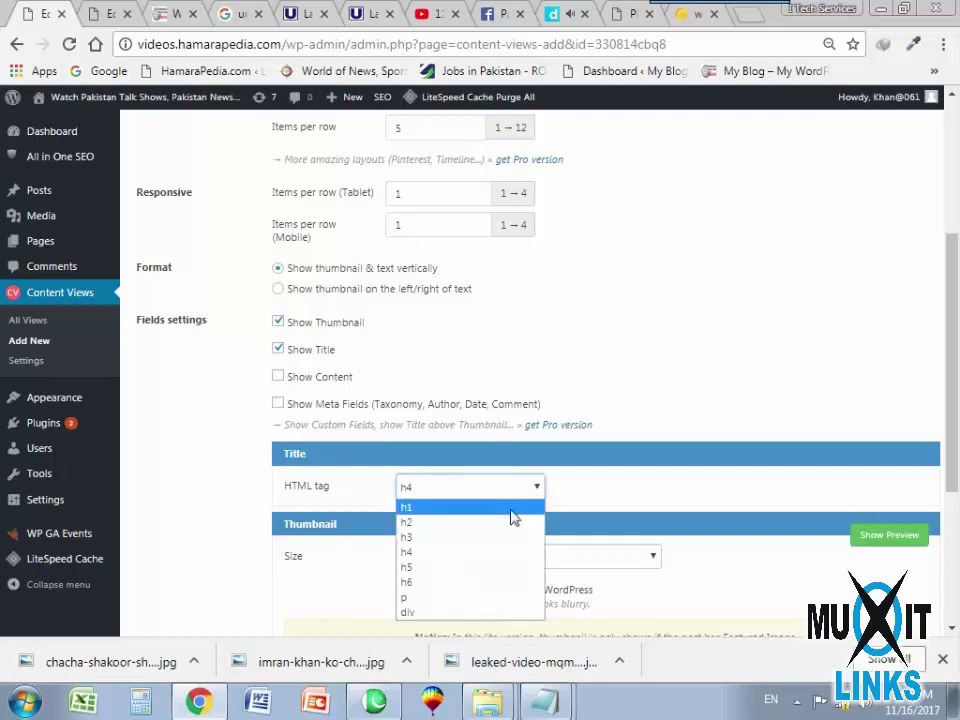
{"action": "left_click", "coordinate": [451, 568]}
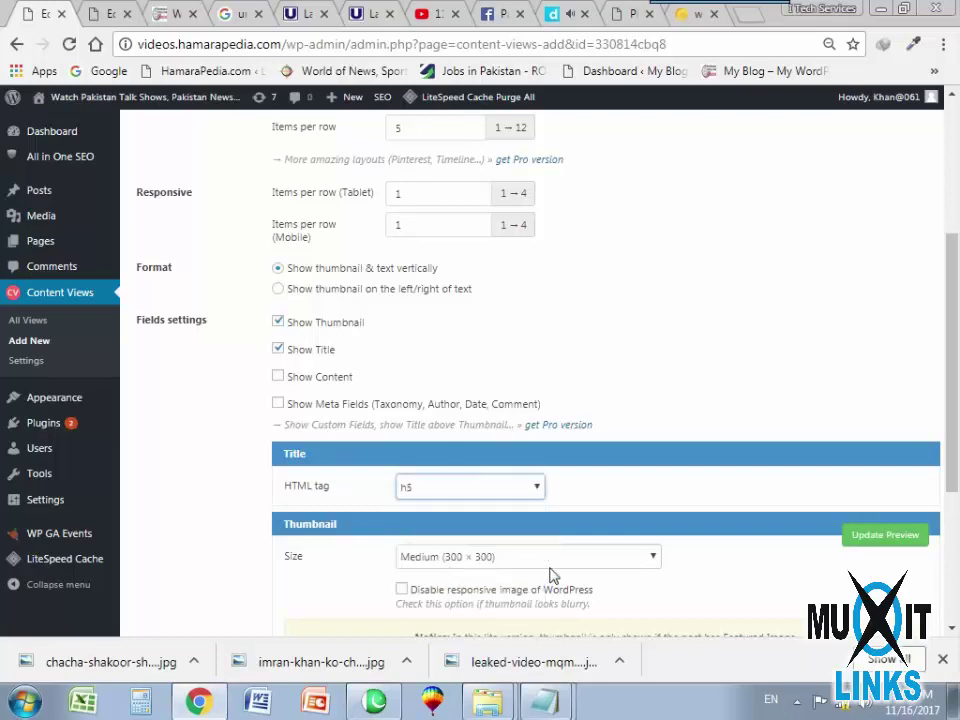
{"action": "scroll", "coordinate": [784, 377], "scroll_direction": "up", "scroll_amount": 5}
{"action": "left_click", "coordinate": [912, 305]}
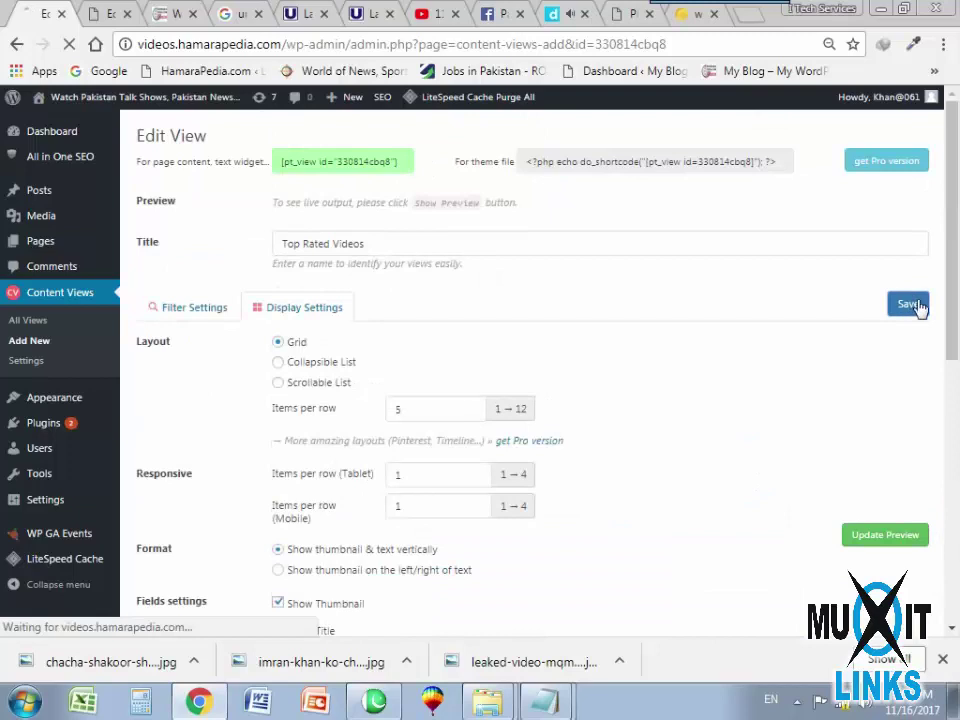
{"action": "left_click", "coordinate": [181, 14]}
{"action": "left_click", "coordinate": [64, 46]}
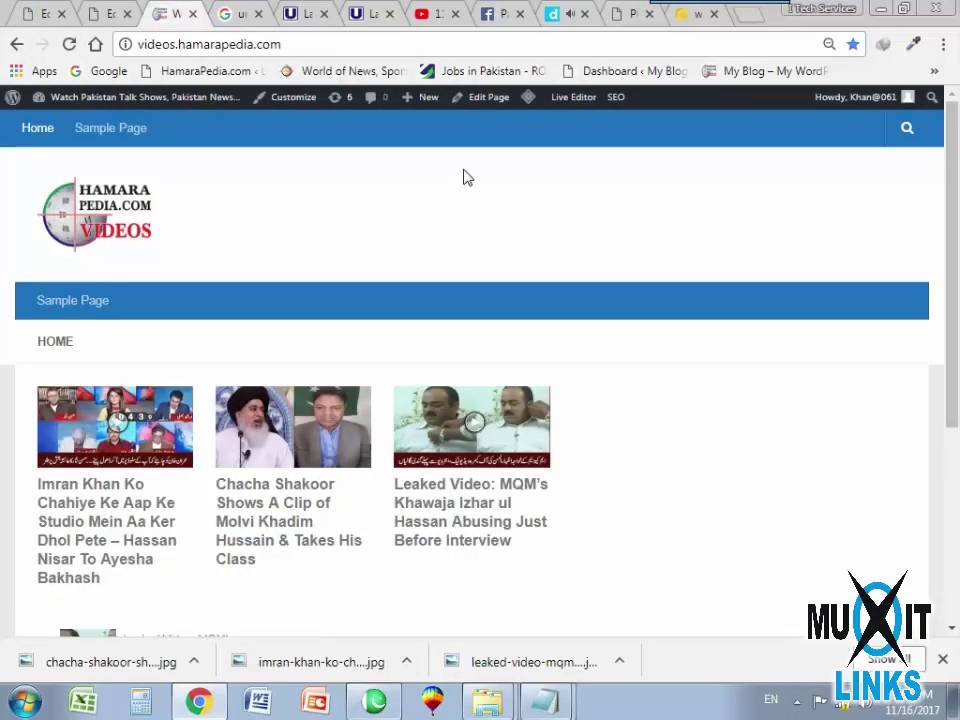
Set the Top Rated Videos view's title HTML tag to h6, save the view and check the titles on the reloaded homepage.
{"action": "left_click", "coordinate": [42, 12]}
{"action": "scroll", "coordinate": [478, 507], "scroll_direction": "down", "scroll_amount": 5}
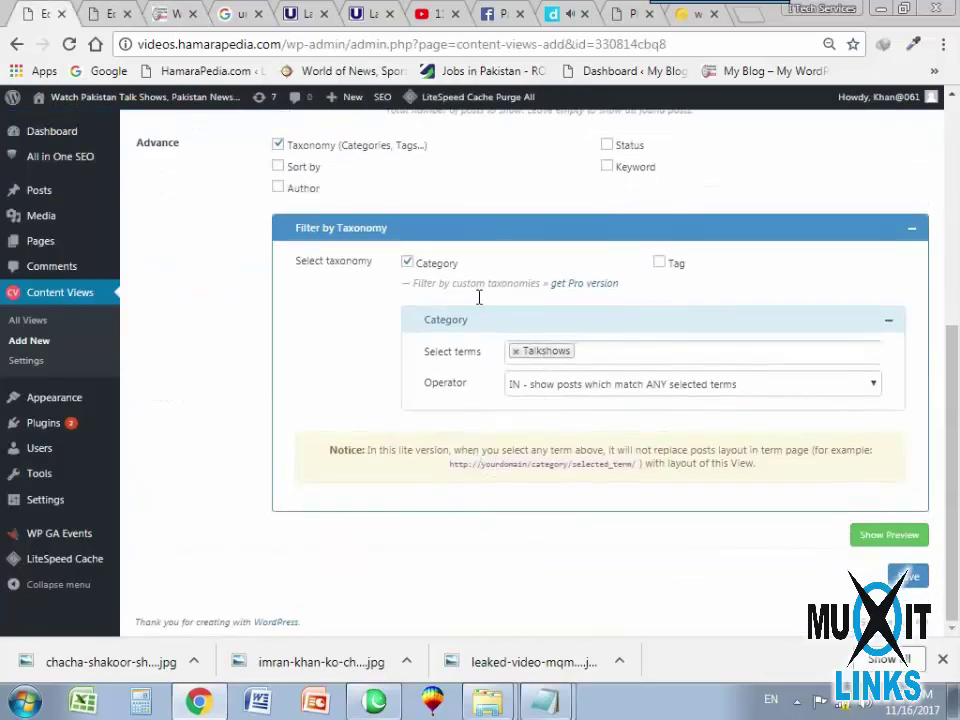
{"action": "scroll", "coordinate": [420, 420], "scroll_direction": "up", "scroll_amount": 5}
{"action": "left_click", "coordinate": [300, 171]}
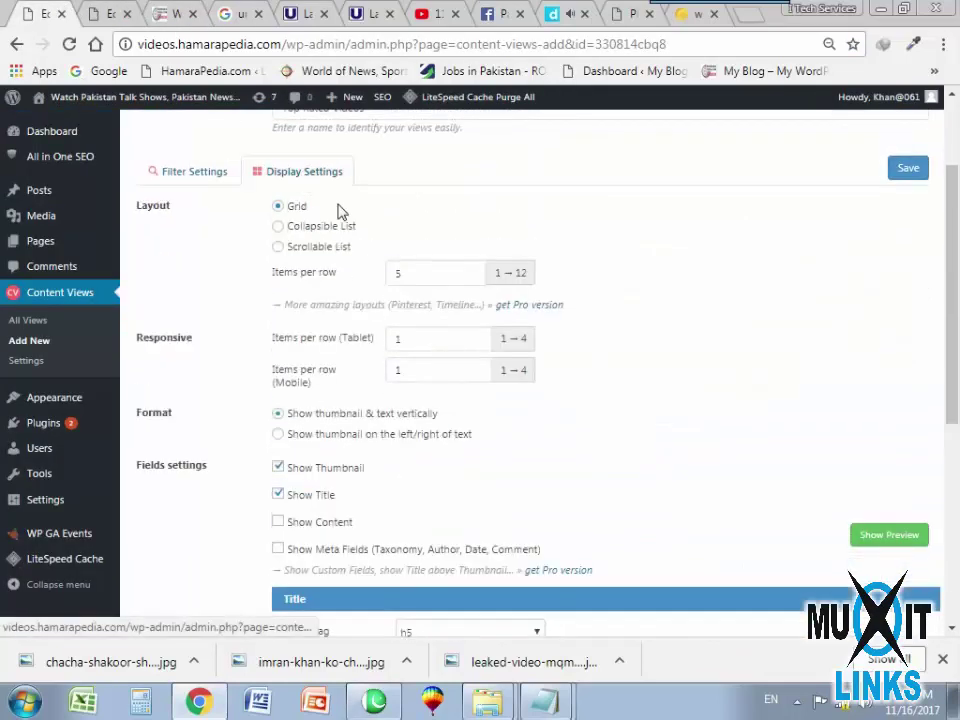
{"action": "scroll", "coordinate": [530, 440], "scroll_direction": "down", "scroll_amount": 3}
{"action": "left_click", "coordinate": [519, 361]}
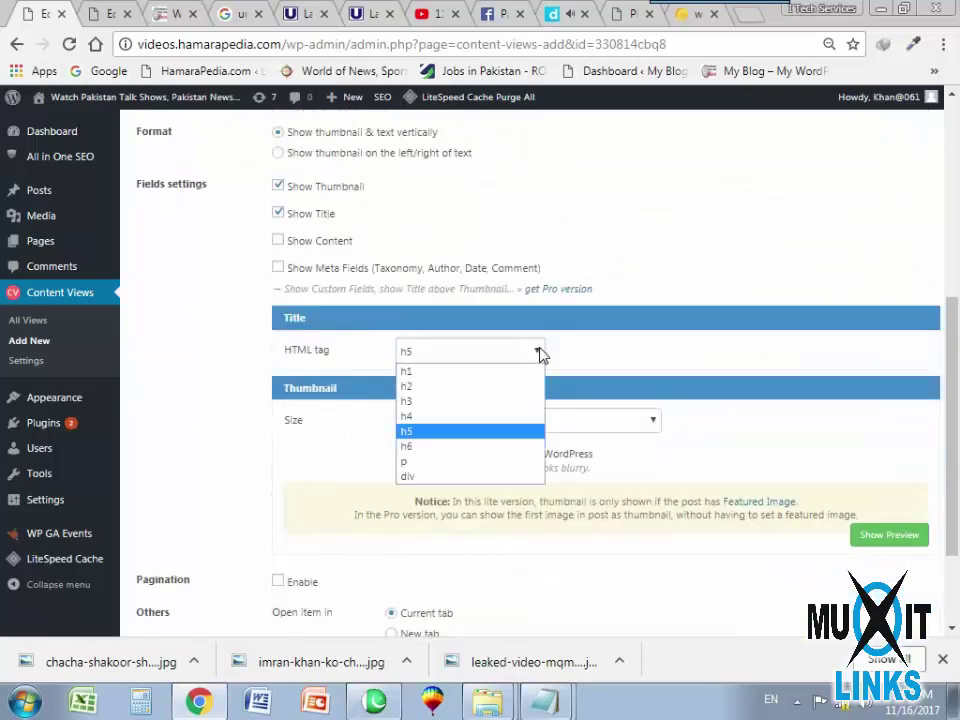
{"action": "left_click", "coordinate": [461, 452]}
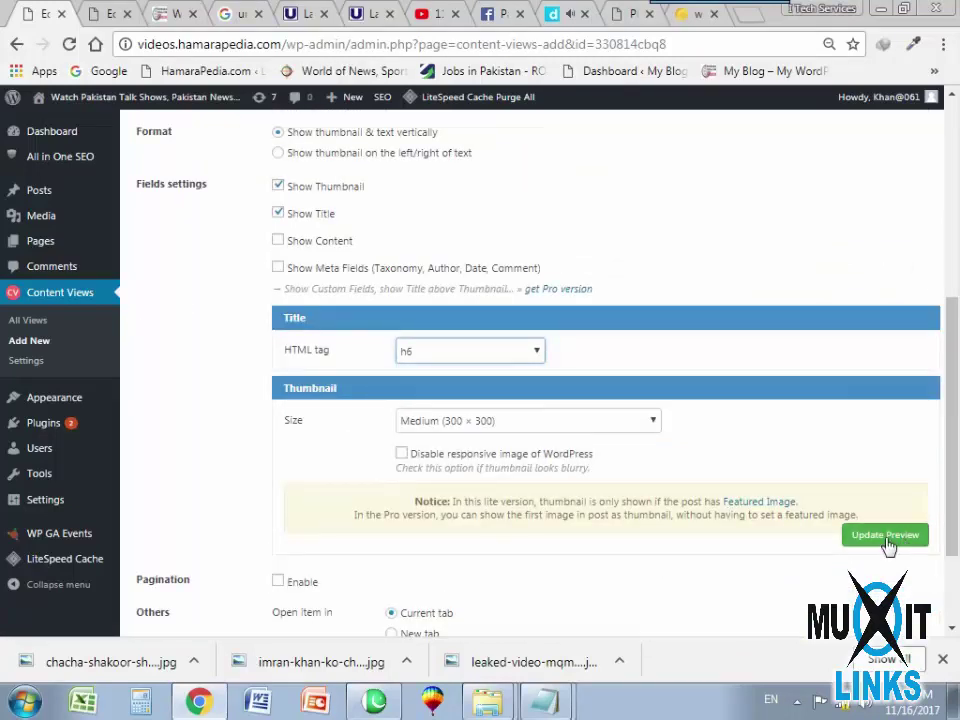
{"action": "left_click", "coordinate": [851, 531]}
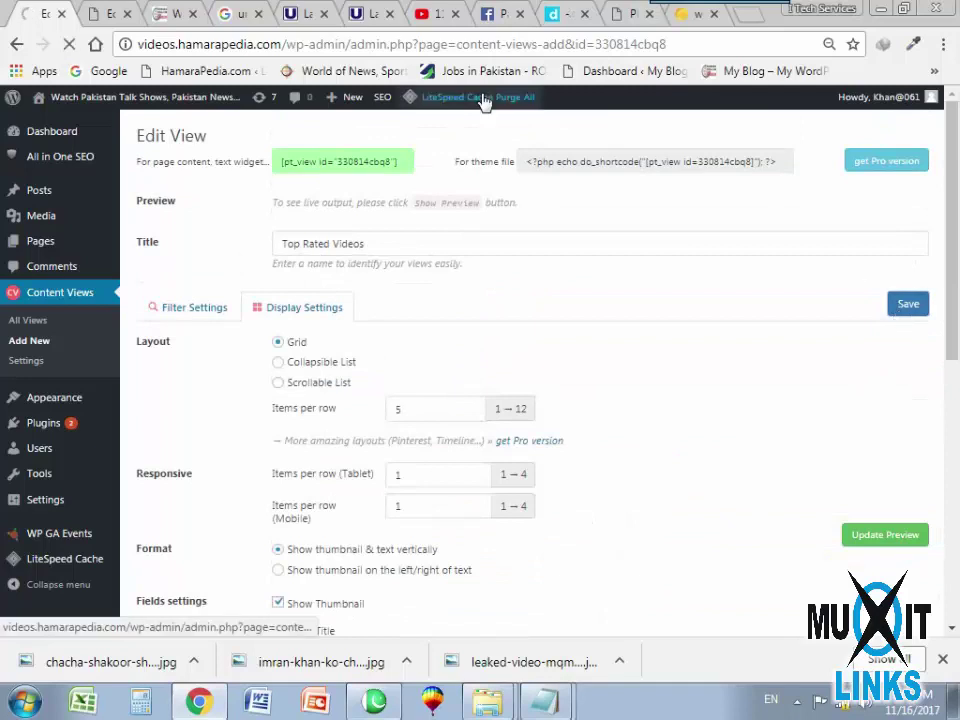
{"action": "left_click", "coordinate": [175, 14]}
{"action": "left_click", "coordinate": [70, 45]}
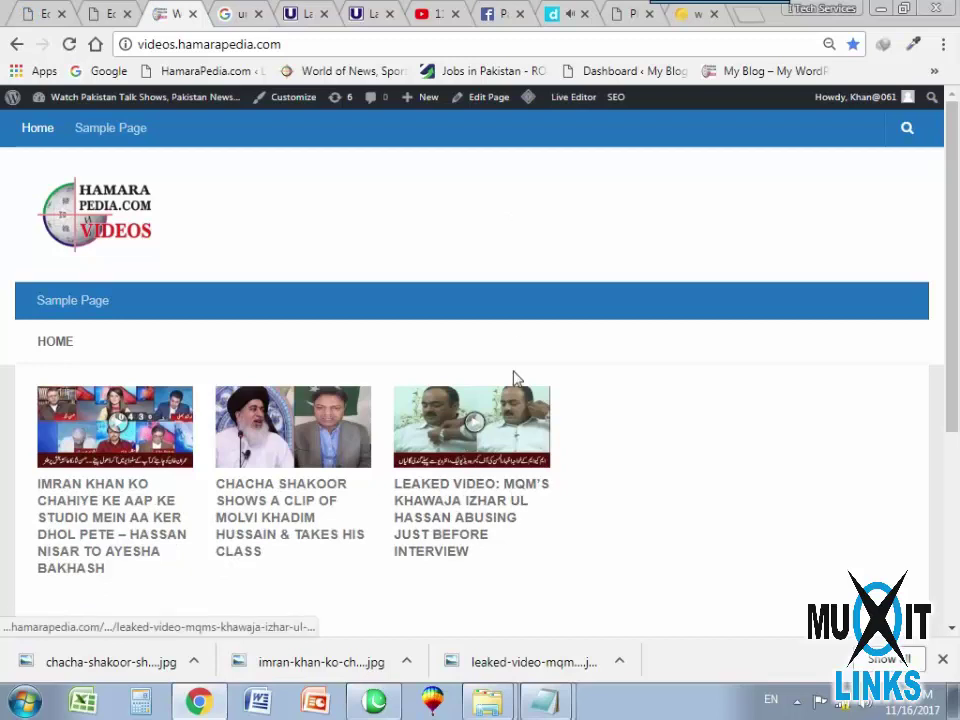
Try the Thumbnail (150 × 150) size in the Top Rated Videos view, save it and check the grid on the reloaded homepage.
{"action": "left_click", "coordinate": [47, 14]}
{"action": "left_click", "coordinate": [300, 306]}
{"action": "scroll", "coordinate": [460, 425], "scroll_direction": "down", "scroll_amount": 3}
{"action": "scroll", "coordinate": [460, 425], "scroll_direction": "down", "scroll_amount": 3}
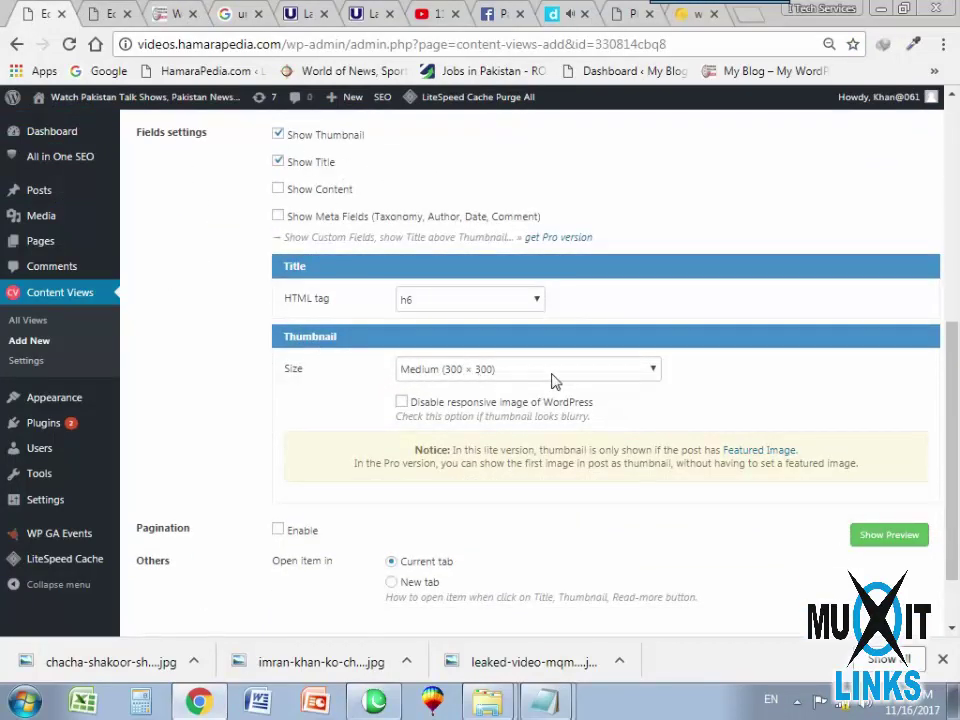
{"action": "left_click", "coordinate": [651, 372]}
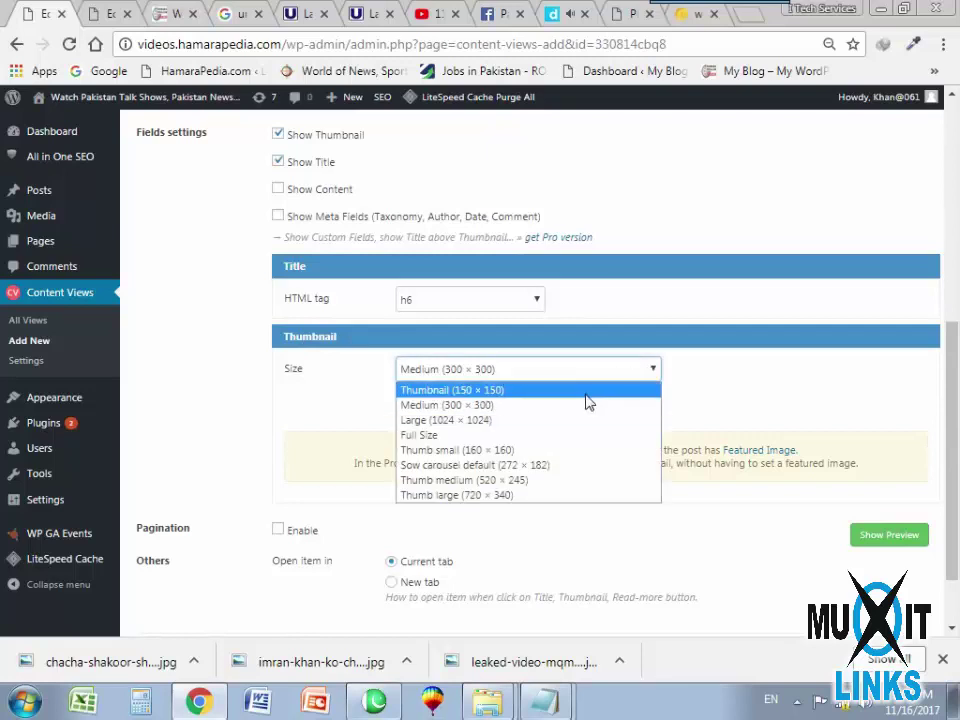
{"action": "left_click", "coordinate": [490, 390]}
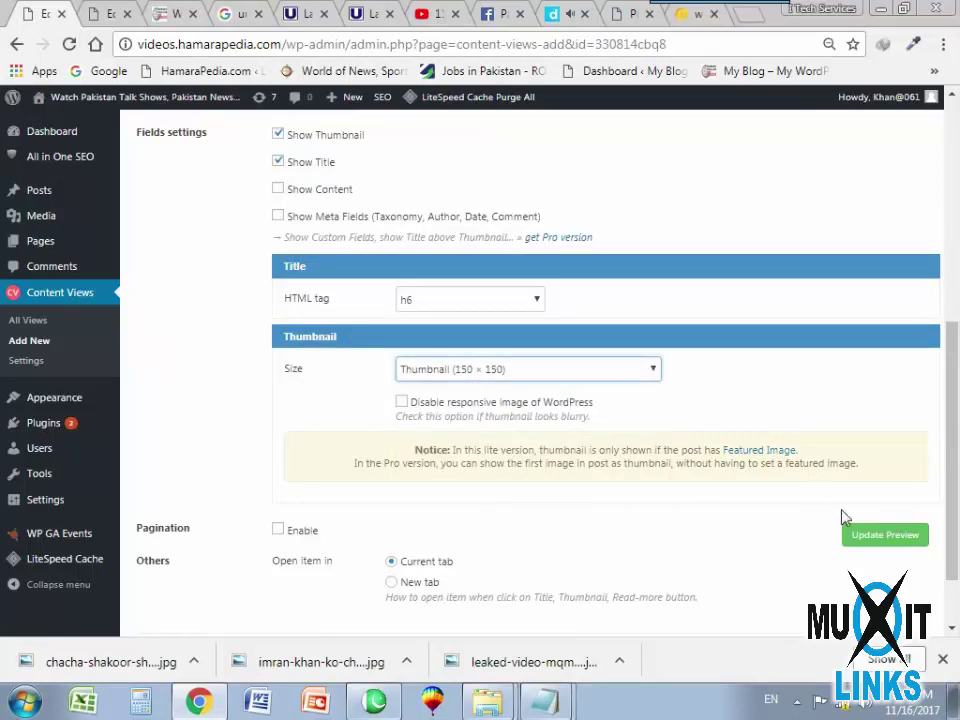
{"action": "scroll", "coordinate": [850, 450], "scroll_direction": "up", "scroll_amount": 4}
{"action": "left_click", "coordinate": [905, 212]}
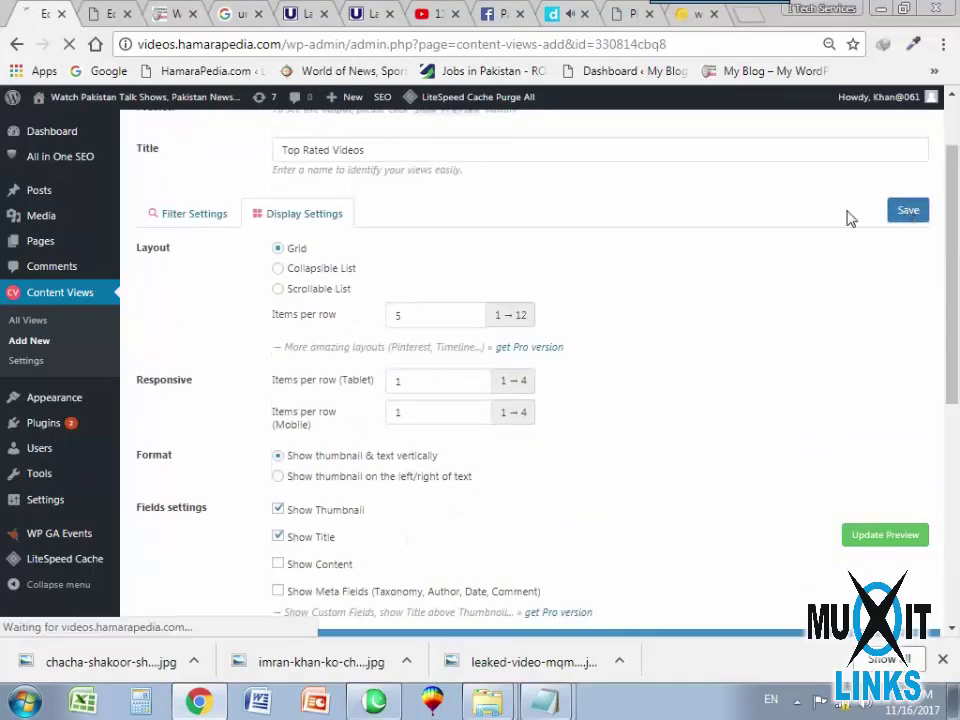
{"action": "left_click", "coordinate": [198, 16]}
{"action": "left_click", "coordinate": [68, 44]}
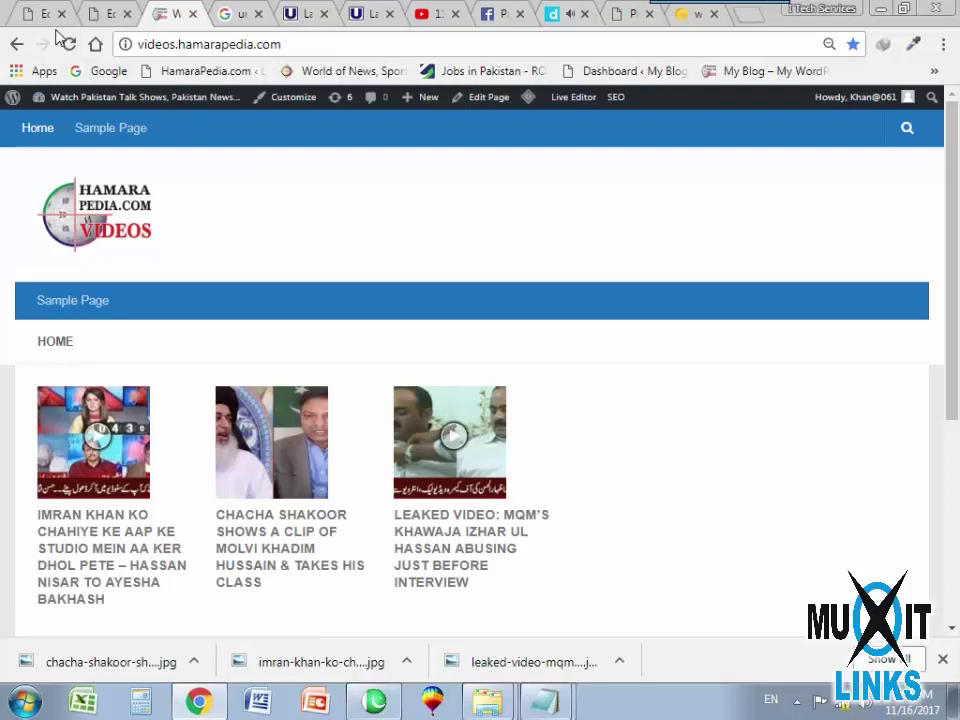
Set the Top Rated Videos view's thumbnail size back to Medium (300 × 300), save it and check the reloaded homepage.
{"action": "left_click", "coordinate": [45, 16]}
{"action": "scroll", "coordinate": [427, 464], "scroll_direction": "down", "scroll_amount": 3}
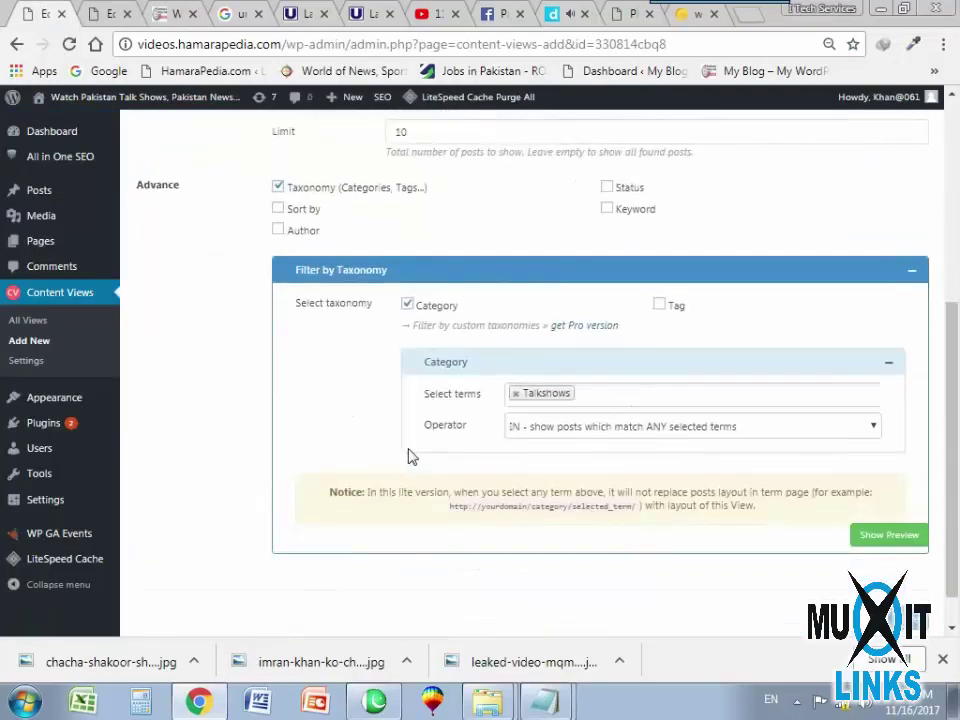
{"action": "scroll", "coordinate": [405, 412], "scroll_direction": "up", "scroll_amount": 3}
{"action": "left_click", "coordinate": [315, 210]}
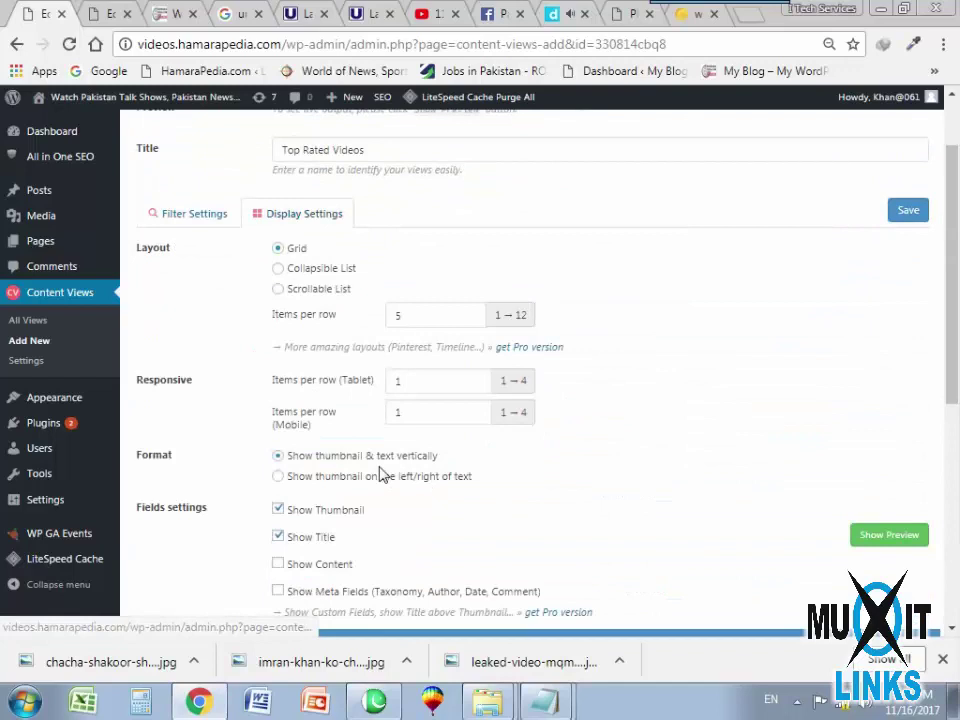
{"action": "scroll", "coordinate": [534, 478], "scroll_direction": "down", "scroll_amount": 3}
{"action": "left_click", "coordinate": [652, 370]}
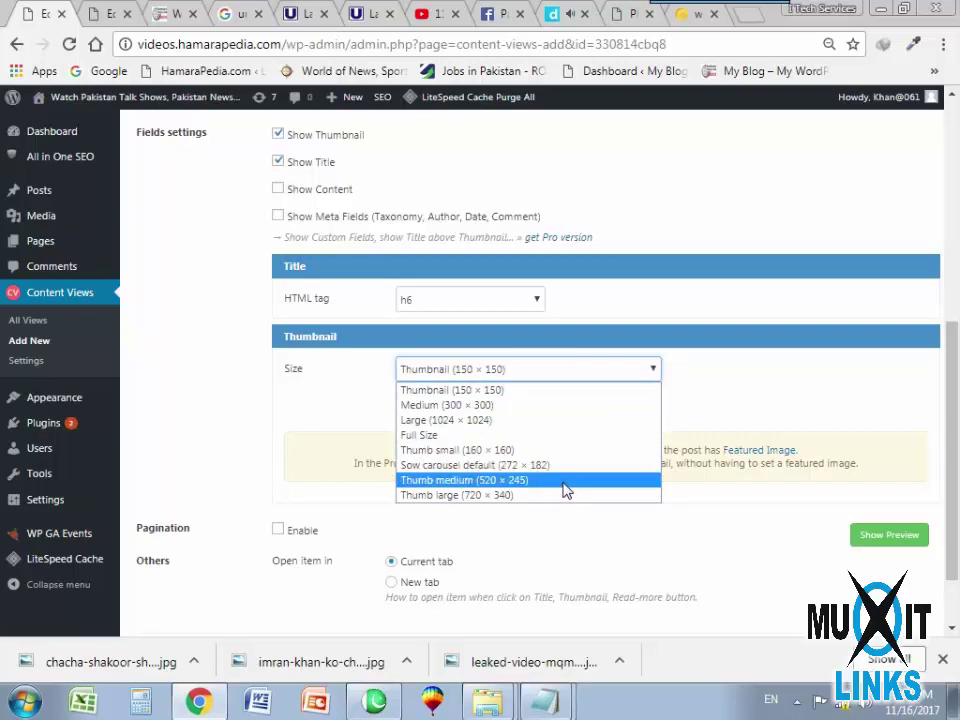
{"action": "left_click", "coordinate": [565, 406]}
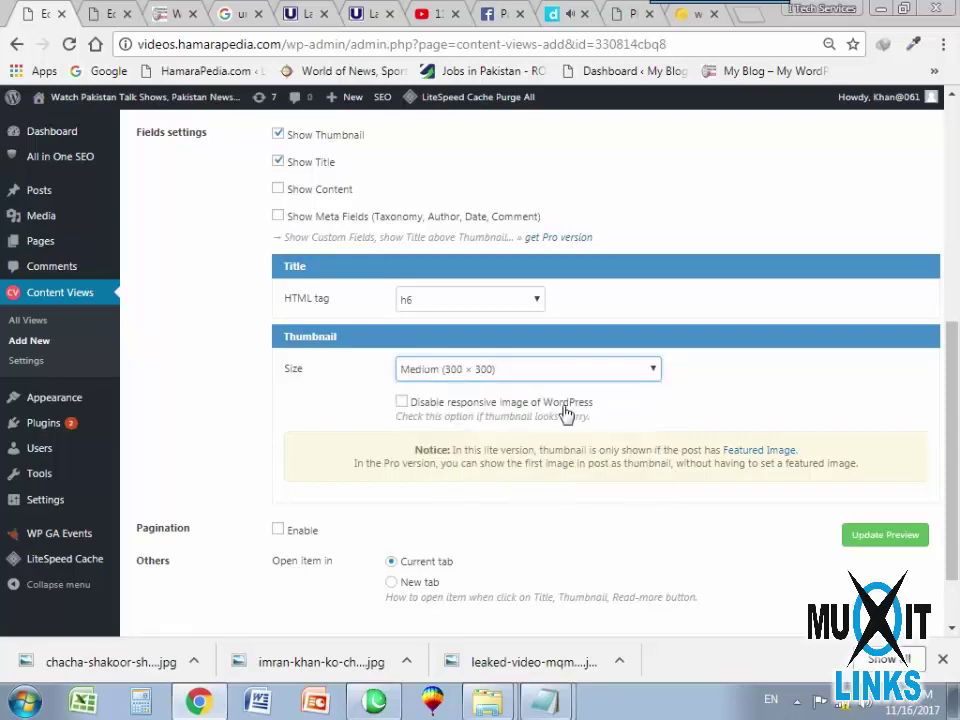
{"action": "scroll", "coordinate": [804, 521], "scroll_direction": "up", "scroll_amount": 5}
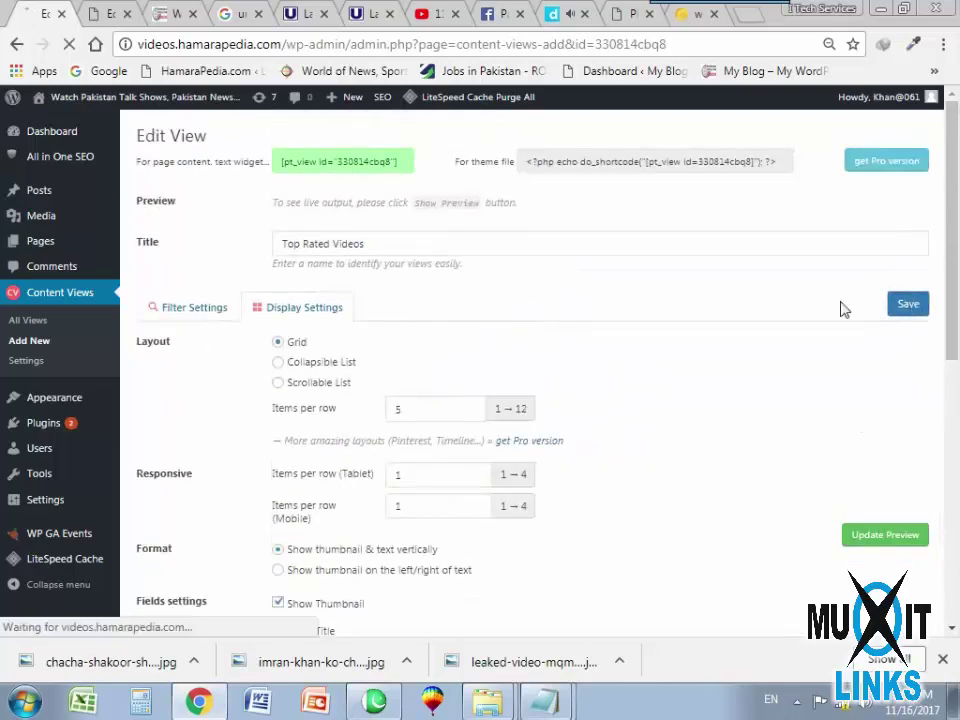
{"action": "left_click", "coordinate": [185, 13]}
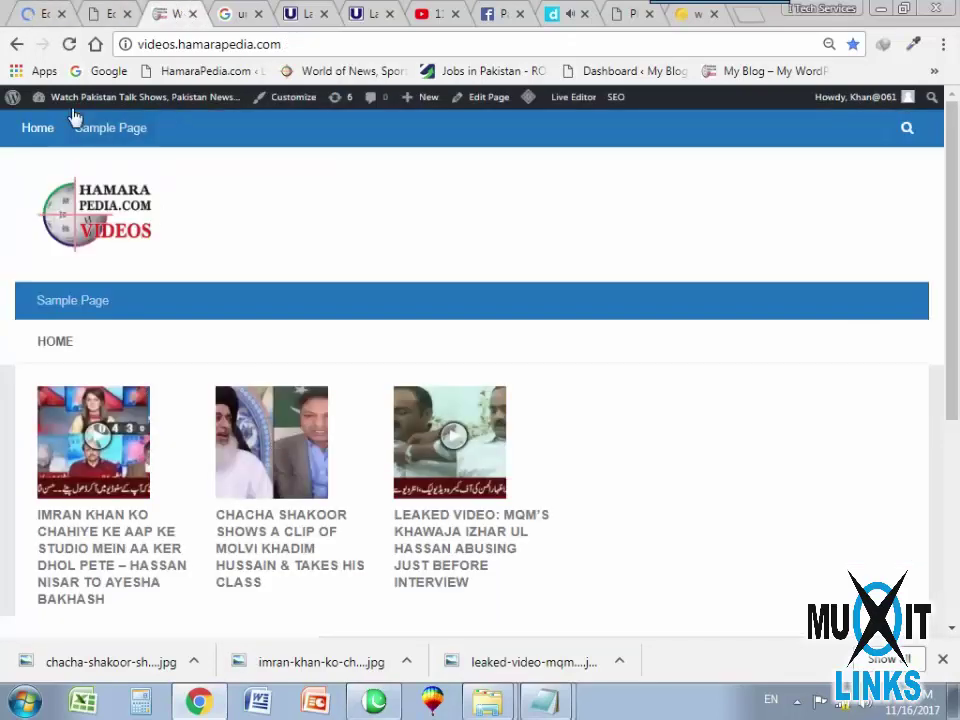
{"action": "left_click", "coordinate": [69, 44]}
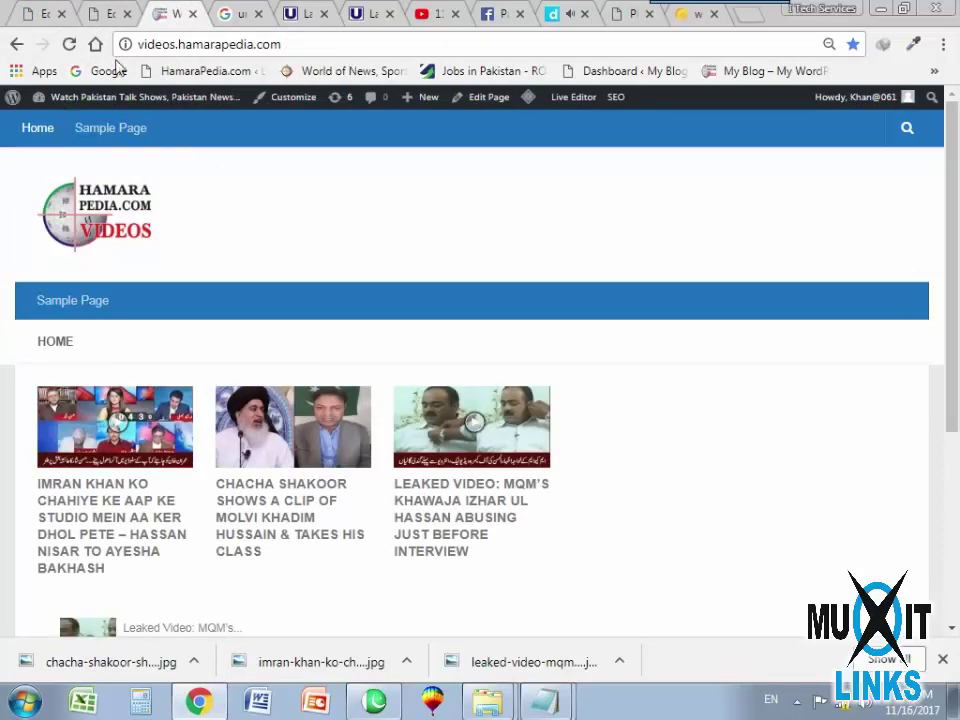
Return to the second Edit View page and log out of the WordPress admin account.
{"action": "left_click", "coordinate": [105, 12]}
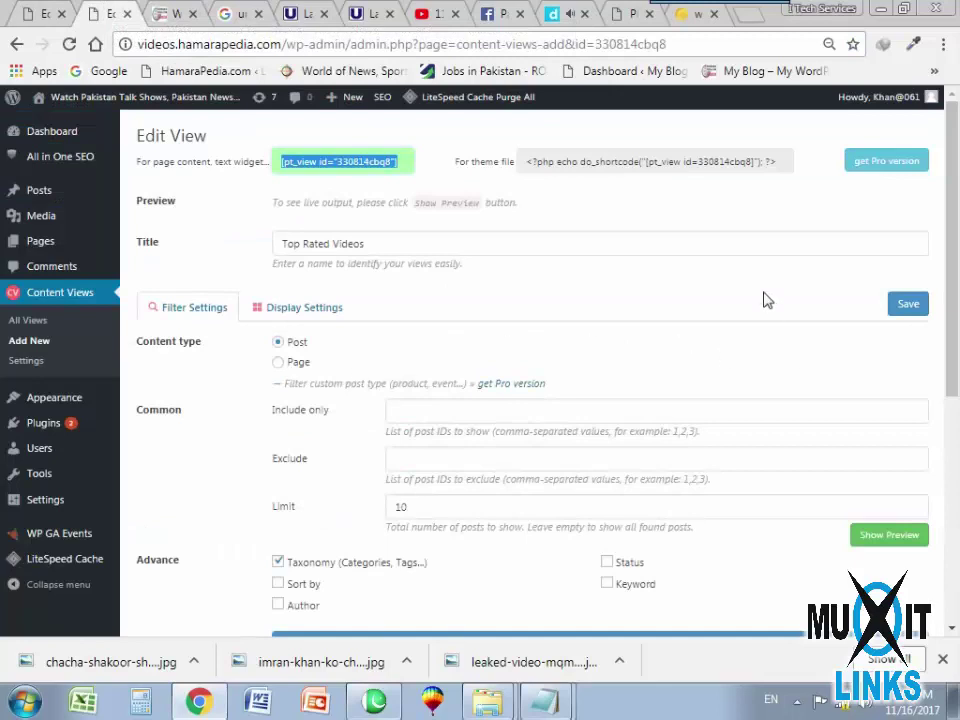
{"action": "mouse_move", "coordinate": [860, 103]}
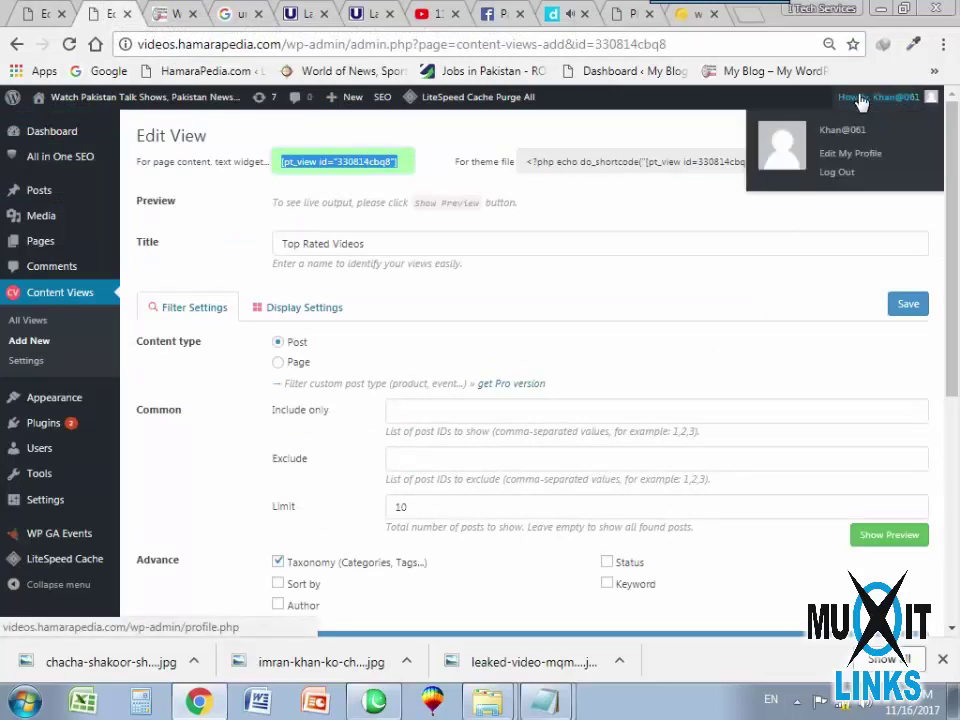
{"action": "left_click", "coordinate": [840, 174]}
{"action": "left_click", "coordinate": [775, 8]}
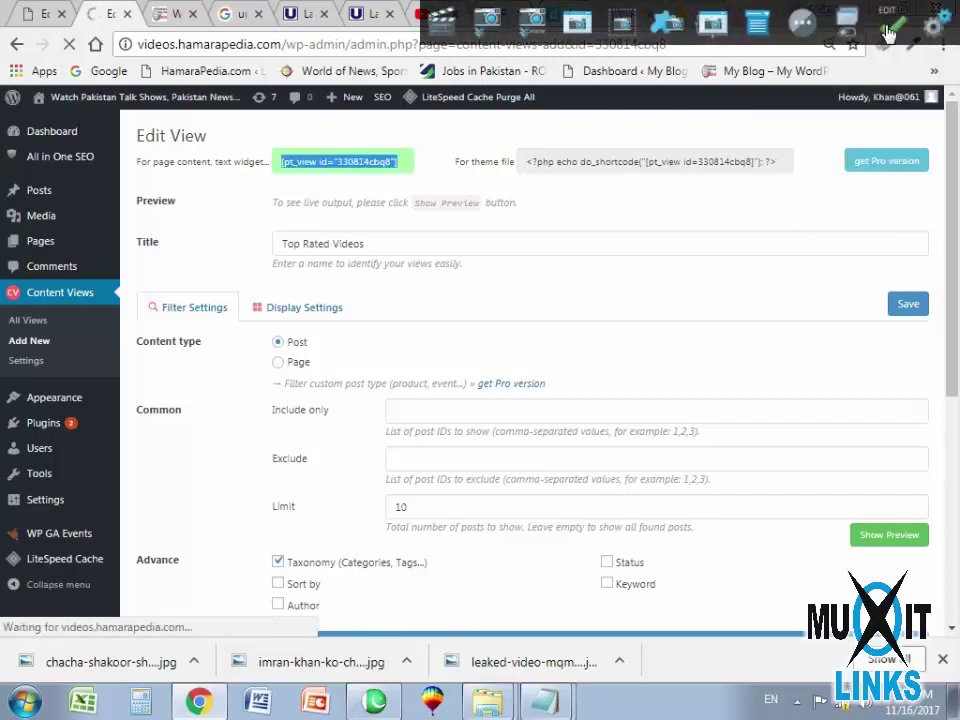